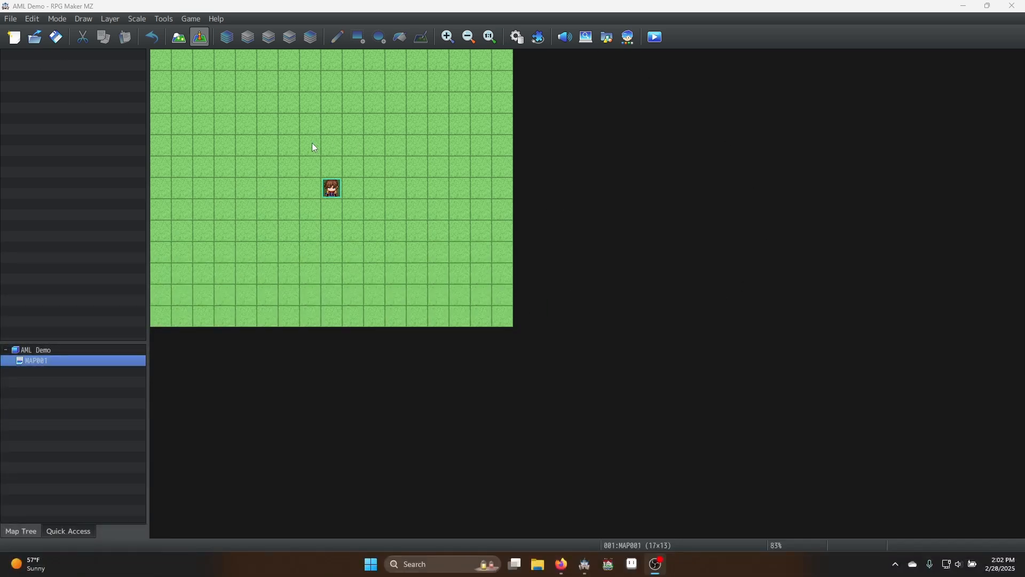
# View the new project settings and cancel without creating a project
pyautogui.click(14, 36)
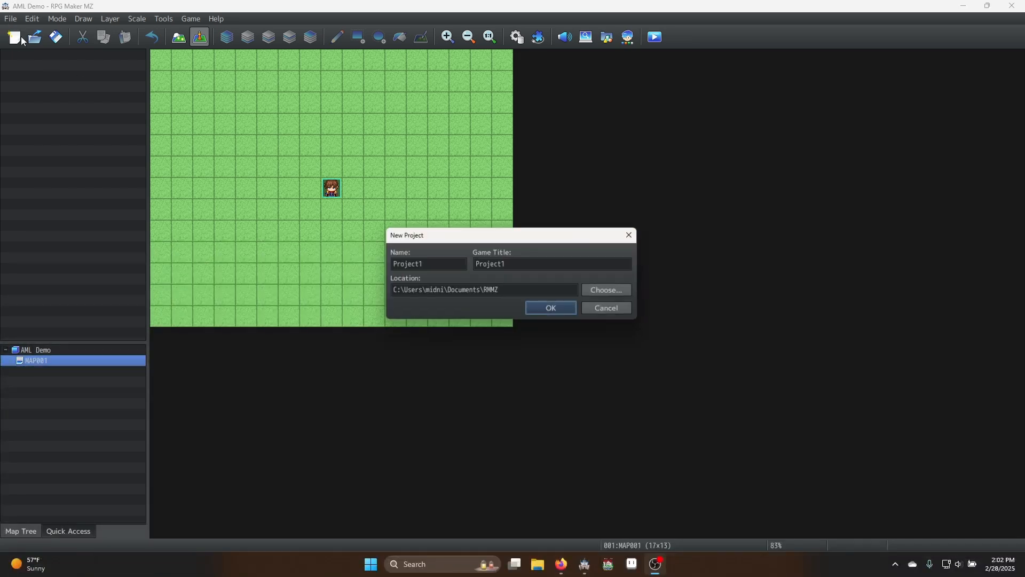
pyautogui.click(612, 311)
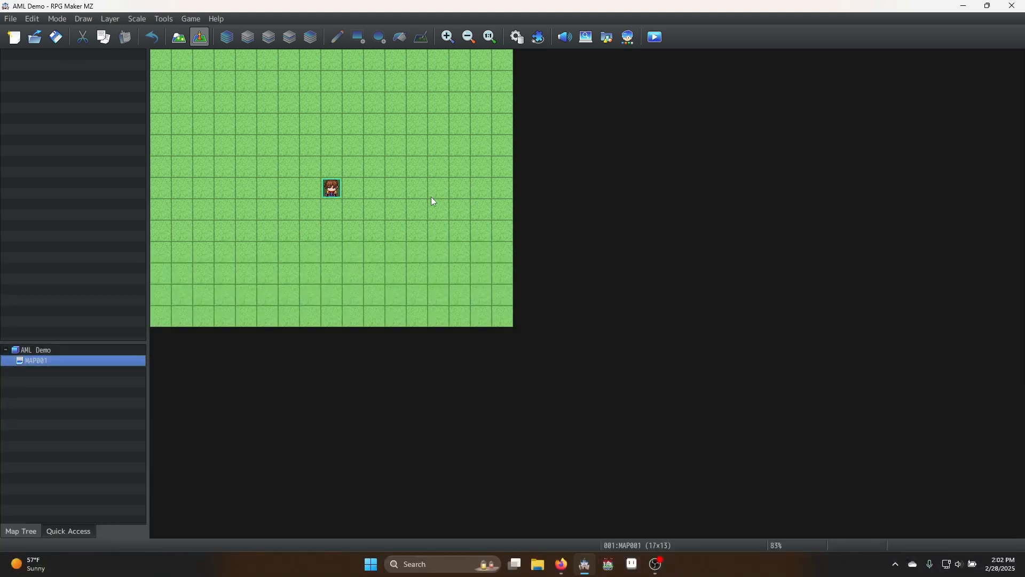
# Look through the database's Actors, Classes, Items, States, Tilesets and Common Events sections
pyautogui.click(517, 37)
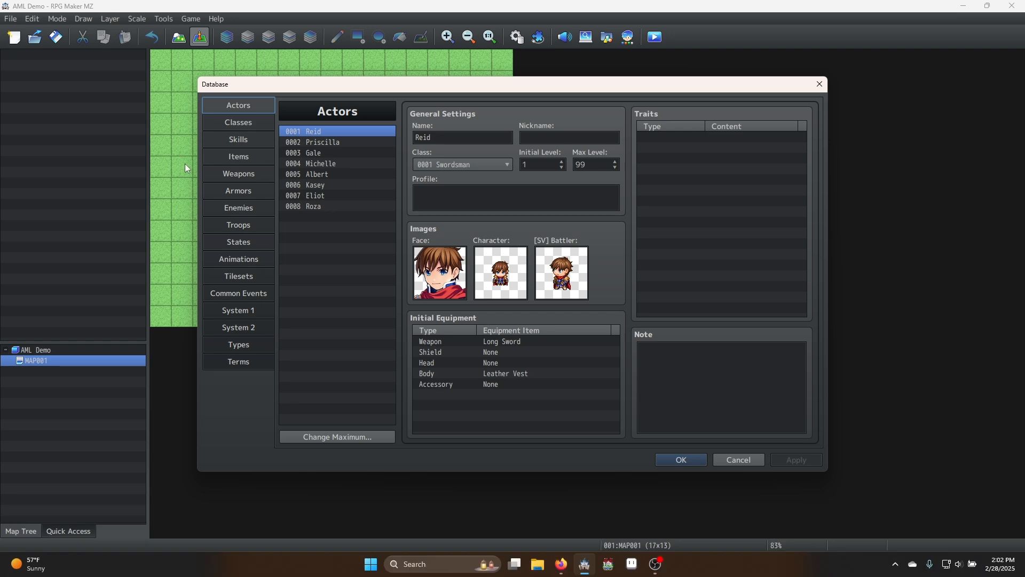
pyautogui.click(245, 126)
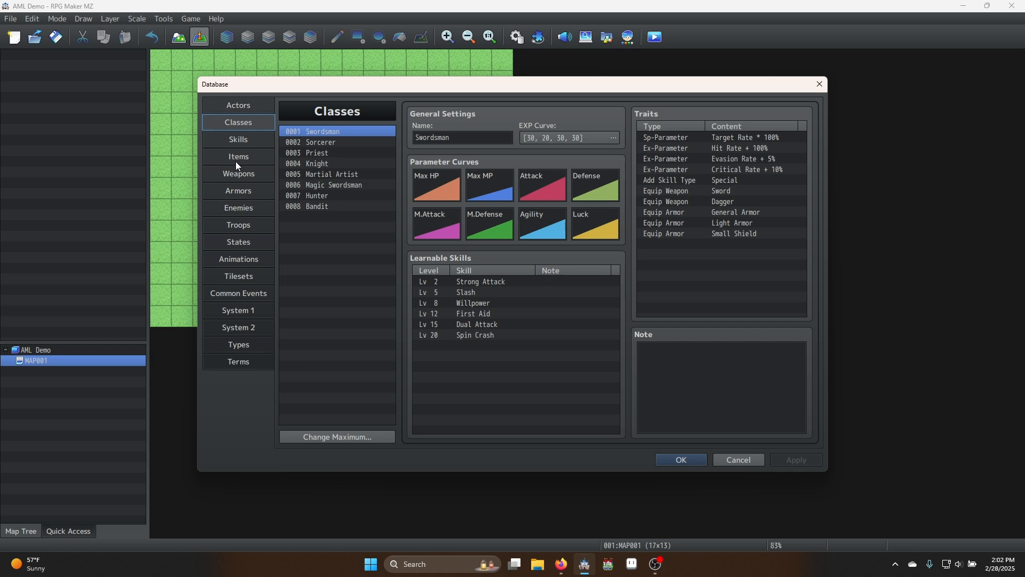
pyautogui.click(241, 159)
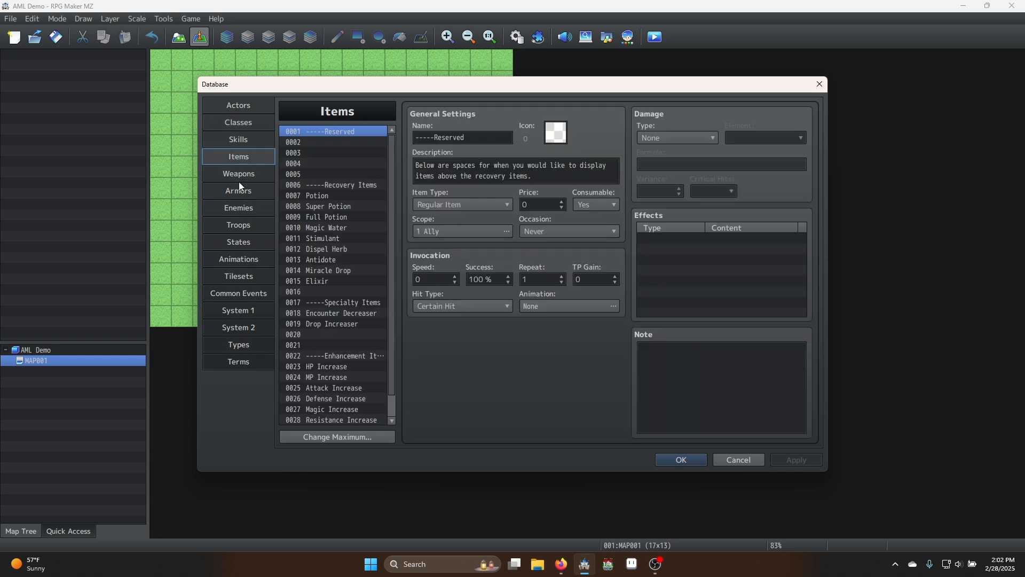
pyautogui.click(242, 244)
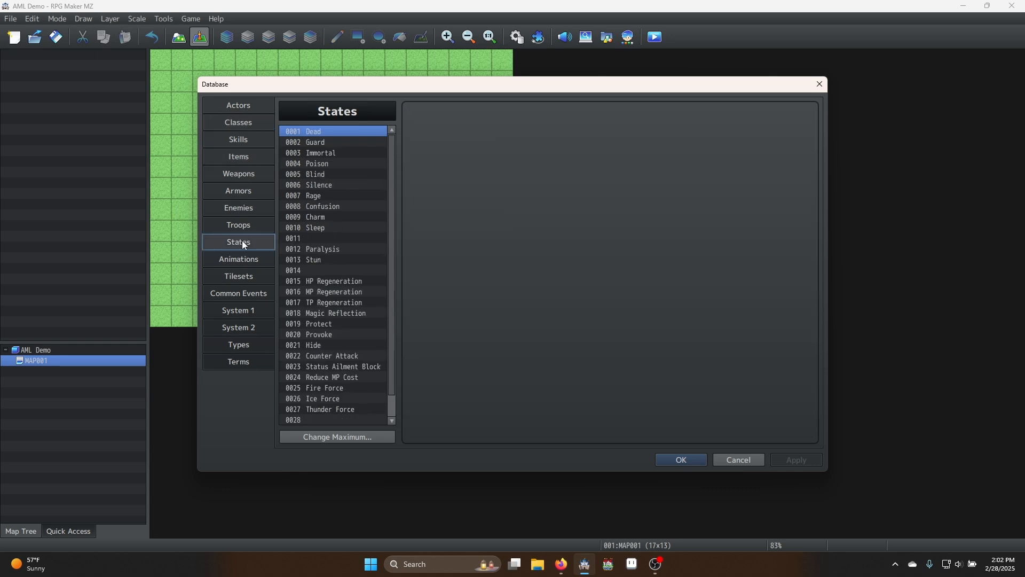
pyautogui.scroll(-1, 313, 288)
pyautogui.scroll(1, 315, 286)
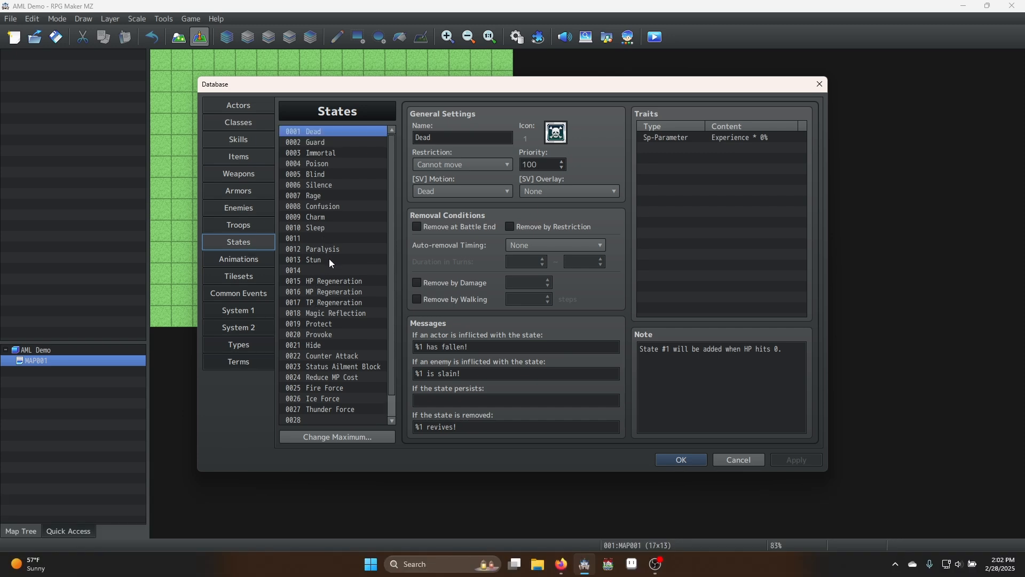
pyautogui.click(244, 277)
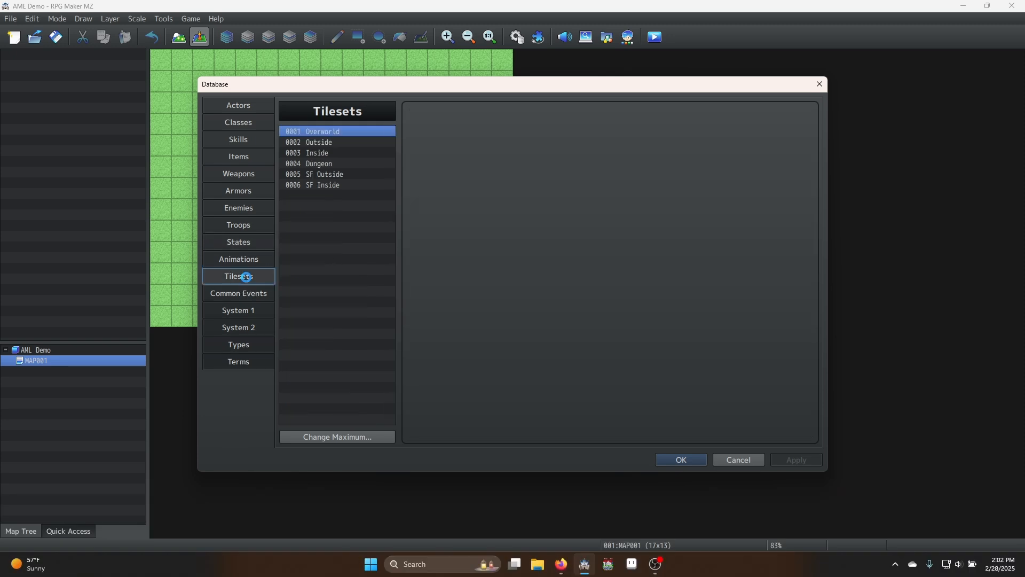
pyautogui.click(242, 294)
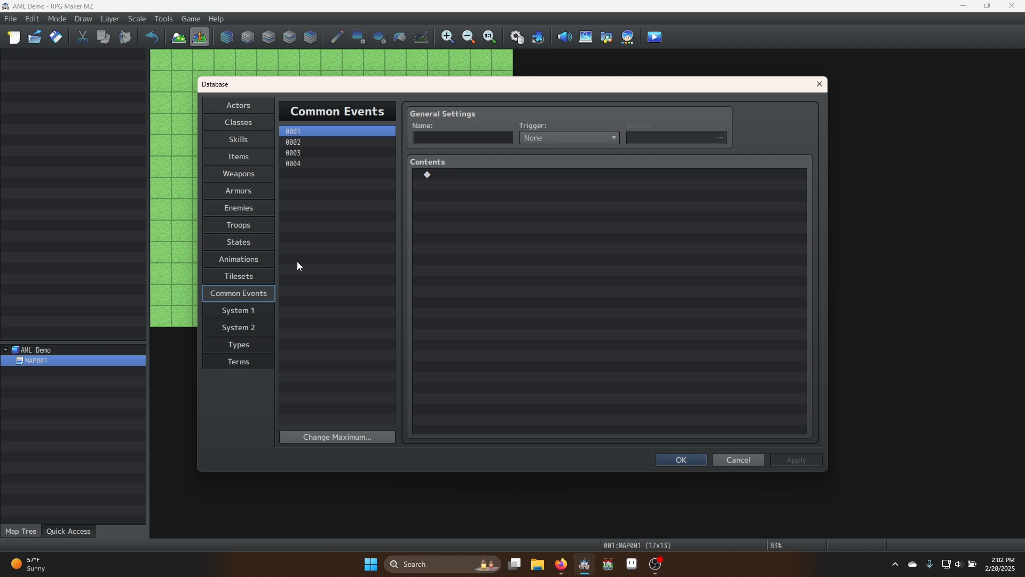
# Name common event 0001 "Check Conditions"
pyautogui.click(466, 138)
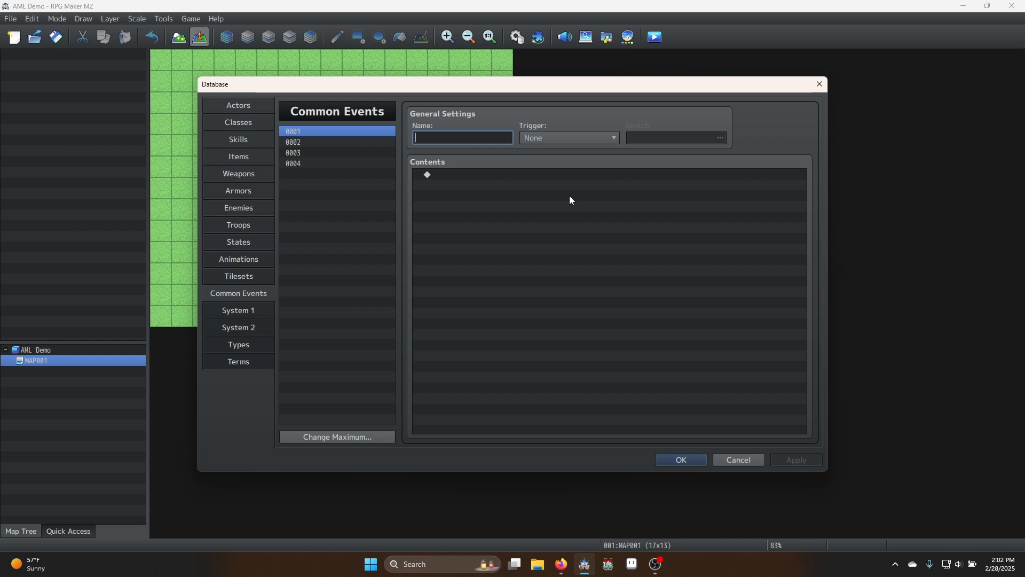
pyautogui.write('Check')
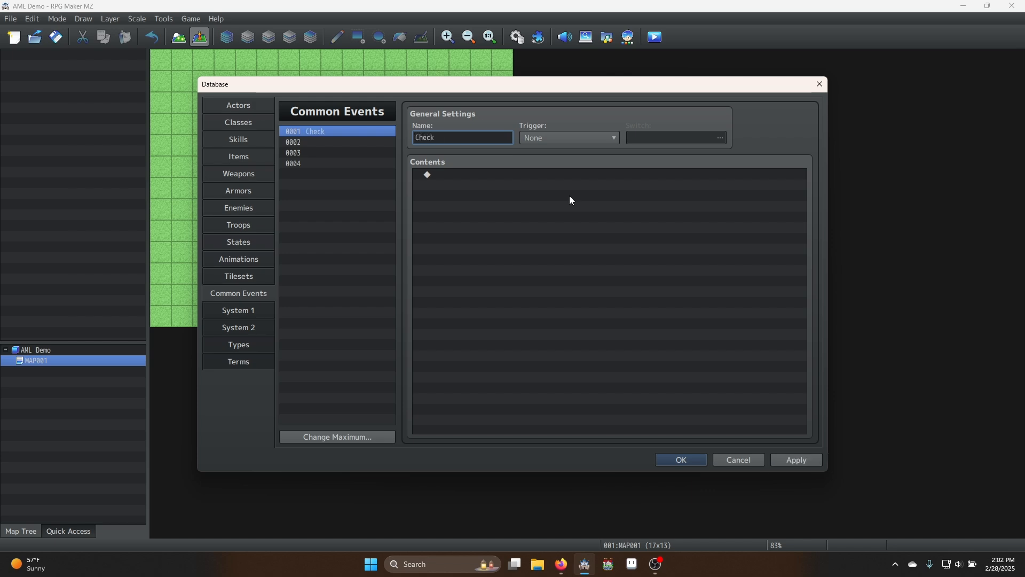
pyautogui.write(' Conditions')
pyautogui.press('Down')
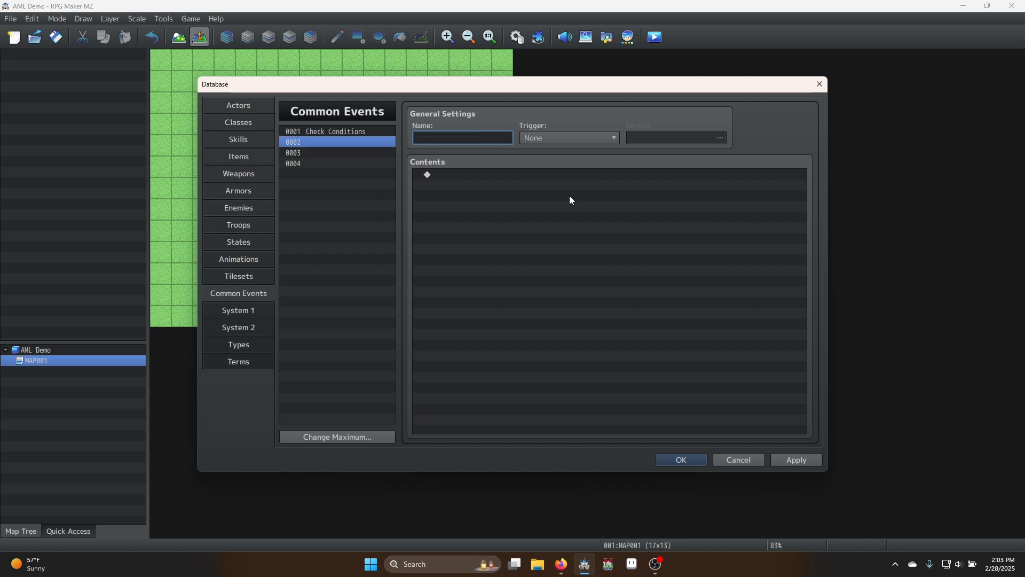
# Rename common event 0001 as "Check Data"
pyautogui.click(331, 132)
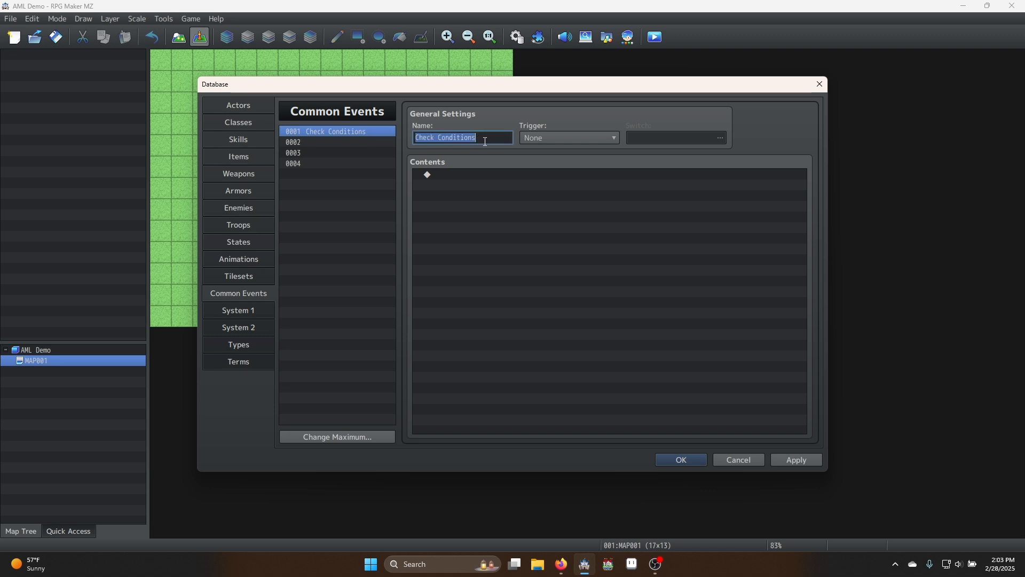
pyautogui.click(486, 142)
pyautogui.press('BackSpace')
pyautogui.press('BackSpace')
pyautogui.press('BackSpace')
pyautogui.press('BackSpace')
pyautogui.press('BackSpace')
pyautogui.press('BackSpace')
pyautogui.press('BackSpace')
pyautogui.press('BackSpace')
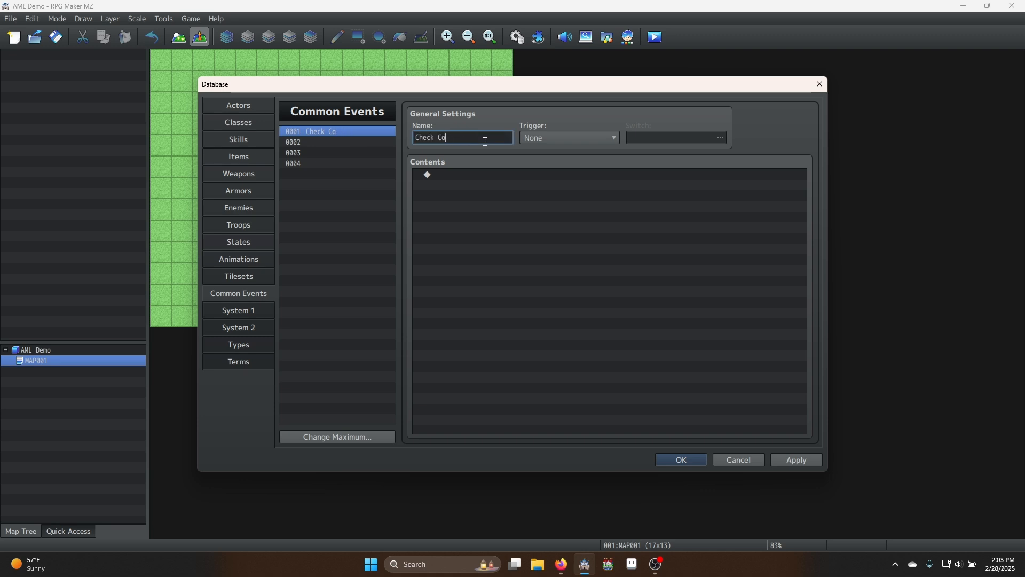
pyautogui.write('Data')
pyautogui.press('Down')
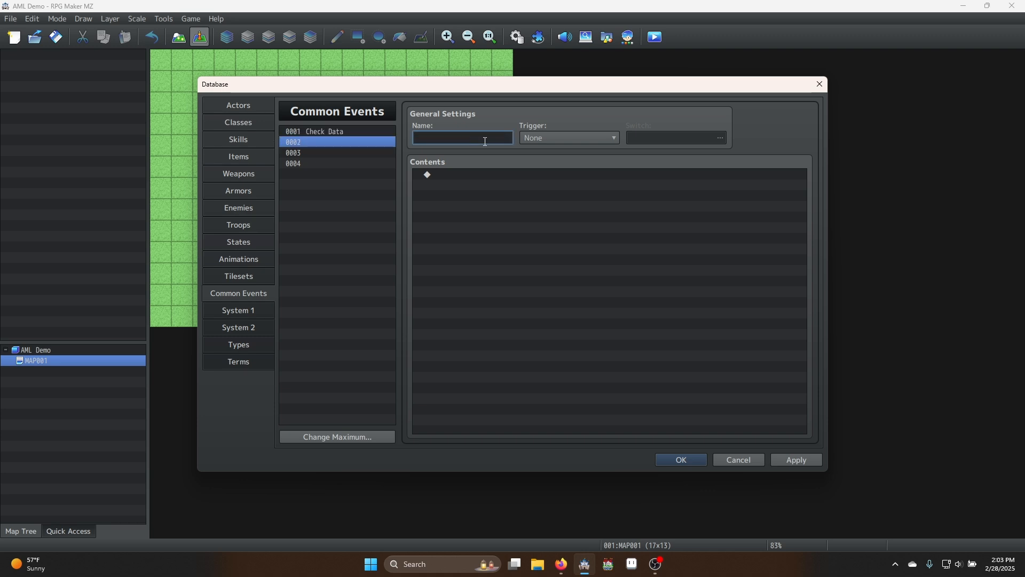
# Name common events 0002 to 0004 "Start Cutscene", "End Cutscene" and "Save Point", and apply the database changes
pyautogui.write('Start Cu')
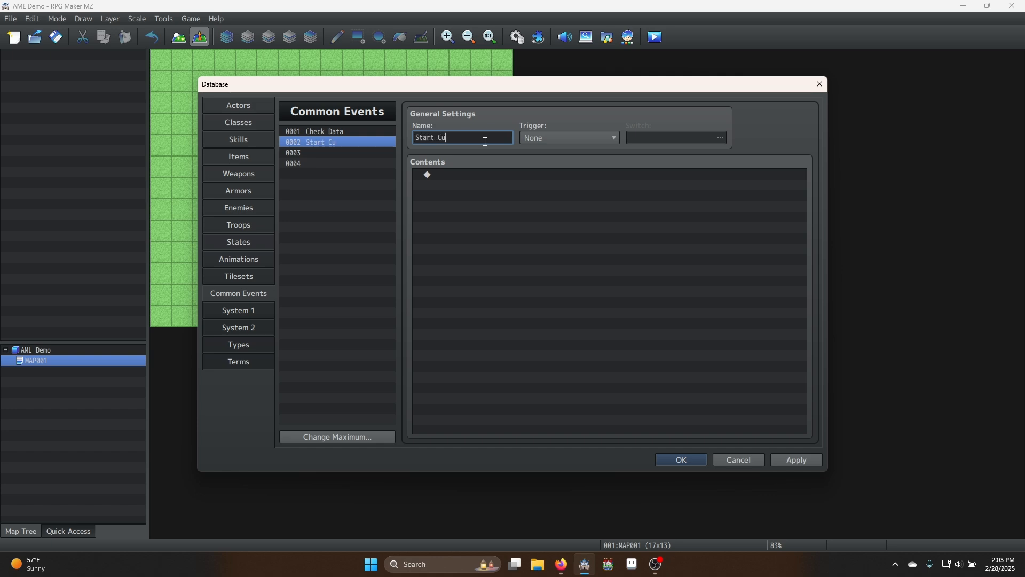
pyautogui.write('tscene')
pyautogui.press('Down')
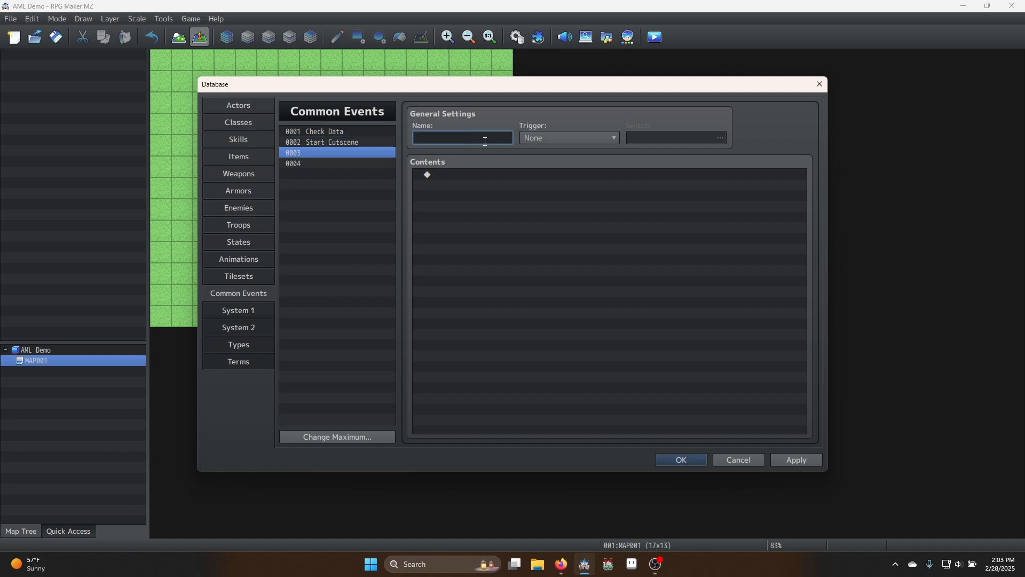
pyautogui.write('End Cutscene')
pyautogui.press('Down')
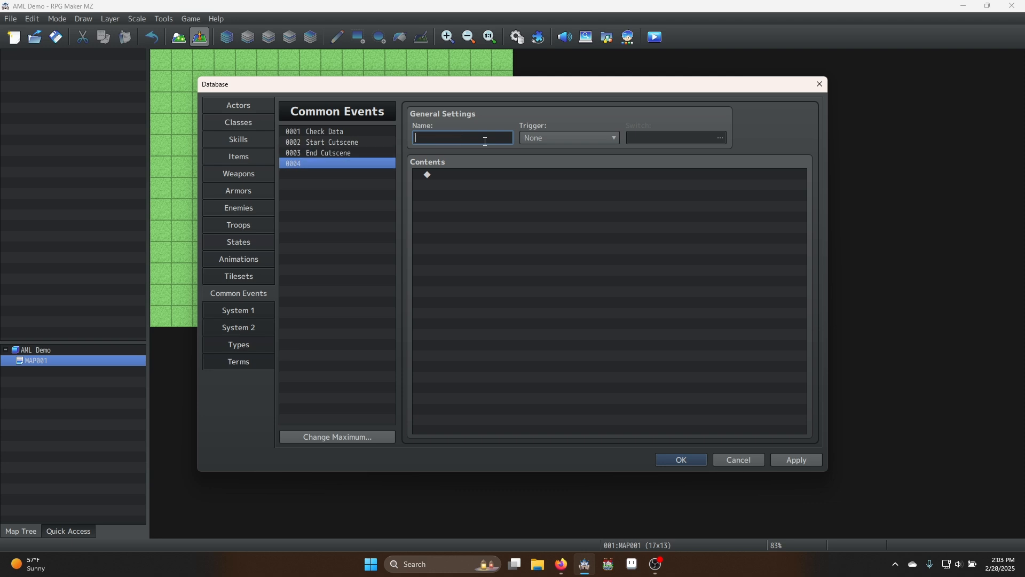
pyautogui.write('Save Point')
pyautogui.click(794, 458)
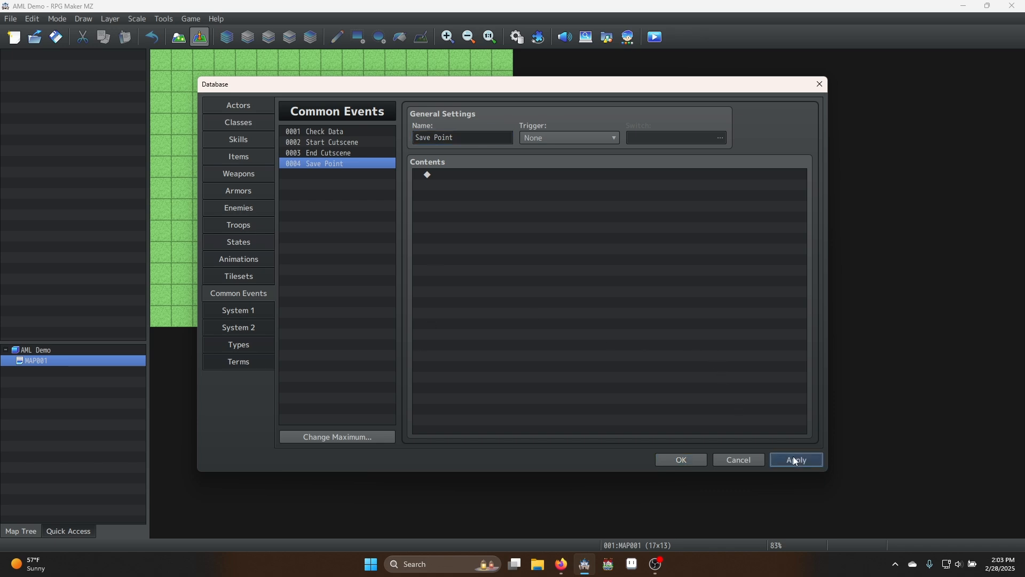
# In File Explorer, open game.rmmzproject from Documents\RMMZ\2025-02-21-The_Dragons_Path, and close the Explorer window
pyautogui.click(538, 567)
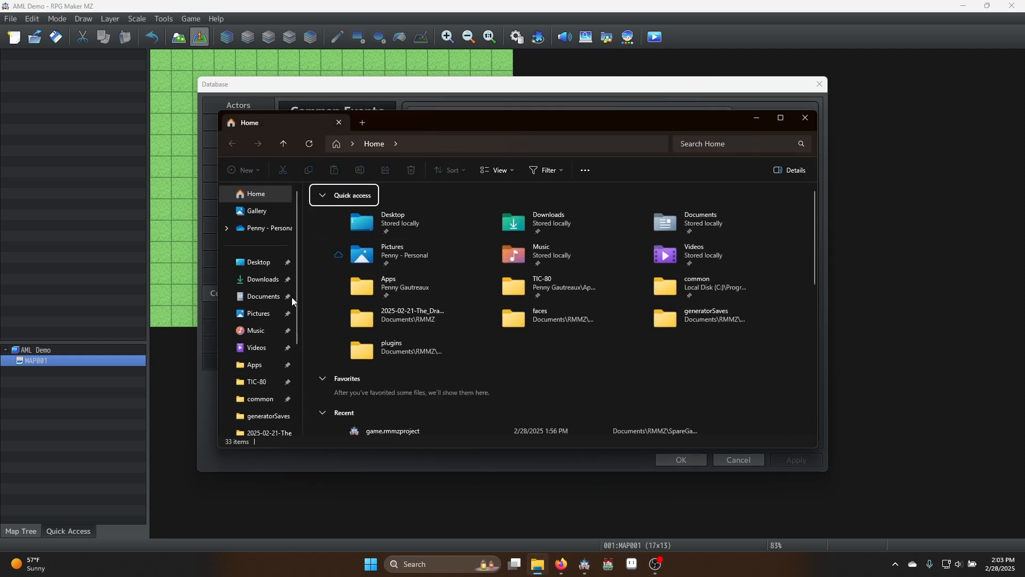
pyautogui.click(264, 297)
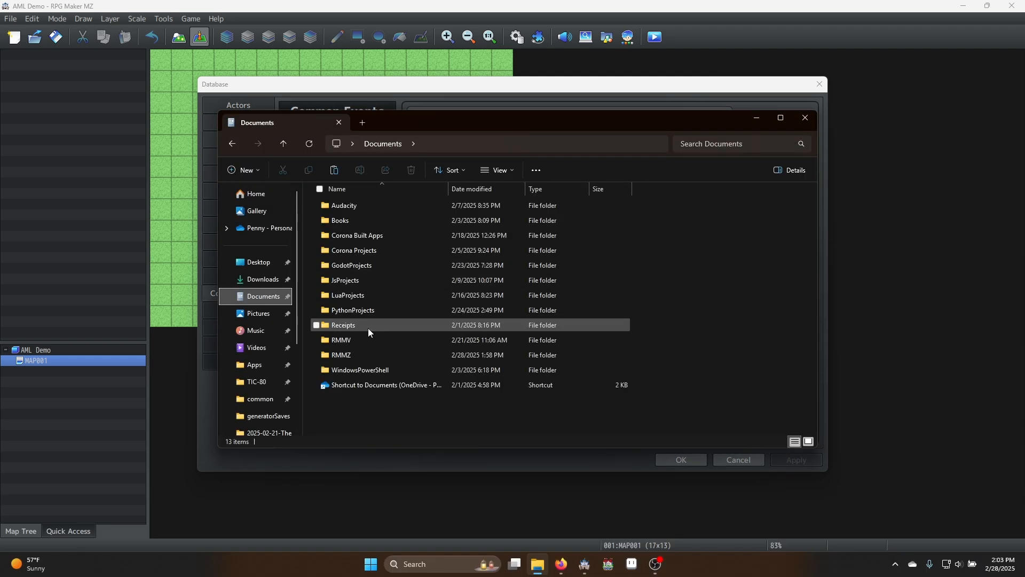
pyautogui.doubleClick(344, 355)
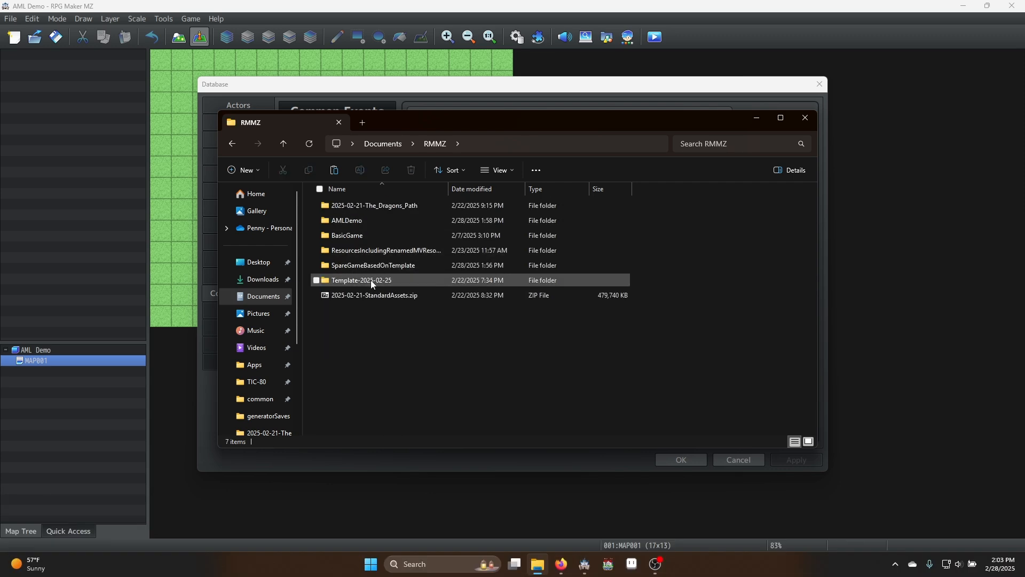
pyautogui.doubleClick(369, 206)
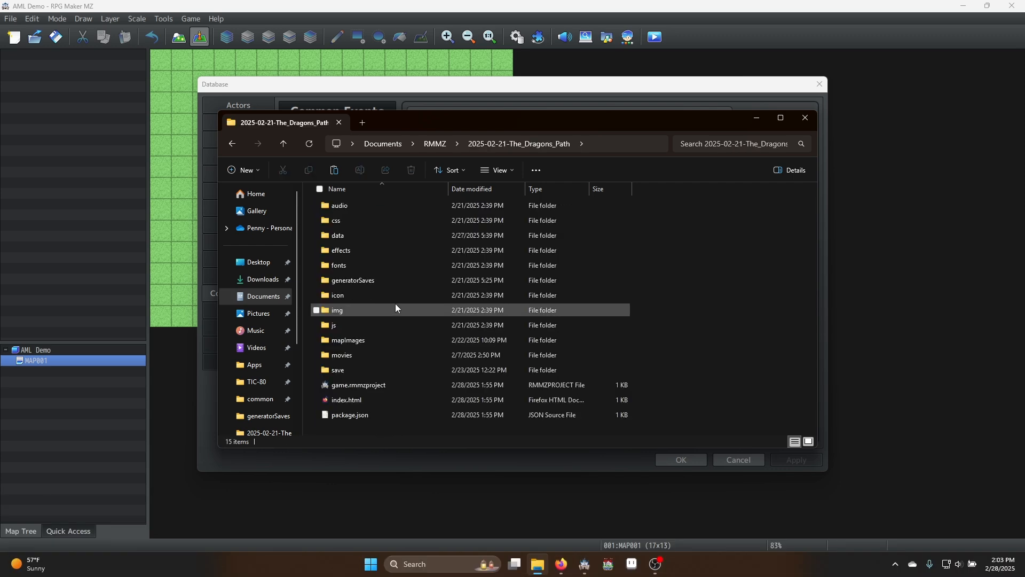
pyautogui.doubleClick(361, 386)
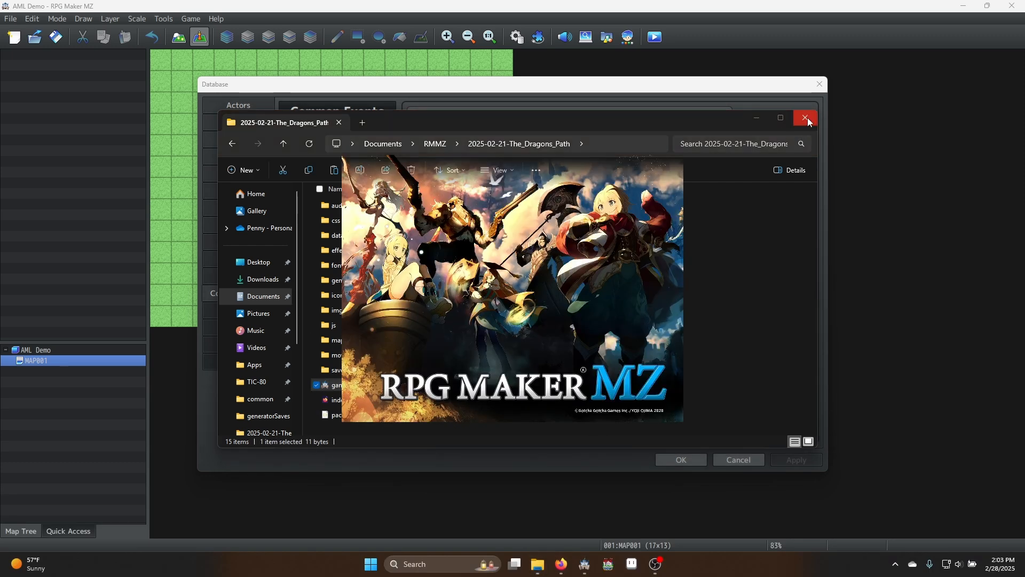
pyautogui.click(807, 119)
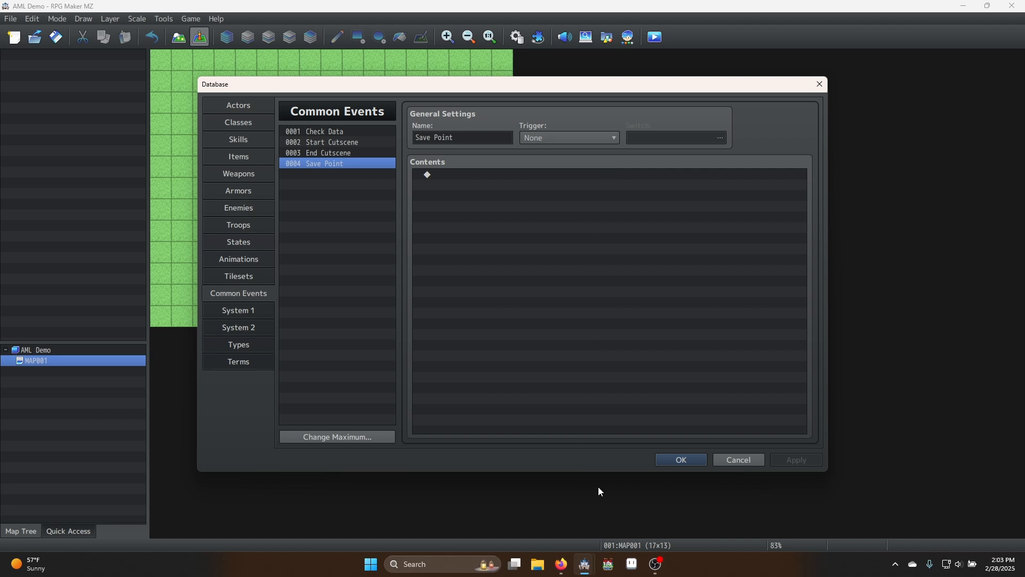
# Bring up The Dragon's Path editor window and move it off this screen to leave AML Demo in view
pyautogui.click(589, 562)
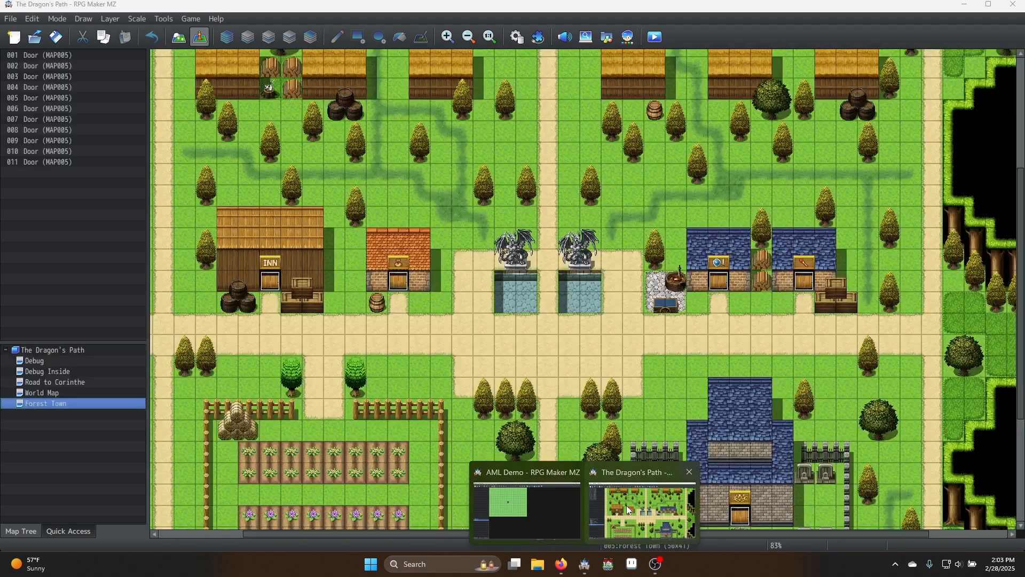
pyautogui.click(630, 507)
pyautogui.moveTo(661, 7); pyautogui.dragTo(0, 15)
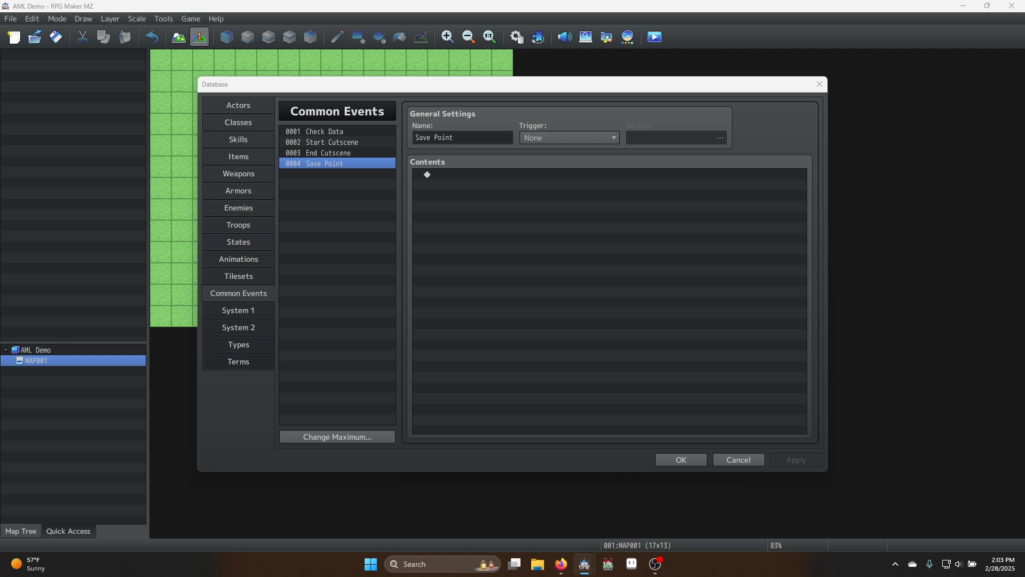
# Paste the copied party recovery and save prompt commands into Save Point, and the player position, direction and map ID variable commands into Check Data
pyautogui.click(495, 178)
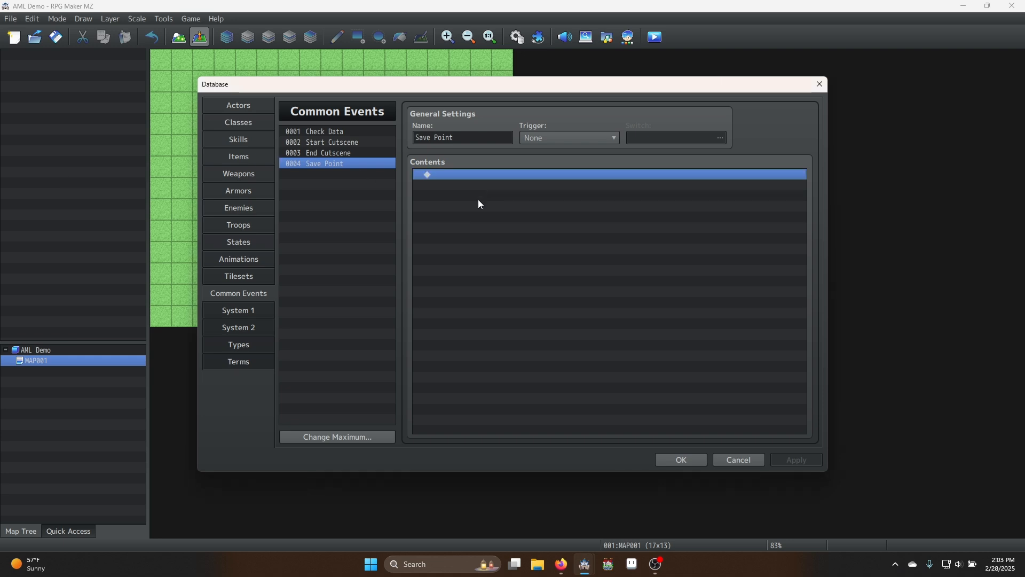
pyautogui.hotkey('ctrl', 'v')
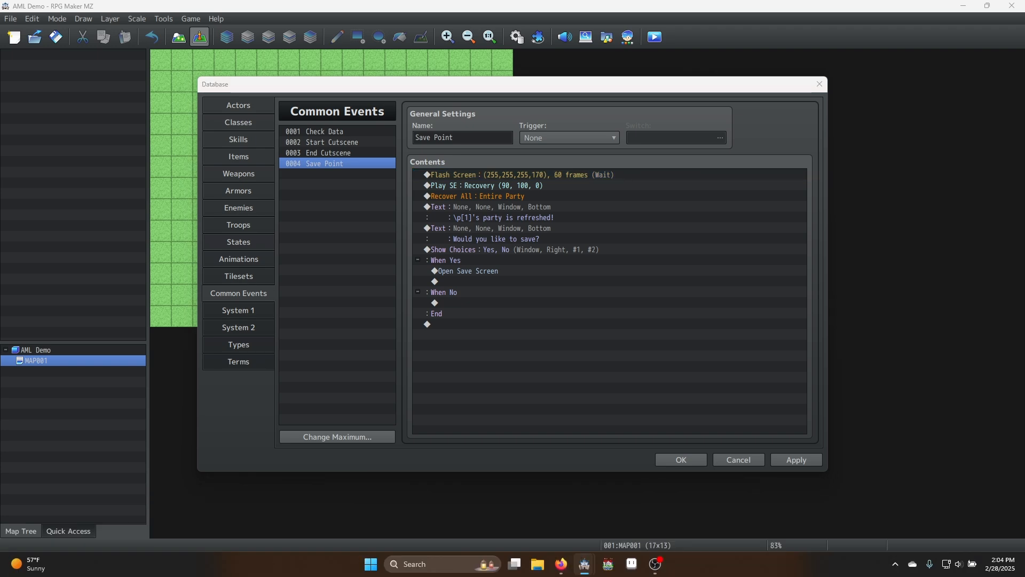
pyautogui.click(337, 132)
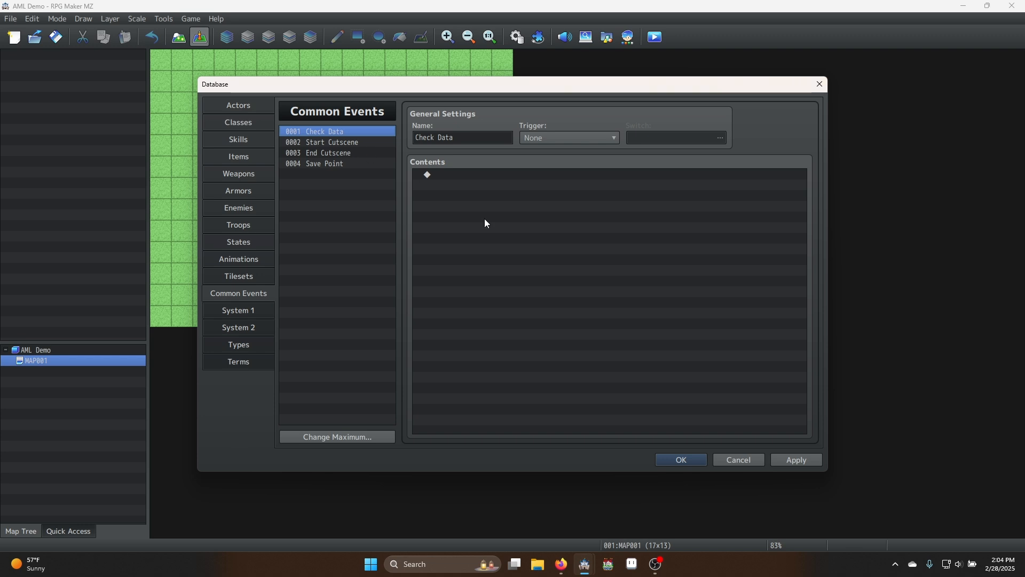
pyautogui.click(485, 175)
pyautogui.hotkey('ctrl', 'v')
# Rename the Check Data common event as "Poll Data" and apply the database changes
pyautogui.click(435, 138)
pyautogui.press('Home')
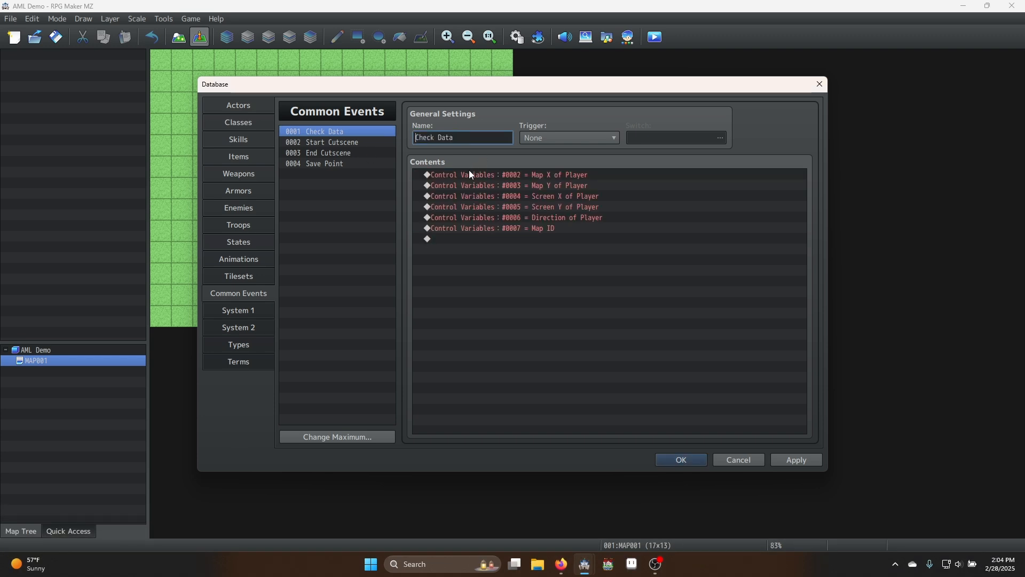
pyautogui.hotkey('shift', 'Right')
pyautogui.hotkey('shift', 'Right')
pyautogui.hotkey('shift', 'Right')
pyautogui.hotkey('shift', 'Right')
pyautogui.hotkey('shift', 'Right')
pyautogui.write('Poll')
pyautogui.click(508, 240)
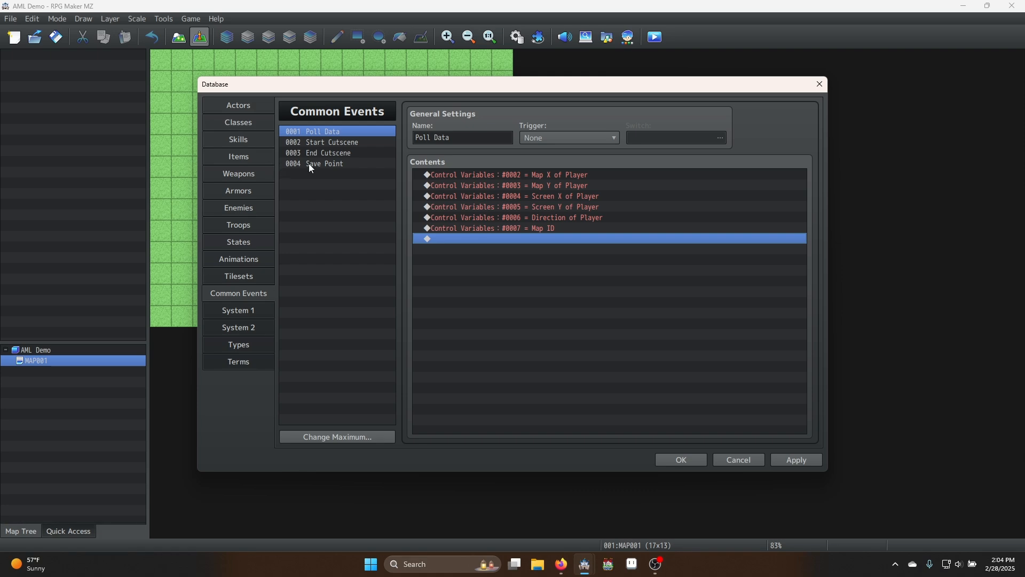
pyautogui.click(585, 217)
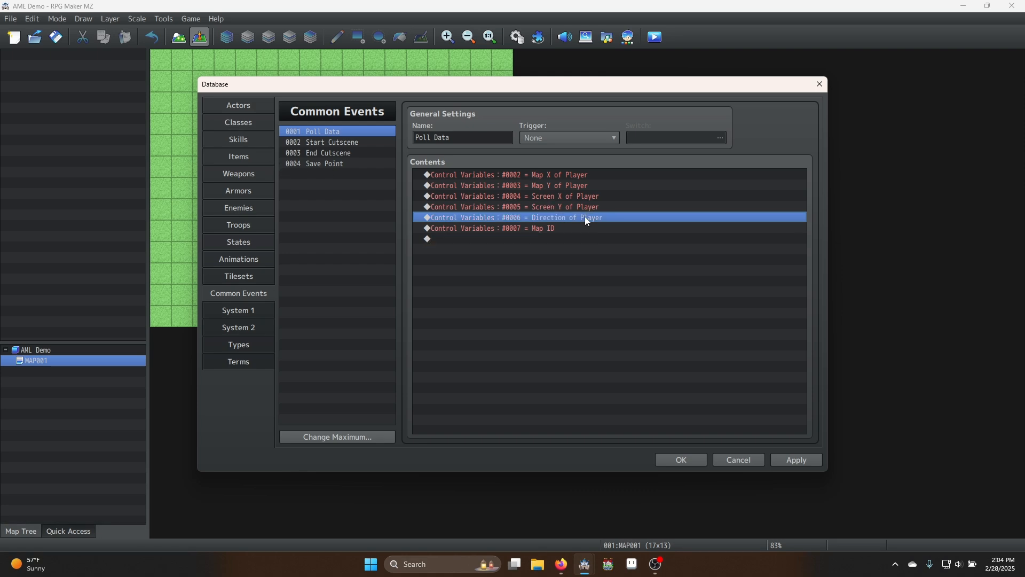
pyautogui.click(569, 230)
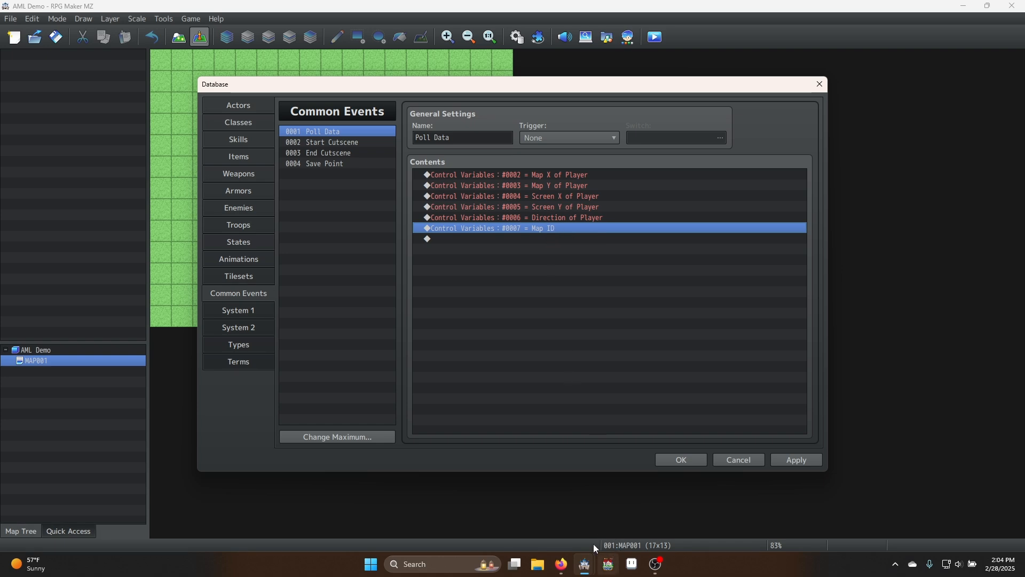
pyautogui.click(807, 463)
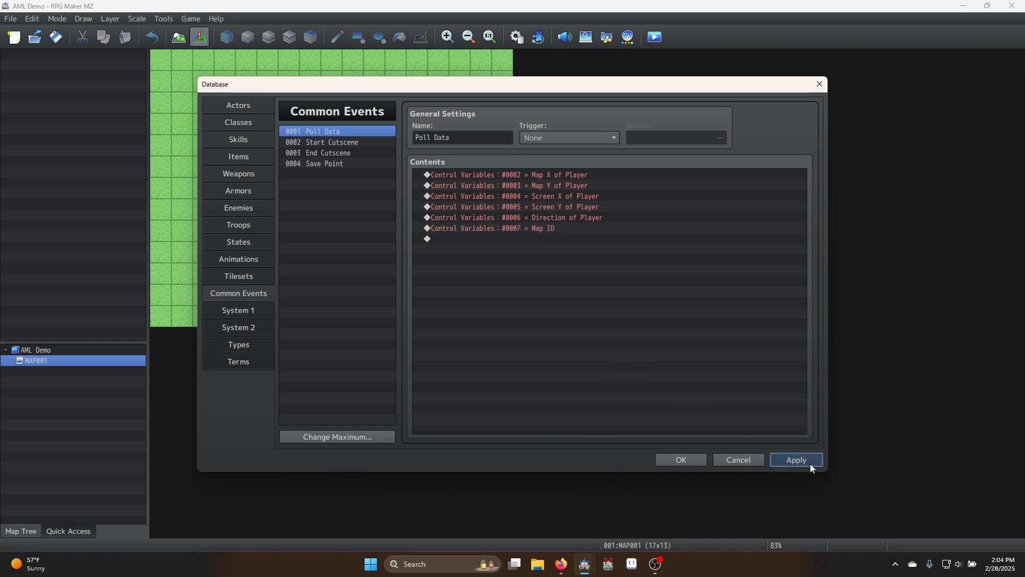
# Open Poll Data's first Control Variables command and move its dialog aside to uncover the command list
pyautogui.click(514, 177)
pyautogui.doubleClick(516, 175)
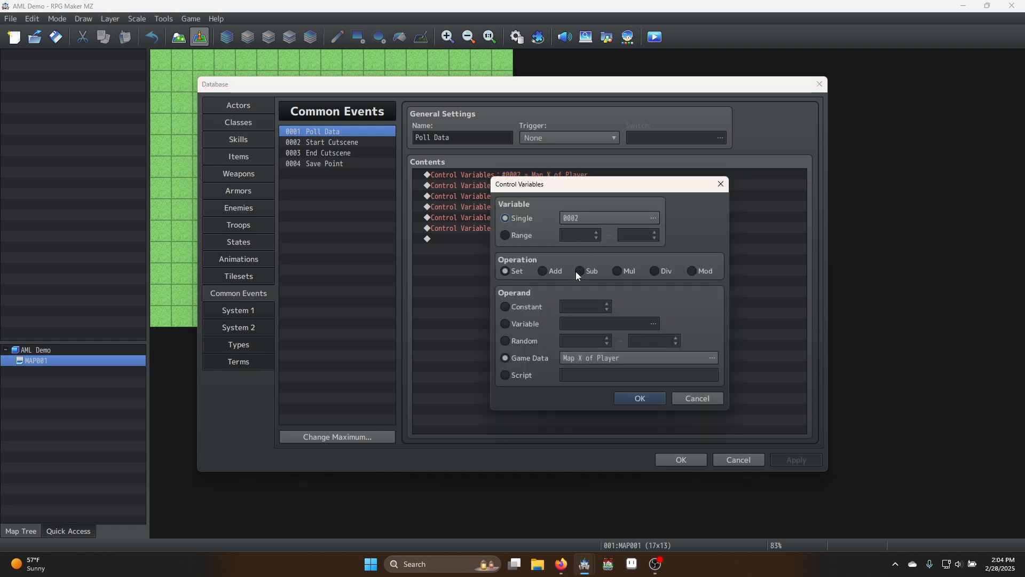
pyautogui.click(607, 219)
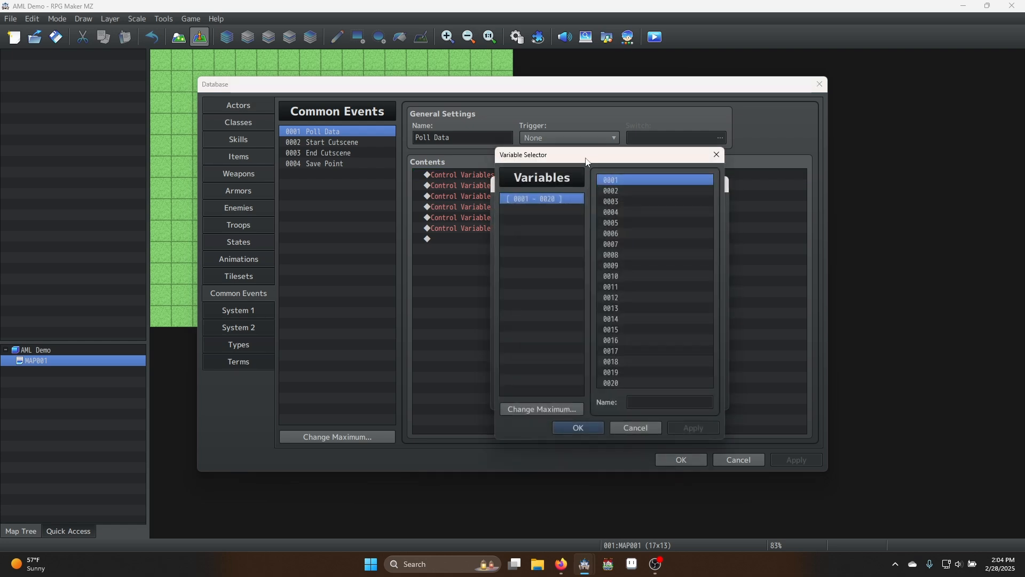
pyautogui.moveTo(586, 156); pyautogui.dragTo(748, 151)
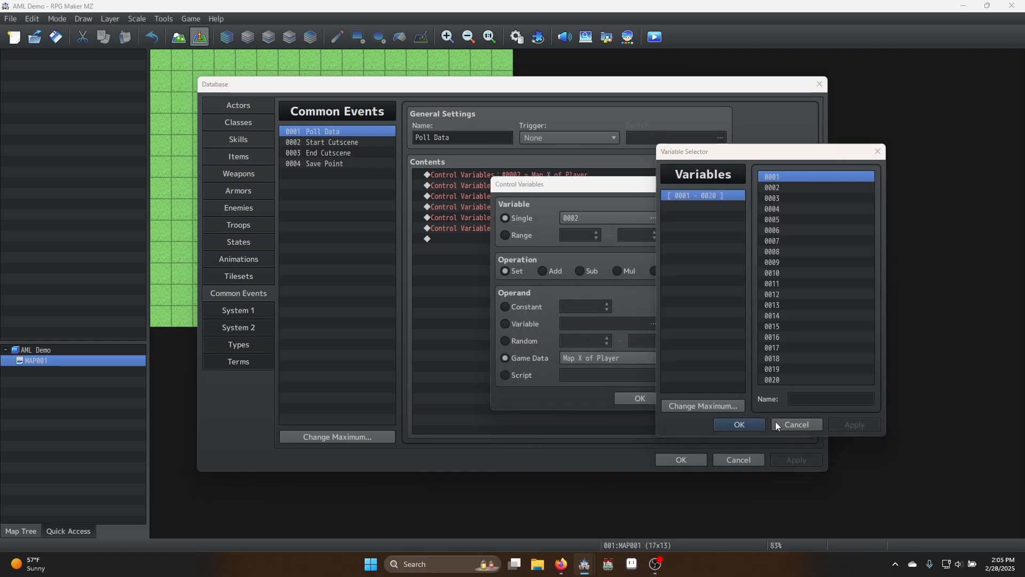
pyautogui.click(796, 425)
pyautogui.moveTo(634, 190); pyautogui.dragTo(809, 145)
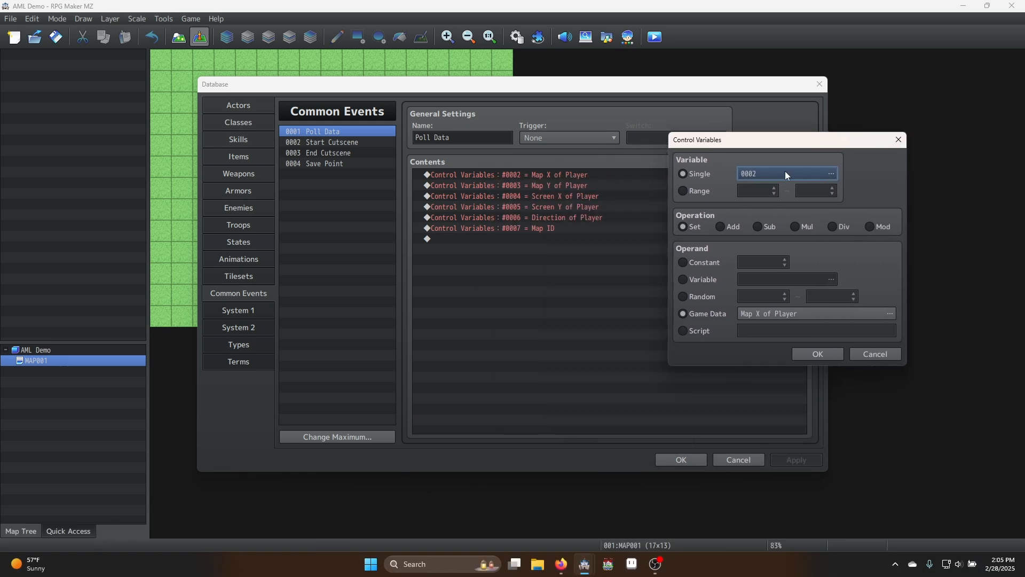
# Open the command's variable list and name variable 0001 "Story Progression"
pyautogui.click(784, 173)
pyautogui.click(805, 146)
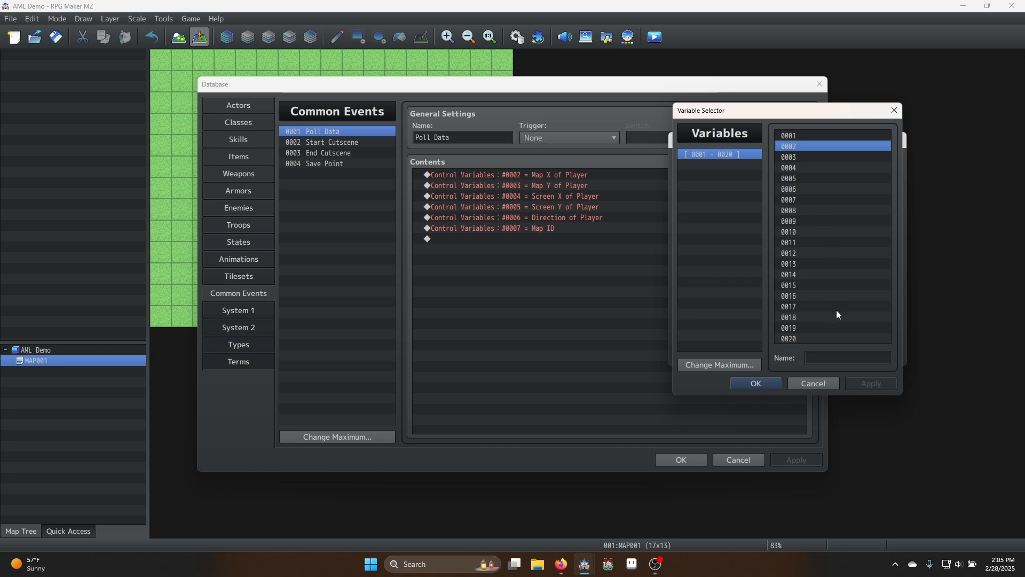
pyautogui.click(847, 357)
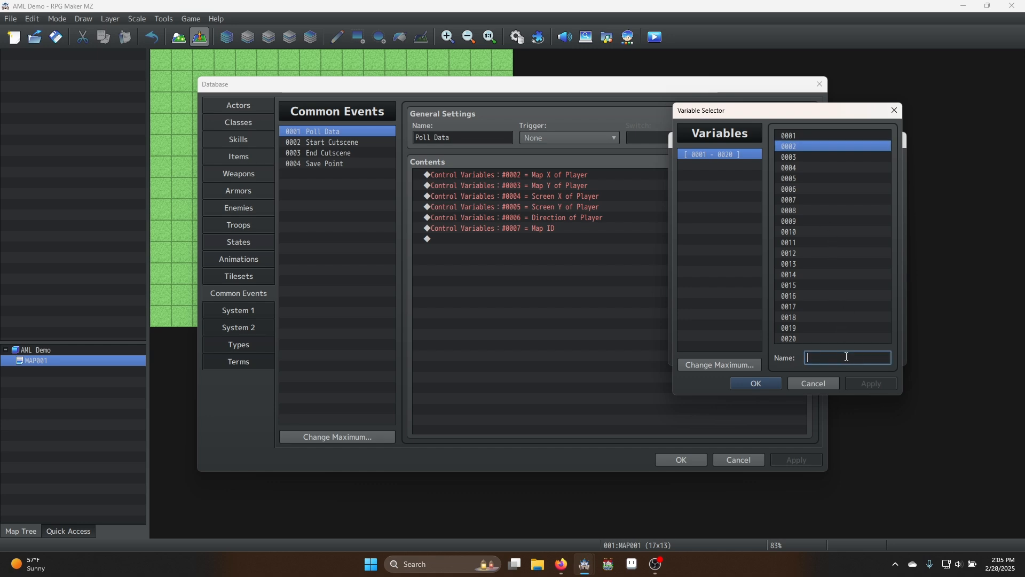
pyautogui.click(839, 137)
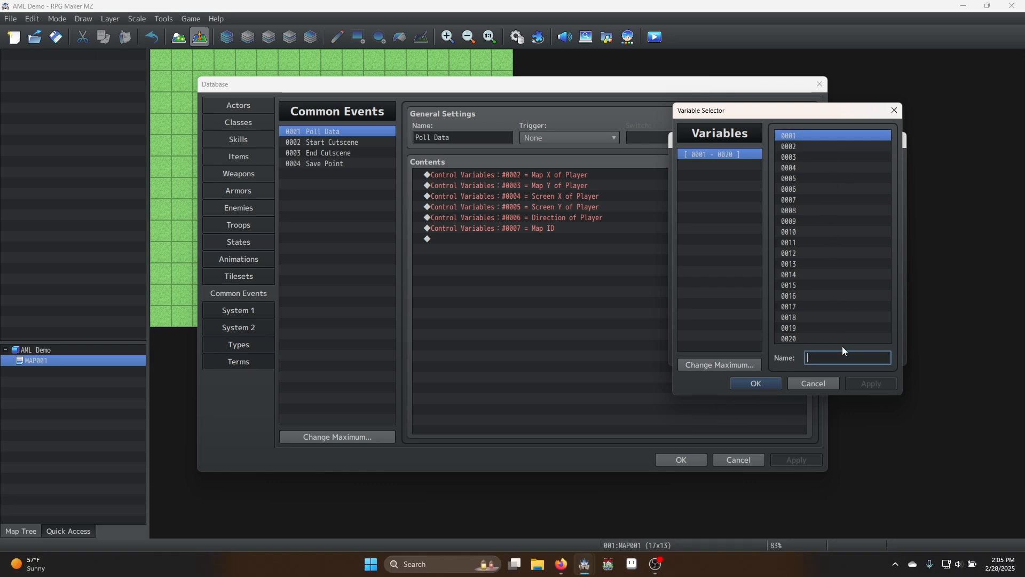
pyautogui.write('Story P')
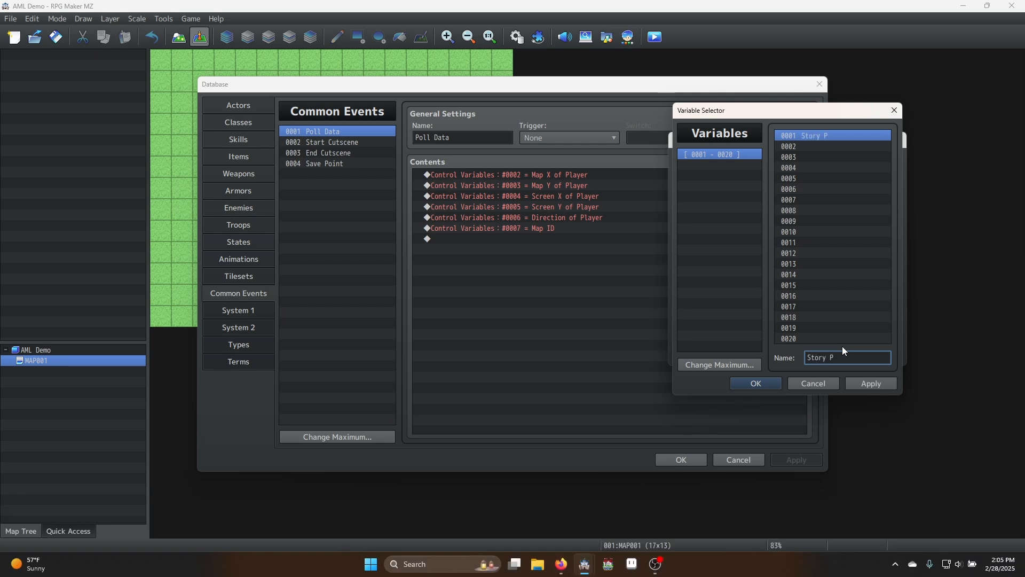
pyautogui.write('rogression')
# Name variable 0002 "PlayerMapX" and variable 0003 "PlayerMapY"
pyautogui.press('Down')
pyautogui.press('Down')
pyautogui.press('Down')
pyautogui.press('Up')
pyautogui.press('Up')
pyautogui.press('Up')
pyautogui.press('Down')
pyautogui.press('Down')
pyautogui.press('Up')
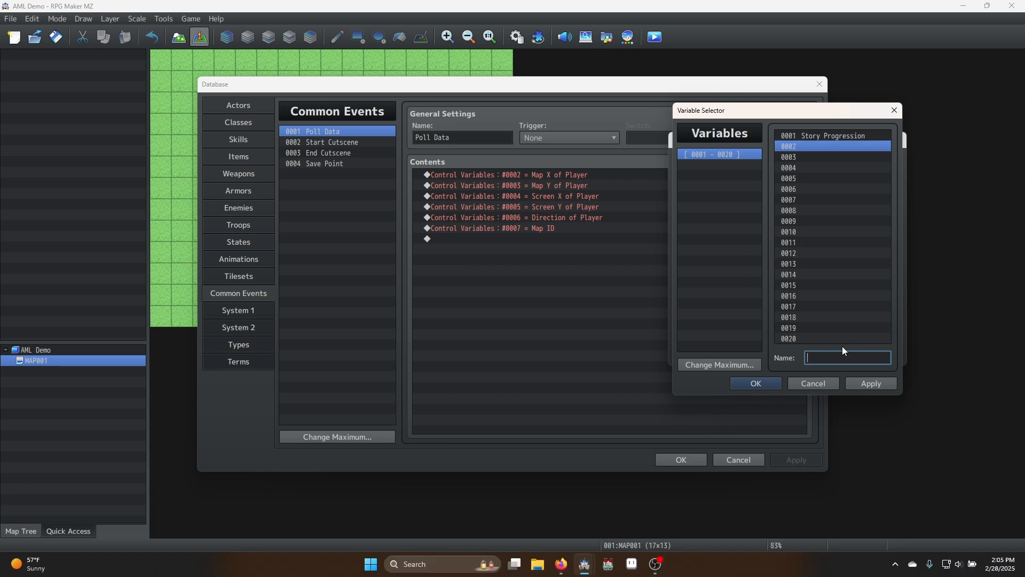
pyautogui.write('PlayerMapX')
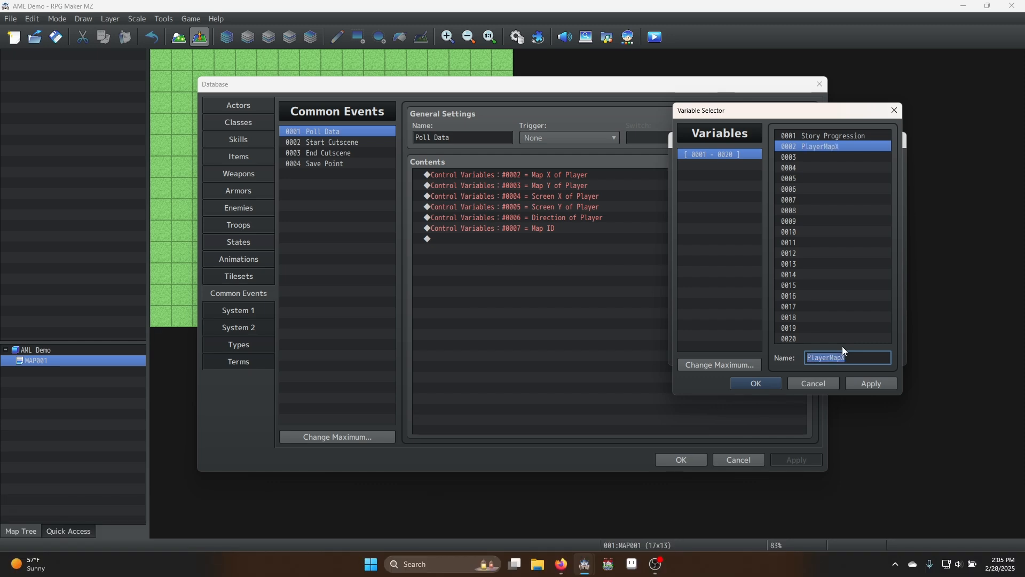
pyautogui.press('Down')
pyautogui.write('PlayerMap')
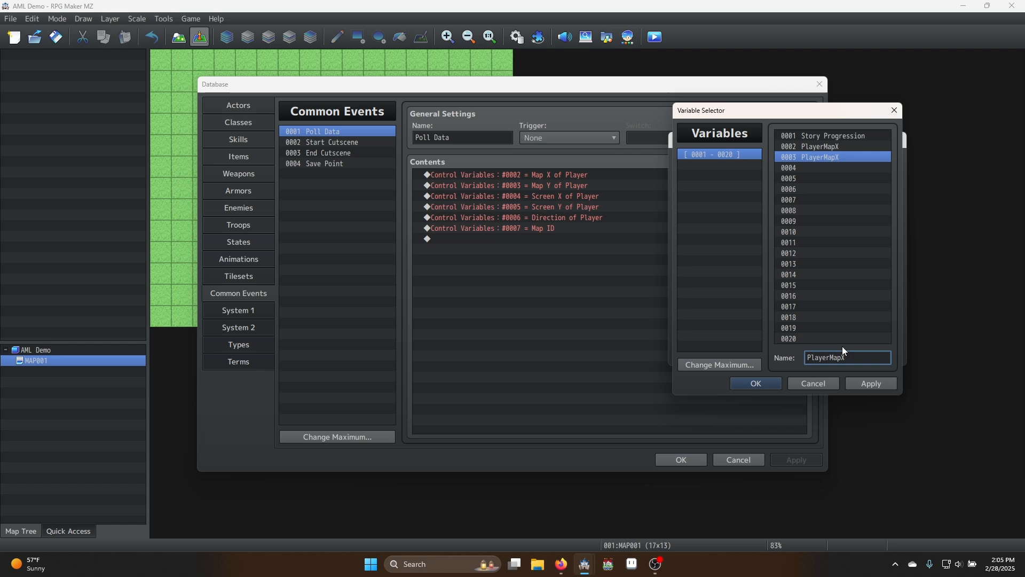
pyautogui.write('Y')
# Name variable 0004 "PlayerScreenX" and variable 0005 "PlayerScreenY"
pyautogui.press('Down')
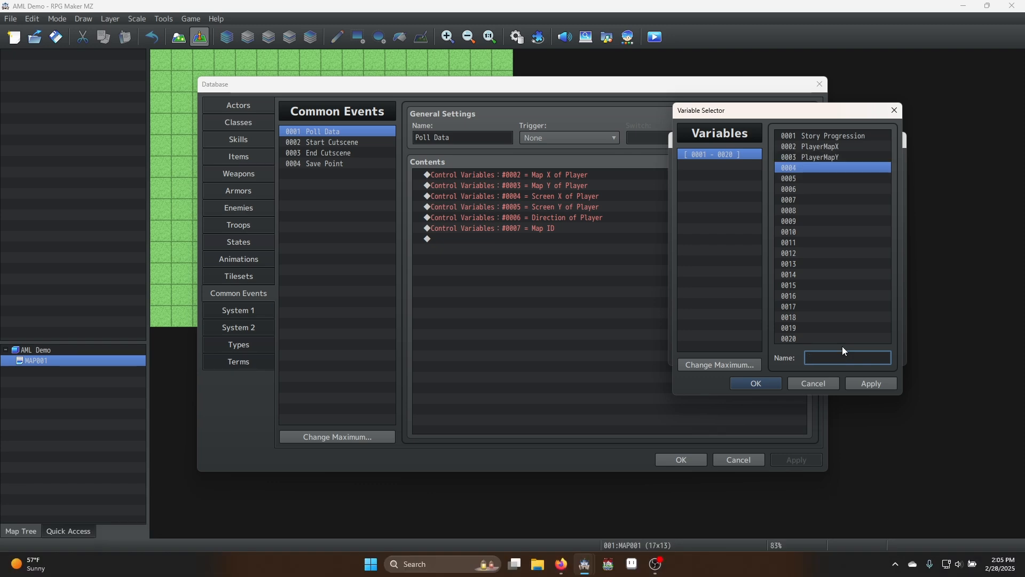
pyautogui.write('S')
pyautogui.write('layerScreen')
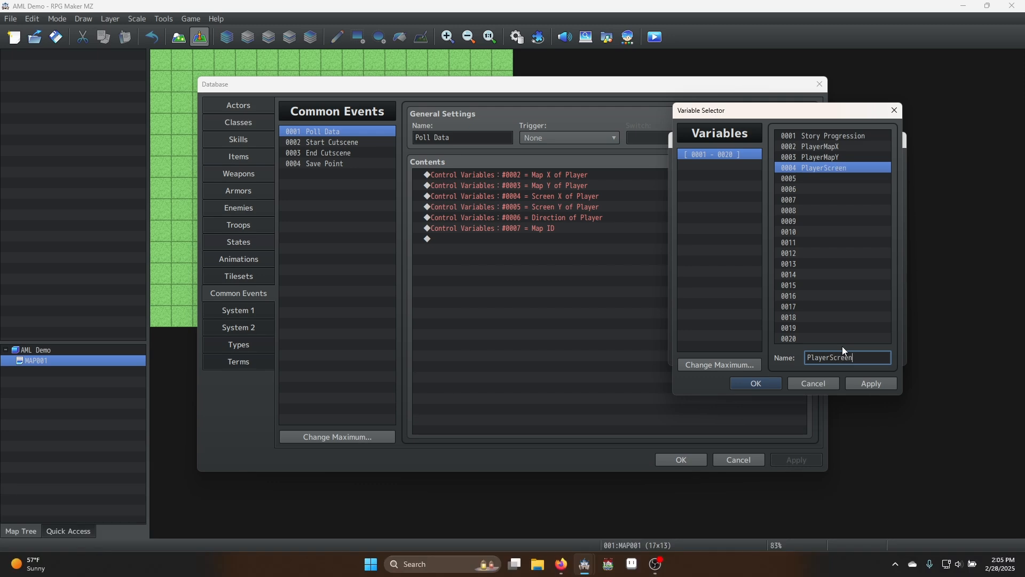
pyautogui.write('X')
pyautogui.press('Down')
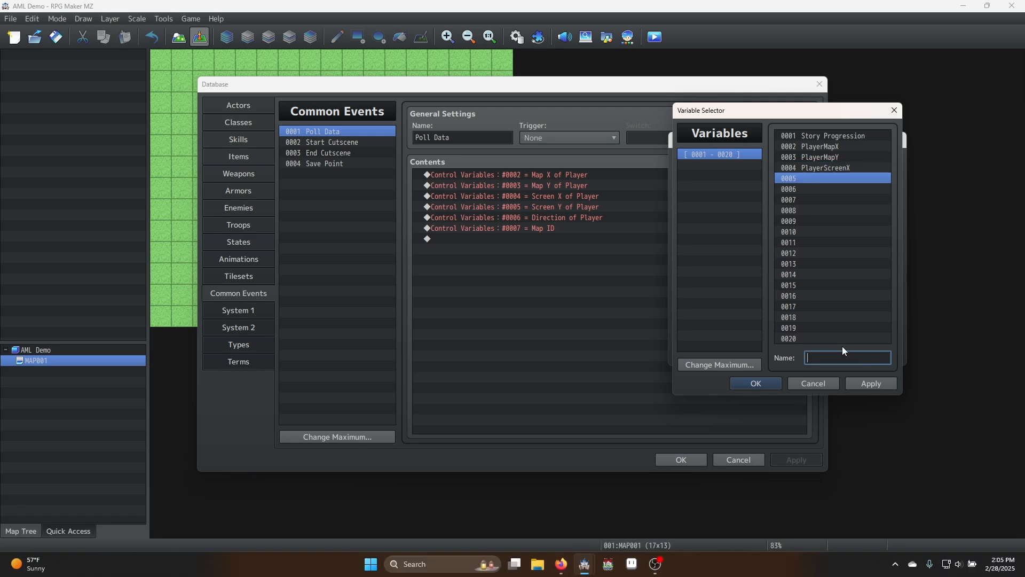
pyautogui.write('PlayerScreenX')
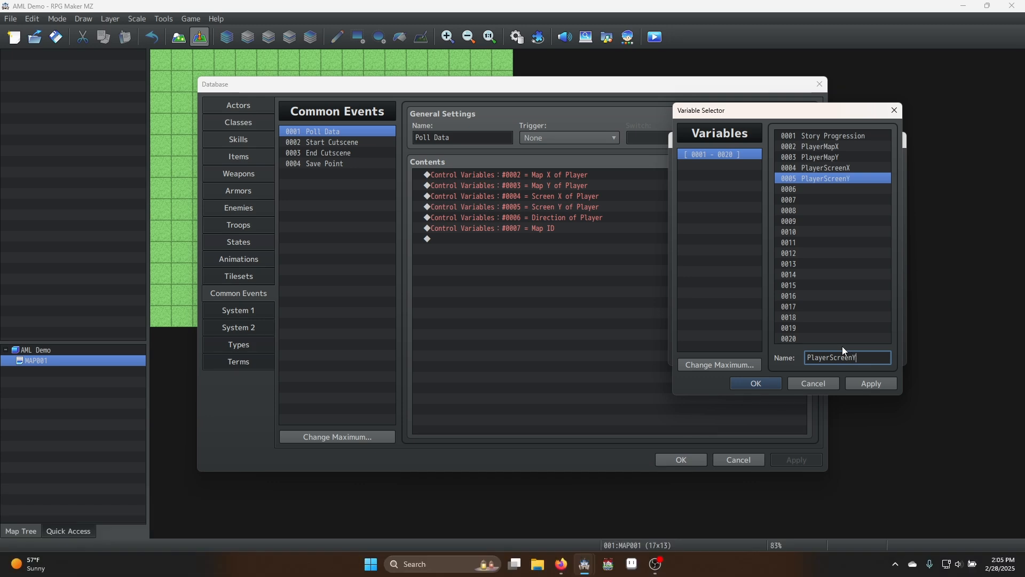
pyautogui.write('Y')
# Name variable 0006 "PlayerDirection" and variable 0007 "CurrentMap", and apply the variable names
pyautogui.press('Down')
pyautogui.write('D')
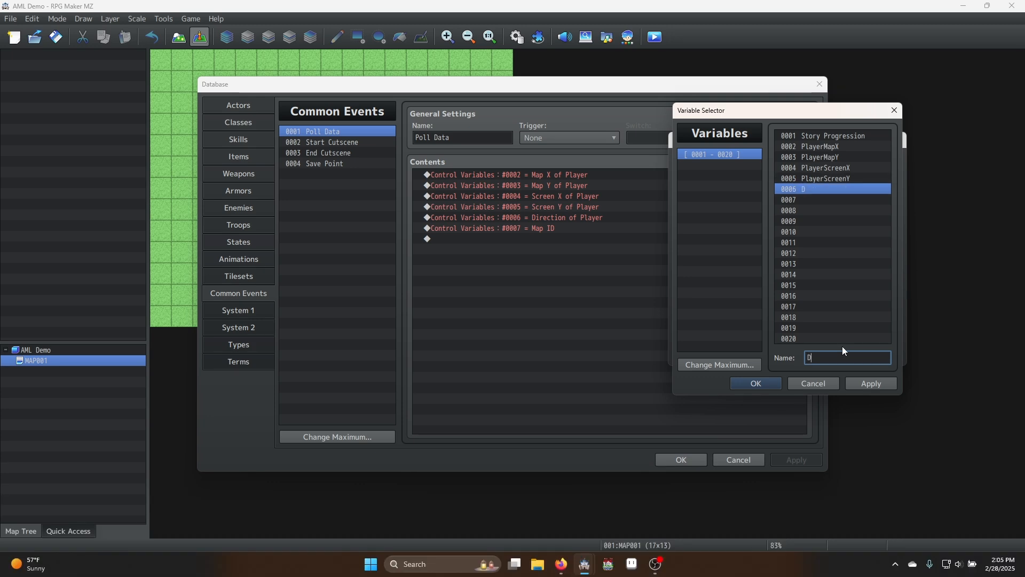
pyautogui.press('BackSpace')
pyautogui.write('PlayerDi')
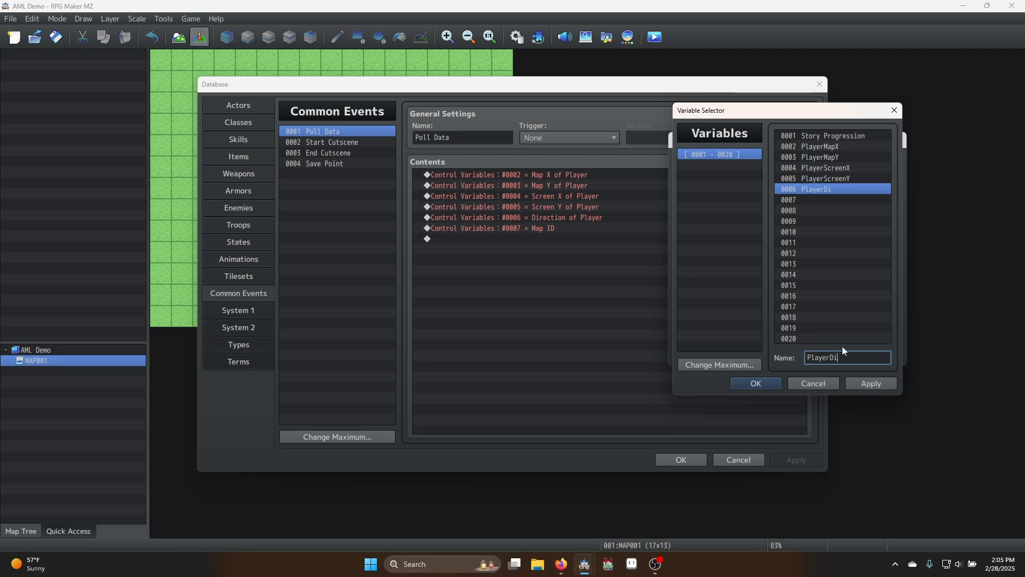
pyautogui.write('rection')
pyautogui.press('Down')
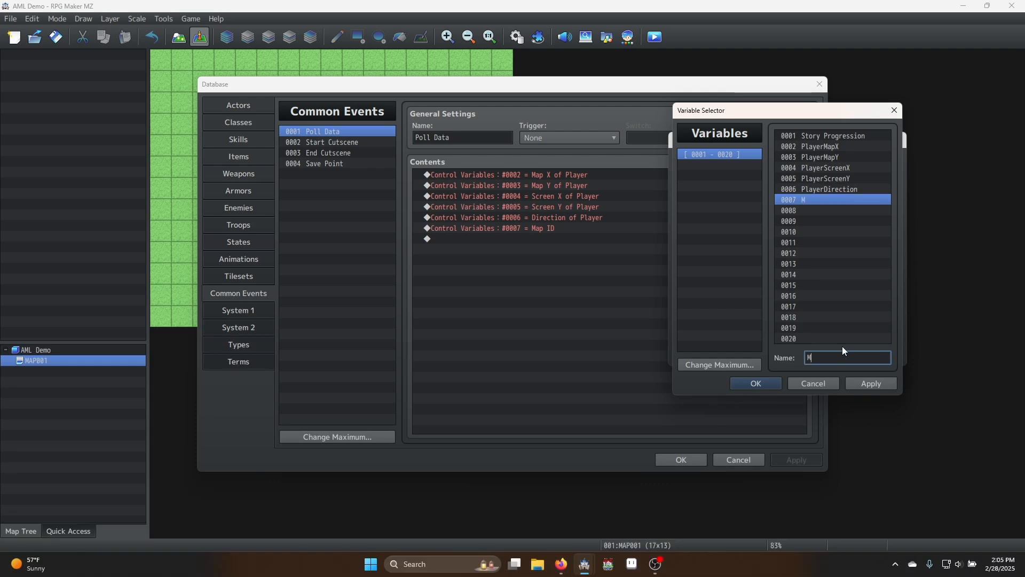
pyautogui.write('Current Map')
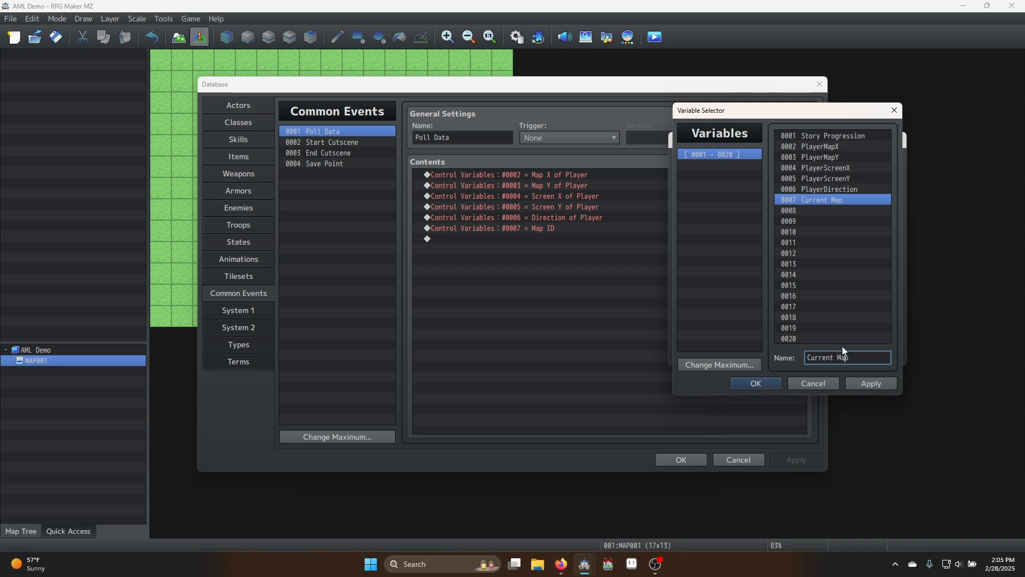
pyautogui.press('Right')
pyautogui.press('BackSpace')
pyautogui.click(878, 382)
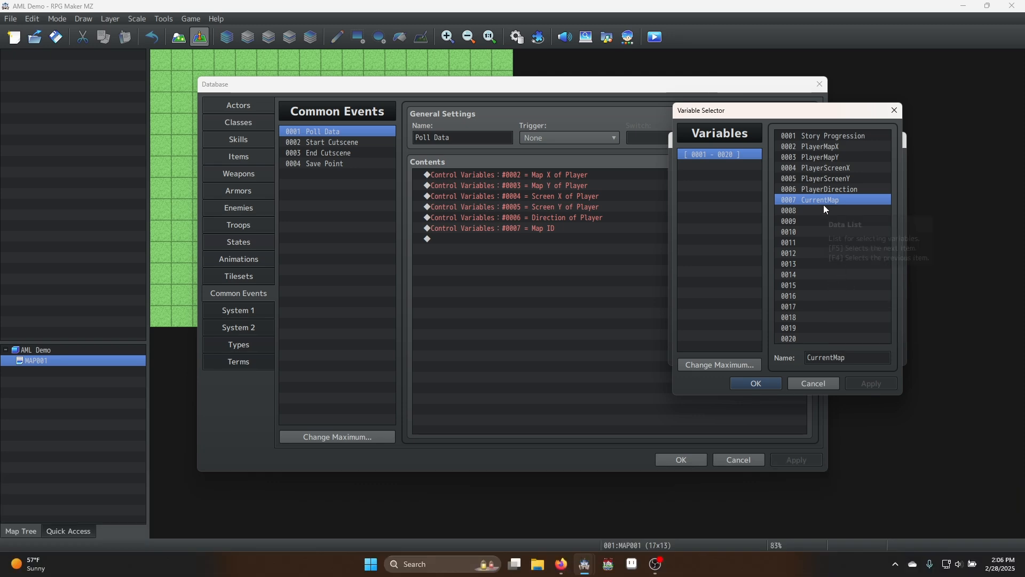
# Rename variable 0001 as "StoryProgression", apply the name, and confirm the variable selection and the Control Variables command
pyautogui.click(832, 137)
pyautogui.click(830, 358)
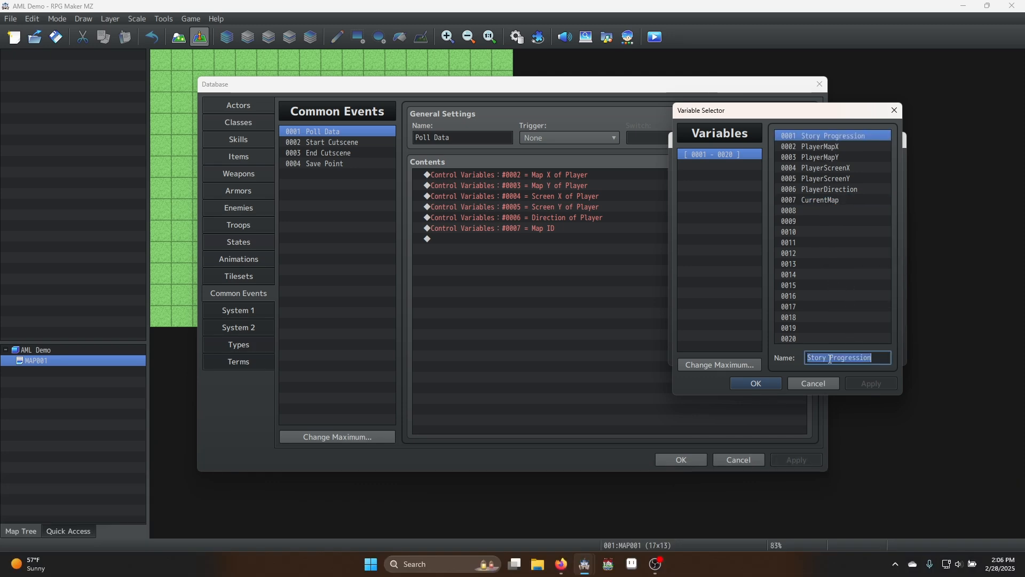
pyautogui.press('BackSpace')
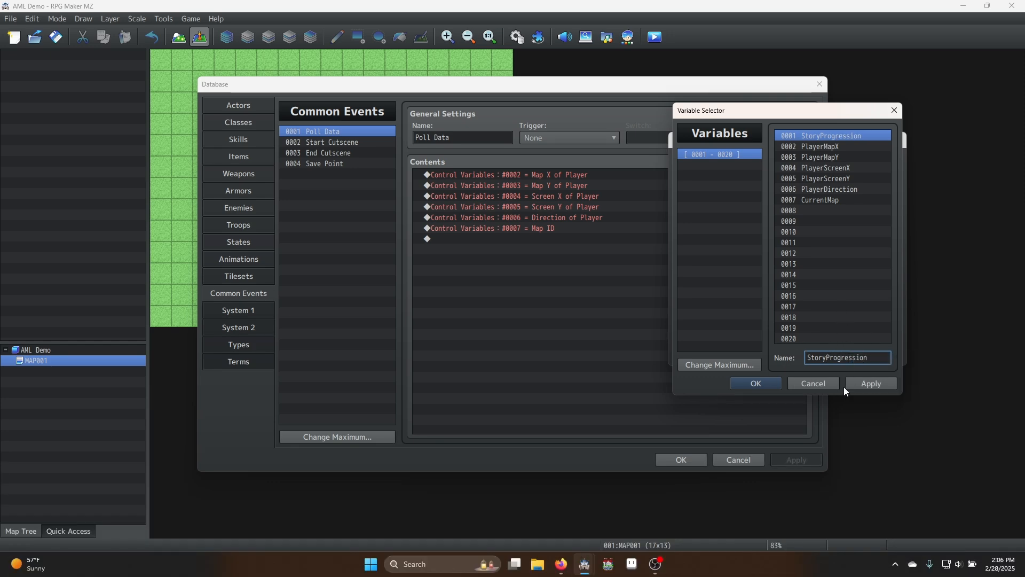
pyautogui.click(857, 383)
pyautogui.click(752, 383)
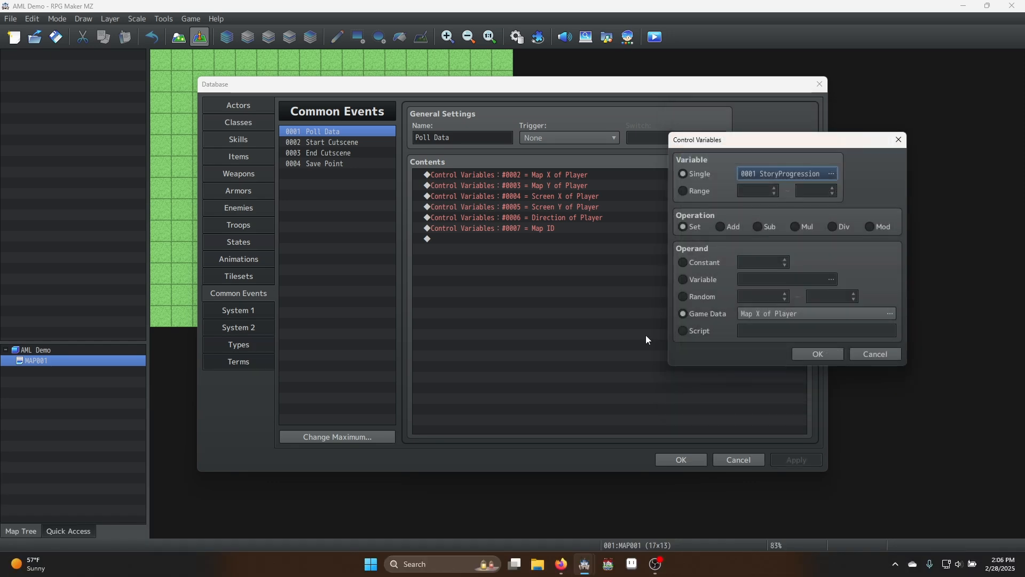
pyautogui.click(819, 354)
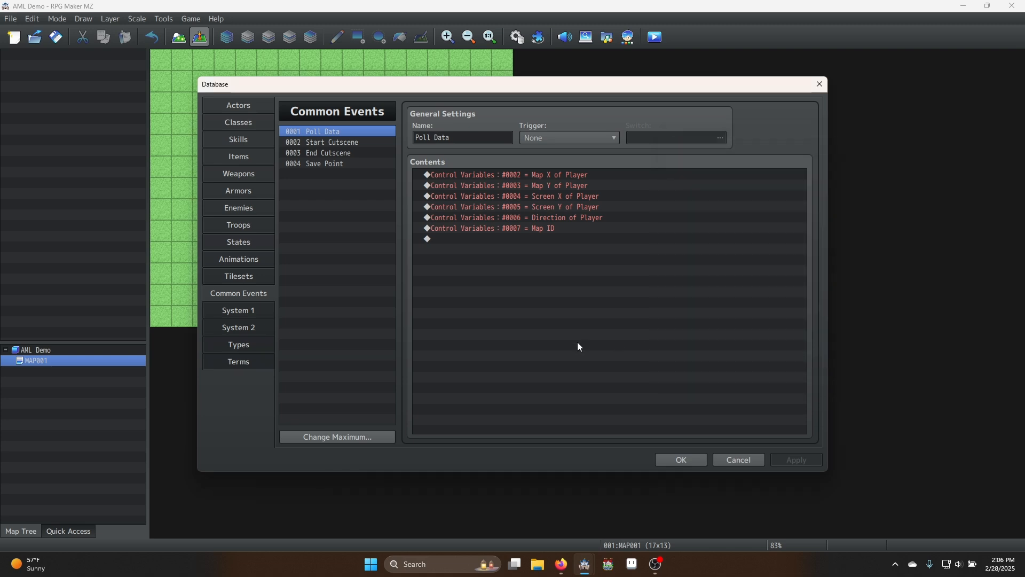
# Set the variable of Poll Data's first command, Map X of Player, to 0002 PlayerMapX and apply the database changes
pyautogui.doubleClick(585, 176)
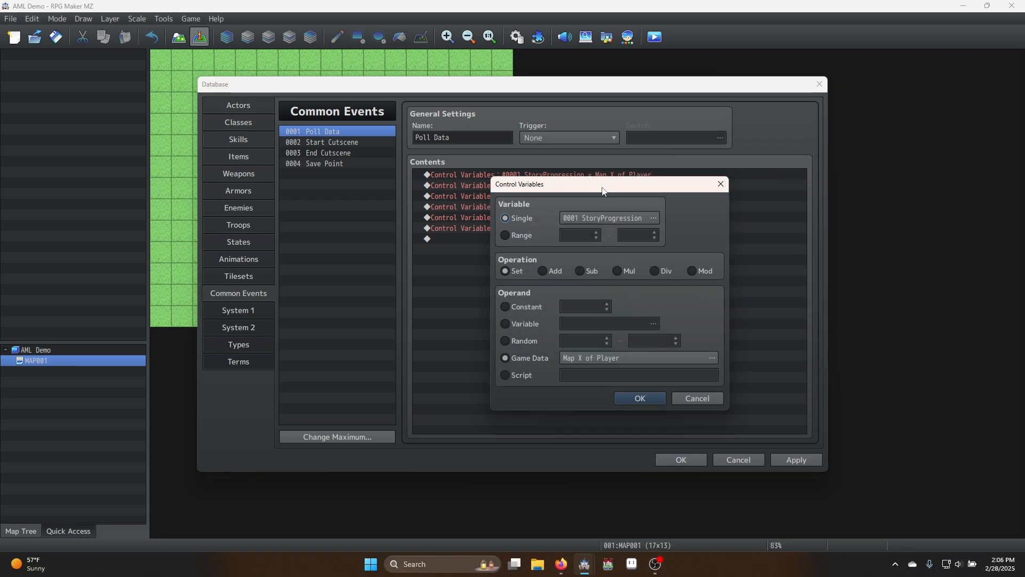
pyautogui.moveTo(603, 191); pyautogui.dragTo(716, 213)
pyautogui.click(728, 379)
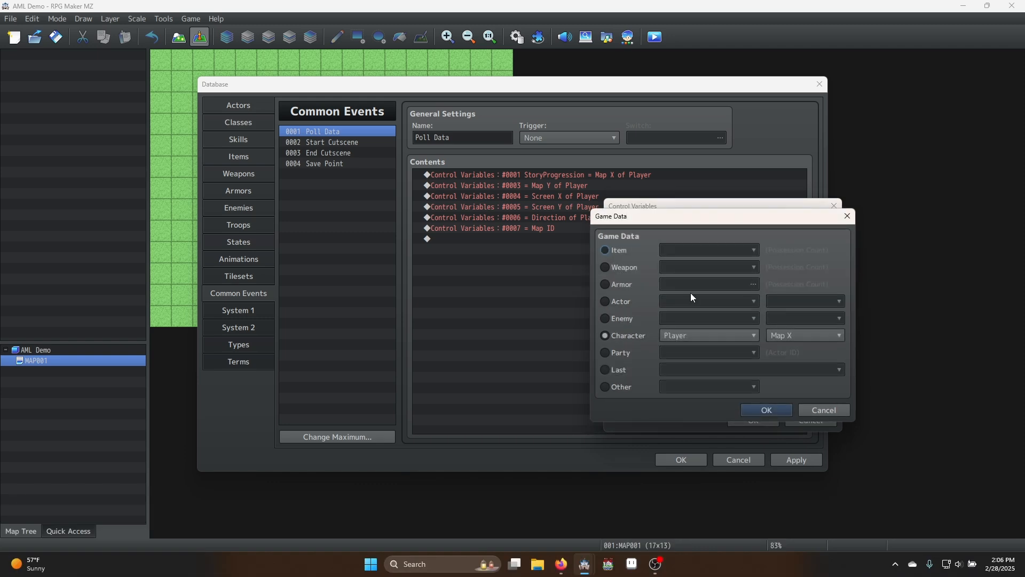
pyautogui.click(824, 410)
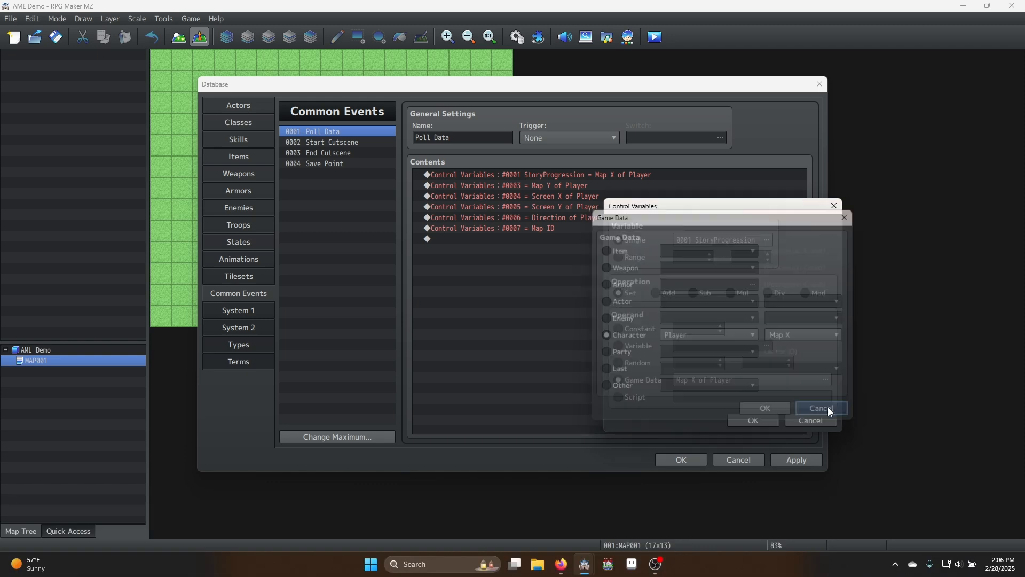
pyautogui.click(712, 238)
pyautogui.doubleClick(746, 208)
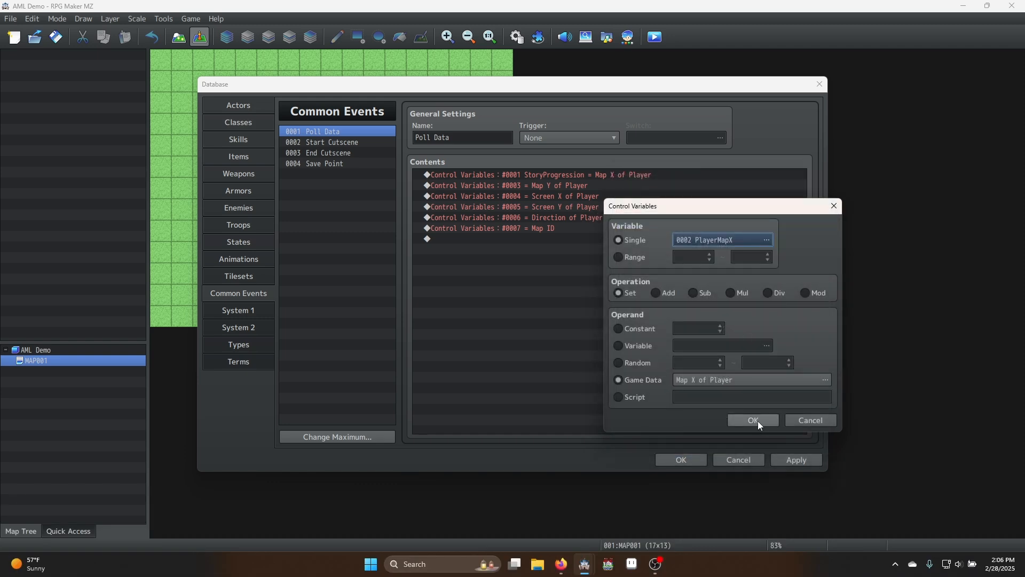
pyautogui.click(758, 421)
pyautogui.click(798, 460)
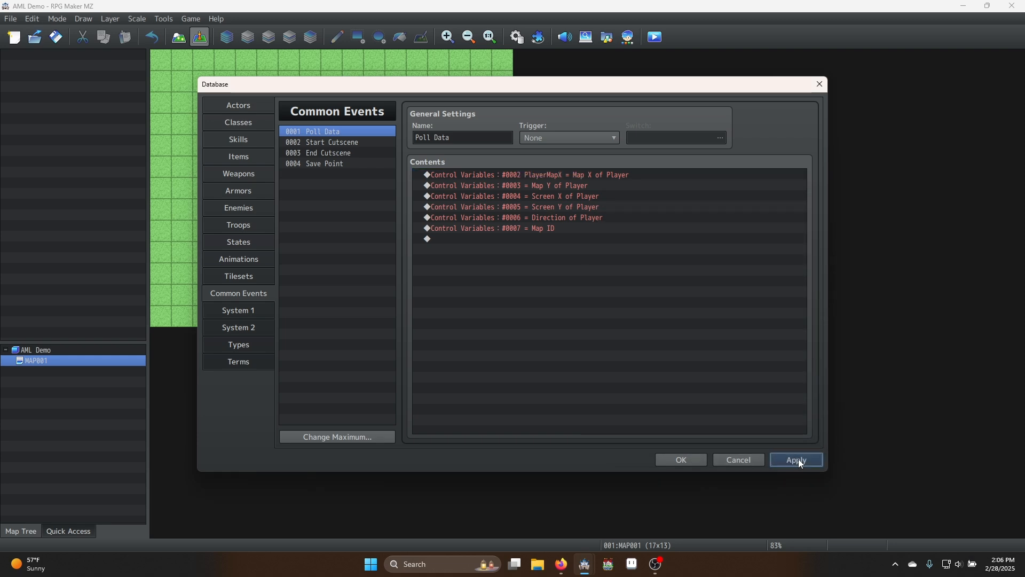
pyautogui.click(799, 459)
# Paste the copied cutscene commands, from Fadeout BGM through Wait 60 frames, into the Start Cutscene common event
pyautogui.click(334, 144)
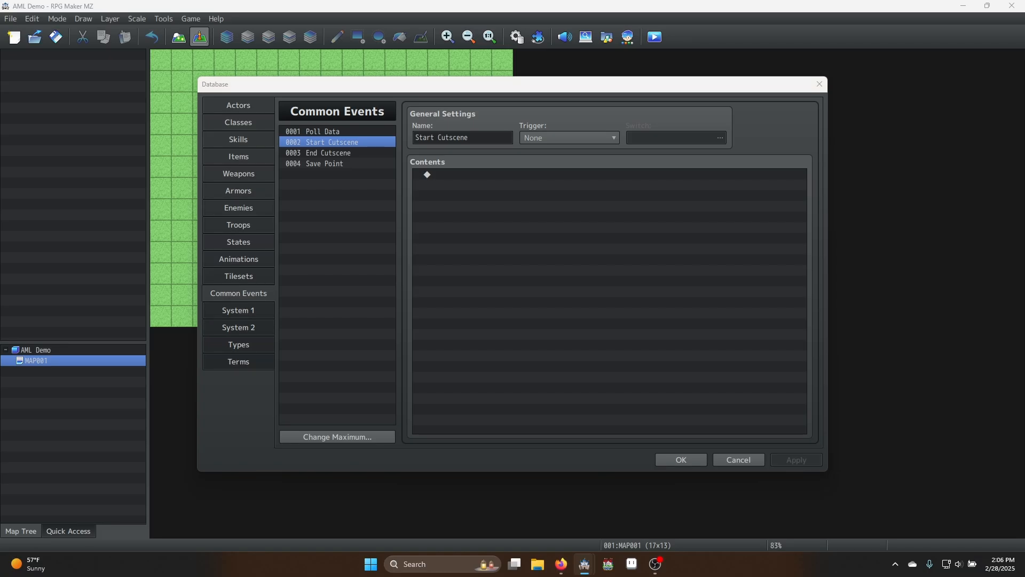
pyautogui.click(460, 175)
pyautogui.hotkey('ctrl', 'v')
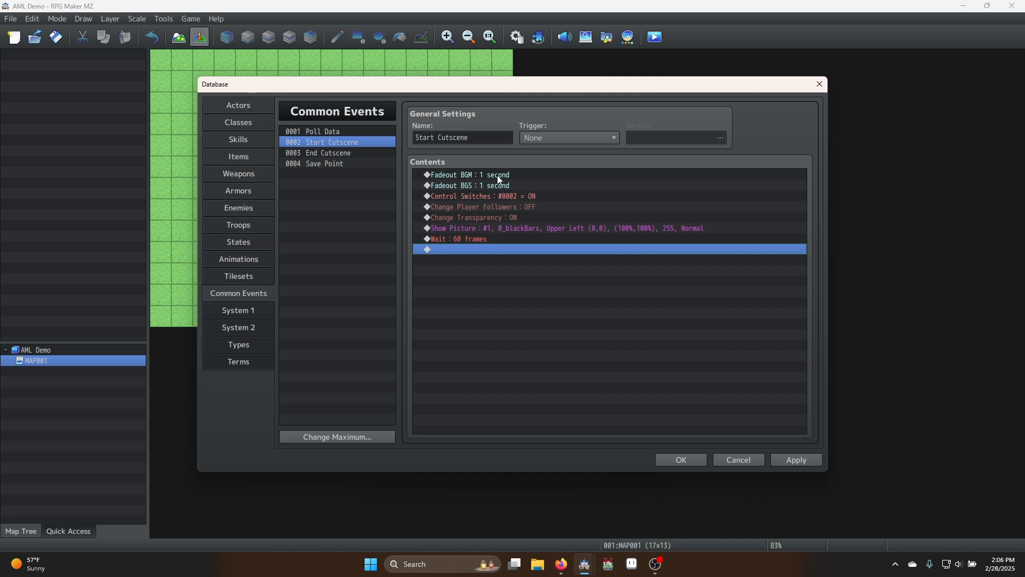
# Name switch 0001 "Fog Switch" and switch 0002 "Cutscene" from Start Cutscene's Control Switches command, and confirm the switch selection and the command
pyautogui.click(509, 186)
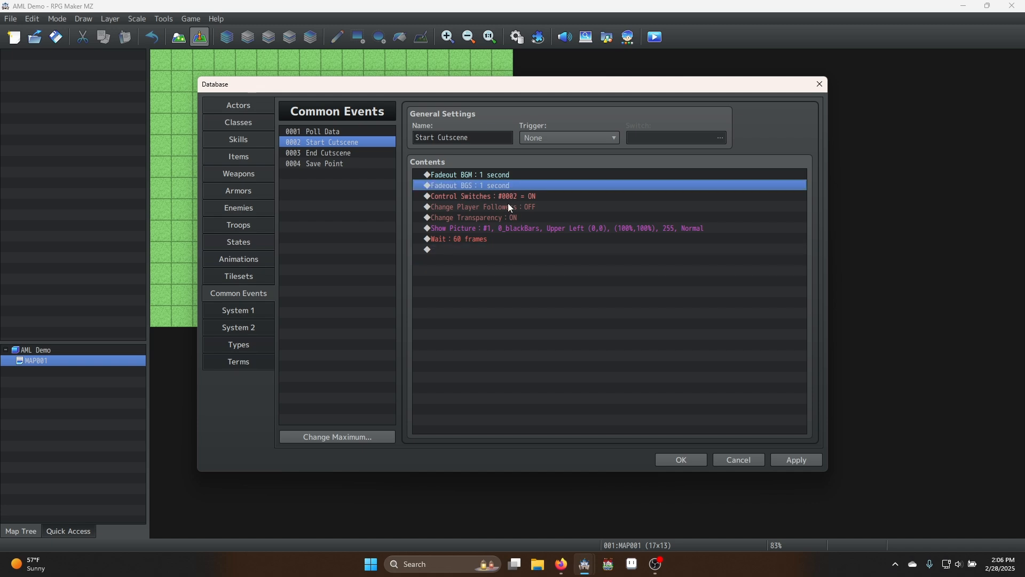
pyautogui.click(506, 197)
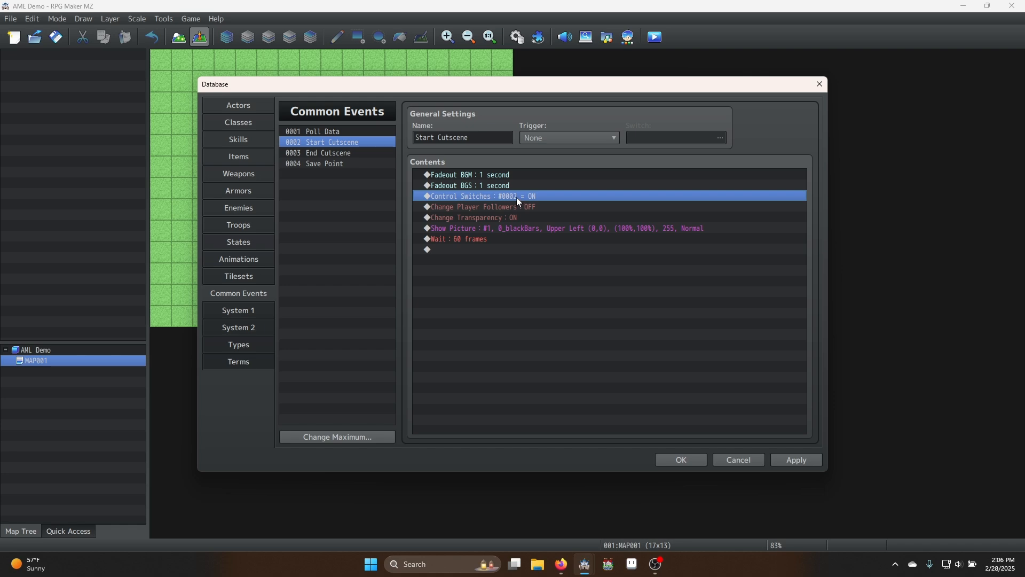
pyautogui.doubleClick(521, 202)
pyautogui.click(617, 272)
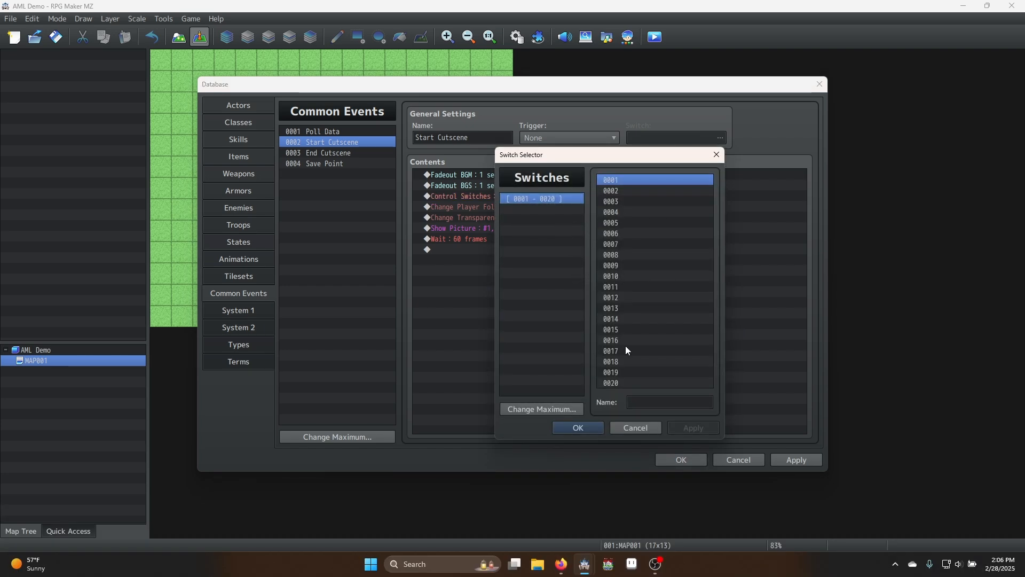
pyautogui.click(689, 402)
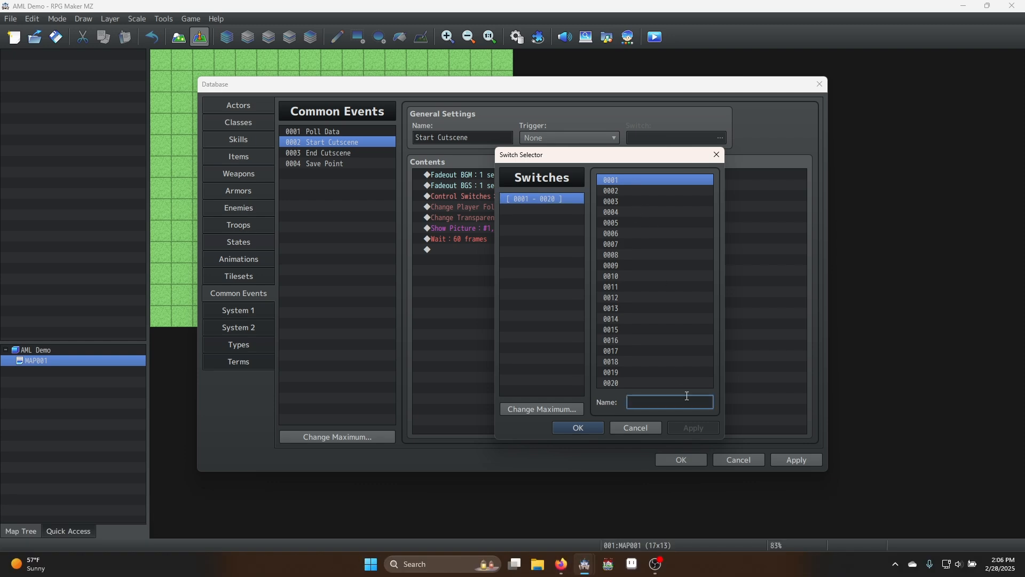
pyautogui.write('Fog Switch')
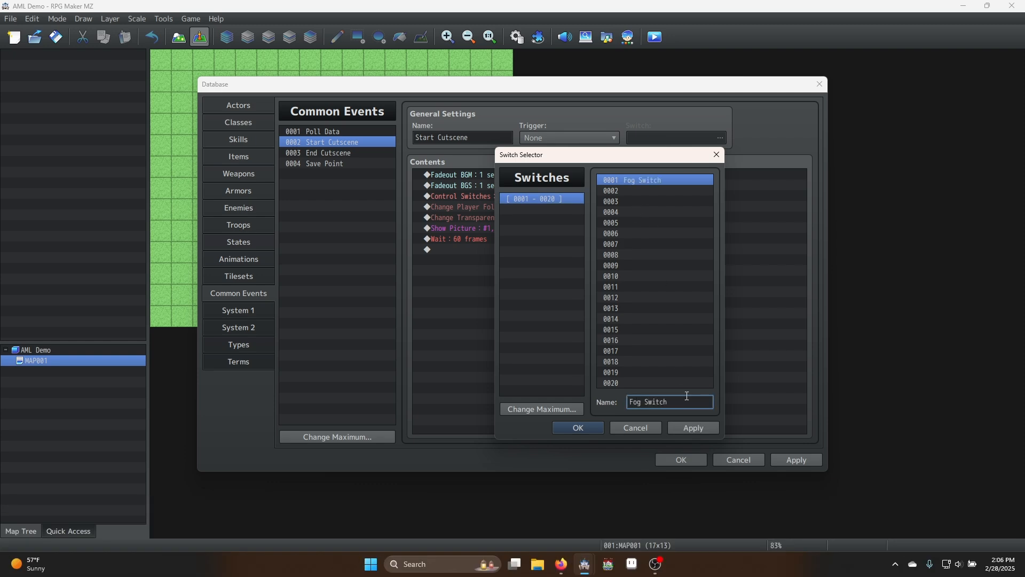
pyautogui.press('Return')
pyautogui.write('Cutsn')
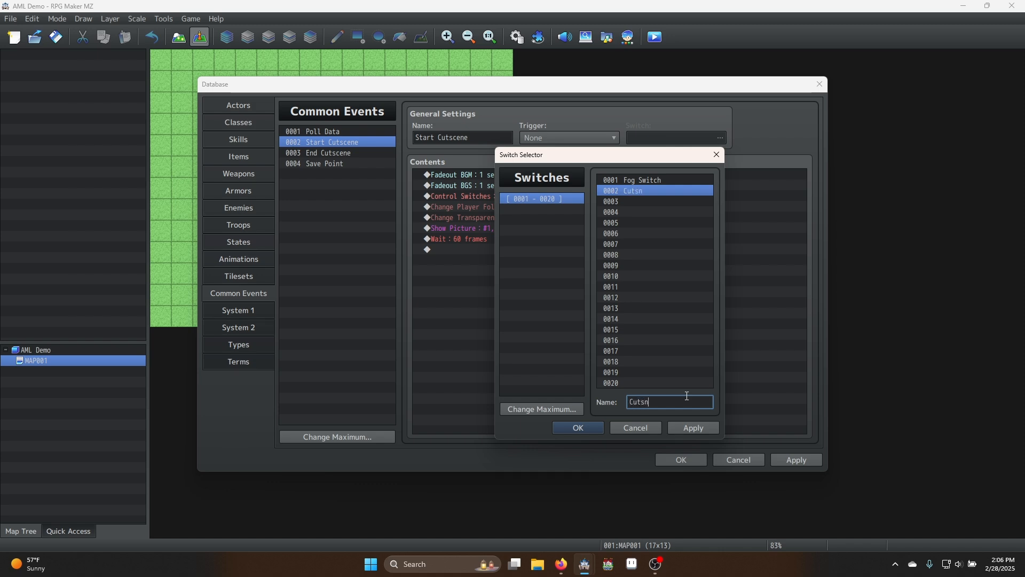
pyautogui.press('BackSpace')
pyautogui.write('cene')
pyautogui.press('Return')
pyautogui.click(620, 345)
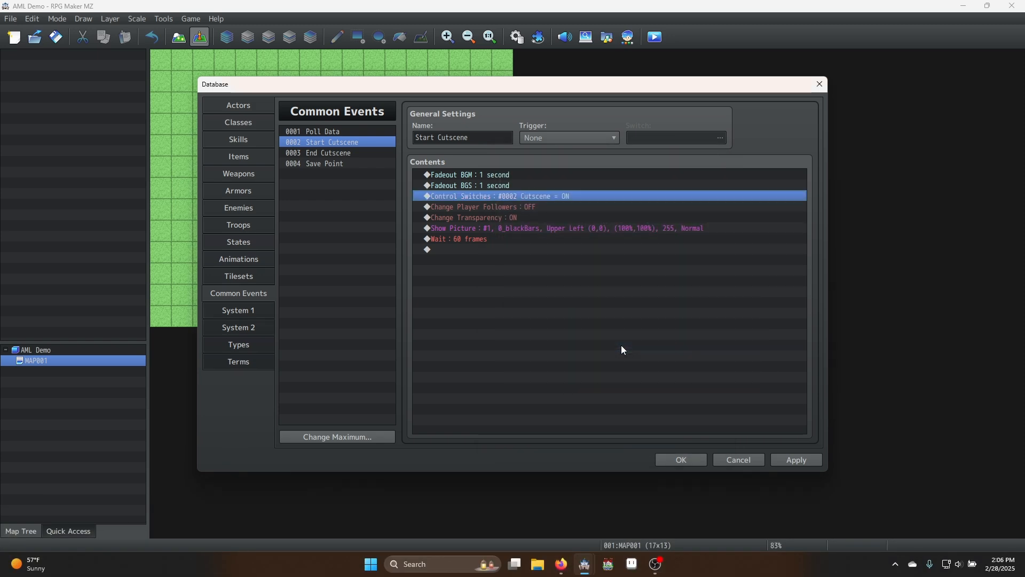
# Review Start Cutscene's follower, transparency and picture commands, apply the database changes and close the database
pyautogui.click(515, 209)
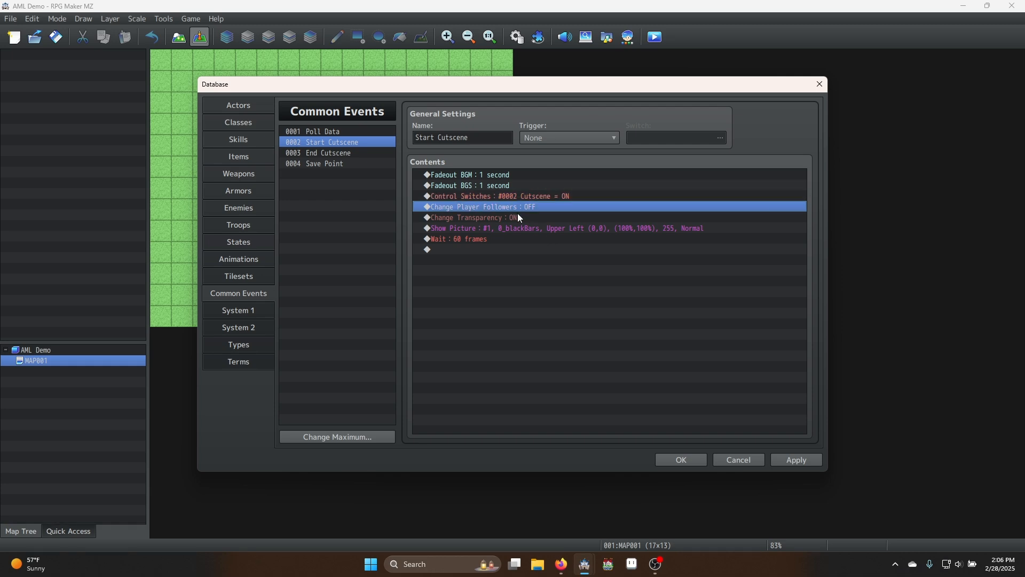
pyautogui.click(491, 219)
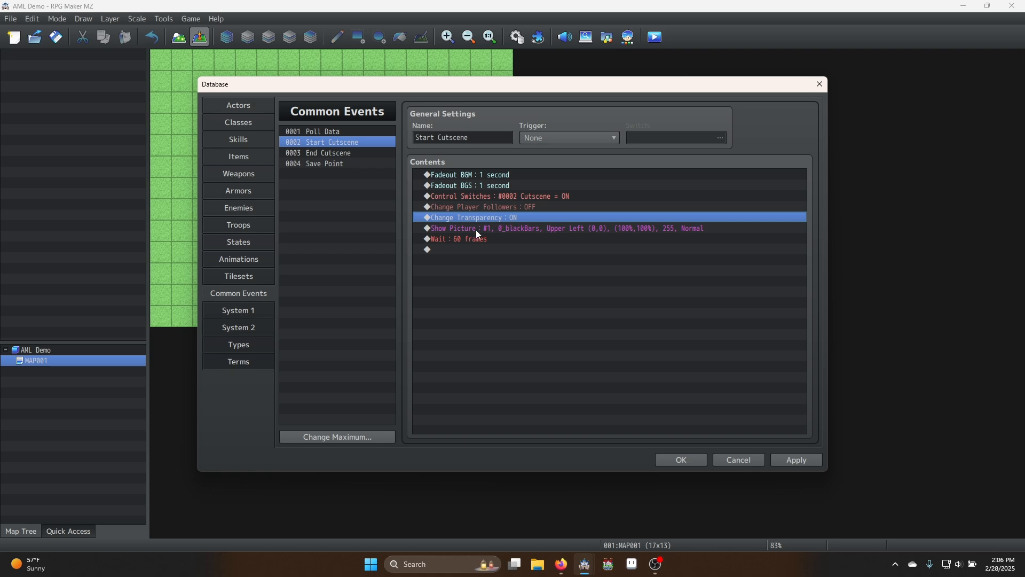
pyautogui.click(551, 230)
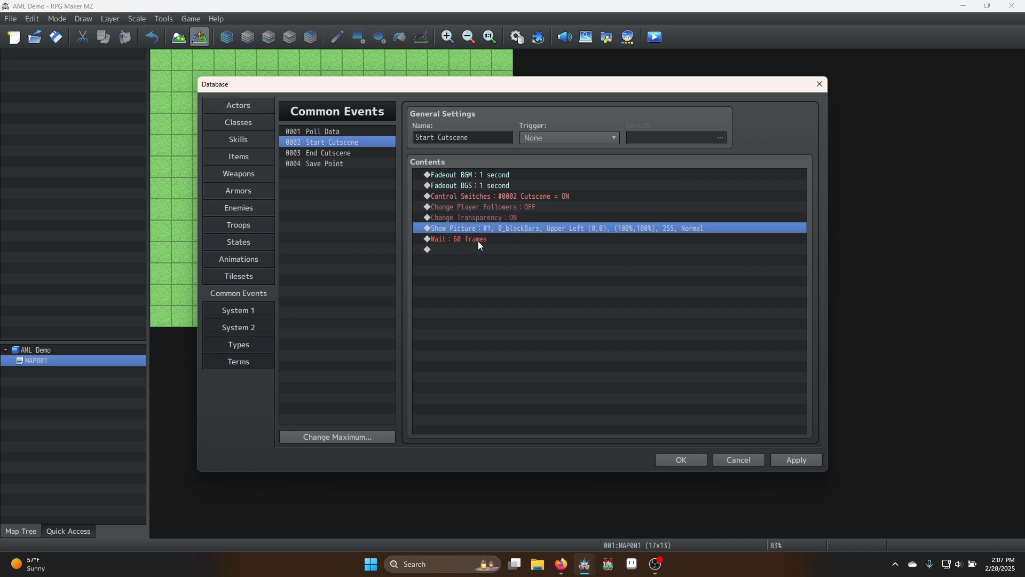
pyautogui.click(785, 458)
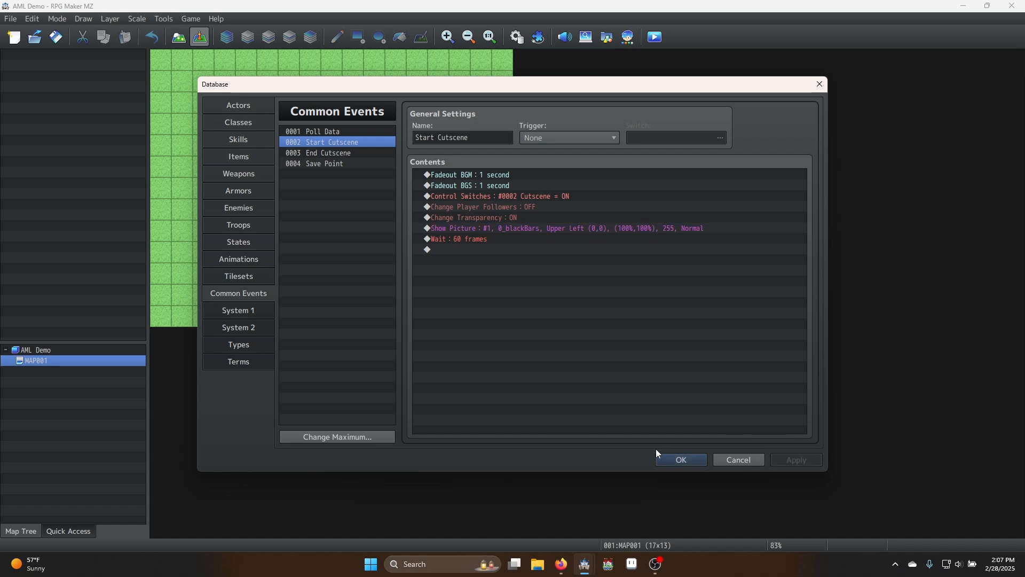
pyautogui.click(681, 460)
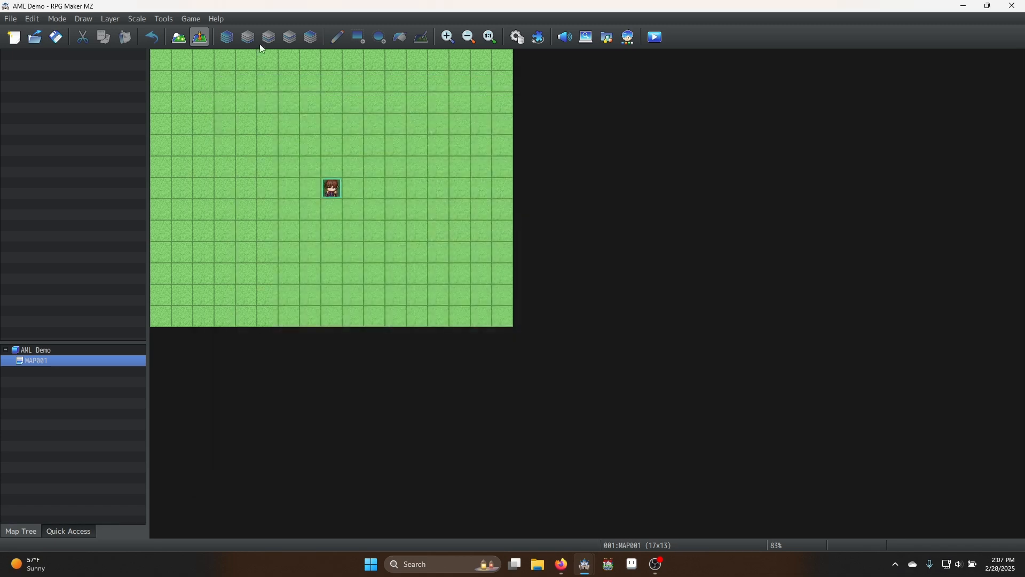
# Open the AMLDemo project folder and, in a second File Explorer tab, the img/pictures folder of 2025-02-21-The_Dragons_Path
pyautogui.click(192, 18)
pyautogui.click(230, 65)
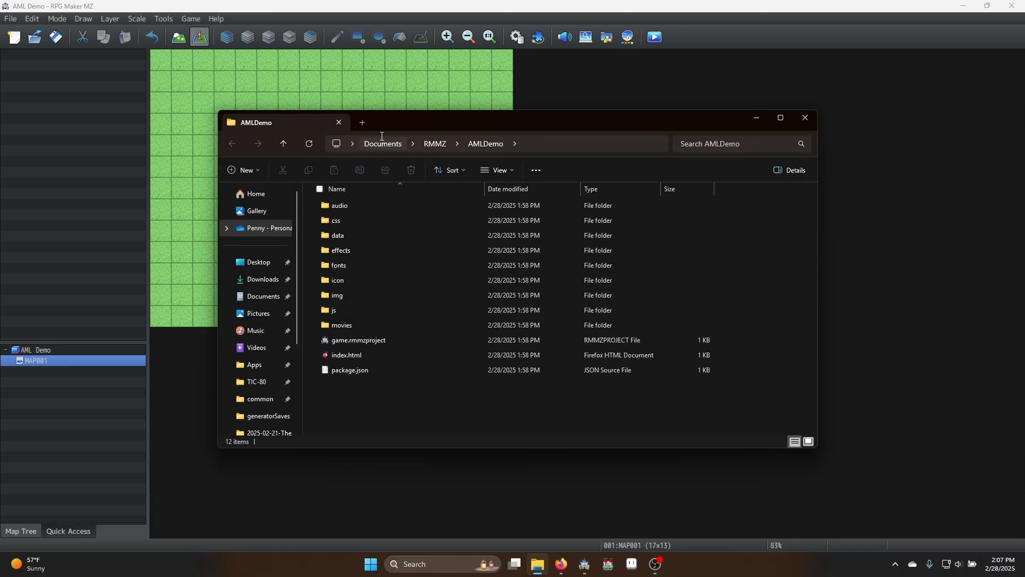
pyautogui.click(364, 122)
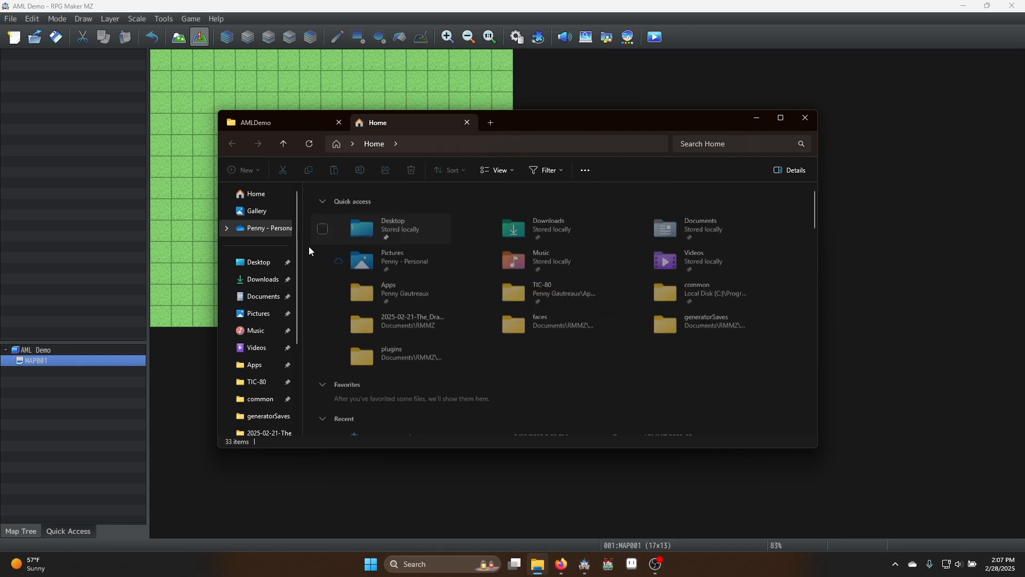
pyautogui.click(263, 296)
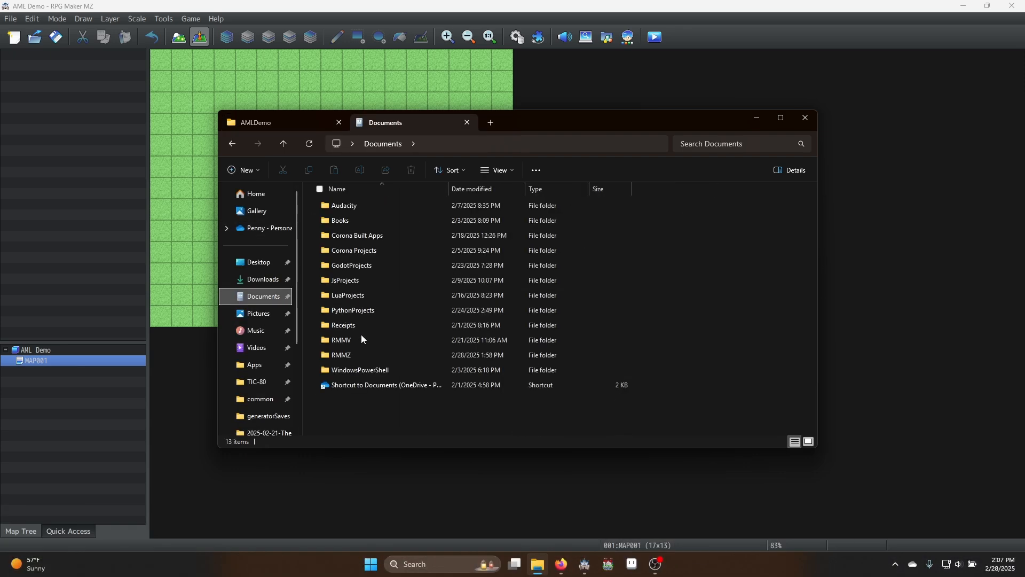
pyautogui.doubleClick(361, 352)
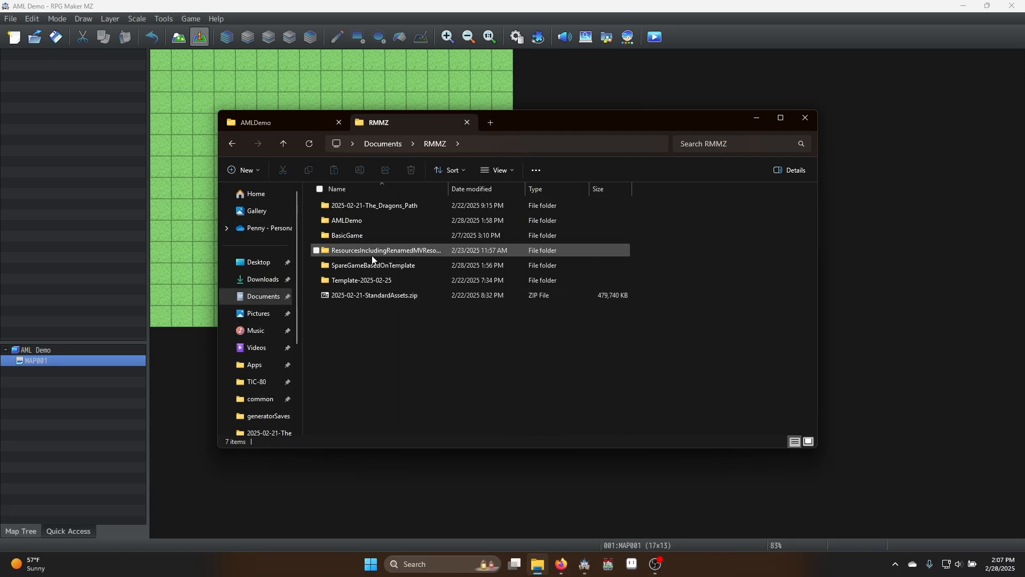
pyautogui.doubleClick(400, 205)
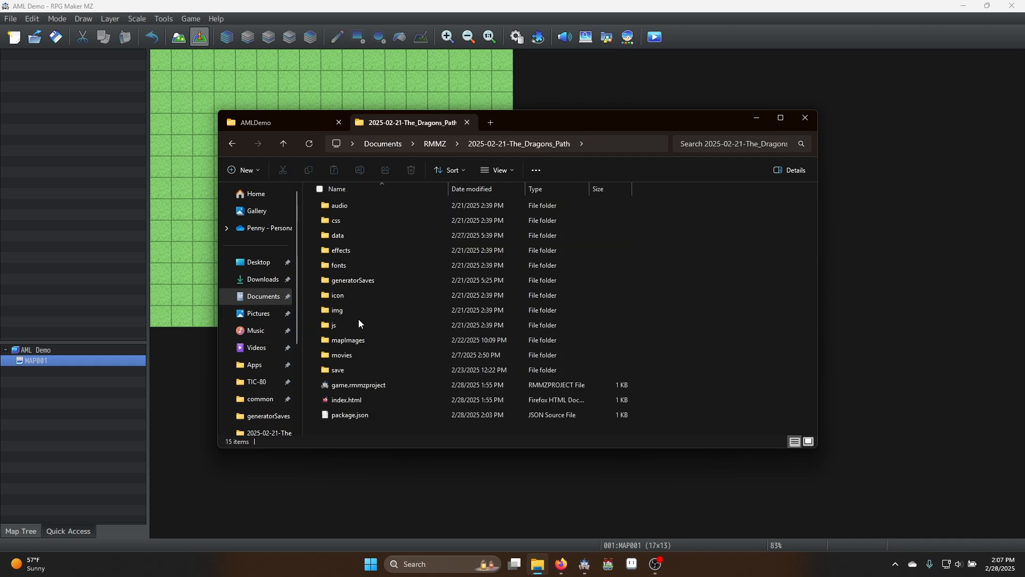
pyautogui.doubleClick(370, 311)
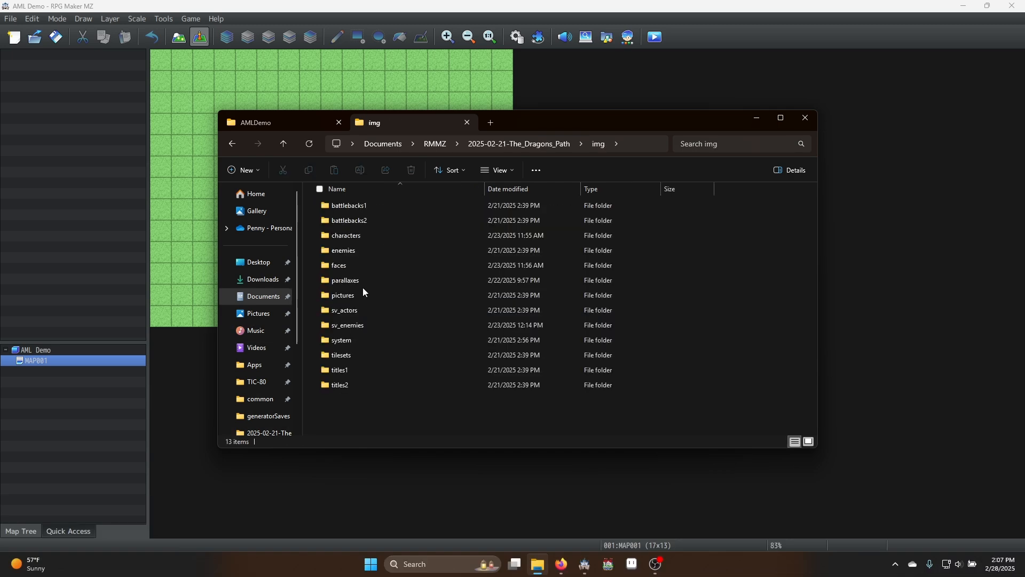
pyautogui.doubleClick(358, 294)
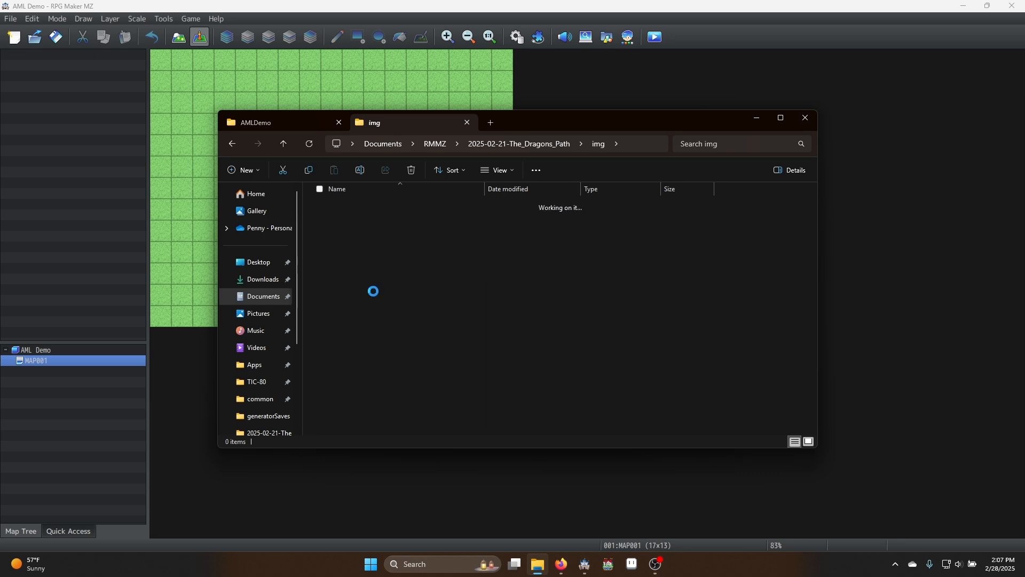
# Copy only the picture file 0_blackBars.png from The Dragon's Path pictures folder
pyautogui.click(348, 219)
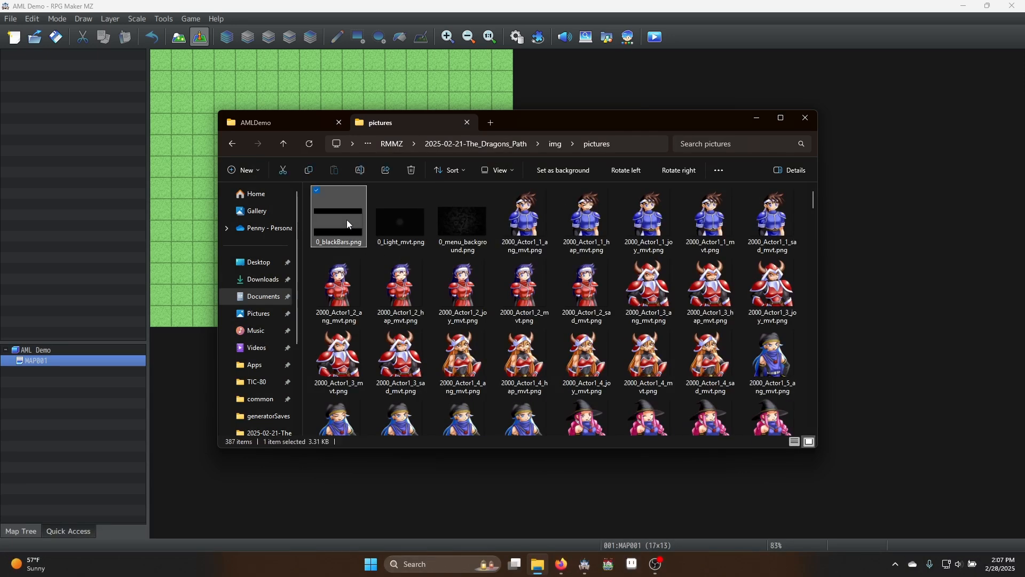
pyautogui.keyDown('ctrl'); pyautogui.click(395, 223); pyautogui.keyUp('ctrl')
pyautogui.keyDown('ctrl'); pyautogui.click(458, 224); pyautogui.keyUp('ctrl')
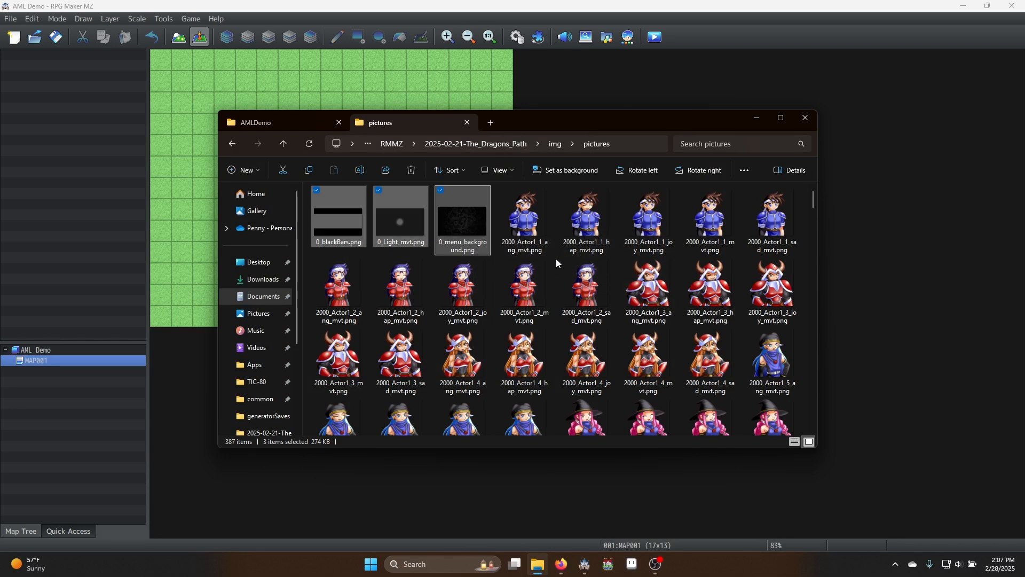
pyautogui.keyDown('ctrl'); pyautogui.click(460, 227); pyautogui.keyUp('ctrl')
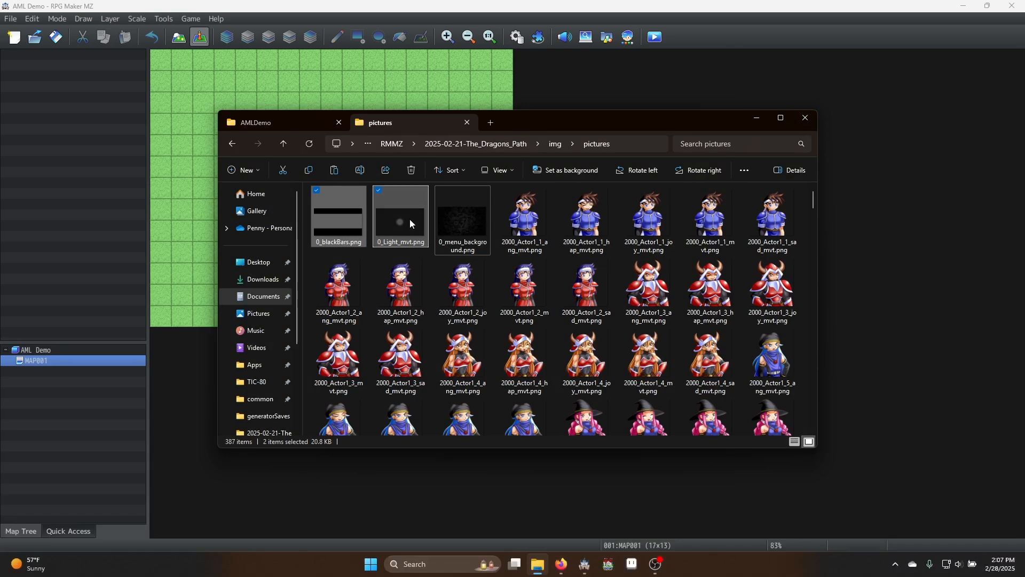
pyautogui.click(347, 228)
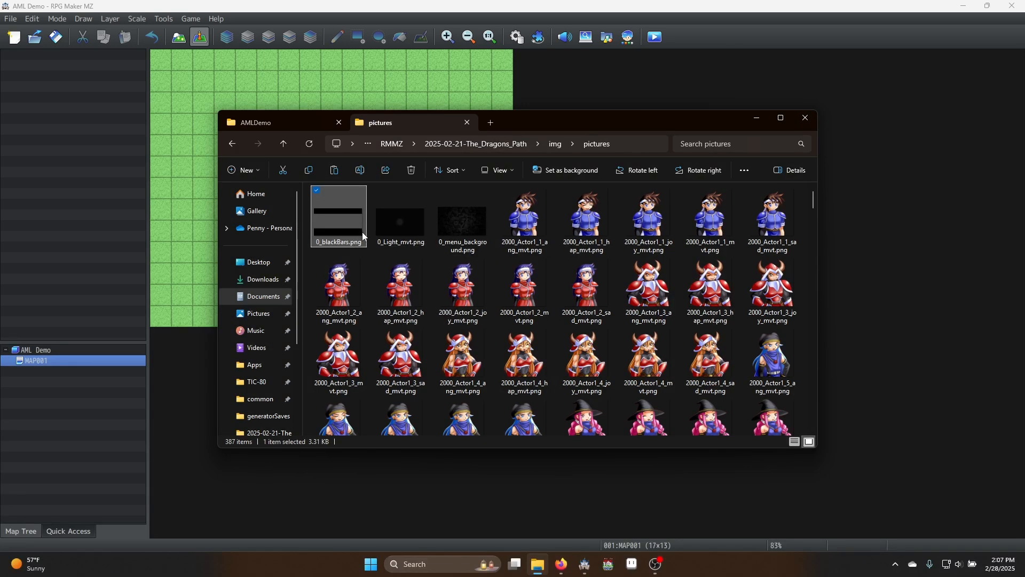
# Paste 0_blackBars.png into AMLDemo's img/pictures folder
pyautogui.click(317, 128)
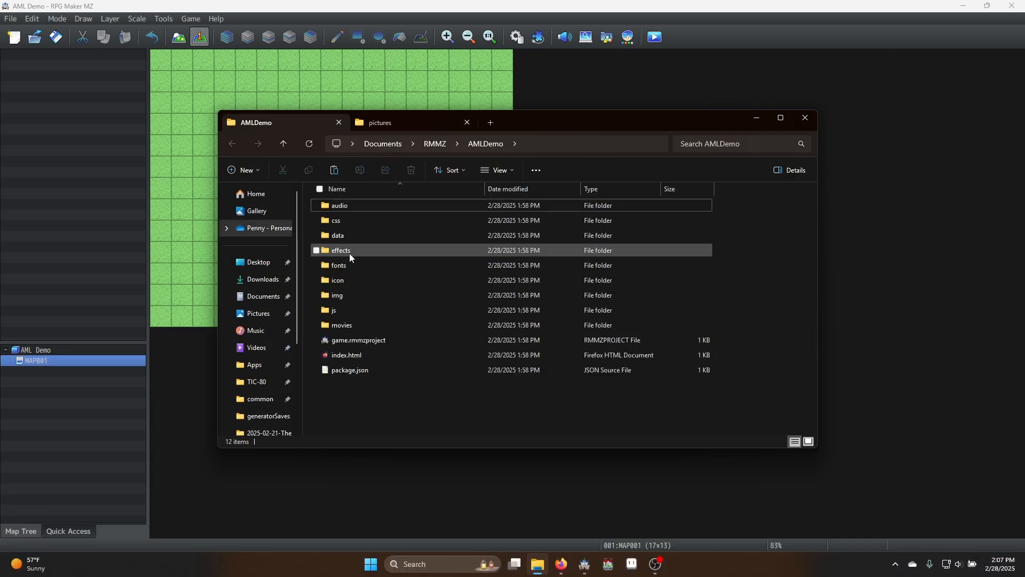
pyautogui.doubleClick(348, 296)
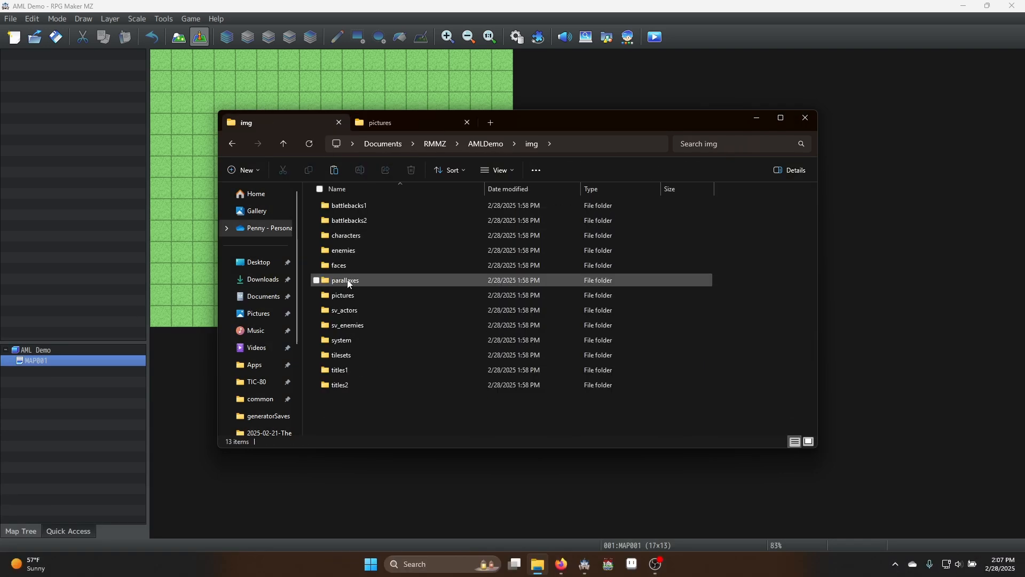
pyautogui.doubleClick(347, 296)
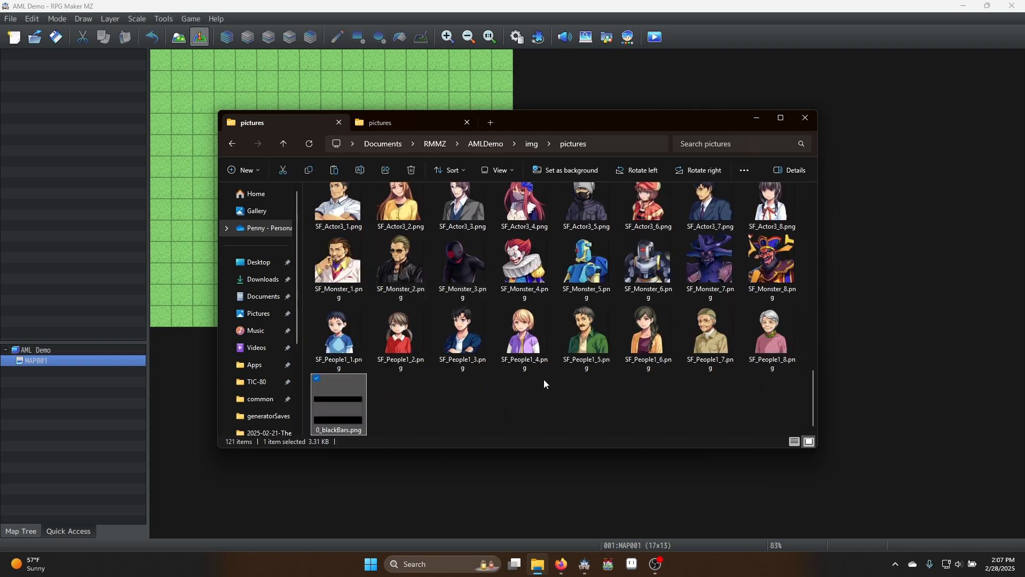
pyautogui.click(615, 397)
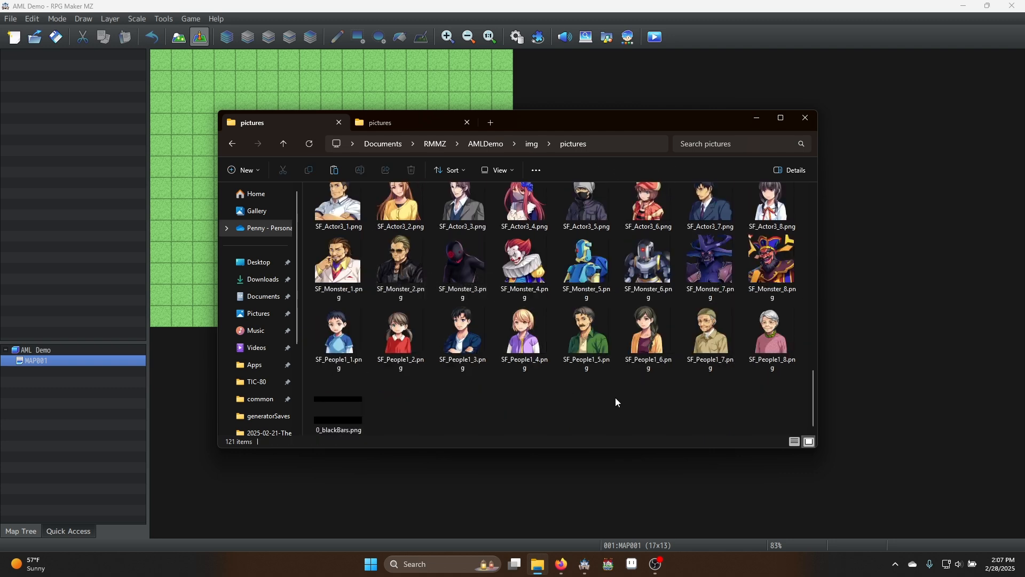
# View the pasted 0_blackBars.png in full in Aseprite, and close Aseprite and the file window
pyautogui.click(349, 416)
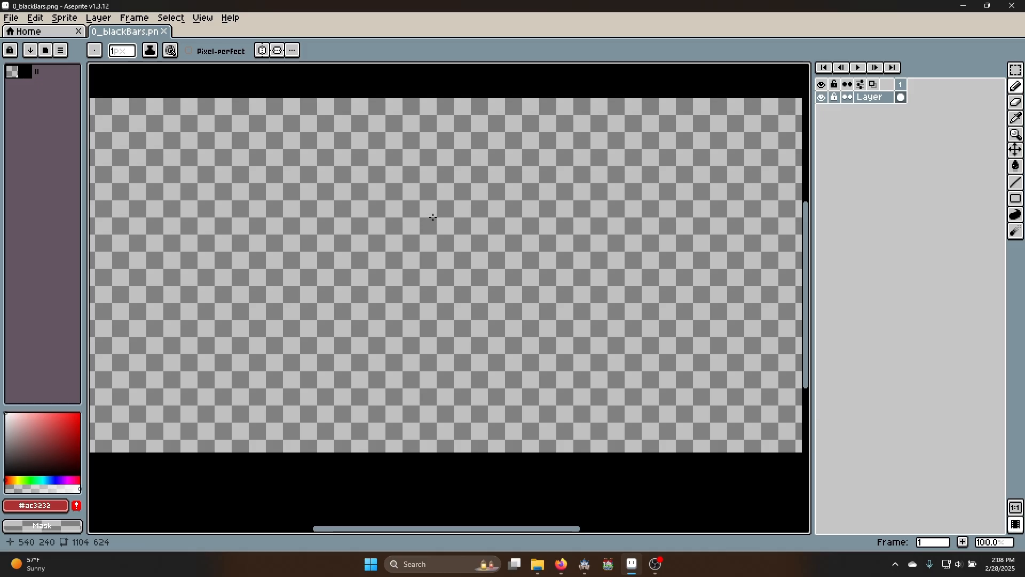
pyautogui.scroll(-2, 430, 221)
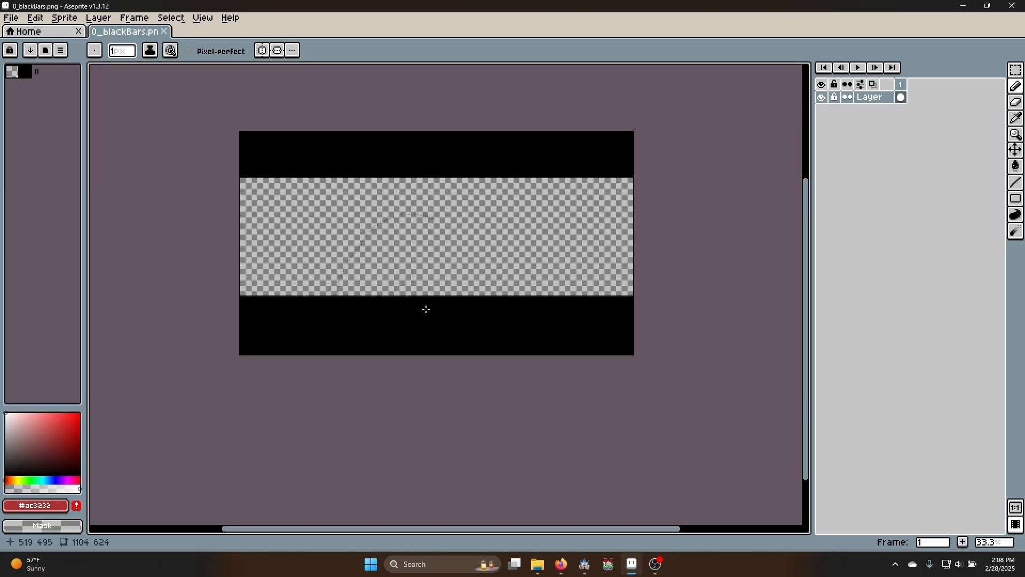
pyautogui.click(1012, 6)
pyautogui.click(806, 118)
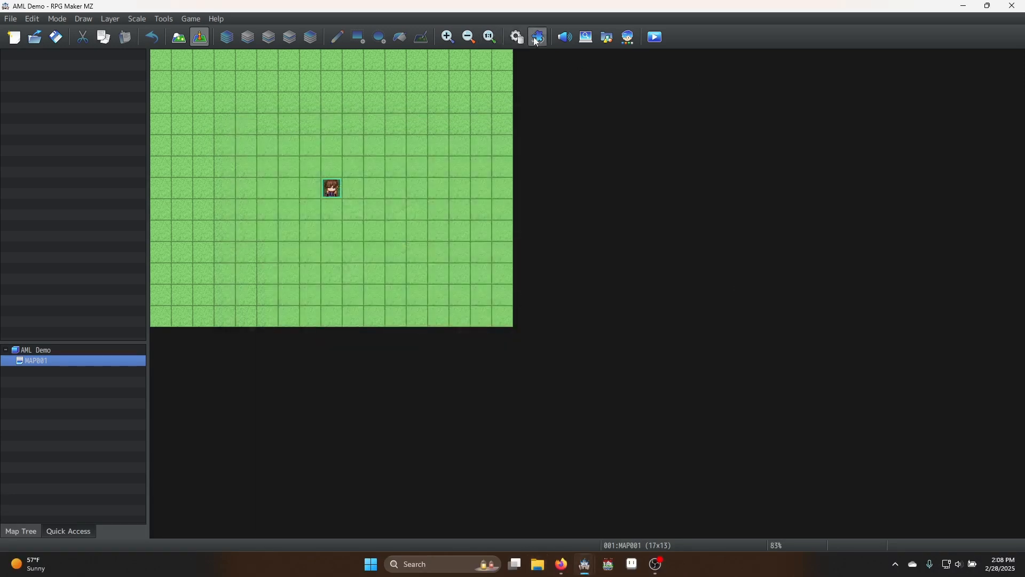
# Check the 0_blackBars image and its on-screen position in Start Cutscene's Show Picture command
pyautogui.click(517, 37)
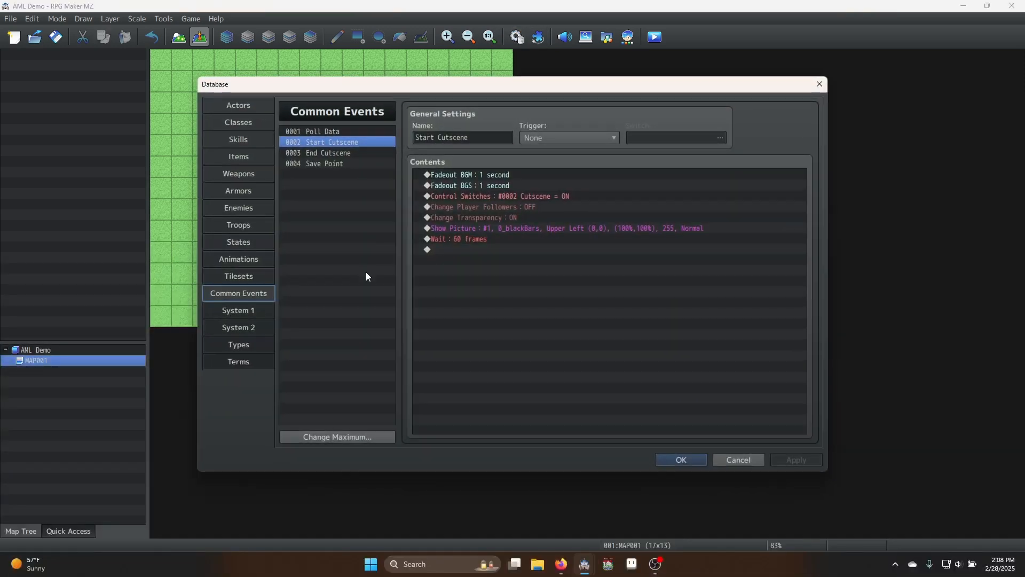
pyautogui.doubleClick(507, 228)
pyautogui.click(601, 226)
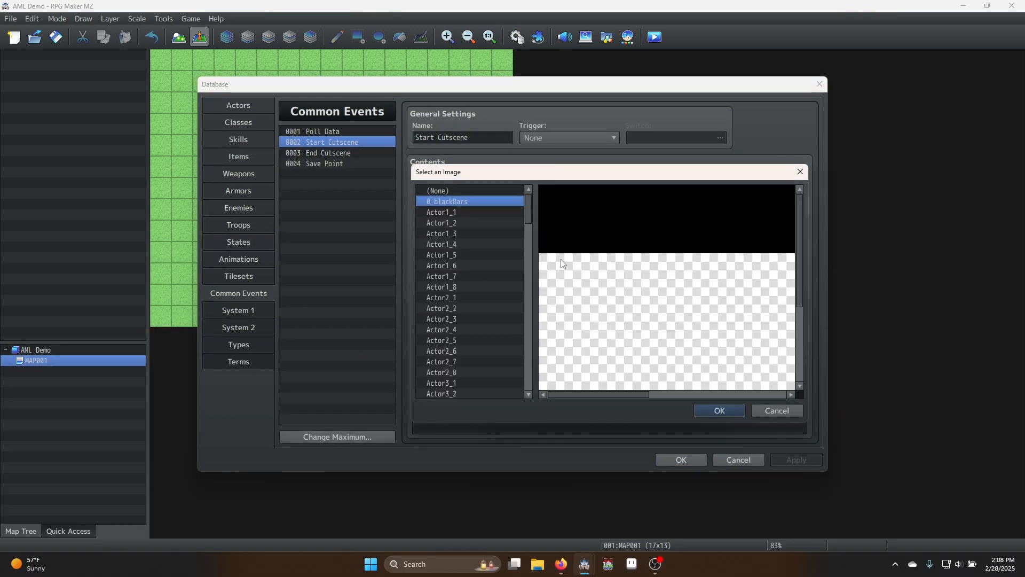
pyautogui.click(720, 411)
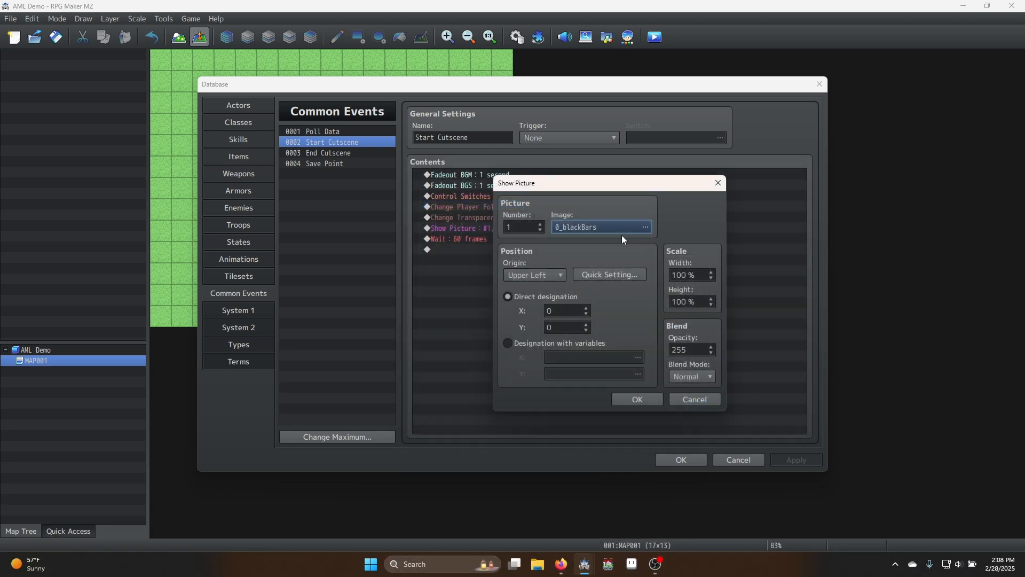
pyautogui.click(623, 274)
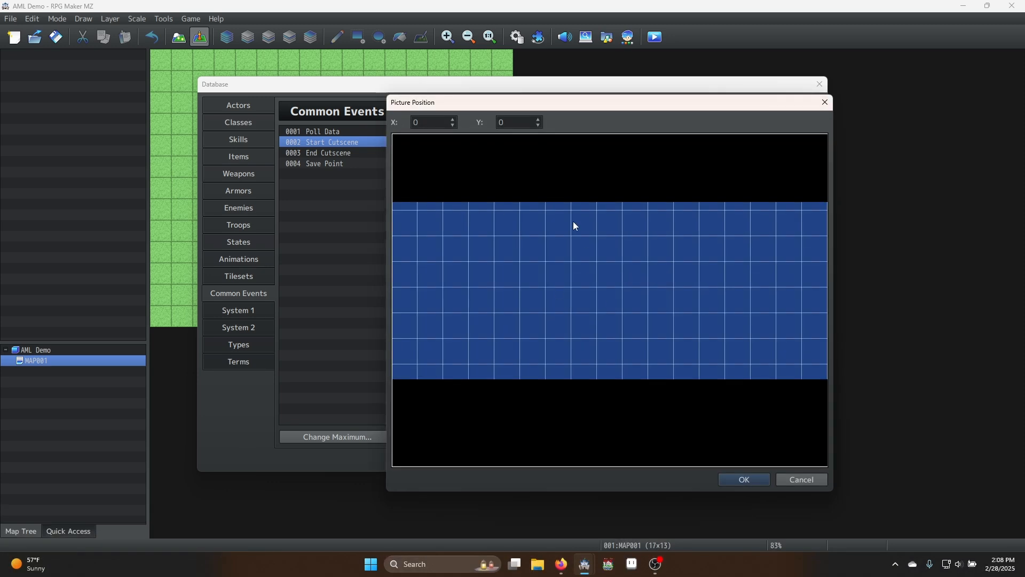
pyautogui.click(760, 480)
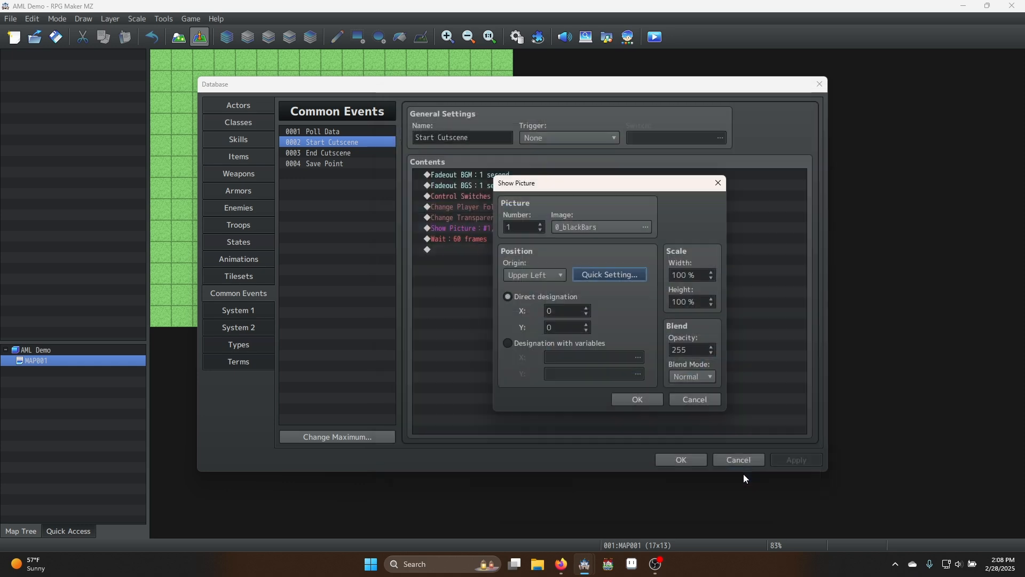
# Close the Show Picture settings and paste the copied commands into the empty End Cutscene common event
pyautogui.click(652, 400)
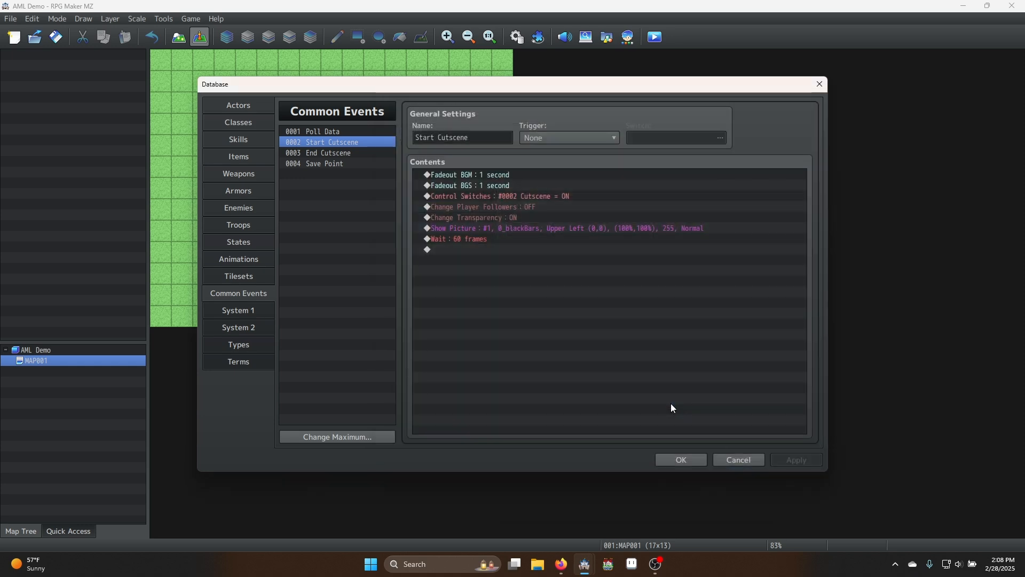
pyautogui.click(343, 154)
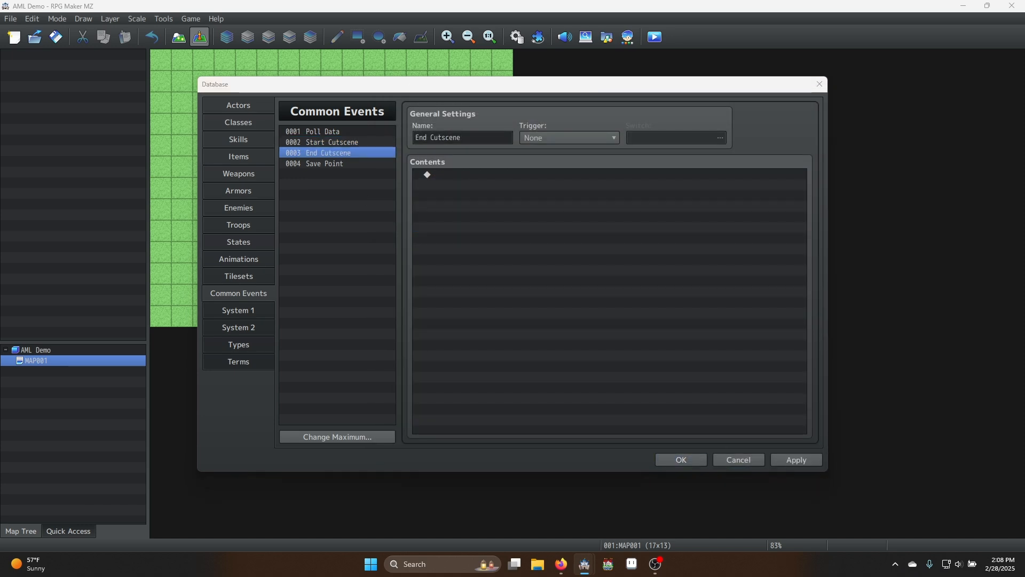
pyautogui.click(463, 178)
pyautogui.hotkey('ctrl', 'v')
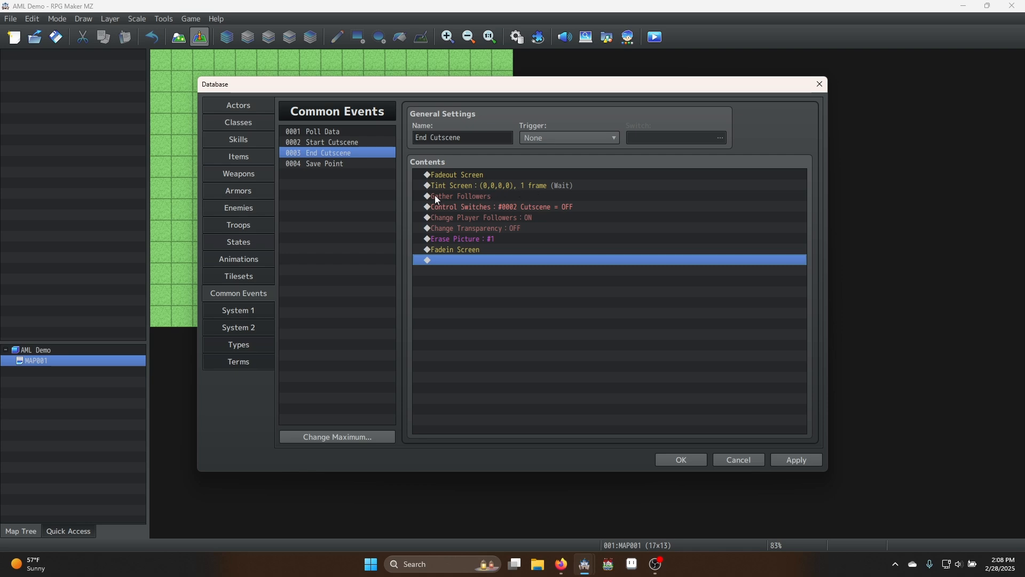
# Review the pasted End Cutscene commands from Gather Followers through Fadein Screen, and apply the database changes
pyautogui.click(474, 196)
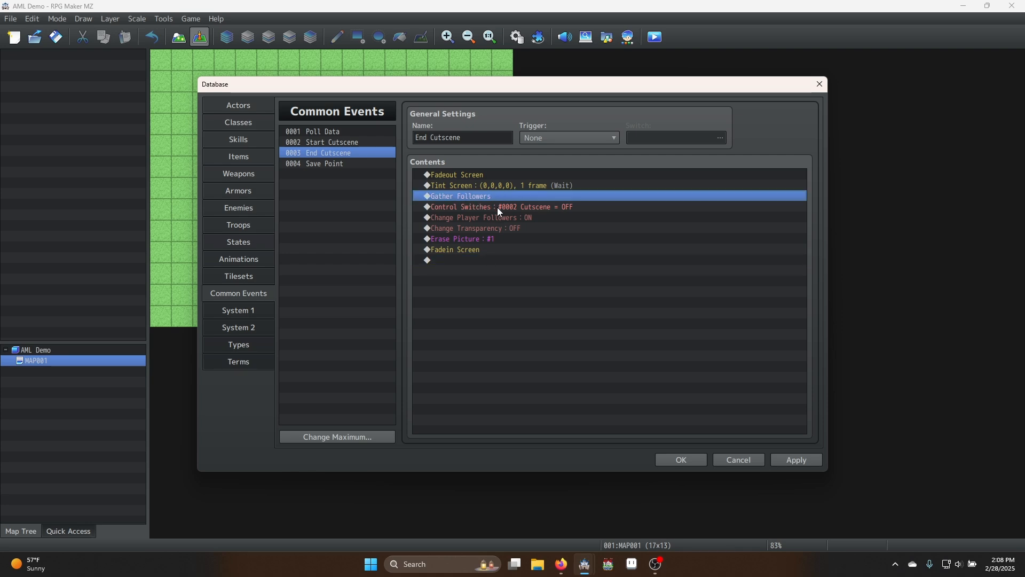
pyautogui.click(483, 209)
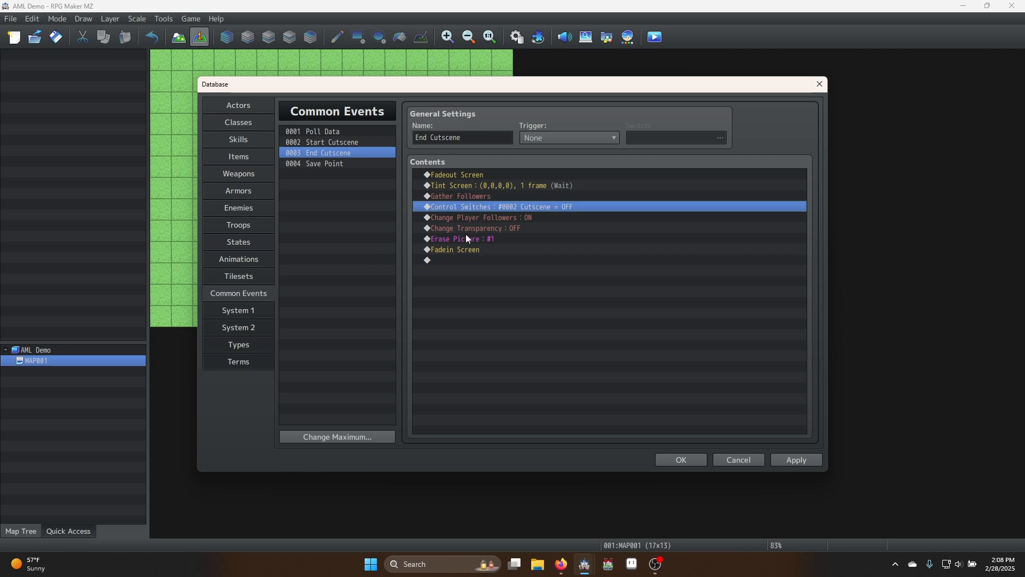
pyautogui.click(492, 218)
pyautogui.click(510, 230)
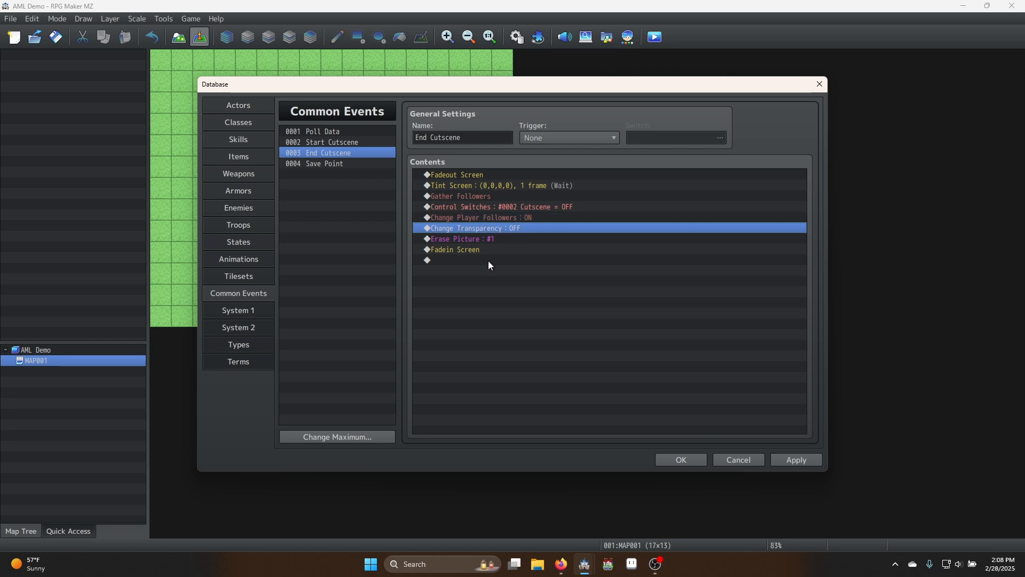
pyautogui.click(491, 240)
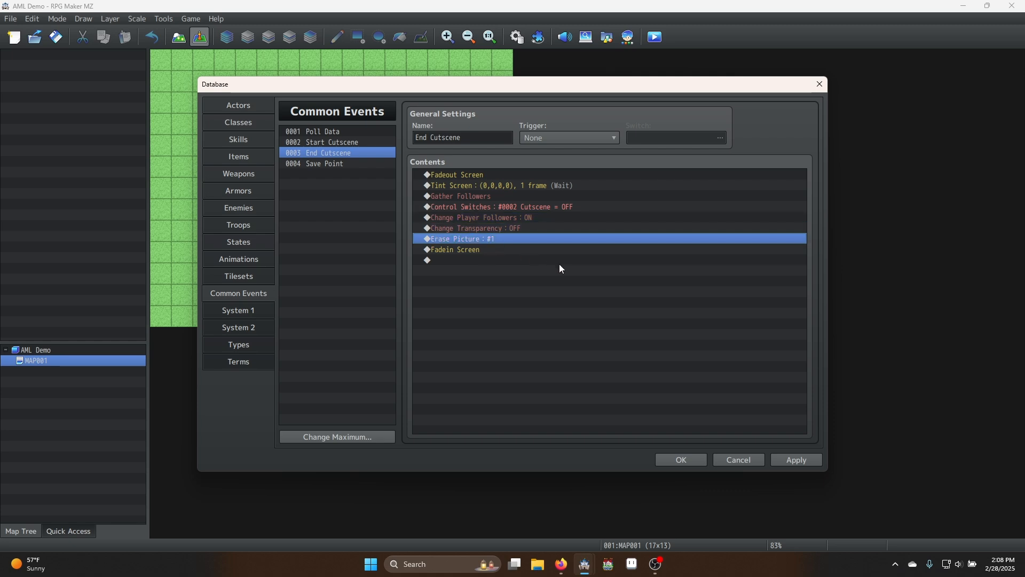
pyautogui.click(479, 250)
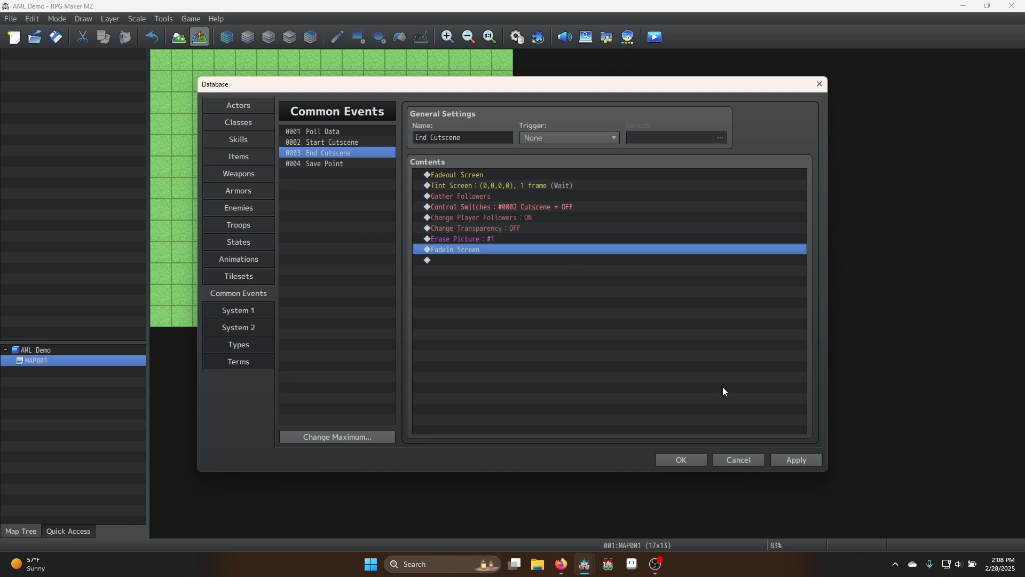
pyautogui.rightClick(725, 392)
pyautogui.click(571, 295)
pyautogui.click(804, 459)
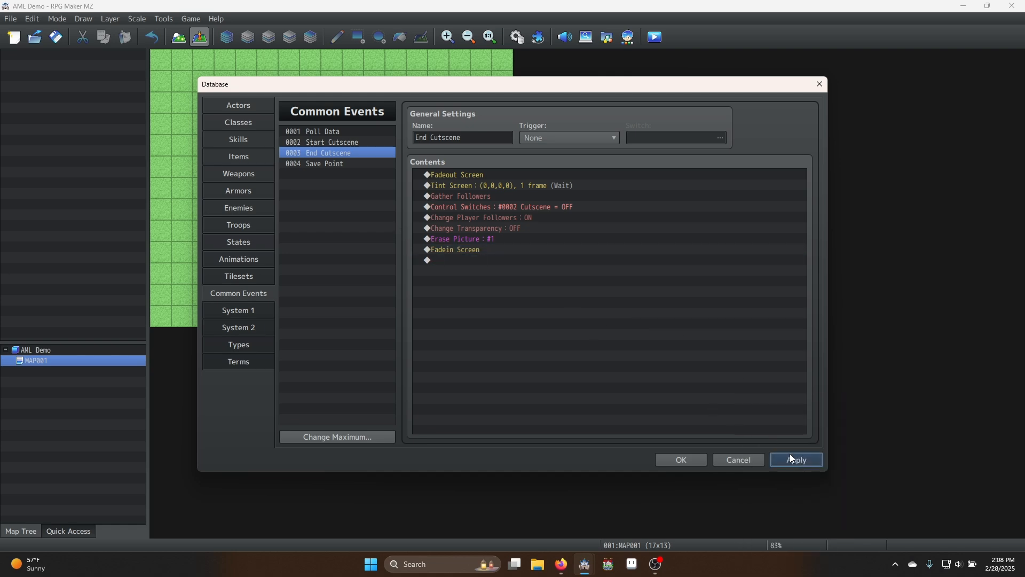
pyautogui.click(332, 143)
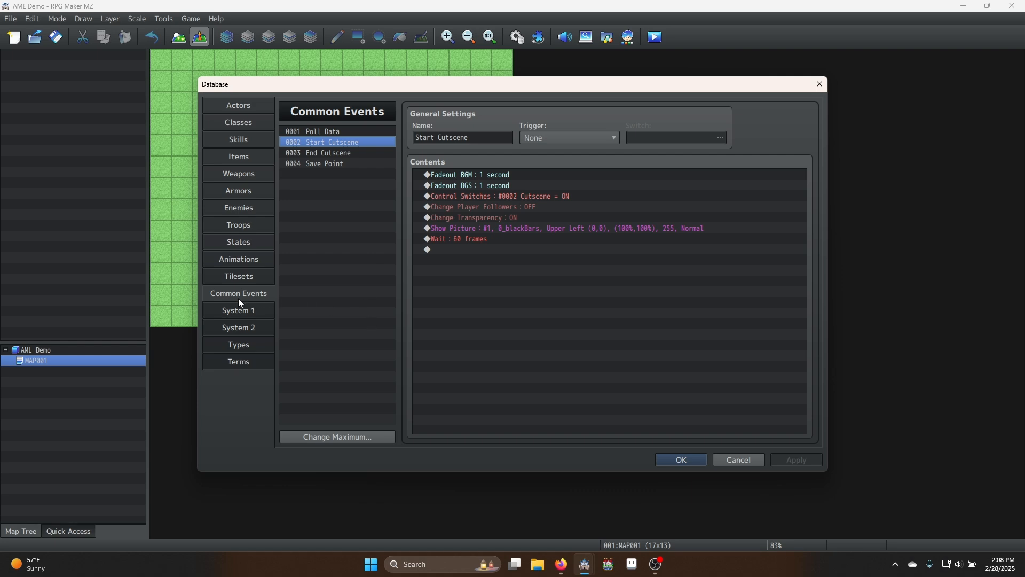
# Set the title screen's background image to (None) in the System 1 settings
pyautogui.click(246, 314)
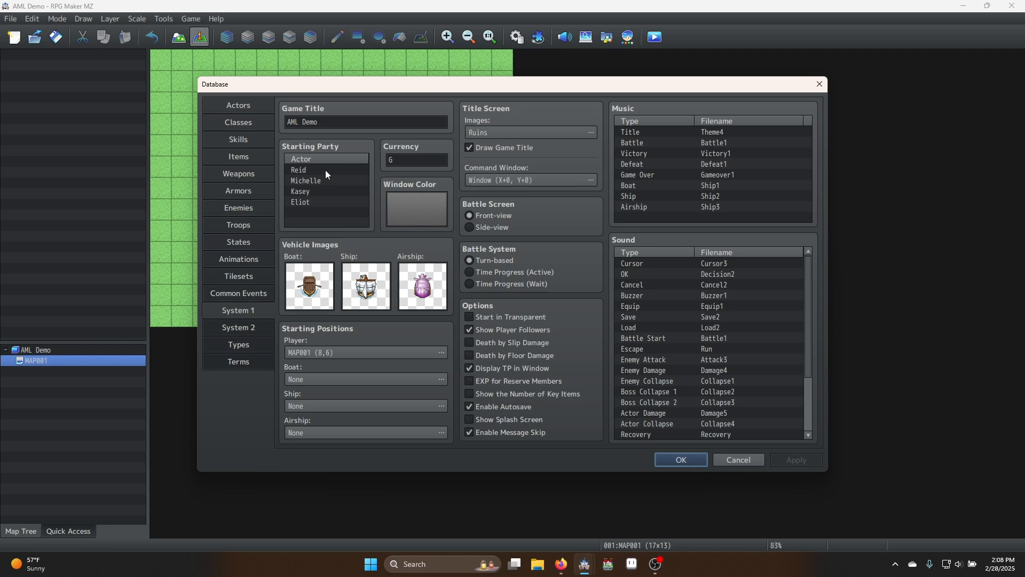
pyautogui.doubleClick(517, 135)
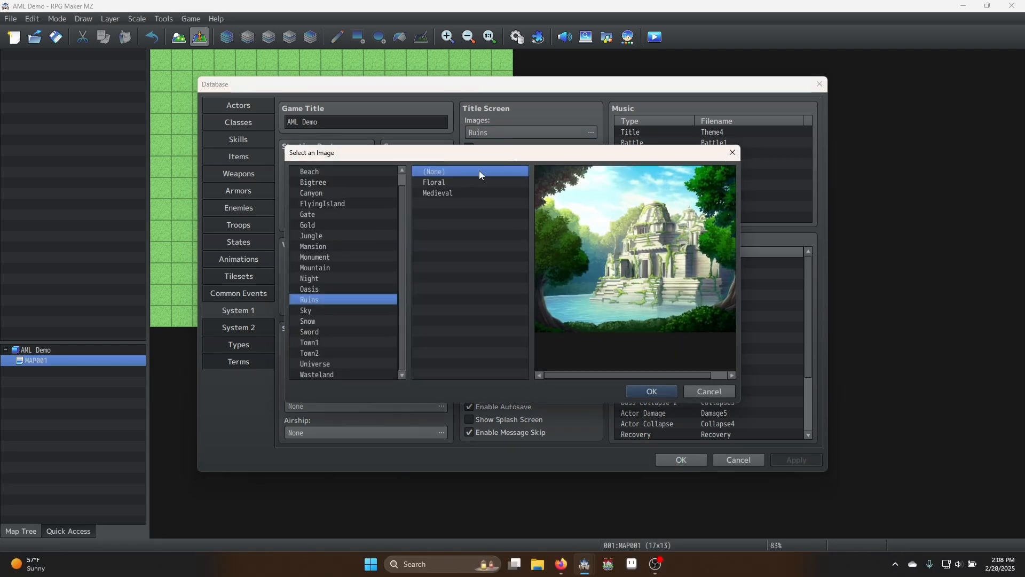
pyautogui.scroll(1, 326, 184)
pyautogui.click(338, 169)
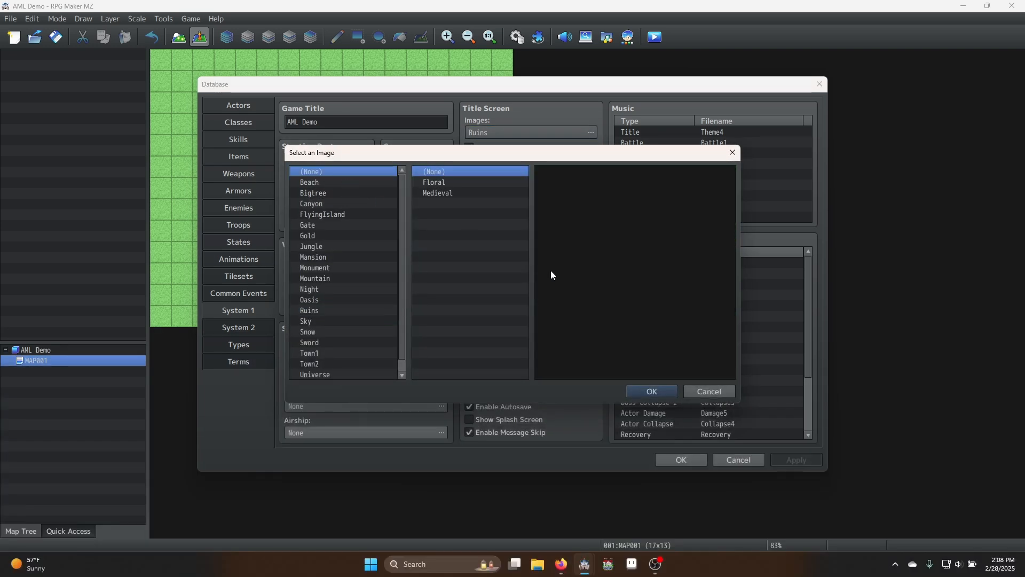
pyautogui.click(669, 395)
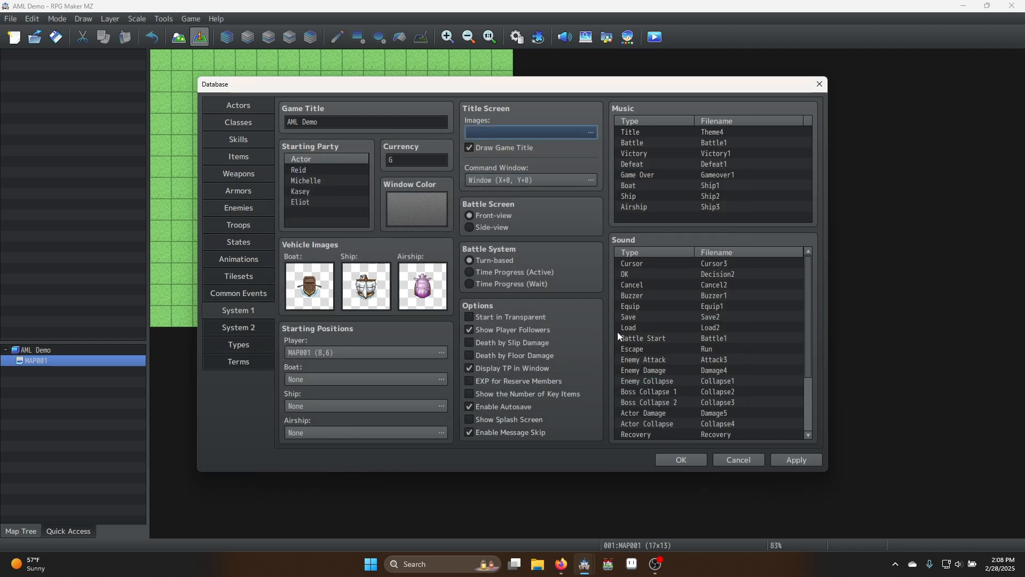
# Set the battle screen to Side-view in the System 1 settings
pyautogui.click(487, 228)
pyautogui.click(495, 214)
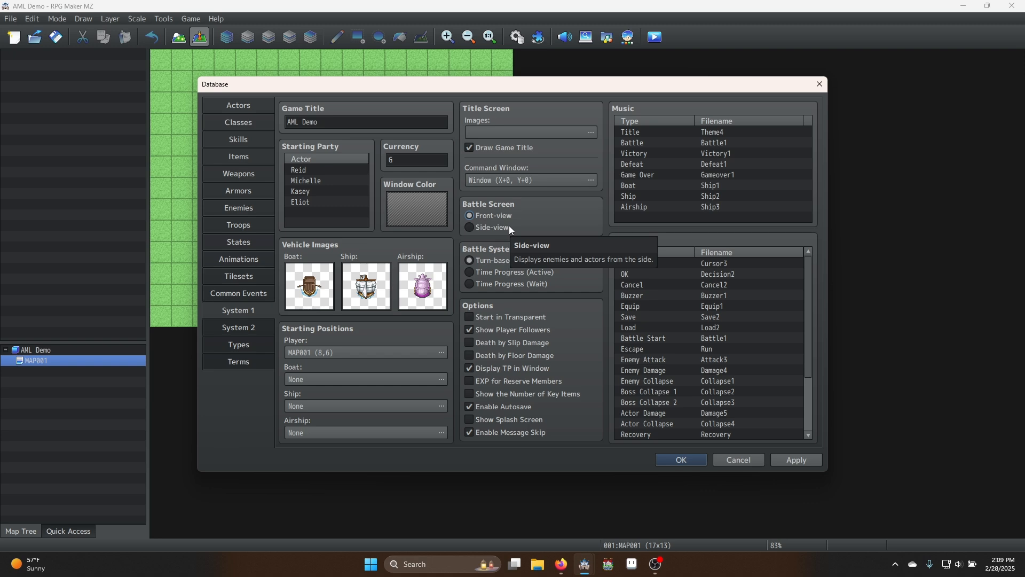
pyautogui.click(508, 226)
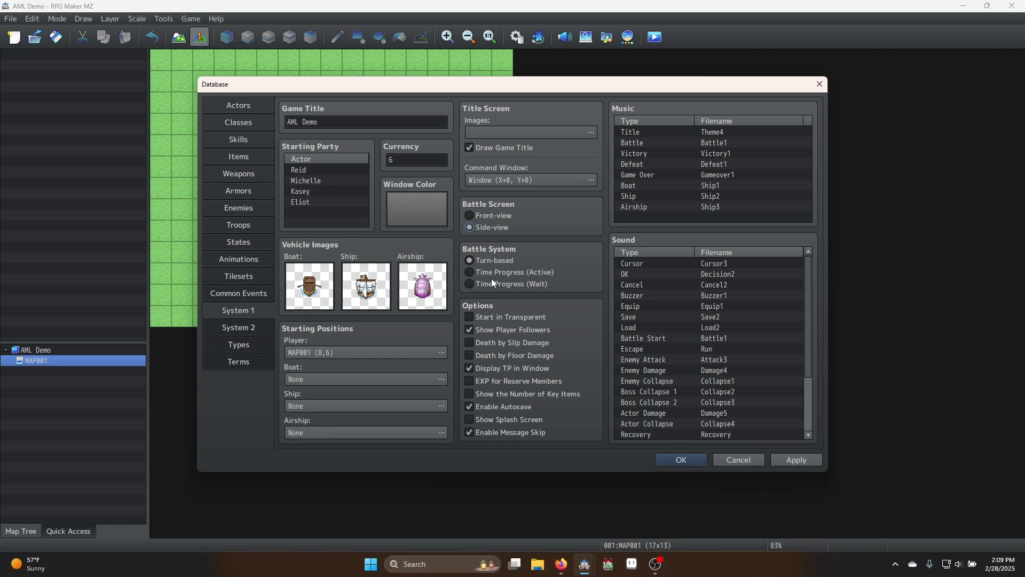
# Set the currency to z and the battle system to Time Progress (Wait), and apply the changes
pyautogui.doubleClick(417, 162)
pyautogui.write('z')
pyautogui.click(504, 283)
pyautogui.click(806, 463)
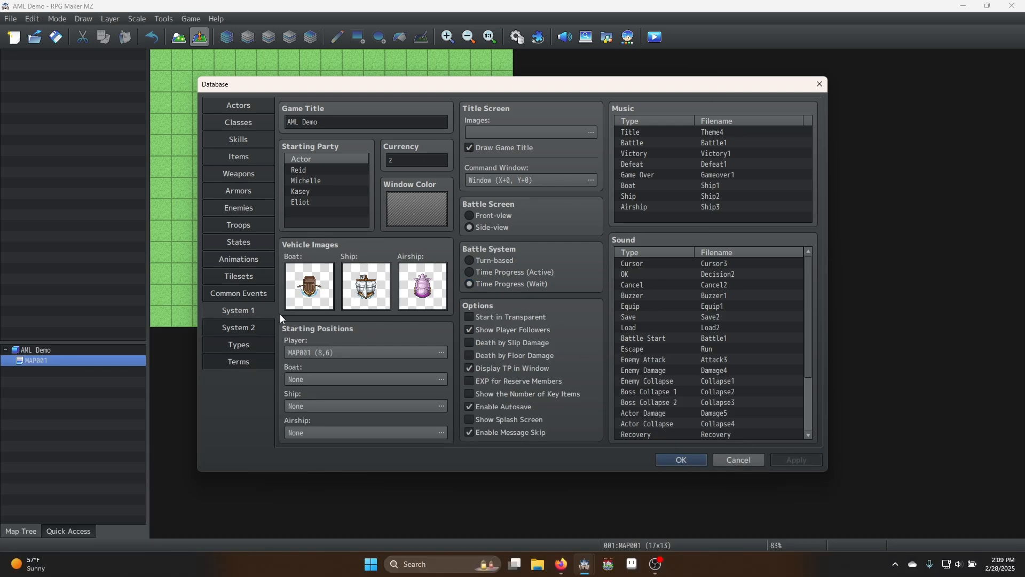
# Disable the Formation menu command in the System 2 settings and apply the change
pyautogui.click(229, 328)
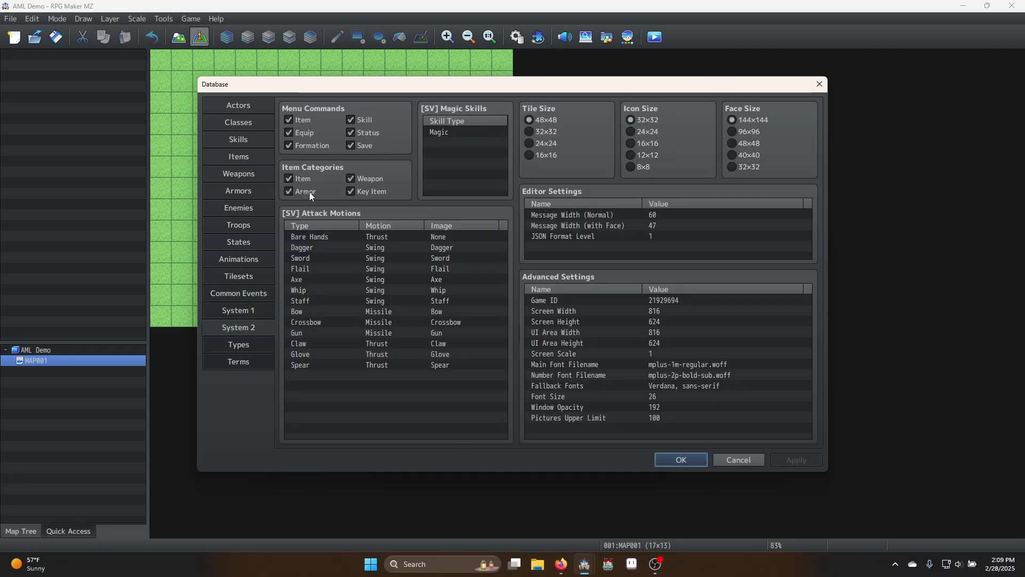
pyautogui.click(310, 150)
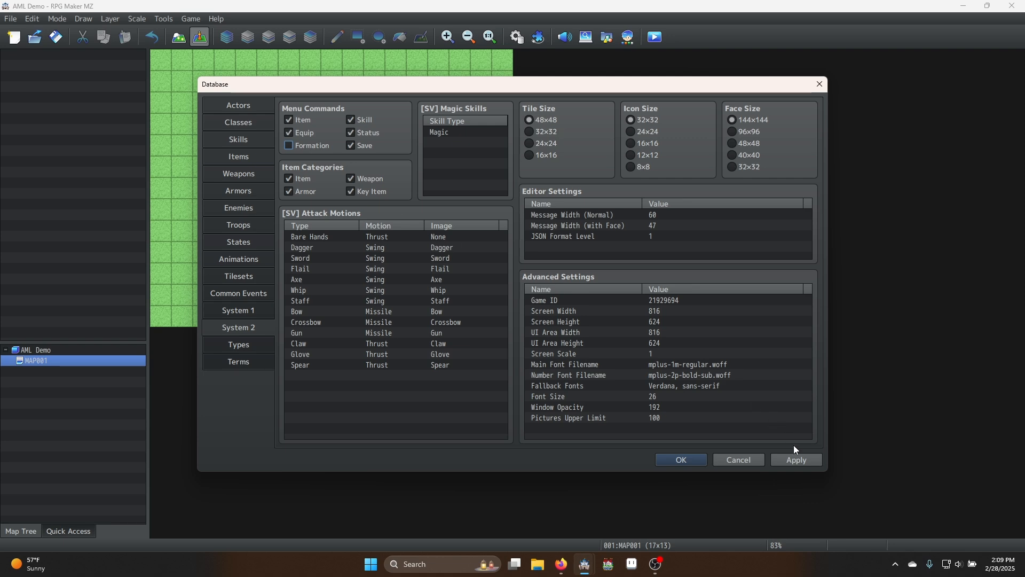
pyautogui.click(805, 460)
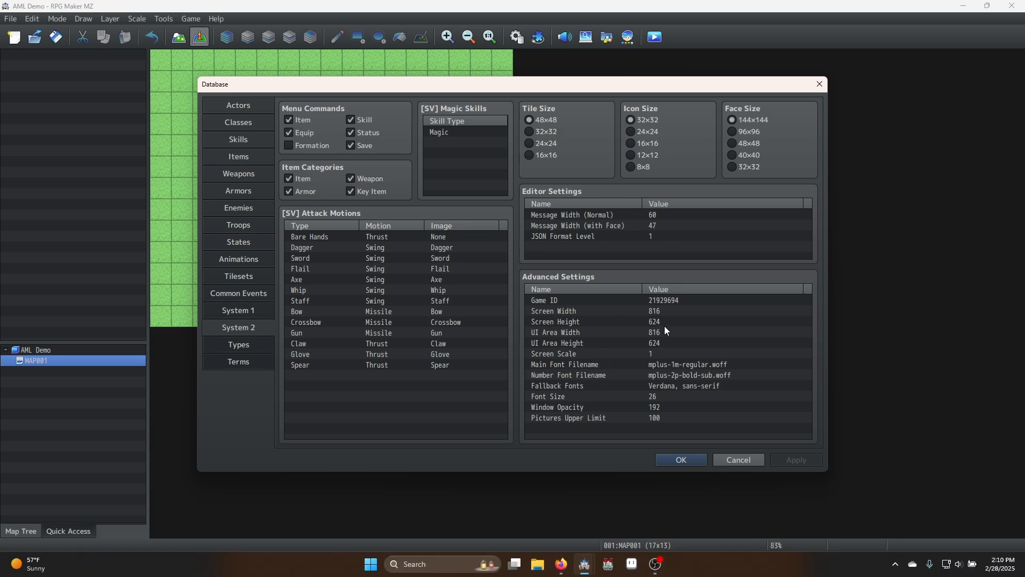
# Set the Screen Width to 1104 in the advanced settings, apply it and close the database
pyautogui.doubleClick(659, 310)
pyautogui.write('11')
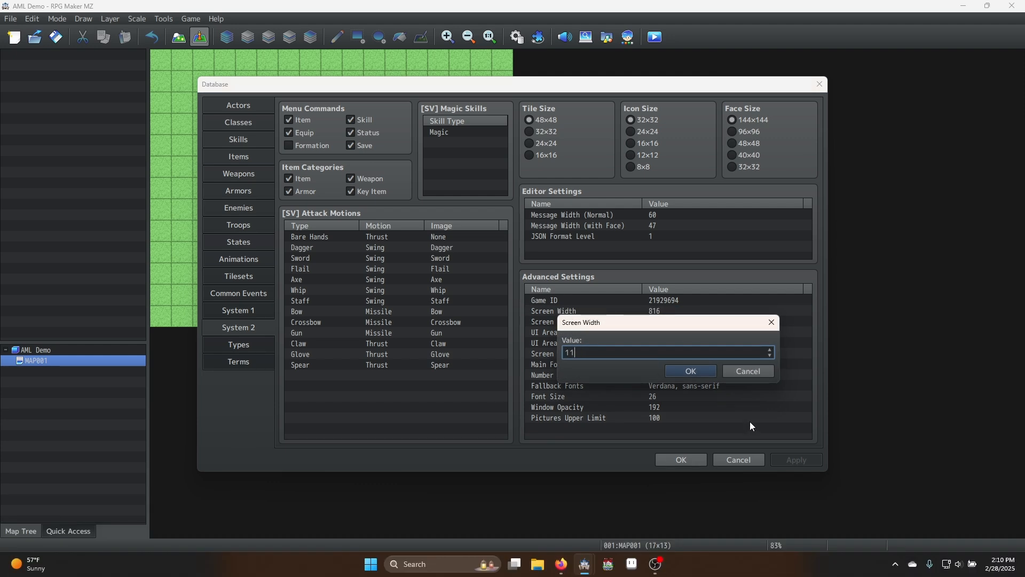
pyautogui.write('04')
pyautogui.press('Return')
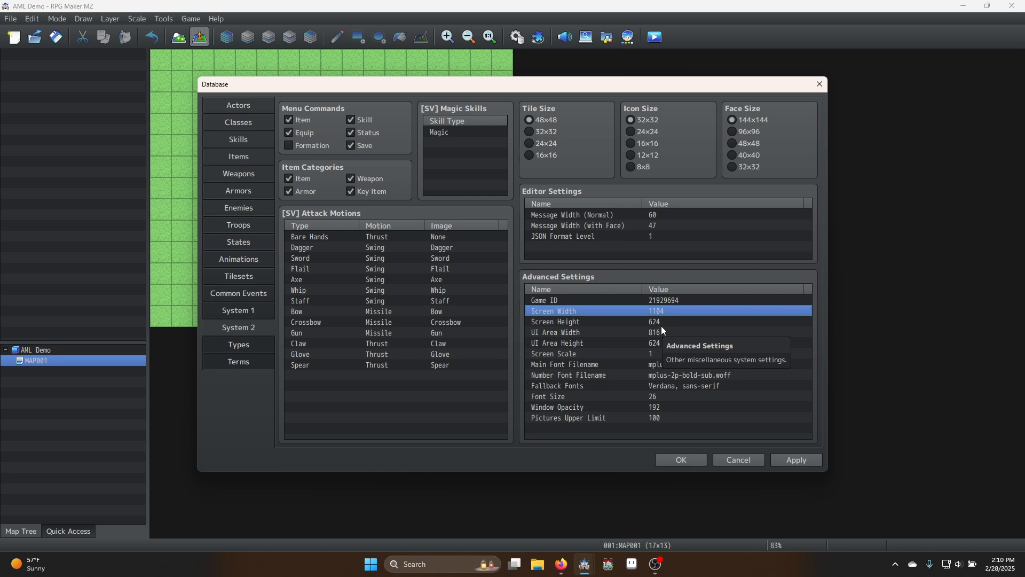
pyautogui.click(800, 462)
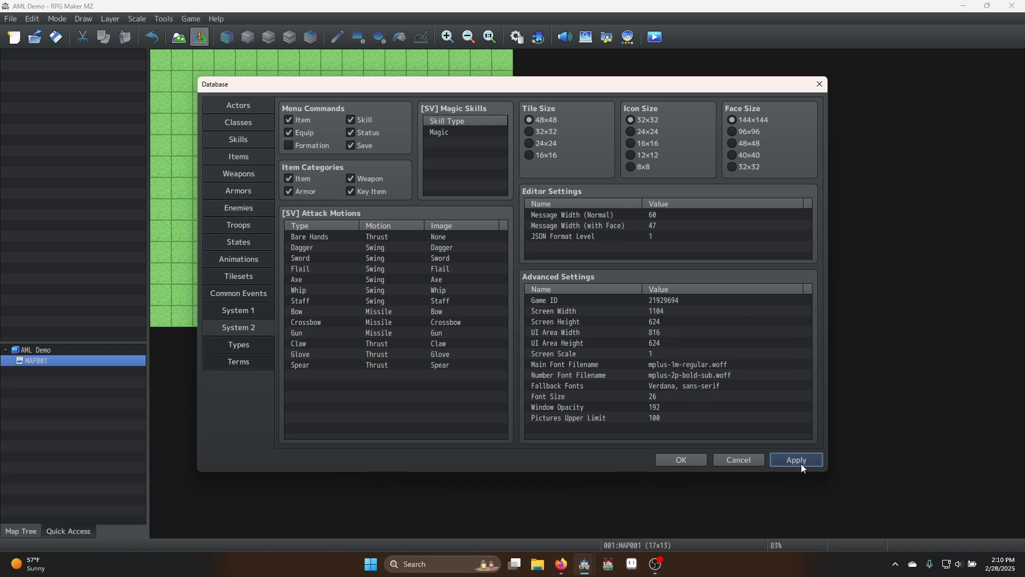
pyautogui.click(682, 460)
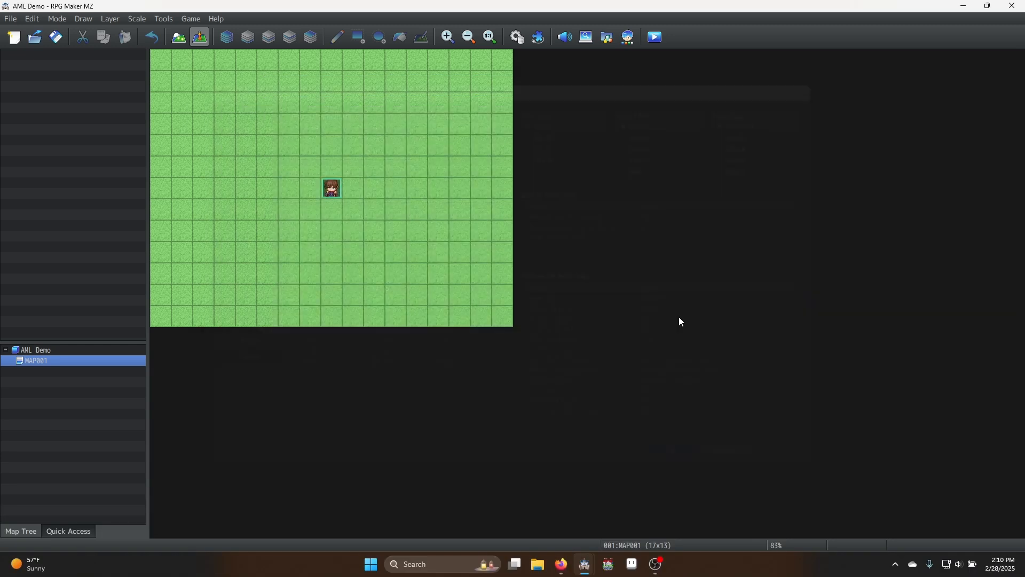
# Playtest a new game, check the party menu at the new screen width, and close the playtest
pyautogui.click(656, 37)
pyautogui.click(493, 297)
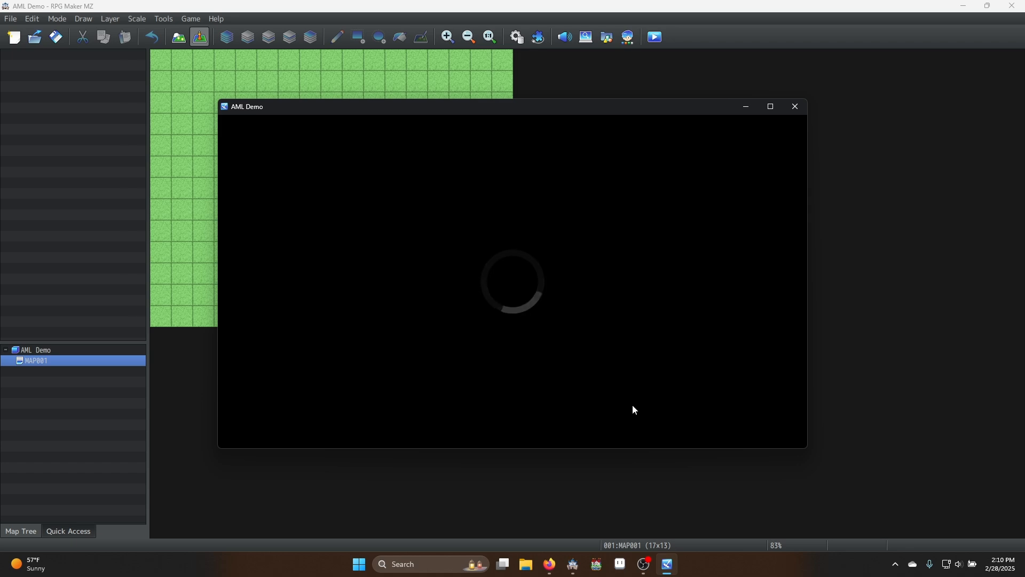
pyautogui.rightClick(648, 337)
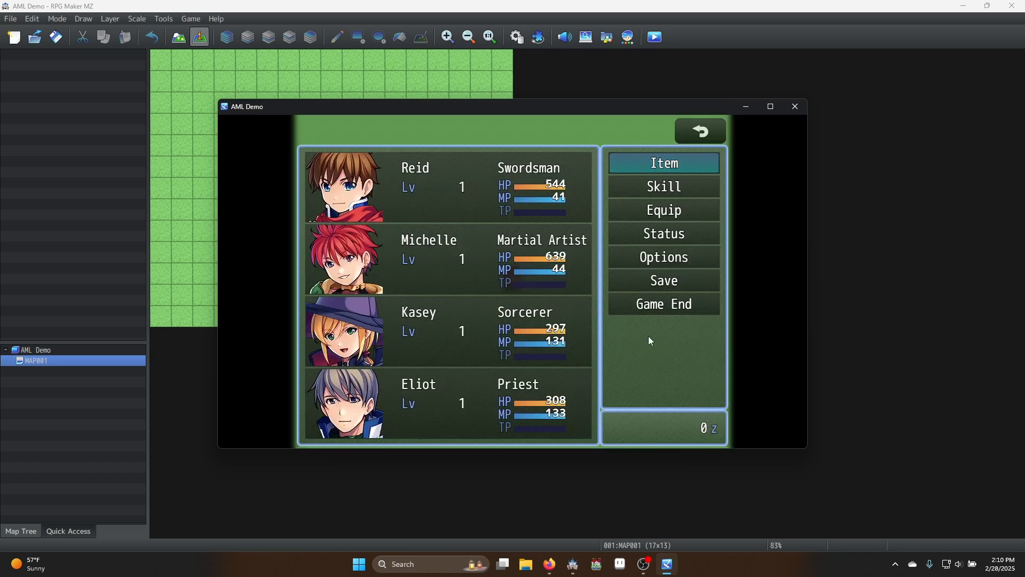
pyautogui.rightClick(748, 176)
pyautogui.click(795, 107)
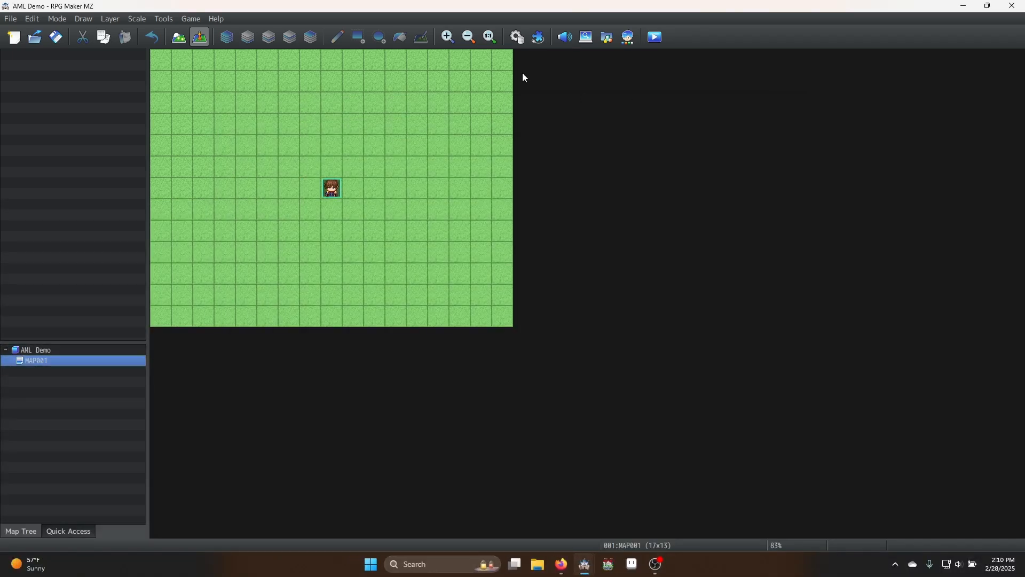
# Reopen the database's System 2 settings and set the Main Font Filename to Typey.otf
pyautogui.click(537, 37)
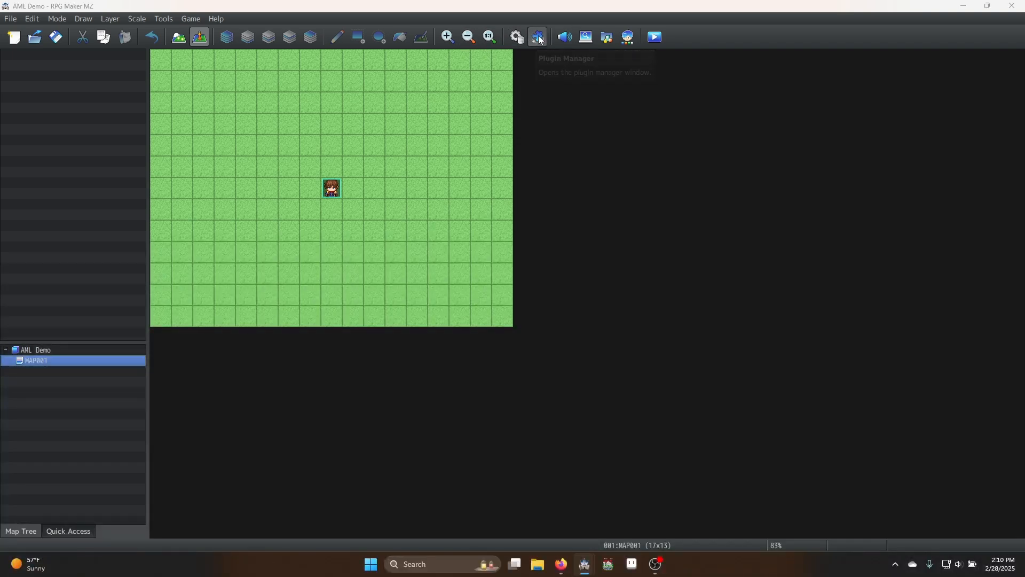
pyautogui.click(525, 41)
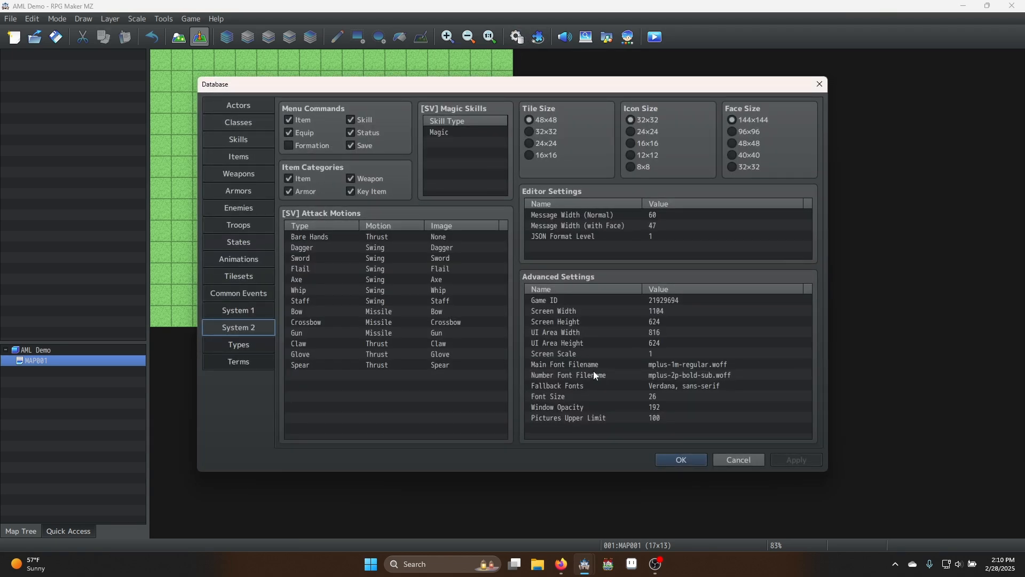
pyautogui.click(669, 332)
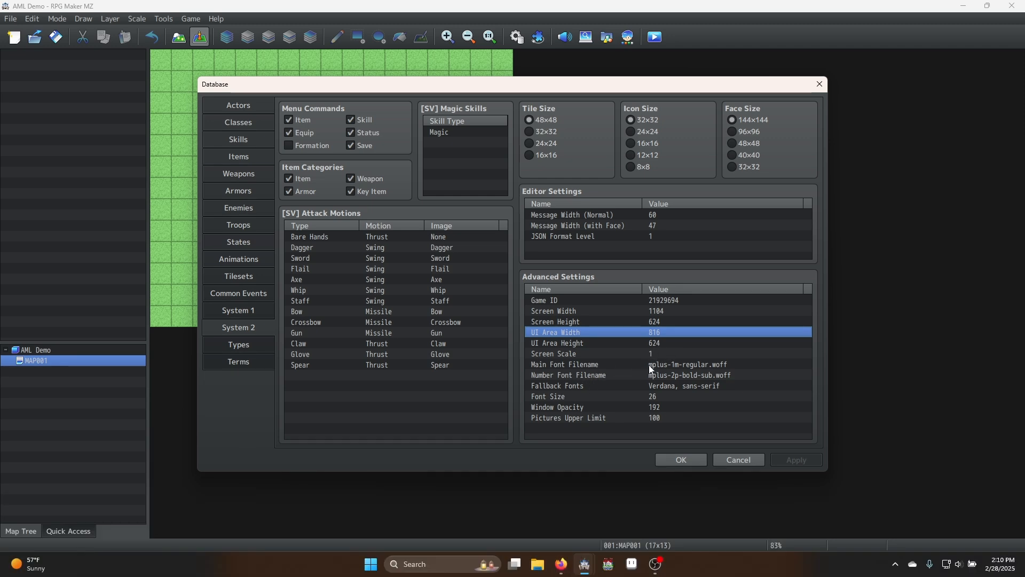
pyautogui.doubleClick(699, 368)
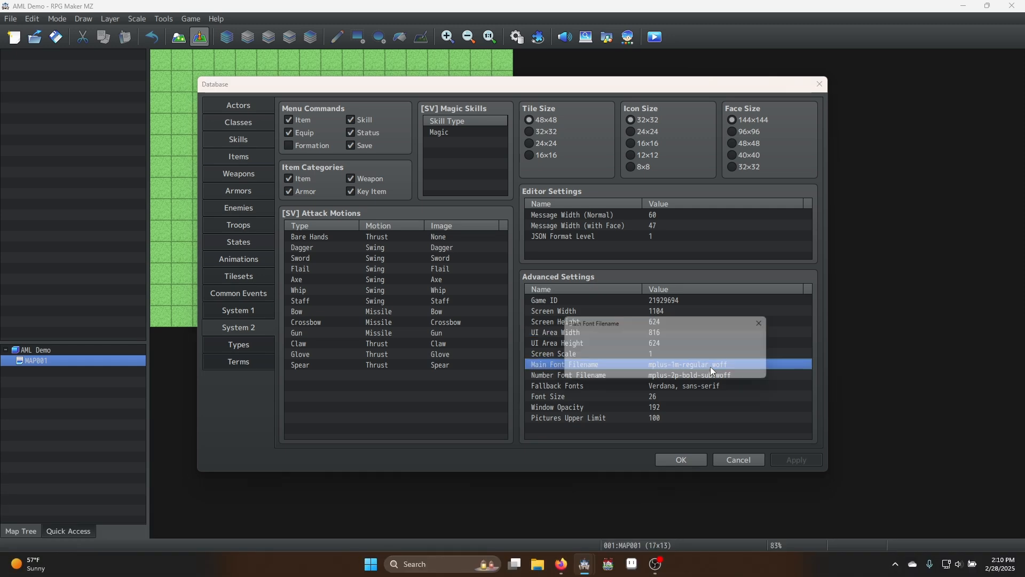
pyautogui.write('Typey')
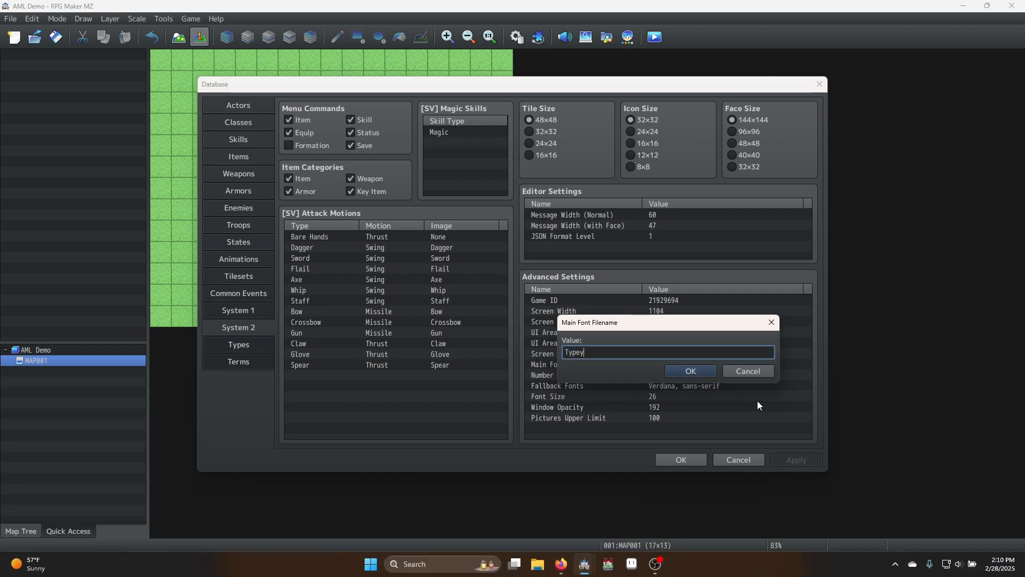
pyautogui.write('.otf')
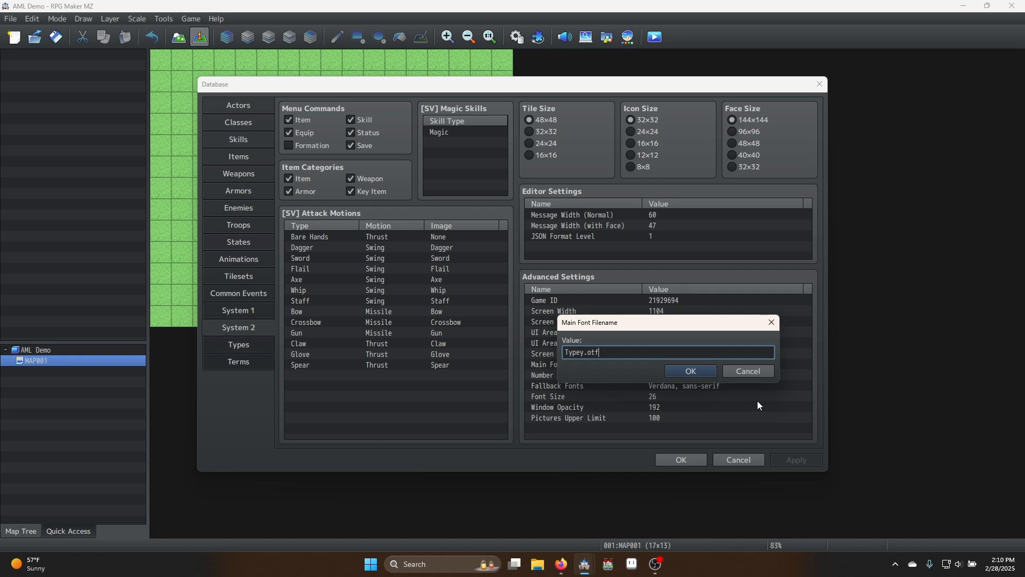
pyautogui.press('Return')
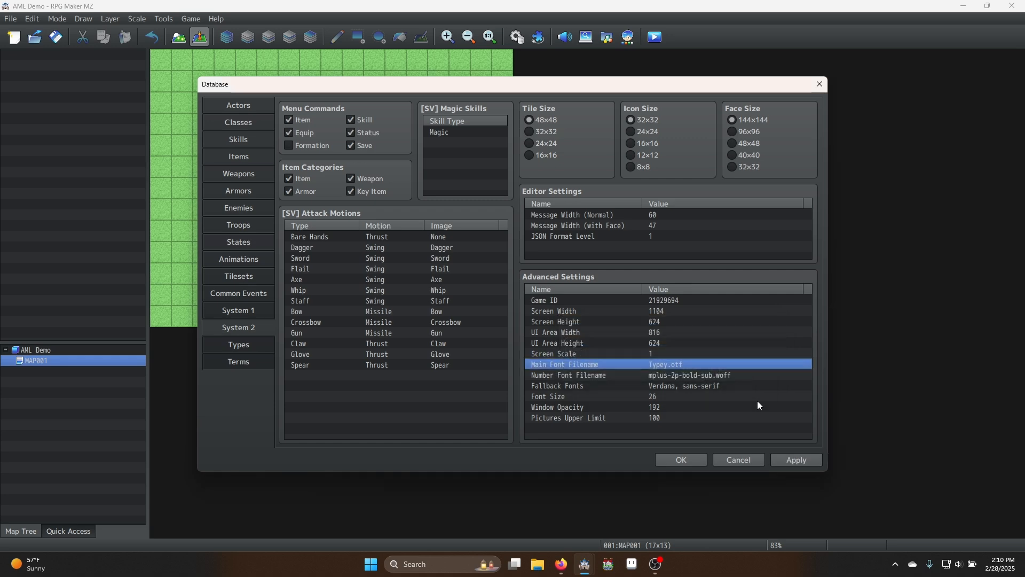
# Set the Number Font Filename to Typey.otf in the advanced settings
pyautogui.click(736, 375)
pyautogui.doubleClick(735, 375)
pyautogui.write('T')
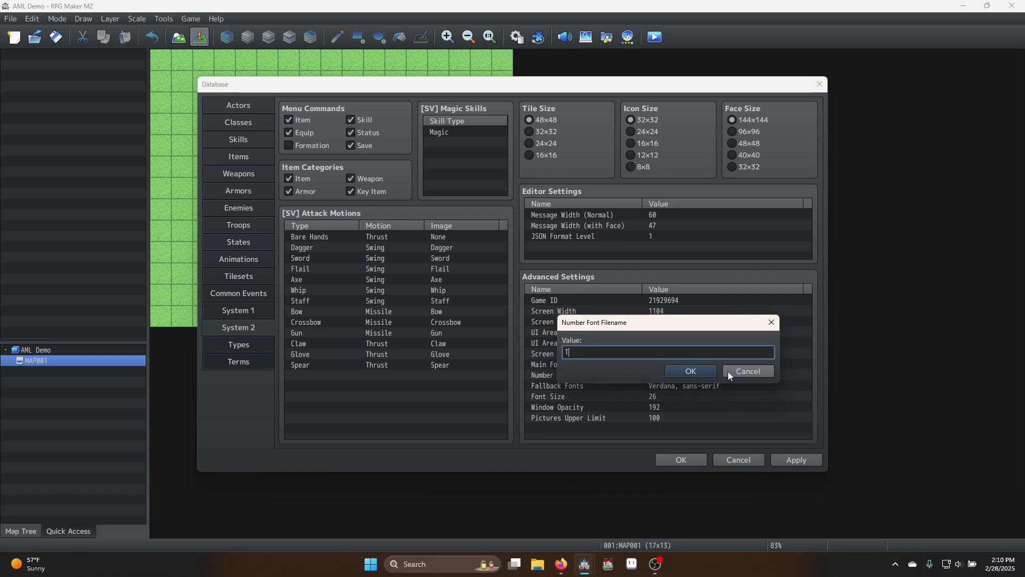
pyautogui.write('ypey.otf')
pyautogui.press('Return')
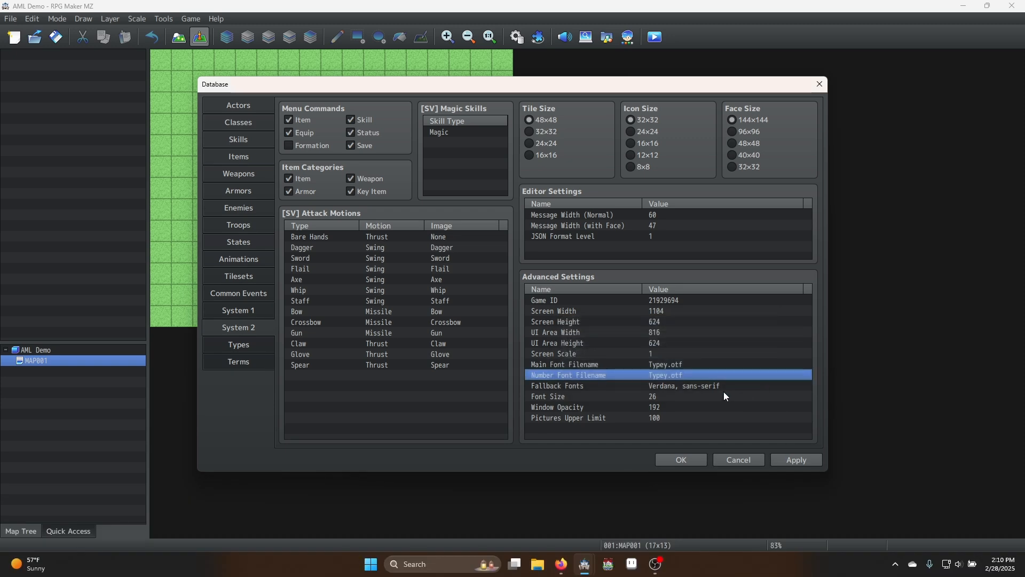
# Set the Font Size to 24 in the advanced settings, apply the changes and close the database
pyautogui.doubleClick(668, 398)
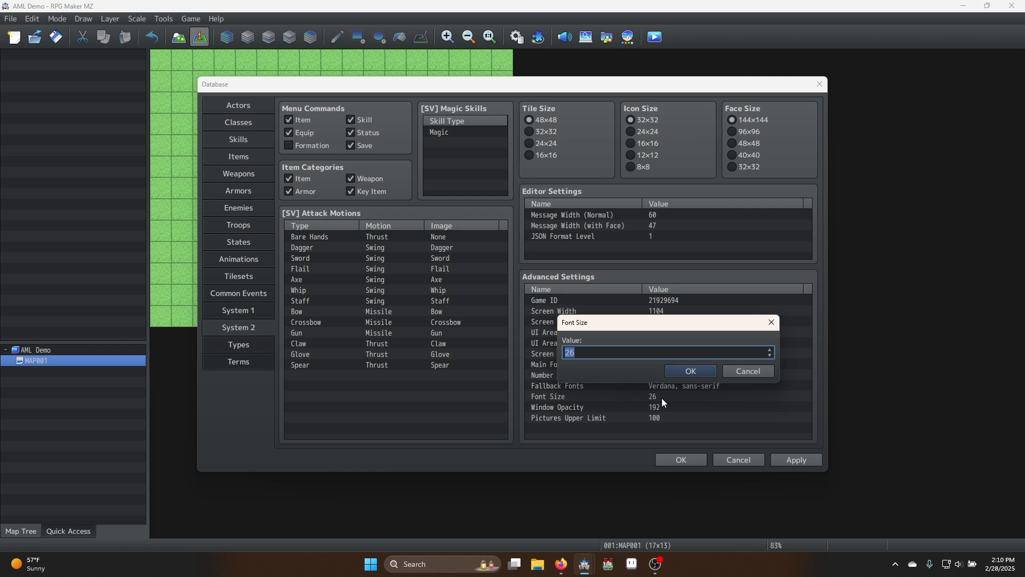
pyautogui.write('24')
pyautogui.click(705, 372)
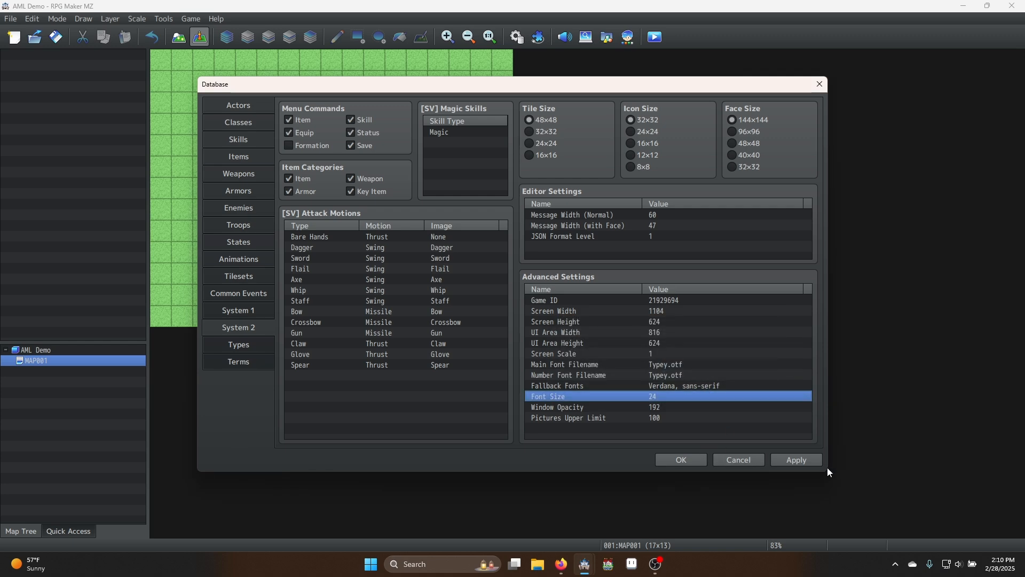
pyautogui.click(804, 460)
pyautogui.click(682, 460)
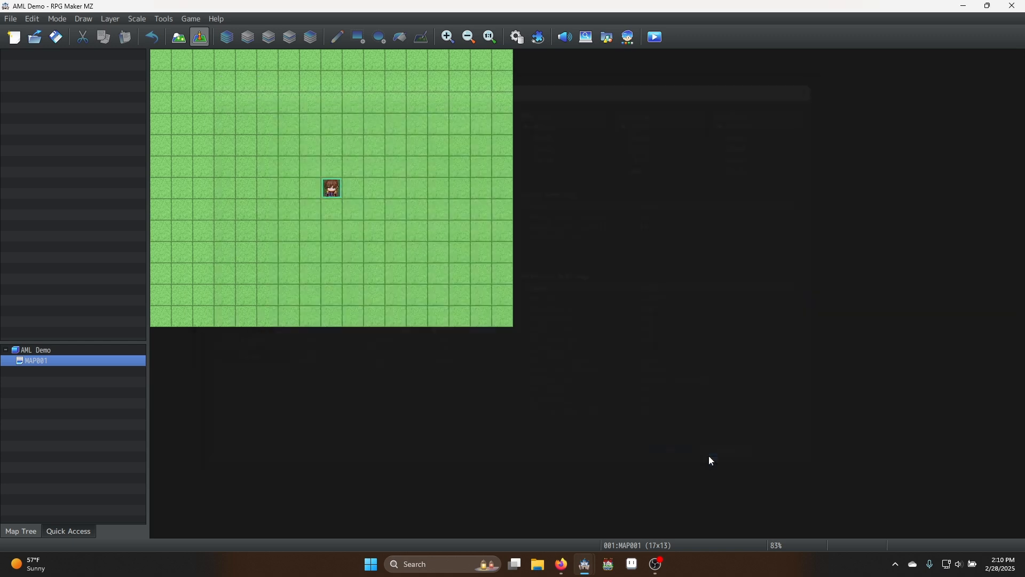
# Open the AML Demo project folder and, in a second tab, the fonts folder of the 2025-02-21-The_Dragons_Path project
pyautogui.click(191, 20)
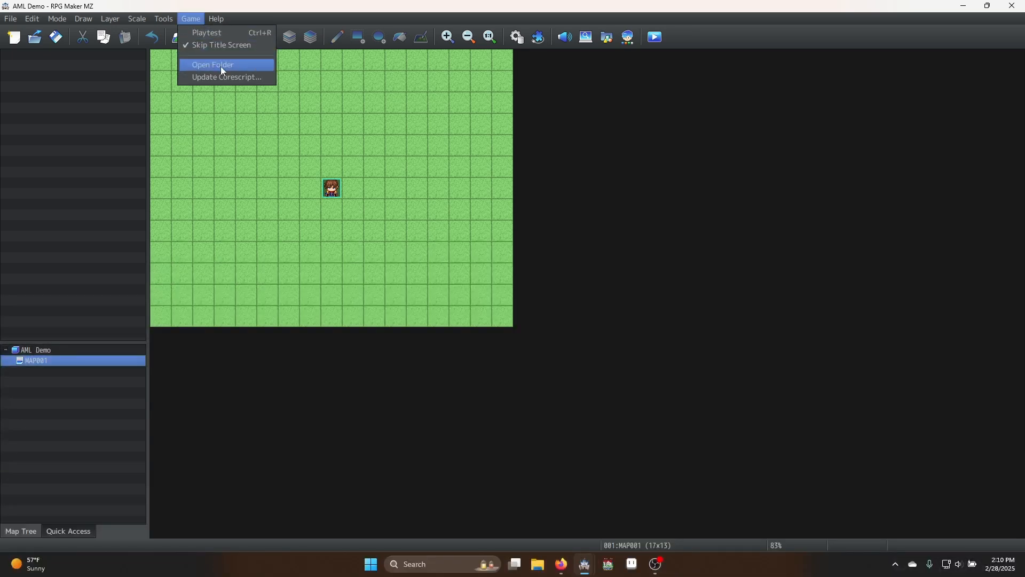
pyautogui.click(223, 65)
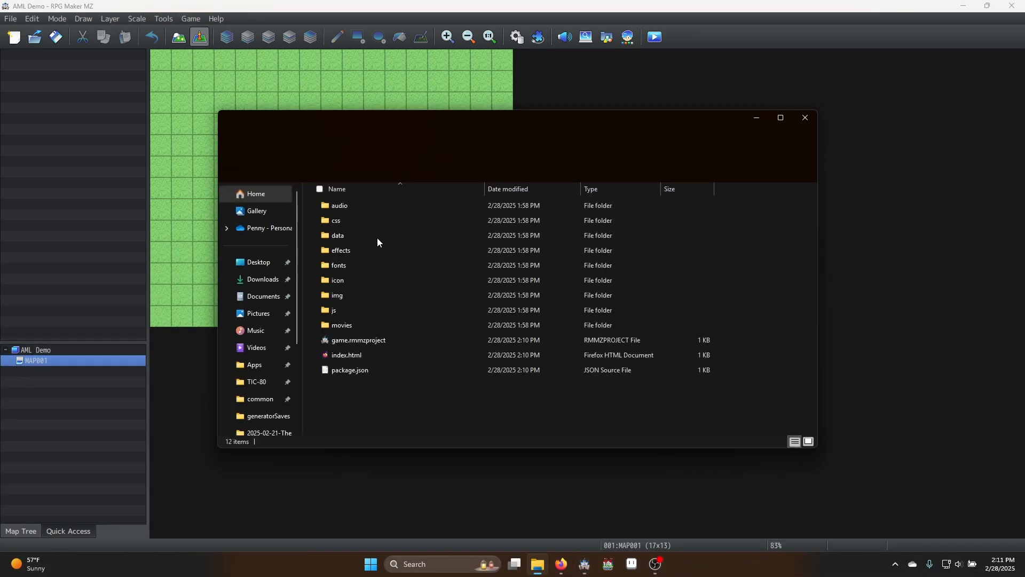
pyautogui.click(362, 123)
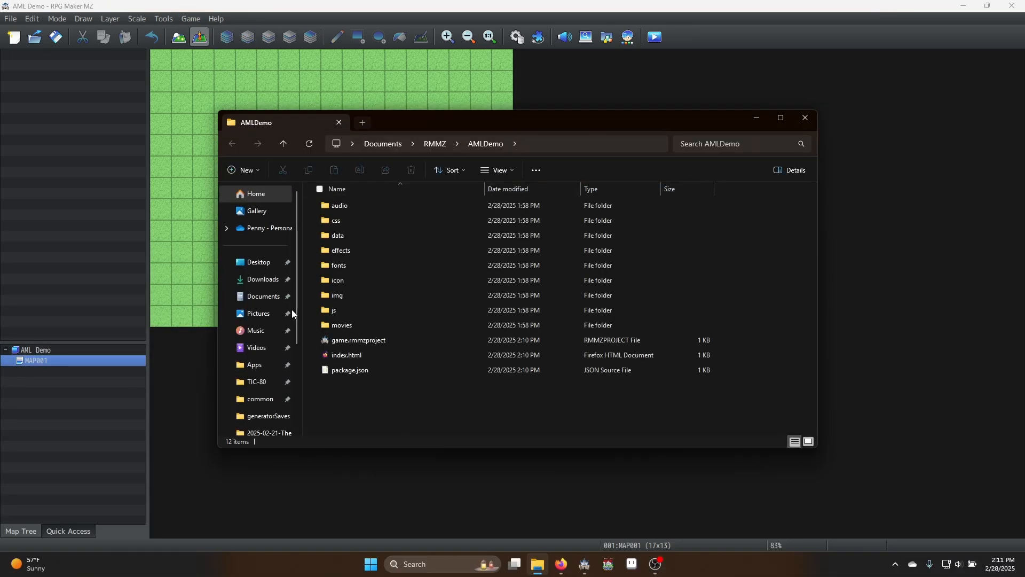
pyautogui.click(265, 303)
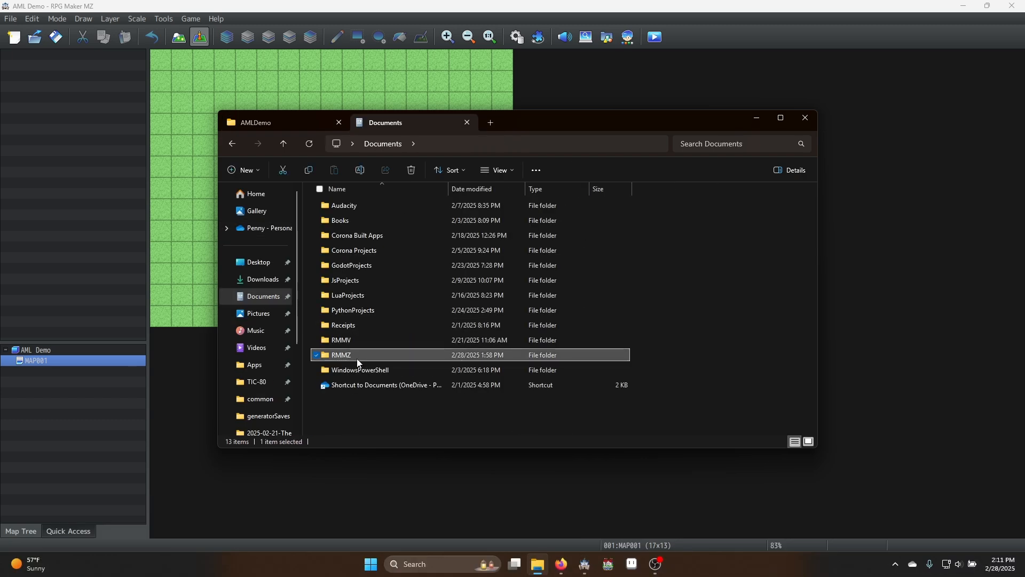
pyautogui.doubleClick(358, 361)
pyautogui.doubleClick(379, 207)
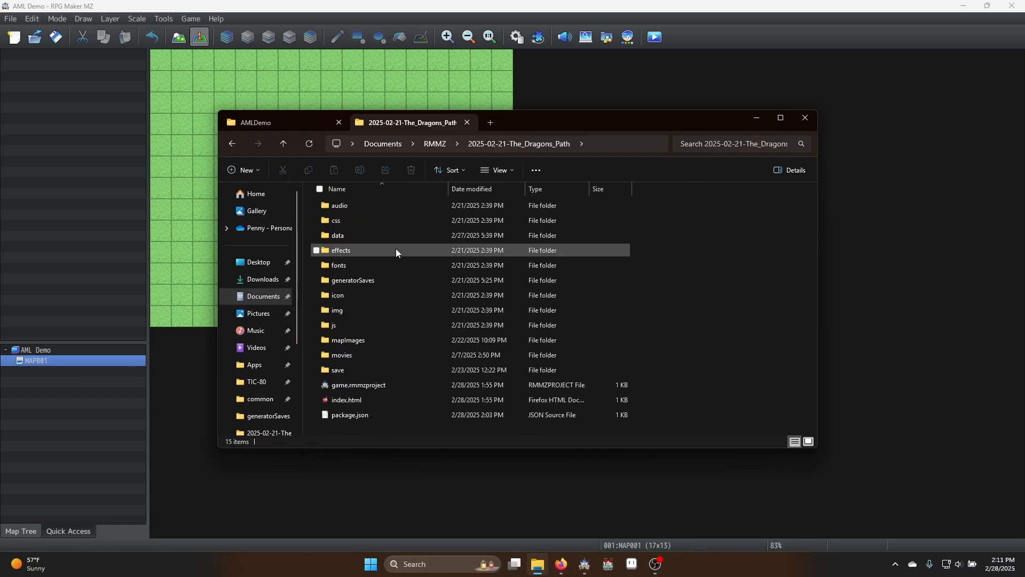
pyautogui.click(351, 266)
pyautogui.doubleClick(350, 266)
# Copy OFL.txt and Typey.otf into the AMLDemo project's fonts folder and close the file window
pyautogui.click(363, 236)
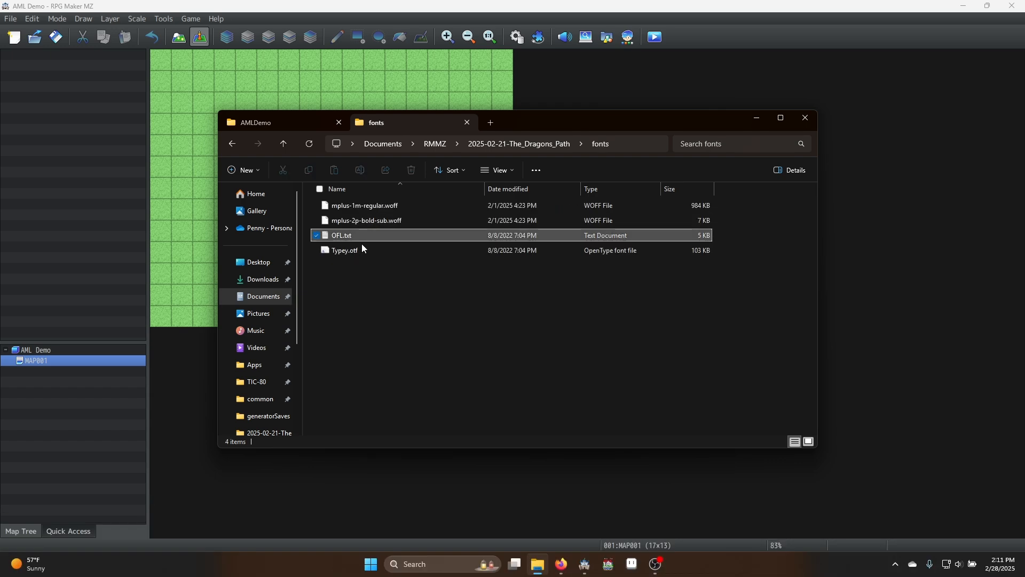
pyautogui.keyDown('ctrl'); pyautogui.click(356, 251); pyautogui.keyUp('ctrl')
pyautogui.hotkey('ctrl', 'c')
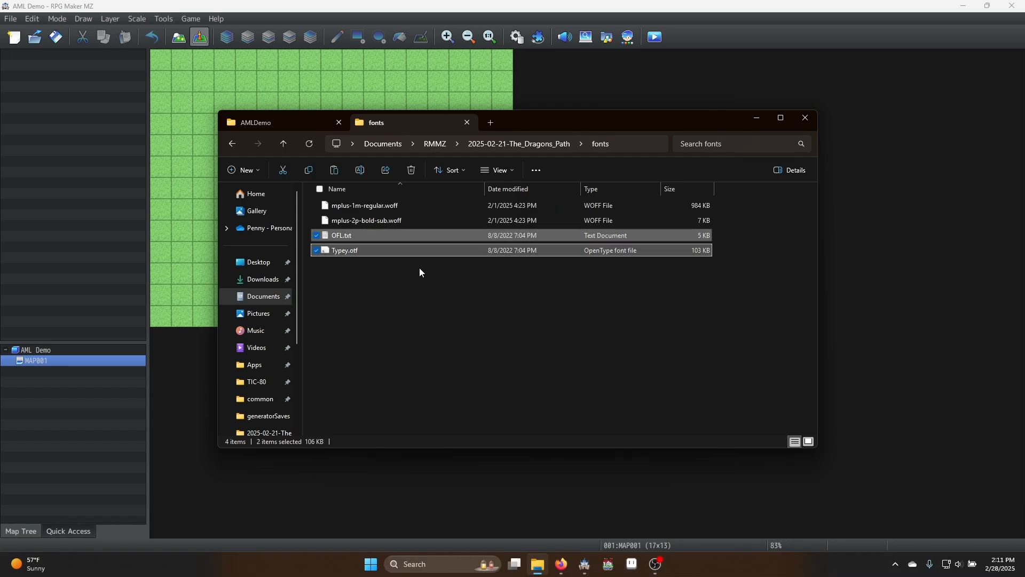
pyautogui.click(270, 122)
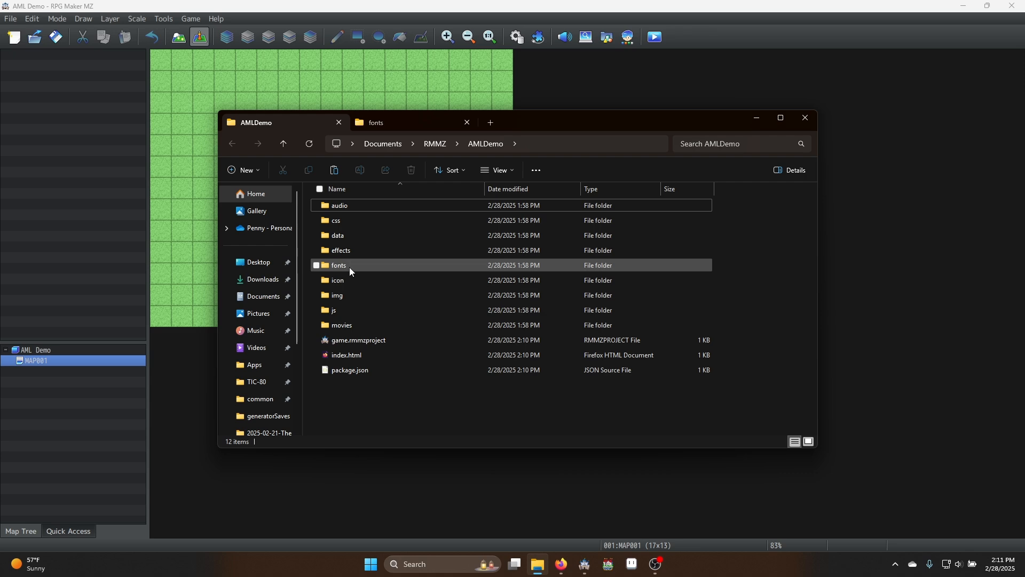
pyautogui.doubleClick(349, 267)
pyautogui.hotkey('ctrl', 'v')
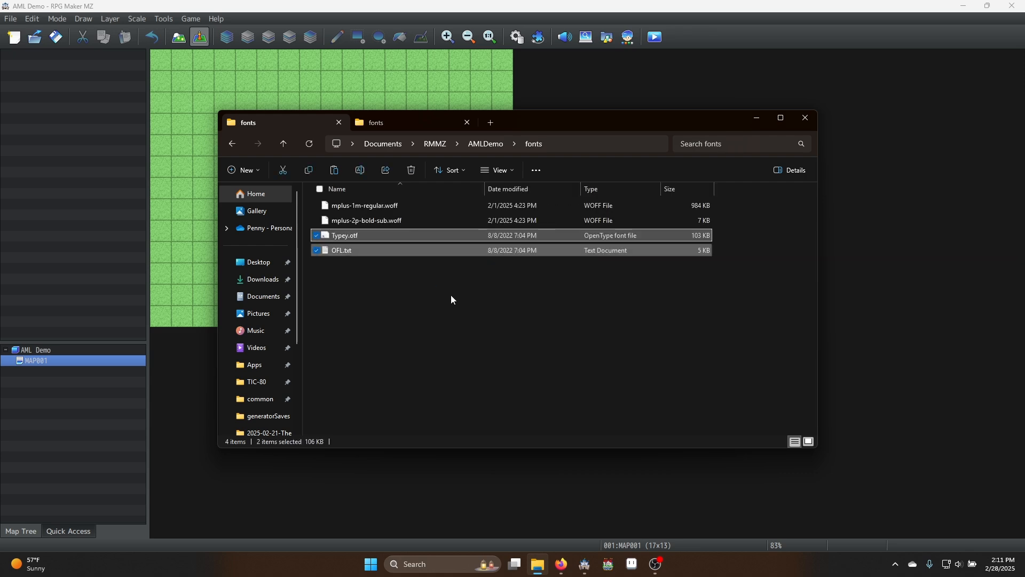
pyautogui.click(576, 280)
pyautogui.click(805, 115)
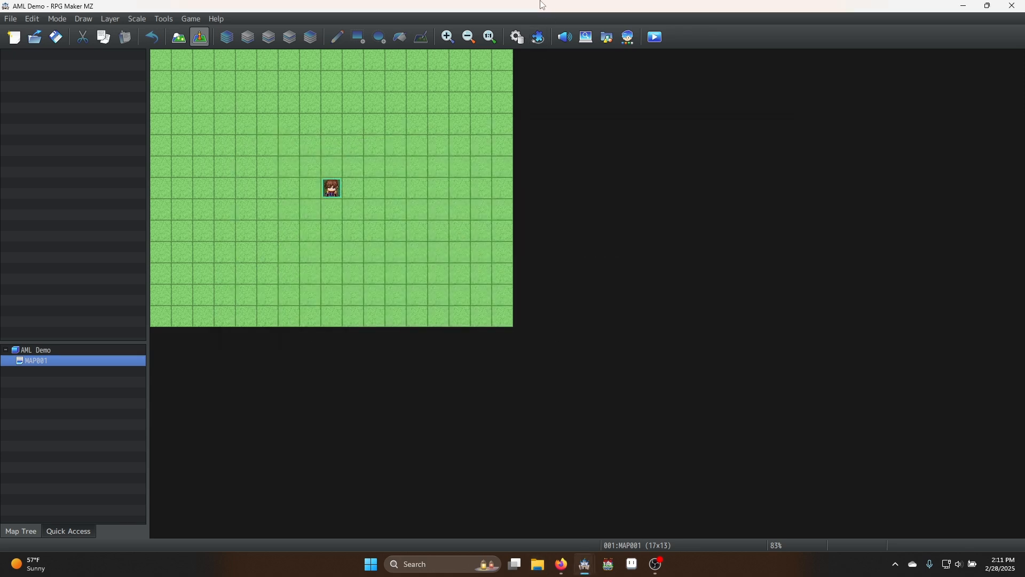
# Rename the full HP, MP and TP basic status terms in the database to Health, Mana and Stamina
pyautogui.click(516, 38)
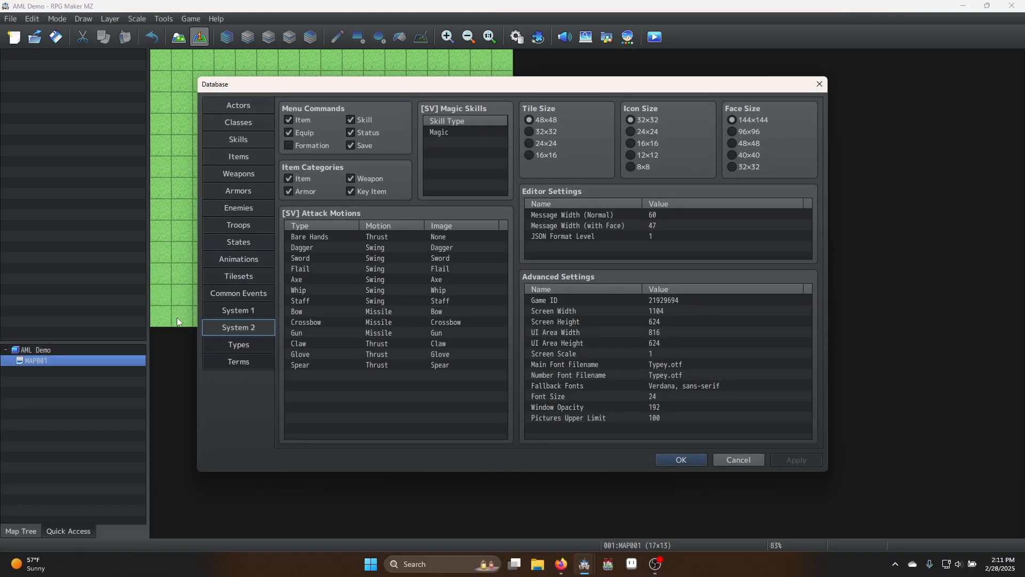
pyautogui.click(270, 344)
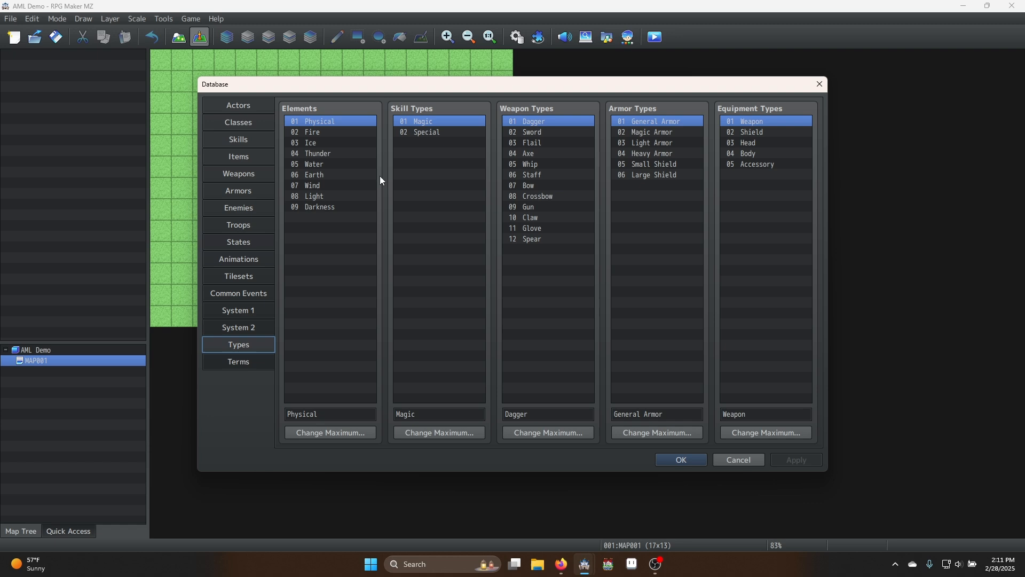
pyautogui.click(256, 361)
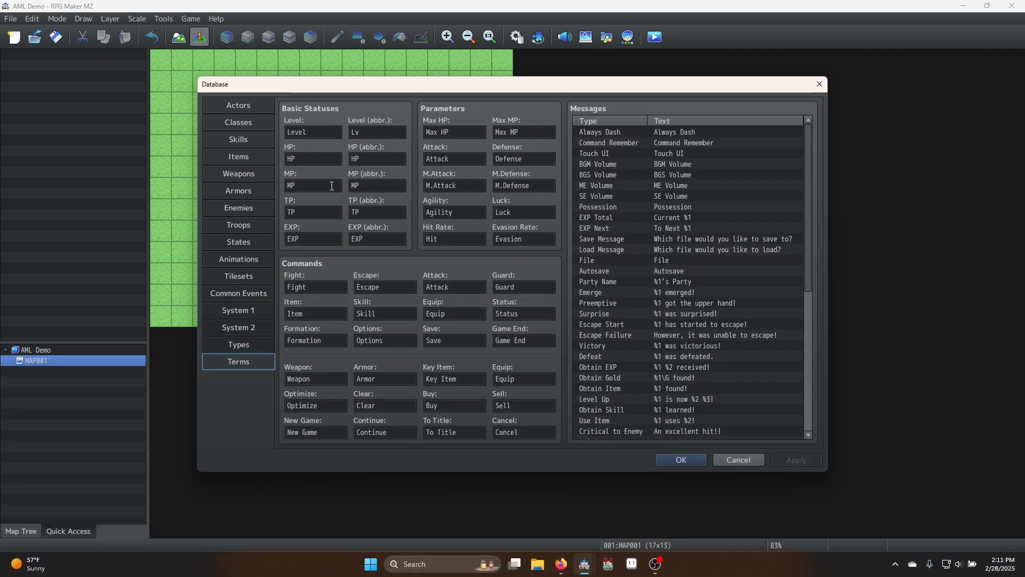
pyautogui.doubleClick(306, 158)
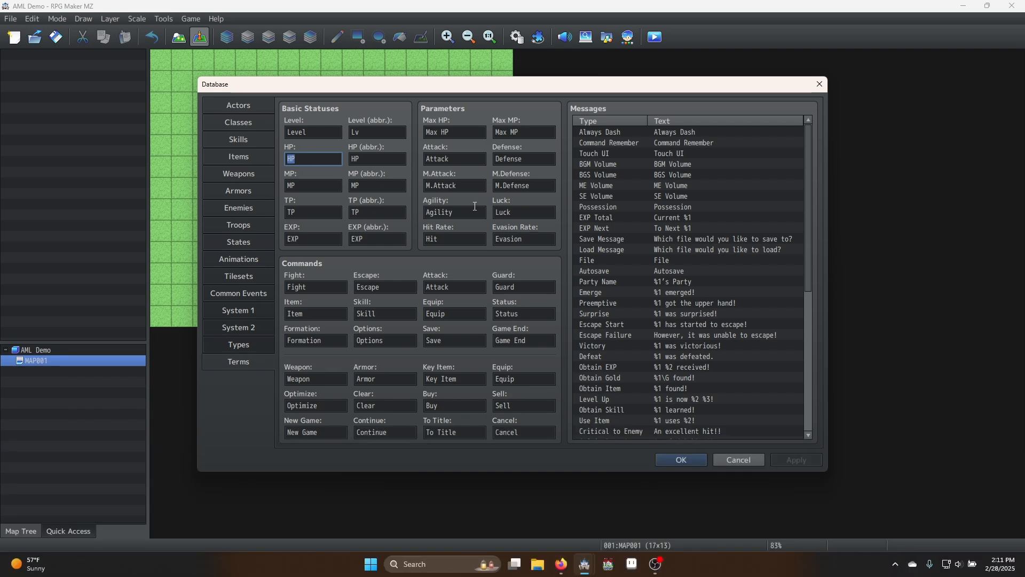
pyautogui.write('Health')
pyautogui.press('Tab')
pyautogui.press('Tab')
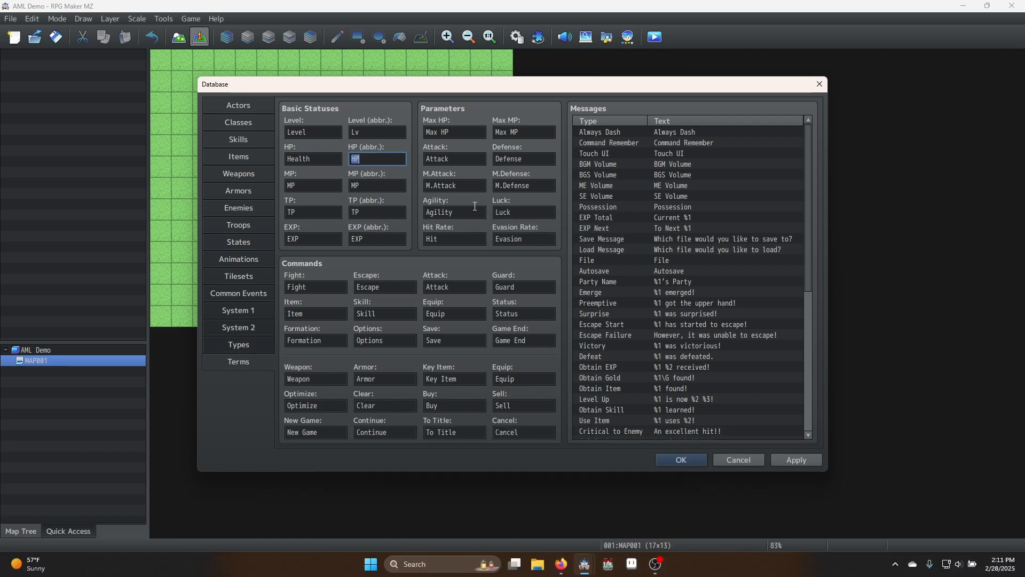
pyautogui.write('Mana')
pyautogui.press('Tab')
pyautogui.press('Tab')
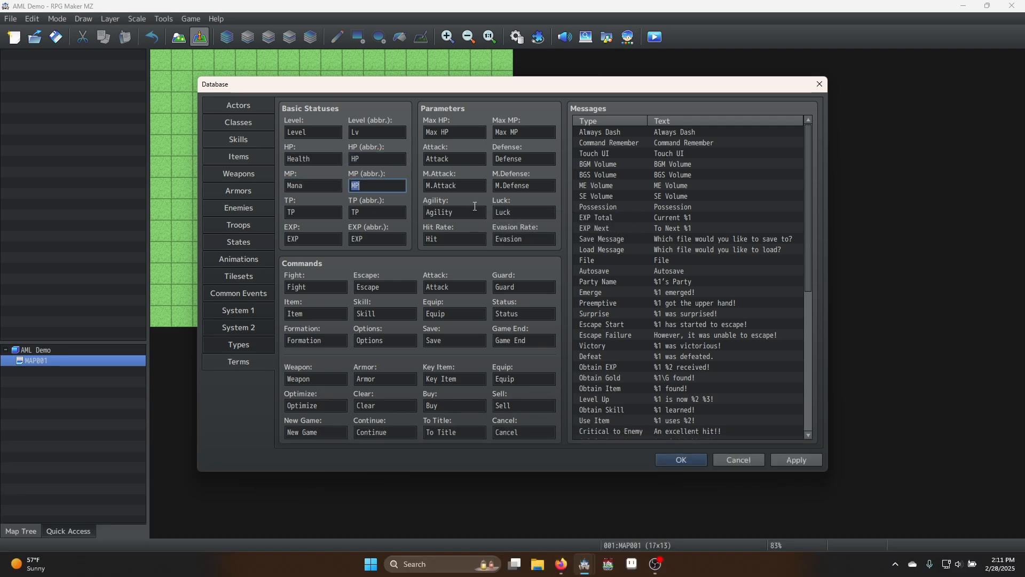
pyautogui.write('Stamina')
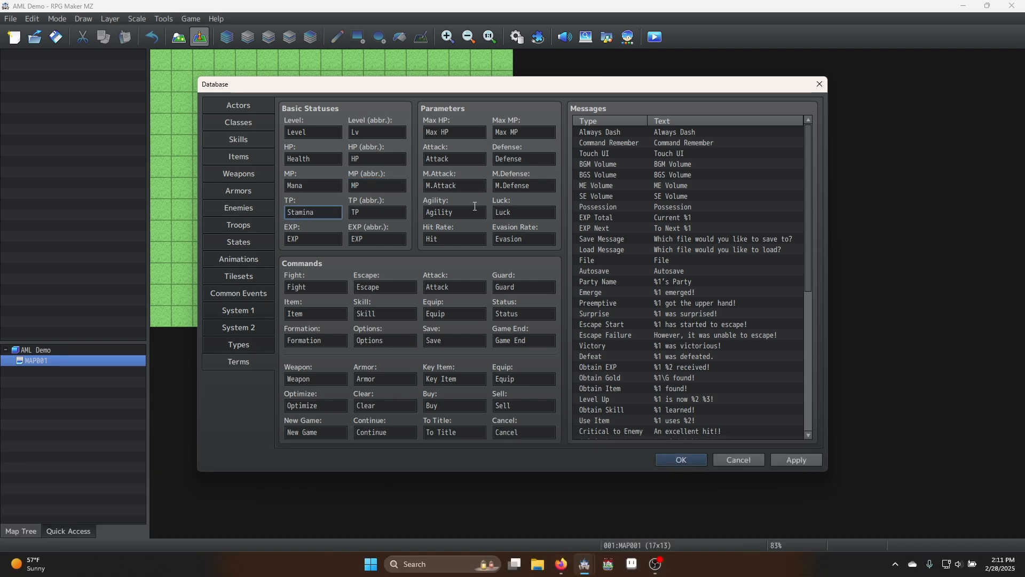
pyautogui.press('Tab')
pyautogui.press('Tab')
# Rename the Game End command to Quit and the Escape command to Flee, apply the terms and close the database
pyautogui.tripleClick(540, 338)
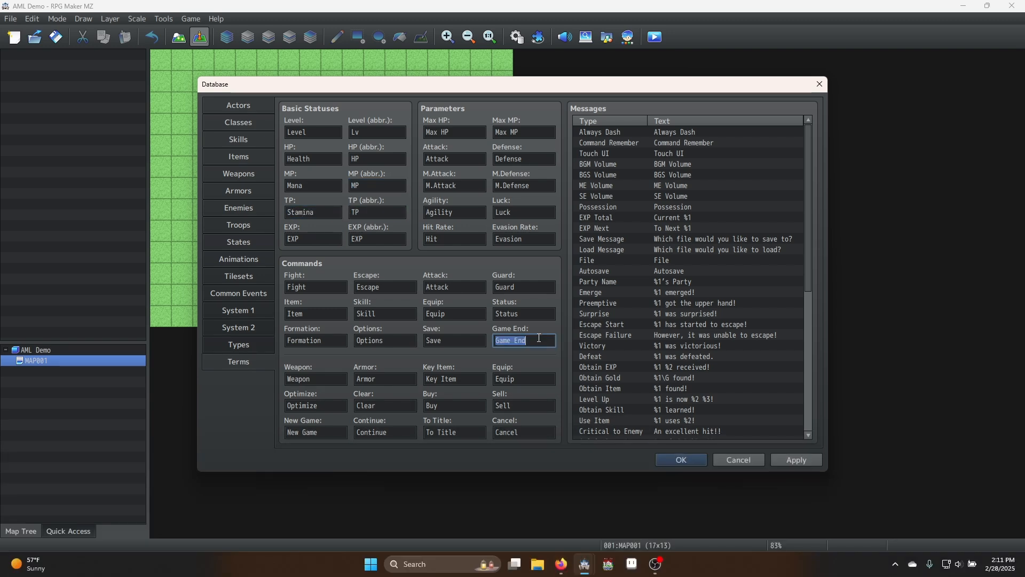
pyautogui.write('Quitr')
pyautogui.tripleClick(383, 379)
pyautogui.tripleClick(385, 287)
pyautogui.write('Flee')
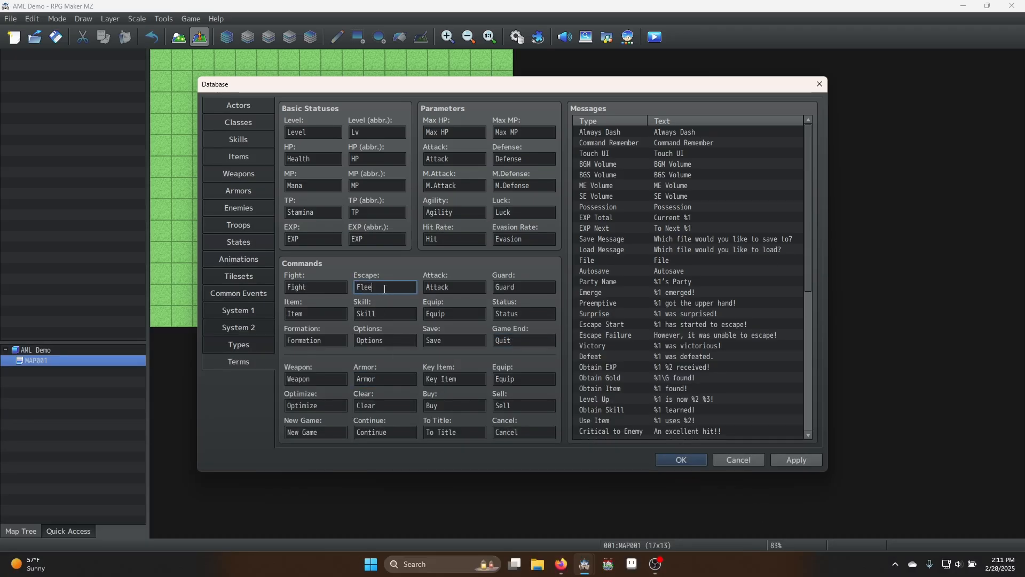
pyautogui.click(801, 460)
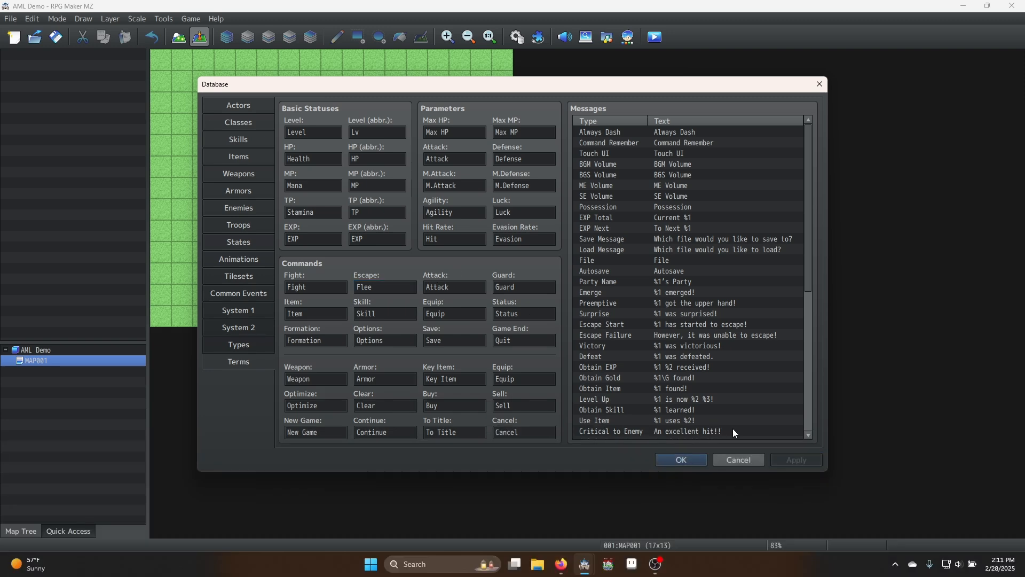
pyautogui.click(681, 459)
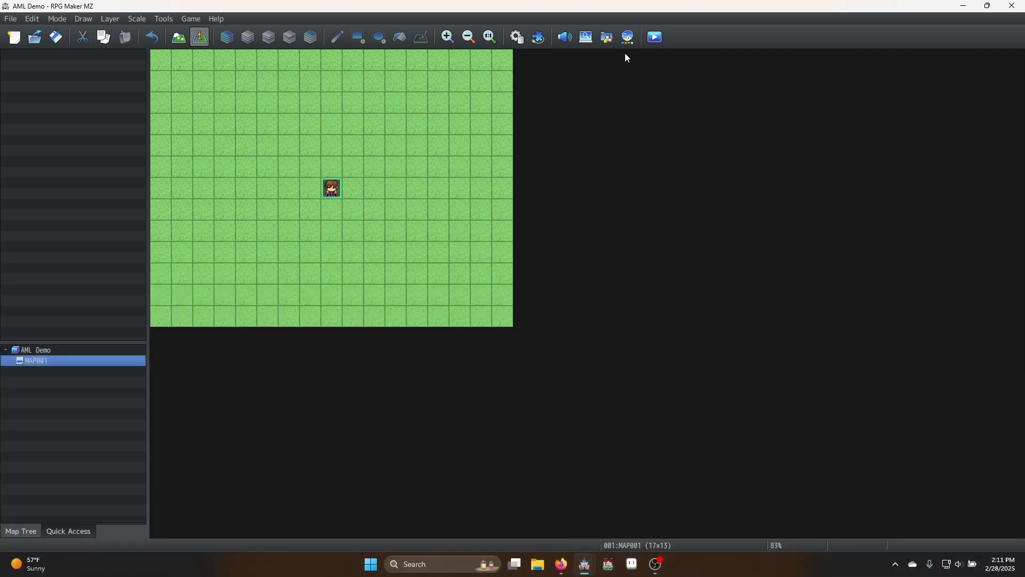
# Start a playtest, bring up the party menu and open its Options screen
pyautogui.click(655, 36)
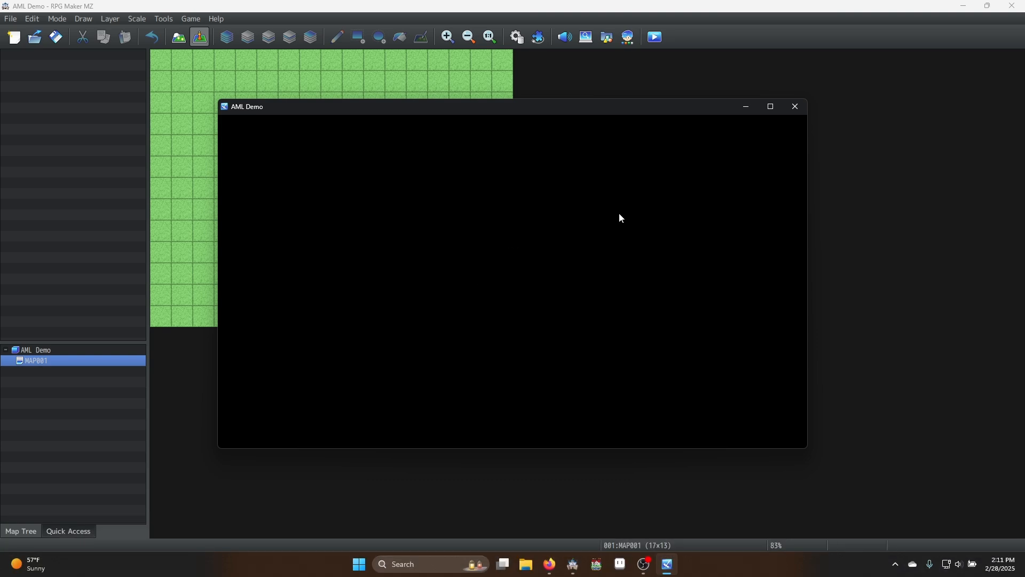
pyautogui.press('Escape')
pyautogui.press('Down')
pyautogui.press('Down')
pyautogui.press('Down')
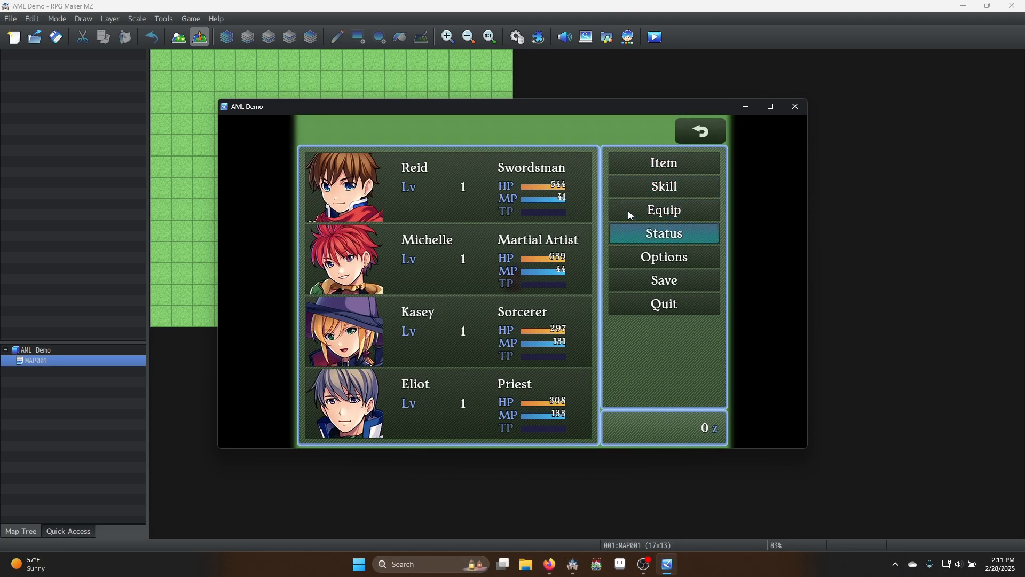
pyautogui.press('Down')
pyautogui.press('Return')
# Set the BGM, BGS, ME and SE volumes to 0% in the playtest's options
pyautogui.press('Down')
pyautogui.press('Down')
pyautogui.press('Down')
pyautogui.press('Return')
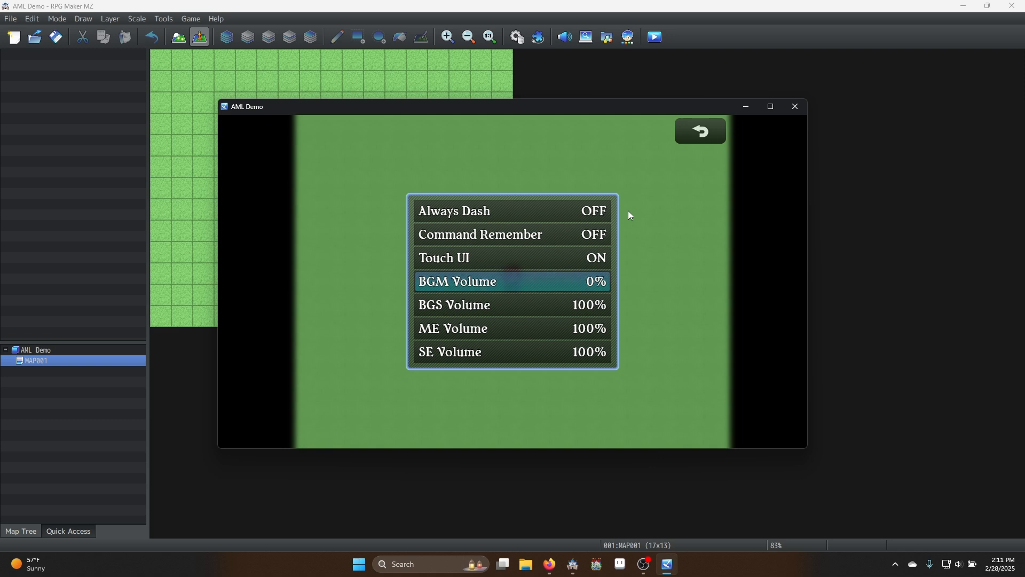
pyautogui.press('Down')
pyautogui.press('Return')
pyautogui.press('Down')
pyautogui.press('Return')
pyautogui.press('Down')
pyautogui.press('Return')
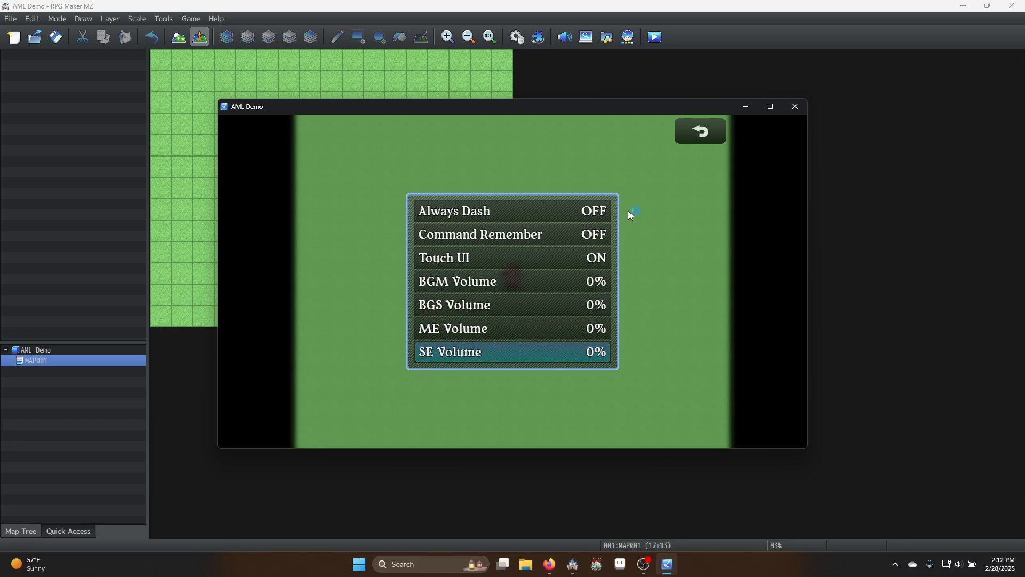
# Set the SE, ME, BGS and BGM volumes to 20% and turn Touch UI off
pyautogui.press('Return')
pyautogui.press('Up')
pyautogui.press('Return')
pyautogui.press('Up')
pyautogui.press('Return')
pyautogui.press('Up')
pyautogui.press('Return')
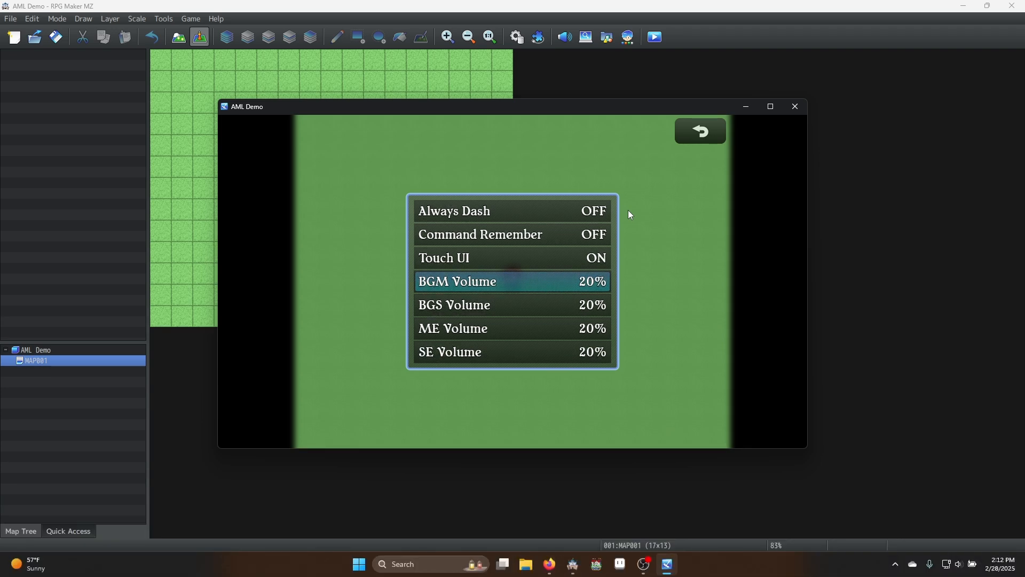
pyautogui.press('Up')
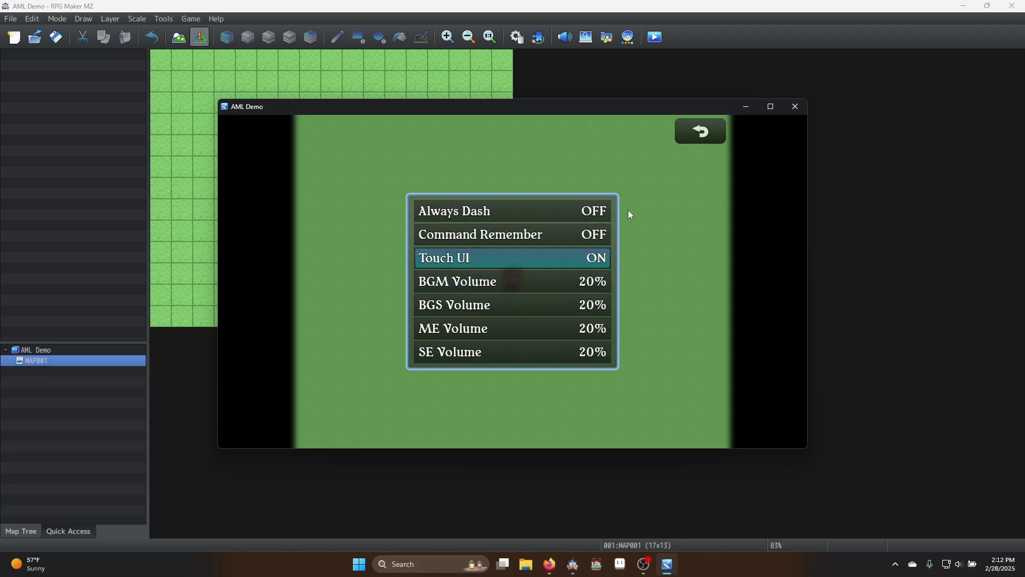
pyautogui.press('Return')
# Cycle the BGM volume through all its levels and back to 20%
pyautogui.press('Down')
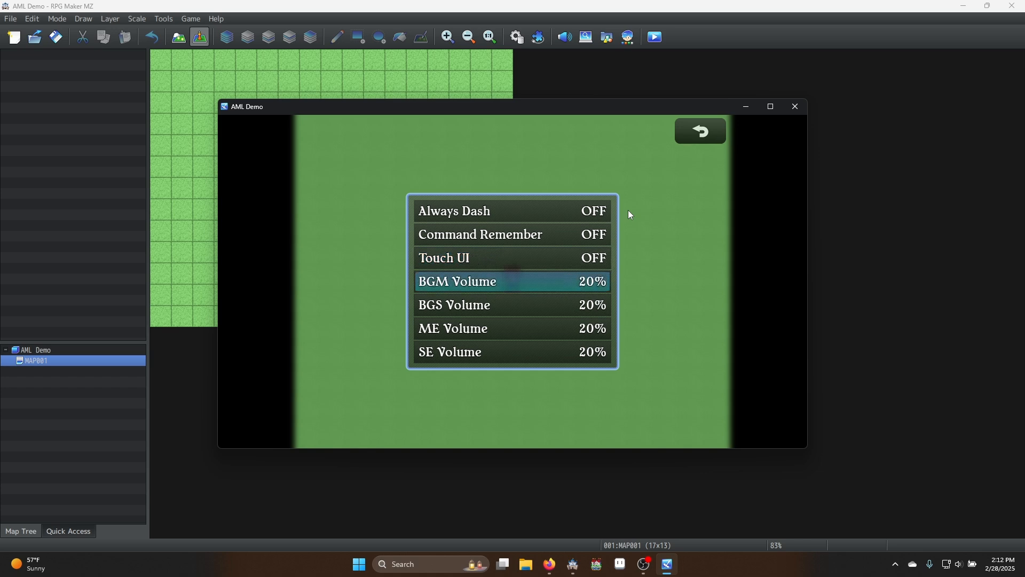
pyautogui.press('Return')
pyautogui.press('Return')
pyautogui.press('Return')
pyautogui.press('Return')
pyautogui.press('Return')
pyautogui.press('Return')
# Turn Command Remember on, return to the party menu and highlight the Save command
pyautogui.press('Up')
pyautogui.press('Up')
pyautogui.press('Return')
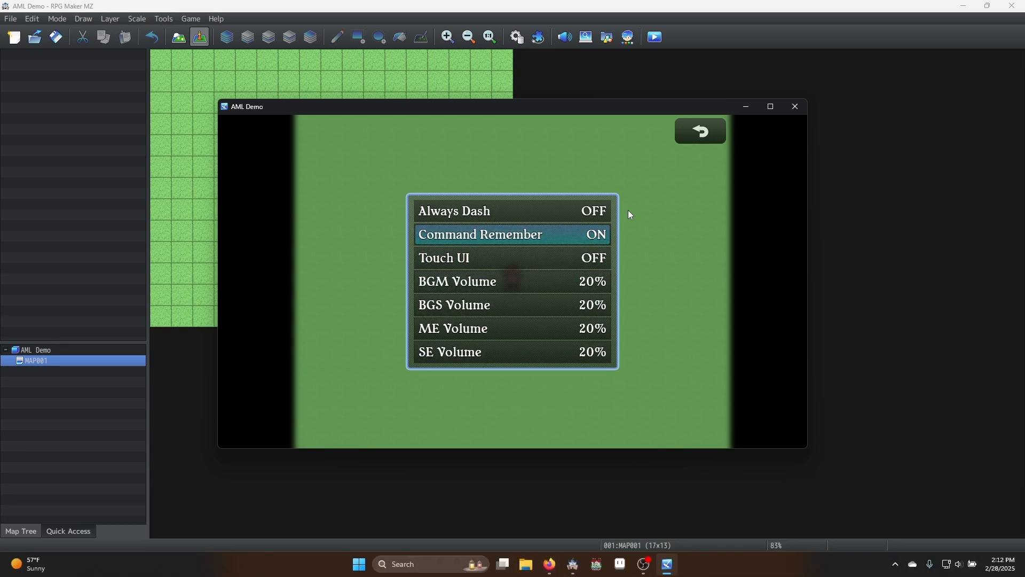
pyautogui.press('Escape')
pyautogui.press('Down')
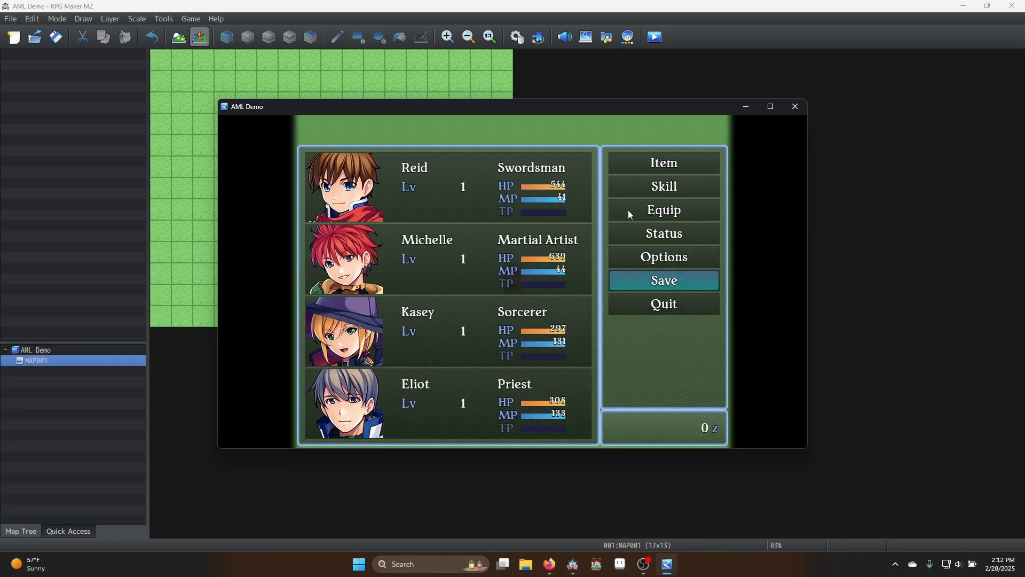
# Leave the party menu, close the playtest and turn off Skip Title Screen for the project
pyautogui.press('Escape')
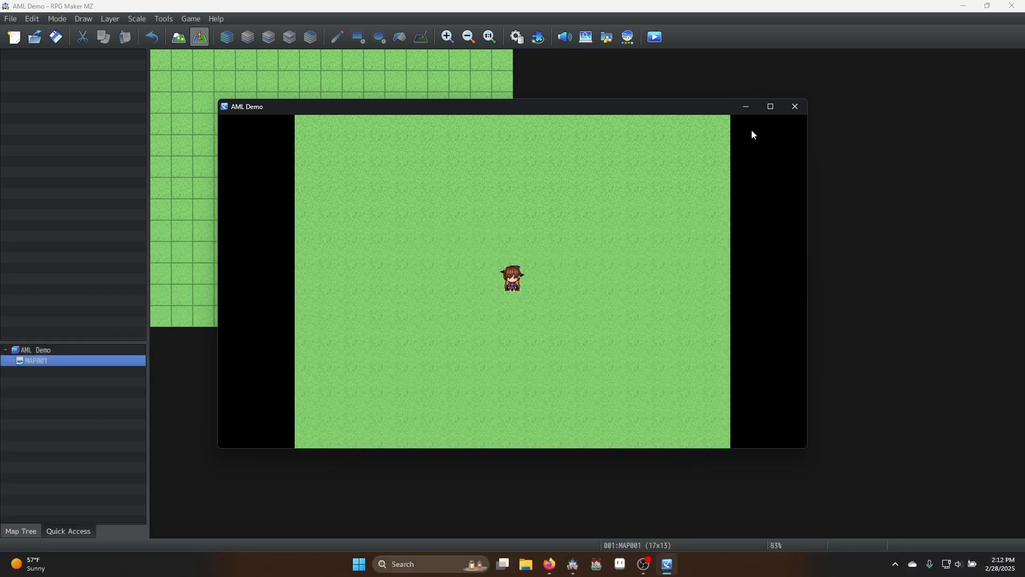
pyautogui.click(797, 108)
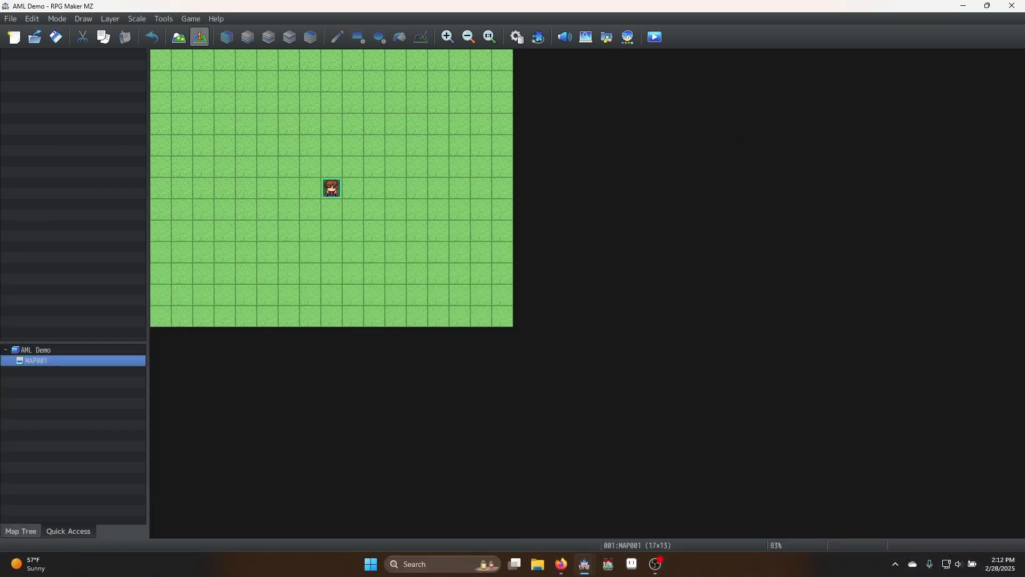
pyautogui.click(201, 22)
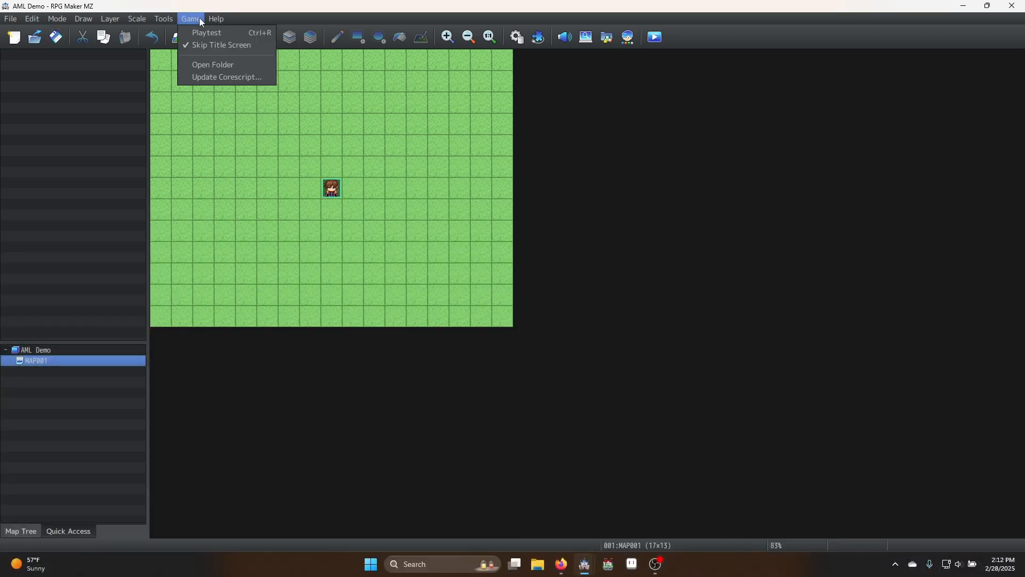
pyautogui.click(222, 46)
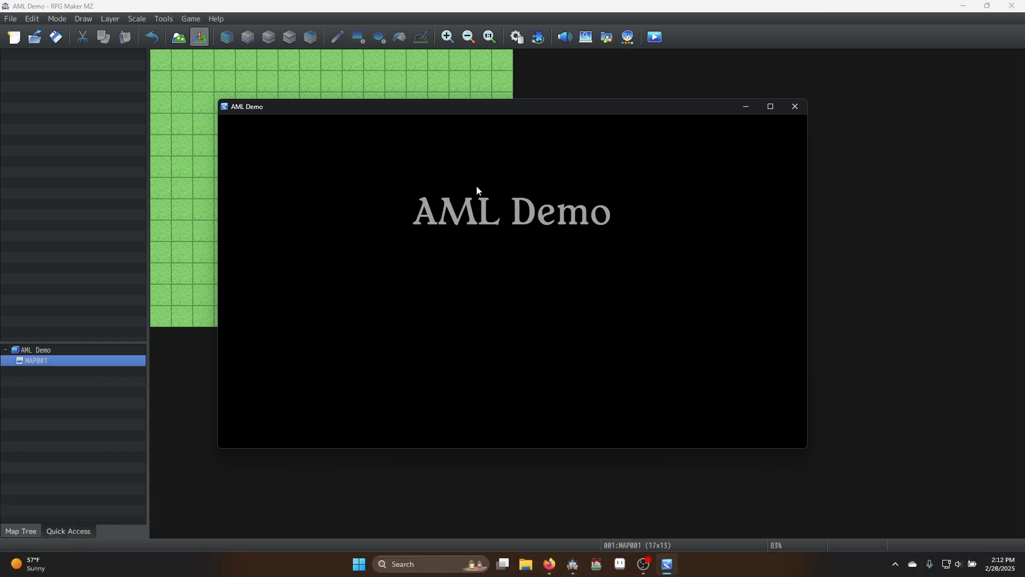
# Check the Options screen from the playtest's title screen and close the playtest
pyautogui.press('Down')
pyautogui.press('Down')
pyautogui.press('Return')
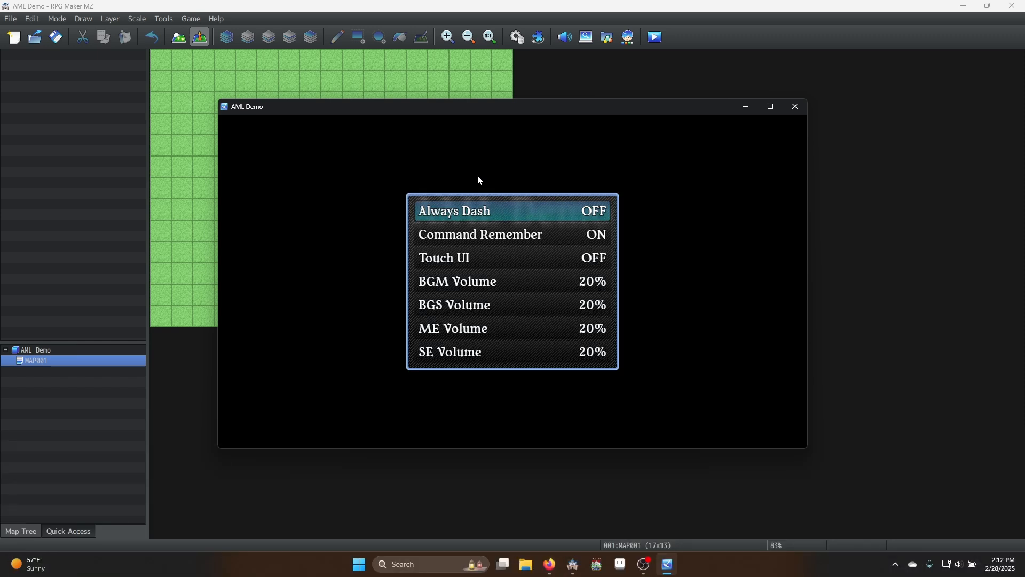
pyautogui.press('Escape')
pyautogui.click(795, 106)
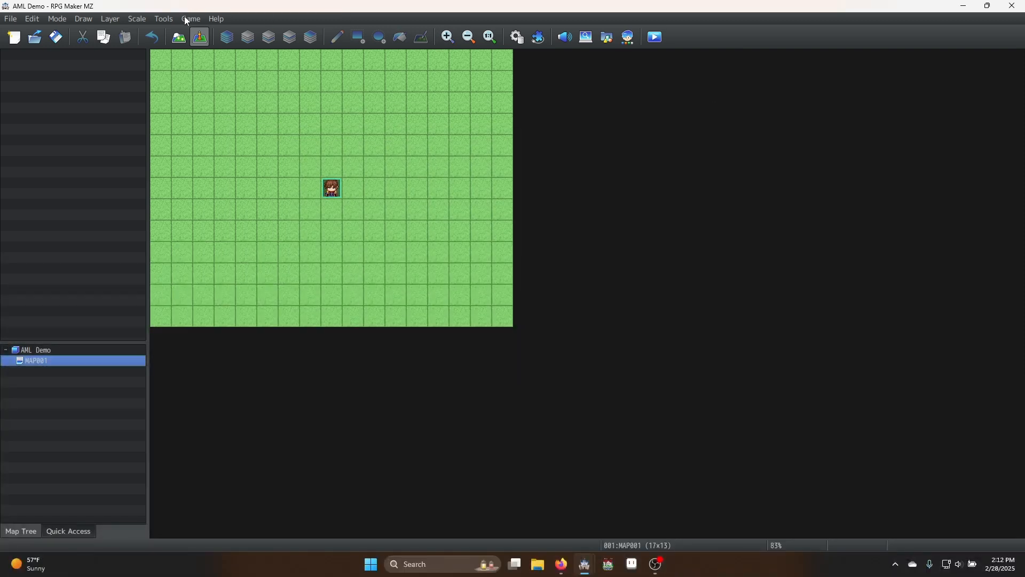
pyautogui.click(188, 18)
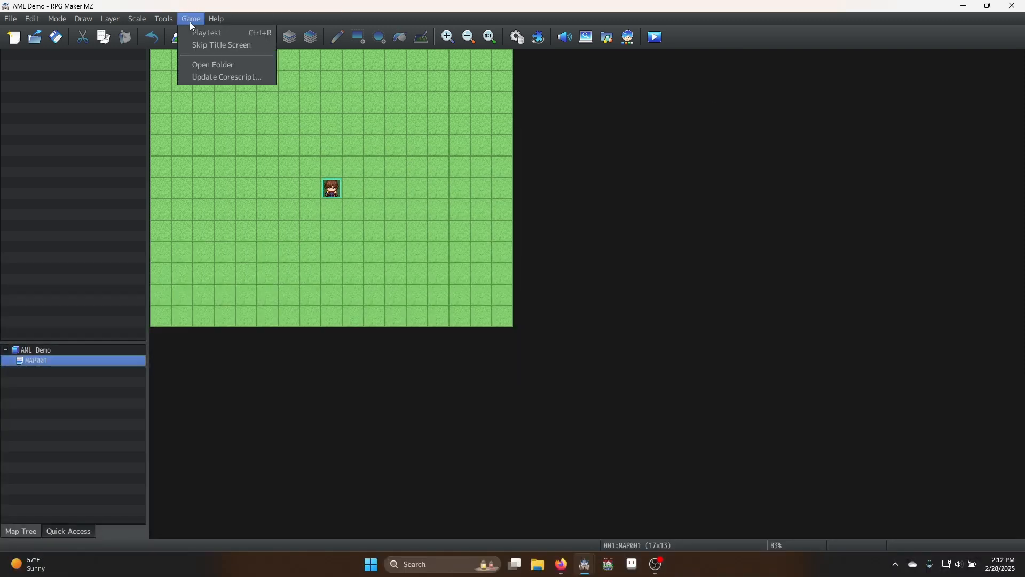
pyautogui.click(190, 20)
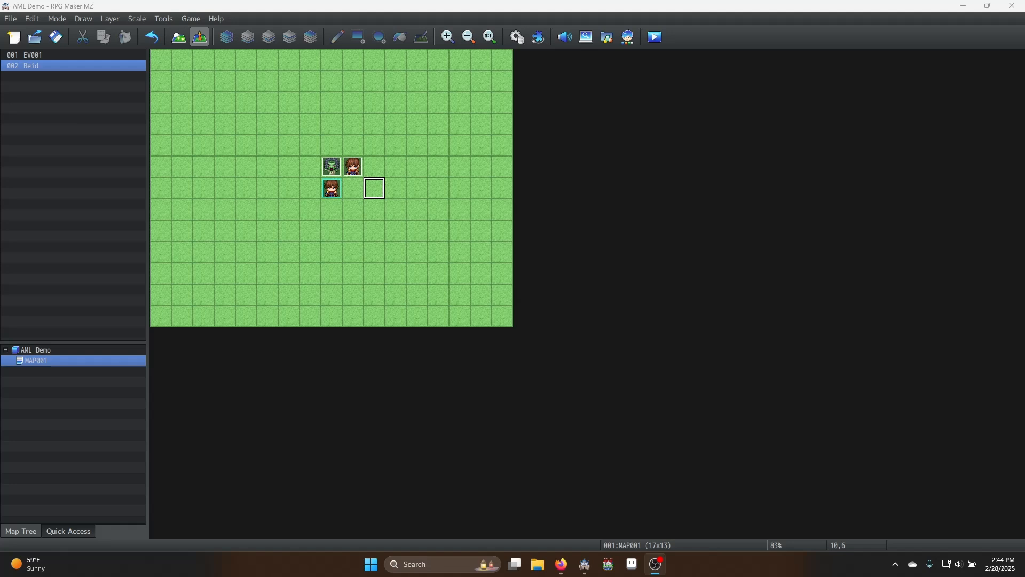
# Open the Plugin Manager, and through Steam browse RPG Maker MZ's installation folder to dlc > BasicResources > plugins
pyautogui.click(538, 37)
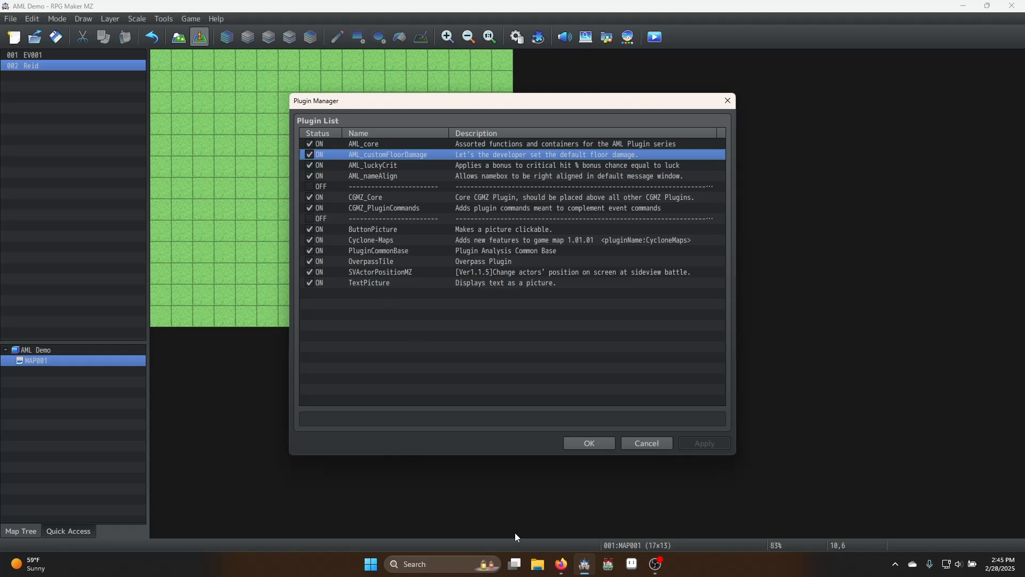
pyautogui.click(896, 564)
pyautogui.rightClick(939, 511)
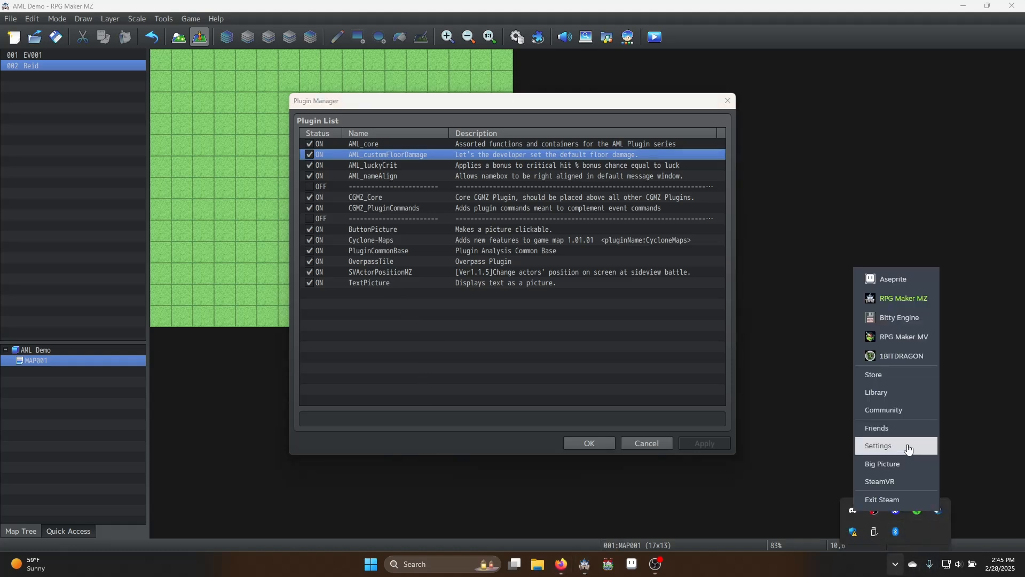
pyautogui.click(895, 395)
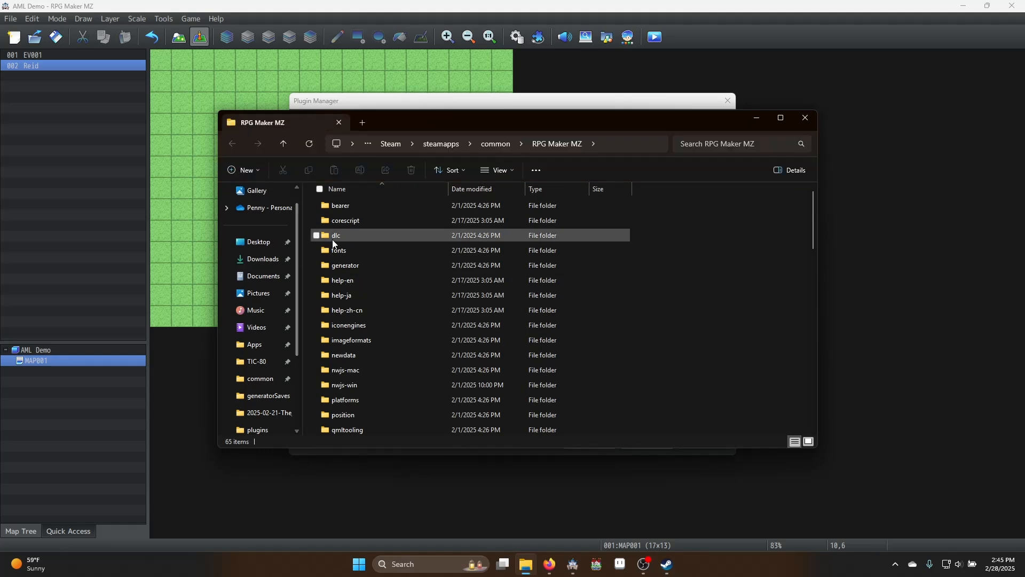
pyautogui.doubleClick(335, 235)
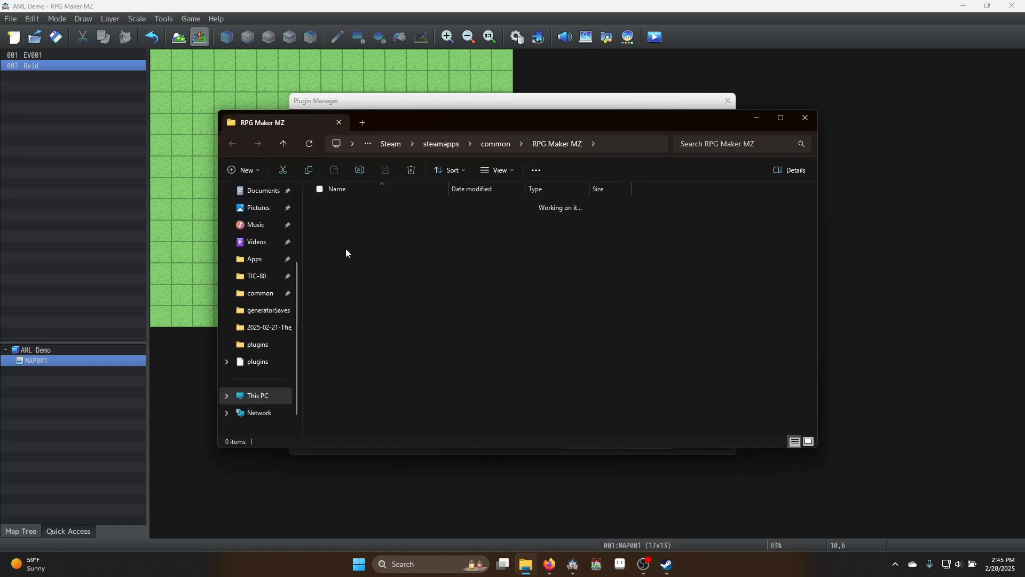
pyautogui.doubleClick(358, 246)
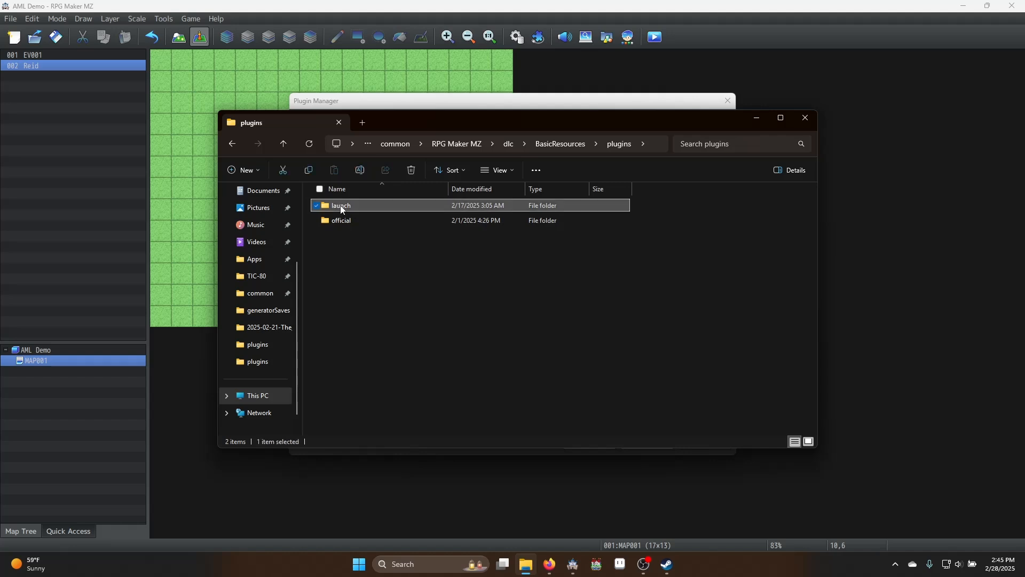
# Look through the launch and official plugin folders and close the file browser
pyautogui.doubleClick(337, 205)
pyautogui.click(234, 145)
pyautogui.doubleClick(341, 221)
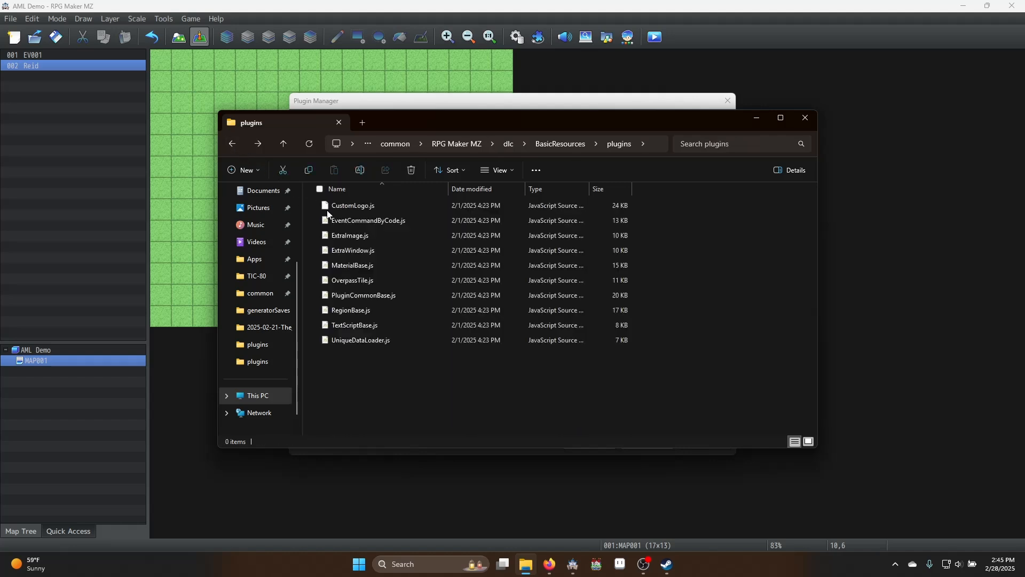
pyautogui.click(233, 145)
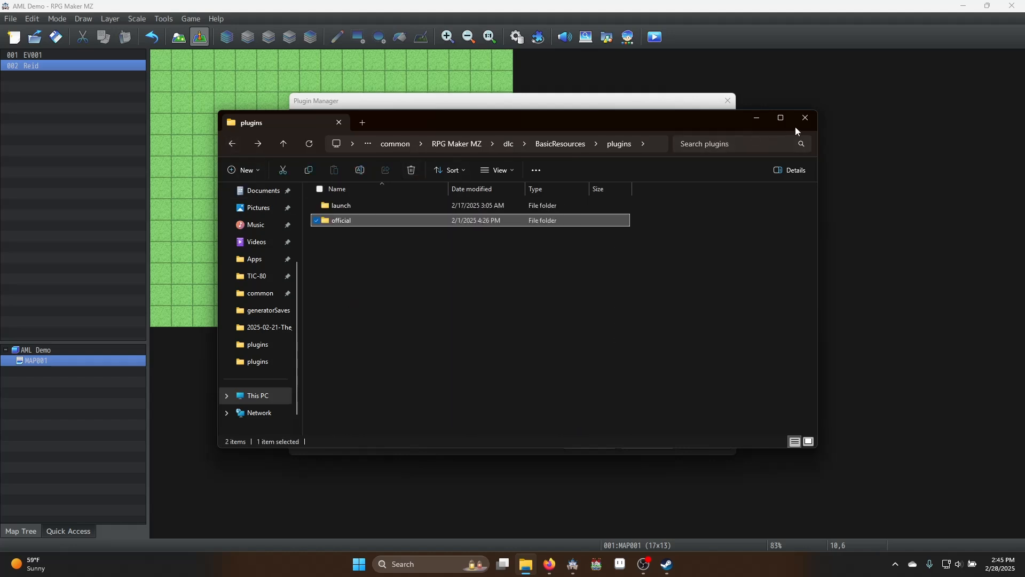
pyautogui.click(806, 118)
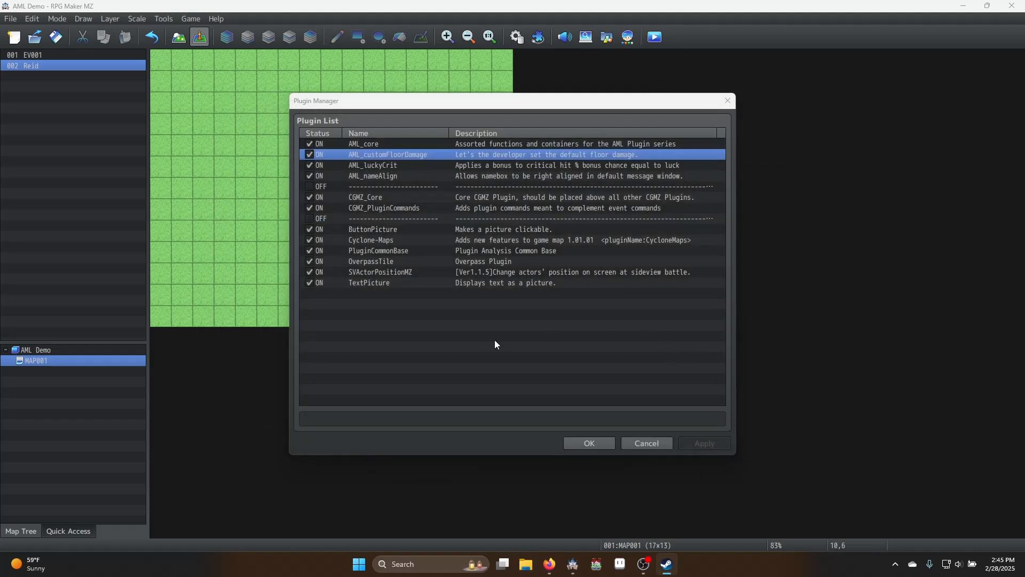
# View the plugin settings of the dashed separator entry below AML_nameAlign, accept them and close the Plugin Manager
pyautogui.click(422, 187)
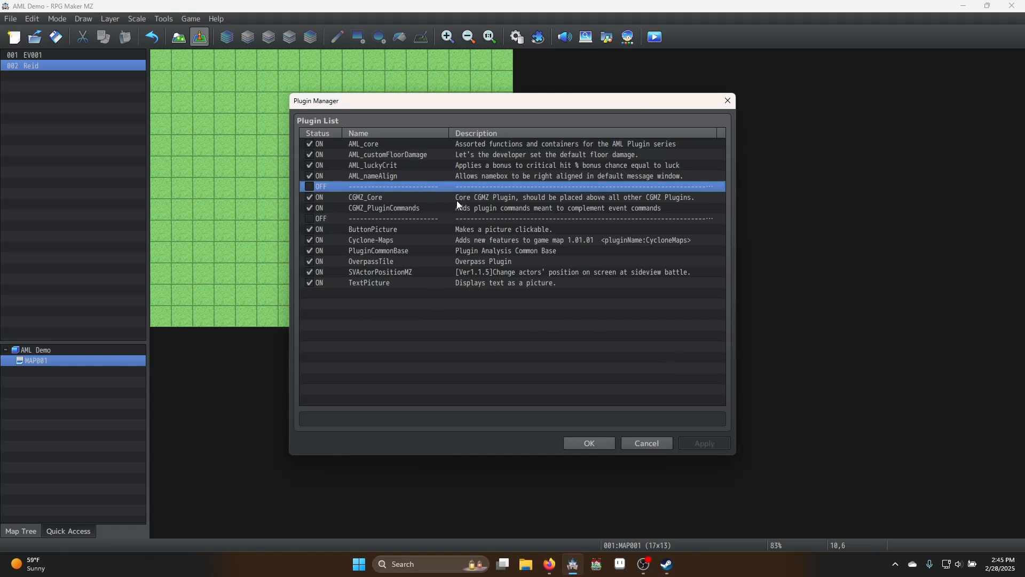
pyautogui.doubleClick(398, 186)
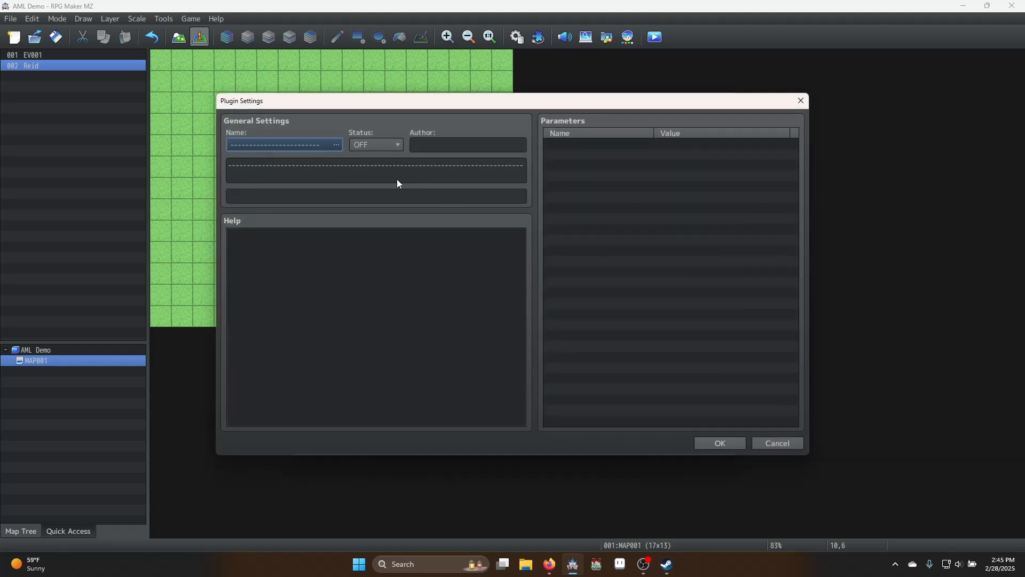
pyautogui.click(737, 444)
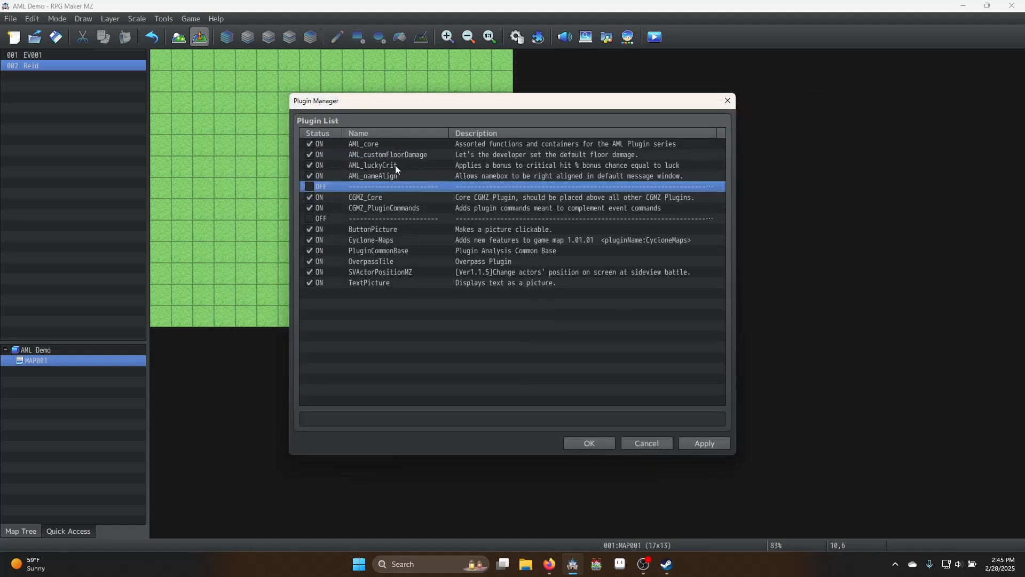
pyautogui.click(589, 444)
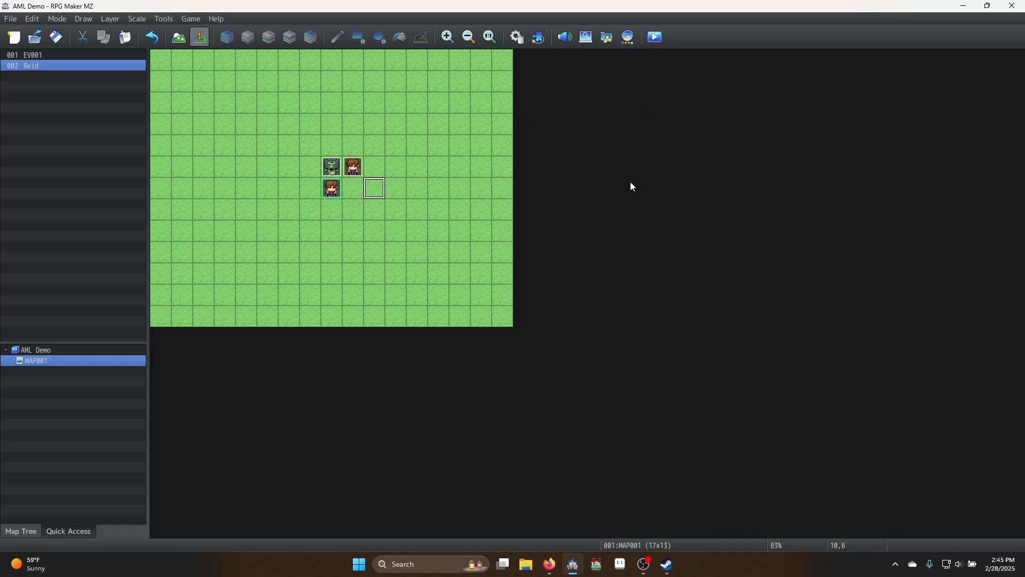
# Start a playtest and view switches 0011-0020 in the debug screen, then return to the map
pyautogui.hotkey('ctrl', 'r')
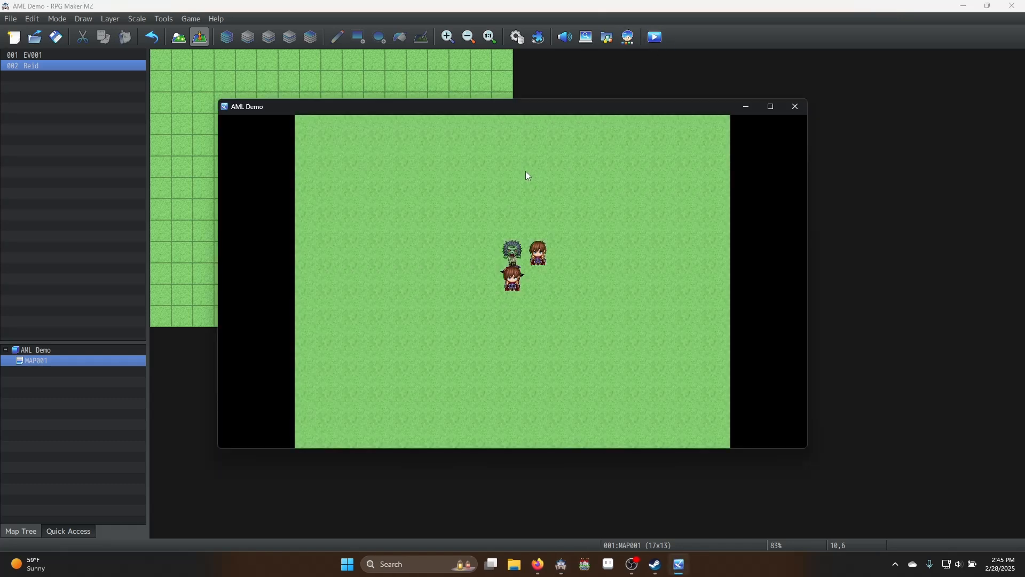
pyautogui.press('F9')
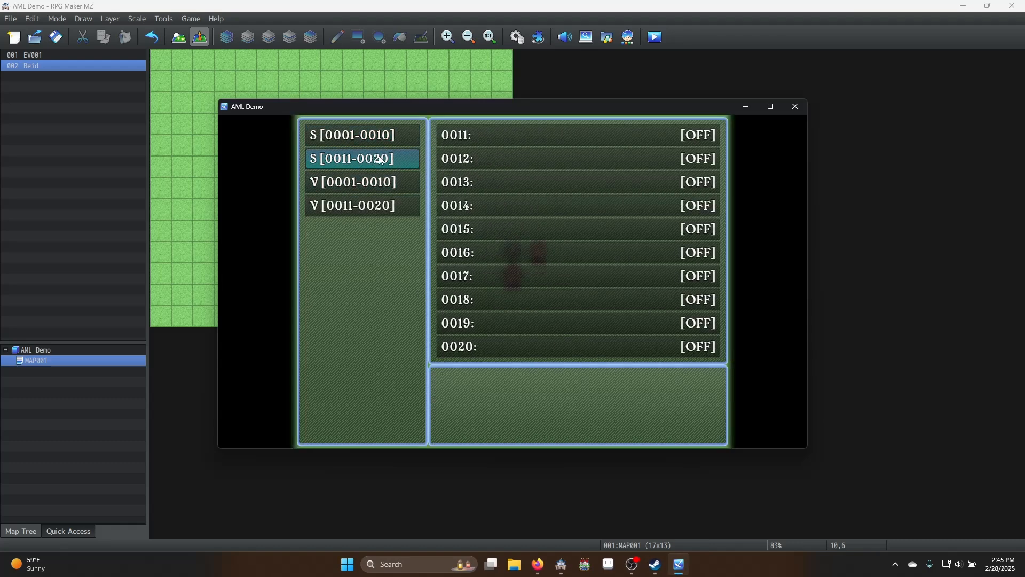
pyautogui.press('Escape')
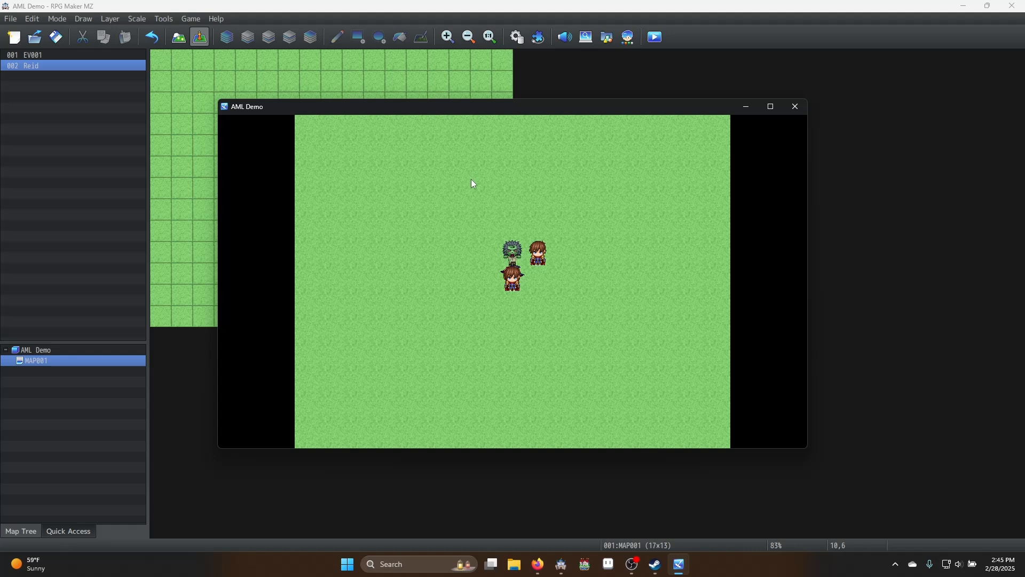
# Inspect the playtest's DevTools console and close it
pyautogui.press('F12')
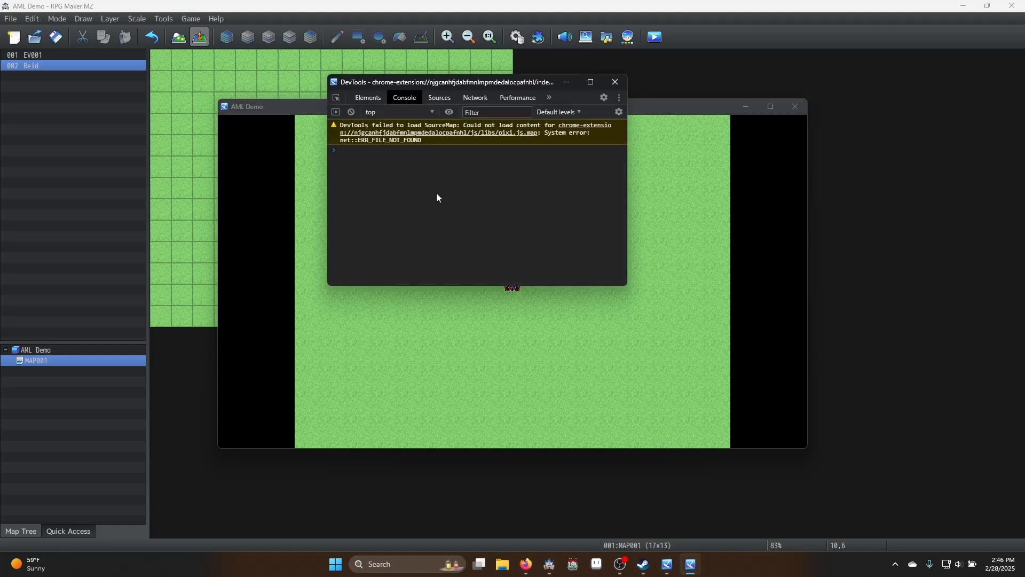
pyautogui.click(457, 150)
pyautogui.click(616, 85)
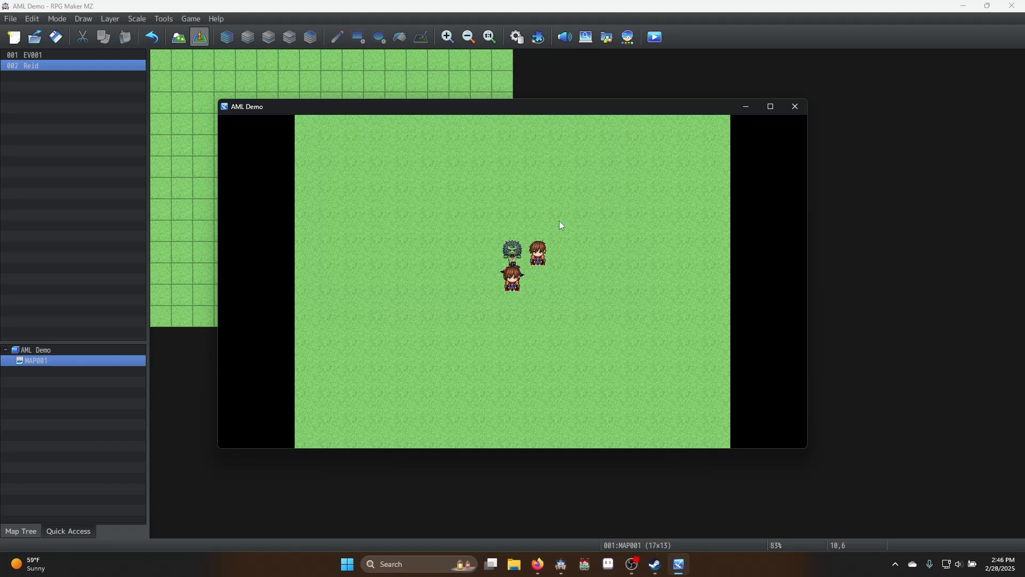
# View the party menu briefly and walk the party around the two events on the map
pyautogui.press('Escape')
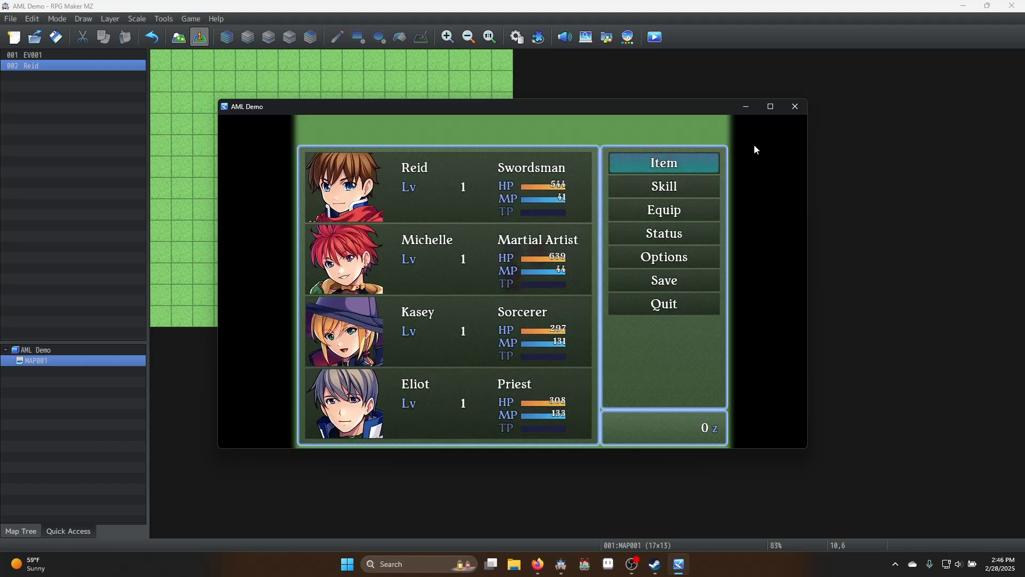
pyautogui.press('Escape')
pyautogui.press('Right')
pyautogui.press('Left')
pyautogui.press('Up')
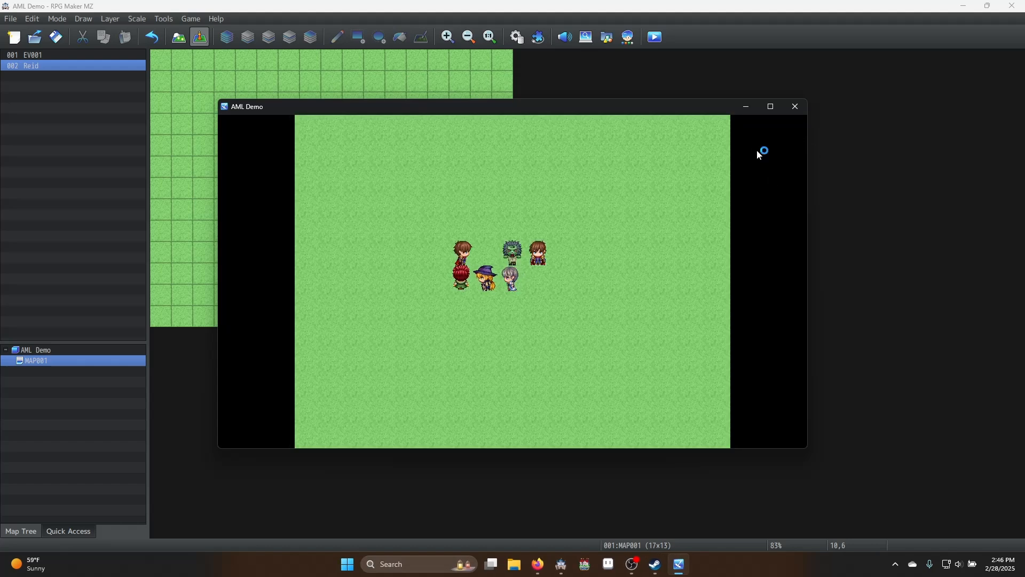
pyautogui.press('Left')
pyautogui.press('Right')
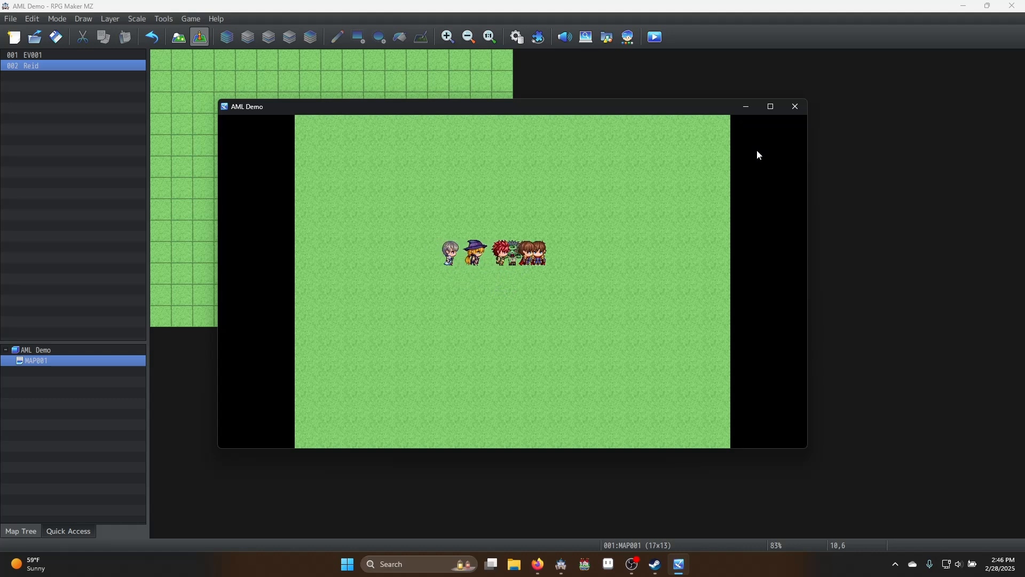
pyautogui.press('Down')
pyautogui.press('Left')
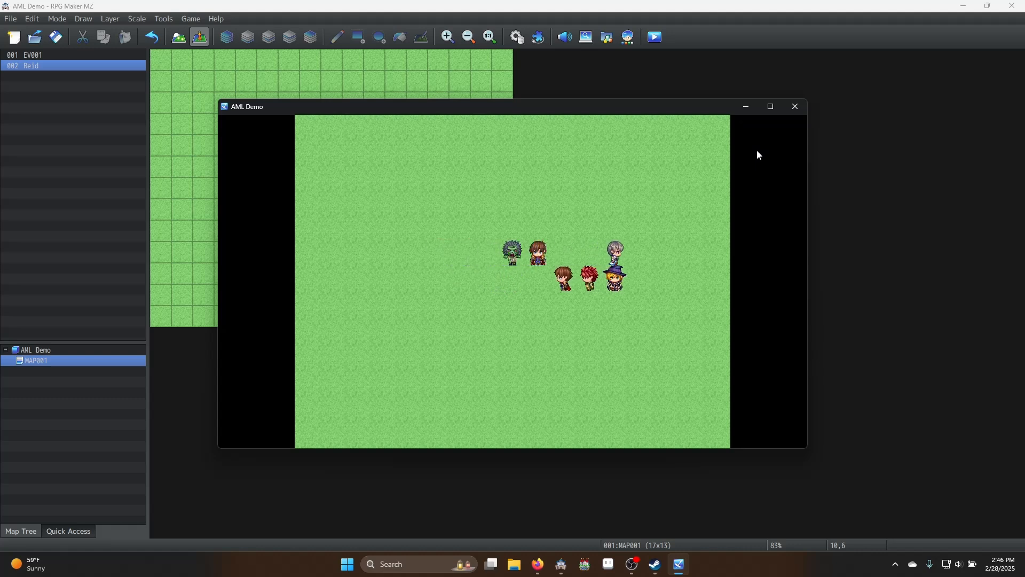
pyautogui.press('Up')
pyautogui.press('Left')
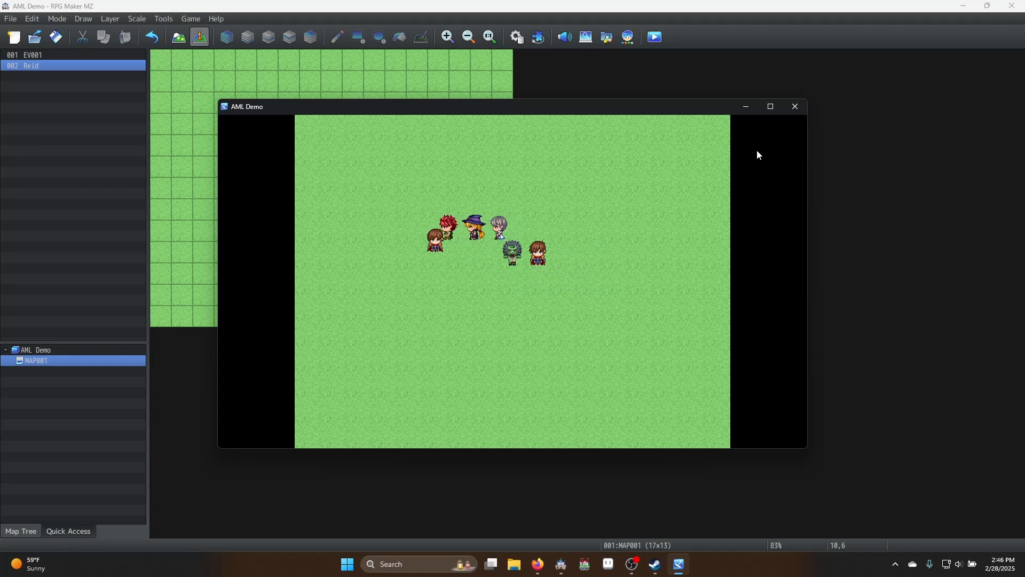
# Walk the party to the tile directly below the Reid event and play through its dialogue
pyautogui.press('Down')
pyautogui.press('Right')
pyautogui.press('Right')
pyautogui.press('Up')
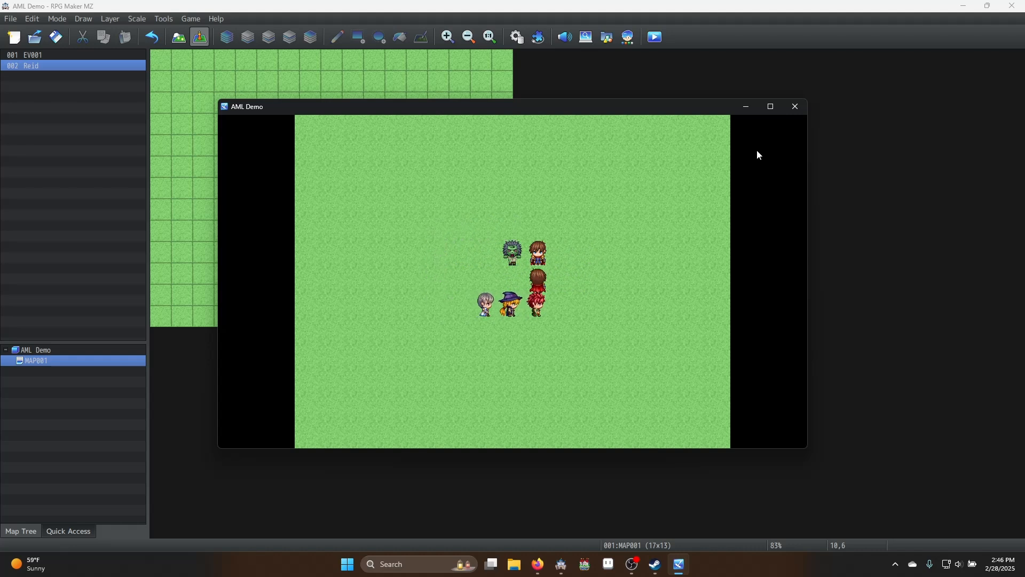
pyautogui.press('Return')
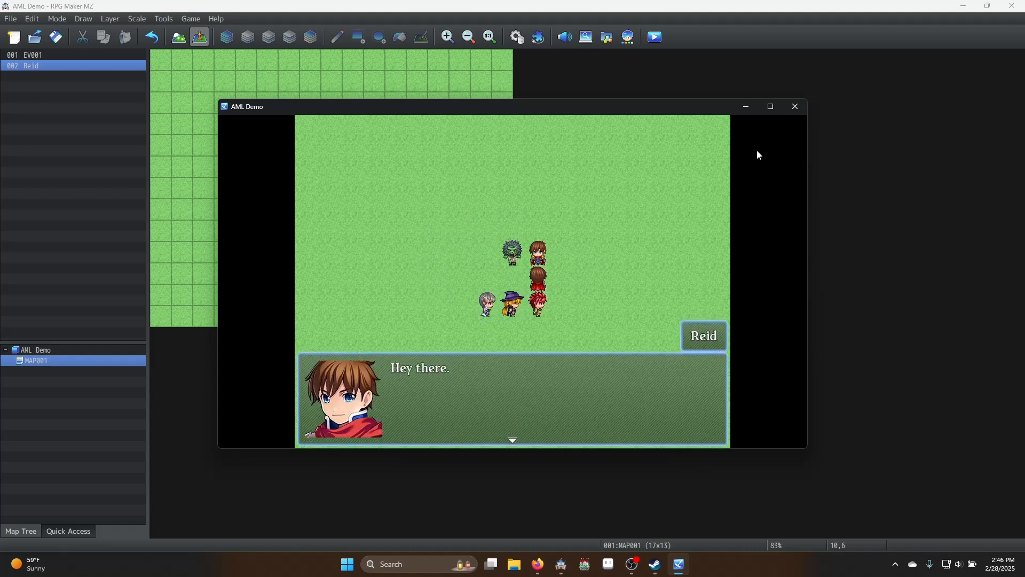
pyautogui.press('Return')
# Walk the party around the green character's event and close the playtest
pyautogui.press('Left')
pyautogui.press('Up')
pyautogui.press('Up')
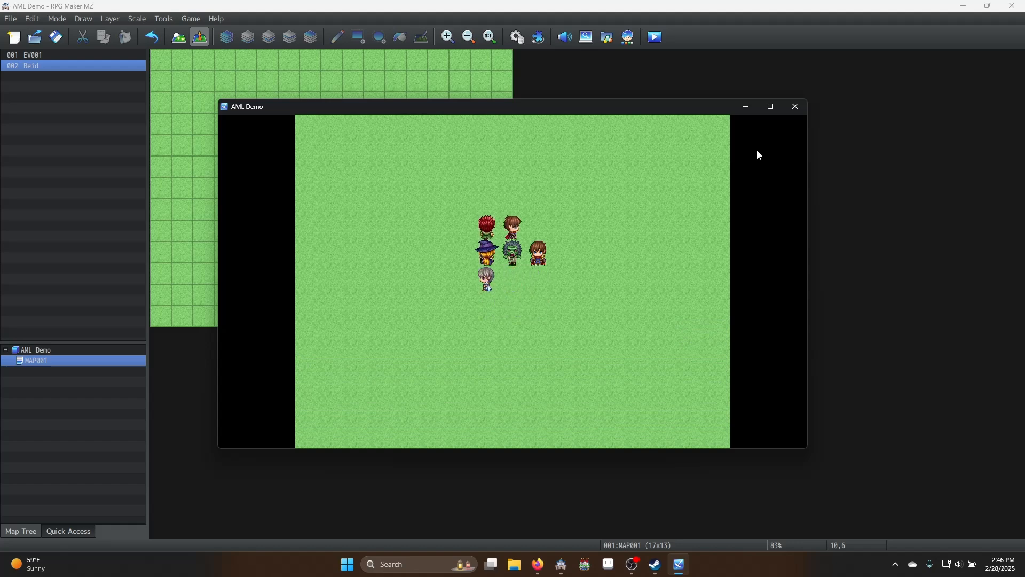
pyautogui.click(796, 107)
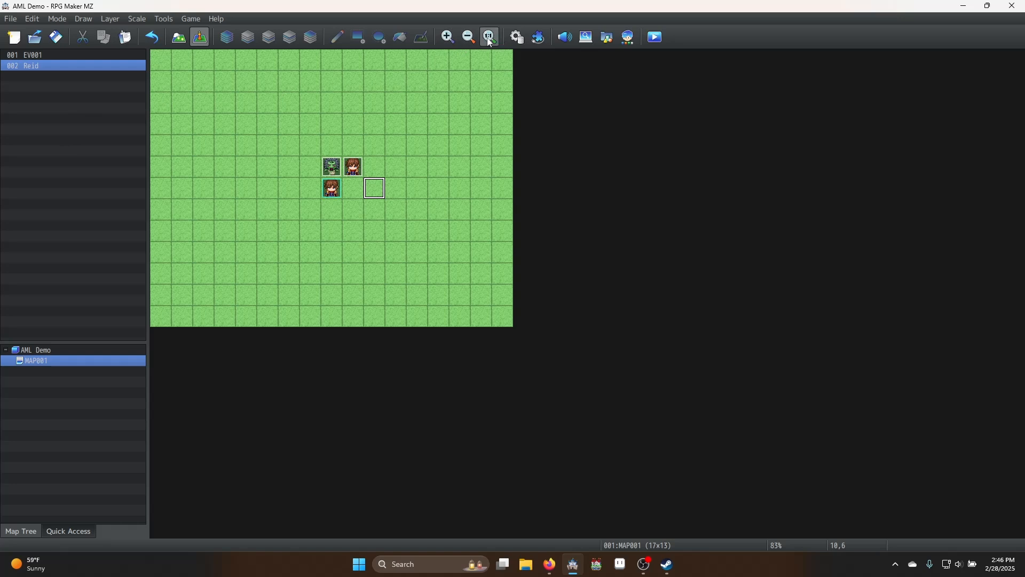
# Zoom the MAP001 editing view in to 100%
pyautogui.click(455, 43)
pyautogui.click(455, 43)
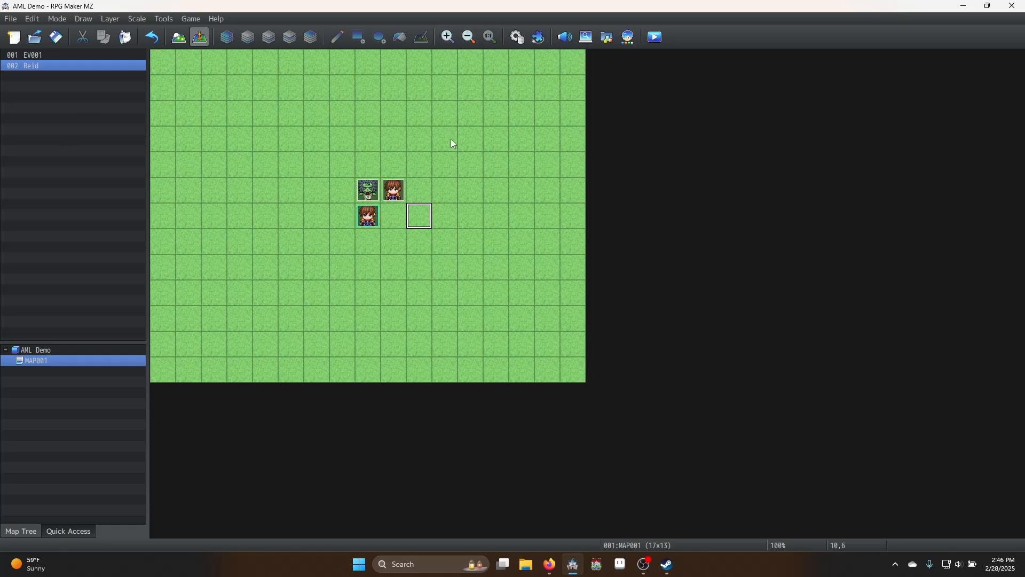
# Look briefly at the project's database and plugin manager, closing each one without changes
pyautogui.keyDown('ctrl'); pyautogui.scroll(-2, 453, 143); pyautogui.keyUp('ctrl')
pyautogui.keyDown('ctrl'); pyautogui.scroll(2, 483, 52); pyautogui.keyUp('ctrl')
pyautogui.click(517, 37)
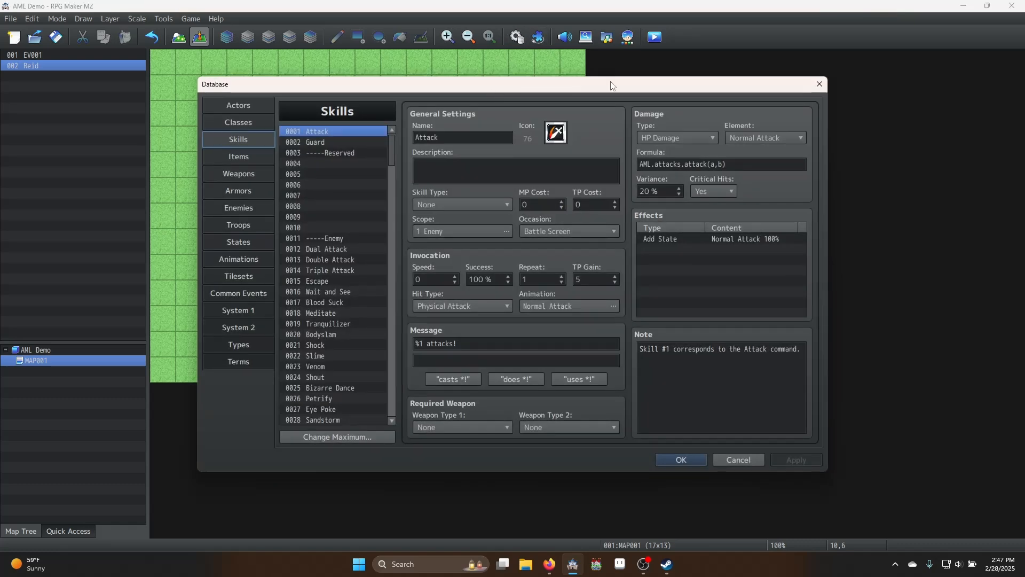
pyautogui.click(820, 84)
pyautogui.click(539, 37)
pyautogui.click(727, 101)
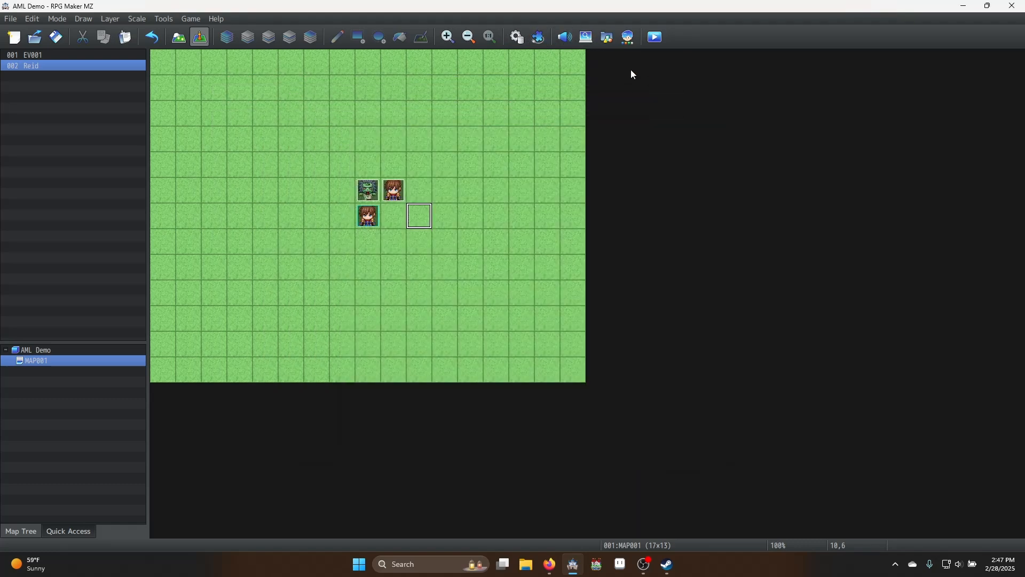
# View the Sound Test, Event Searcher, Resource Manager and Character Generator one after another, closing each without changes
pyautogui.click(566, 38)
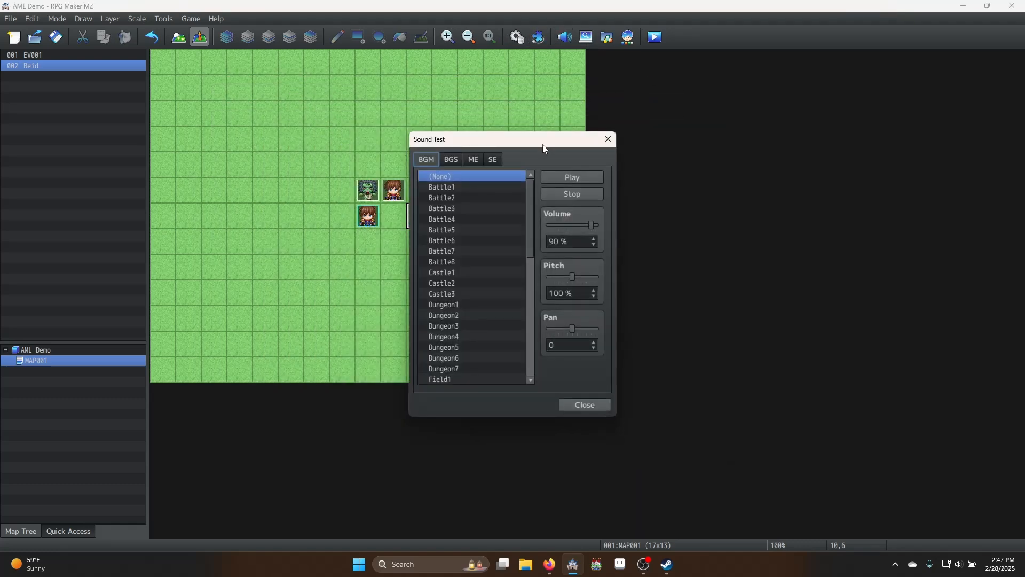
pyautogui.click(607, 138)
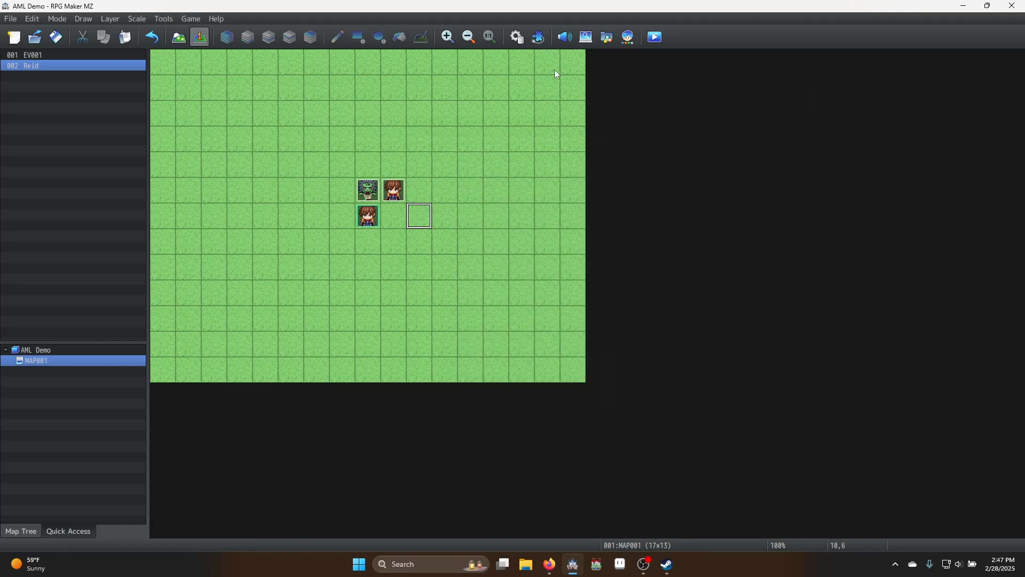
pyautogui.click(586, 37)
pyautogui.click(662, 109)
pyautogui.click(606, 40)
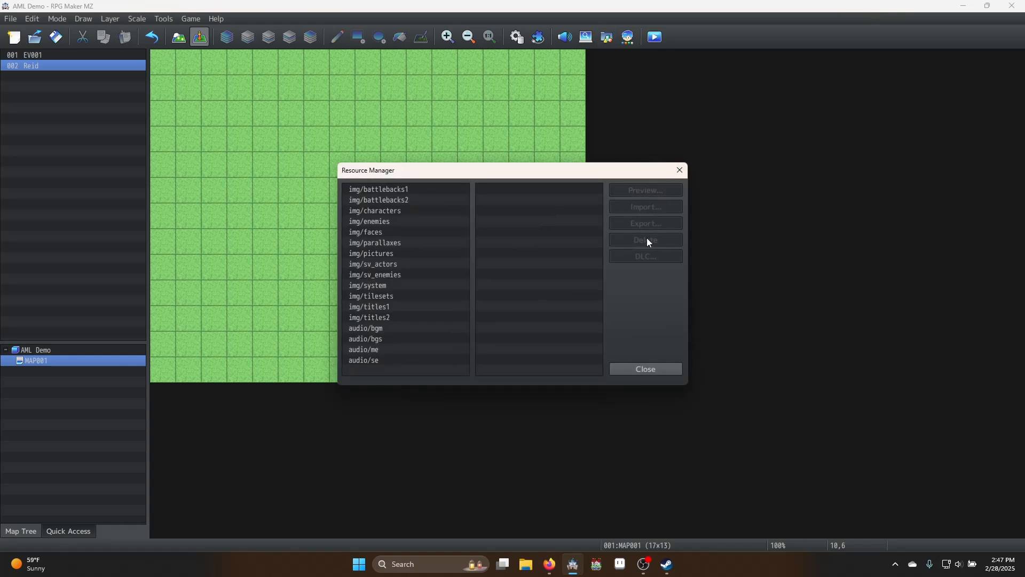
pyautogui.click(680, 170)
pyautogui.click(633, 42)
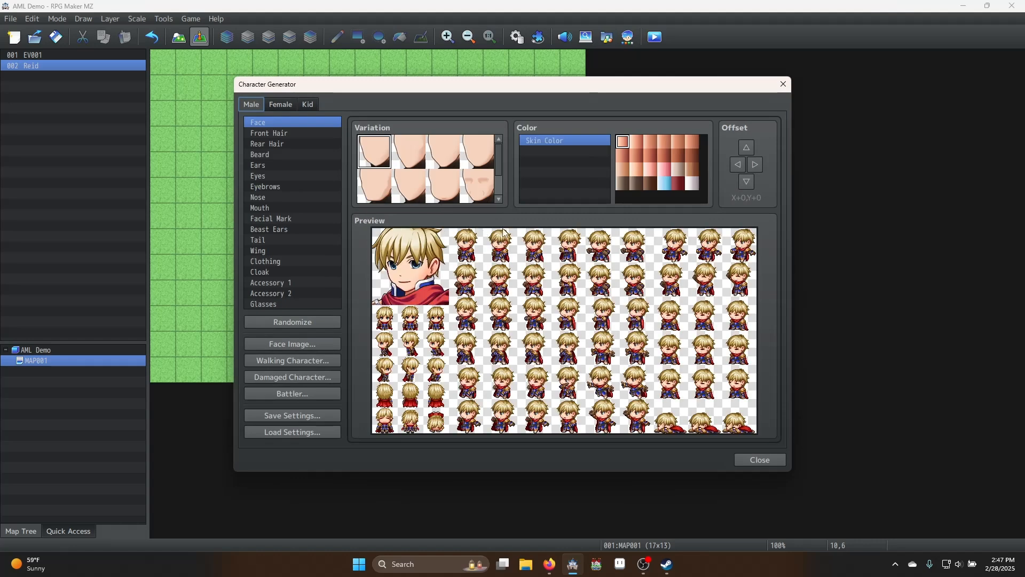
pyautogui.click(784, 84)
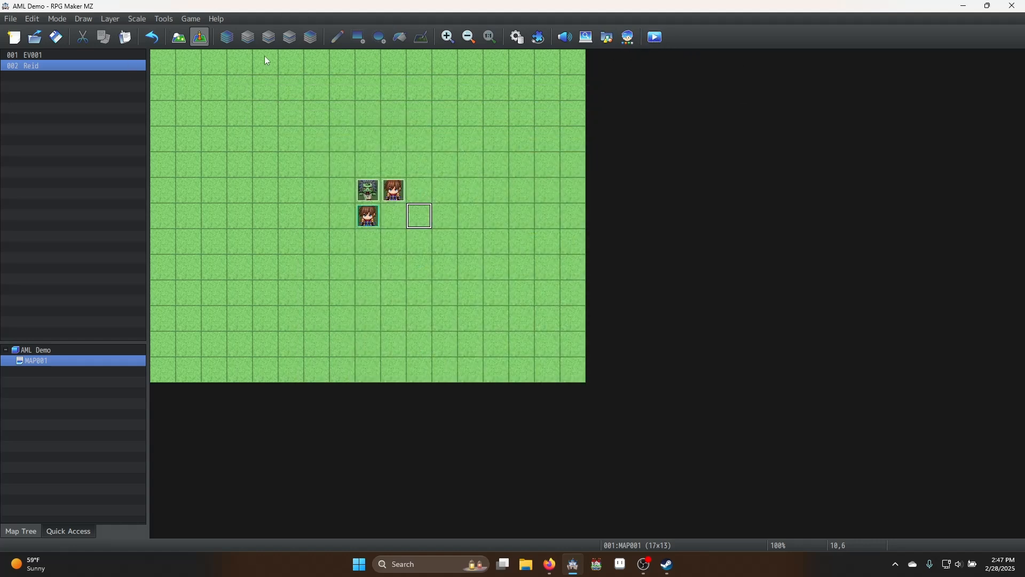
# Switch MAP001 to map editing mode, try out the ellipse, flood fill and shadow pen tools, and finish on the pencil
pyautogui.click(179, 40)
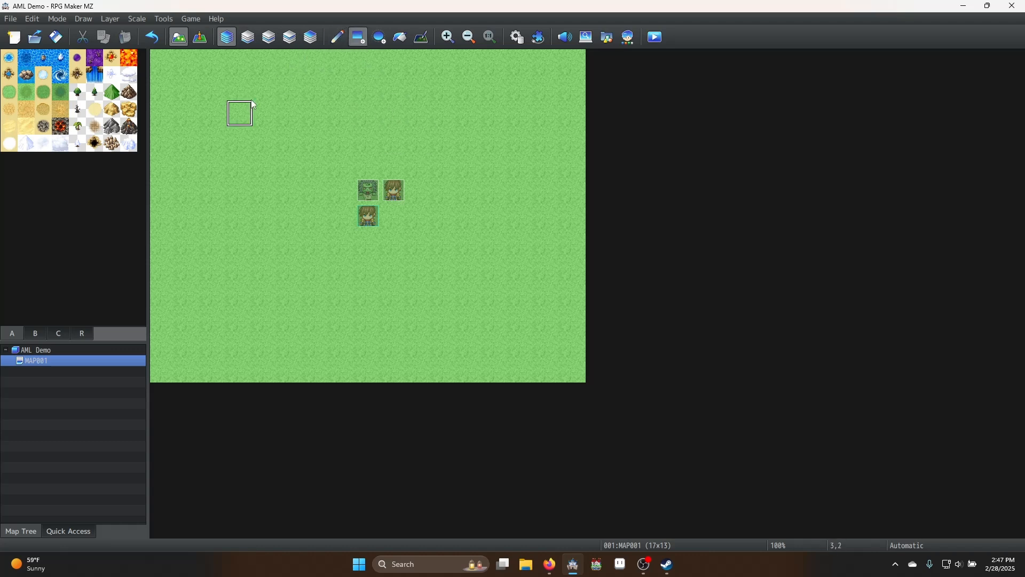
pyautogui.click(379, 37)
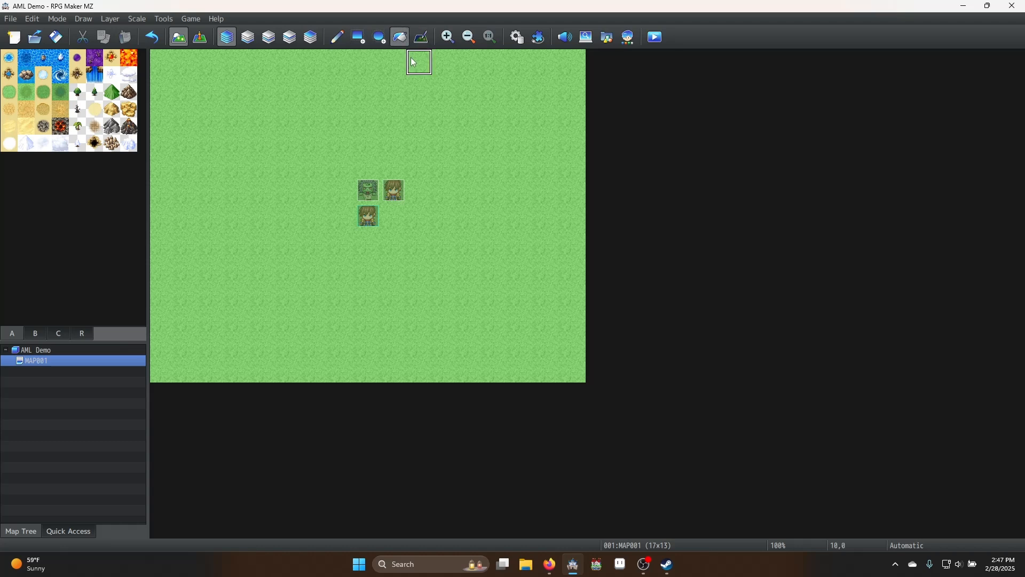
pyautogui.click(402, 38)
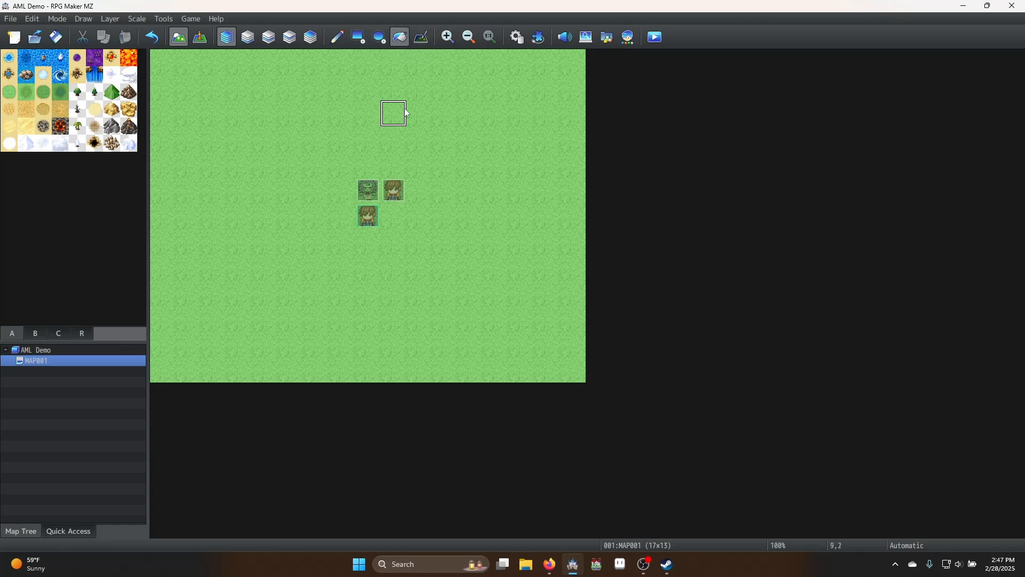
pyautogui.click(421, 37)
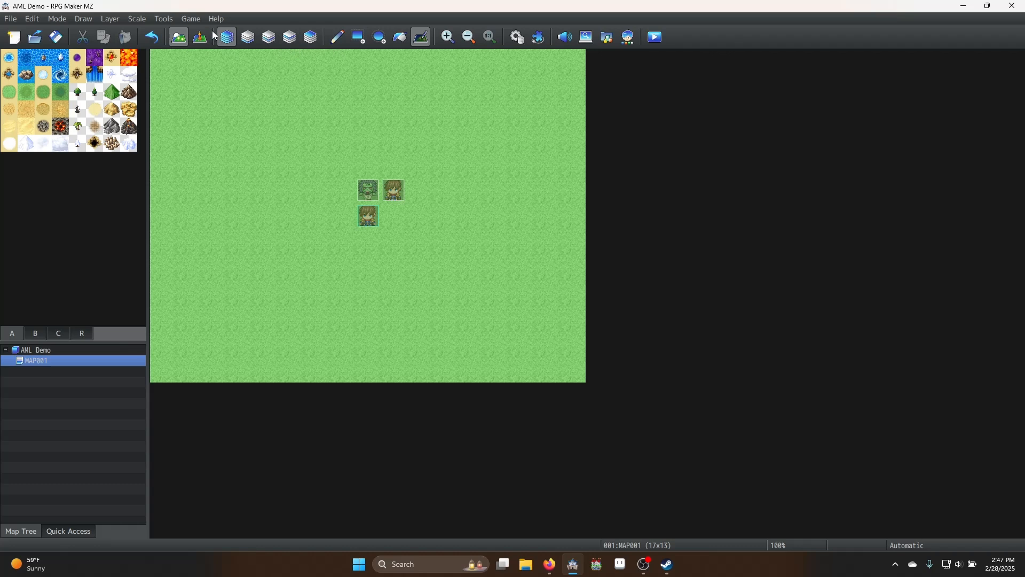
pyautogui.click(338, 37)
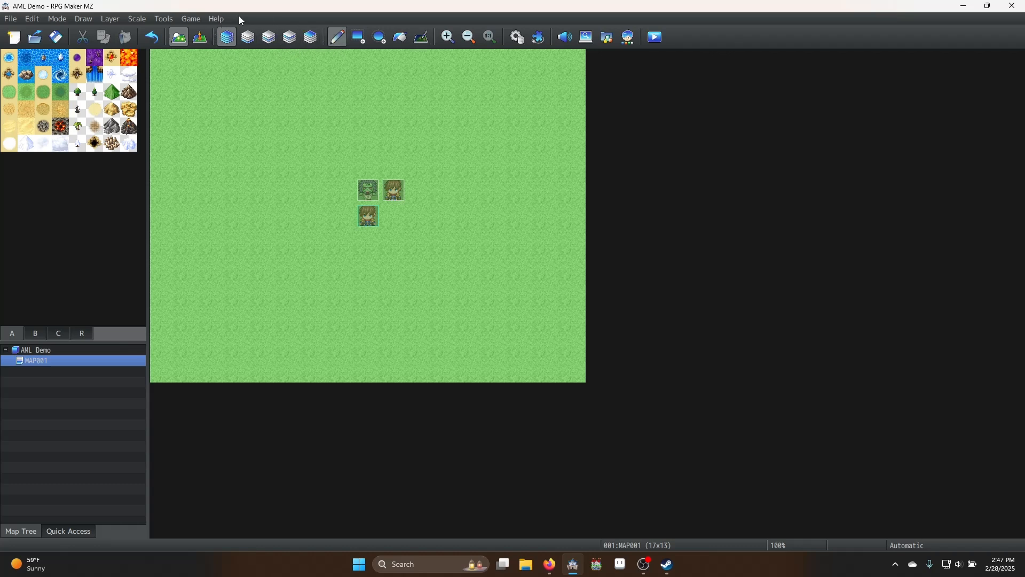
# View the AMLDemo project folder in the file explorer and close its window
pyautogui.click(220, 21)
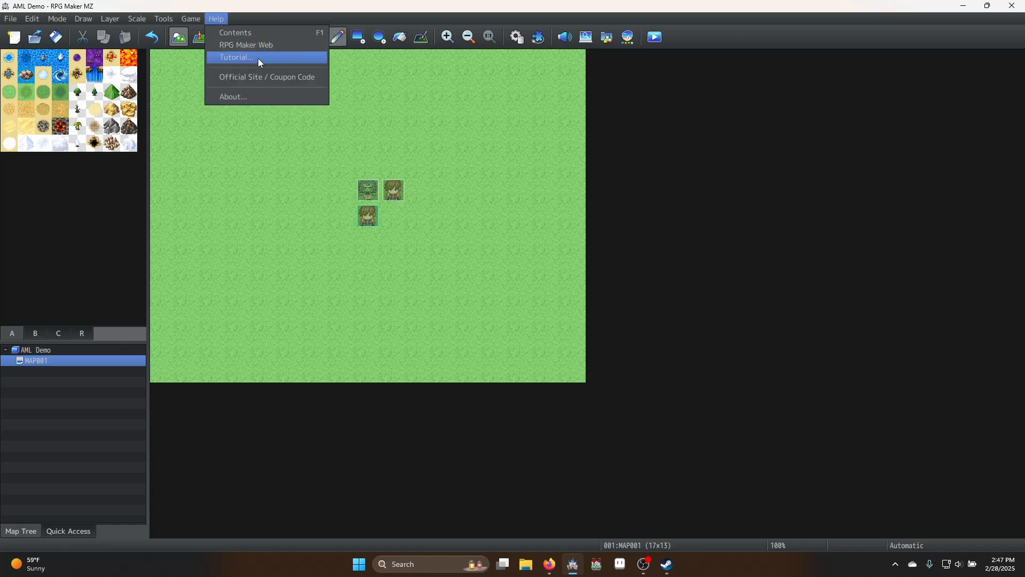
pyautogui.moveTo(190, 19)
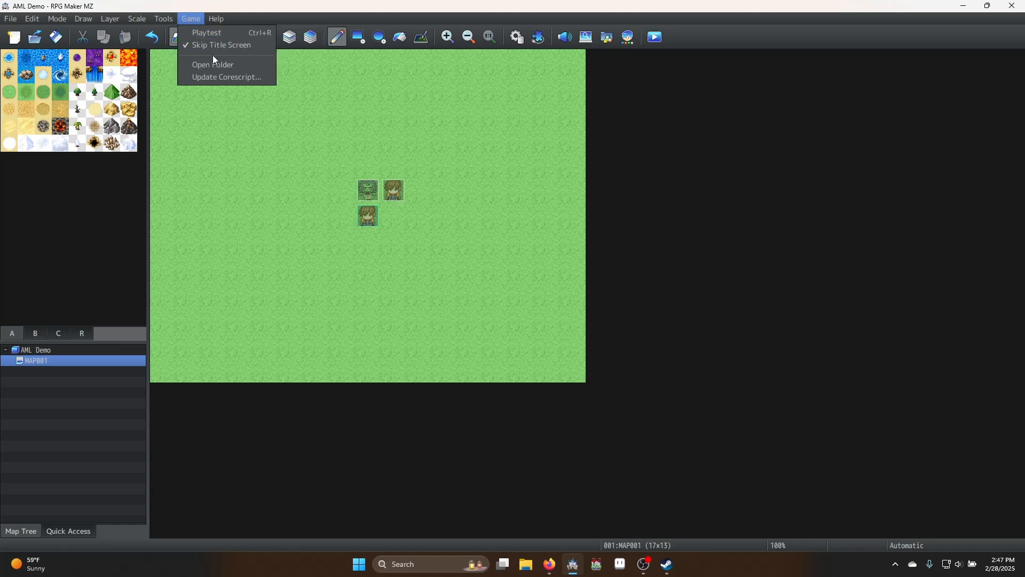
pyautogui.click(230, 65)
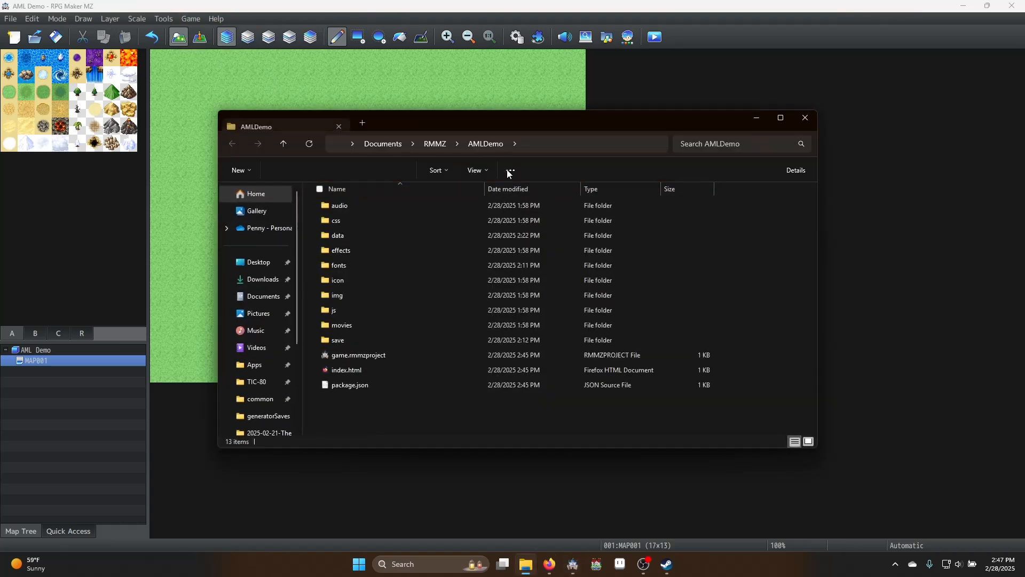
pyautogui.click(808, 123)
# Examine the versions offered for overwriting in the Corescript Updater and leave it without updating
pyautogui.click(193, 19)
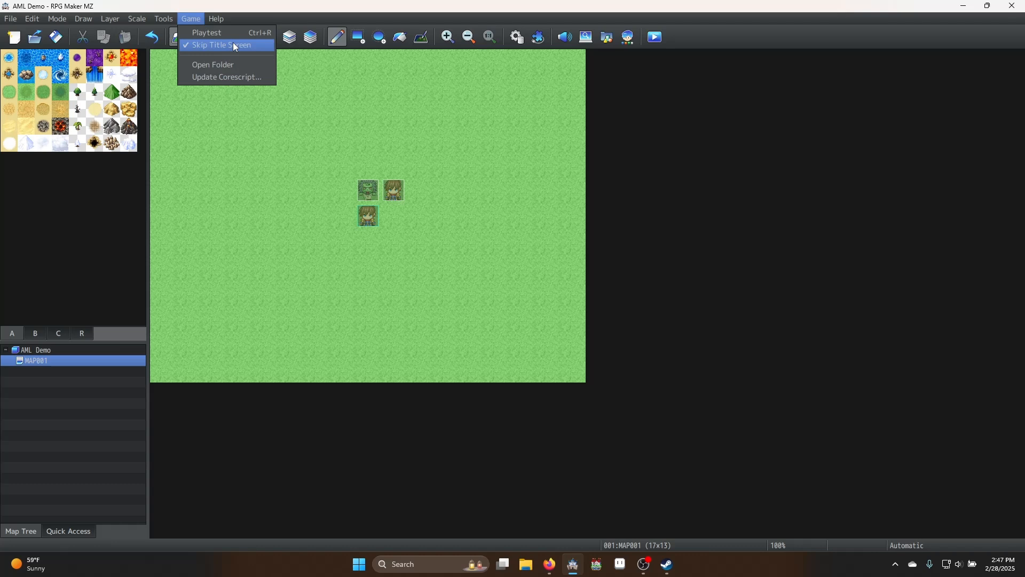
pyautogui.click(231, 47)
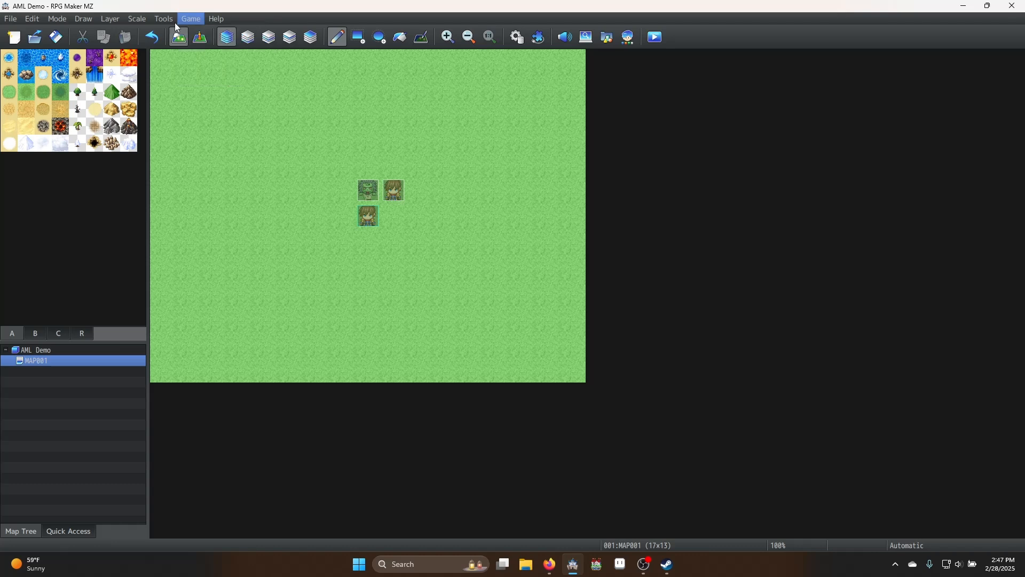
pyautogui.click(167, 20)
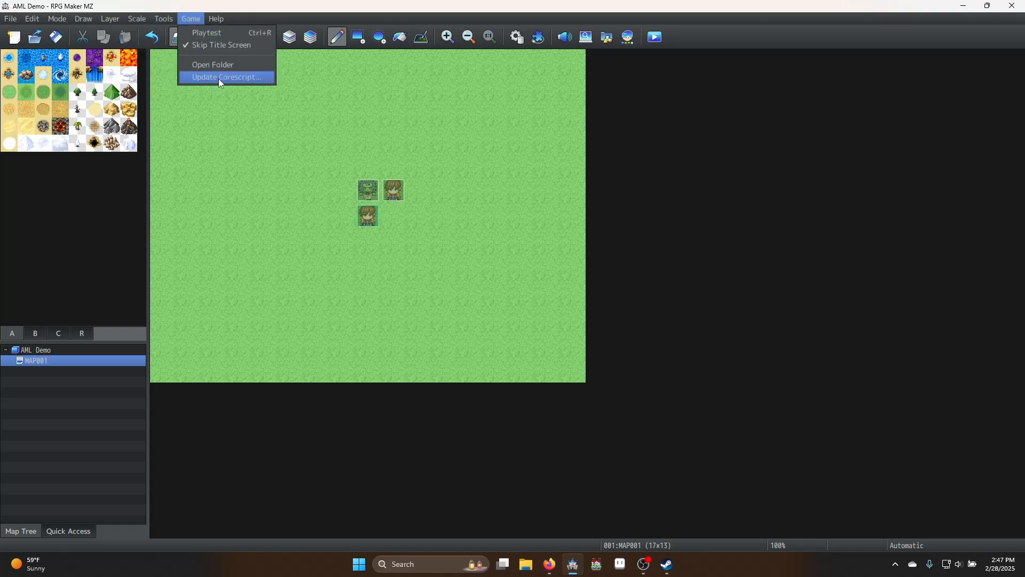
pyautogui.click(219, 78)
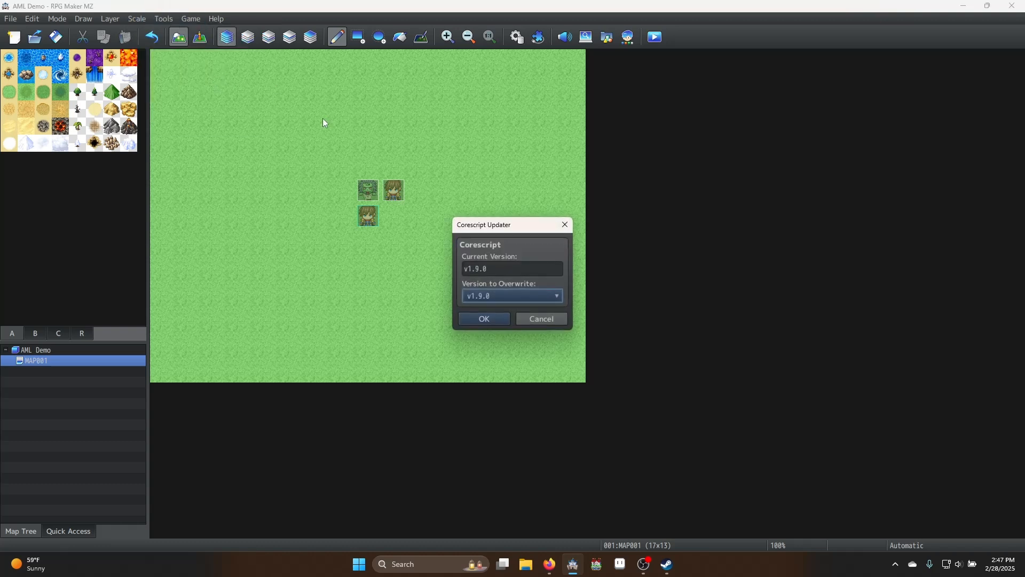
pyautogui.click(496, 296)
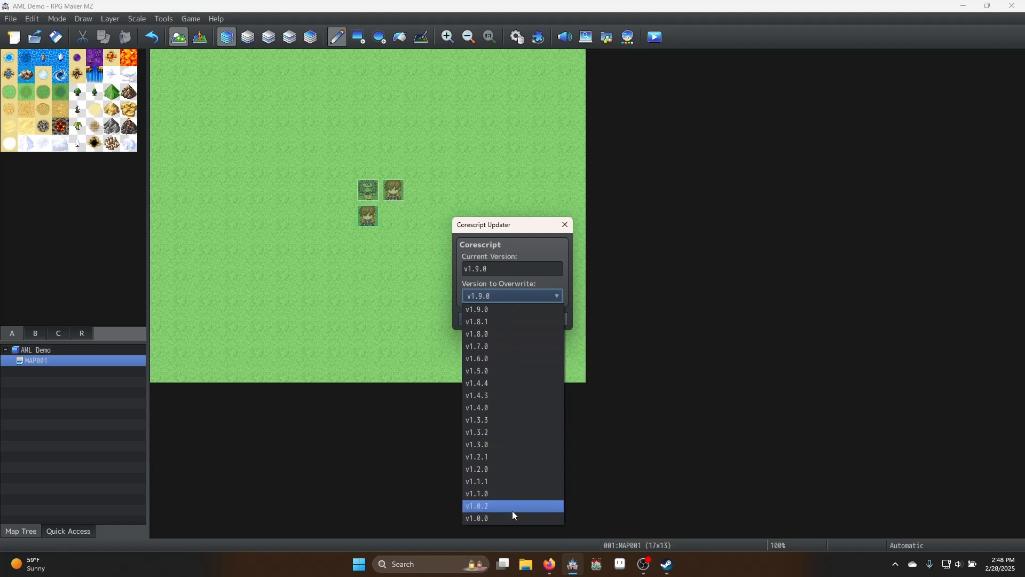
pyautogui.click(515, 247)
pyautogui.click(560, 319)
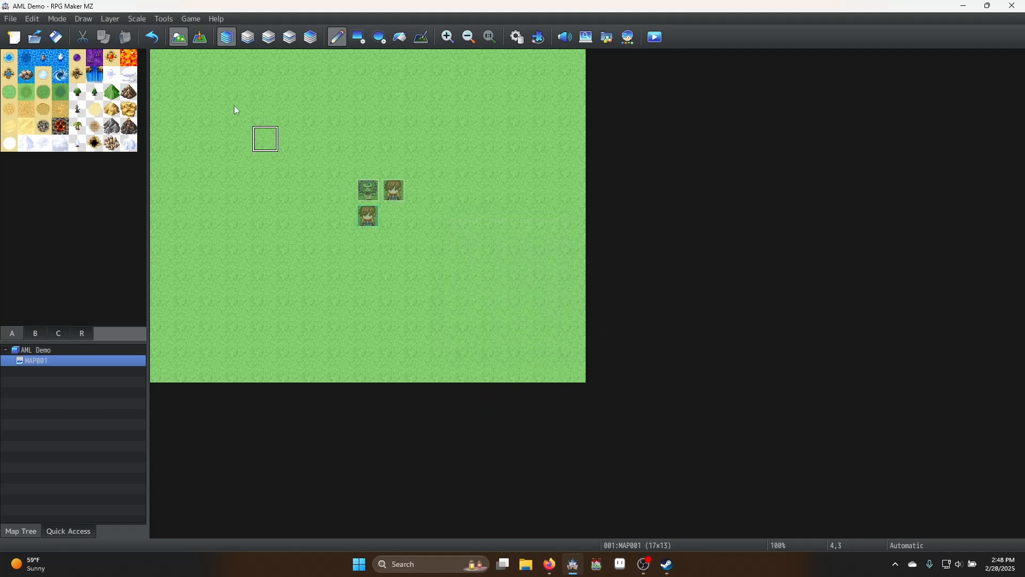
pyautogui.click(191, 19)
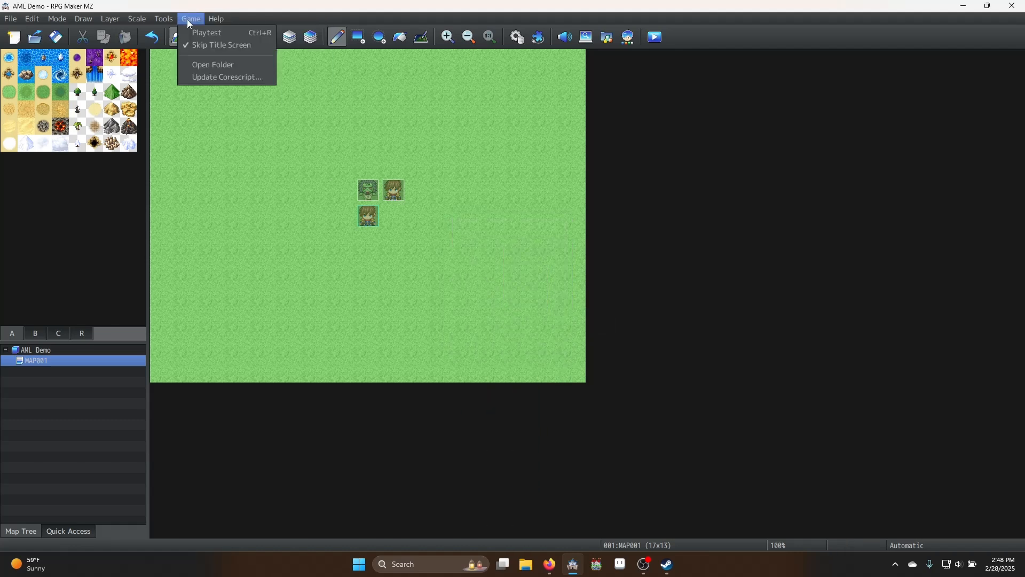
pyautogui.moveTo(143, 22)
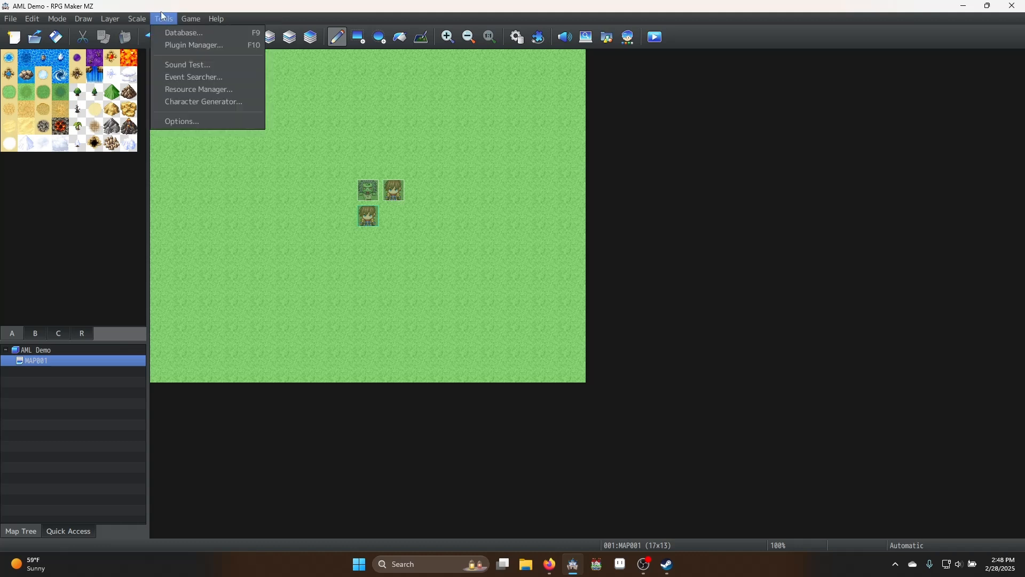
pyautogui.click(131, 21)
pyautogui.click(117, 23)
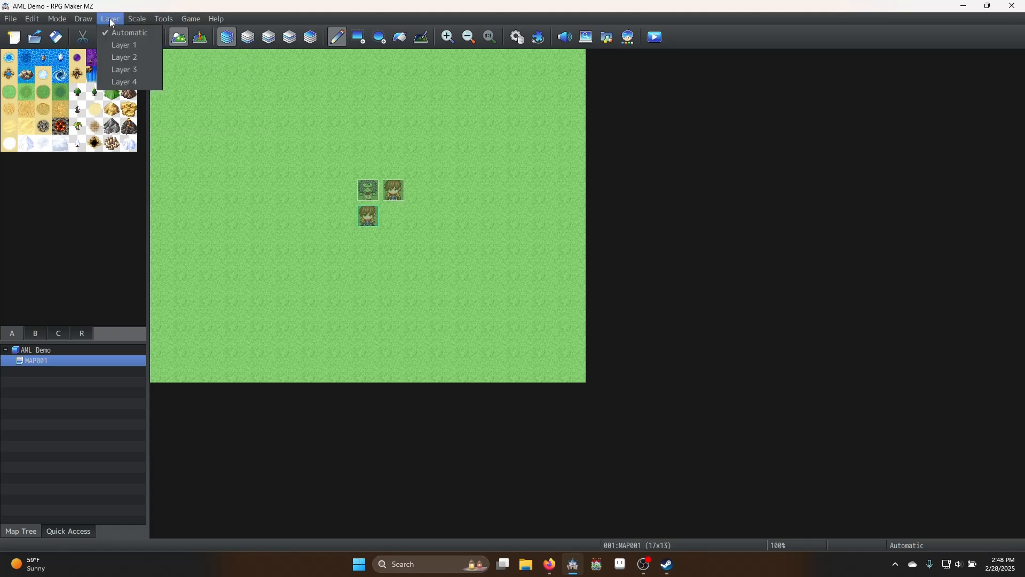
pyautogui.moveTo(63, 23)
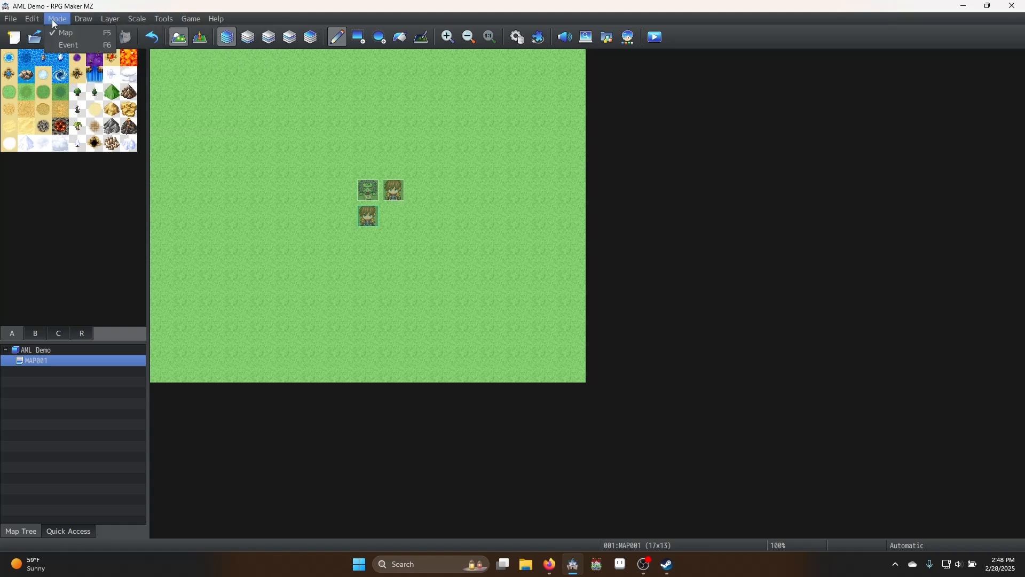
pyautogui.click(19, 21)
pyautogui.click(17, 21)
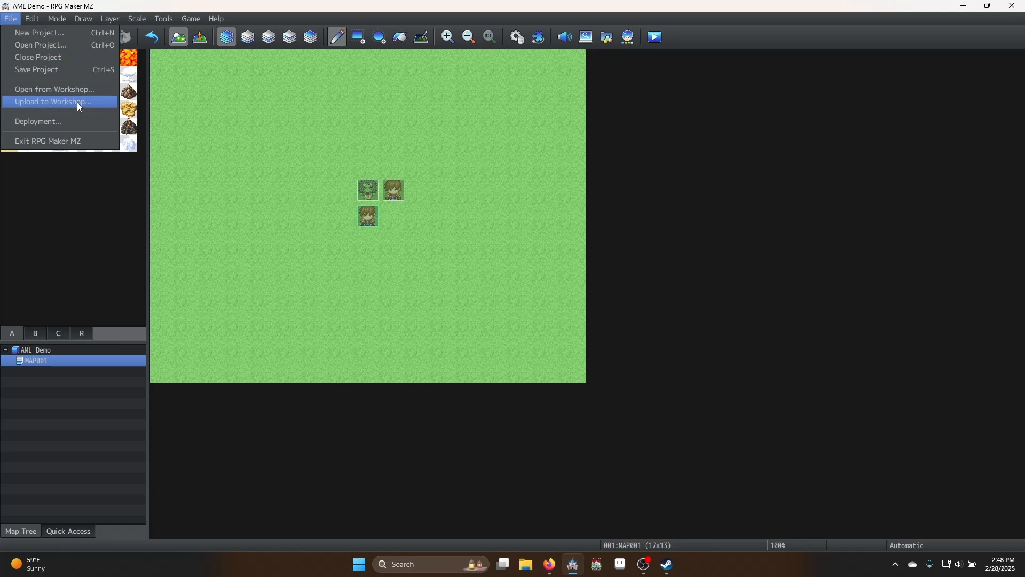
pyautogui.click(332, 114)
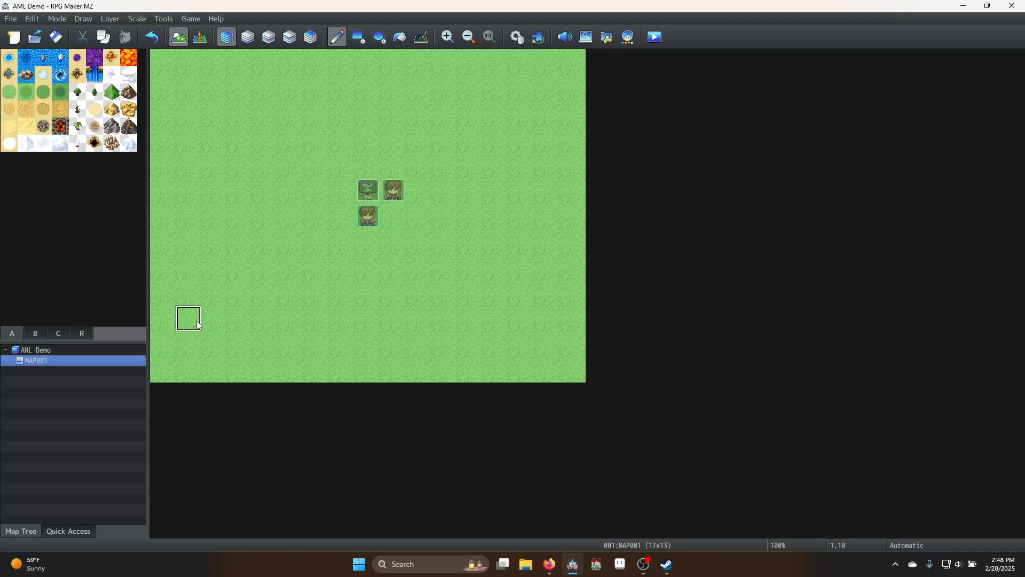
# Set MAP001's width to 23 tiles and flood-fill the new blank area with grass
pyautogui.press('space')
pyautogui.moveTo(409, 182); pyautogui.dragTo(466, 190)
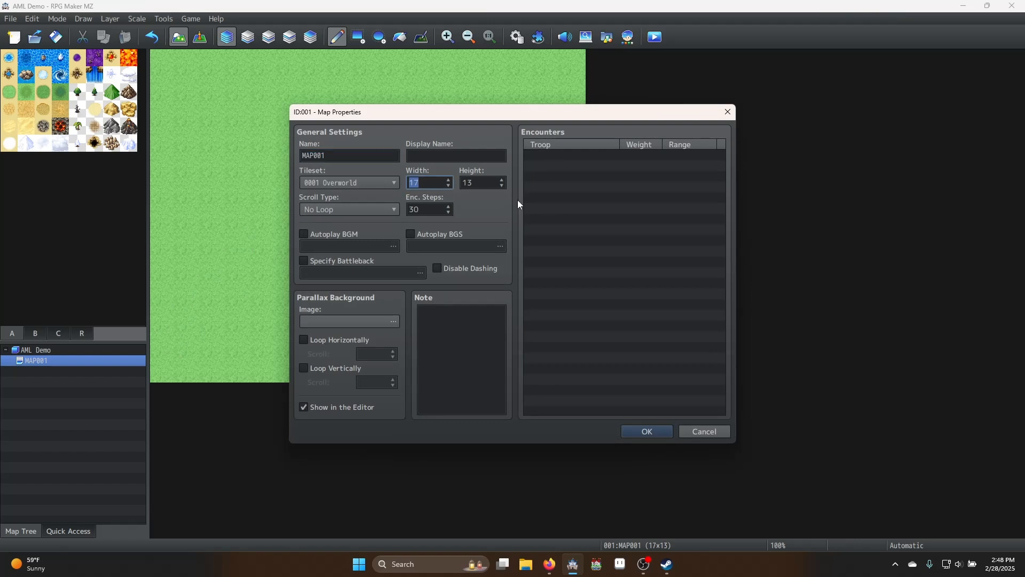
pyautogui.write('23')
pyautogui.click(647, 430)
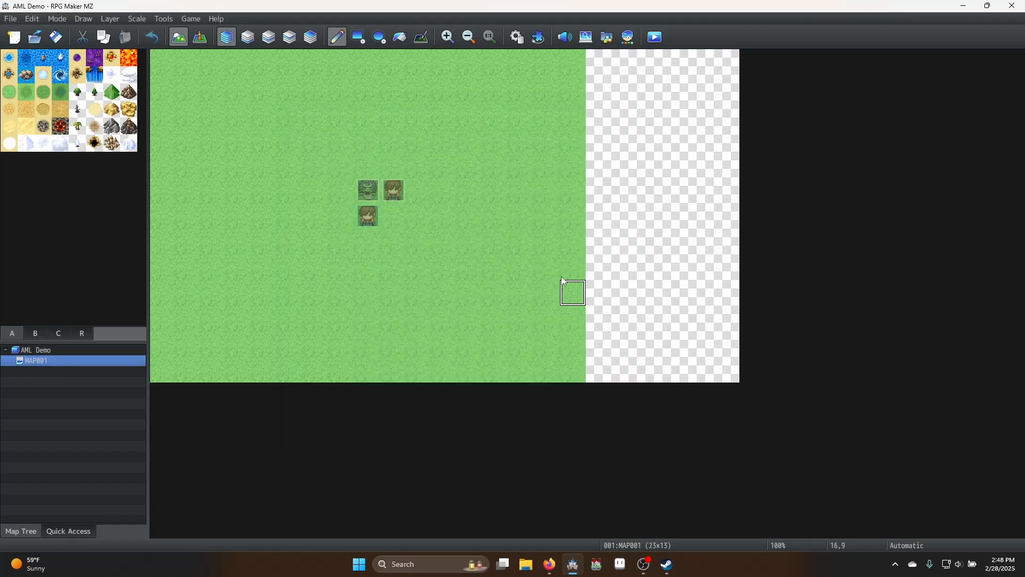
pyautogui.click(402, 38)
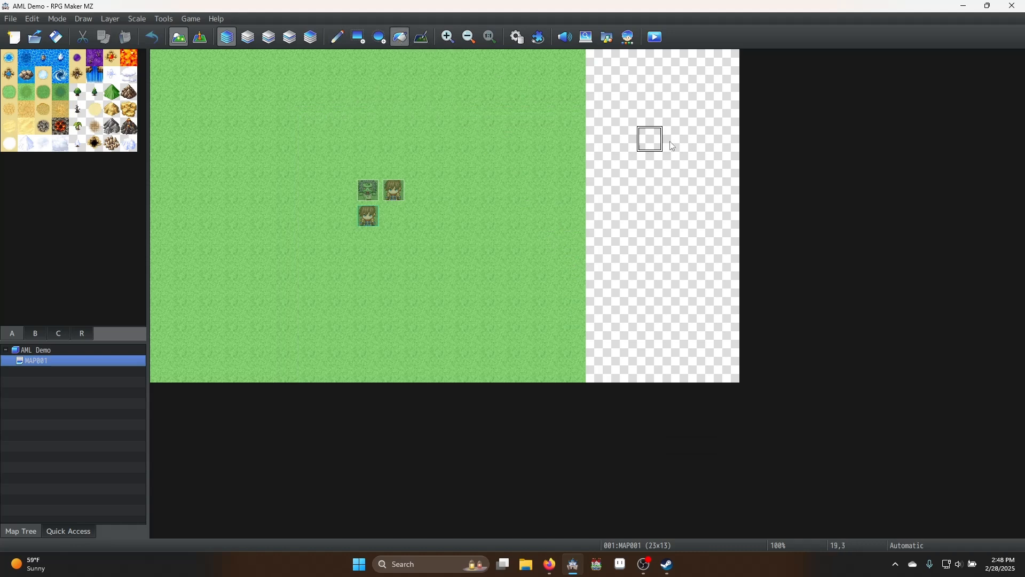
pyautogui.click(653, 140)
# Save the changes and playtest the game, viewing the map and the party menu before closing the playtest
pyautogui.click(655, 37)
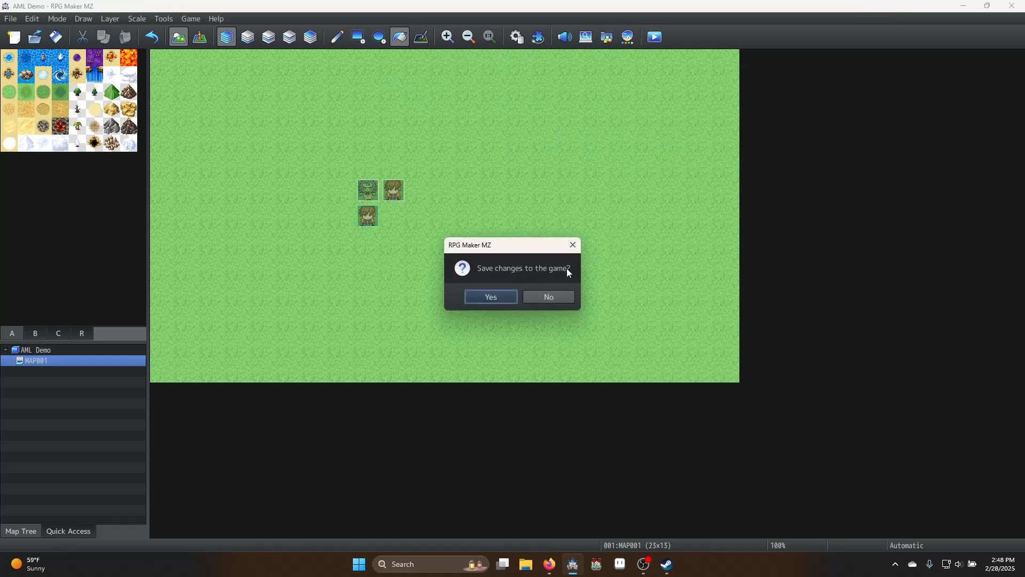
pyautogui.press('Return')
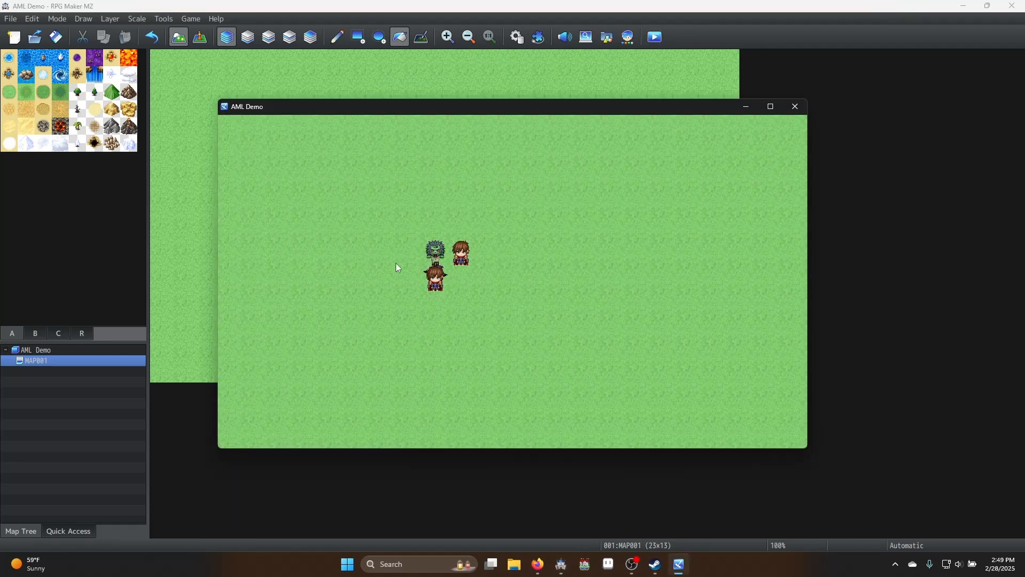
pyautogui.press('Escape')
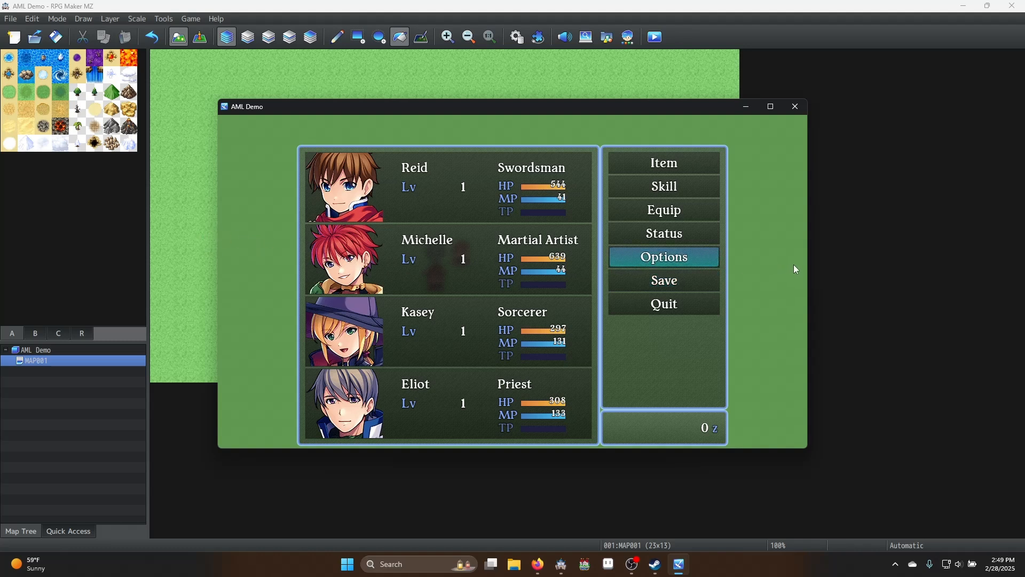
pyautogui.press('Escape')
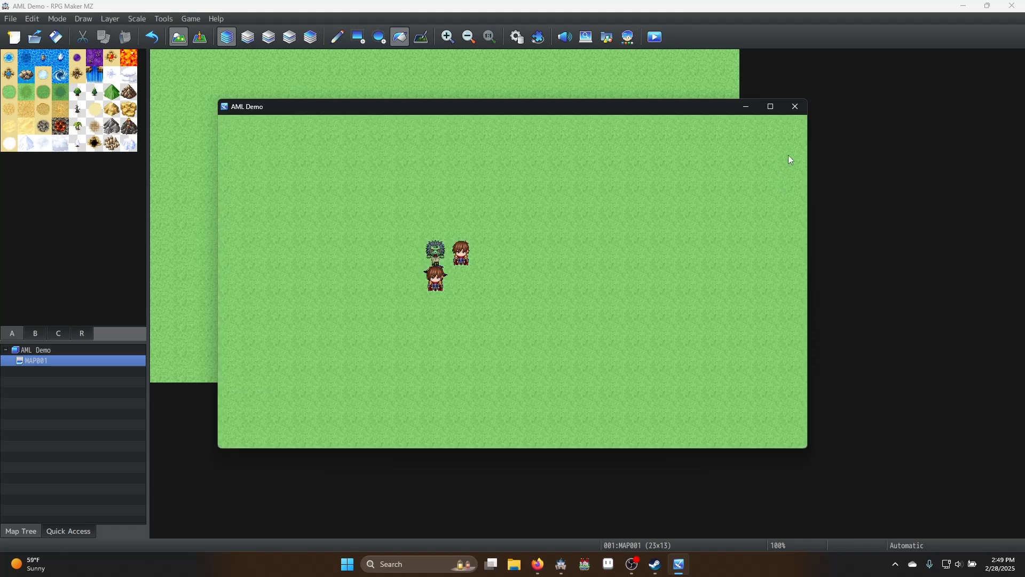
pyautogui.click(796, 107)
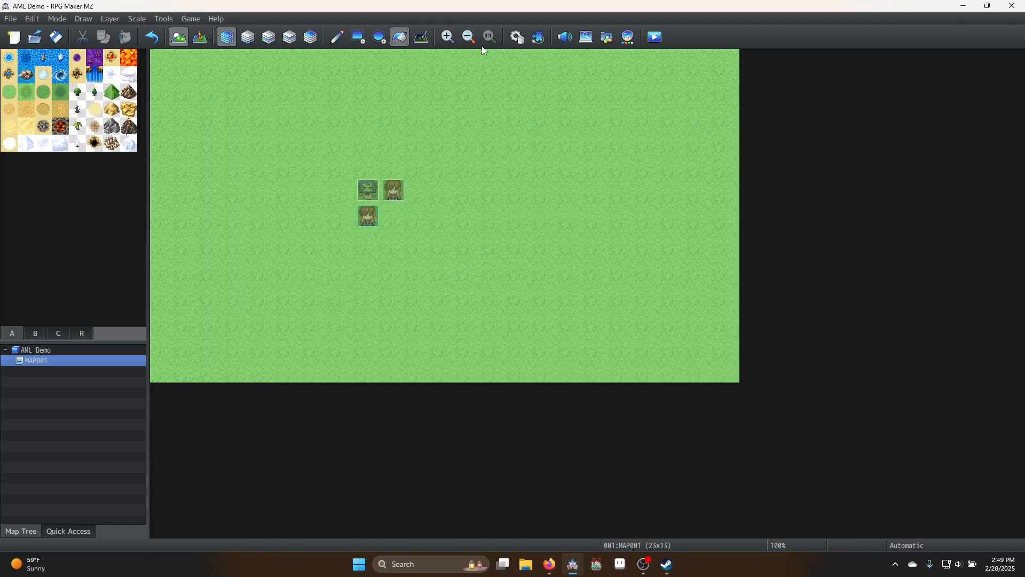
# Set the UI Area Width to 1104 in the database's advanced system settings
pyautogui.click(516, 37)
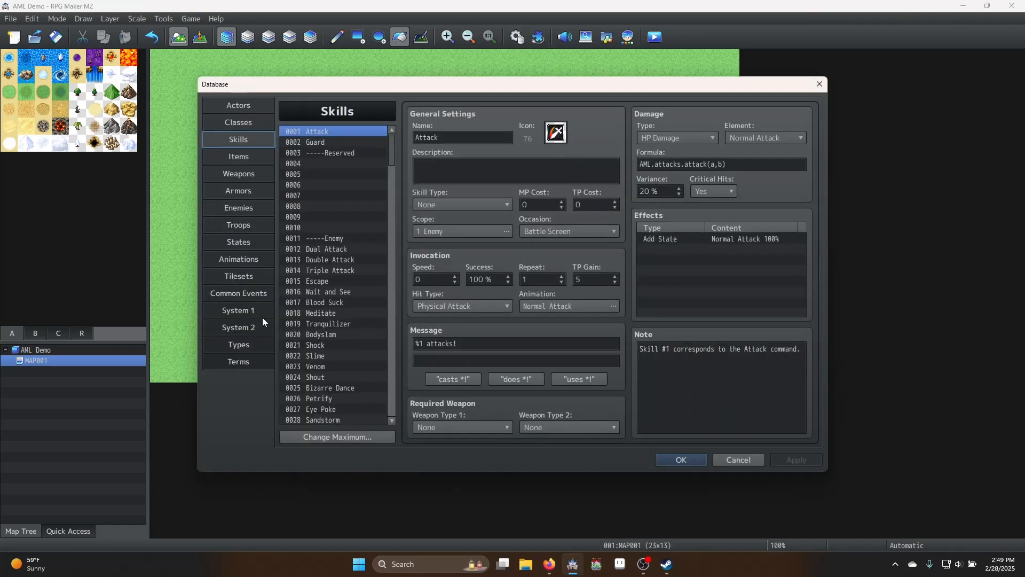
pyautogui.click(254, 329)
pyautogui.click(672, 331)
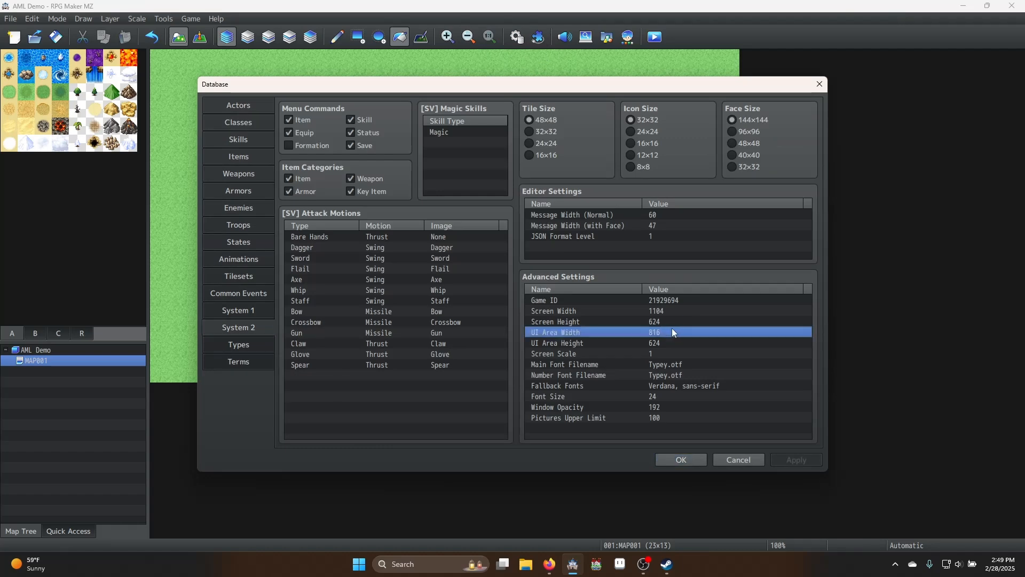
pyautogui.doubleClick(658, 332)
pyautogui.write('1104')
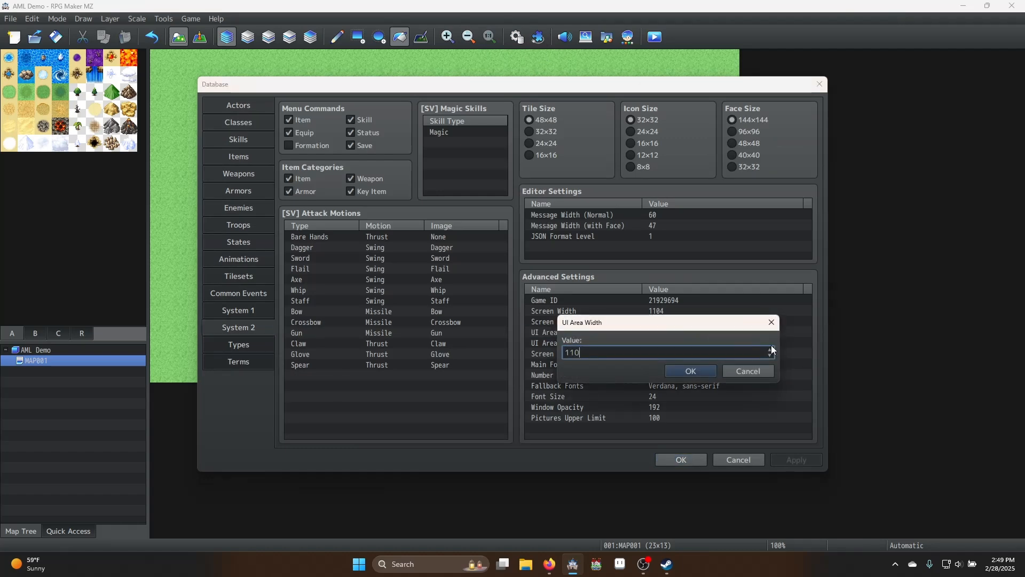
pyautogui.press('Return')
pyautogui.click(702, 457)
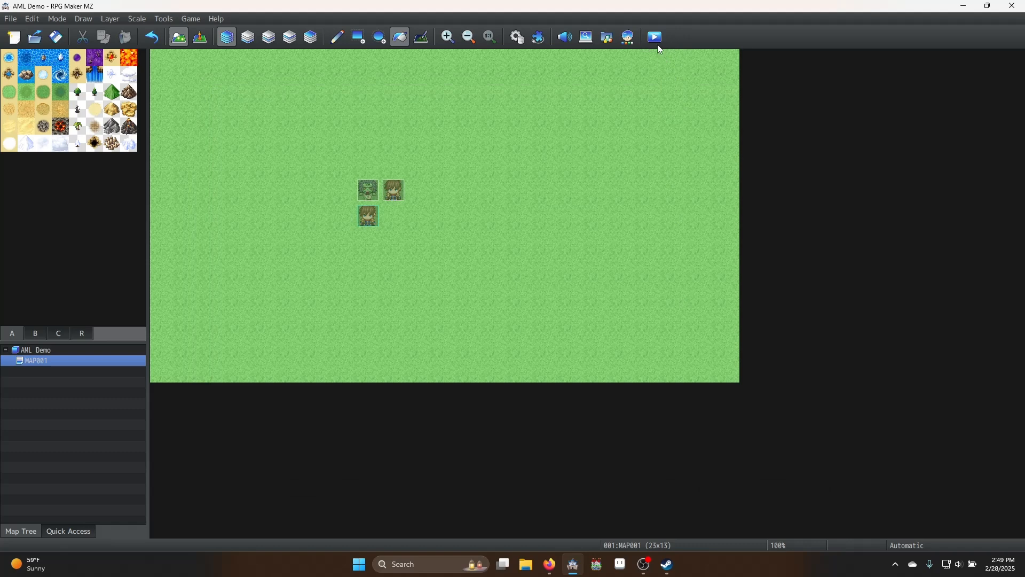
# Save the changes and playtest the game, checking the party menu and the Options screen before closing the playtest
pyautogui.click(654, 37)
pyautogui.click(502, 296)
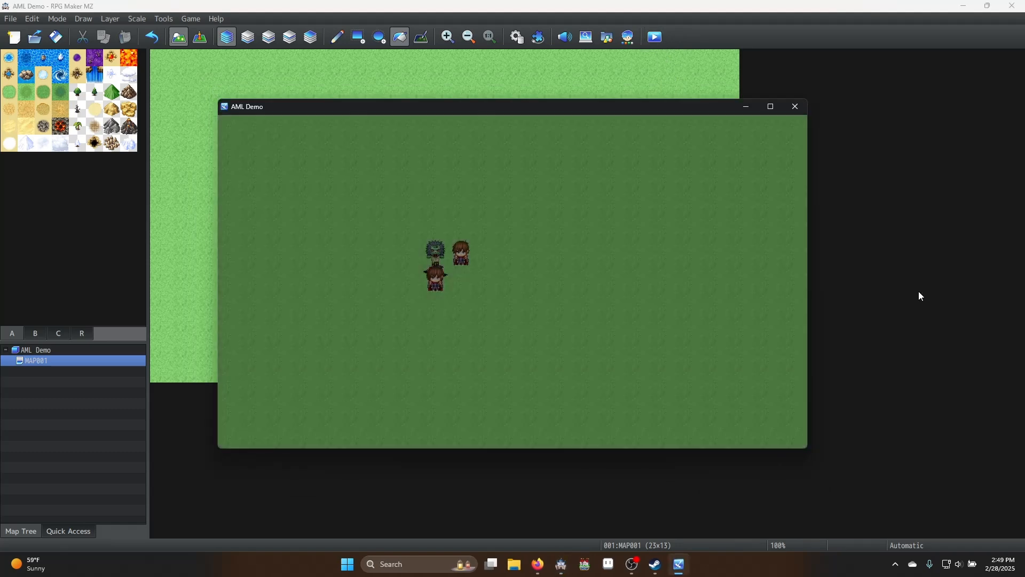
pyautogui.press('Escape')
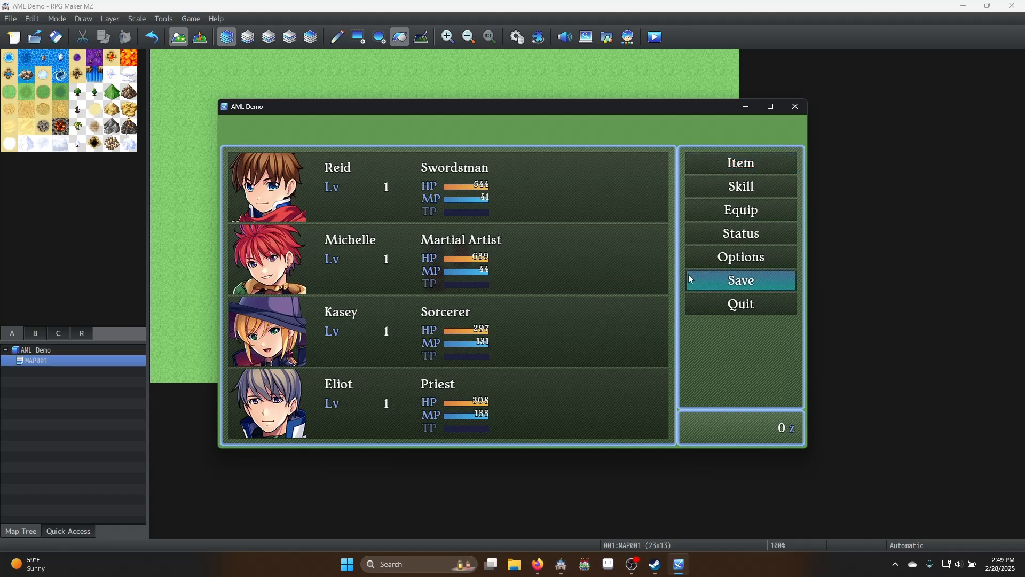
pyautogui.press('Escape')
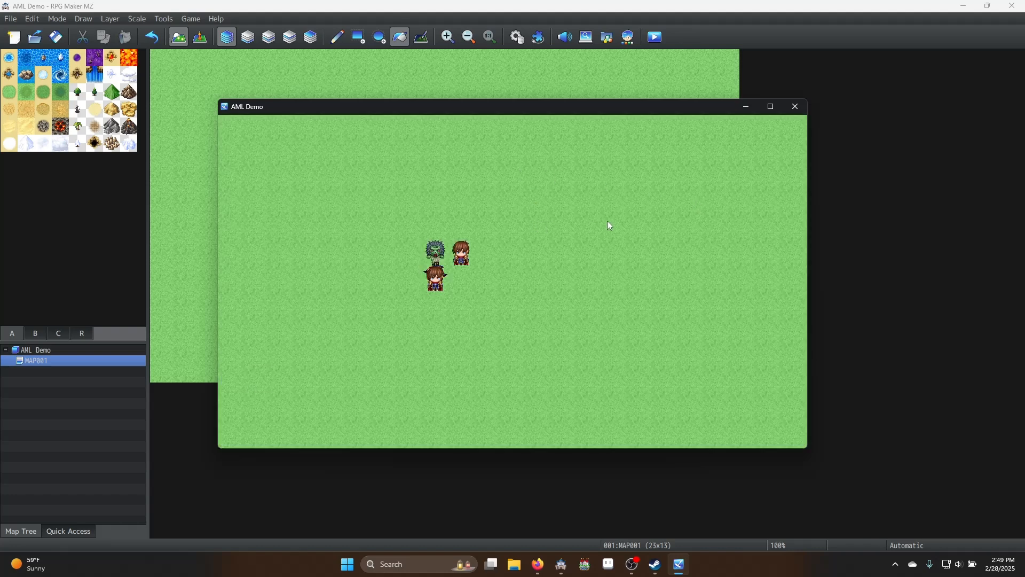
pyautogui.press('Escape')
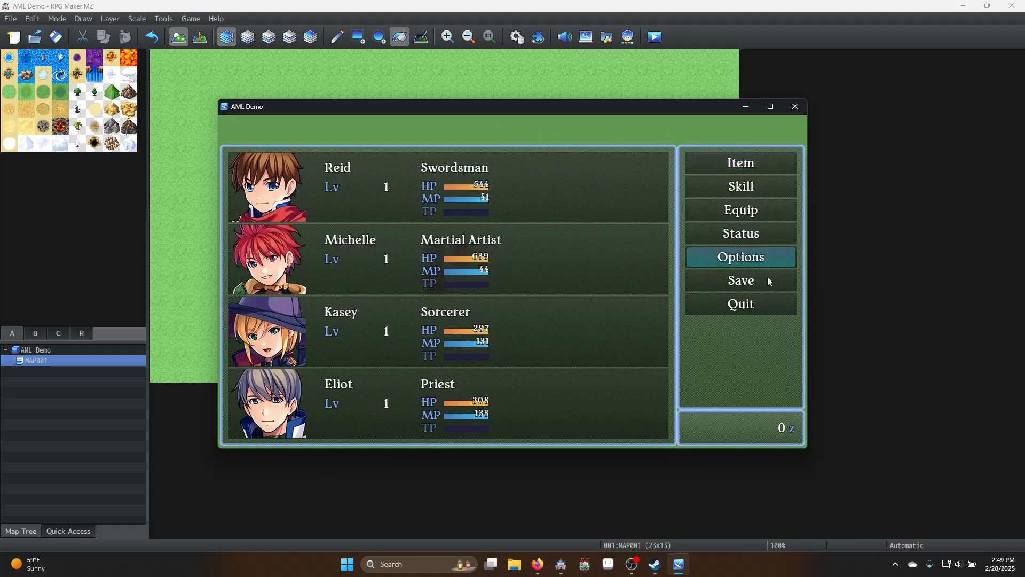
pyautogui.click(768, 263)
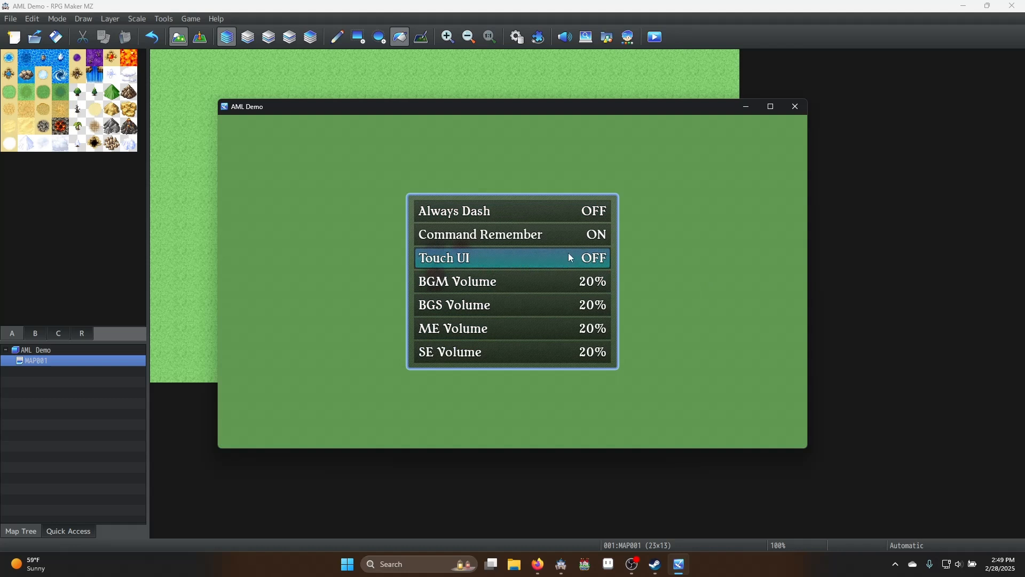
pyautogui.press('Escape')
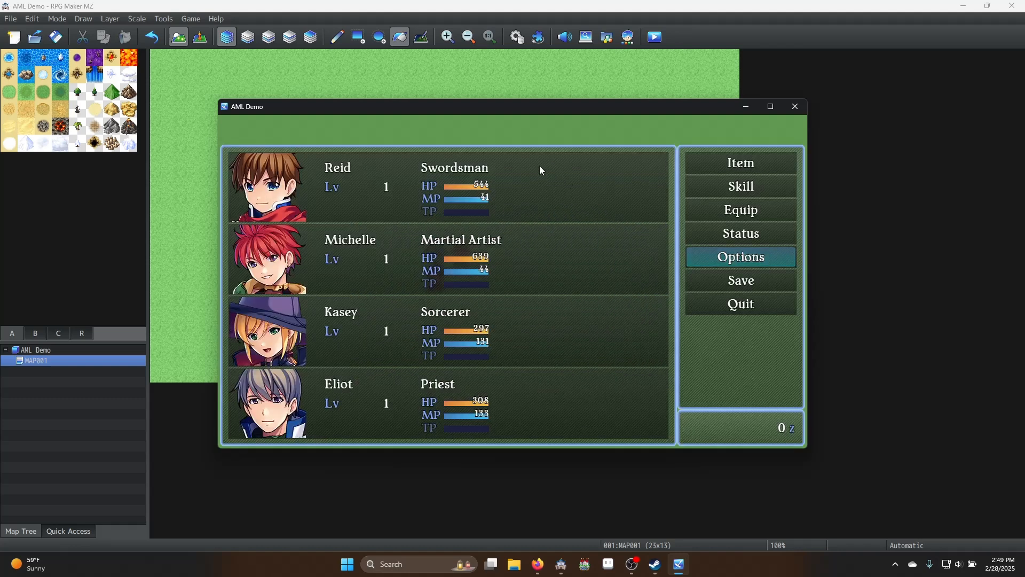
pyautogui.click(794, 115)
# View the installed plugins and the list of plugins available to add, leaving the Plugin Manager without changes
pyautogui.click(539, 38)
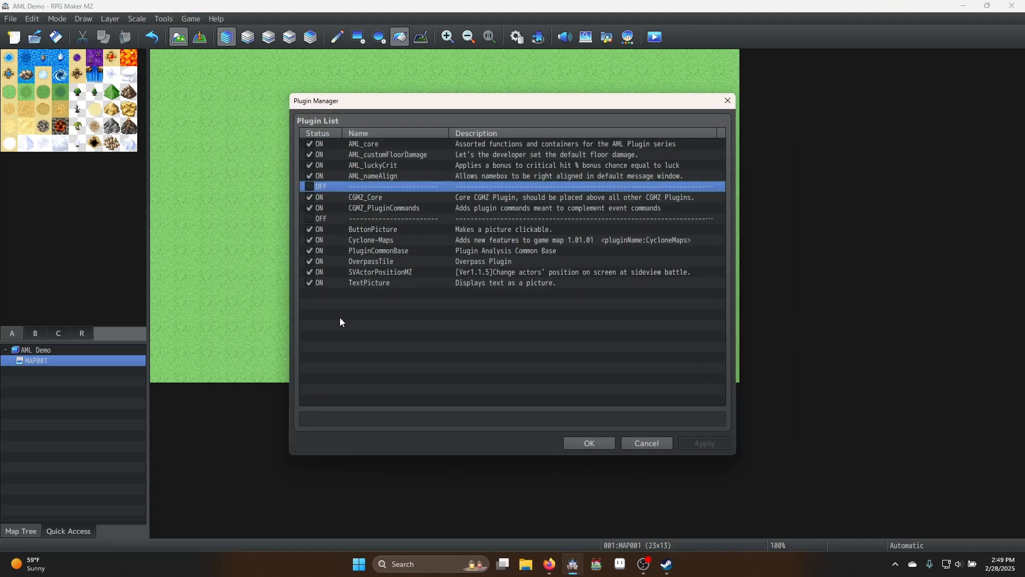
pyautogui.doubleClick(370, 292)
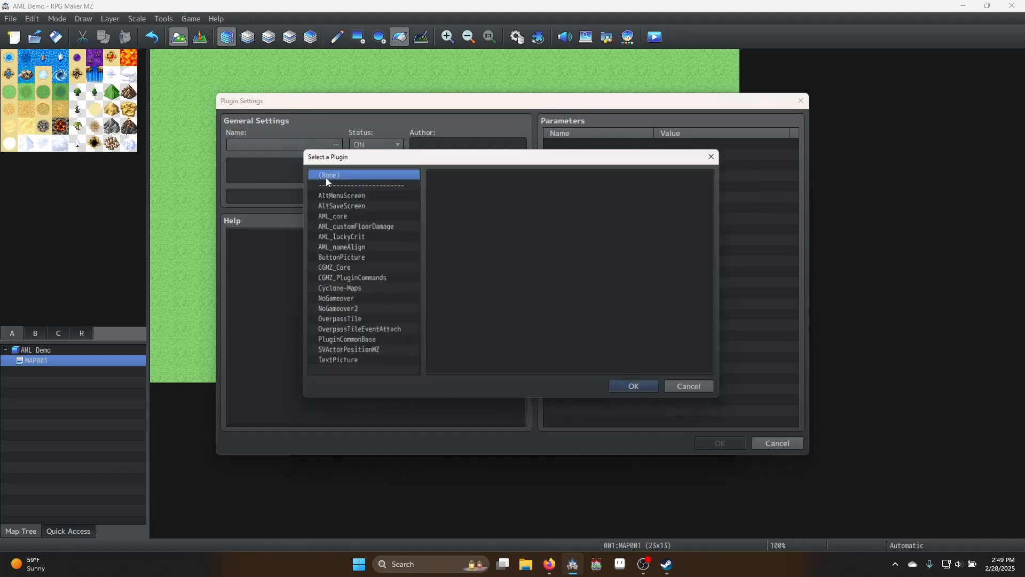
pyautogui.click(713, 393)
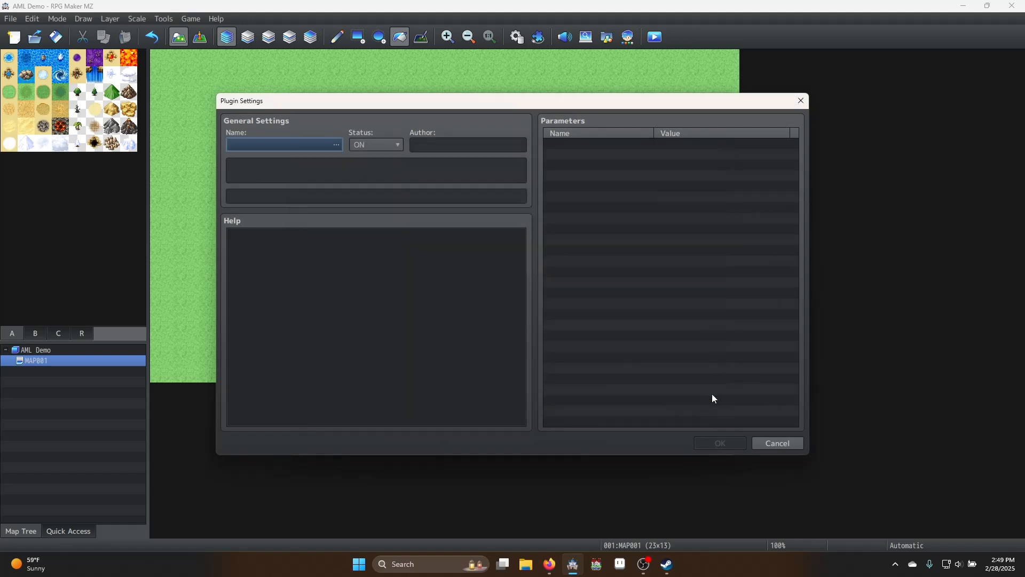
pyautogui.click(790, 443)
pyautogui.click(646, 444)
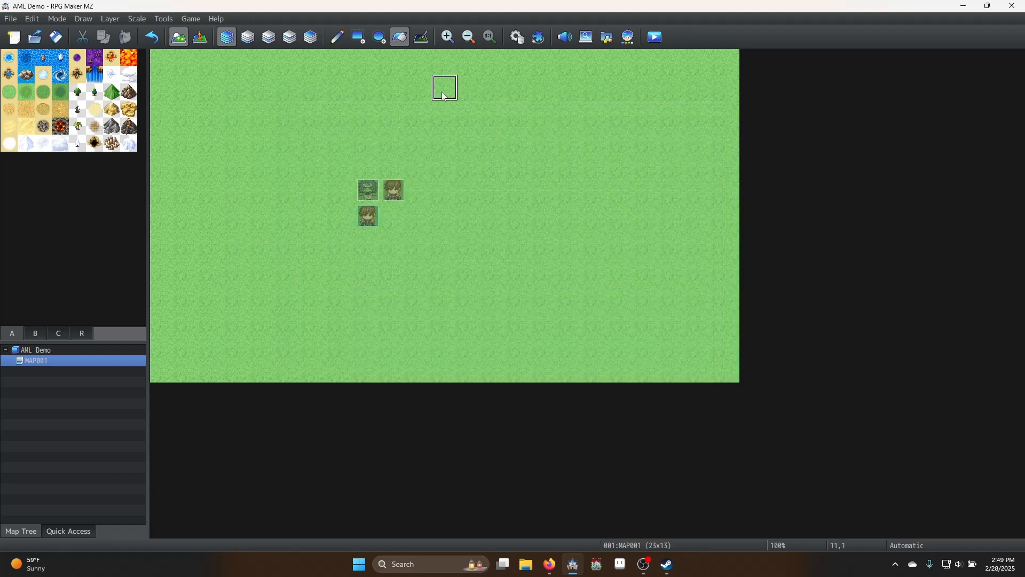
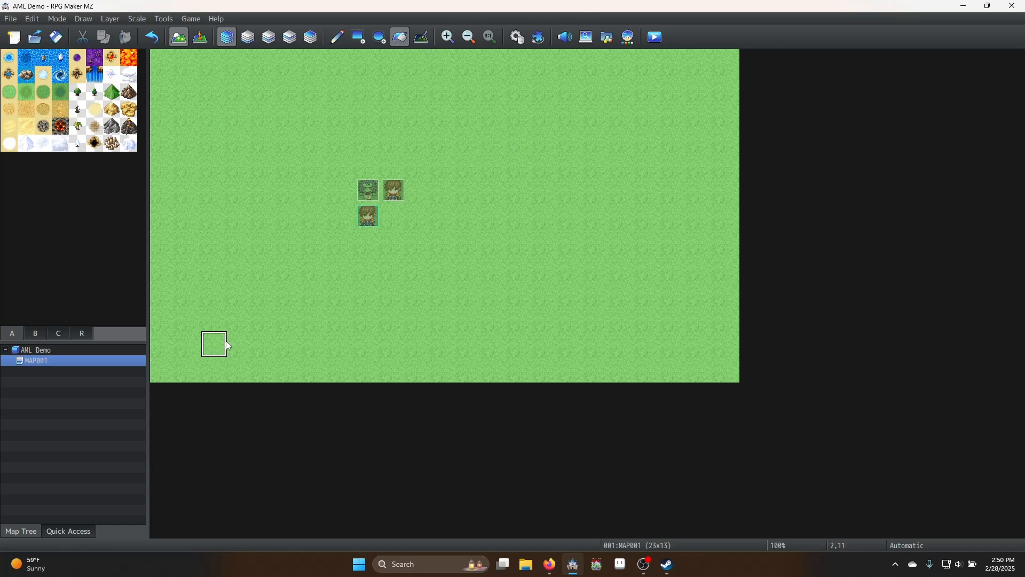
# In MAP001's properties, review the tileset choices, keep 0001 Overworld, and set the scroll type to Loop Both
pyautogui.rightClick(92, 361)
pyautogui.doubleClick(91, 360)
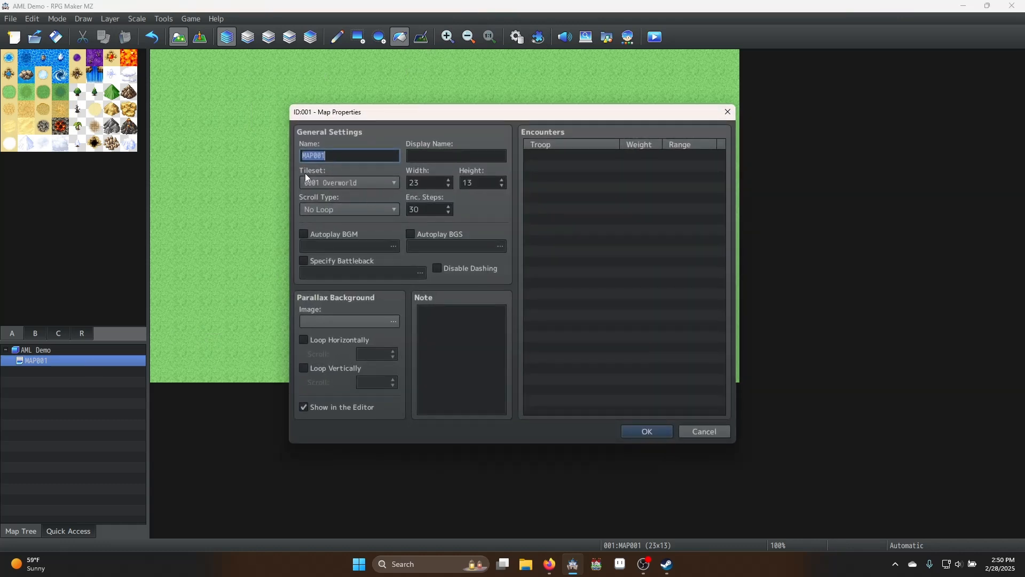
pyautogui.click(348, 183)
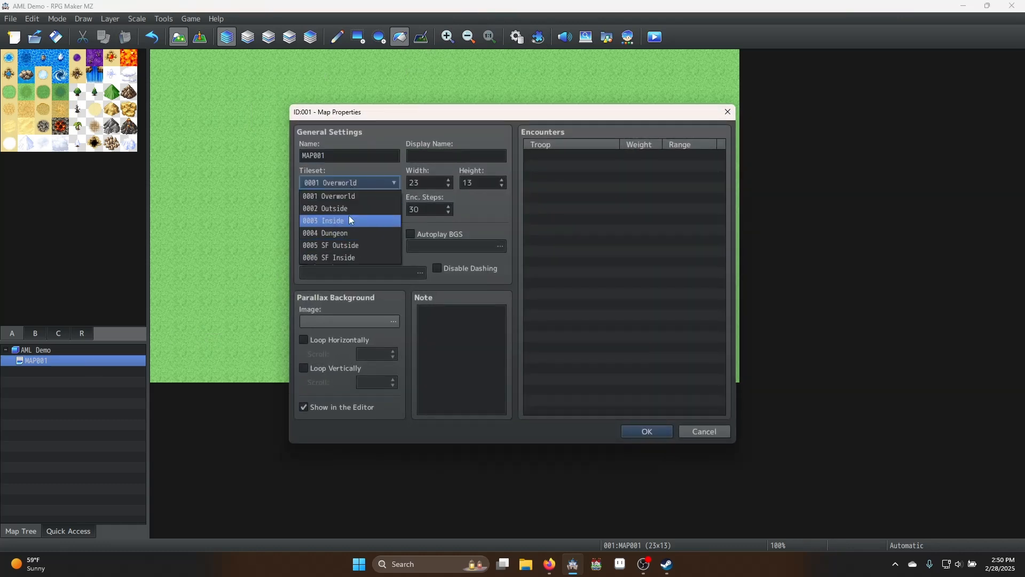
pyautogui.click(351, 197)
pyautogui.click(355, 185)
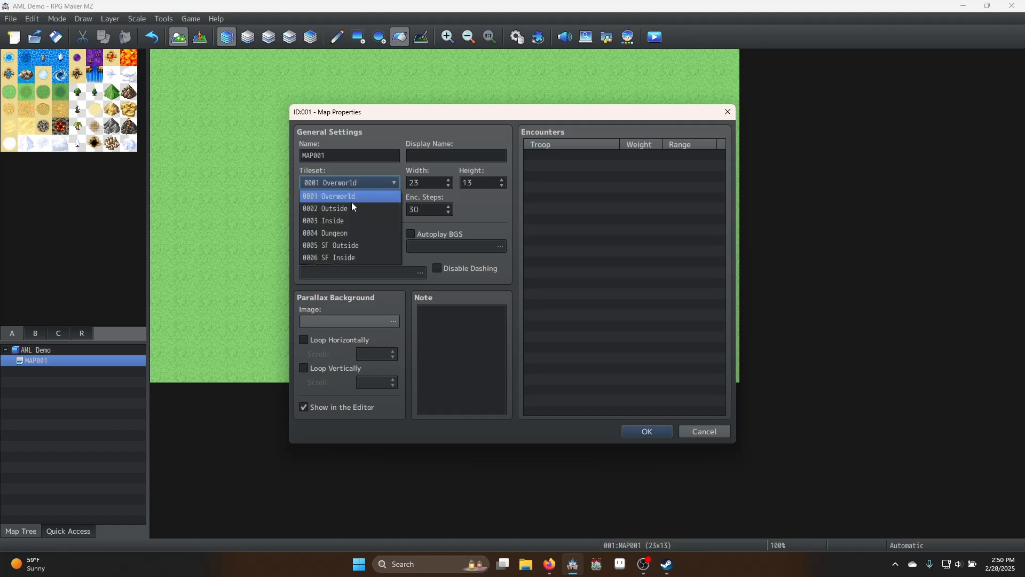
pyautogui.click(357, 197)
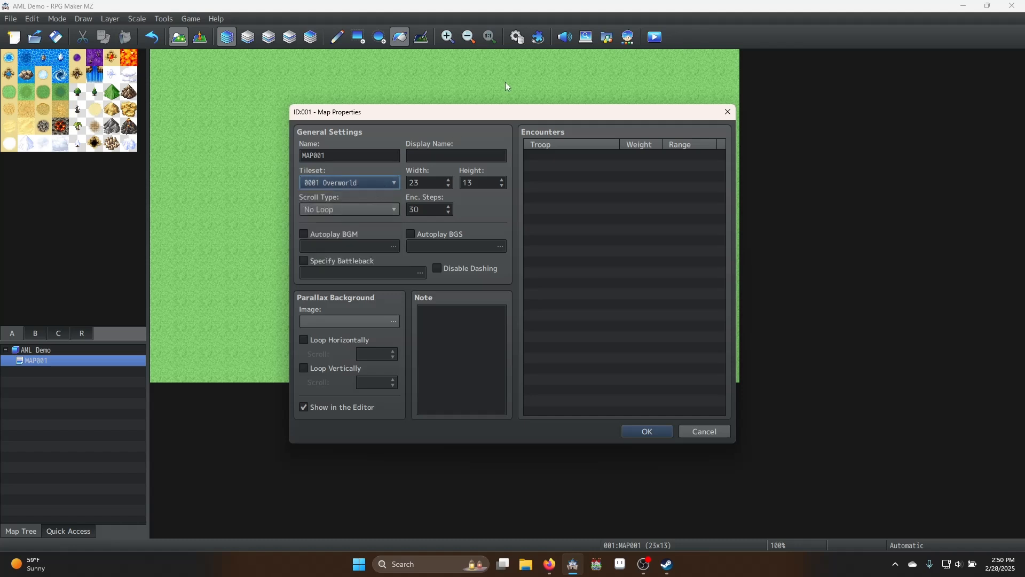
pyautogui.click(349, 211)
pyautogui.click(348, 260)
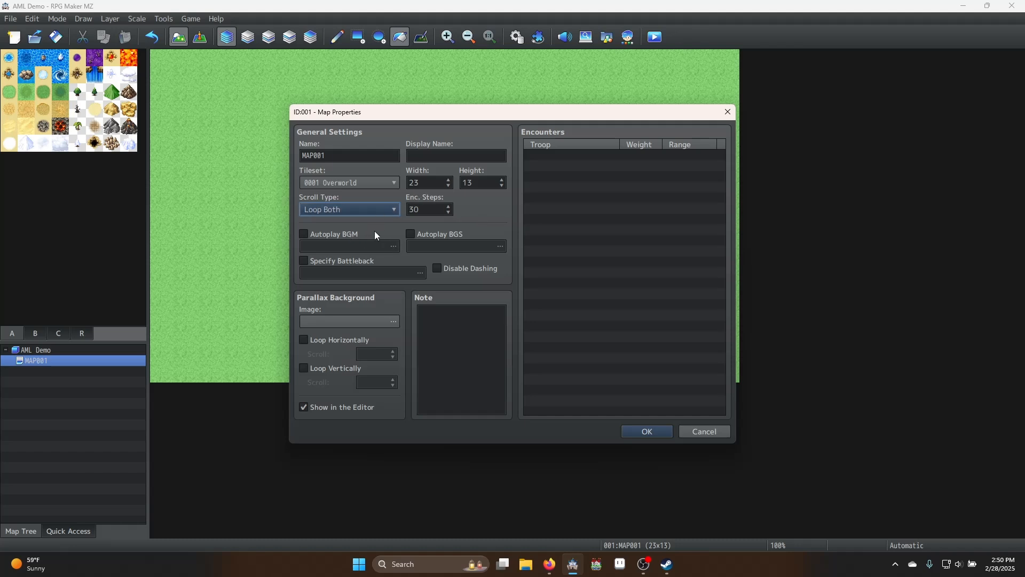
# Set MAP001's encounter steps to 60
pyautogui.doubleClick(431, 209)
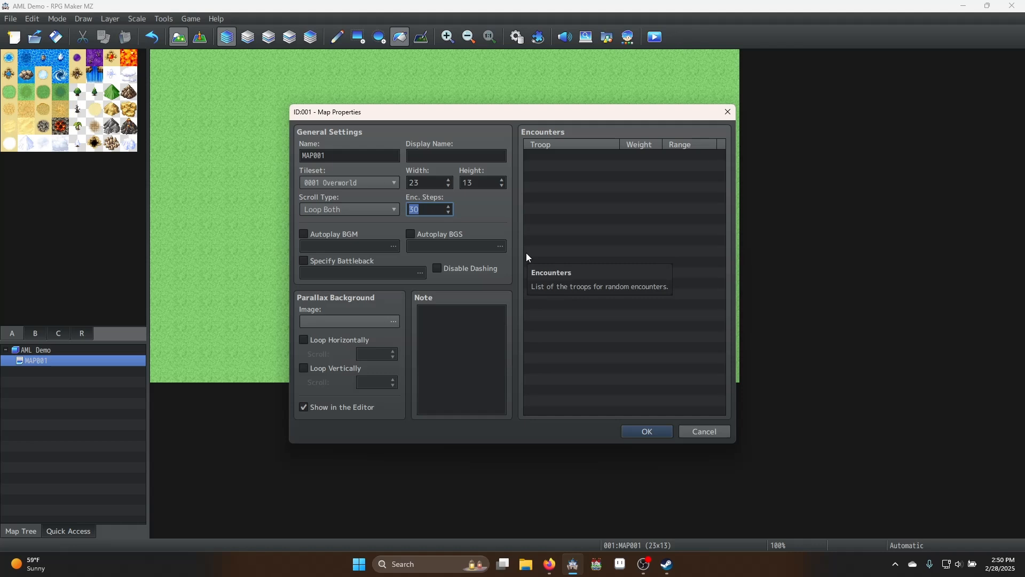
pyautogui.write('50')
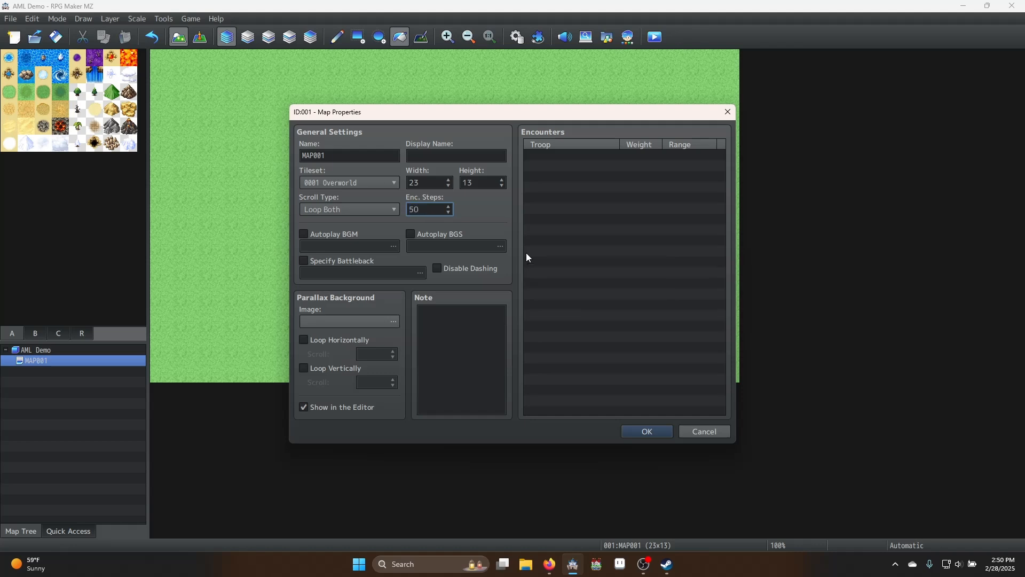
pyautogui.press('BackSpace')
pyautogui.press('BackSpace')
pyautogui.write('60')
# Enable Autoplay BGM for MAP001 and browse the background music tracks available for it
pyautogui.click(324, 239)
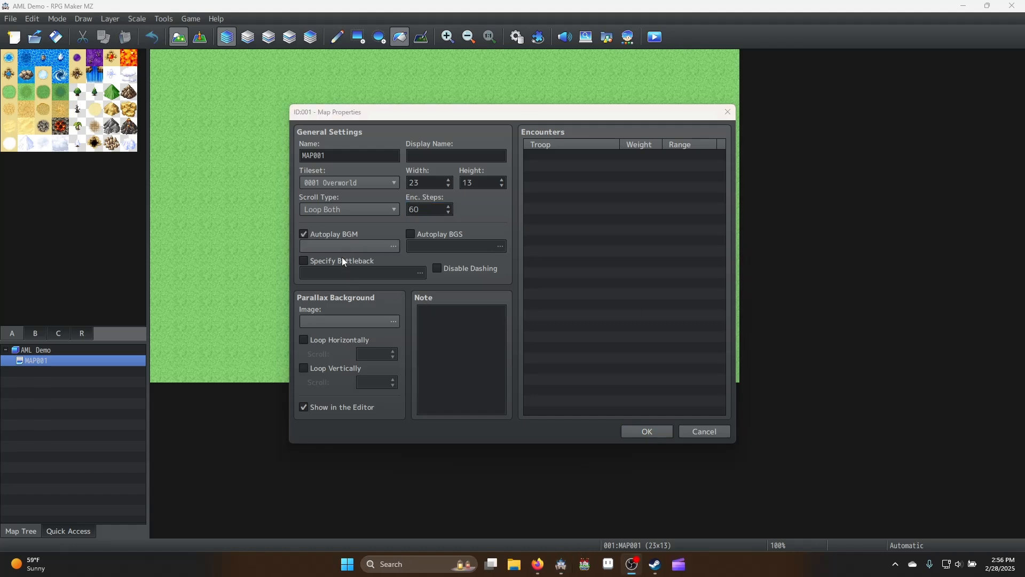
pyautogui.click(348, 248)
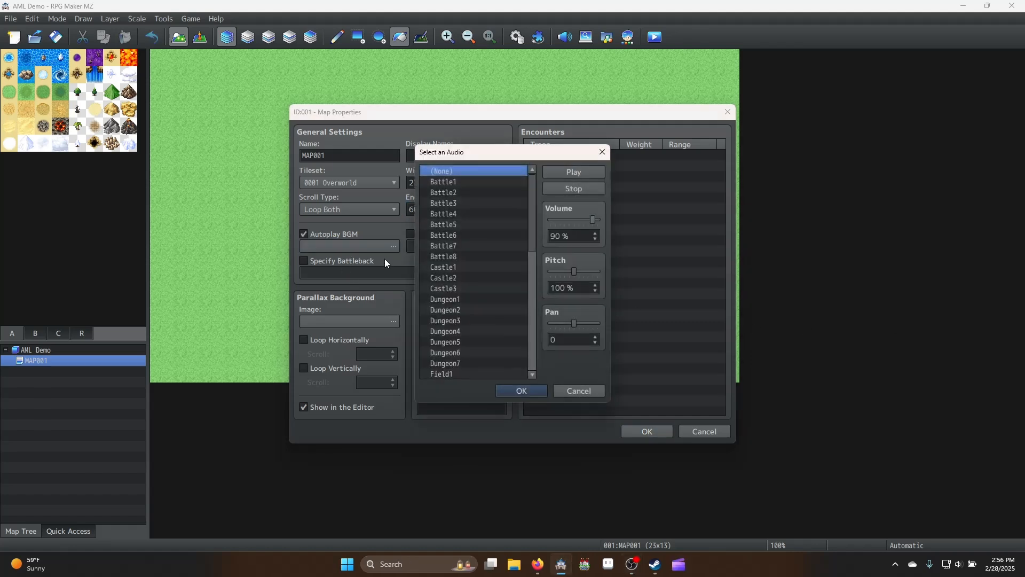
pyautogui.scroll(-2, 462, 235)
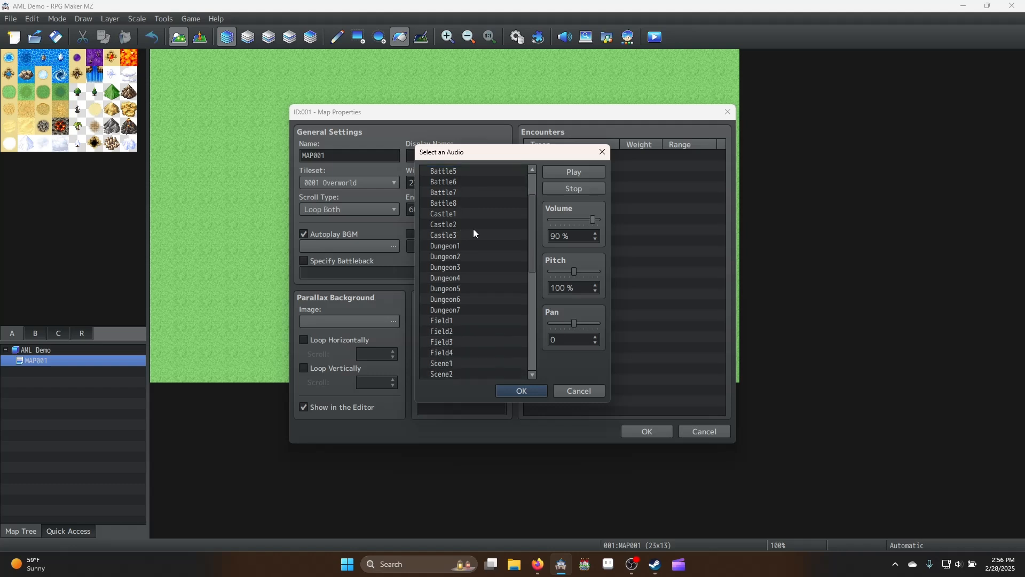
pyautogui.scroll(-4, 469, 224)
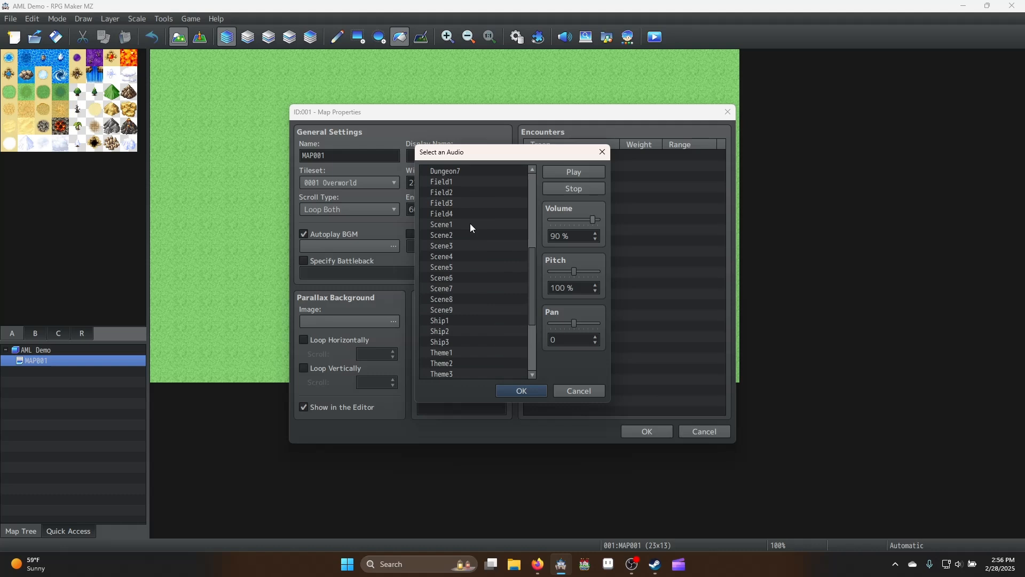
pyautogui.scroll(-4, 471, 228)
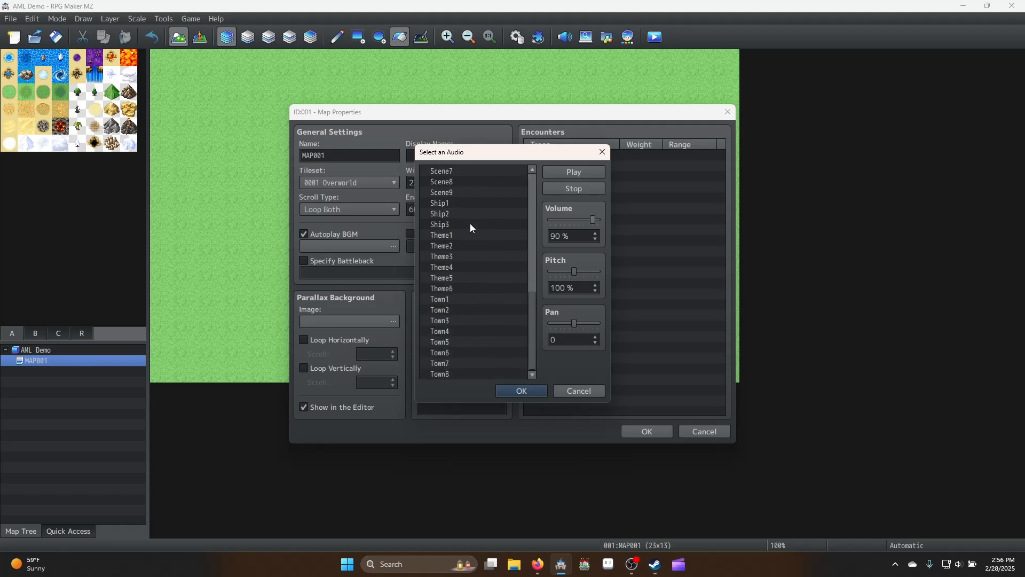
pyautogui.scroll(4, 460, 227)
pyautogui.scroll(-4, 459, 223)
pyautogui.scroll(3, 448, 225)
# Preview the background music tracks from Scene1 through Scene9
pyautogui.click(447, 183)
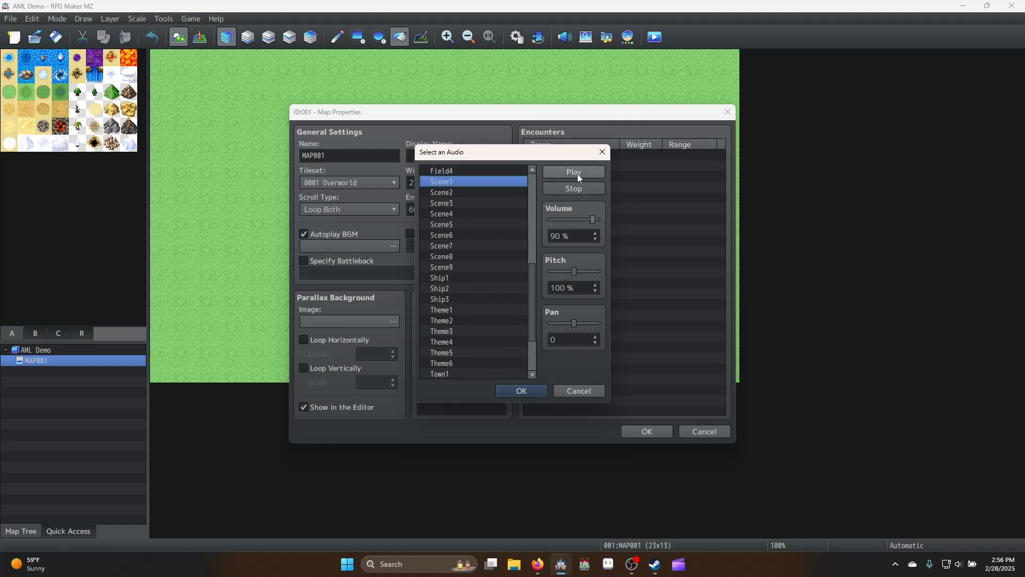
pyautogui.click(577, 173)
pyautogui.click(455, 194)
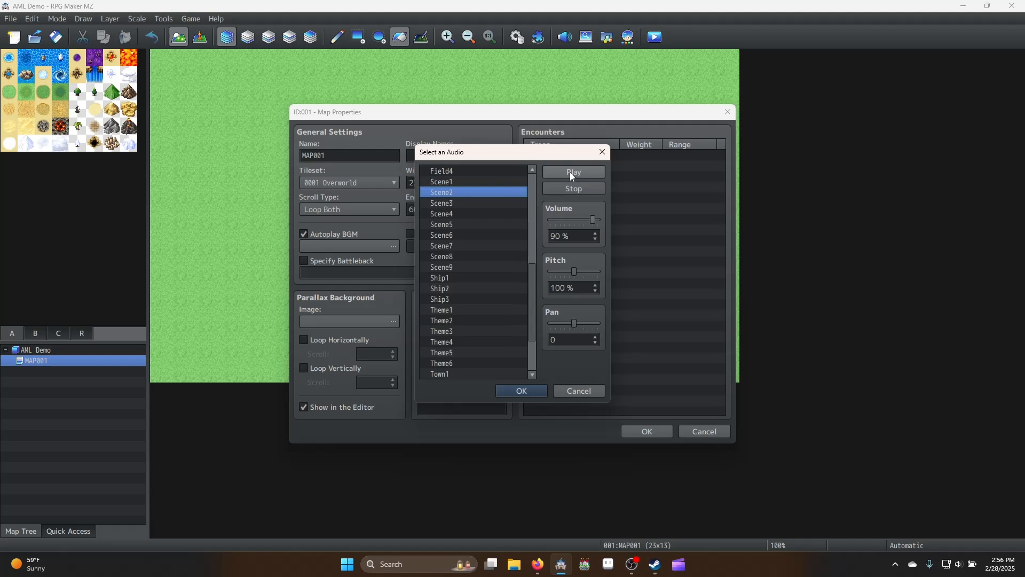
pyautogui.click(569, 172)
pyautogui.click(456, 203)
pyautogui.click(572, 173)
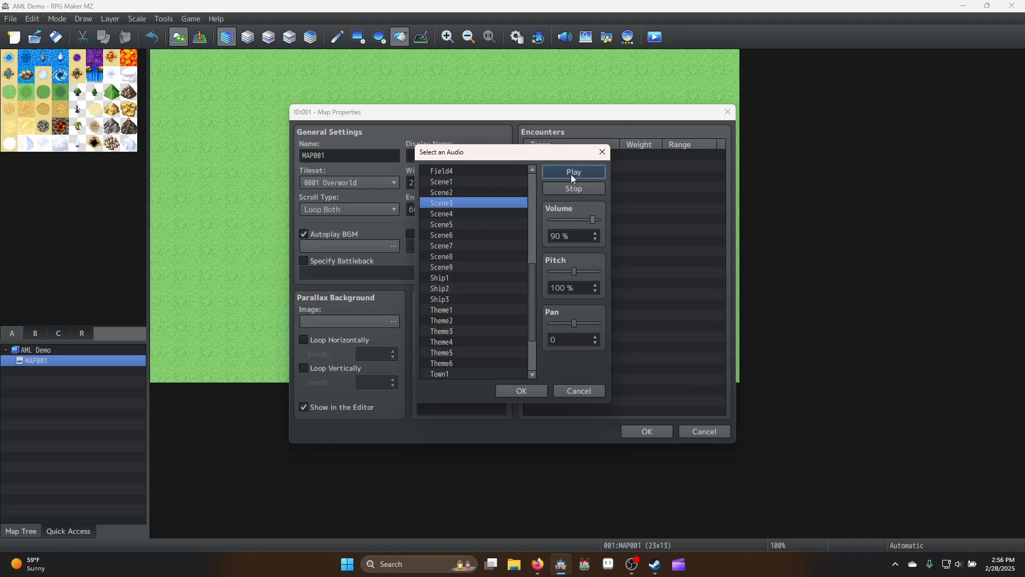
pyautogui.click(448, 213)
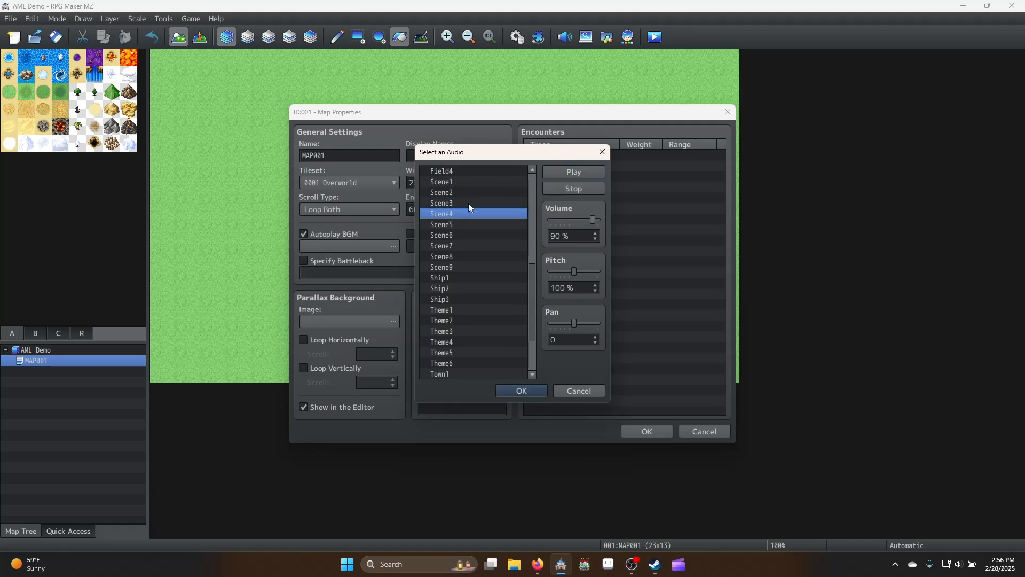
pyautogui.click(553, 175)
pyautogui.click(449, 227)
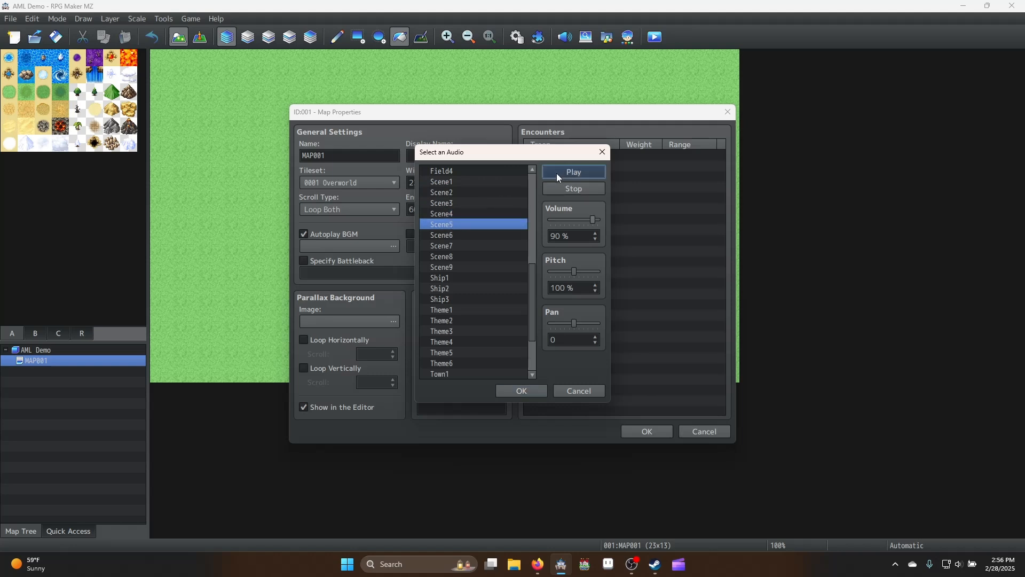
pyautogui.click(448, 235)
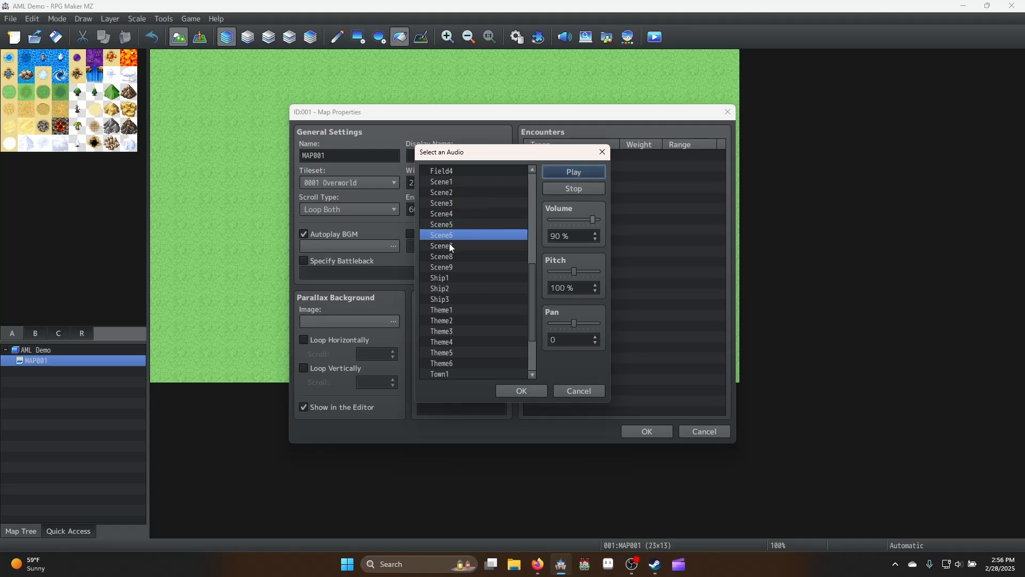
pyautogui.click(450, 246)
pyautogui.click(572, 171)
pyautogui.click(450, 257)
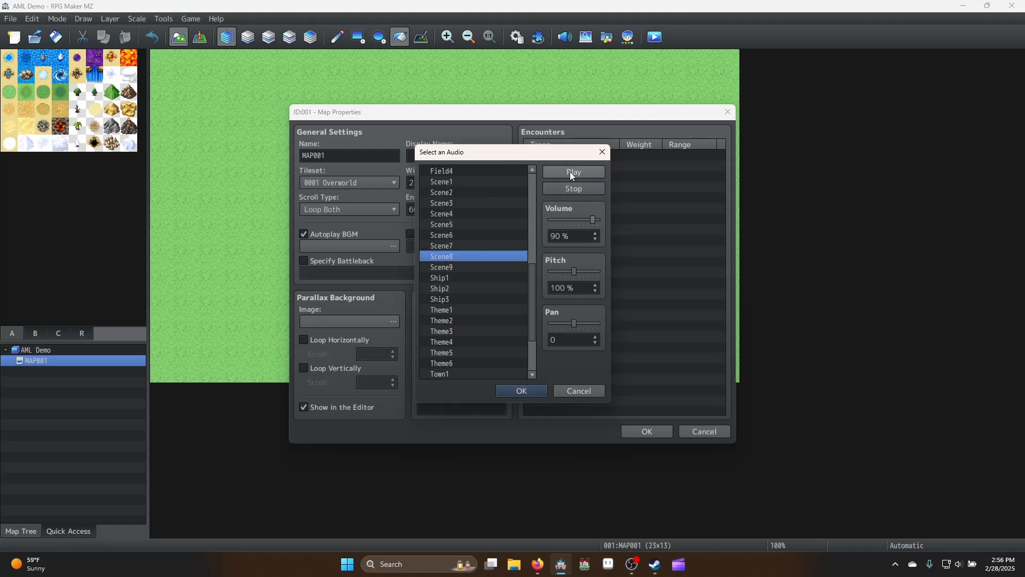
pyautogui.click(450, 266)
pyautogui.click(563, 174)
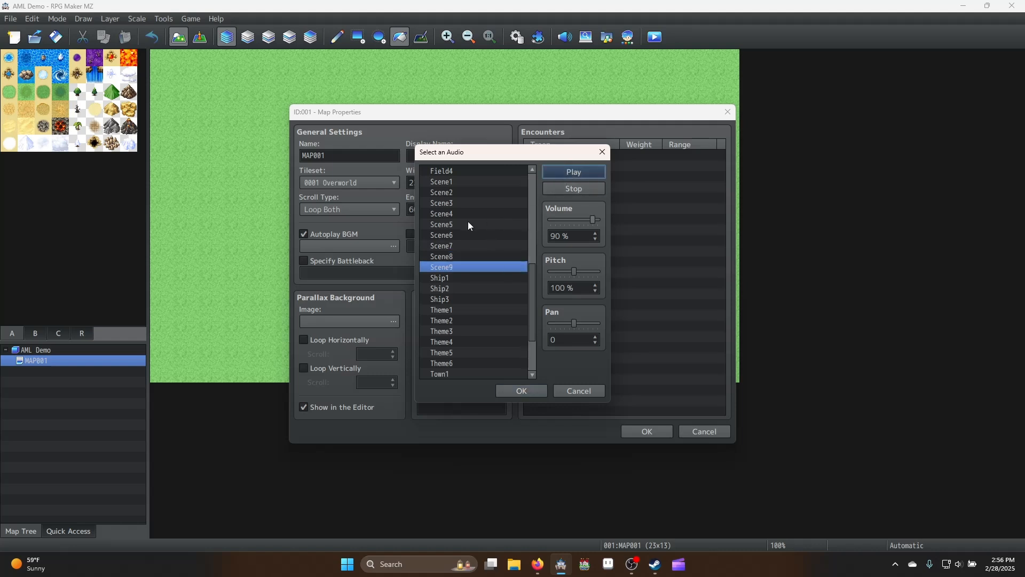
# Stop the music preview and set Scene9 as MAP001's autoplay background music
pyautogui.click(457, 205)
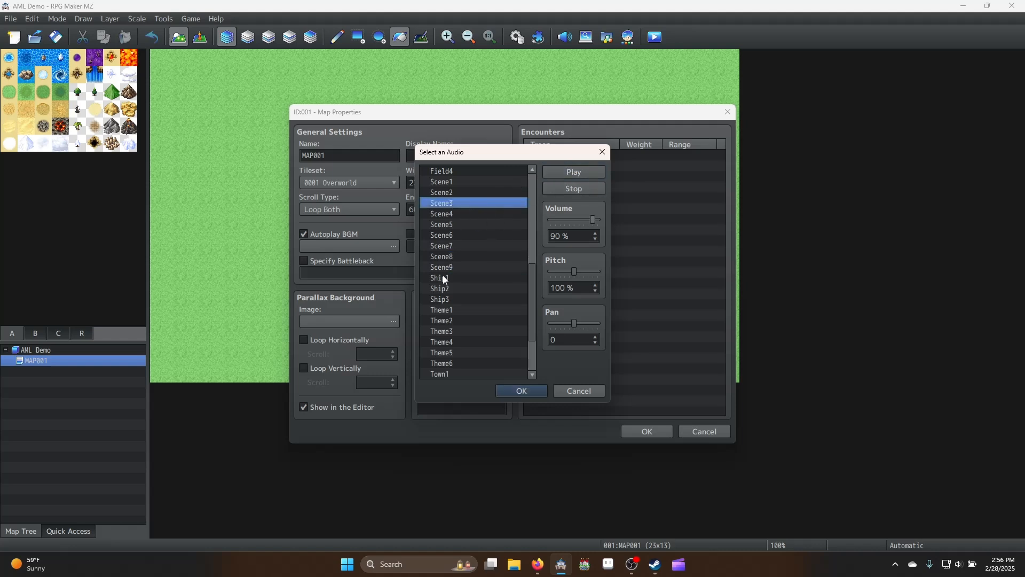
pyautogui.click(461, 267)
pyautogui.click(576, 190)
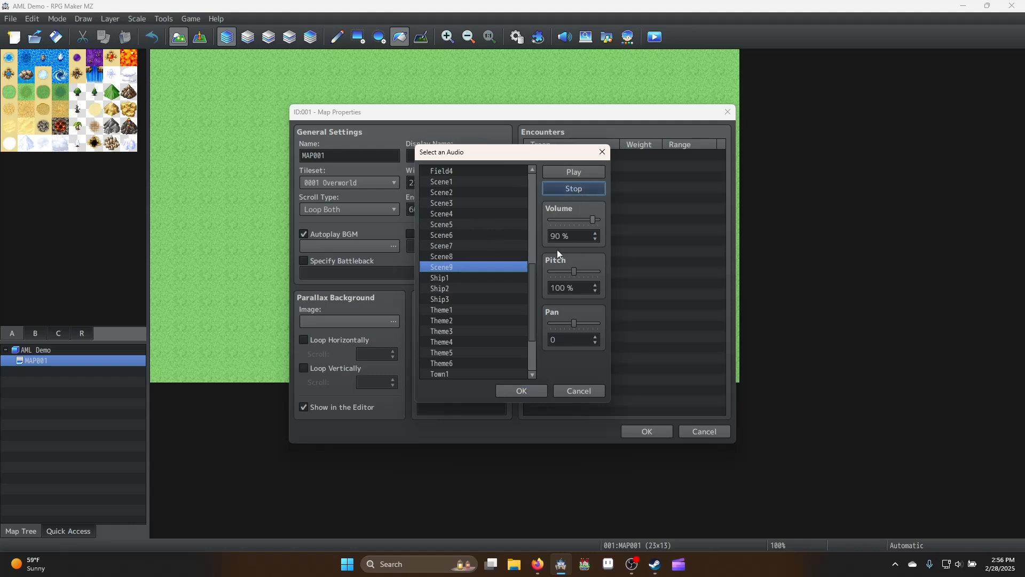
pyautogui.click(522, 392)
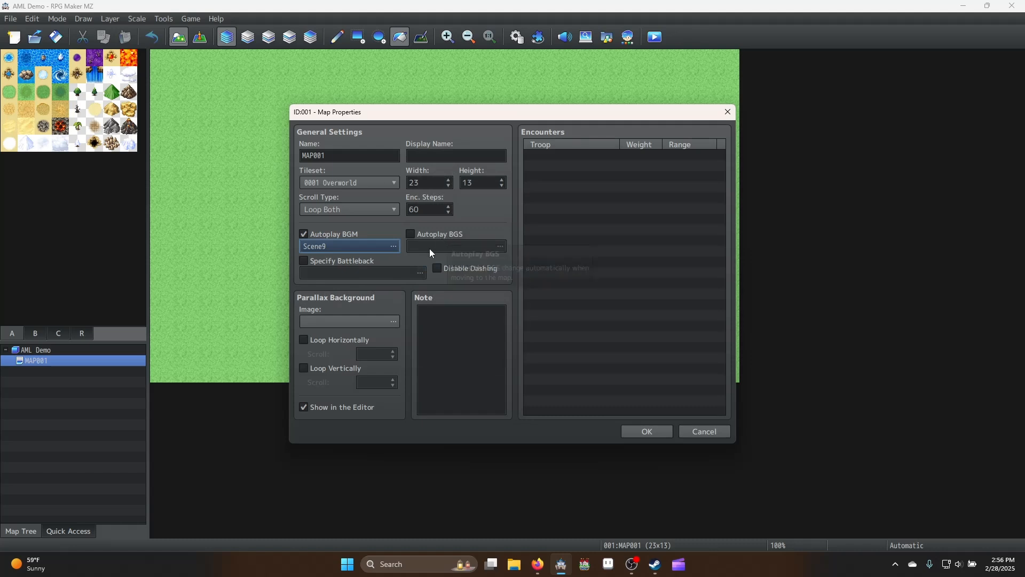
# Browse the background sounds available for MAP001's Autoplay BGS, and leave the option disabled
pyautogui.click(415, 236)
pyautogui.click(500, 246)
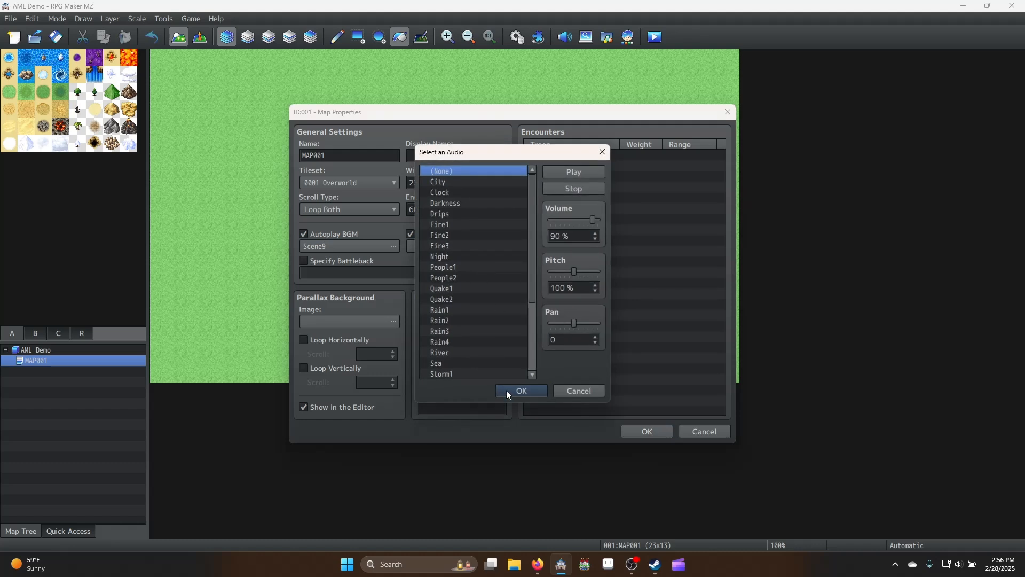
pyautogui.scroll(-4, 457, 302)
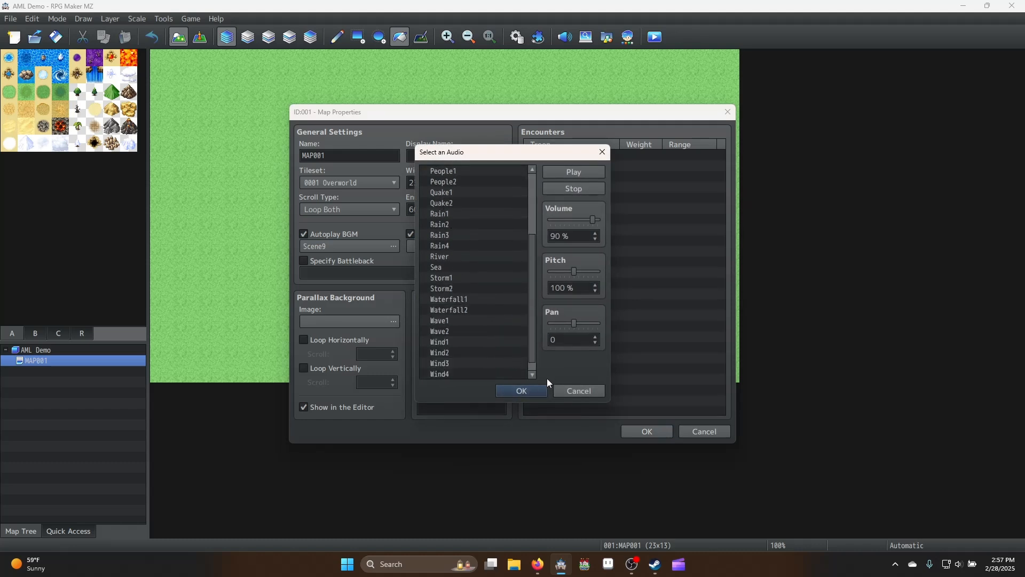
pyautogui.click(594, 389)
pyautogui.click(412, 235)
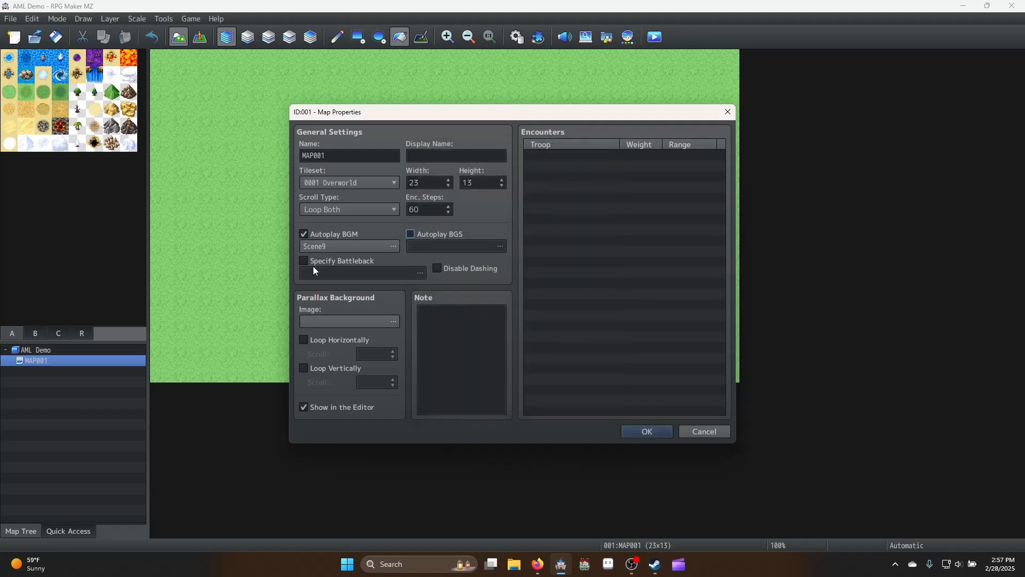
# Specify a battleback for MAP001, previewing ground images such as Castle1 and Desert, and choose Grassland as the ground image
pyautogui.click(358, 274)
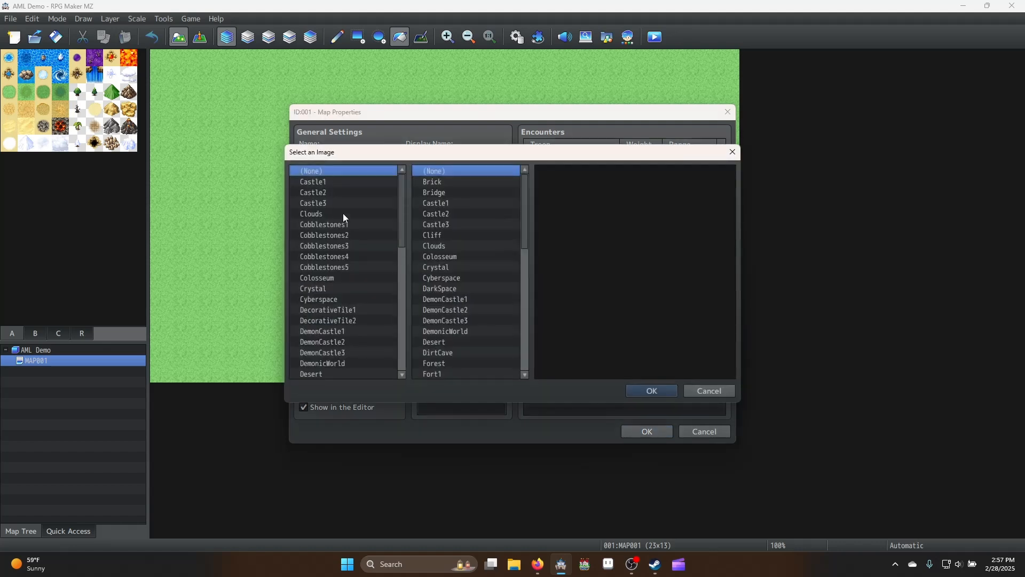
pyautogui.click(327, 181)
pyautogui.scroll(-4, 345, 278)
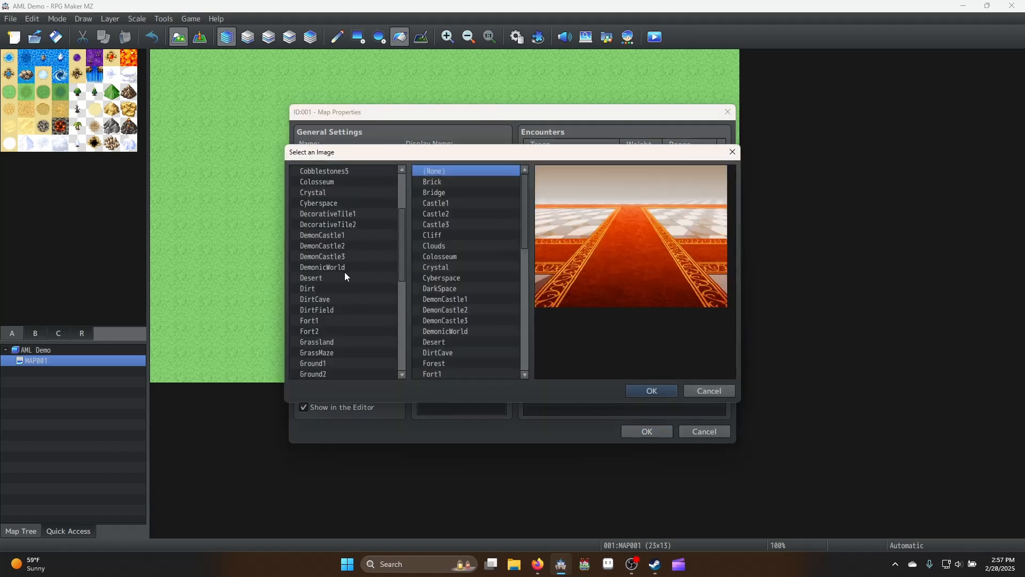
pyautogui.click(314, 247)
pyautogui.click(333, 235)
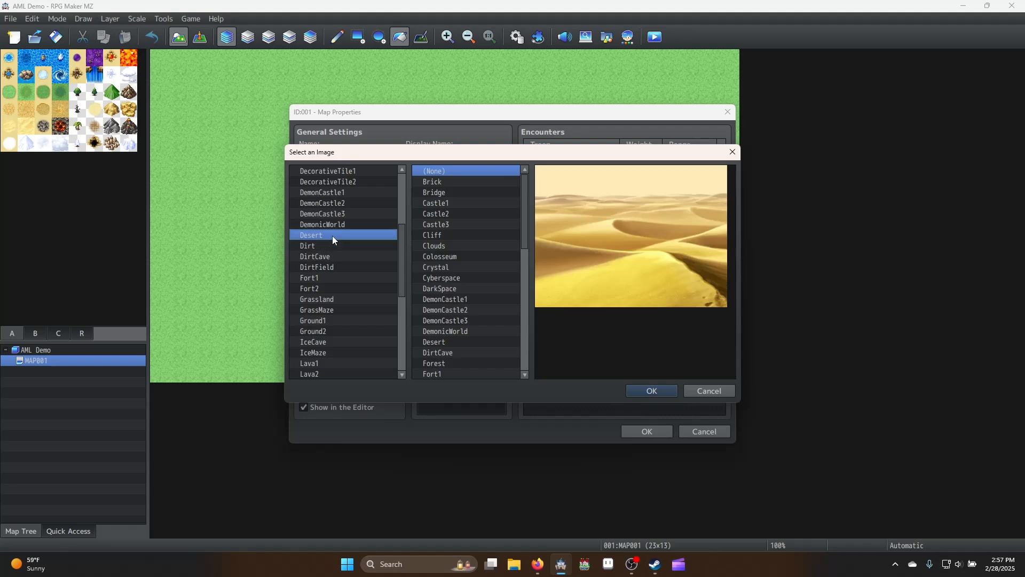
pyautogui.scroll(-2, 329, 250)
pyautogui.click(330, 255)
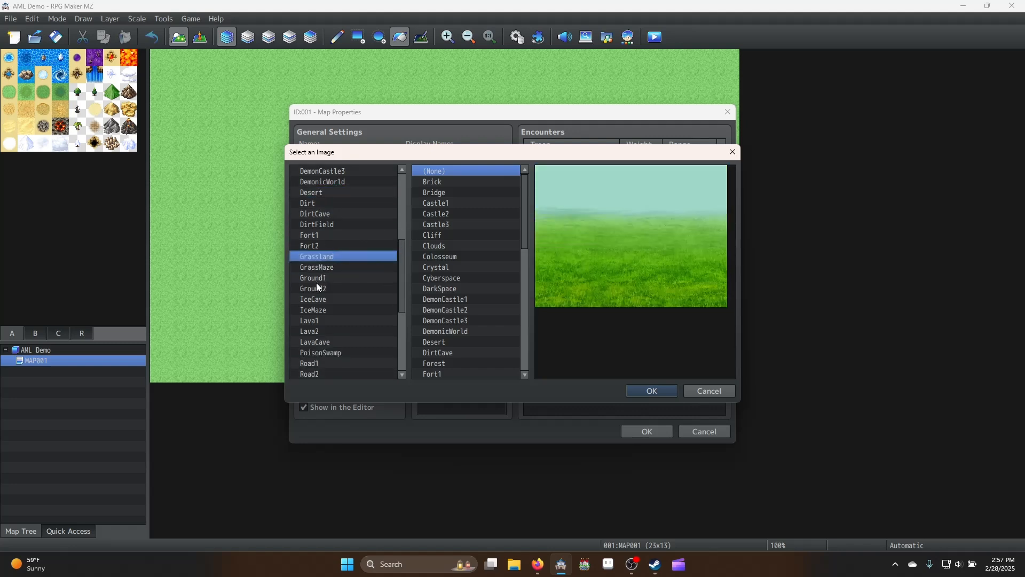
# Choose Grassland as the battleback's backdrop image and accept the Grassland & Grassland pair
pyautogui.scroll(-4, 316, 283)
pyautogui.scroll(-3, 418, 248)
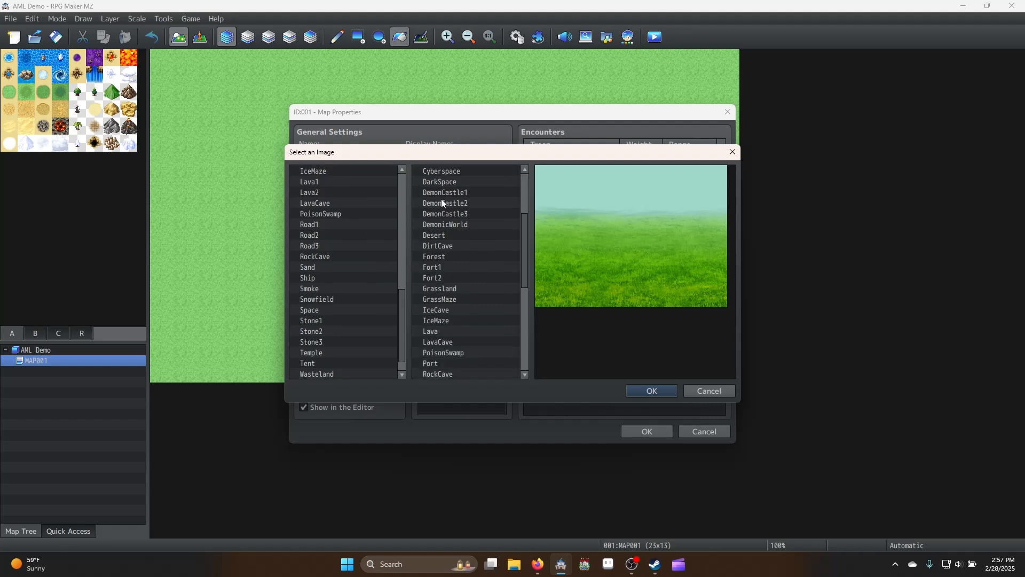
pyautogui.scroll(1, 443, 207)
pyautogui.click(447, 299)
pyautogui.scroll(-1, 449, 298)
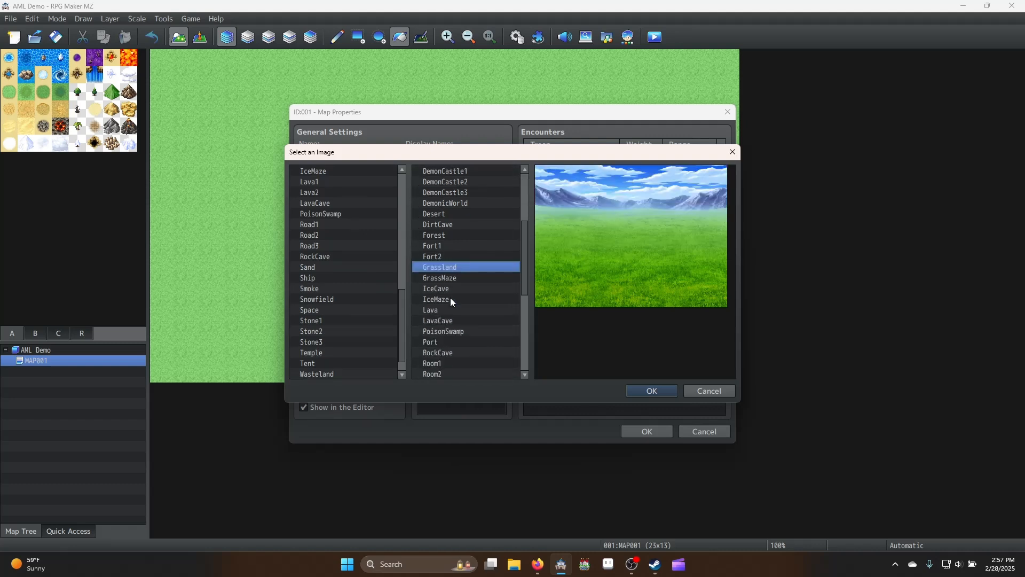
pyautogui.scroll(-1, 450, 297)
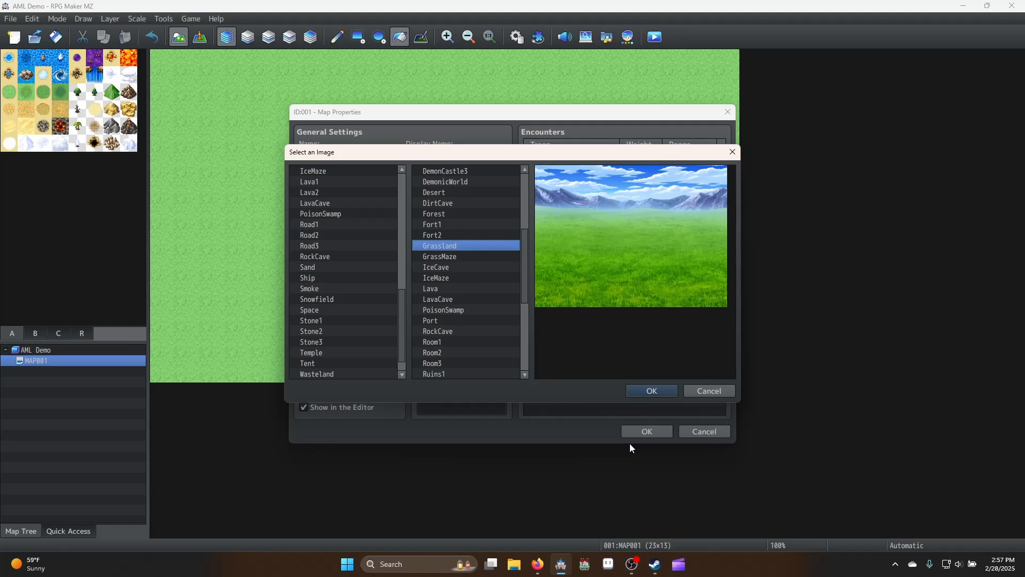
pyautogui.click(667, 394)
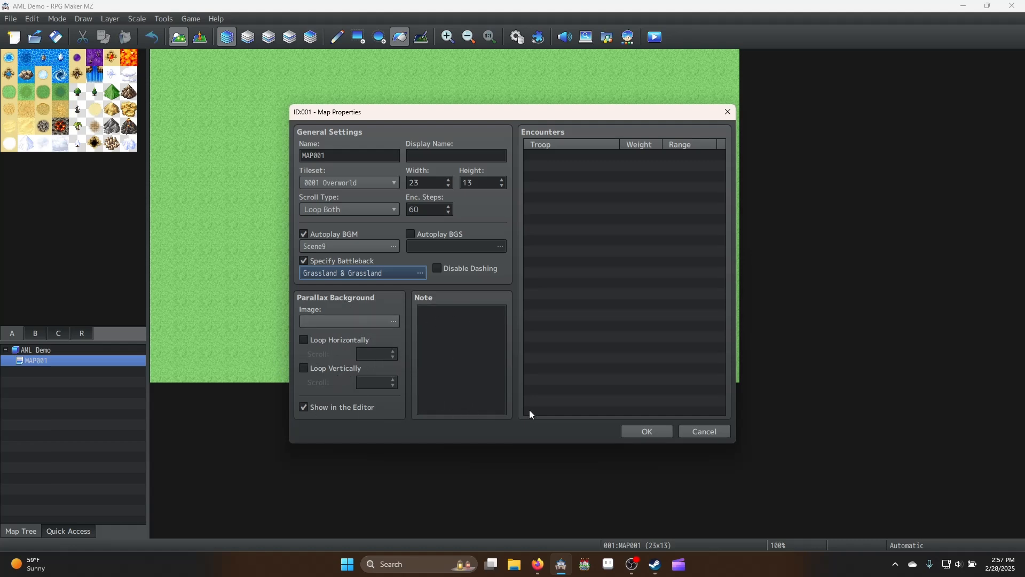
# Rename MAP001 as Debug and apply its map properties
pyautogui.doubleClick(345, 155)
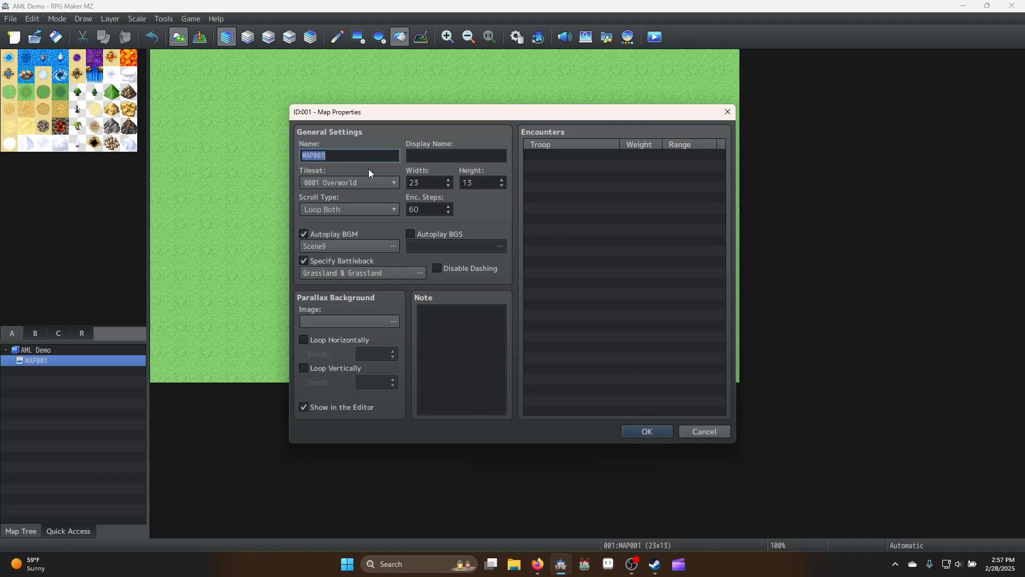
pyautogui.write('World')
pyautogui.press('BackSpace')
pyautogui.press('BackSpace')
pyautogui.press('BackSpace')
pyautogui.press('BackSpace')
pyautogui.press('BackSpace')
pyautogui.write('Debug')
pyautogui.click(648, 432)
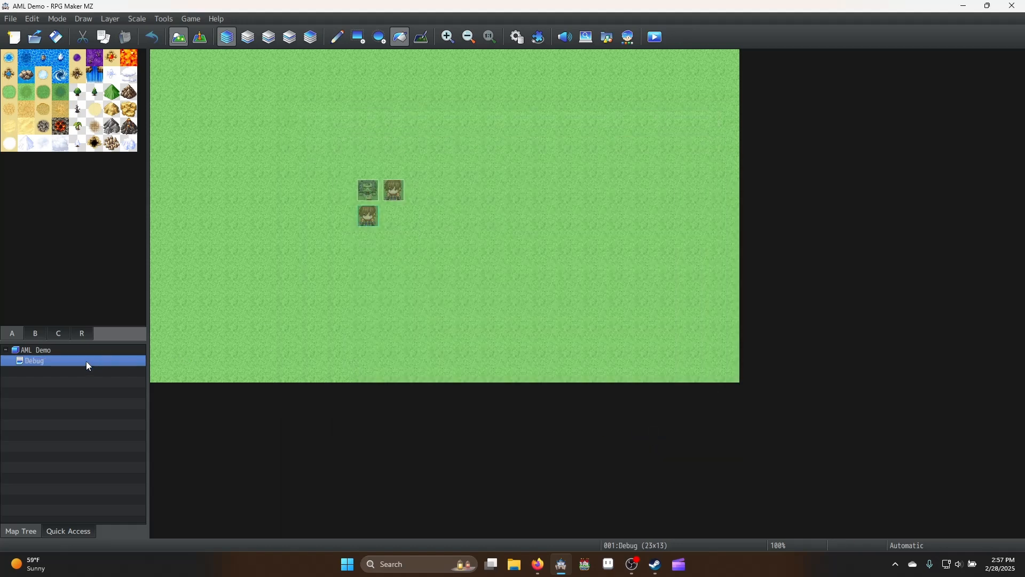
# Duplicate the Debug map directly under the AML Demo project
pyautogui.hotkey('ctrl', 'c')
pyautogui.click(68, 348)
pyautogui.hotkey('ctrl', 'v')
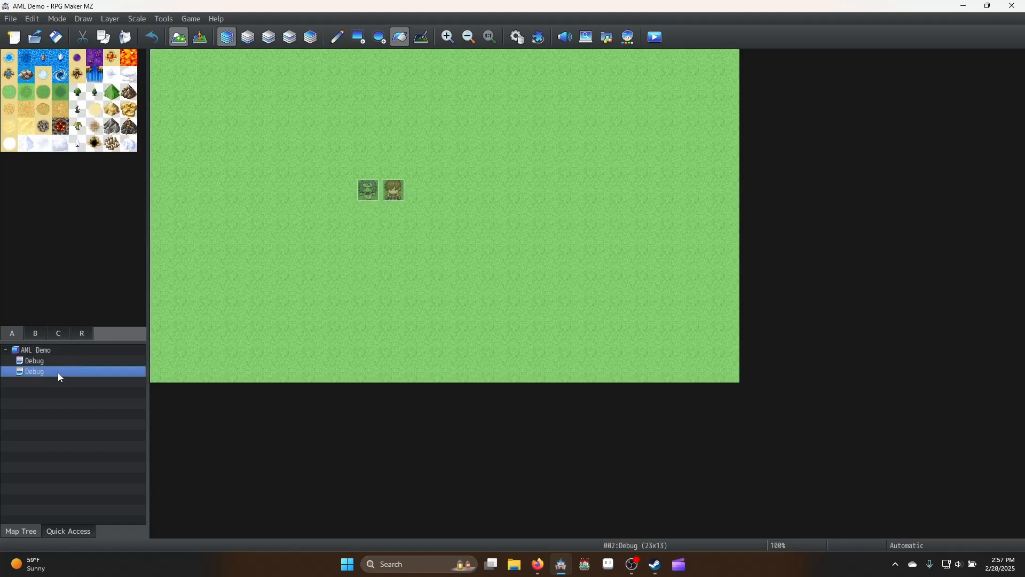
# Rename the copied map as World Map and set its width and height to 40 tiles each
pyautogui.doubleClick(58, 373)
pyautogui.write('World Map')
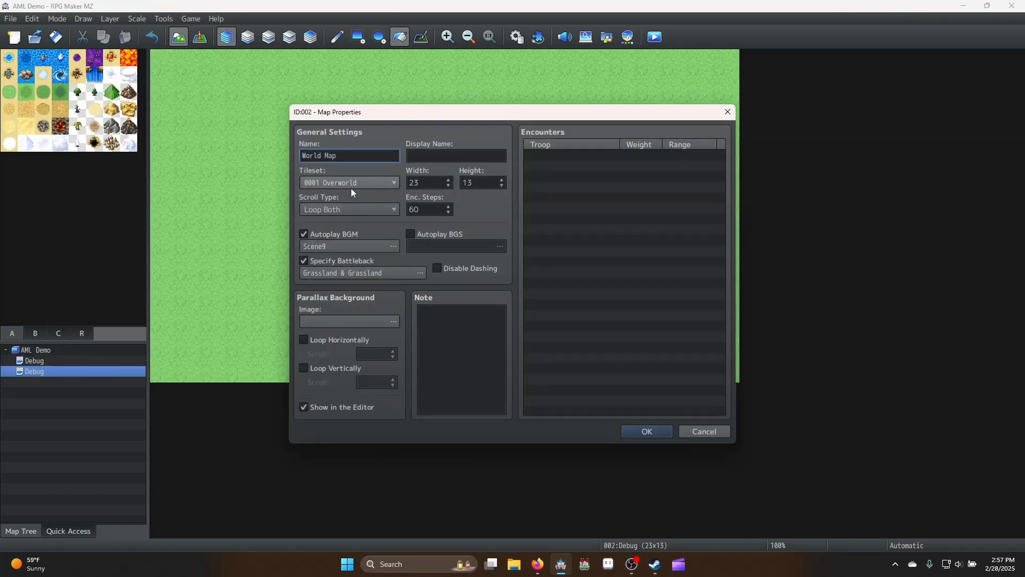
pyautogui.doubleClick(414, 182)
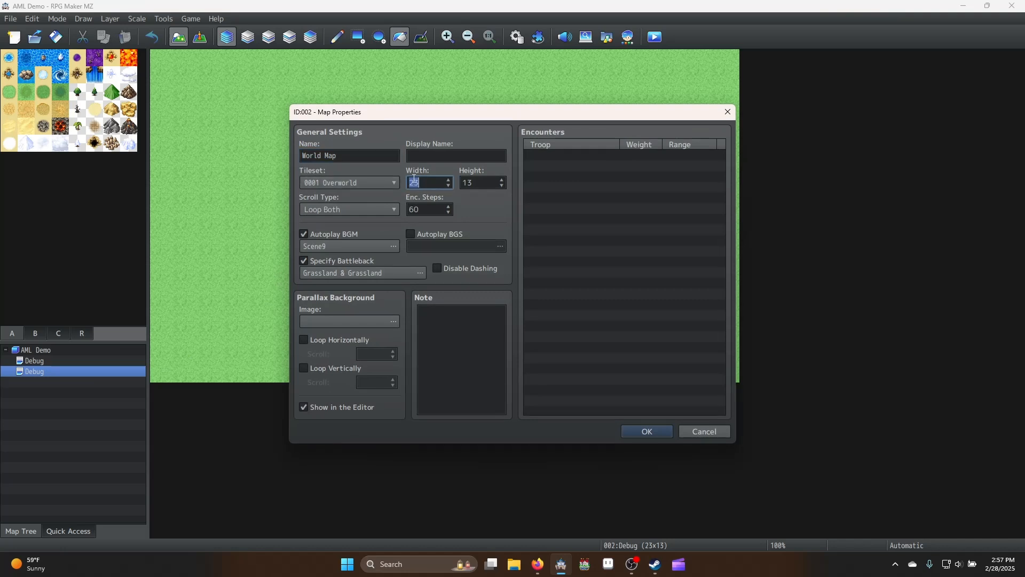
pyautogui.write('40')
pyautogui.press('Tab')
pyautogui.write('40')
pyautogui.press('Tab')
pyautogui.hotkey('shift', 'Tab')
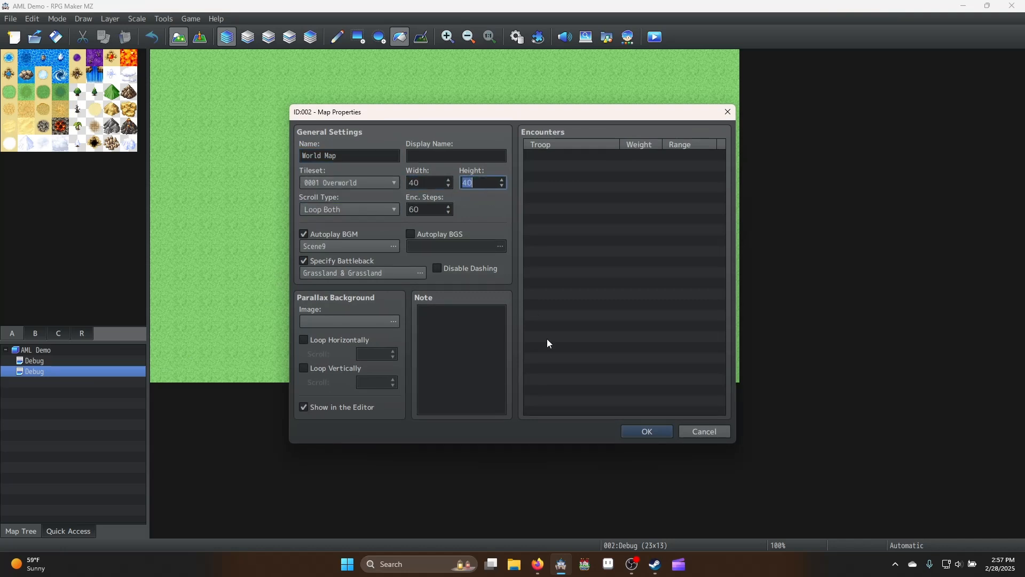
pyautogui.click(657, 431)
# Flood-fill the World Map's empty area with grass, and refill the whole map with the dark blue deep-water tile
pyautogui.keyDown('ctrl'); pyautogui.scroll(-2, 572, 369); pyautogui.keyUp('ctrl')
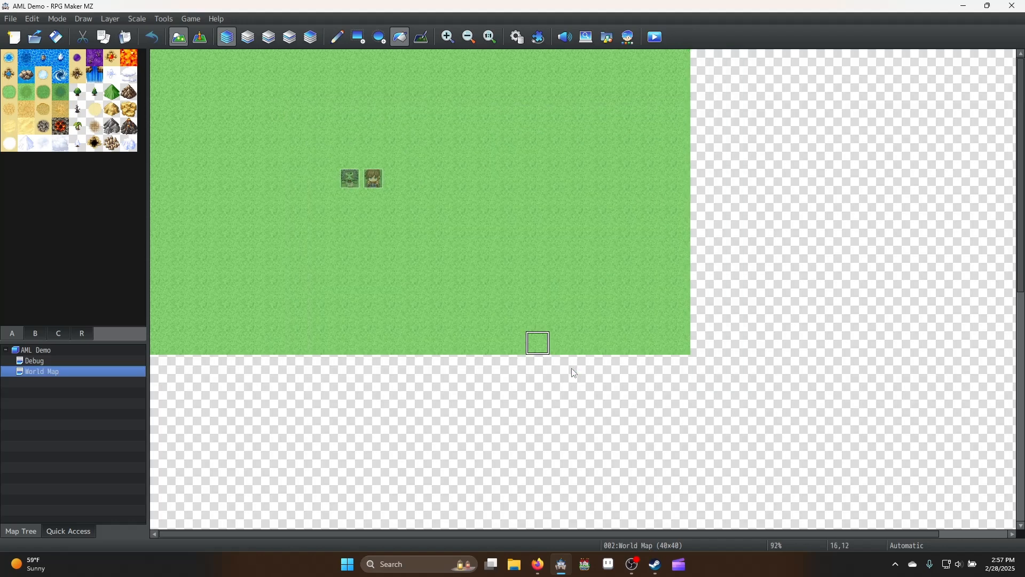
pyautogui.keyDown('ctrl'); pyautogui.scroll(-1, 574, 373); pyautogui.keyUp('ctrl')
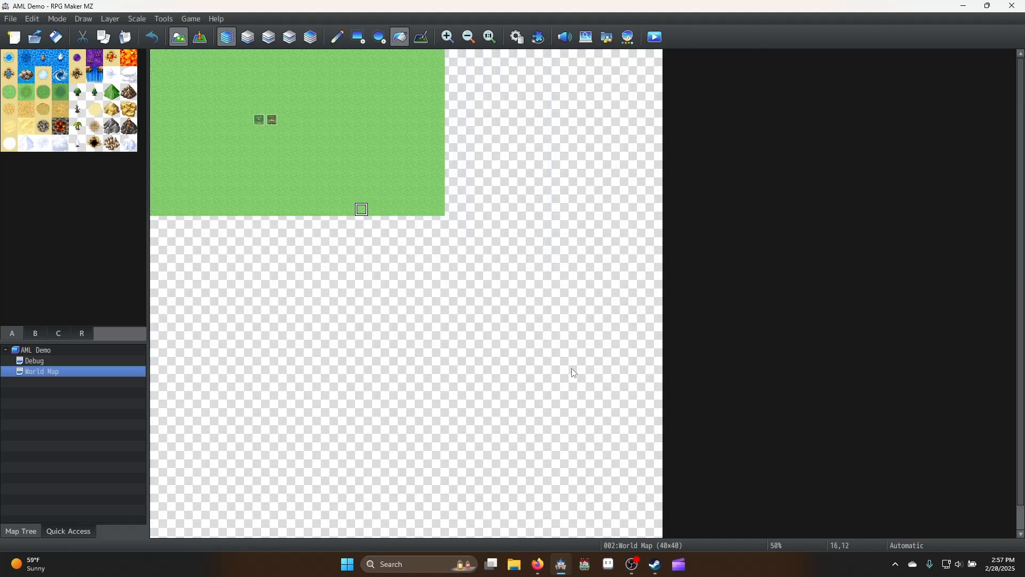
pyautogui.keyDown('ctrl'); pyautogui.scroll(-1, 575, 374); pyautogui.keyUp('ctrl')
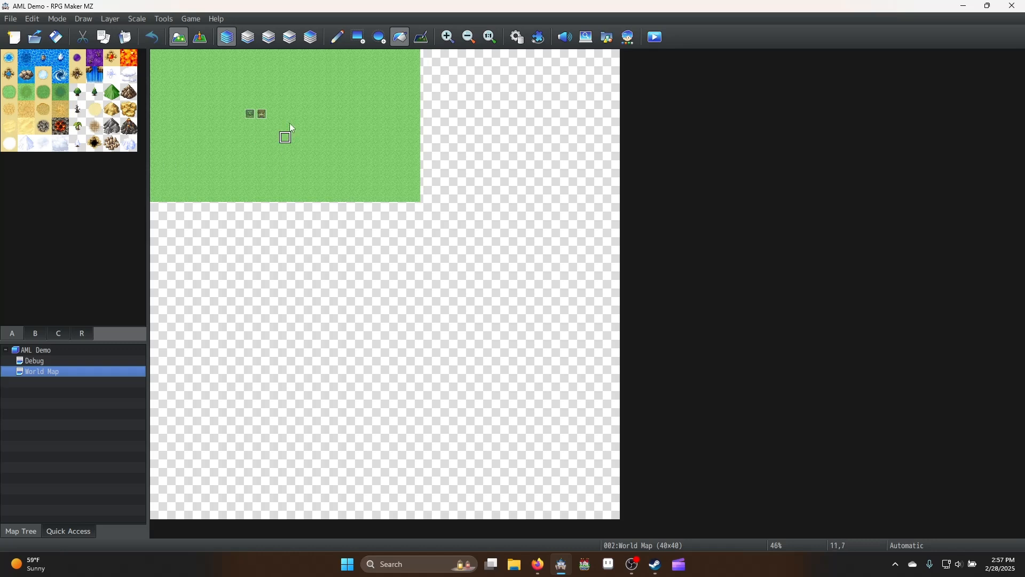
pyautogui.click(499, 137)
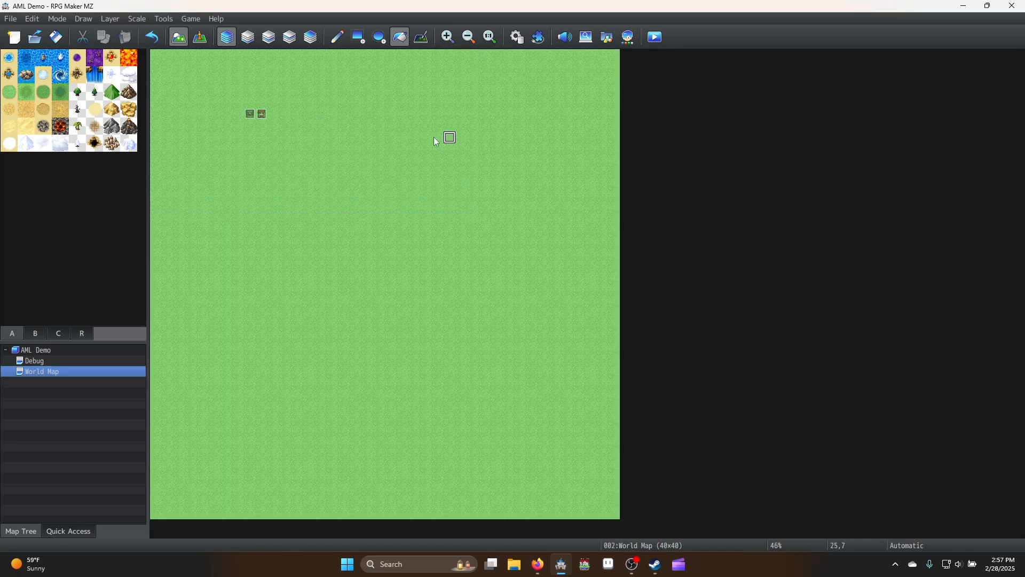
pyautogui.click(26, 57)
pyautogui.click(368, 145)
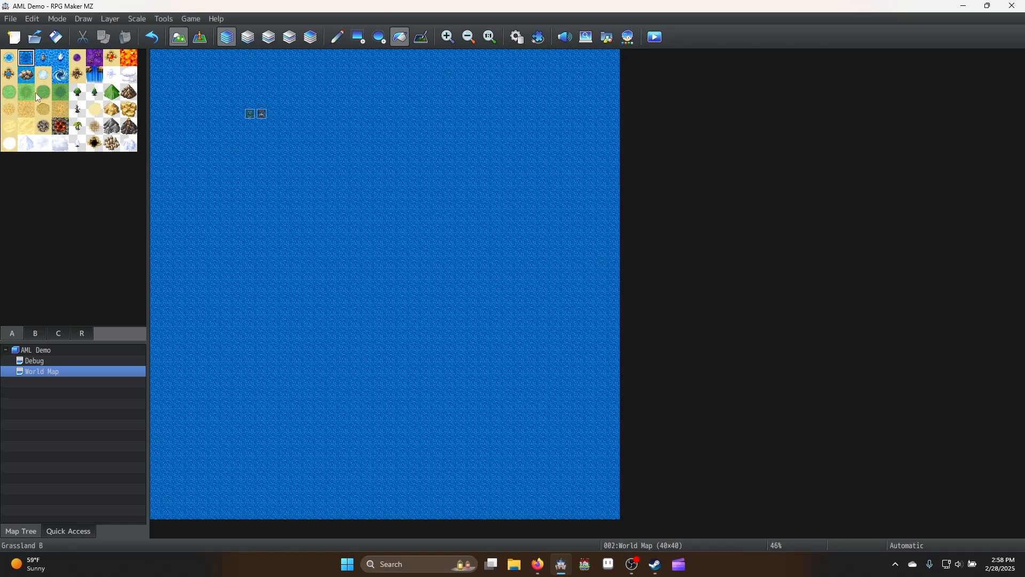
# Draw an arc of the lighter shallow-water tile with the Pencil across the World Map's upper part, from tile 6,10 to about 29,6
pyautogui.click(9, 59)
pyautogui.click(337, 37)
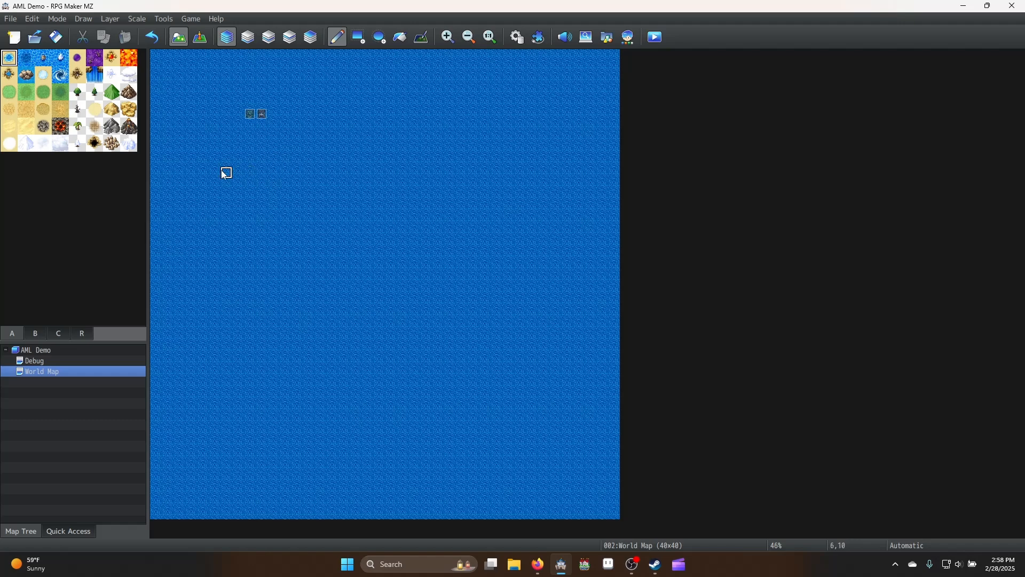
pyautogui.moveTo(225, 172)
pyautogui.mouseDown()
pyautogui.moveTo(297, 99)
pyautogui.moveTo(407, 99)
pyautogui.mouseUp()
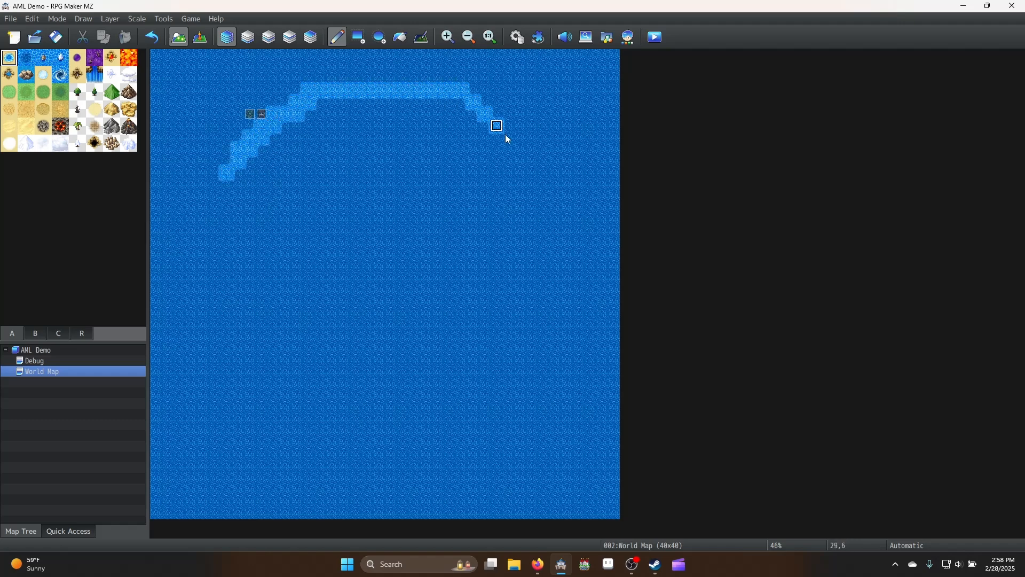
# Complete the closed shallow-sea outline of the island and flood-fill its interior with the light grassland tile
pyautogui.moveTo(504, 202)
pyautogui.mouseDown()
pyautogui.moveTo(464, 246)
pyautogui.moveTo(474, 300)
pyautogui.moveTo(532, 419)
pyautogui.moveTo(486, 478)
pyautogui.moveTo(357, 421)
pyautogui.moveTo(285, 408)
pyautogui.moveTo(273, 360)
pyautogui.moveTo(190, 327)
pyautogui.moveTo(225, 264)
pyautogui.moveTo(219, 179)
pyautogui.mouseUp()
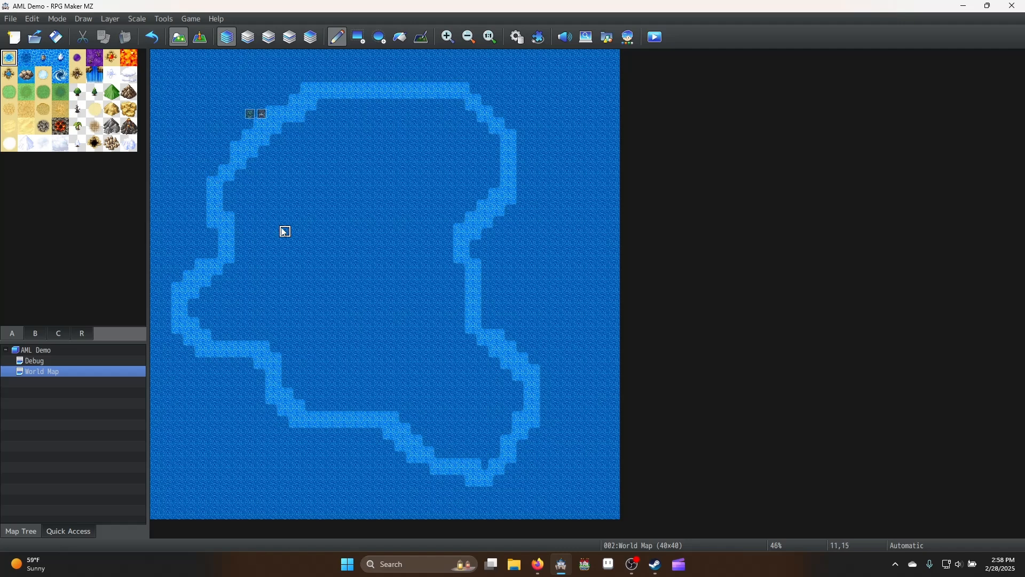
pyautogui.click(9, 92)
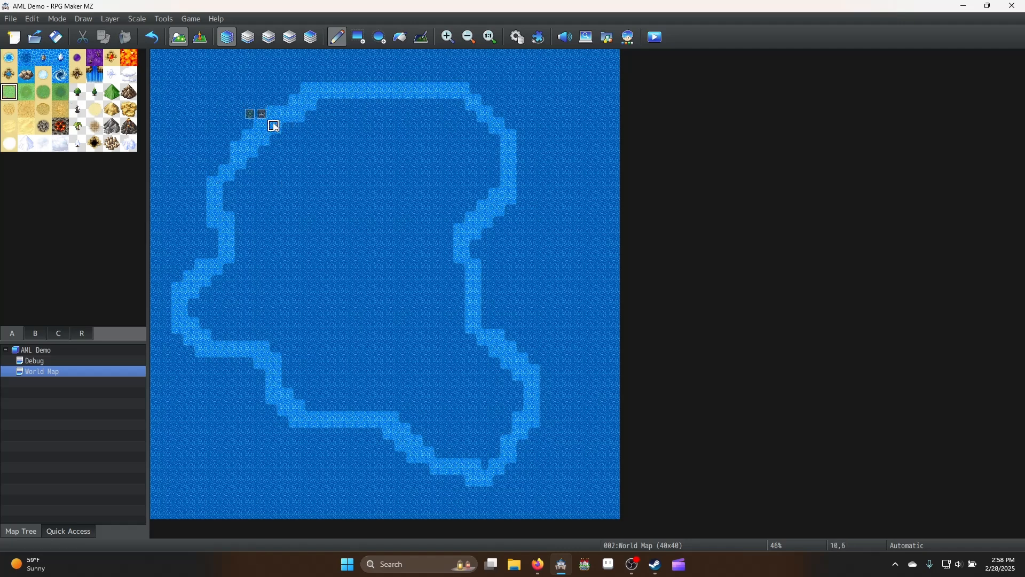
pyautogui.click(406, 39)
pyautogui.click(381, 135)
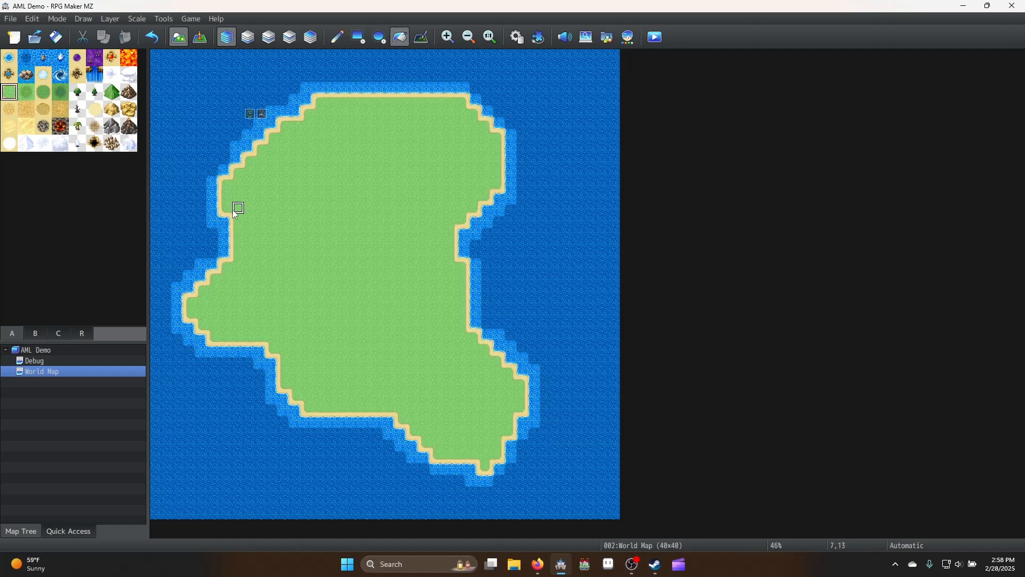
# Sample the shallow-sea tile from the coast and touch up the coastline's corners with the Pen
pyautogui.rightClick(227, 172)
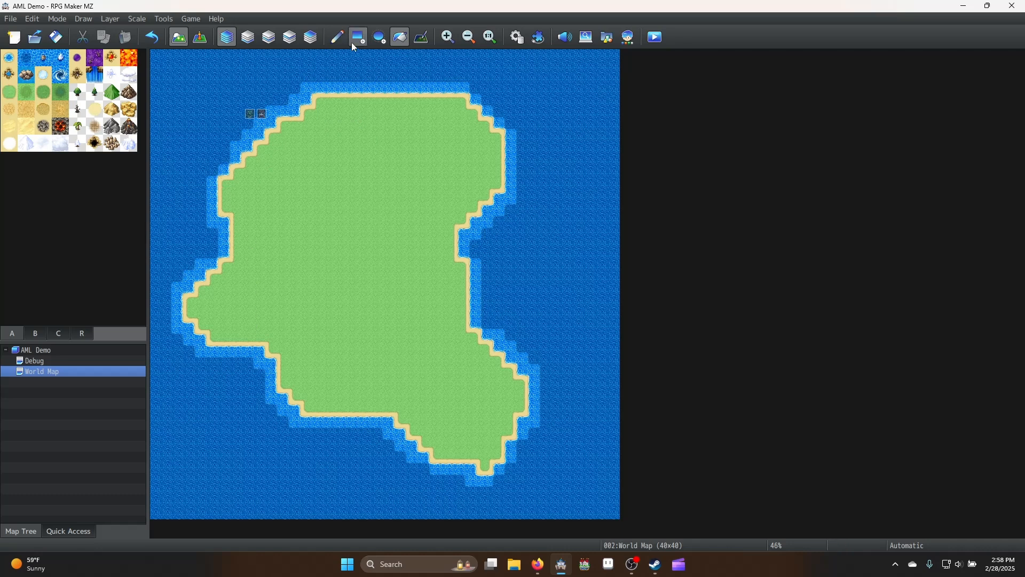
pyautogui.click(338, 37)
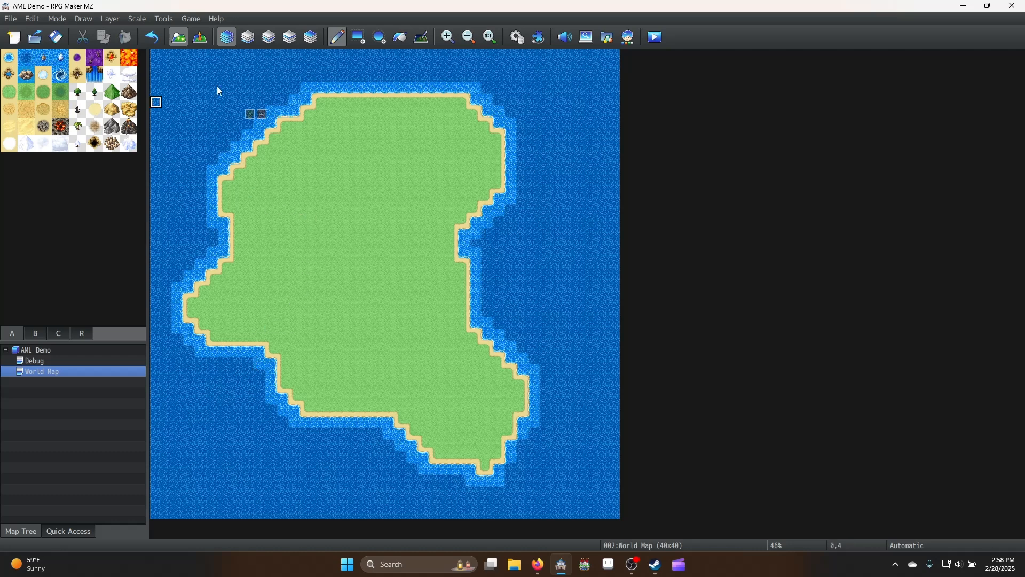
# Paint a brown mountain range running diagonally from the northeast through the island's centre, with a branch towards the southeast
pyautogui.click(354, 38)
pyautogui.click(339, 38)
pyautogui.moveTo(408, 259)
pyautogui.mouseDown()
pyautogui.moveTo(295, 303)
pyautogui.moveTo(428, 184)
pyautogui.moveTo(372, 270)
pyautogui.moveTo(355, 257)
pyautogui.moveTo(329, 283)
pyautogui.moveTo(365, 277)
pyautogui.moveTo(402, 247)
pyautogui.mouseUp()
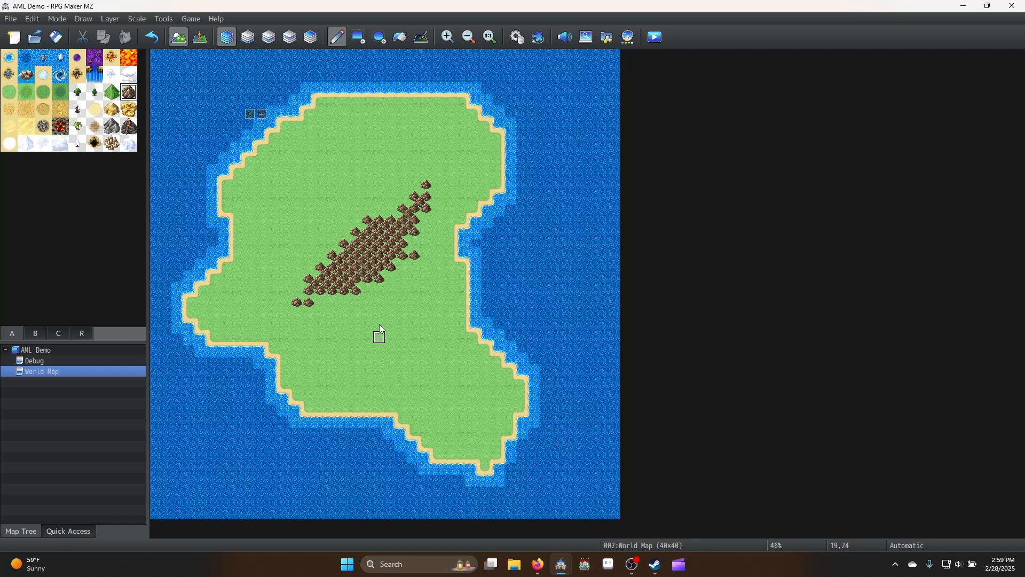
pyautogui.moveTo(380, 293)
pyautogui.mouseDown()
pyautogui.moveTo(371, 289)
pyautogui.moveTo(437, 385)
pyautogui.moveTo(350, 296)
pyautogui.moveTo(393, 321)
pyautogui.moveTo(425, 373)
pyautogui.moveTo(362, 302)
pyautogui.mouseUp()
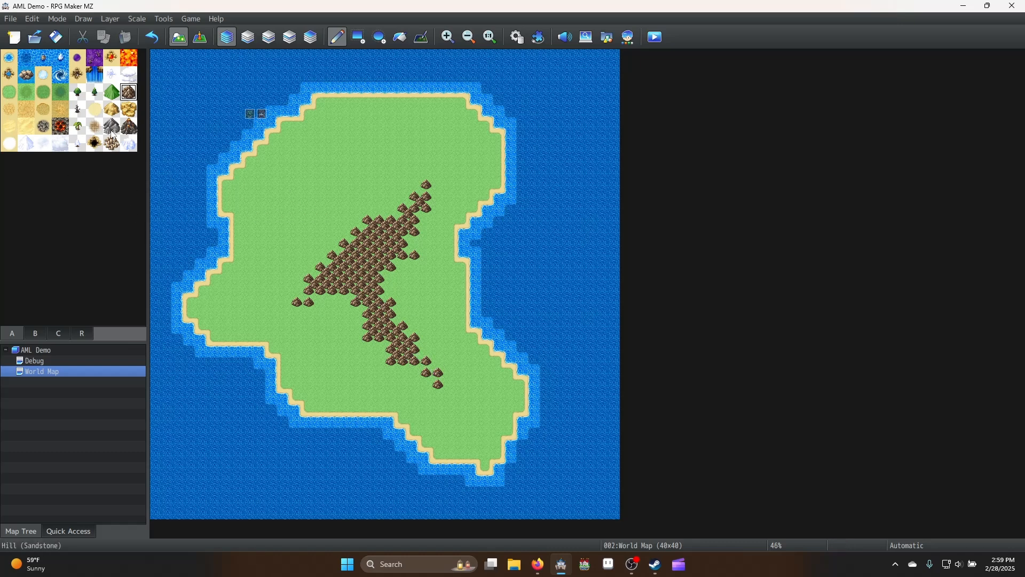
# Paint a winding sea-tile river from the fork of the mountains to the southwest coast and tidy its upper bend with grass
pyautogui.click(9, 57)
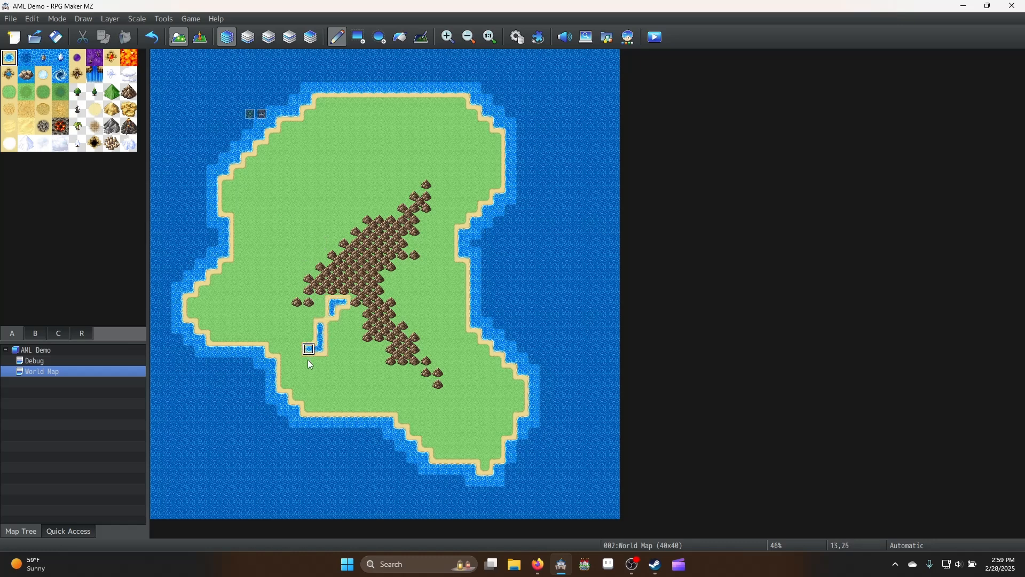
pyautogui.moveTo(286, 372)
pyautogui.mouseDown()
pyautogui.moveTo(304, 365)
pyautogui.moveTo(286, 368)
pyautogui.moveTo(292, 386)
pyautogui.mouseUp()
pyautogui.click(284, 383)
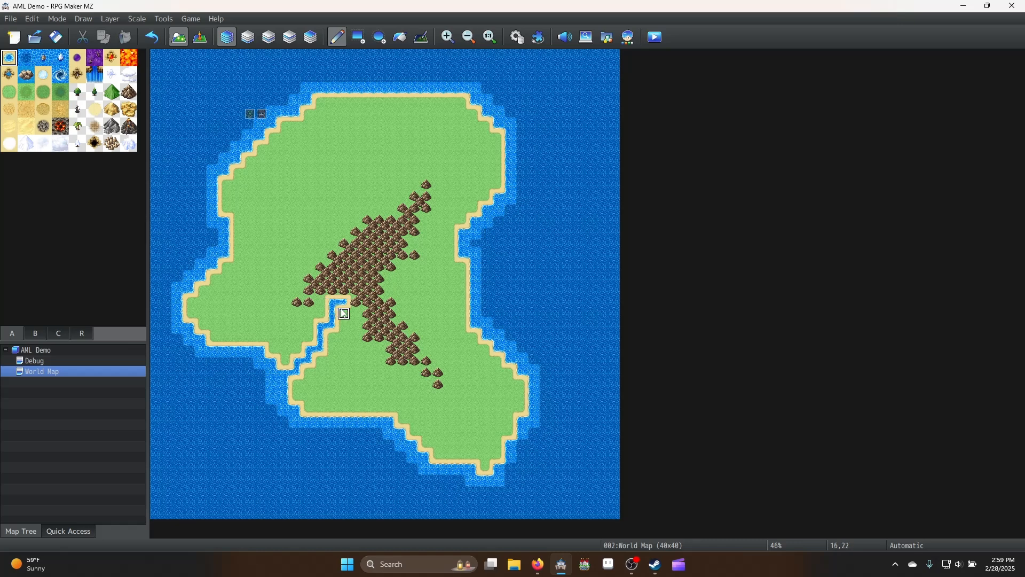
pyautogui.rightClick(321, 313)
pyautogui.click(331, 302)
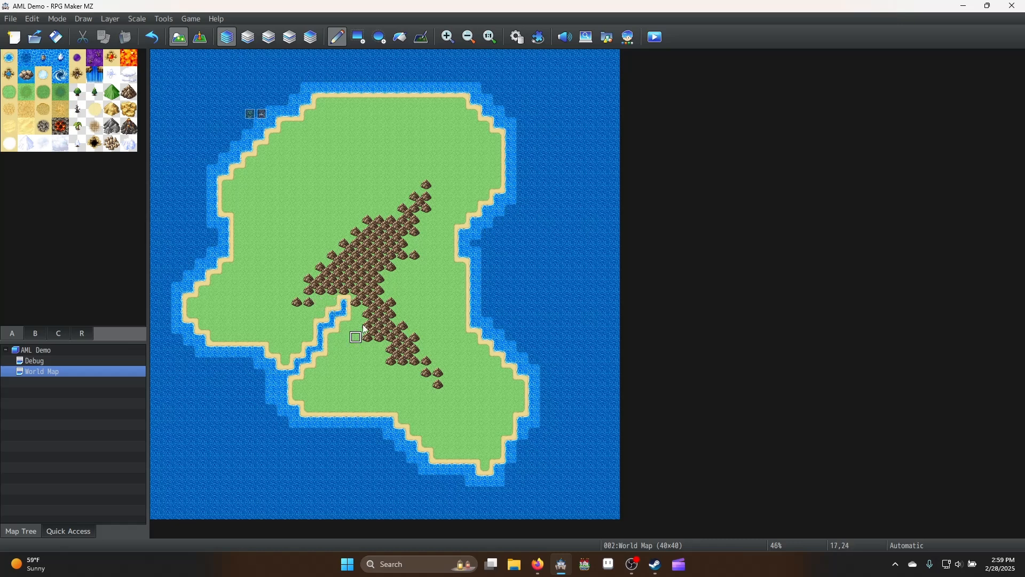
pyautogui.click(268, 39)
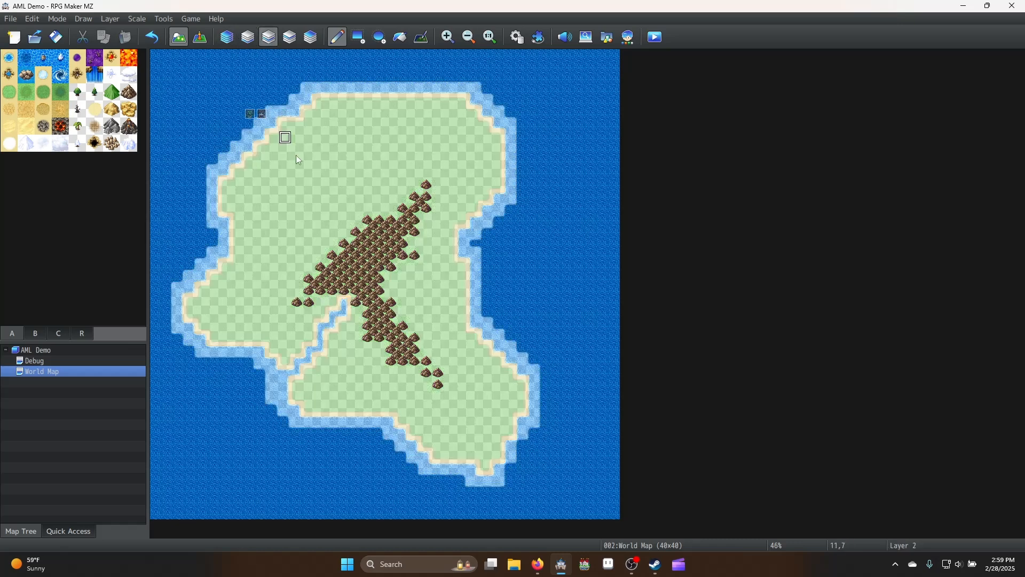
pyautogui.click(344, 290)
pyautogui.hotkey('ctrl', 'z')
pyautogui.moveTo(345, 303); pyautogui.dragTo(330, 325)
pyautogui.hotkey('ctrl', 'z')
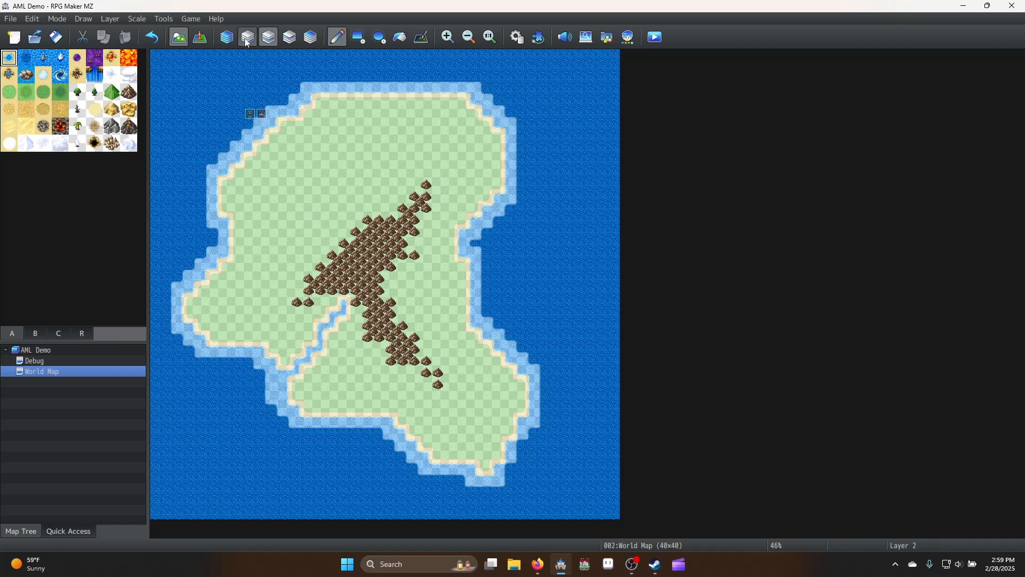
# Paint a water tile on Layer 1 beneath the mountain at the southwest river's head, and return to automatic layering
pyautogui.click(248, 37)
pyautogui.click(344, 291)
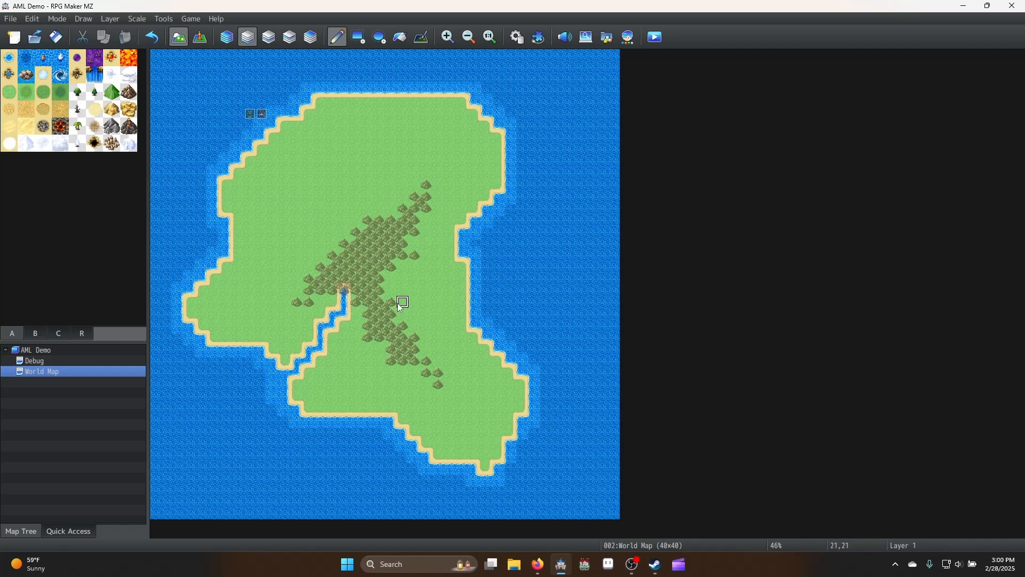
pyautogui.click(232, 41)
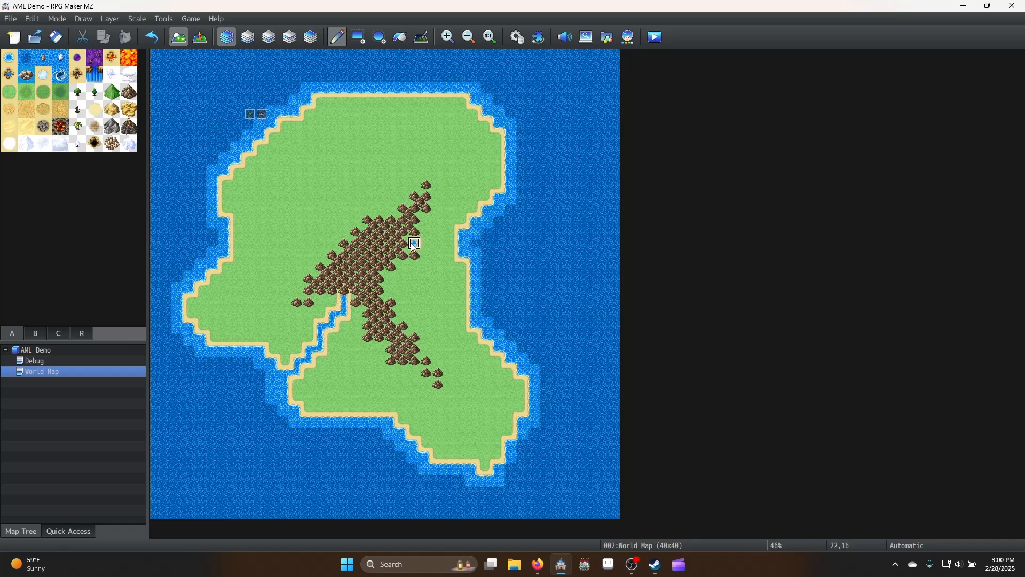
# Paint a second river from the mountains to the east coast, widen its mouth, and extend its head beneath the mountain on Layer 1
pyautogui.moveTo(415, 246); pyautogui.dragTo(463, 259)
pyautogui.click(460, 264)
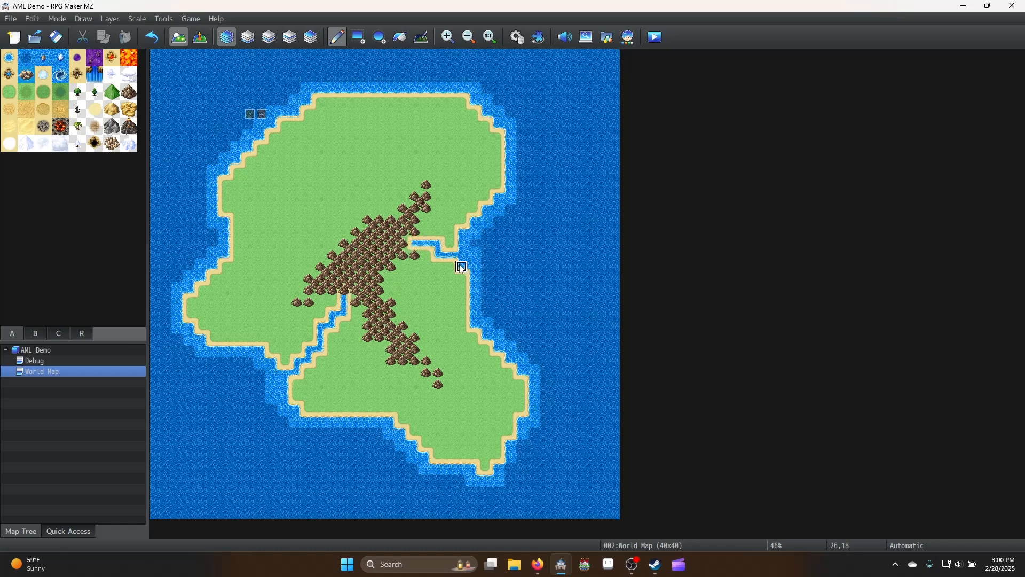
pyautogui.click(455, 246)
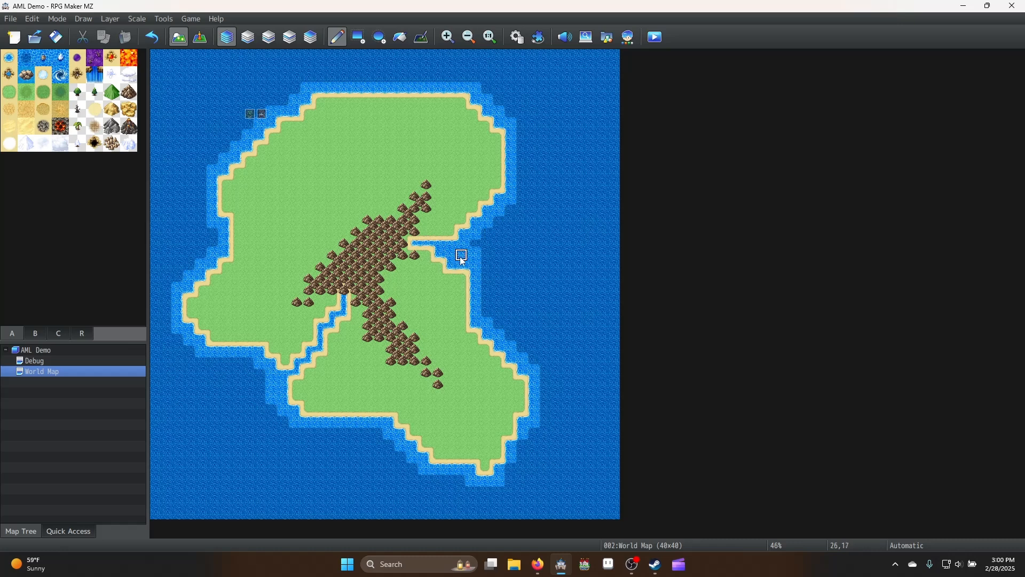
pyautogui.click(454, 238)
pyautogui.click(249, 37)
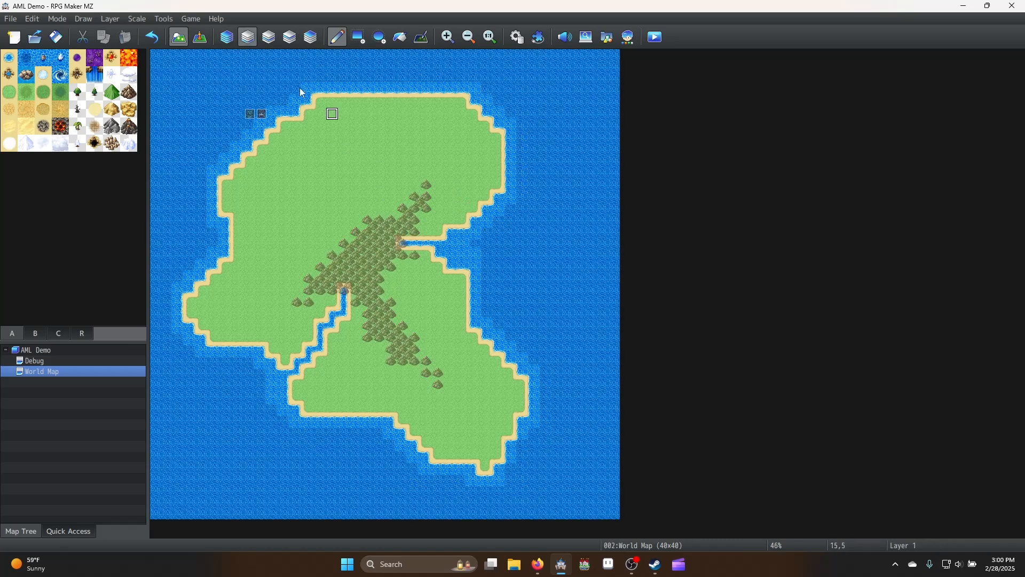
pyautogui.click(228, 41)
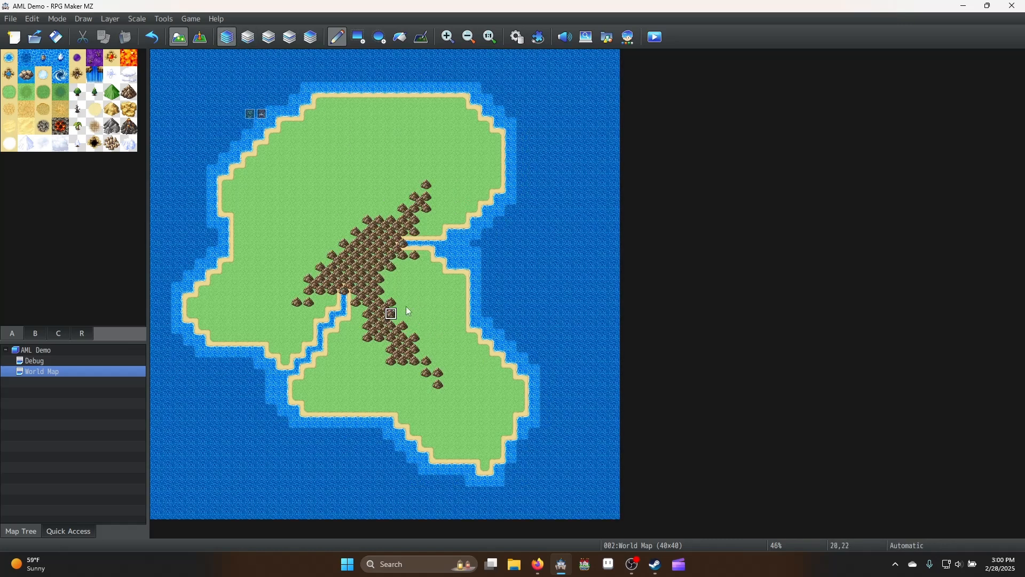
# Cover the island's southeastern tip with the darkest green grass tile
pyautogui.click(60, 92)
pyautogui.moveTo(404, 420)
pyautogui.mouseDown()
pyautogui.moveTo(484, 429)
pyautogui.moveTo(515, 398)
pyautogui.moveTo(486, 420)
pyautogui.moveTo(422, 426)
pyautogui.moveTo(440, 454)
pyautogui.moveTo(484, 461)
pyautogui.moveTo(511, 416)
pyautogui.mouseUp()
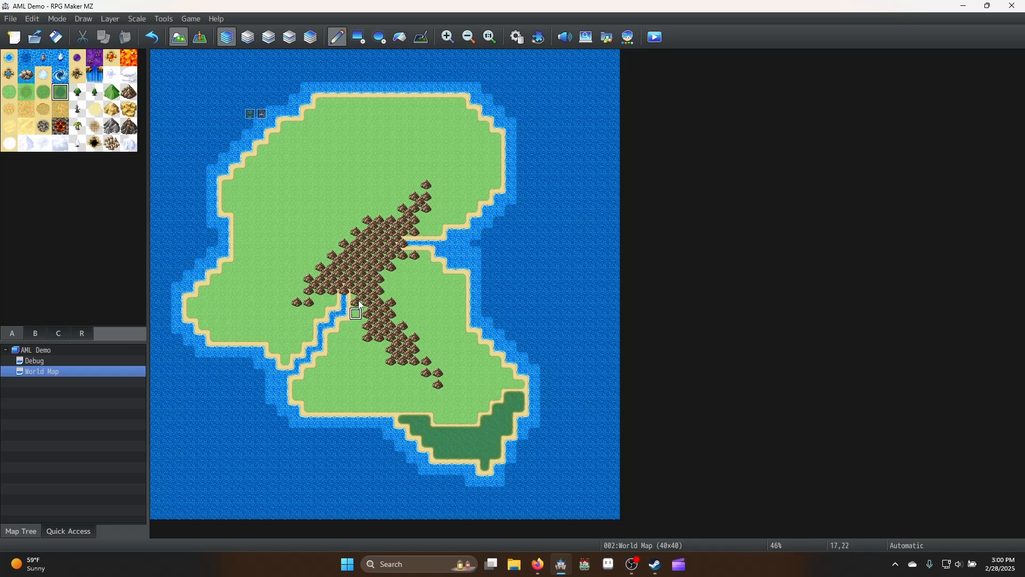
# Draw a forest boundary south of the mountains and flood-fill the grassland between it and the southwest river with forest
pyautogui.click(77, 93)
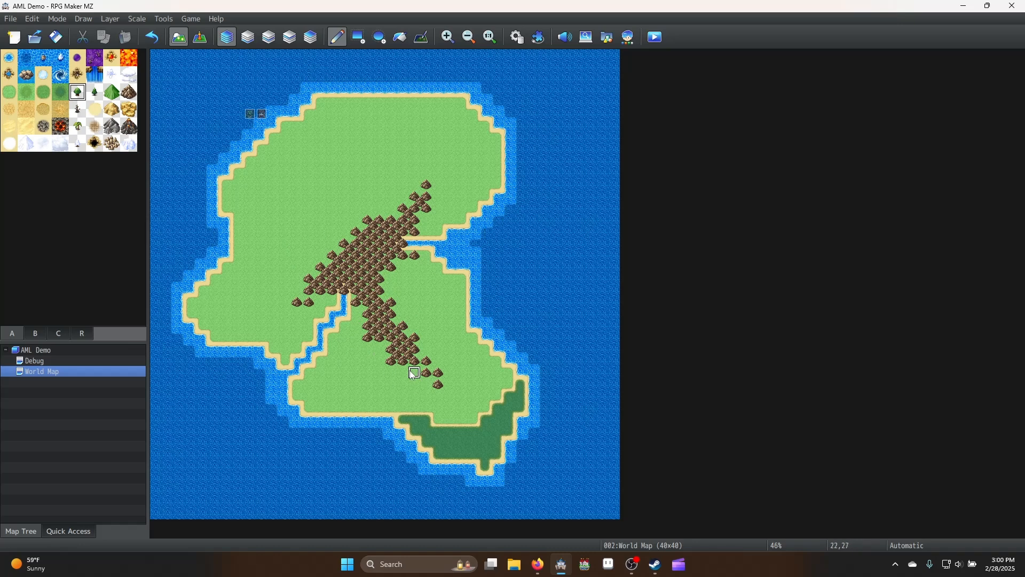
pyautogui.moveTo(422, 383)
pyautogui.mouseDown()
pyautogui.moveTo(421, 407)
pyautogui.moveTo(406, 410)
pyautogui.mouseUp()
pyautogui.click(400, 37)
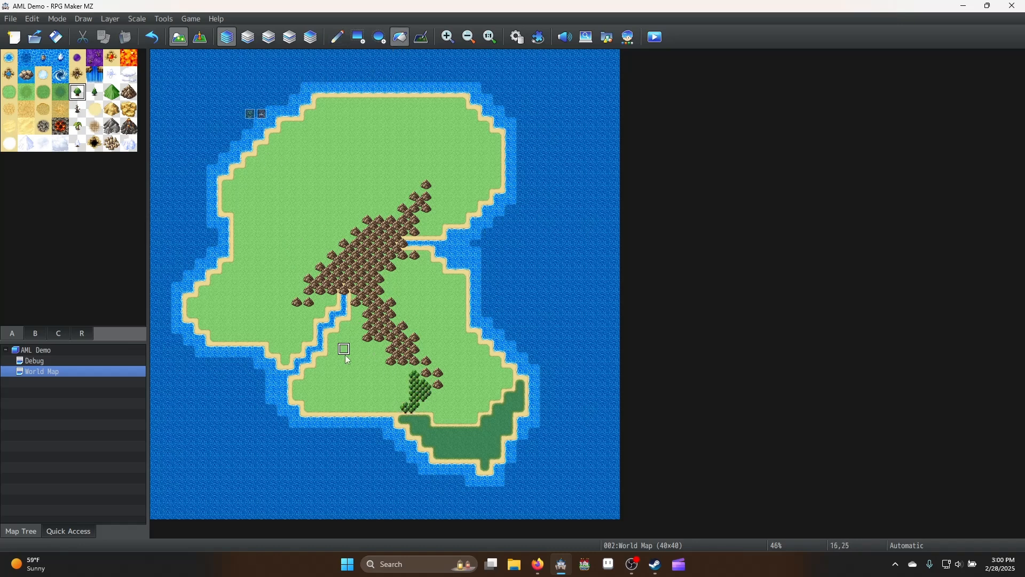
pyautogui.click(345, 354)
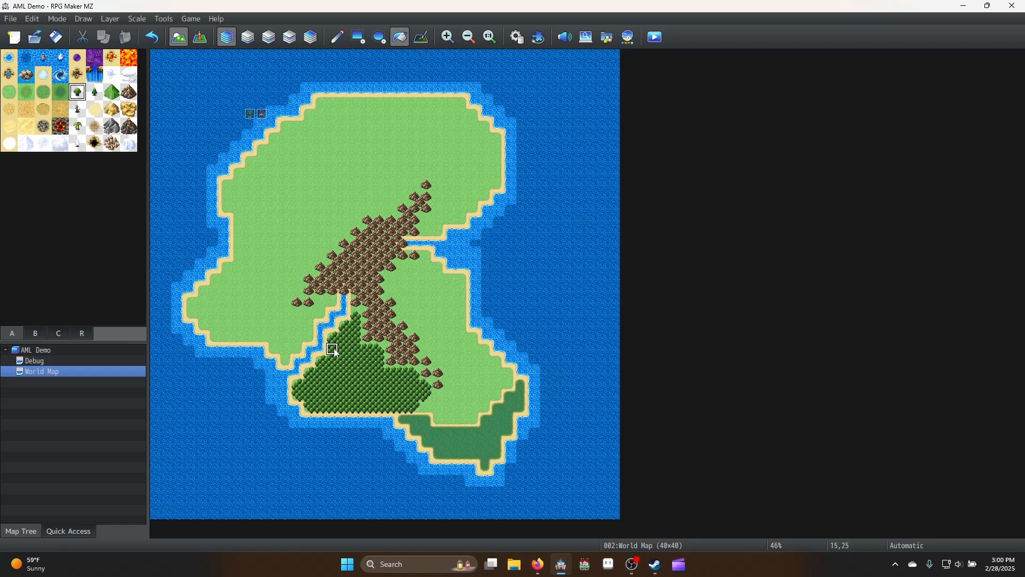
# Paint two forest patches with the Pen, one in the island's northwest and one in its northeast
pyautogui.rightClick(367, 374)
pyautogui.click(338, 42)
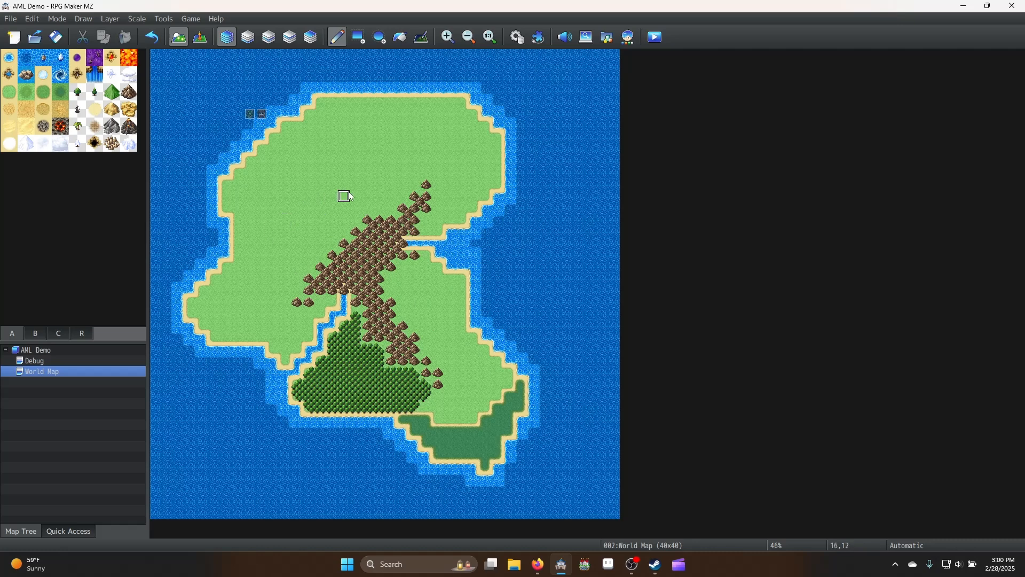
pyautogui.moveTo(273, 195)
pyautogui.mouseDown()
pyautogui.moveTo(293, 165)
pyautogui.moveTo(298, 185)
pyautogui.moveTo(271, 222)
pyautogui.moveTo(266, 202)
pyautogui.moveTo(285, 156)
pyautogui.moveTo(318, 155)
pyautogui.mouseUp()
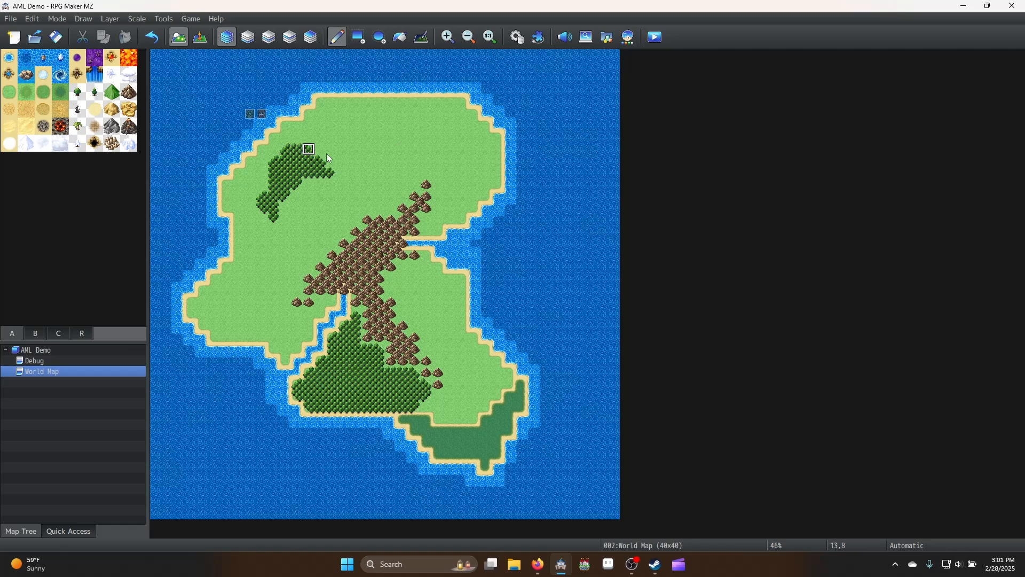
pyautogui.moveTo(407, 129)
pyautogui.mouseDown()
pyautogui.moveTo(446, 136)
pyautogui.moveTo(406, 128)
pyautogui.moveTo(435, 113)
pyautogui.moveTo(458, 153)
pyautogui.mouseUp()
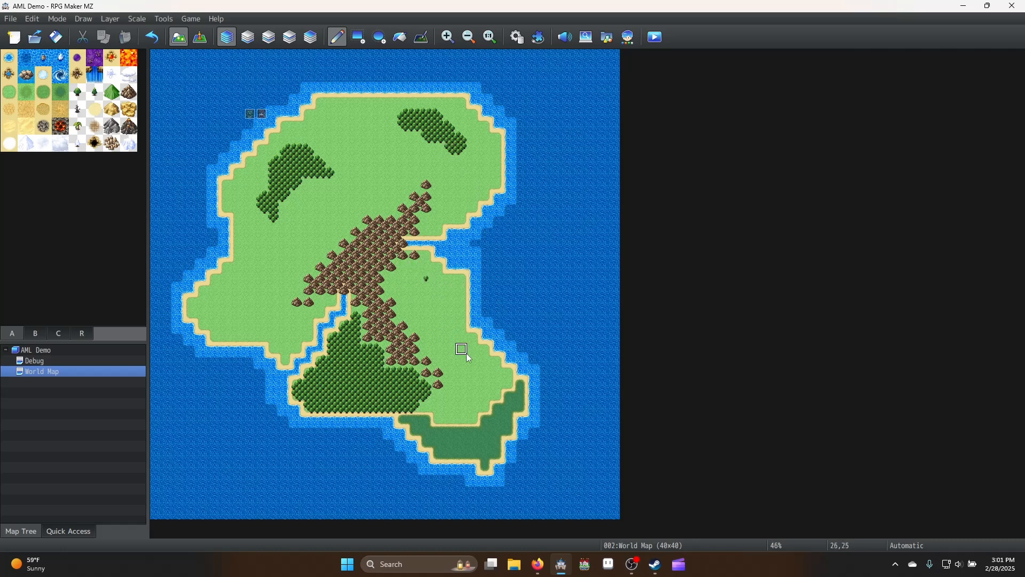
# Scatter single forest tiles across the open grassland in the southeast, west and north of the island
pyautogui.click(483, 360)
pyautogui.click(298, 234)
pyautogui.click(367, 126)
# Paint a belt of pine forest along the mountains' northwest side and fill the gaps between the belt and the mountains
pyautogui.click(94, 91)
pyautogui.moveTo(297, 291)
pyautogui.mouseDown()
pyautogui.moveTo(308, 241)
pyautogui.moveTo(410, 185)
pyautogui.mouseUp()
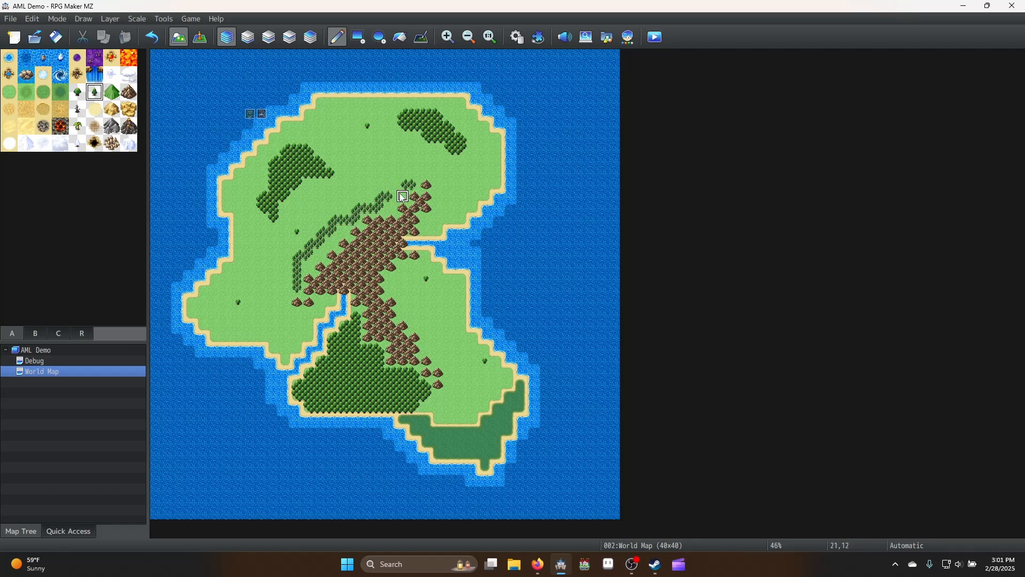
pyautogui.click(401, 37)
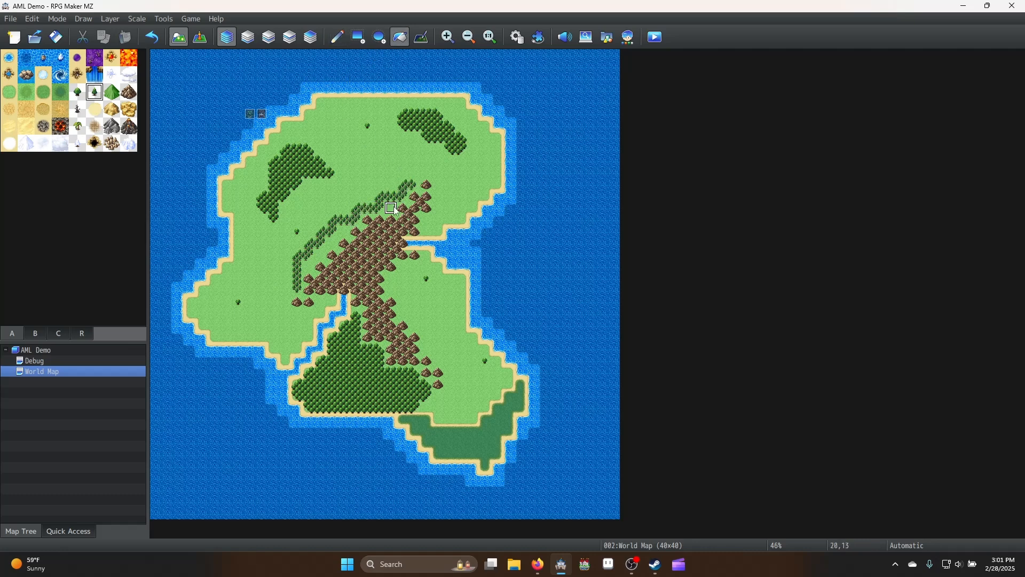
pyautogui.moveTo(344, 234); pyautogui.dragTo(322, 261)
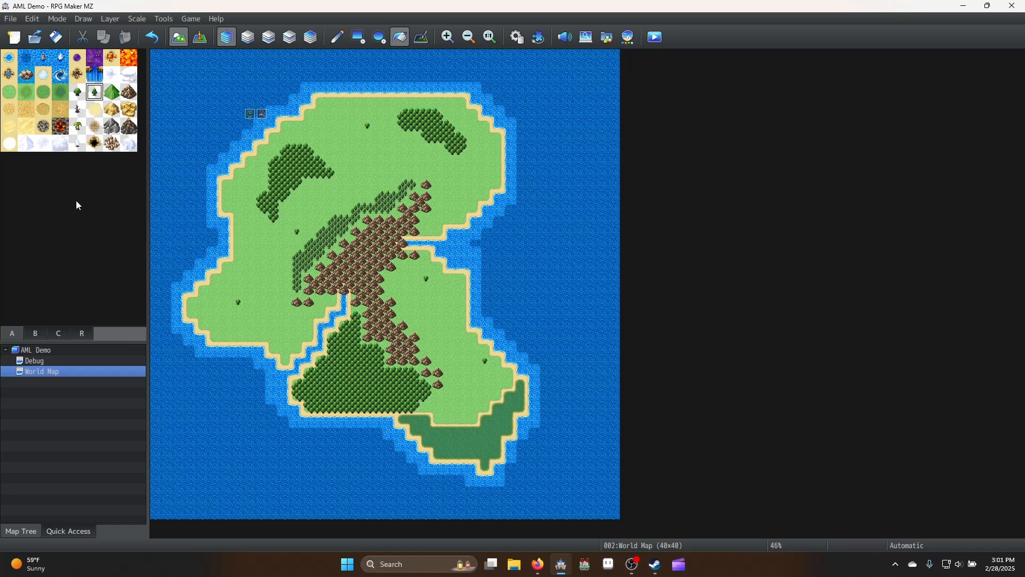
# Place one horizontal wooden pier tile across the southwest river as a bridge
pyautogui.click(35, 334)
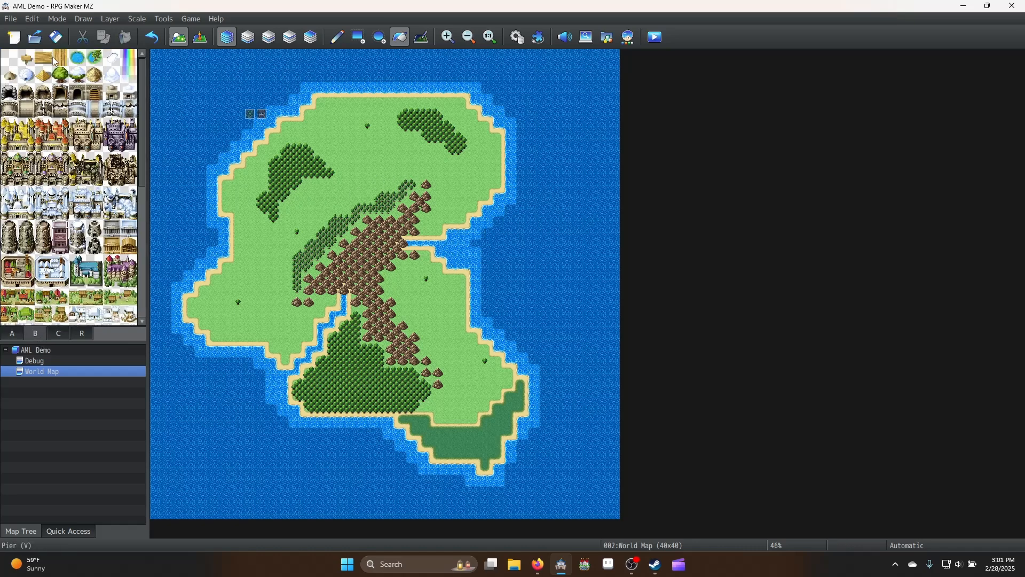
pyautogui.click(321, 337)
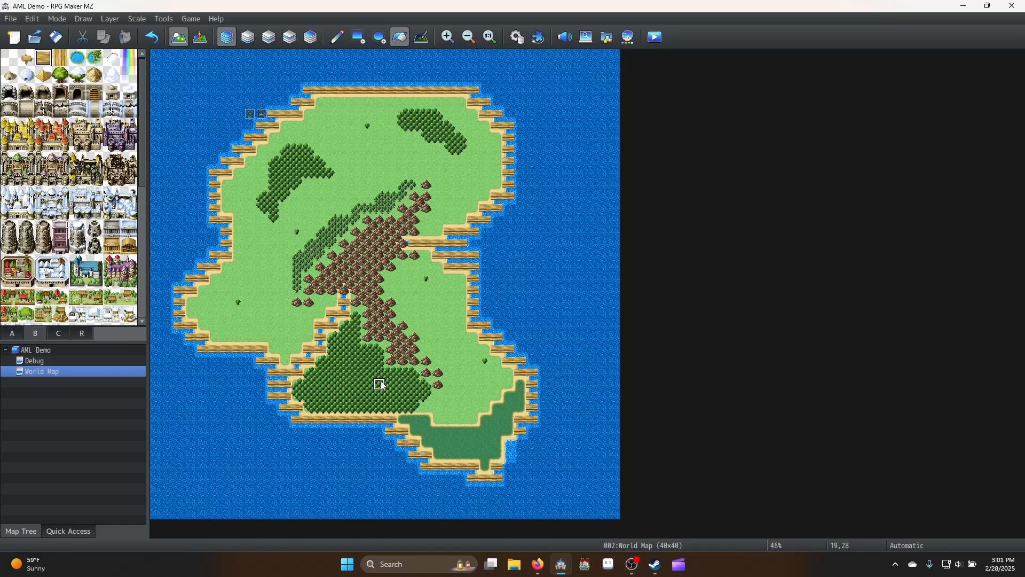
pyautogui.hotkey('ctrl', 'z')
pyautogui.click(337, 37)
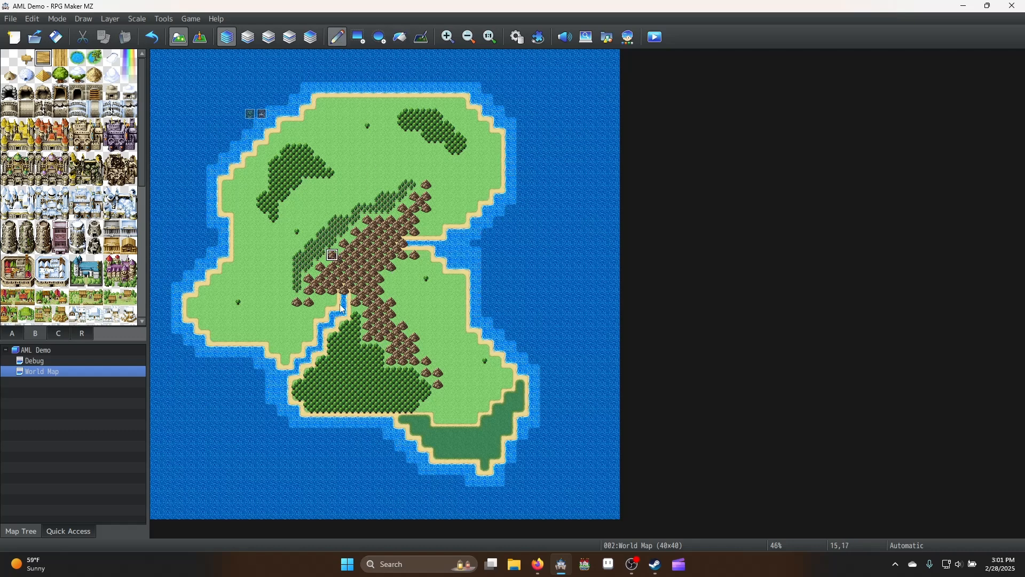
pyautogui.click(321, 337)
# Place the two-by-two red-roofed Castle B on the grassland just east of the mountains, below the eastern river
pyautogui.scroll(-2, 46, 251)
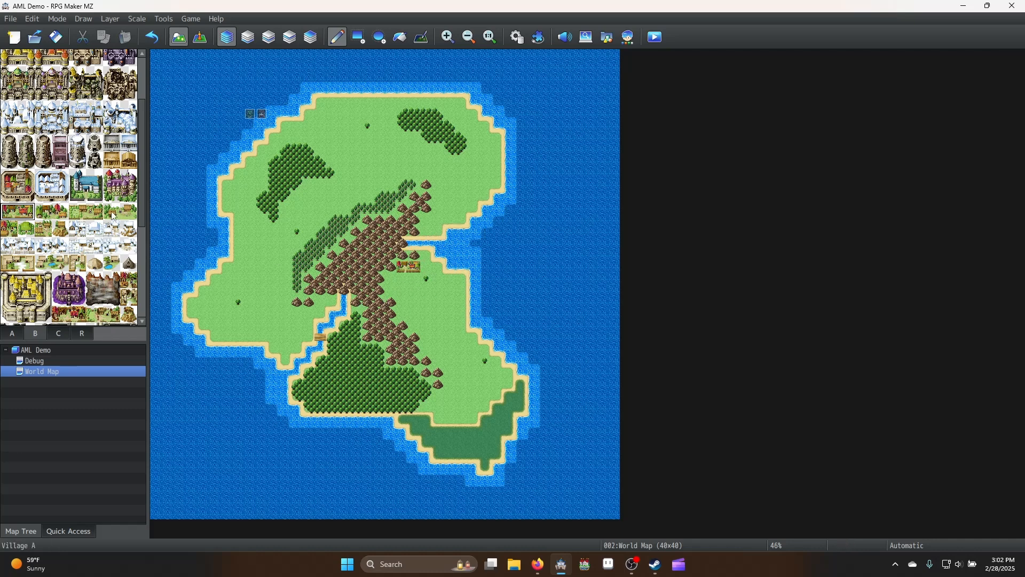
pyautogui.scroll(3, 83, 208)
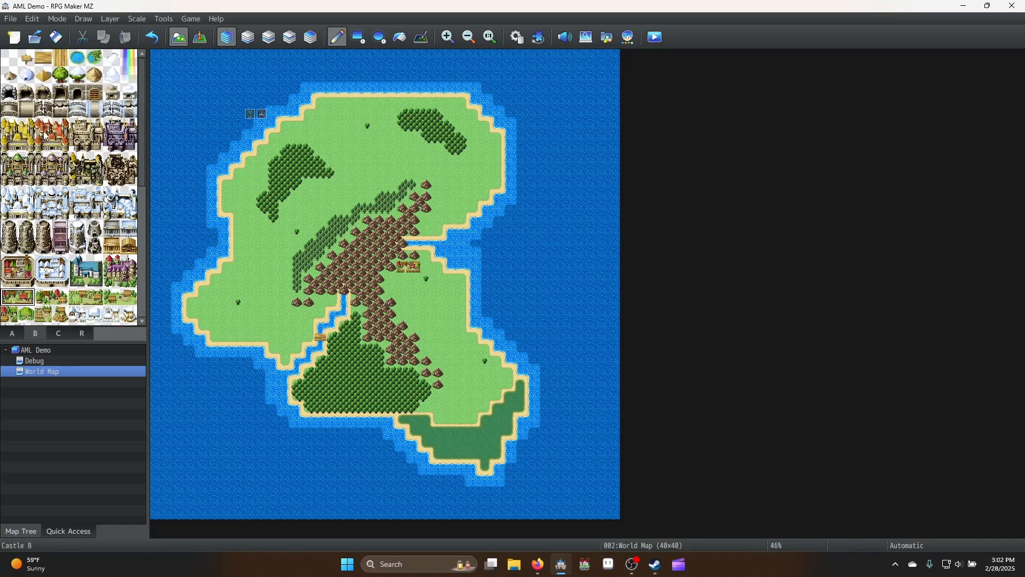
pyautogui.moveTo(43, 126); pyautogui.dragTo(59, 146)
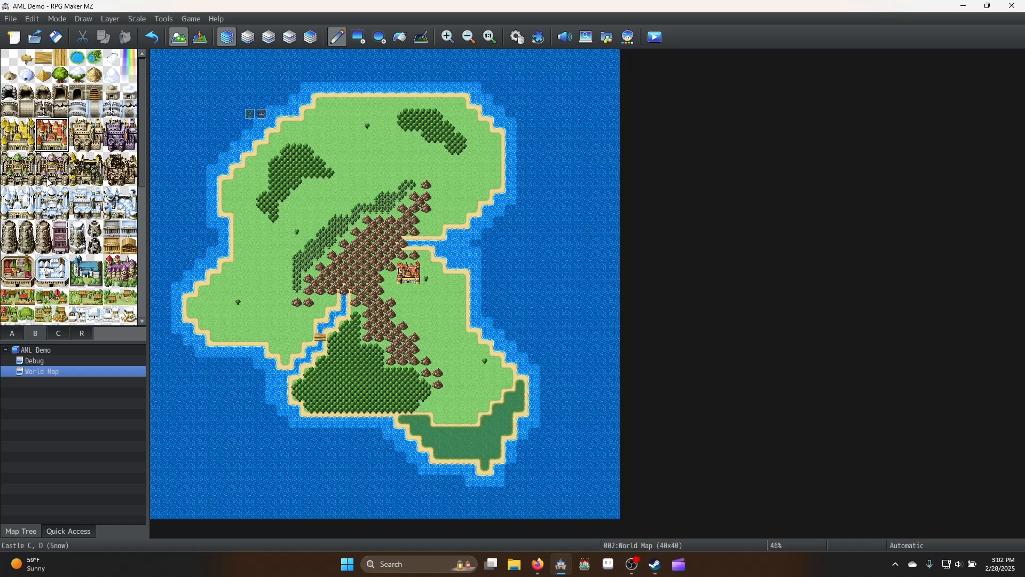
# Place Town A on the grassland southeast of the castle and cut a sea inlet into the coast just south of the town
pyautogui.click(11, 301)
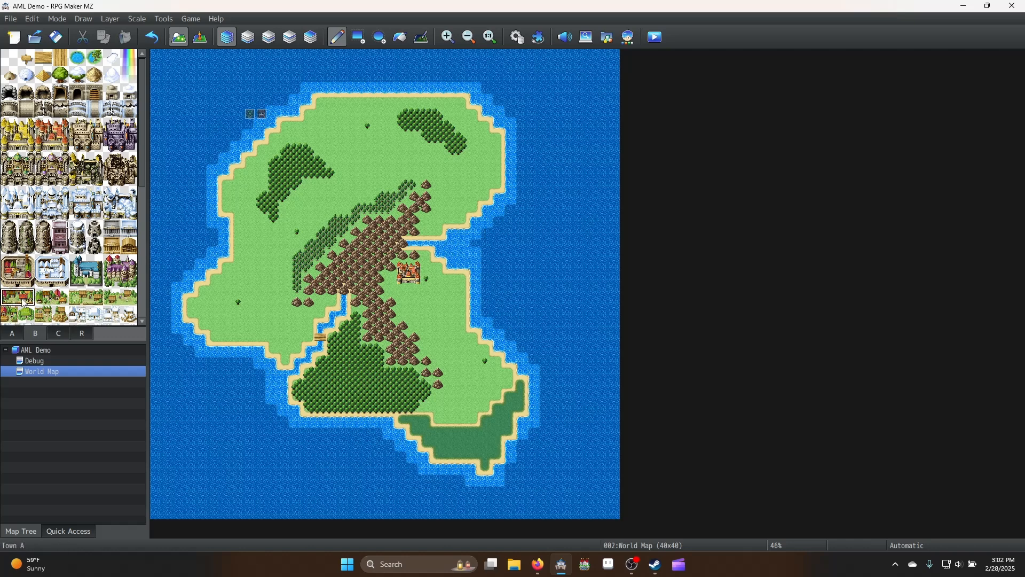
pyautogui.click(428, 306)
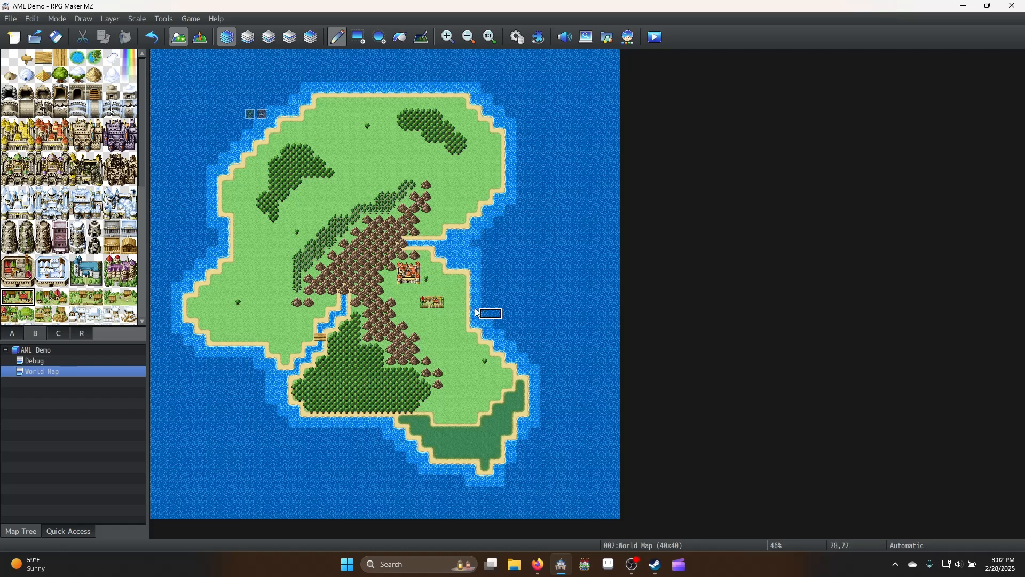
pyautogui.rightClick(462, 271)
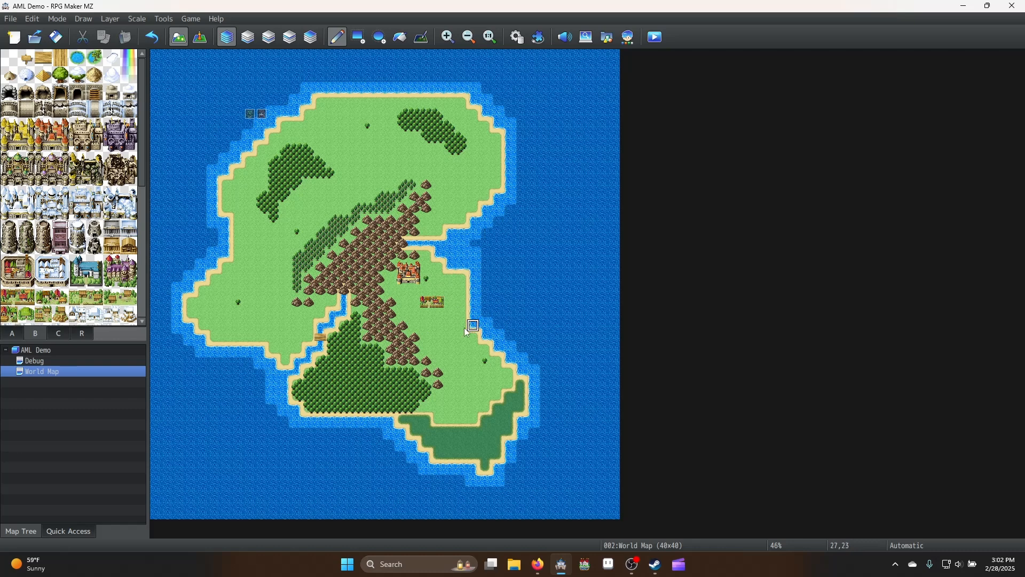
pyautogui.moveTo(461, 302)
pyautogui.mouseDown()
pyautogui.moveTo(454, 312)
pyautogui.moveTo(468, 321)
pyautogui.mouseUp()
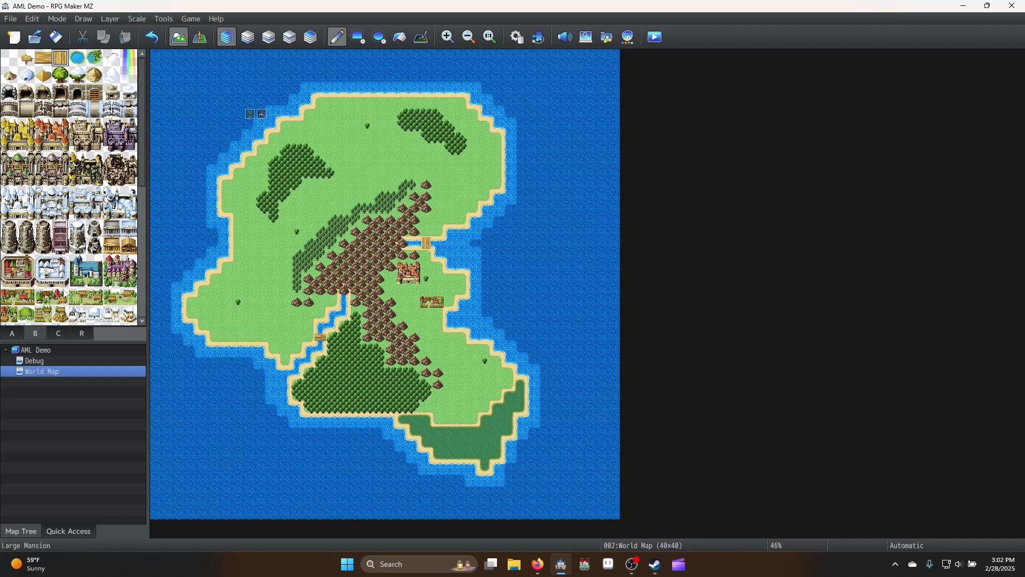
# Place a single-tile village on the grassland at the southeast edge of the northwest forest
pyautogui.scroll(-2, 64, 291)
pyautogui.click(43, 281)
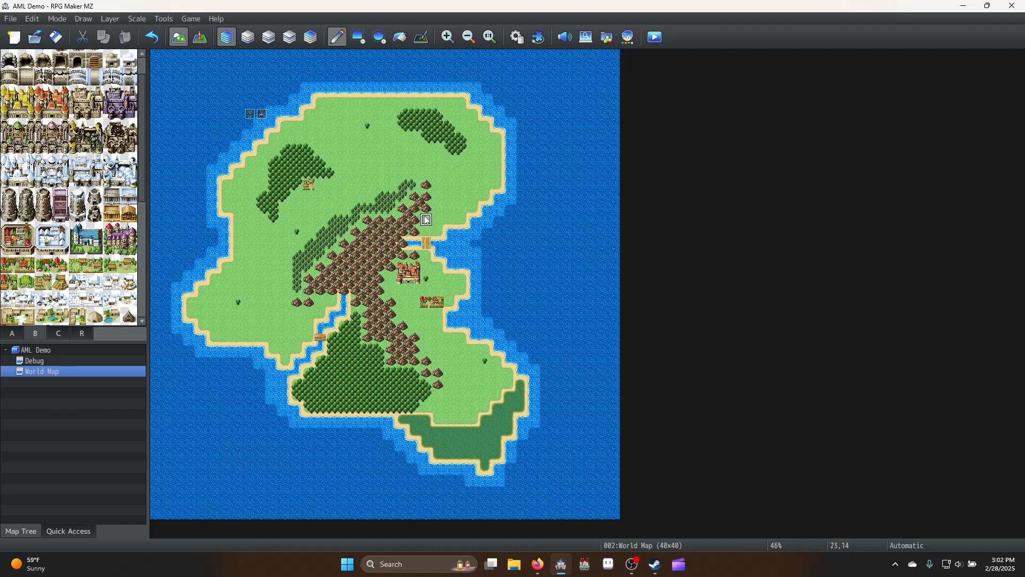
# Extend the mountains east across the grassland north of the eastern river and place a cave entrance facing the bridge
pyautogui.moveTo(439, 209)
pyautogui.mouseDown()
pyautogui.moveTo(453, 217)
pyautogui.moveTo(440, 198)
pyautogui.moveTo(460, 210)
pyautogui.moveTo(432, 187)
pyautogui.mouseUp()
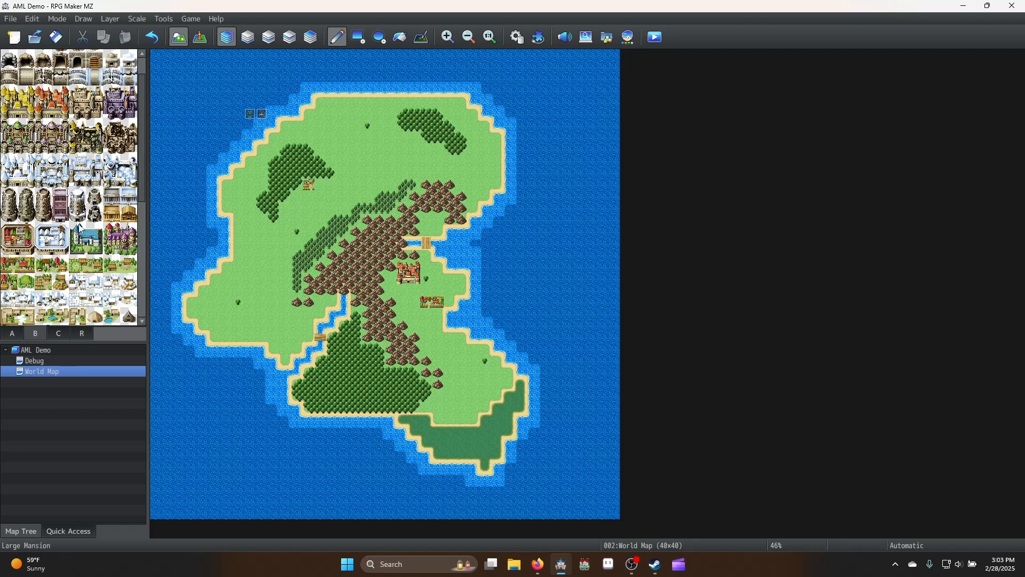
pyautogui.scroll(1, 79, 188)
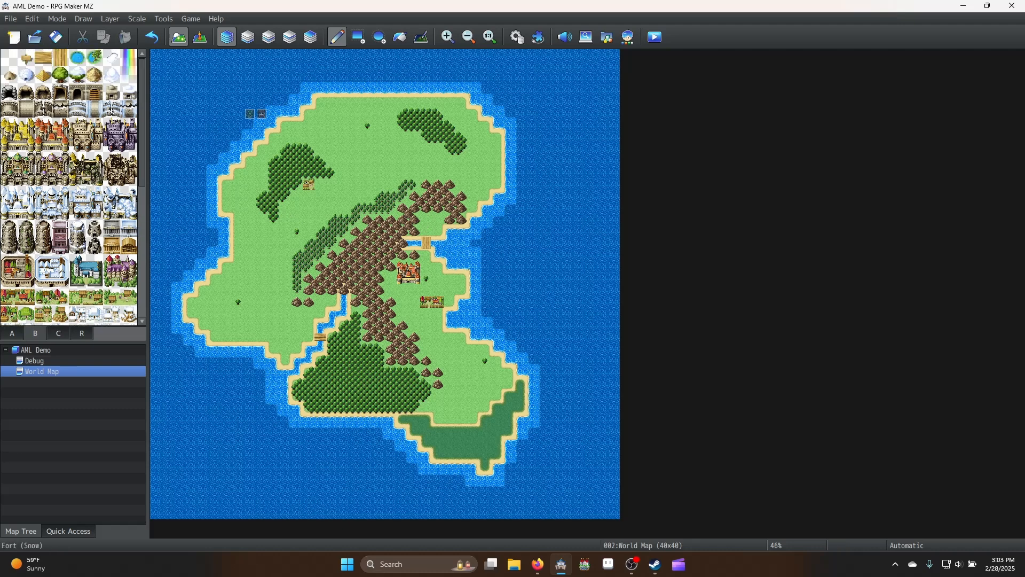
pyautogui.click(429, 216)
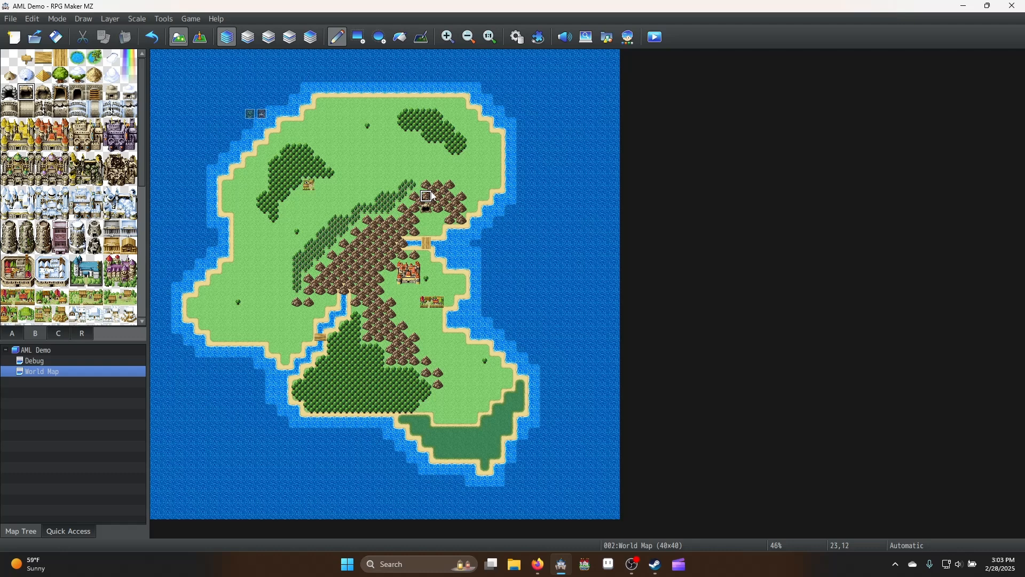
# Extend the mountain range northwest in an arc above the pine belt and place a second cave entrance on its south side
pyautogui.moveTo(435, 185)
pyautogui.mouseDown()
pyautogui.moveTo(399, 162)
pyautogui.moveTo(384, 185)
pyautogui.mouseUp()
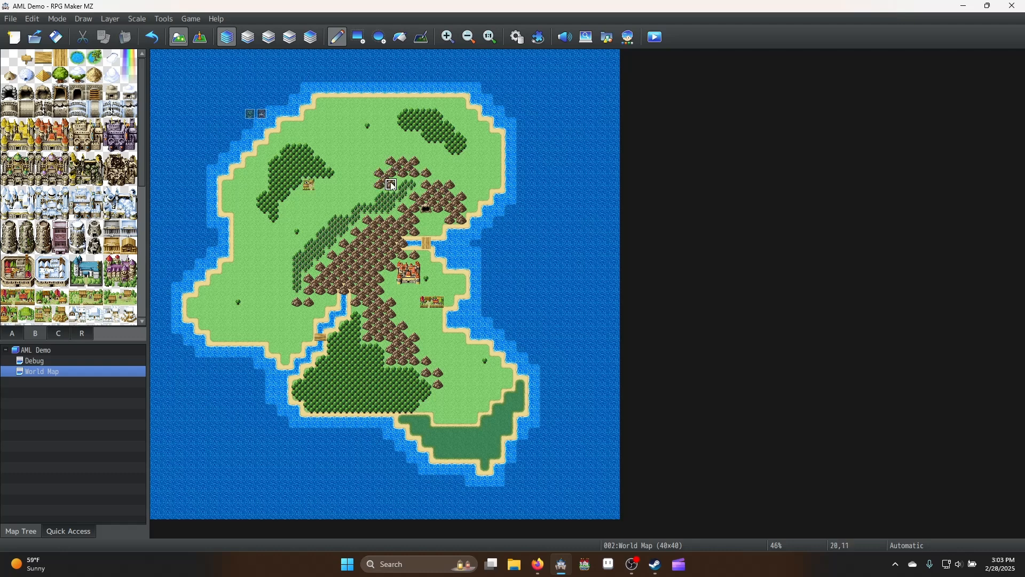
pyautogui.click(436, 174)
pyautogui.click(426, 161)
pyautogui.click(405, 178)
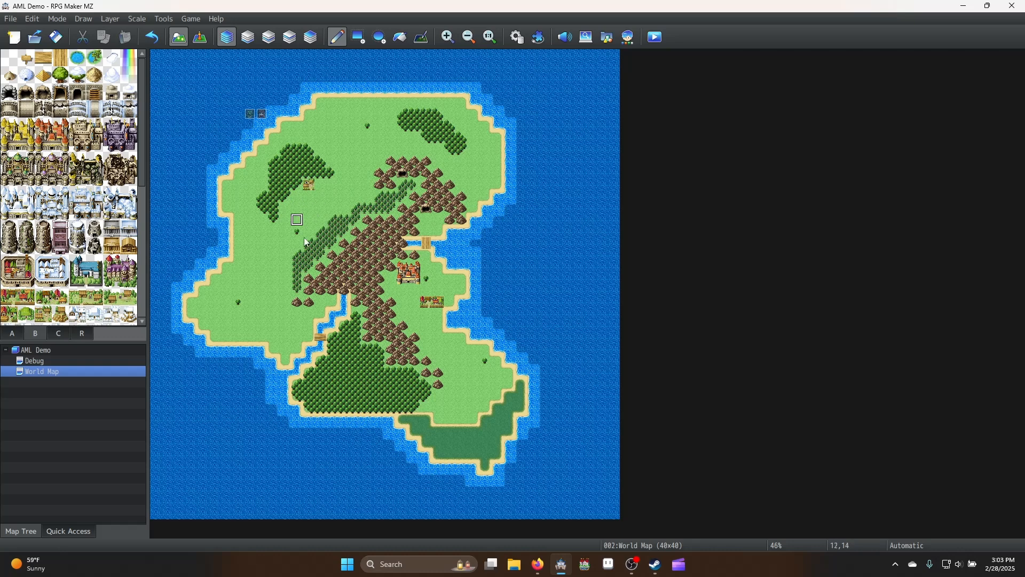
# Lay a sand-coloured road from the village to the northern cave, and another from the southern cave past the bridge to the castle and town
pyautogui.click(17, 332)
pyautogui.click(95, 109)
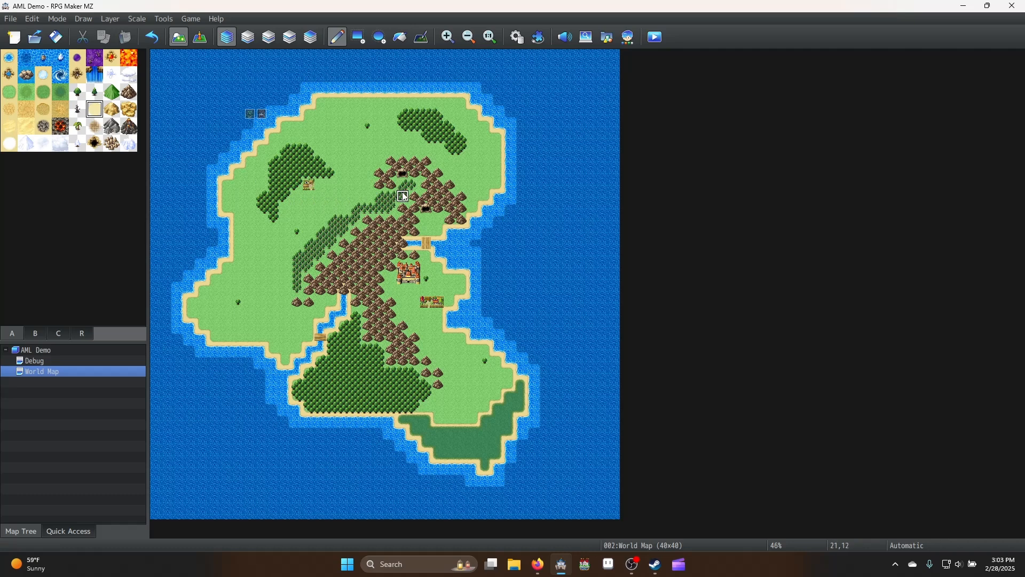
pyautogui.moveTo(404, 197); pyautogui.dragTo(307, 196)
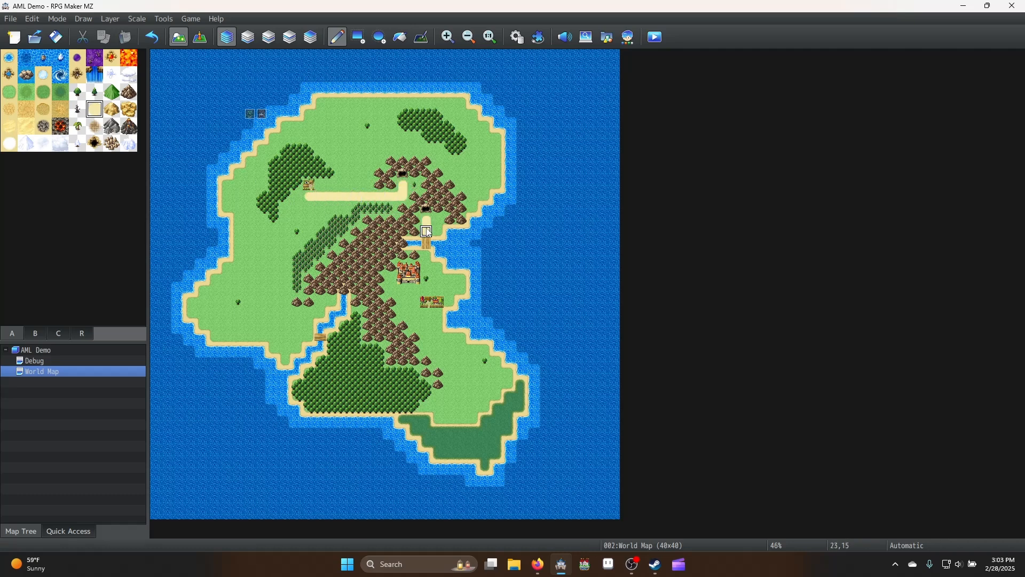
pyautogui.moveTo(430, 265); pyautogui.dragTo(430, 288)
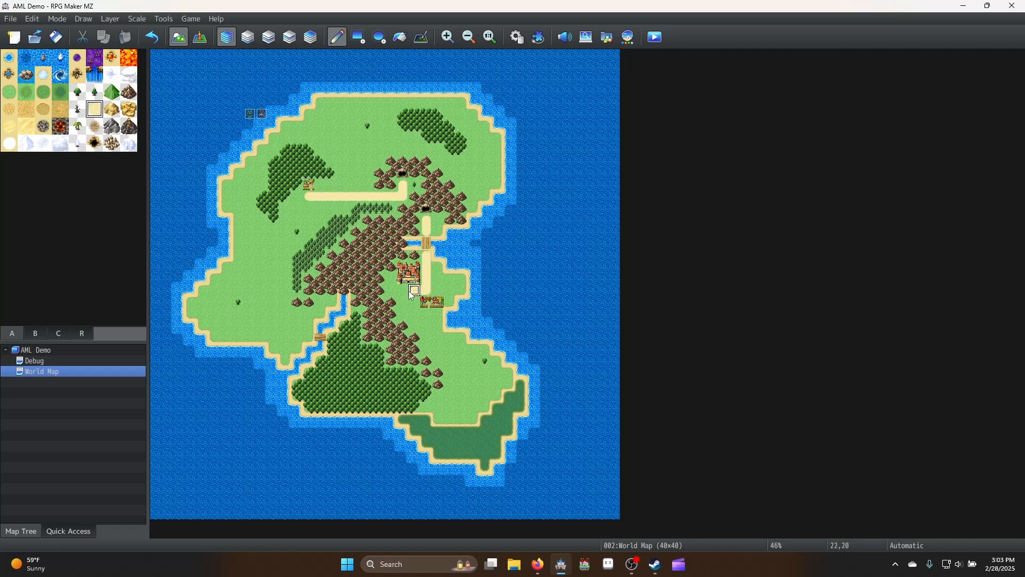
pyautogui.click(410, 295)
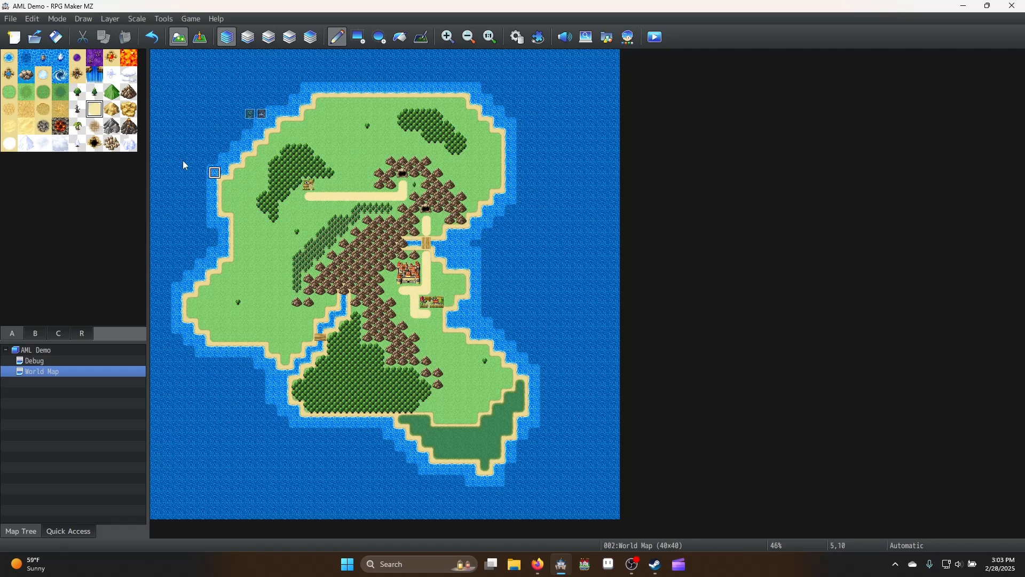
# Copy the pine tile and plant one pine tile east of the road and two between the castle and the mountains
pyautogui.rightClick(415, 184)
pyautogui.click(439, 267)
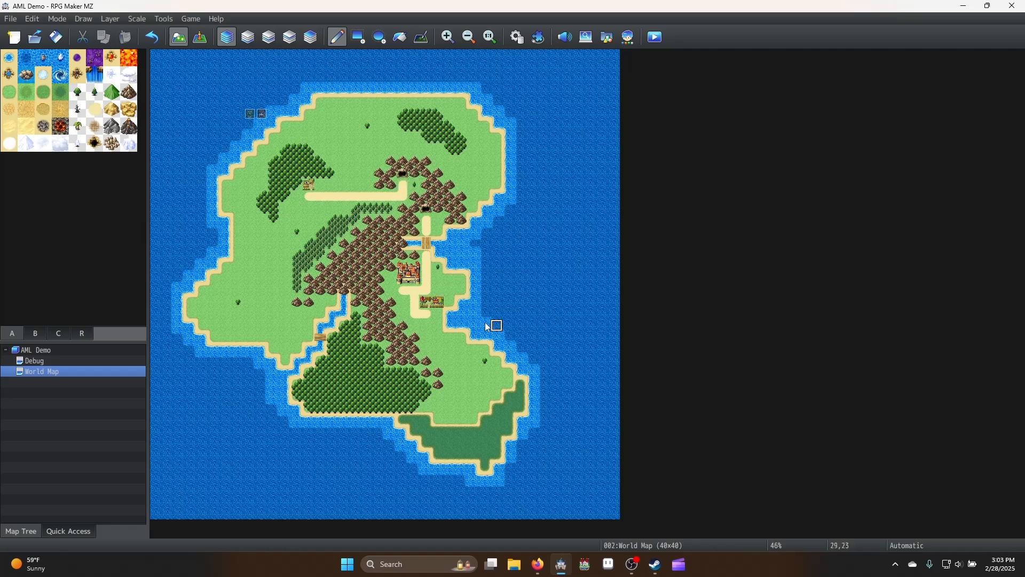
pyautogui.click(391, 284)
pyautogui.click(393, 280)
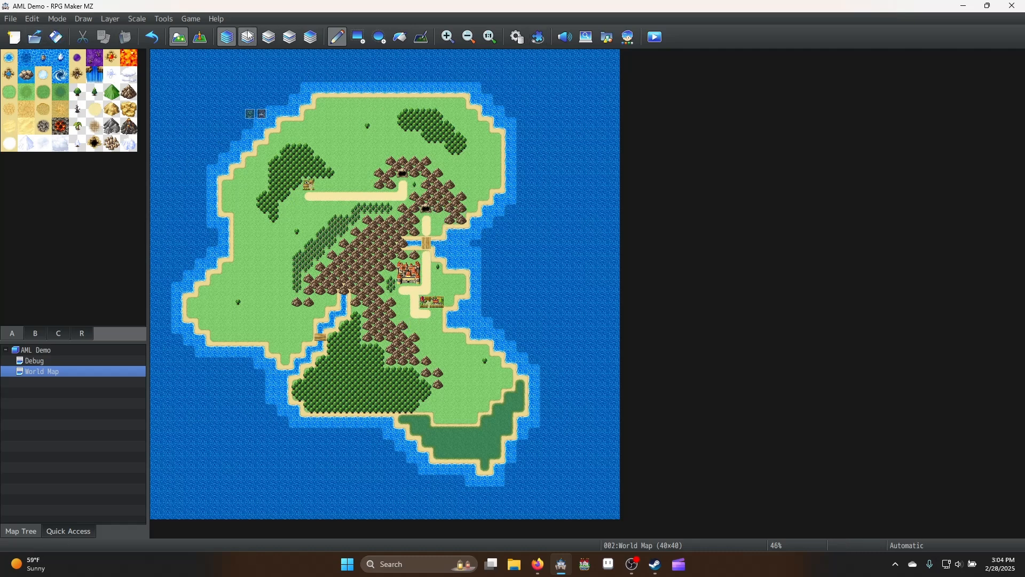
# Set the player's starting position on tile 24,22, directly below the town's east half
pyautogui.click(200, 37)
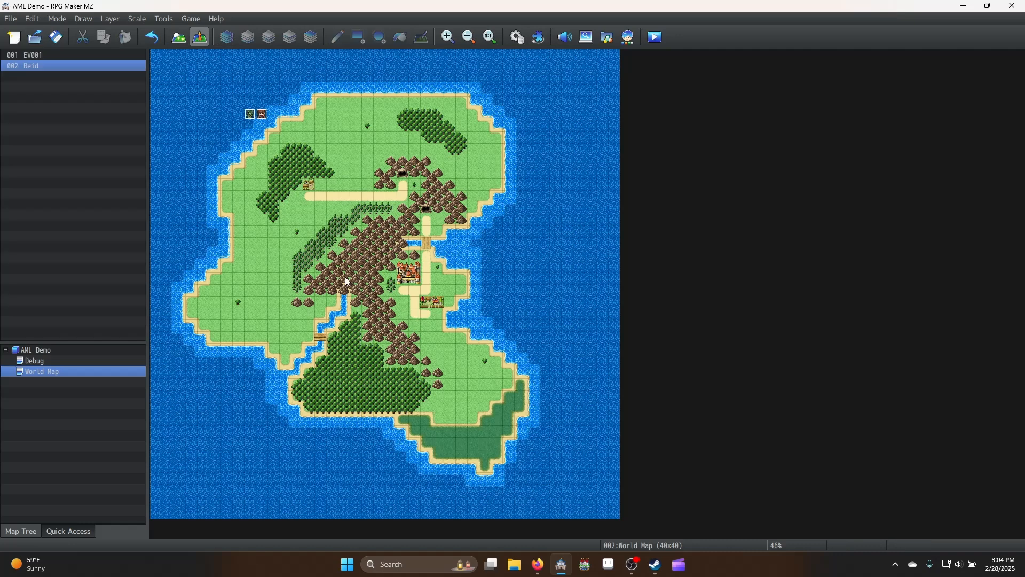
pyautogui.rightClick(438, 315)
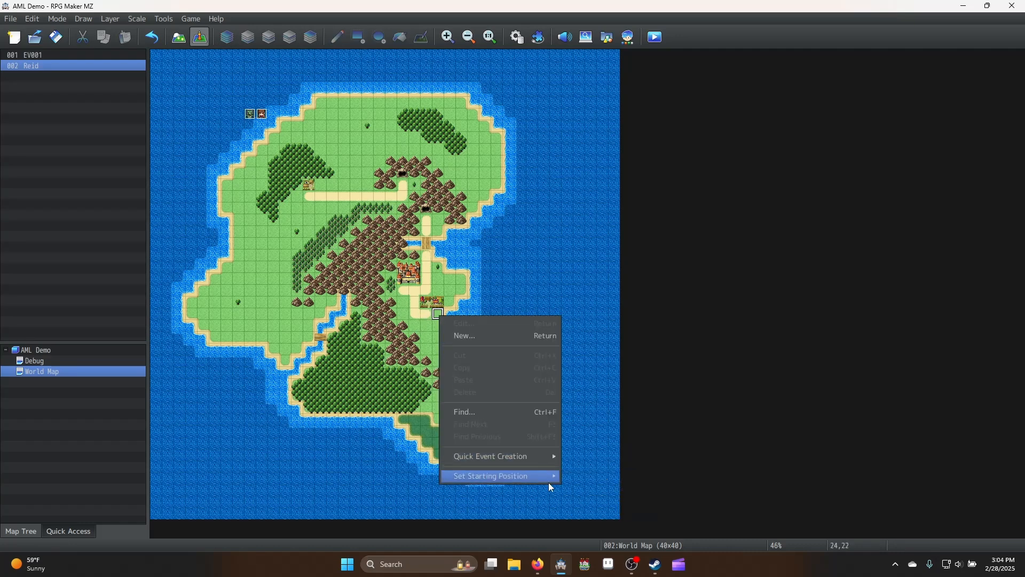
pyautogui.moveTo(550, 476)
pyautogui.click(587, 481)
# Start a playtest, saving the changes to the game, and show it in full screen
pyautogui.click(656, 37)
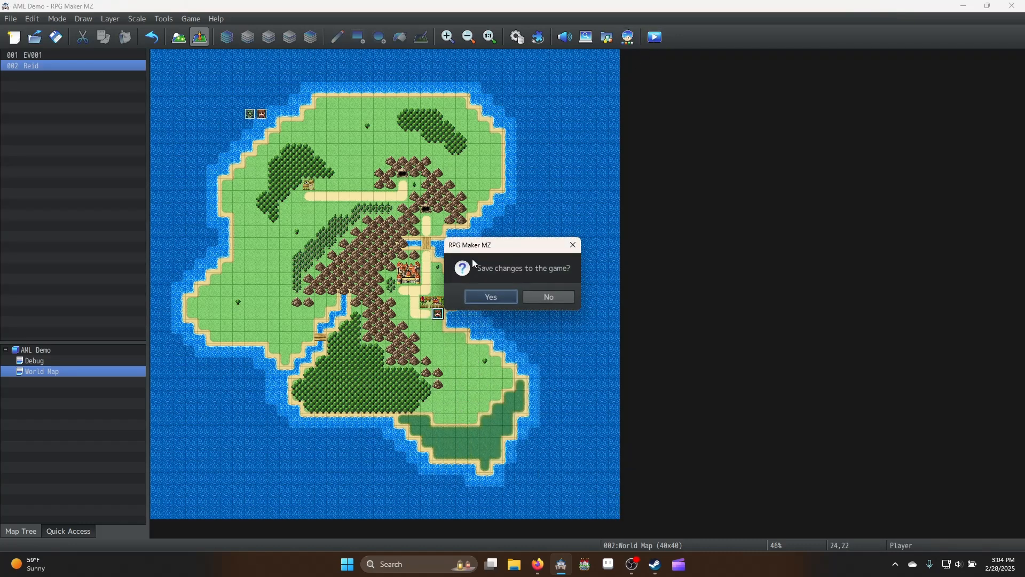
pyautogui.click(510, 296)
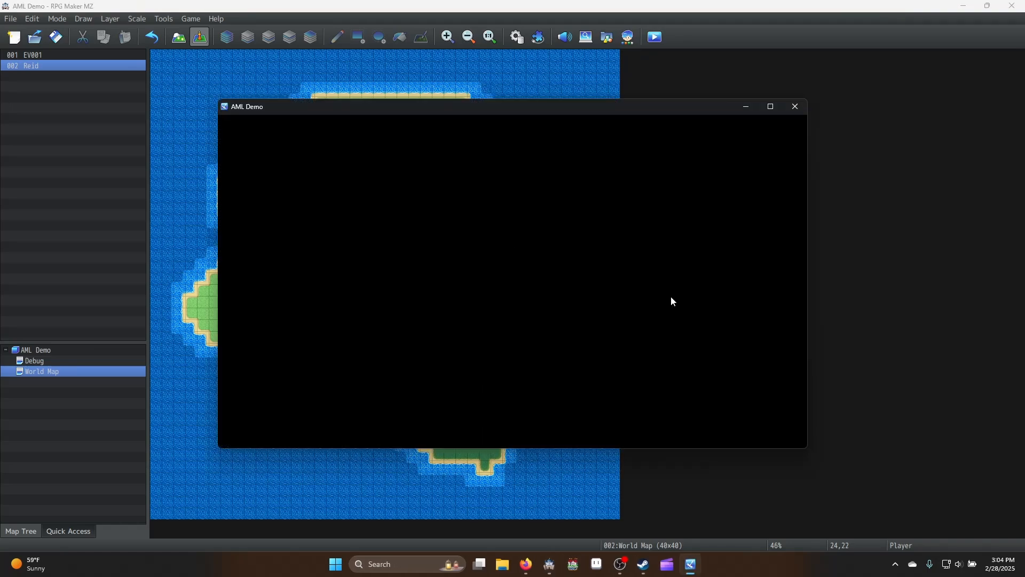
pyautogui.press('F4')
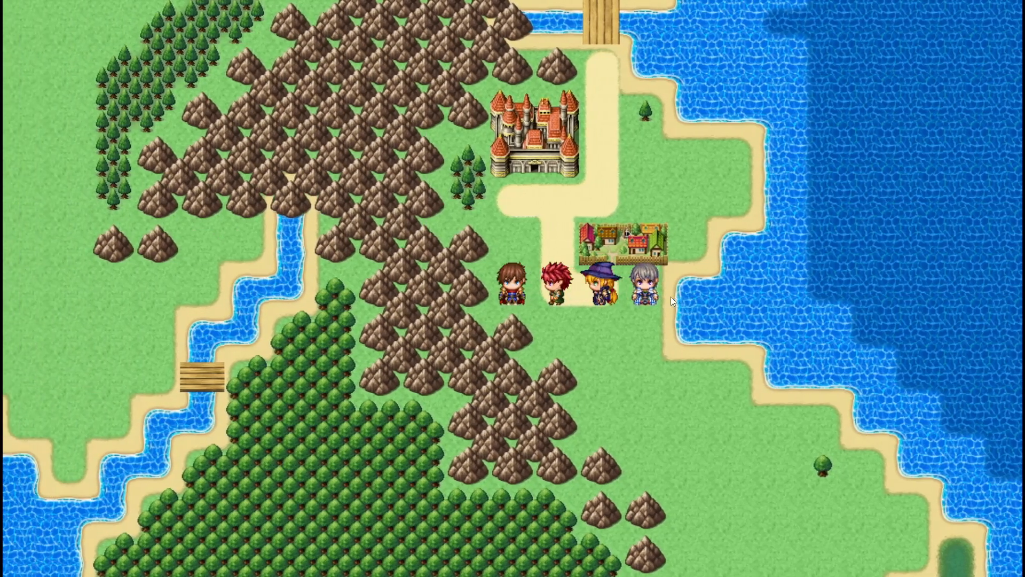
# Walk the party from the town through the southern forest and over the southwest bridge to check passability
pyautogui.press('Right')
pyautogui.press('Down')
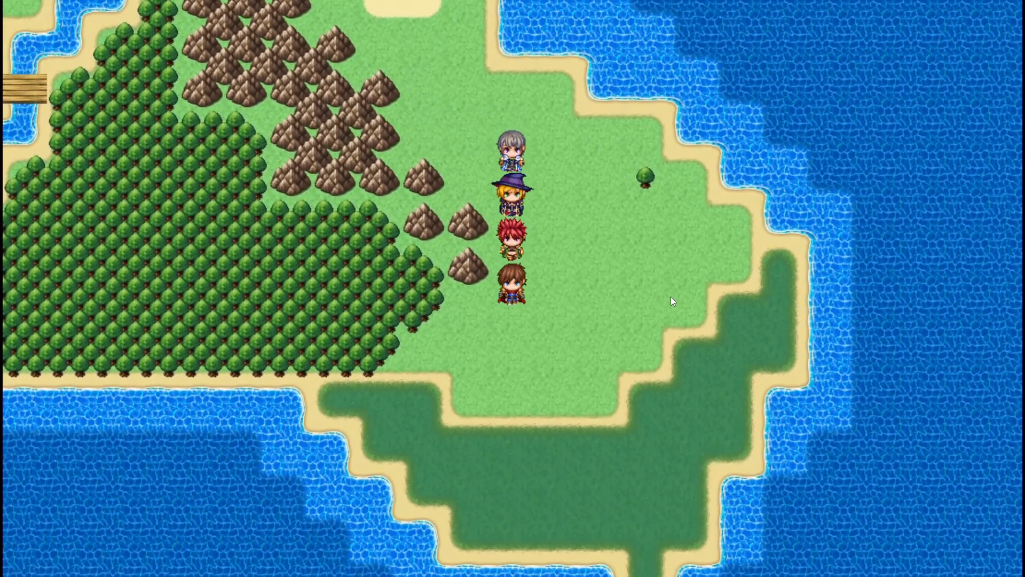
pyautogui.press('Left')
pyautogui.press('Up')
pyautogui.press('Left')
pyautogui.press('Up')
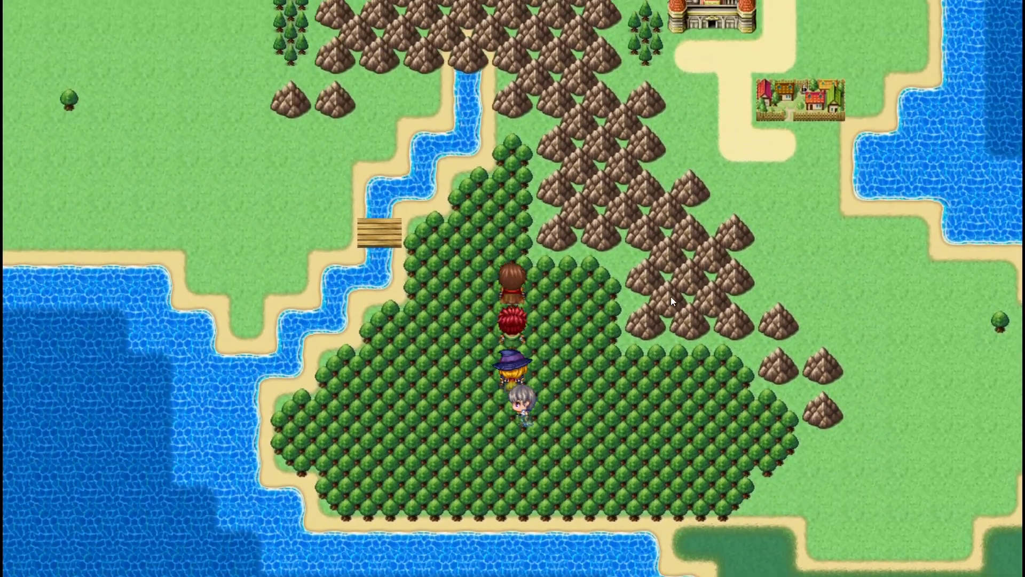
pyautogui.press('Up')
pyautogui.press('Left')
pyautogui.press('Up')
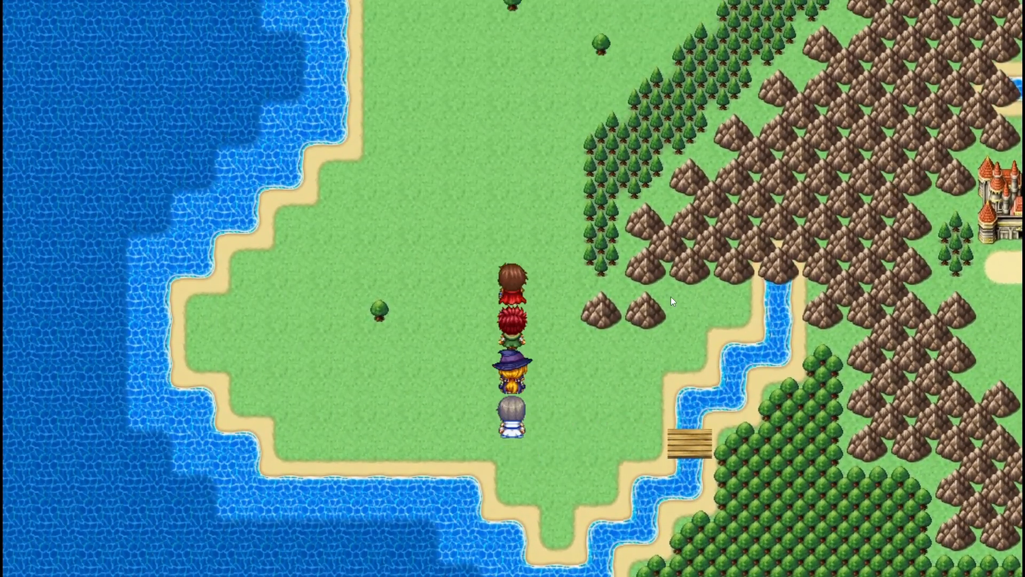
# Walk the party north to the village and along to the eastern river bridge, and end the playtest
pyautogui.press('Up')
pyautogui.press('Right')
pyautogui.press('Up')
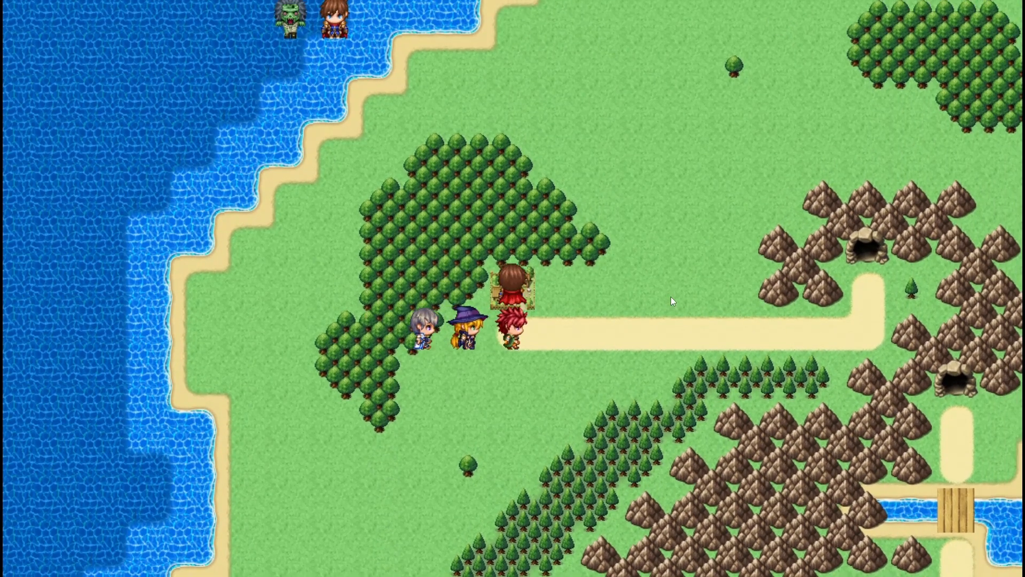
pyautogui.press('Down')
pyautogui.press('Right')
pyautogui.press('Up')
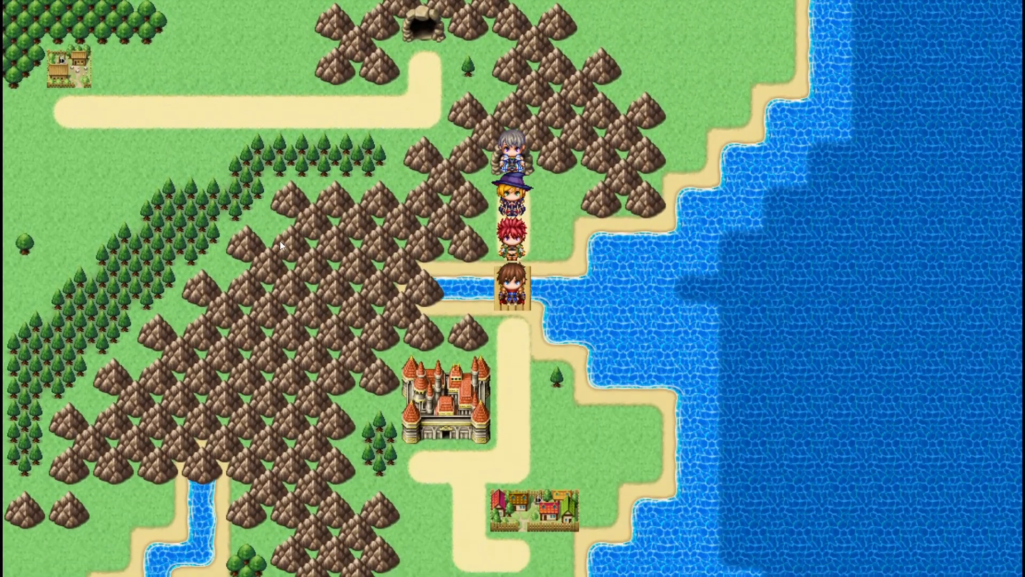
pyautogui.press('F4')
pyautogui.click(797, 105)
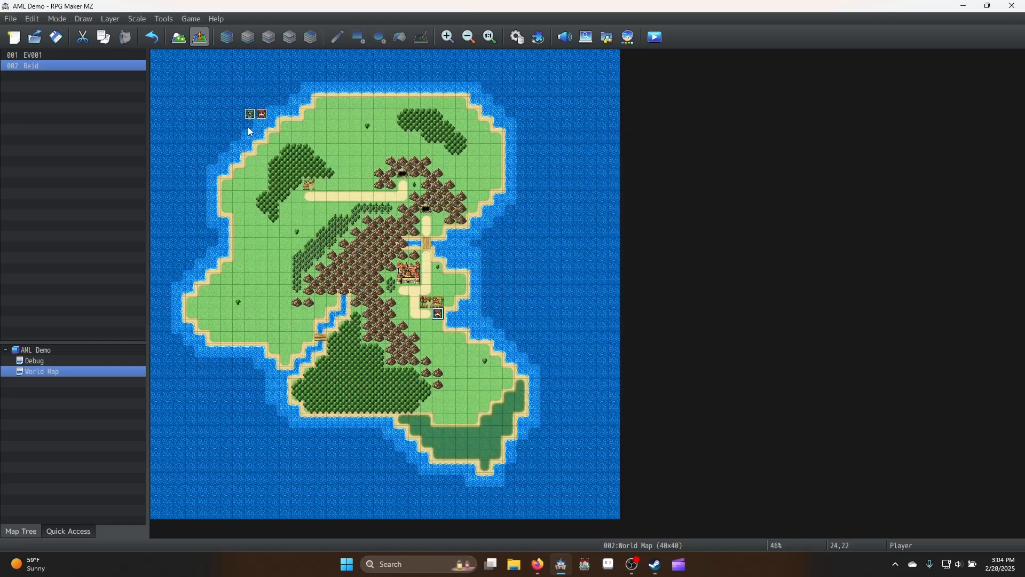
# Delete the two leftover events in the sea off the island's northwest coast
pyautogui.click(252, 117)
pyautogui.press('Delete')
pyautogui.click(259, 113)
pyautogui.press('Delete')
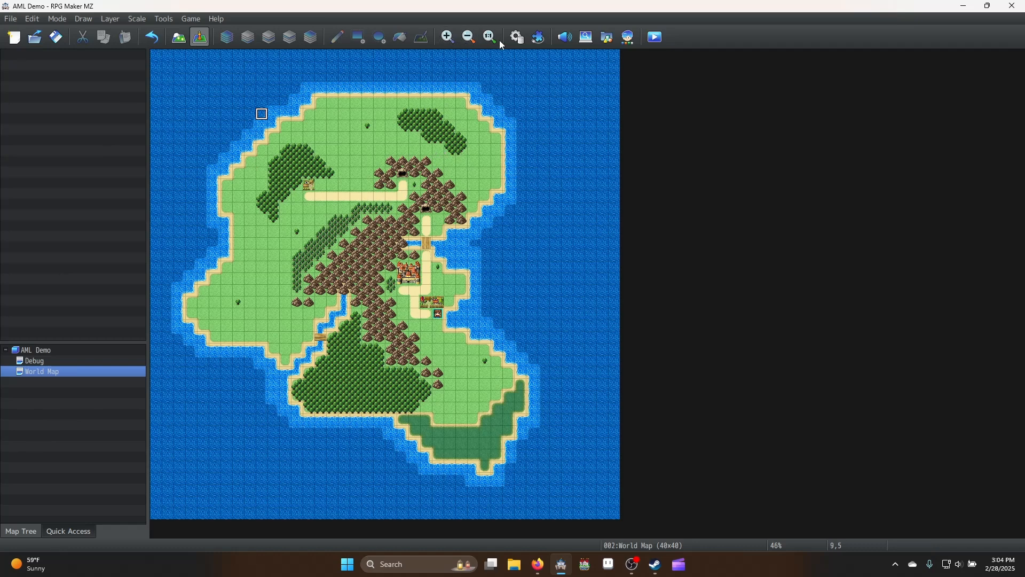
# Copy a two-by-two block of the northwest forest, try it on the northern grassland, and stamp it over the lone tree in the southwest
pyautogui.click(526, 41)
pyautogui.press('Escape')
pyautogui.click(184, 43)
pyautogui.keyDown('ctrl'); pyautogui.scroll(5, 326, 187); pyautogui.keyUp('ctrl')
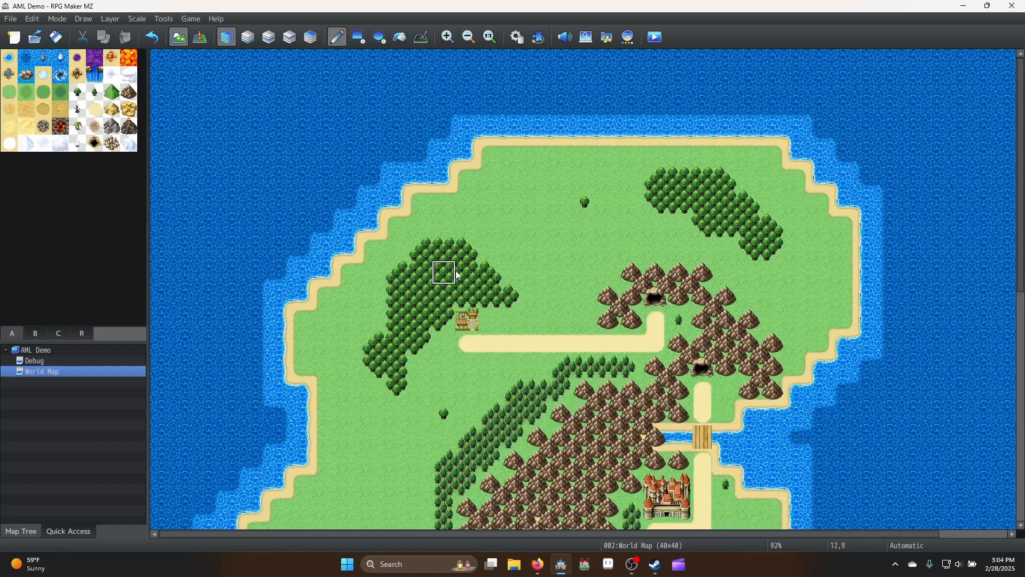
pyautogui.moveTo(444, 254); pyautogui.dragTo(474, 276, button='right')
pyautogui.click(544, 208)
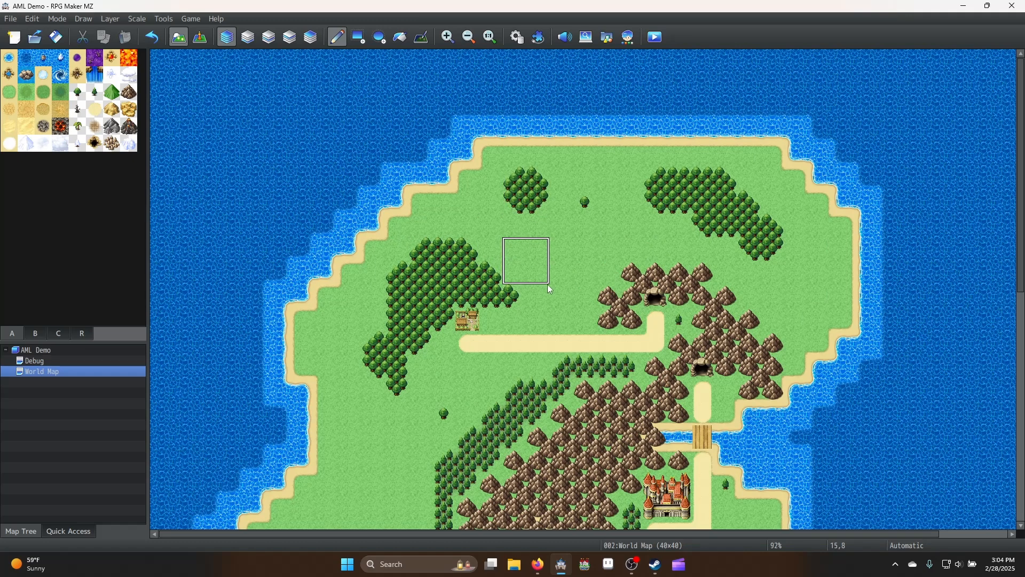
pyautogui.hotkey('ctrl', 'z')
pyautogui.click(578, 220)
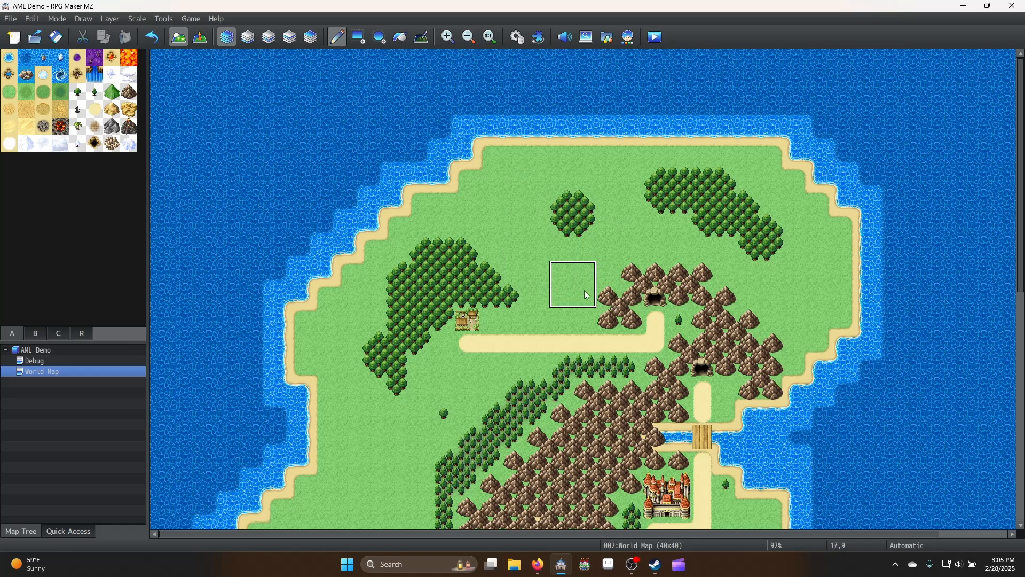
pyautogui.scroll(-2, 561, 298)
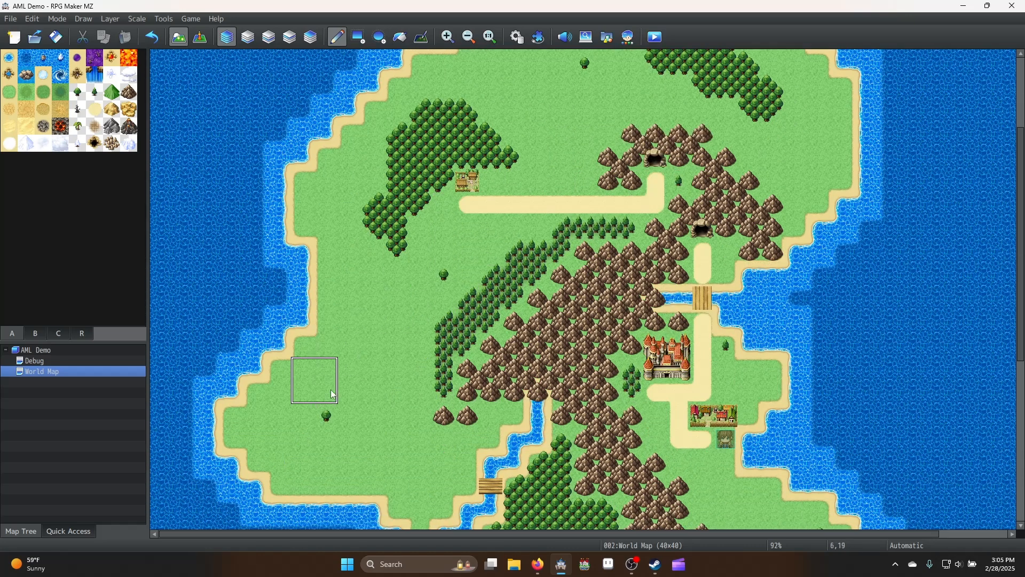
pyautogui.click(350, 416)
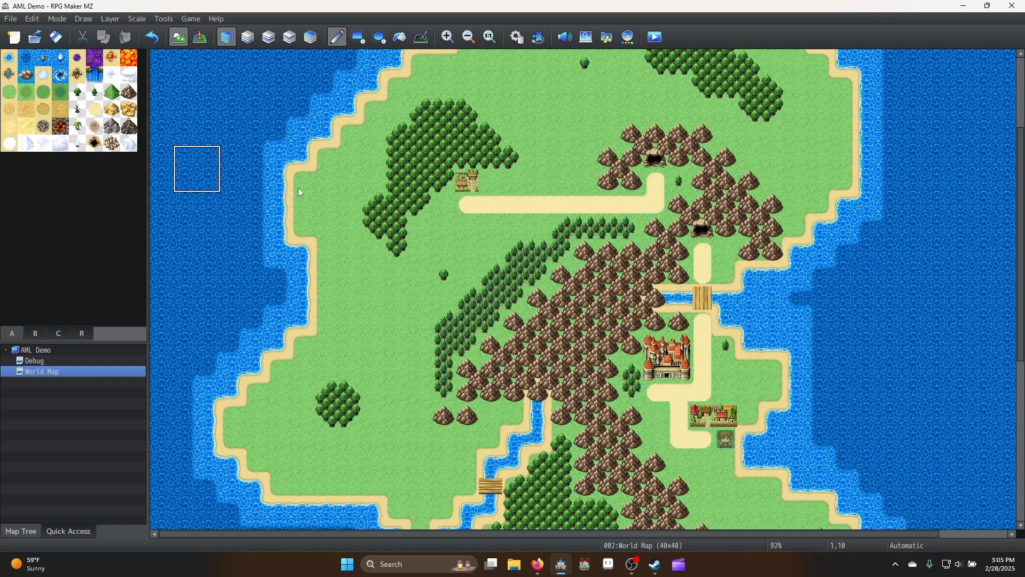
# Copy one mountain tile from the northern range and place it on the open grassland northeast of the village
pyautogui.rightClick(610, 186)
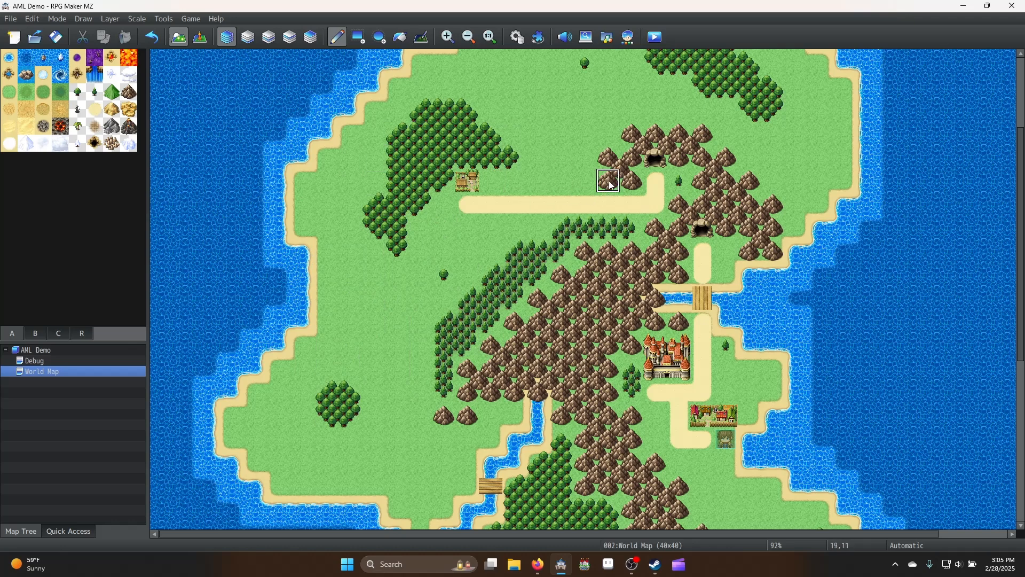
pyautogui.click(537, 96)
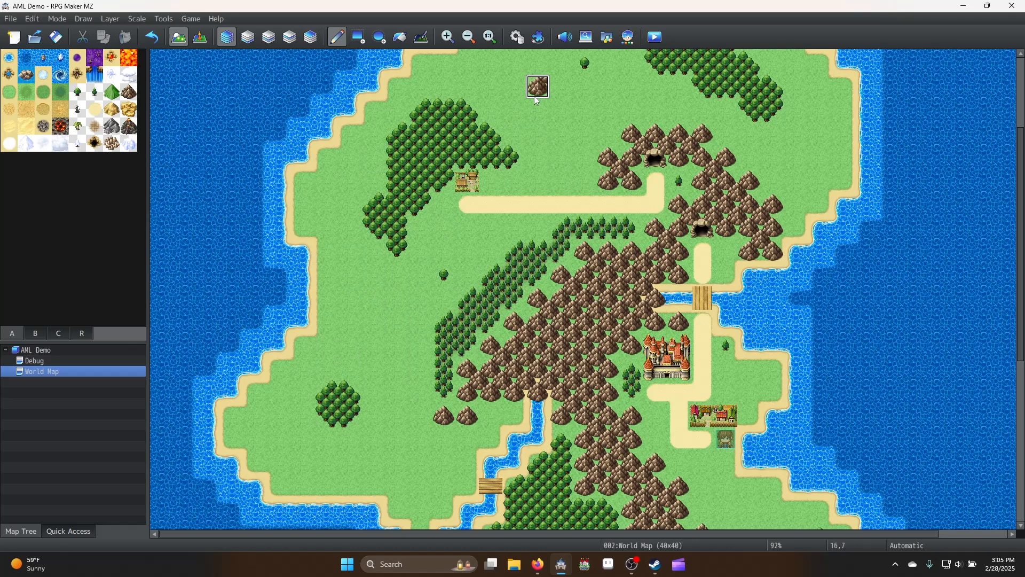
# Try more mountain tiles on the northern grassland, and undo all the mountain placements there
pyautogui.click(573, 96)
pyautogui.hotkey('ctrl', 'z')
pyautogui.click(587, 89)
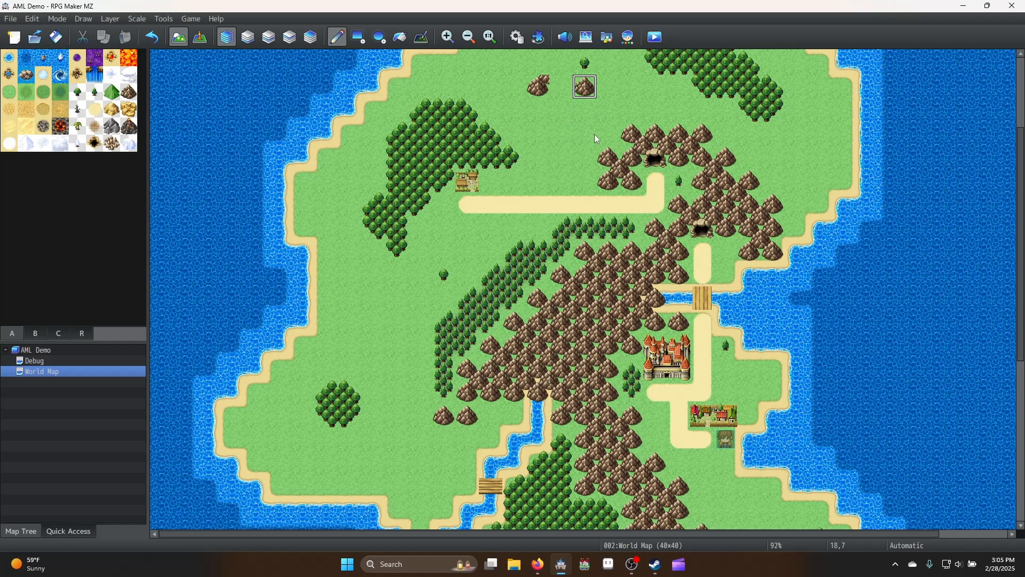
pyautogui.click(560, 136)
pyautogui.hotkey('ctrl', 'z')
pyautogui.hotkey('ctrl', 'z')
pyautogui.hotkey('ctrl', 'z')
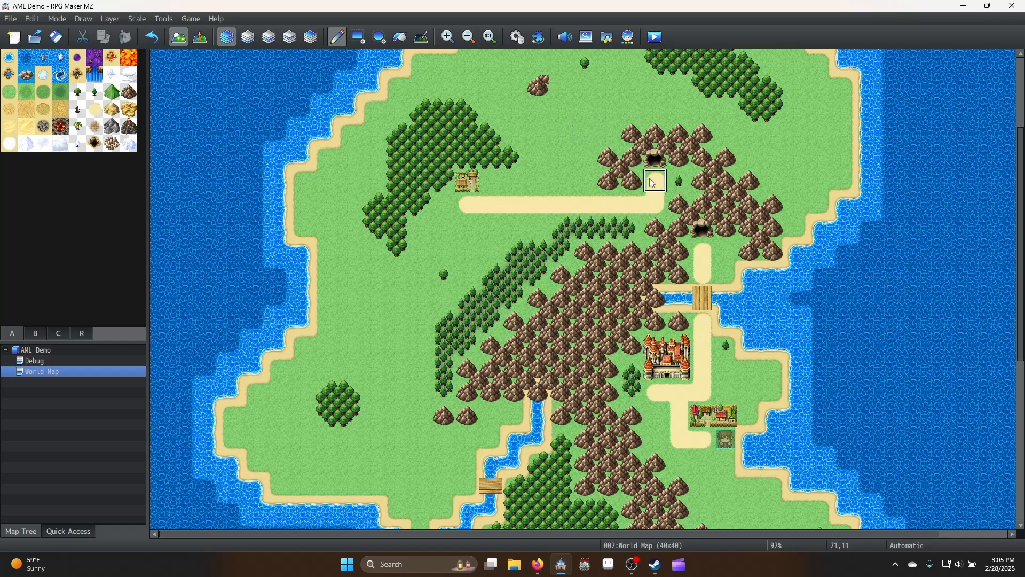
# Try stamping the two-by-two block of bridge, pyramid and tree tiles on the western grassland, and undo it
pyautogui.scroll(2, 421, 172)
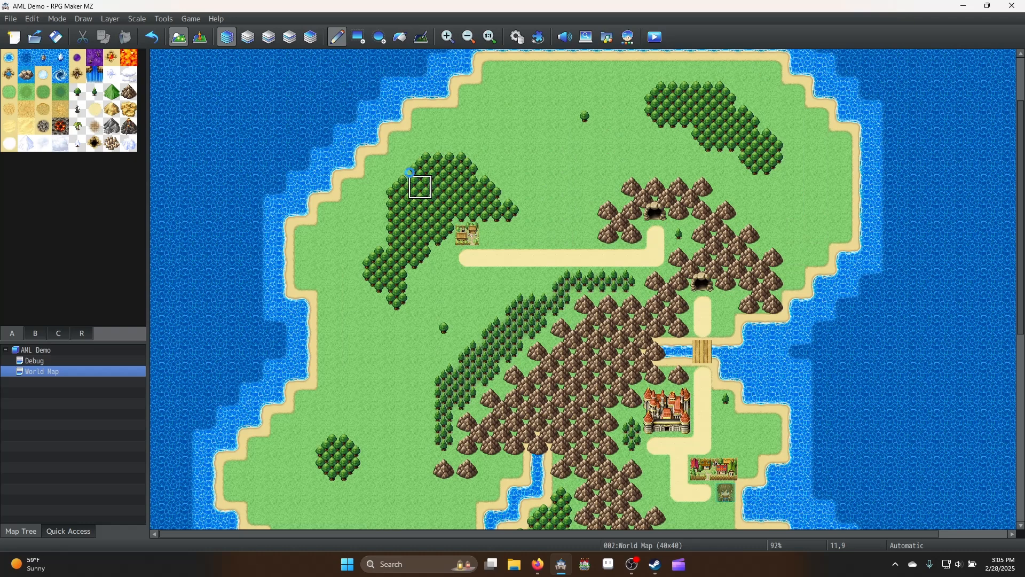
pyautogui.scroll(-3, 448, 188)
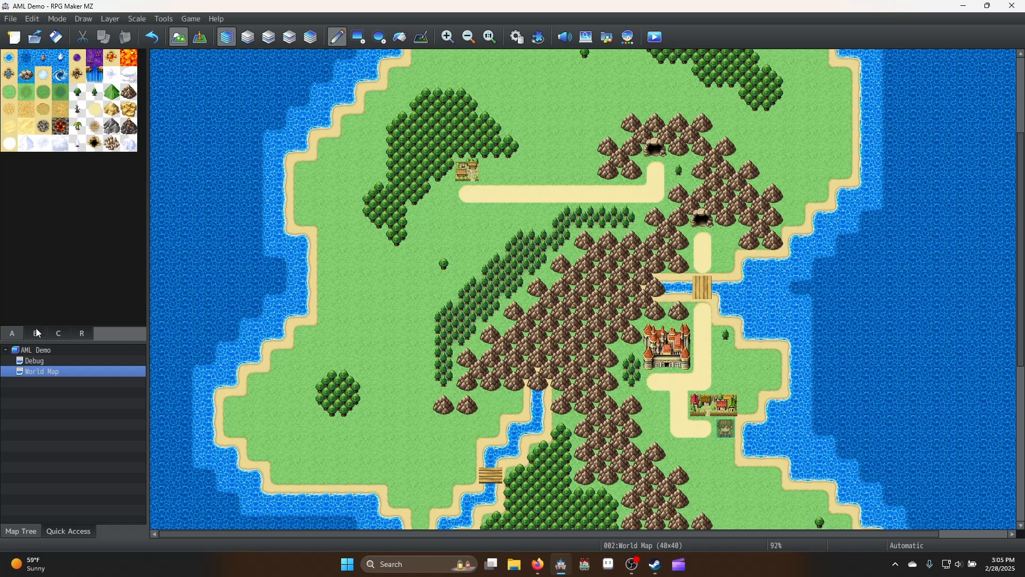
pyautogui.click(37, 333)
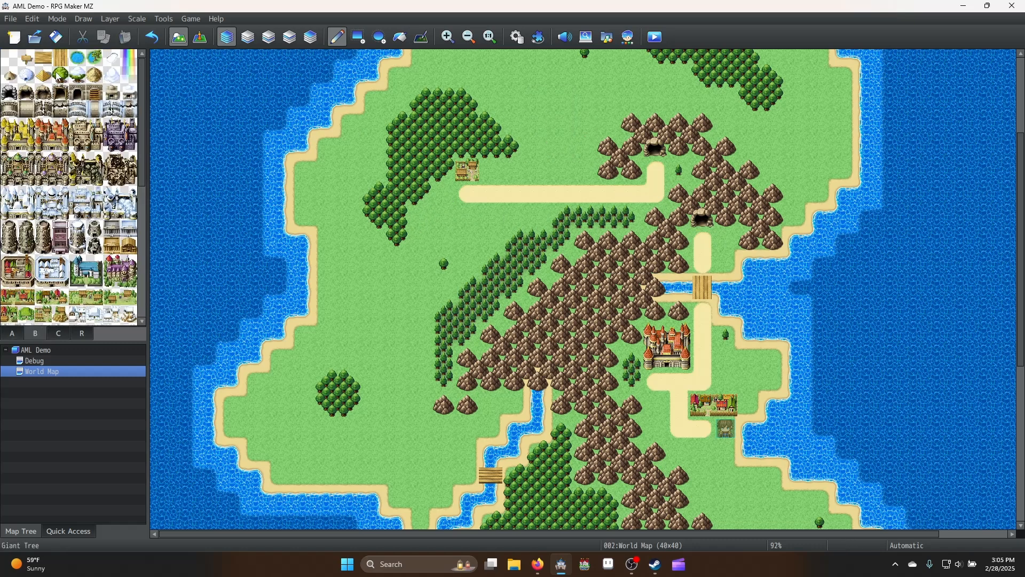
pyautogui.moveTo(46, 63); pyautogui.dragTo(63, 76)
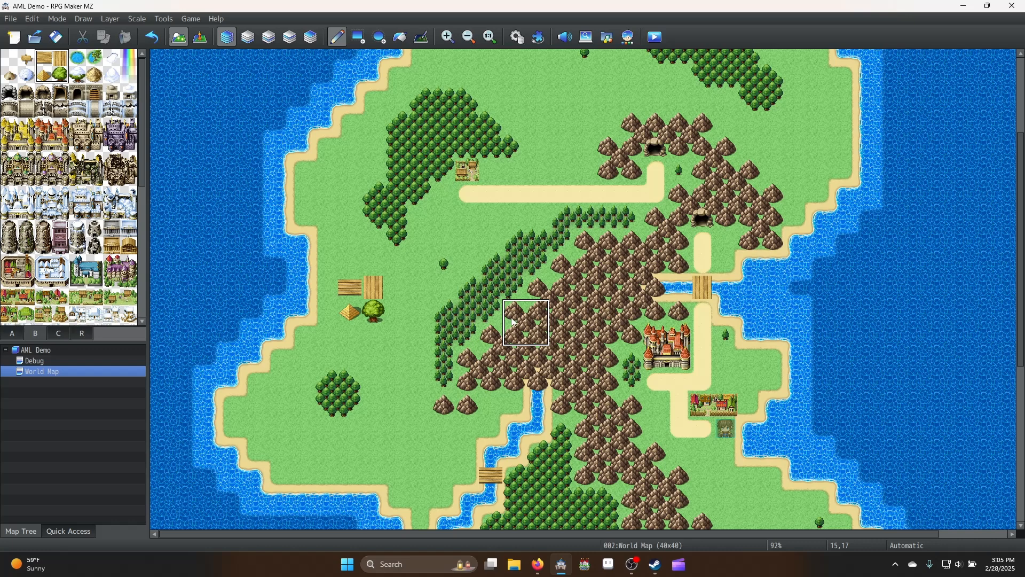
pyautogui.hotkey('ctrl', 'z')
pyautogui.scroll(-3, 119, 227)
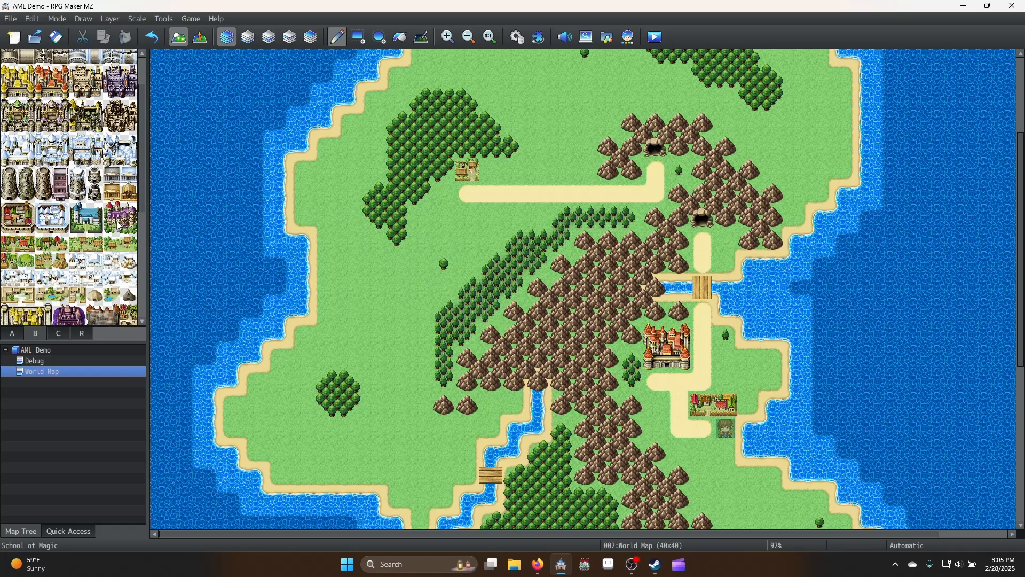
pyautogui.scroll(-8, 119, 227)
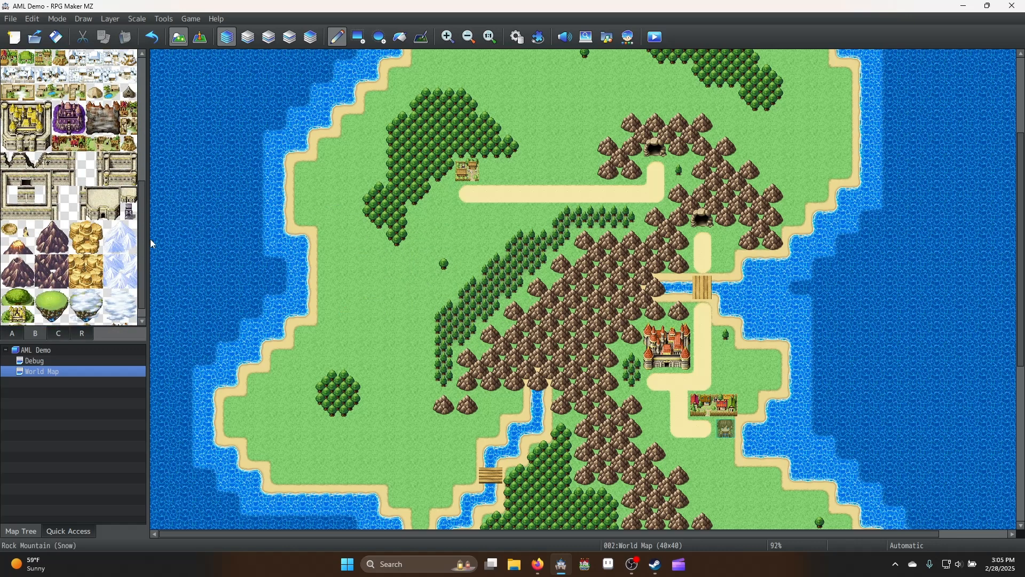
pyautogui.keyDown('ctrl'); pyautogui.scroll(-1, 621, 258); pyautogui.keyUp('ctrl')
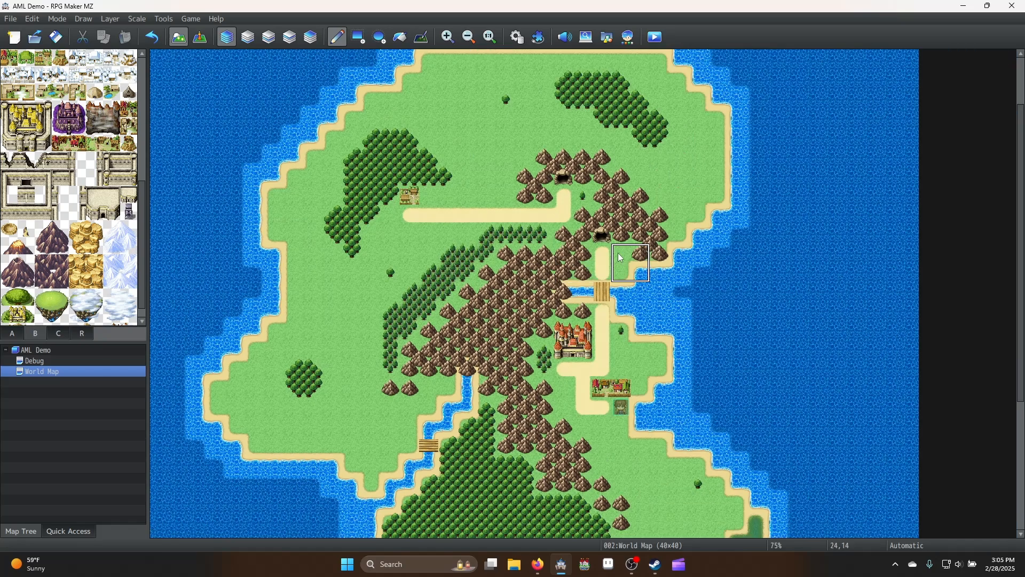
pyautogui.keyDown('ctrl'); pyautogui.scroll(-2, 621, 258); pyautogui.keyUp('ctrl')
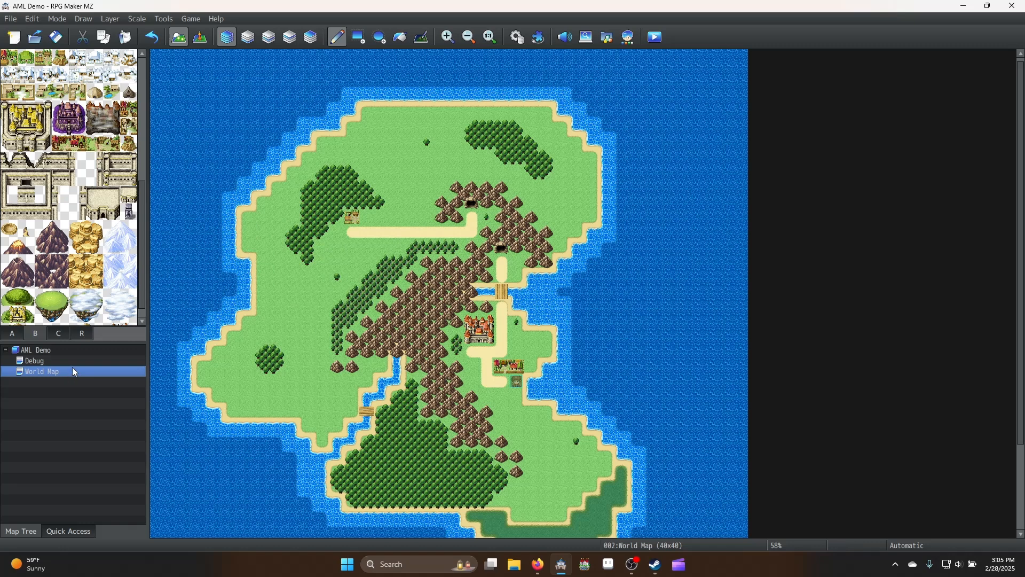
pyautogui.scroll(-3, 151, 373)
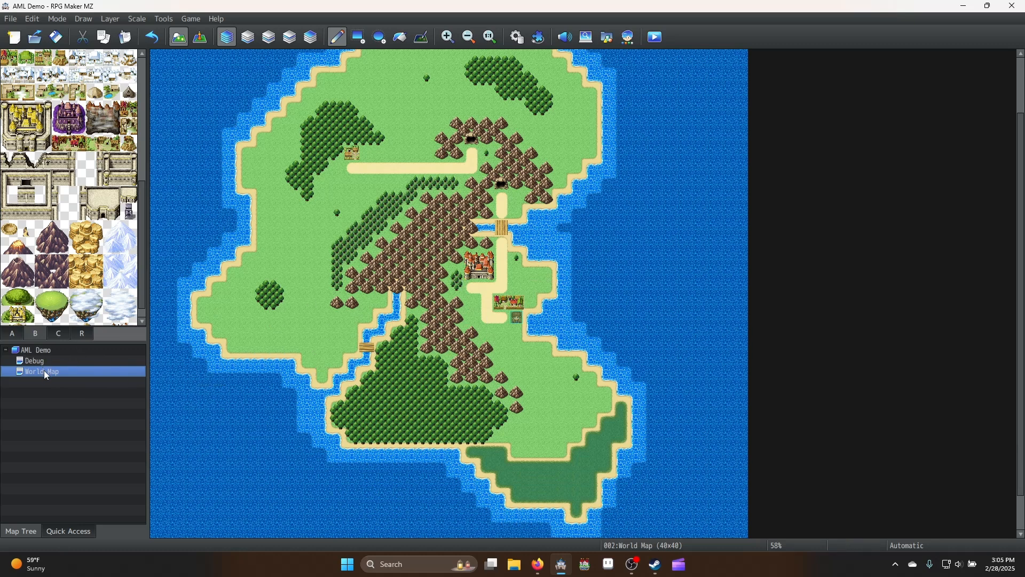
# Create a map named Dallin Town under World Map, using the 0002 Outside tileset and a size of 25 by 25
pyautogui.rightClick(45, 376)
pyautogui.click(29, 376)
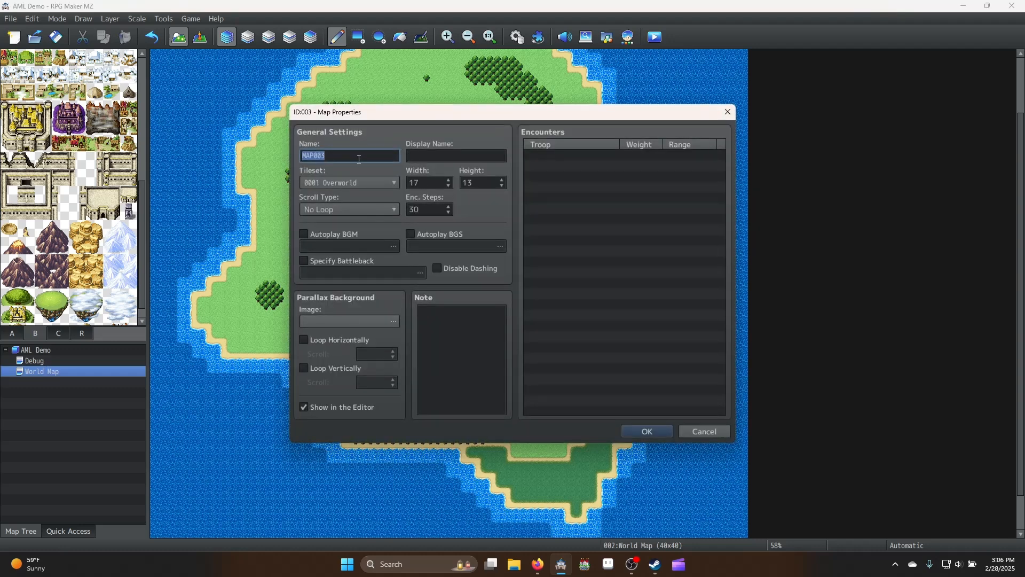
pyautogui.write('Dallin Town')
pyautogui.click(368, 183)
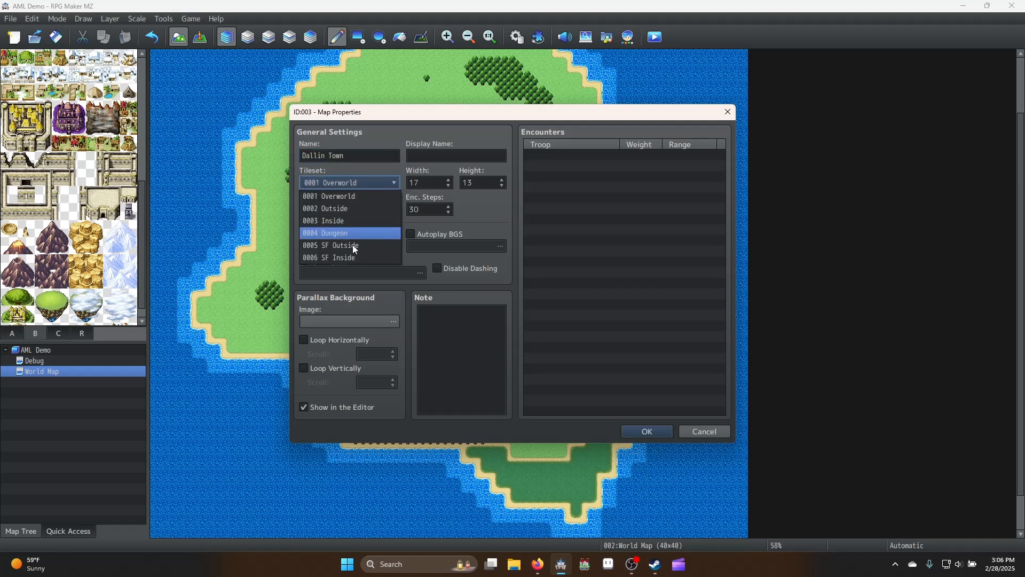
pyautogui.click(350, 213)
pyautogui.doubleClick(432, 183)
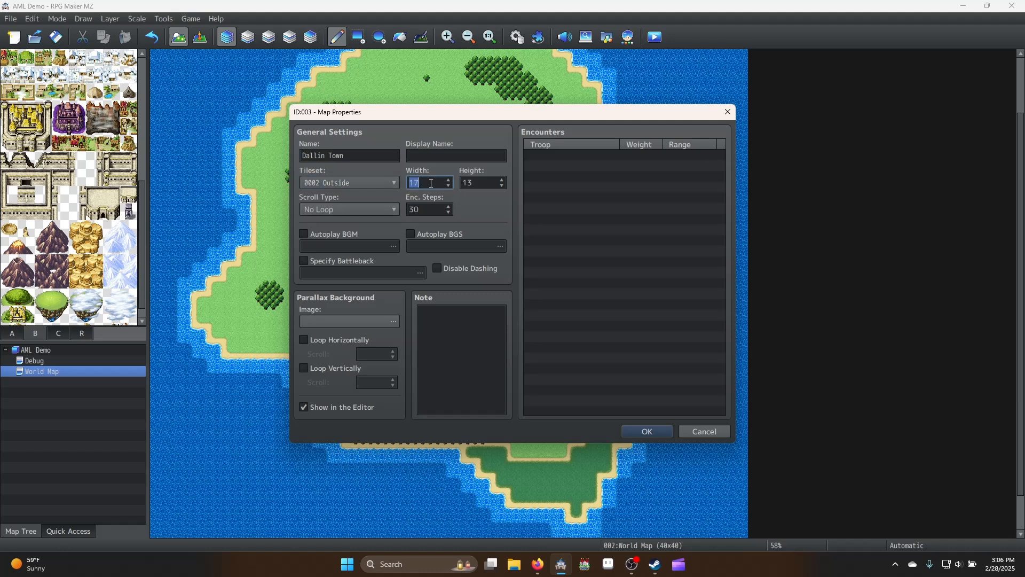
pyautogui.write('25')
pyautogui.press('Tab')
pyautogui.write('2')
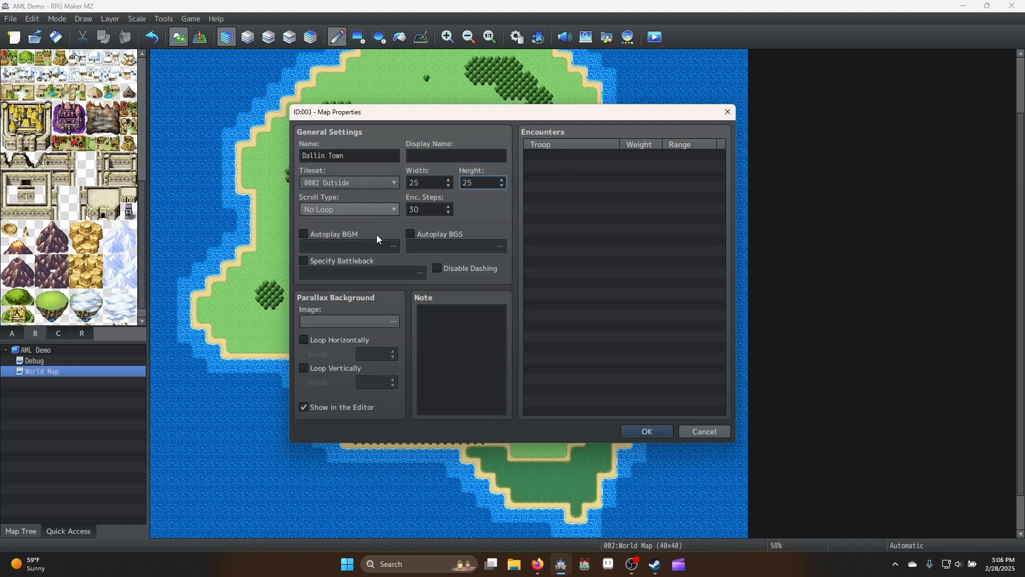
pyautogui.click(648, 432)
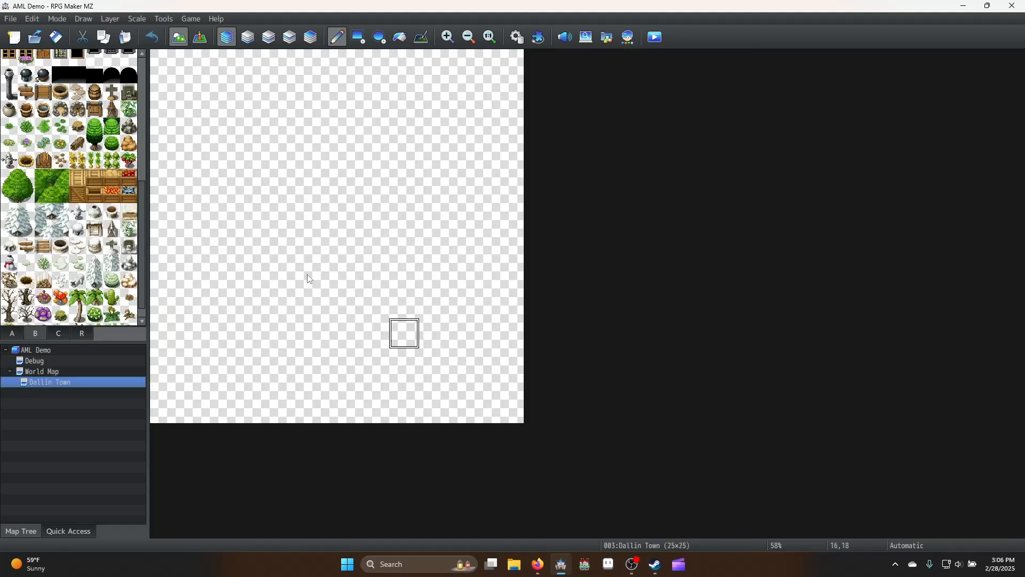
# Flood-fill the entire Dallin Town map with the green meadow ground tile
pyautogui.click(53, 371)
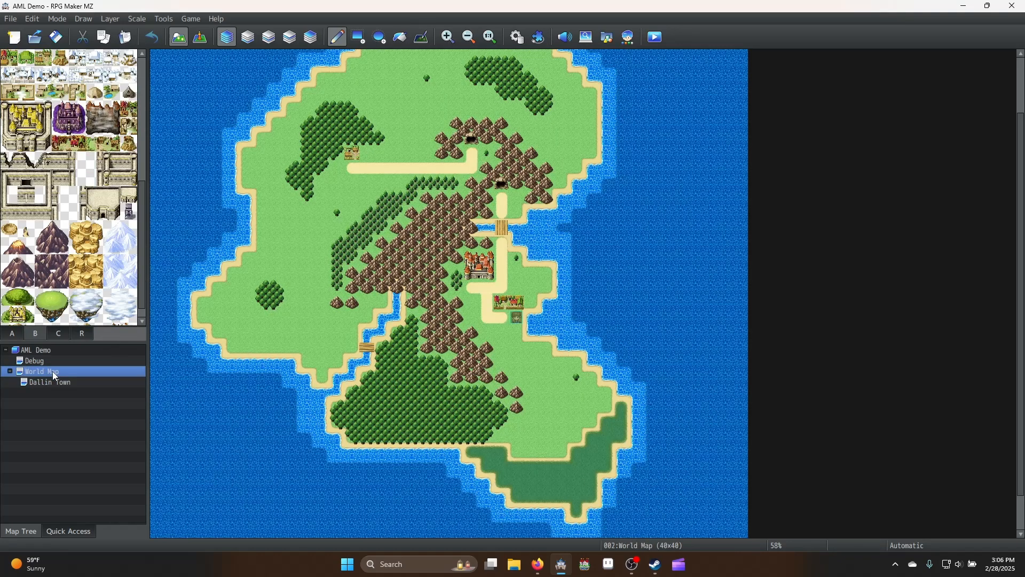
pyautogui.click(51, 382)
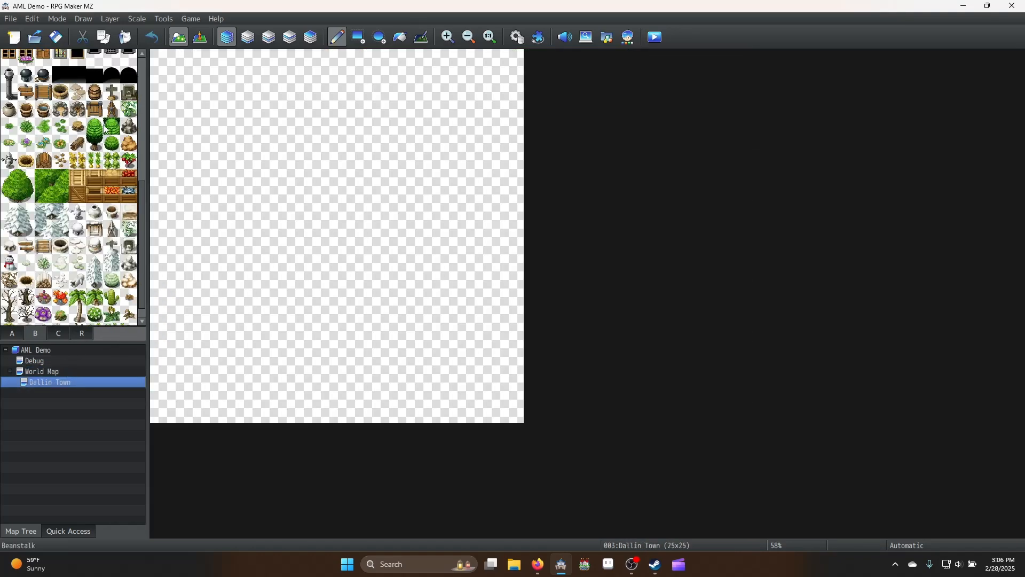
pyautogui.scroll(4, 72, 138)
pyautogui.scroll(1, 72, 138)
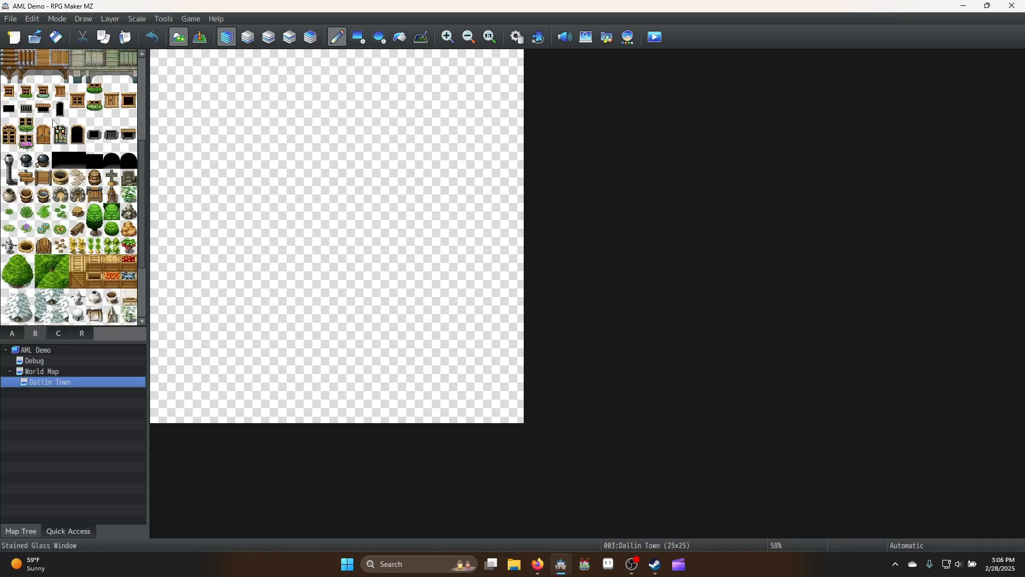
pyautogui.click(13, 334)
pyautogui.click(9, 91)
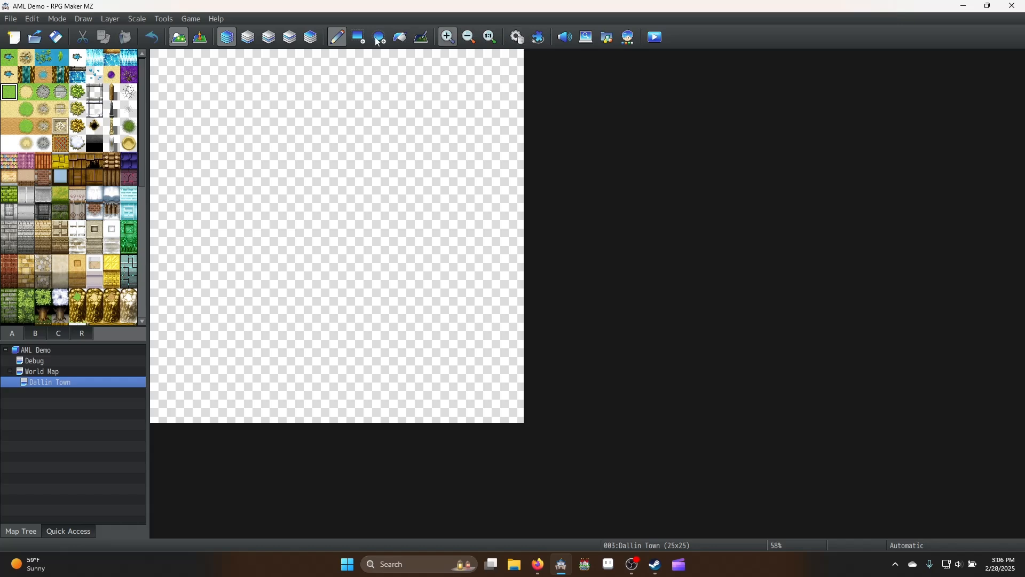
pyautogui.click(400, 37)
pyautogui.click(368, 117)
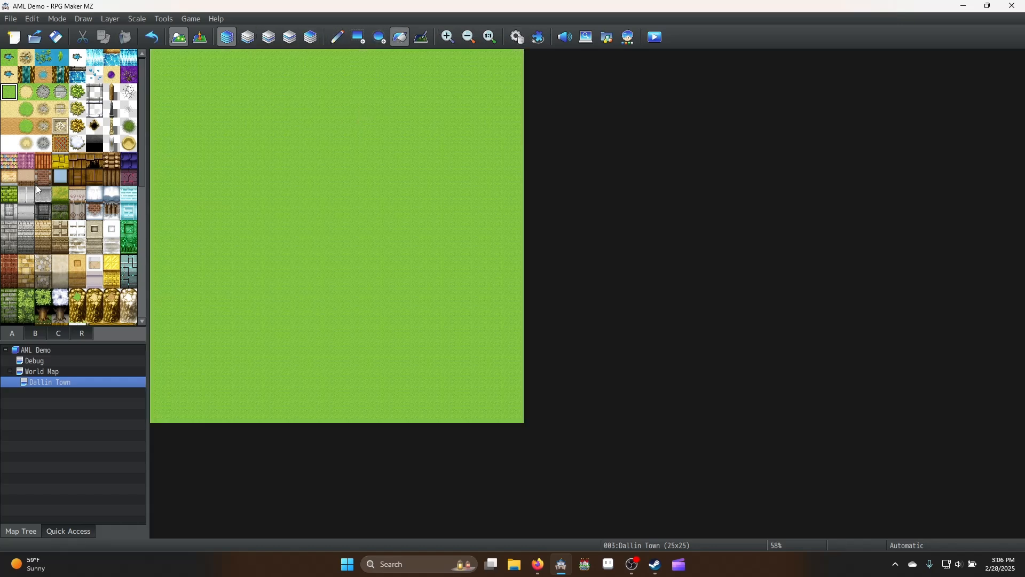
# Try stamping the three-by-five meadow ledge block near Dallin Town's northwest corner with automatic layering, and undo it
pyautogui.click(50, 373)
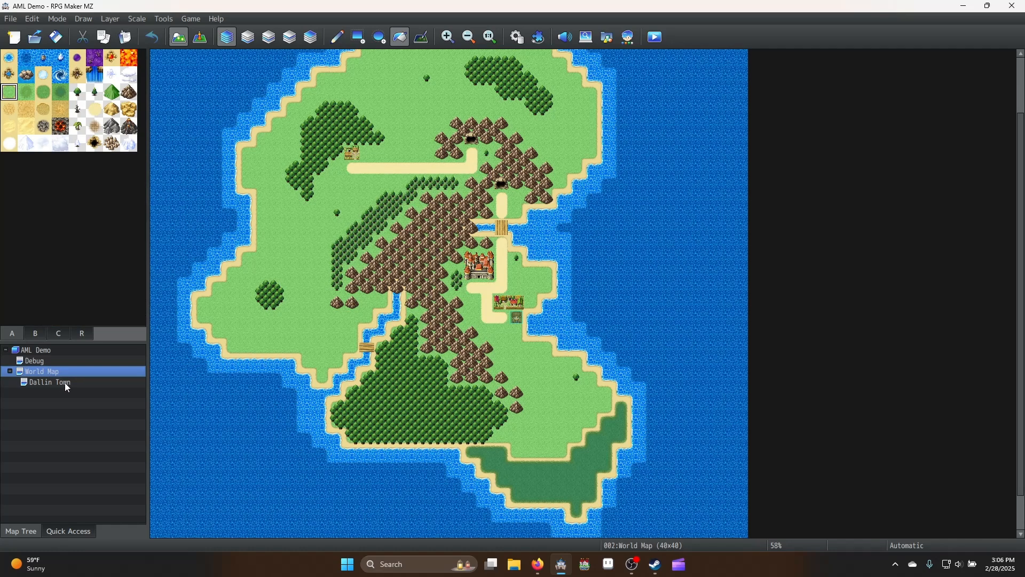
pyautogui.click(65, 382)
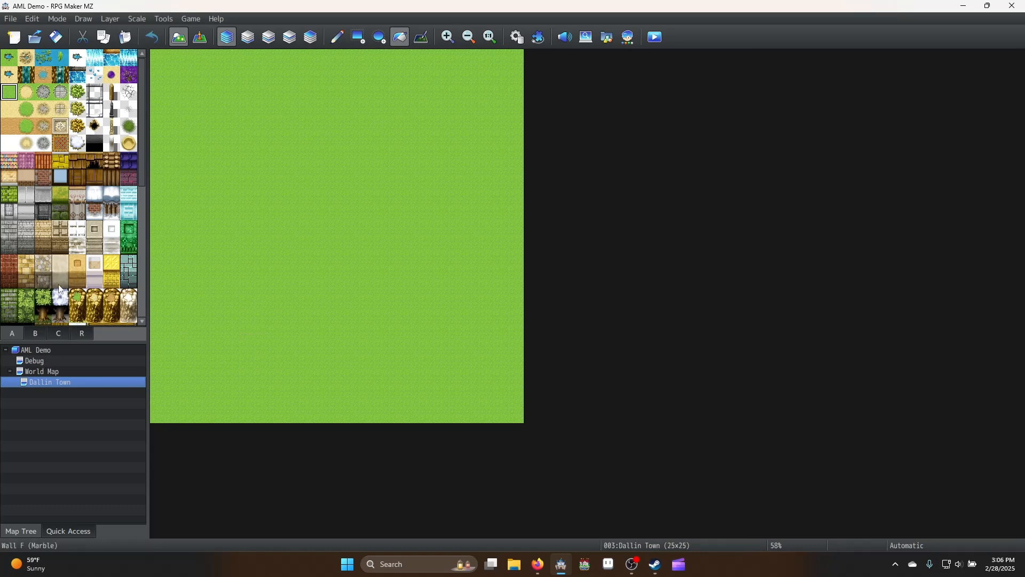
pyautogui.scroll(-10, 60, 269)
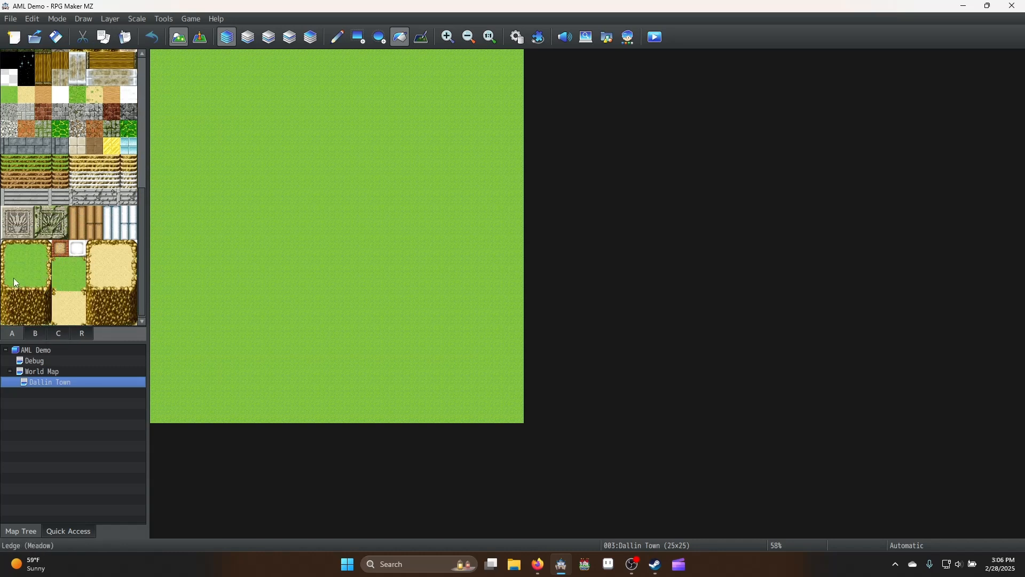
pyautogui.moveTo(13, 267); pyautogui.dragTo(20, 325)
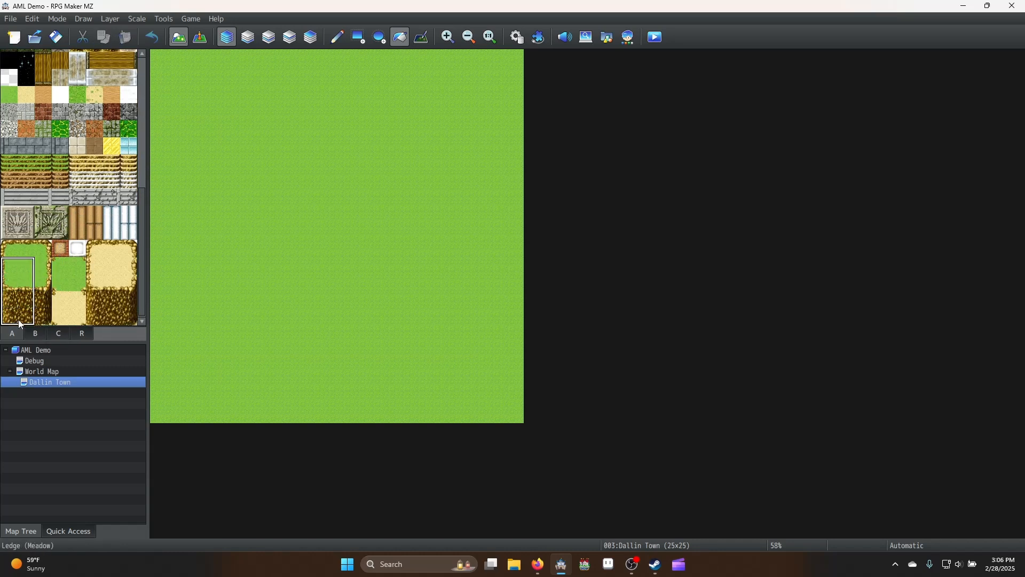
pyautogui.click(9, 284)
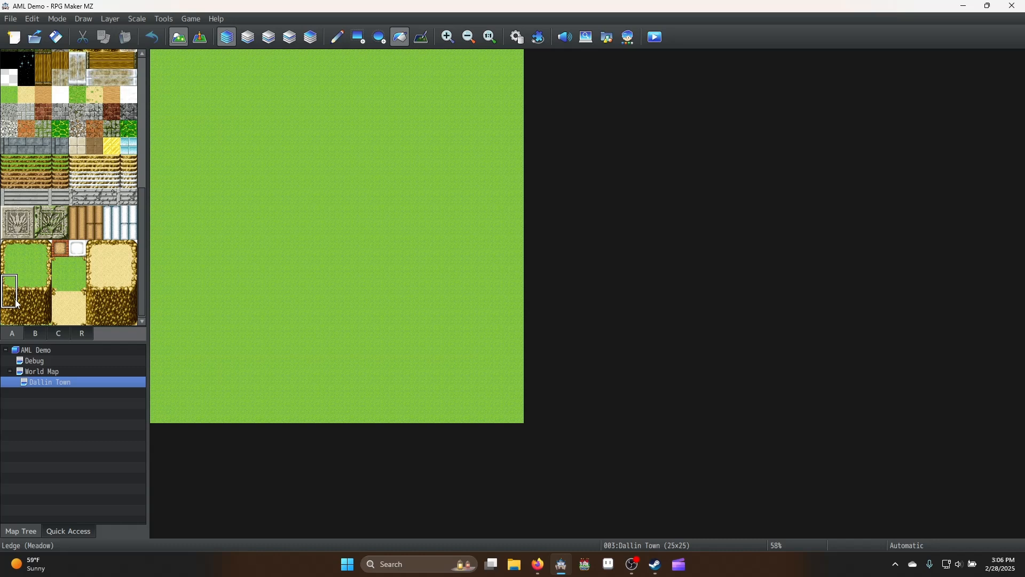
pyautogui.moveTo(6, 256); pyautogui.dragTo(47, 317)
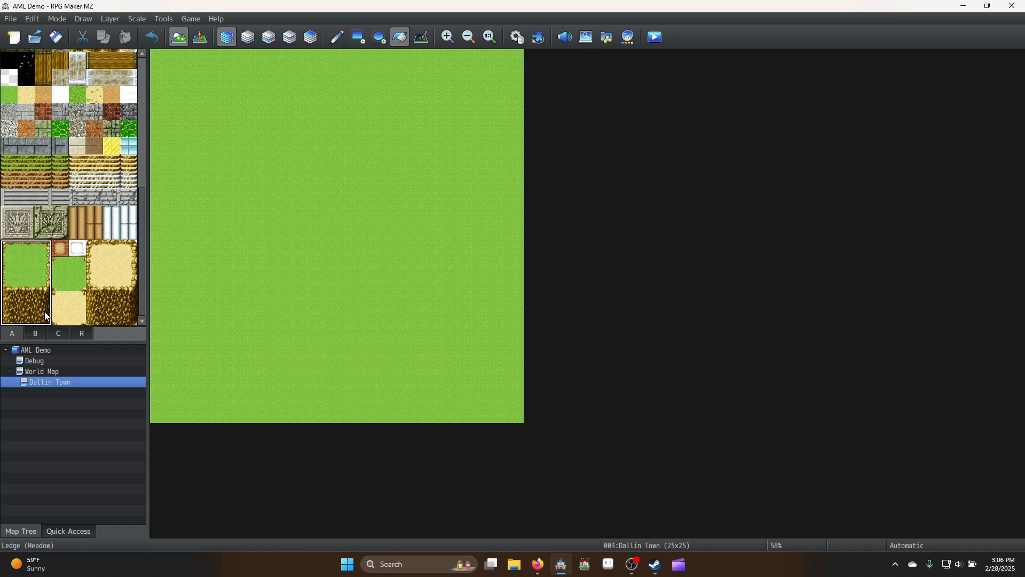
pyautogui.click(176, 79)
pyautogui.hotkey('ctrl', 'z')
pyautogui.click(337, 37)
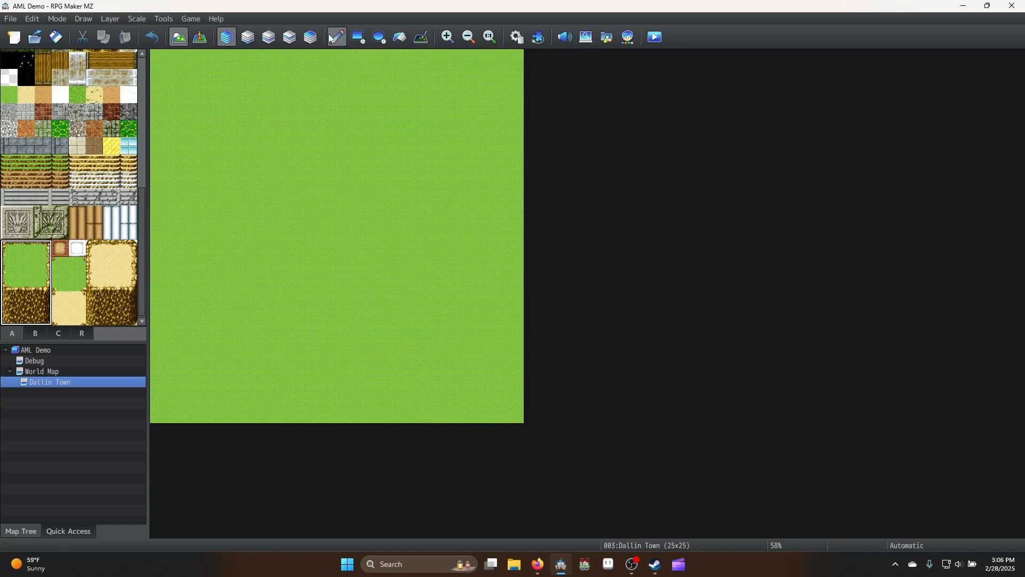
pyautogui.click(176, 79)
pyautogui.rightClick(229, 107)
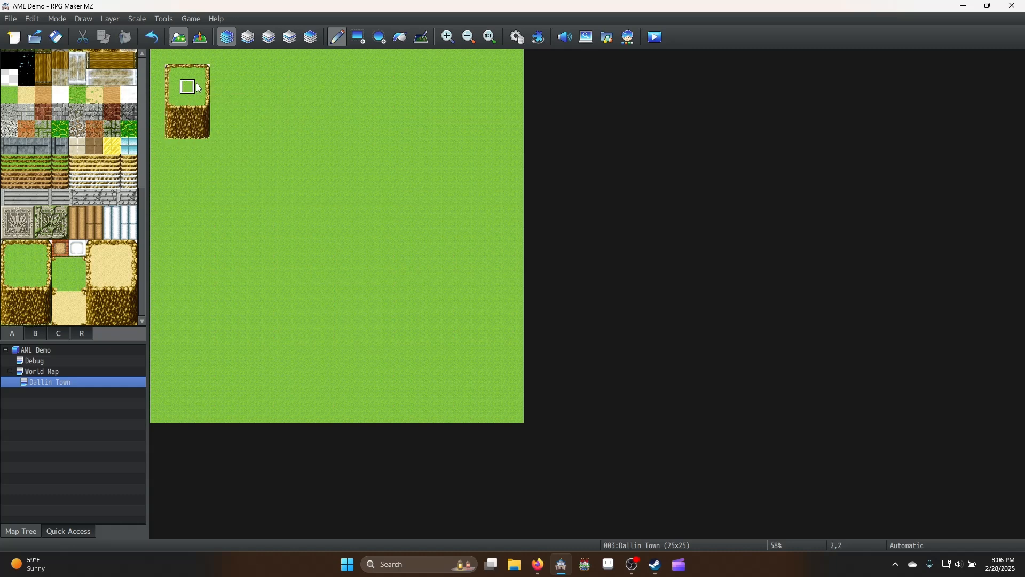
pyautogui.hotkey('ctrl', 'z')
# Stamp the three-by-five meadow ledge block on Layer 2, one tile in from Dallin Town's northwest corner
pyautogui.click(267, 38)
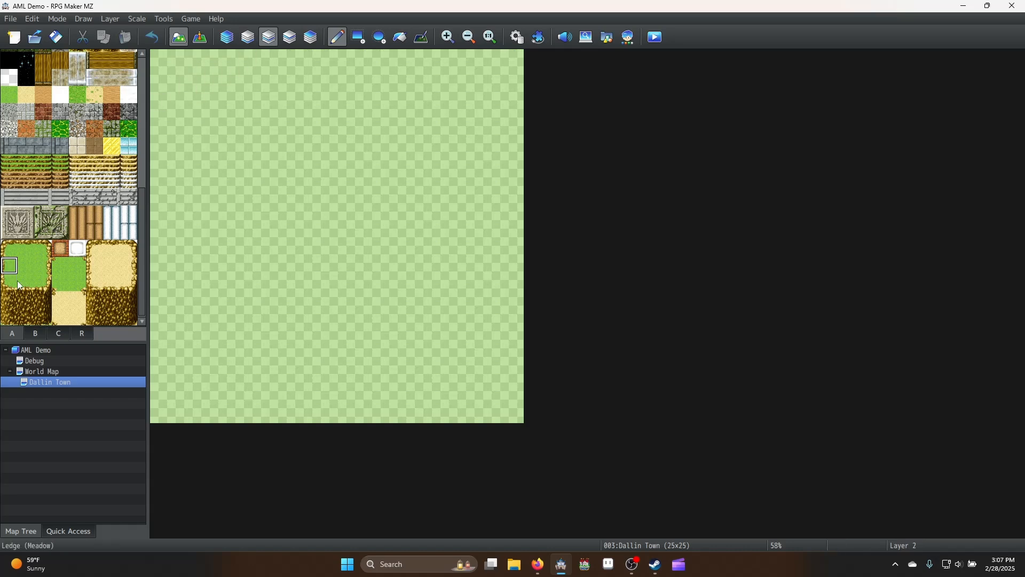
pyautogui.moveTo(8, 247)
pyautogui.mouseDown()
pyautogui.moveTo(15, 288)
pyautogui.moveTo(50, 309)
pyautogui.moveTo(48, 322)
pyautogui.mouseUp()
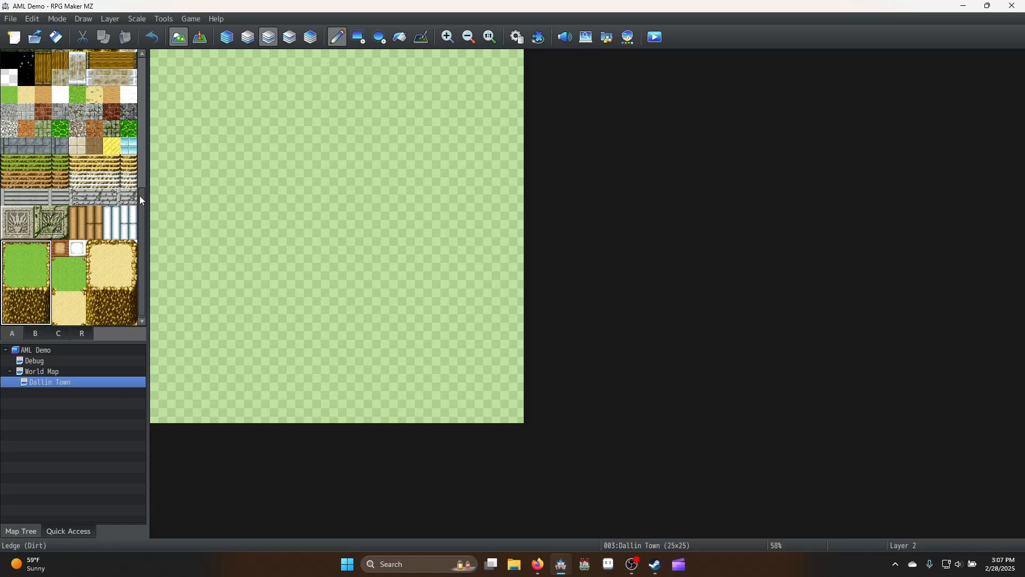
pyautogui.click(174, 77)
pyautogui.rightClick(213, 108)
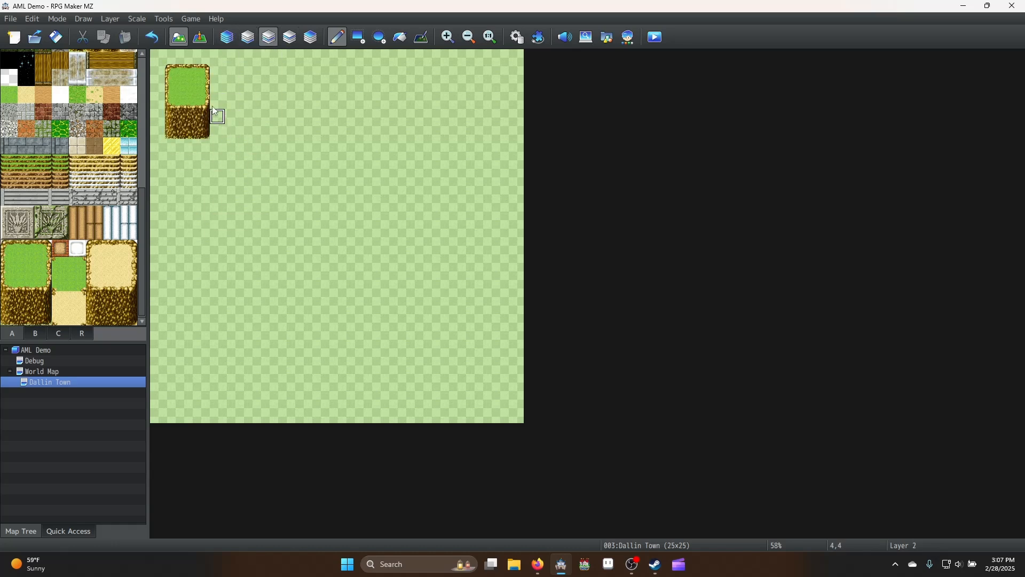
# Copy the ledge's two eastern columns and stamp them repeatedly eastward to widen the ledge to eight tiles
pyautogui.moveTo(183, 72); pyautogui.dragTo(207, 133, button='right')
pyautogui.click(224, 131)
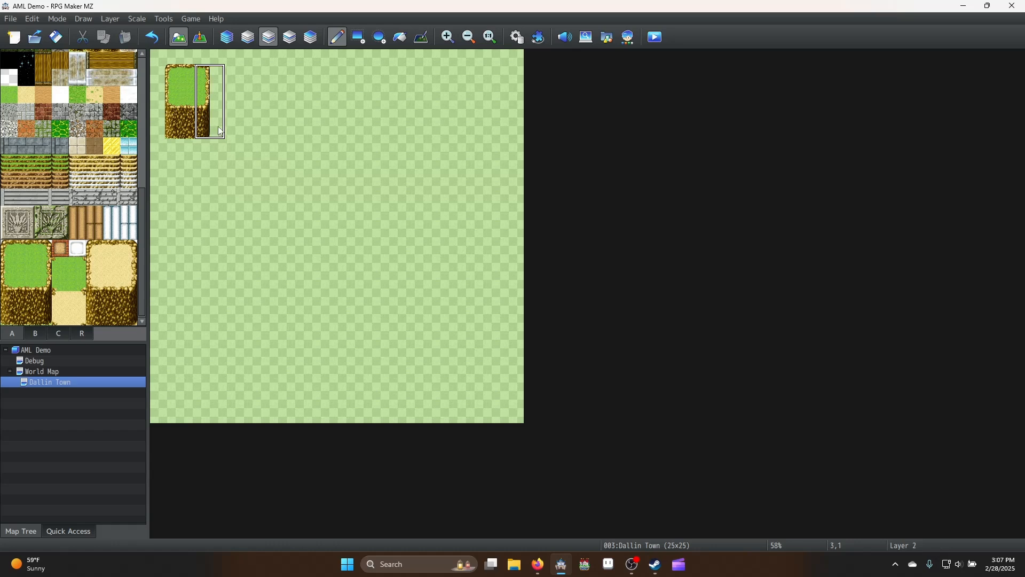
pyautogui.click(245, 131)
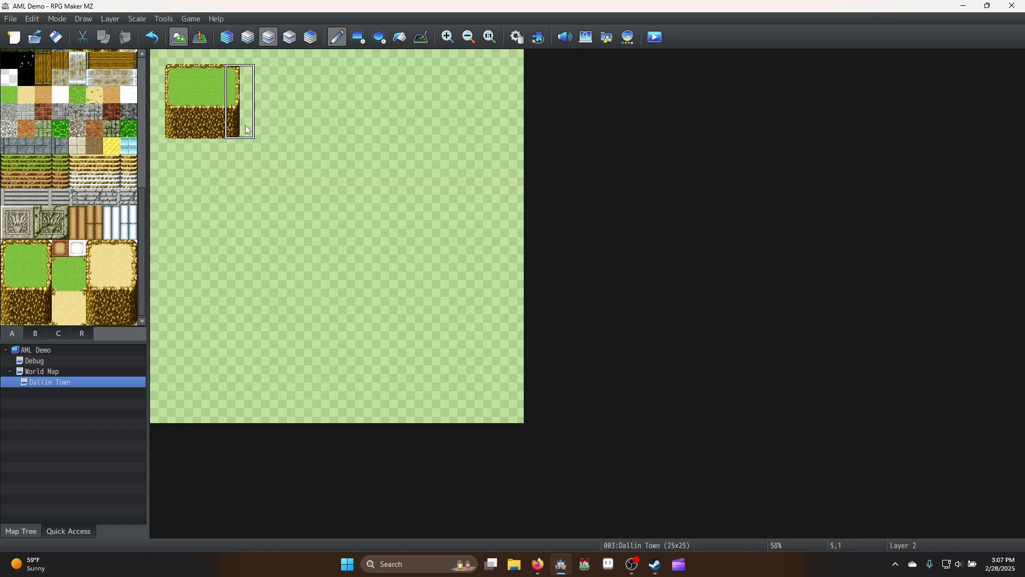
pyautogui.click(265, 131)
pyautogui.click(275, 131)
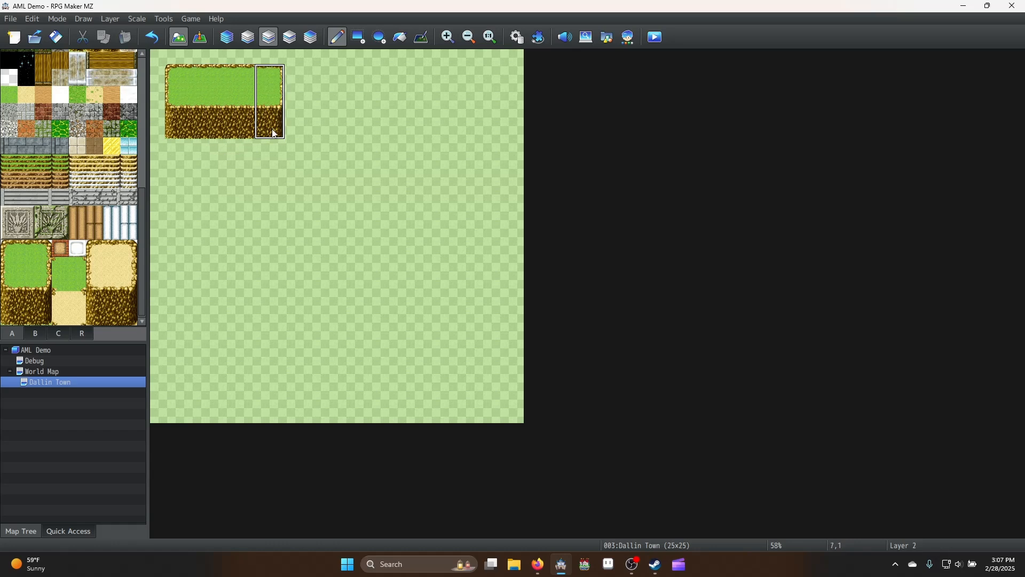
# Copy the ledge's lower four rows and stamp them repeatedly southward to lengthen the ledge to nine tiles
pyautogui.moveTo(171, 84); pyautogui.dragTo(278, 130, button='right')
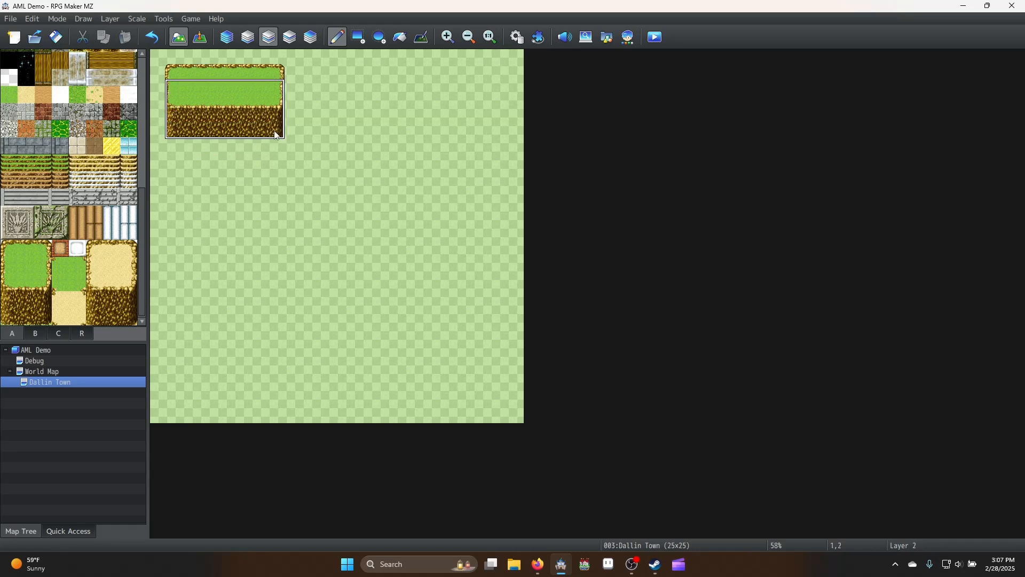
pyautogui.click(274, 146)
pyautogui.click(274, 160)
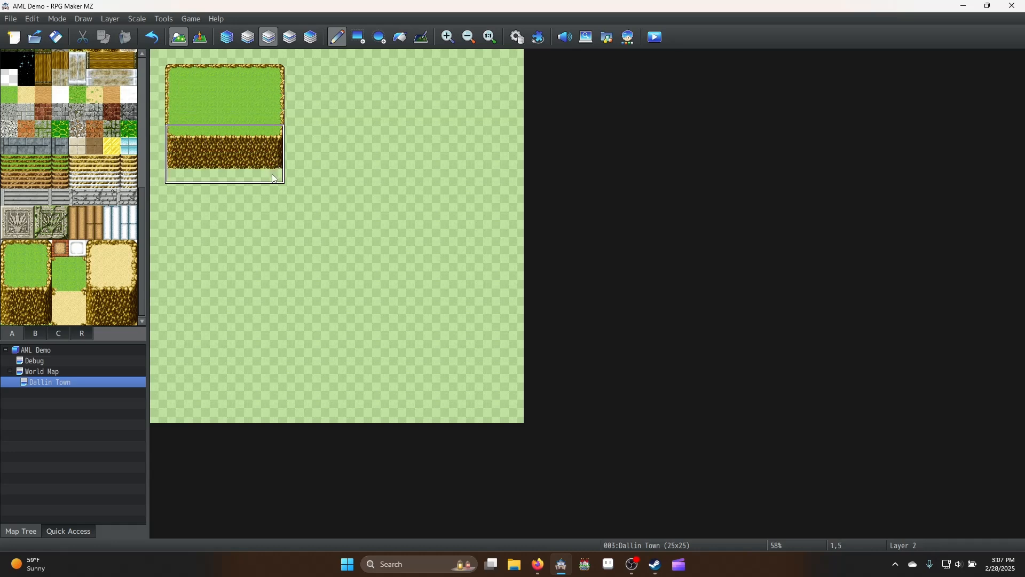
pyautogui.click(274, 177)
pyautogui.click(274, 196)
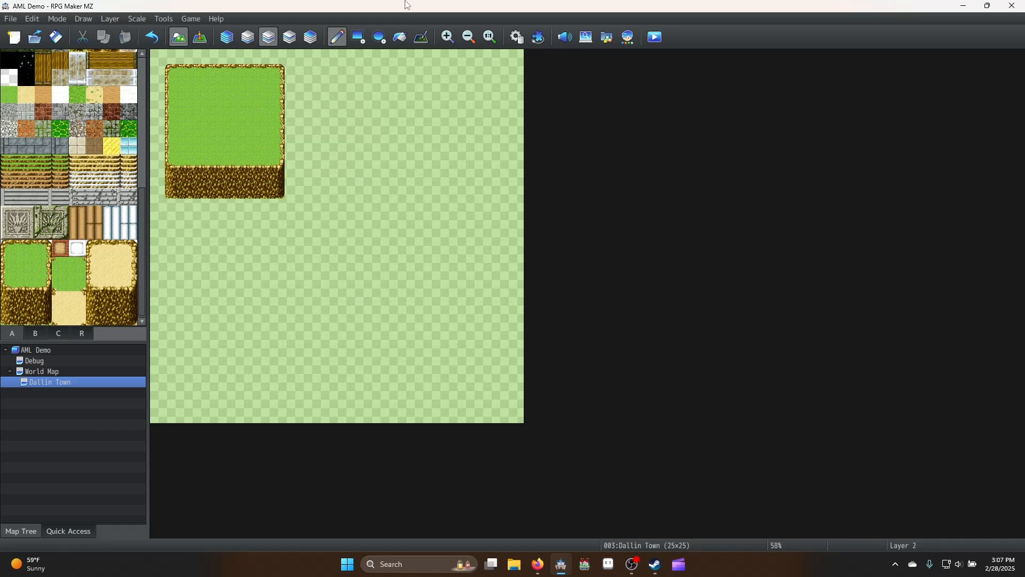
# Copy a two-by-three block from the ledge's east edge and stamp it eastward to form a four-tile-long extension
pyautogui.rightClick(337, 160)
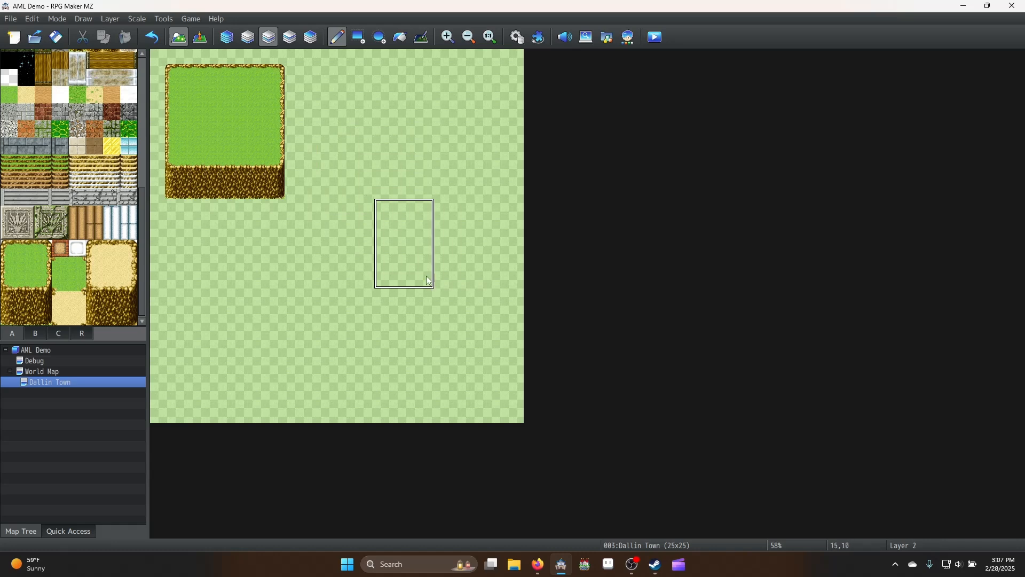
pyautogui.rightClick(355, 207)
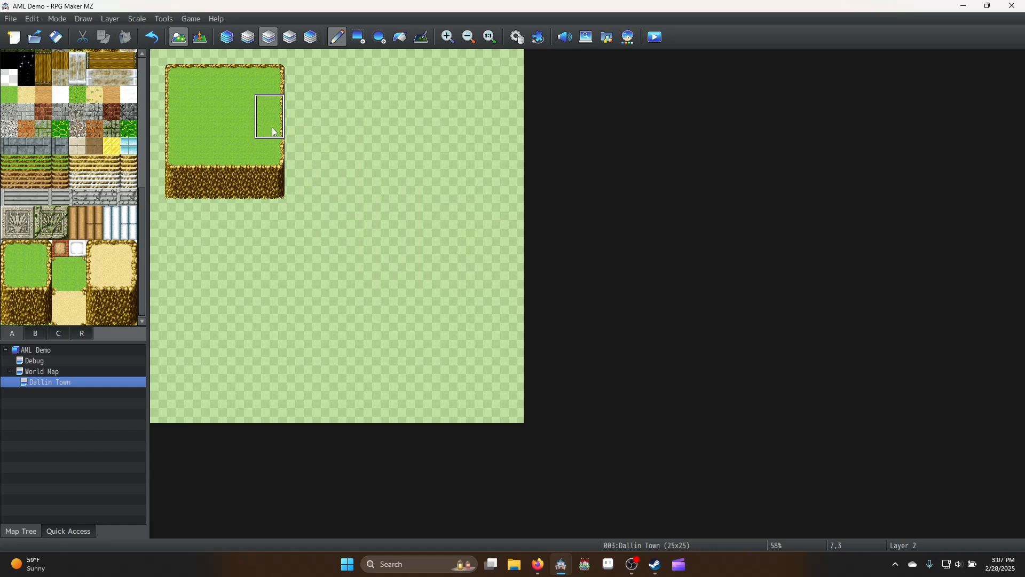
pyautogui.click(299, 133)
pyautogui.click(311, 134)
pyautogui.click(325, 131)
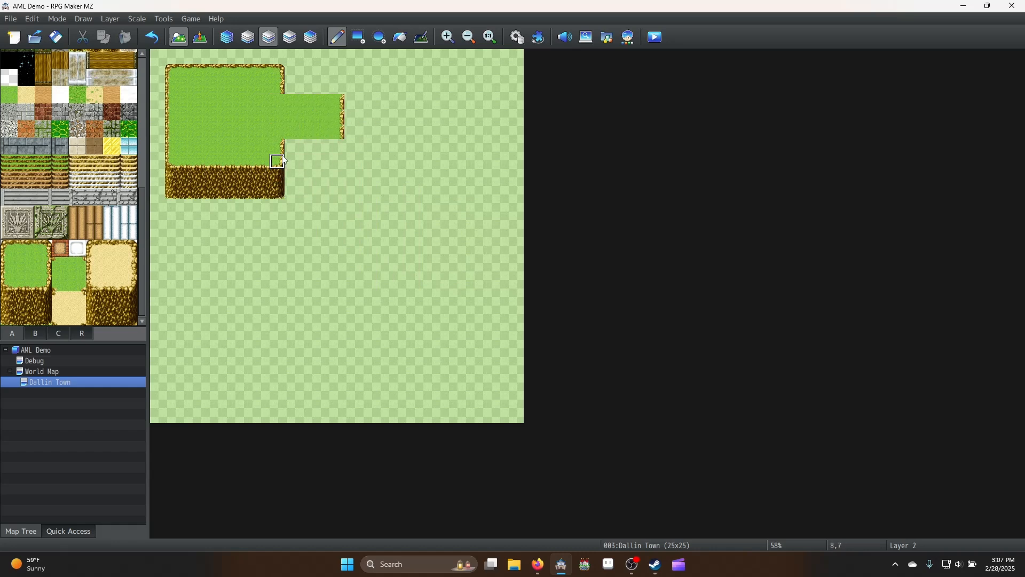
# Border the eastern extension with the ledge's south and north edge tiles and its two outer corner tiles
pyautogui.rightClick(262, 155)
pyautogui.moveTo(293, 132); pyautogui.dragTo(338, 132)
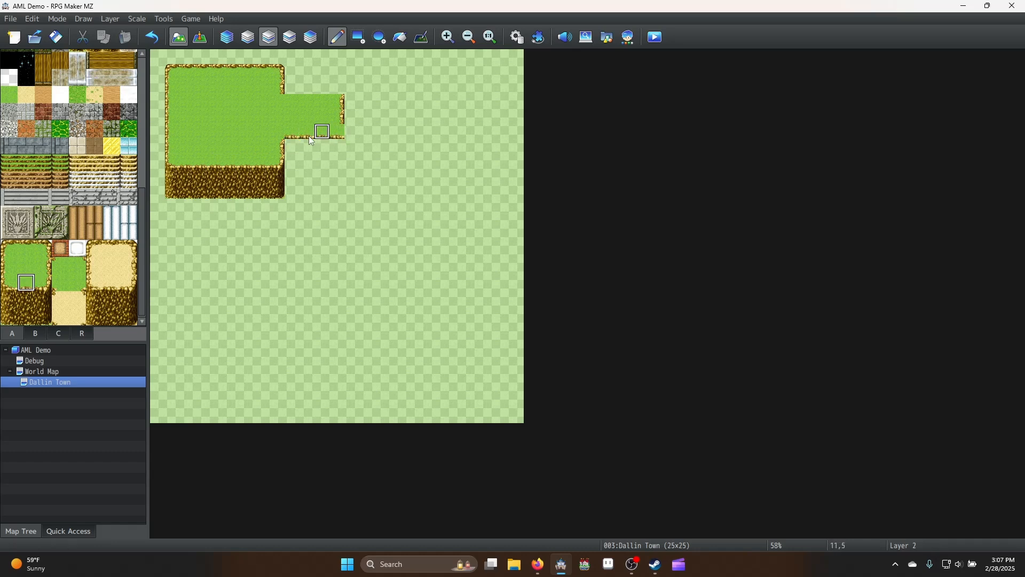
pyautogui.click(44, 282)
pyautogui.click(44, 244)
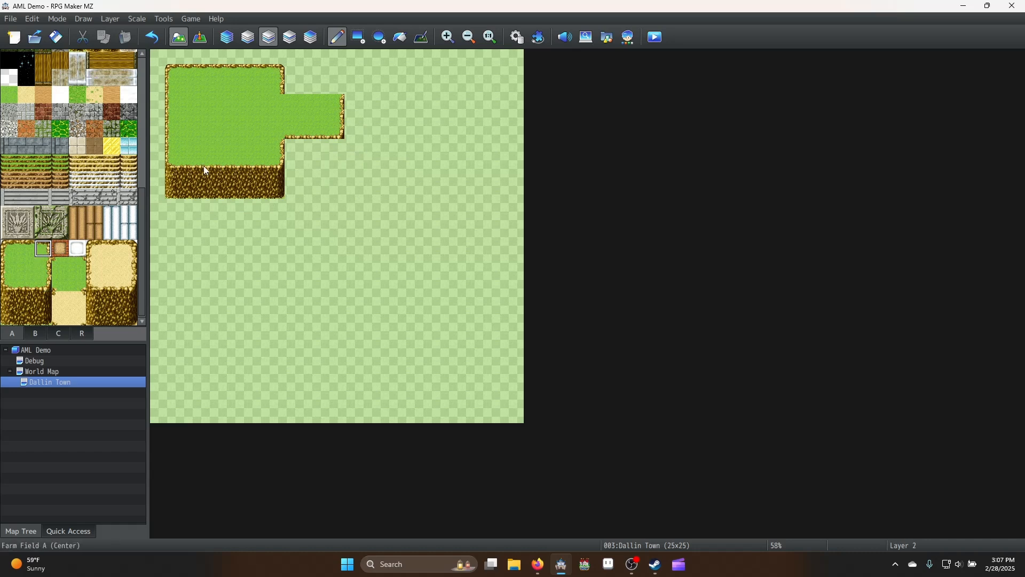
pyautogui.click(334, 102)
pyautogui.click(33, 249)
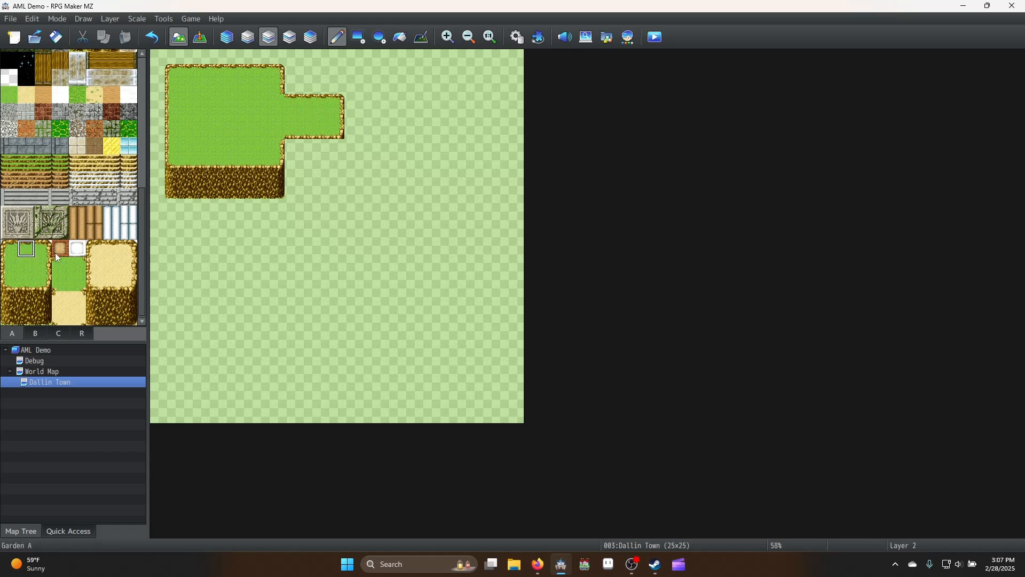
# Place meadow inner-corner tiles where the extension's north and south edges meet the main ledge
pyautogui.click(77, 265)
pyautogui.click(278, 106)
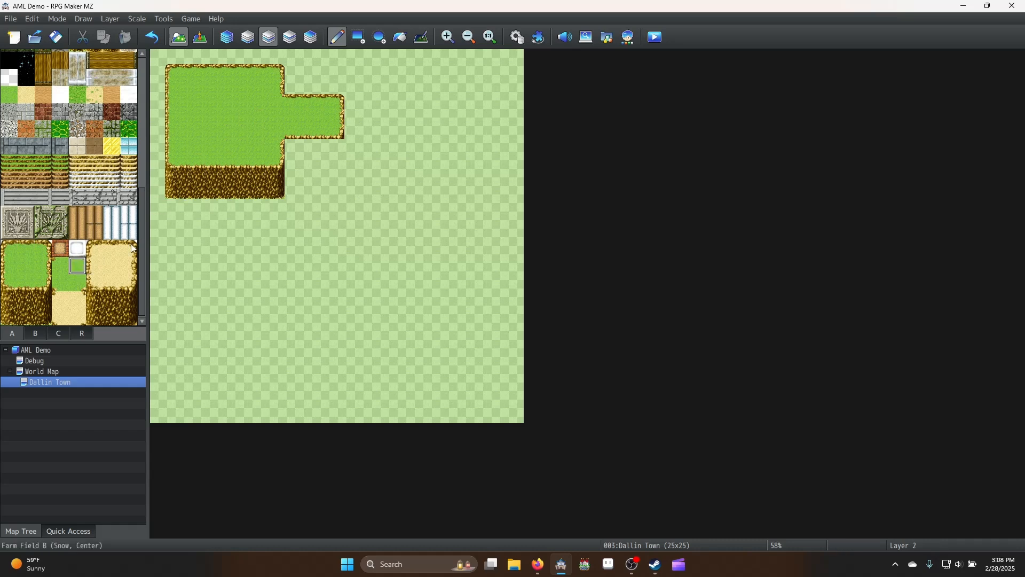
pyautogui.click(81, 290)
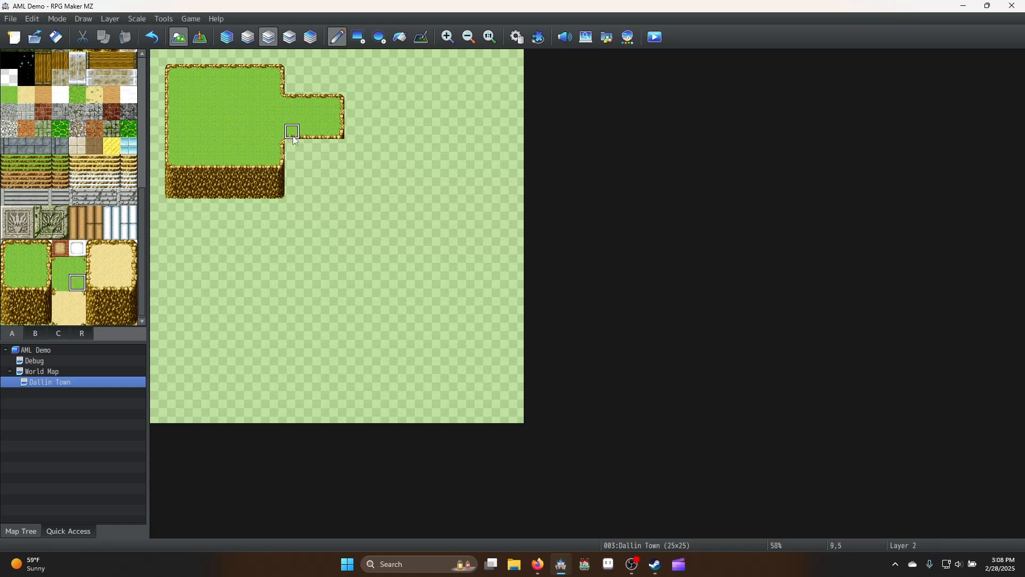
# Copy the two-tile-high cliff wall and stamp it beneath the full width of the eastern extension
pyautogui.moveTo(276, 194); pyautogui.dragTo(277, 178, button='right')
pyautogui.click(338, 162)
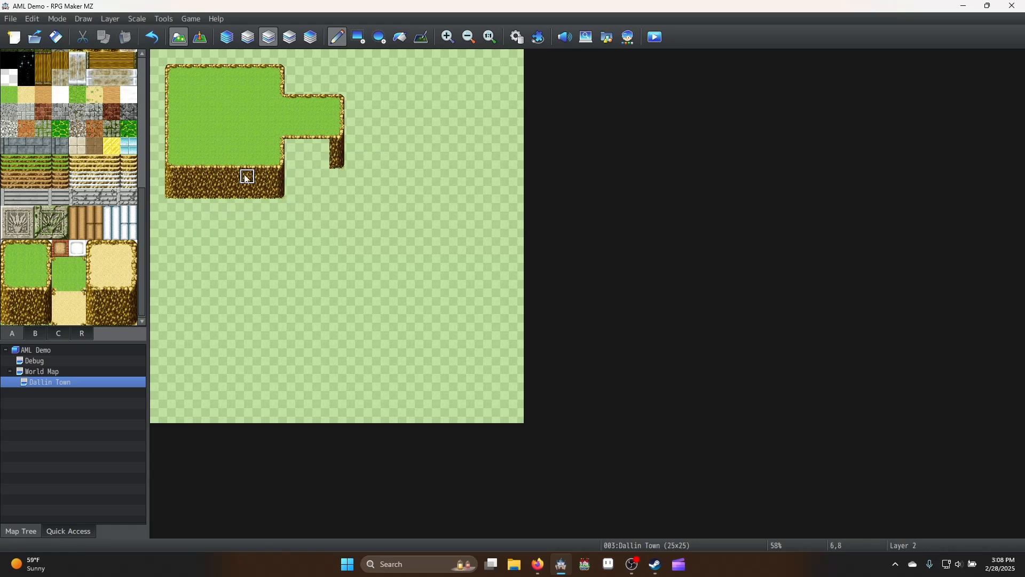
pyautogui.moveTo(323, 163); pyautogui.dragTo(301, 163)
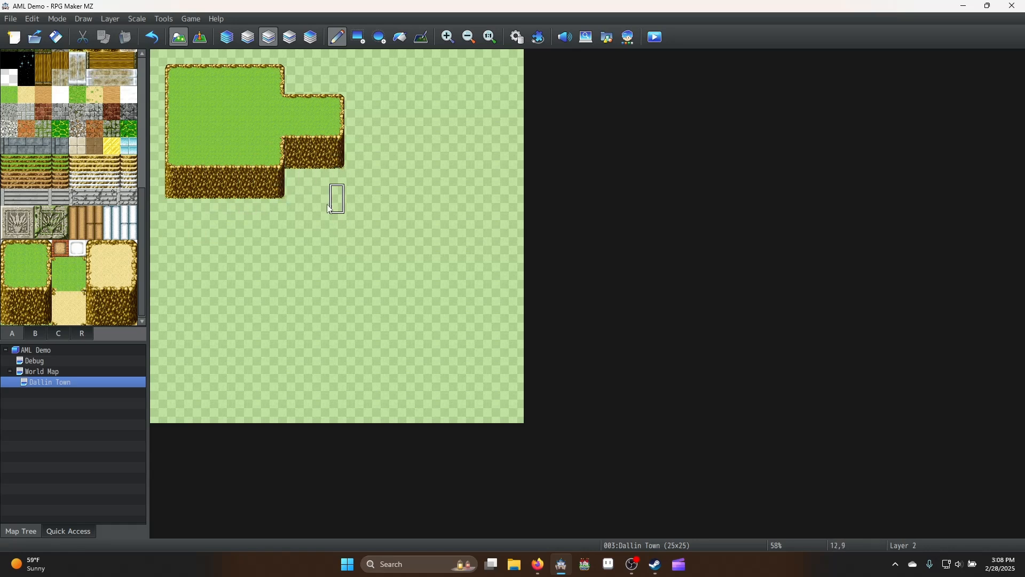
# Place green stairs down the cliff walls of both the main ledge and the eastern extension
pyautogui.click(62, 166)
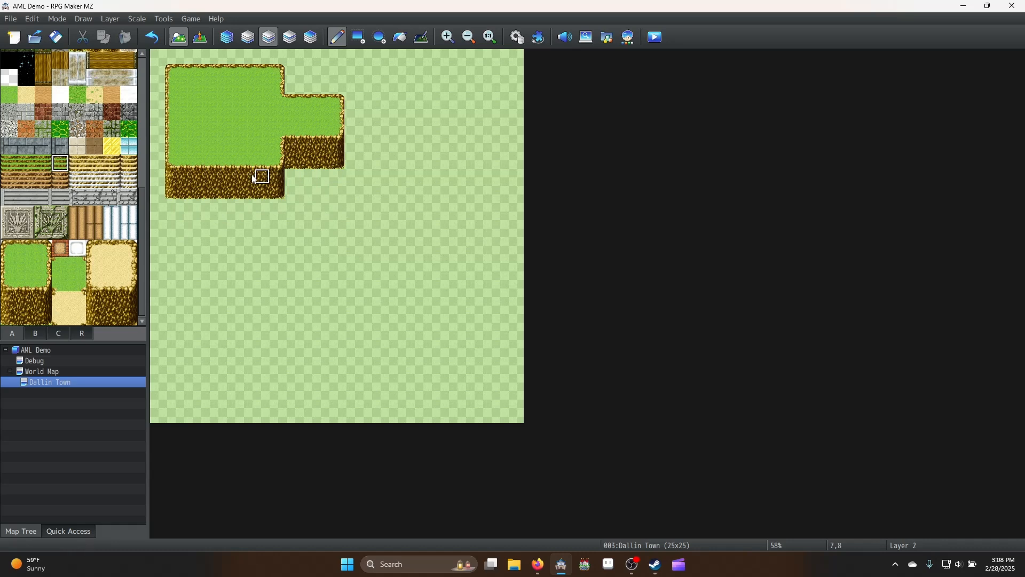
pyautogui.click(224, 186)
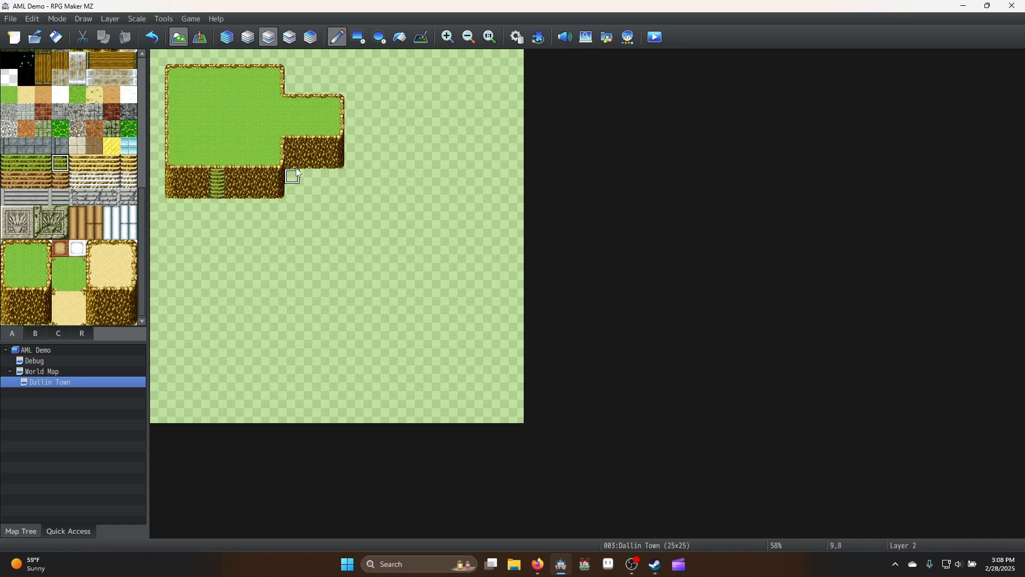
pyautogui.click(320, 153)
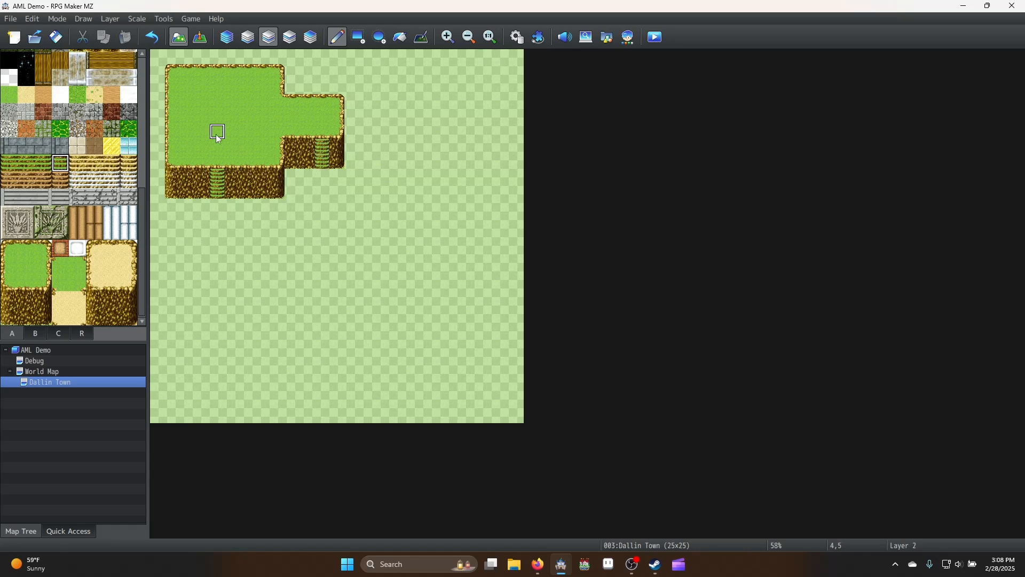
pyautogui.rightClick(219, 163)
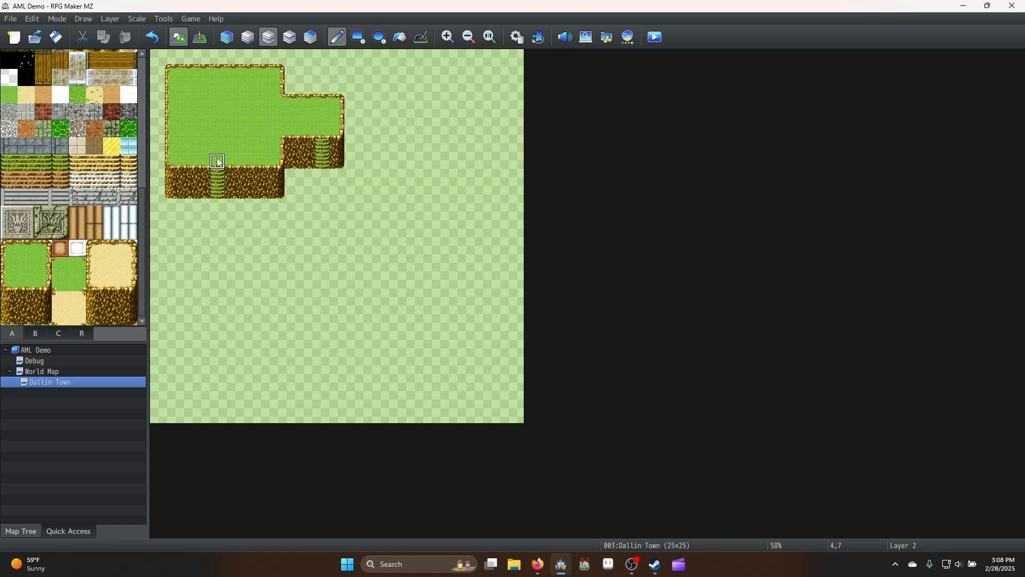
# Switch to automatic layering and draw a wooden fence along the town's west side below the ledge and its south side
pyautogui.click(227, 37)
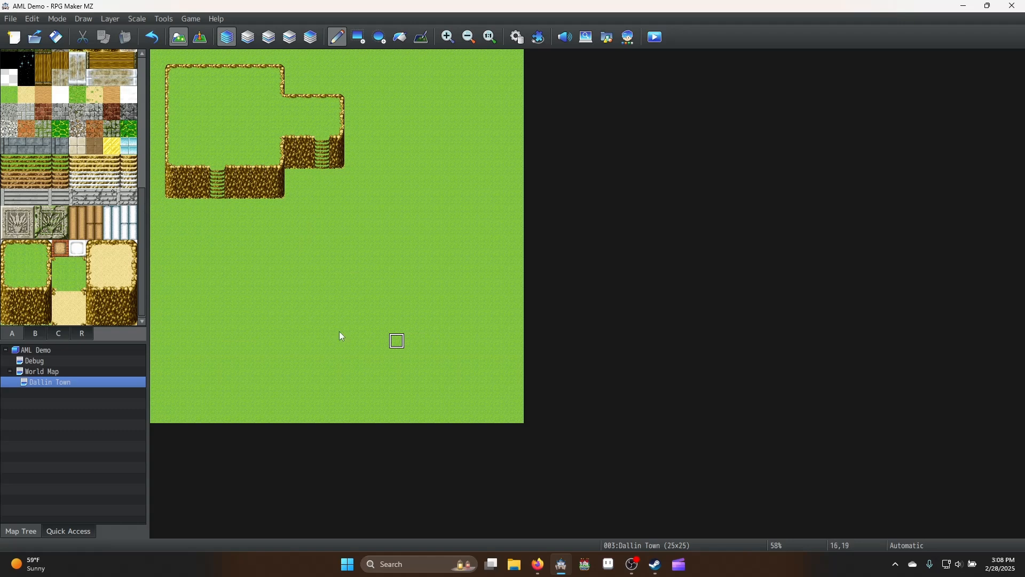
pyautogui.click(33, 334)
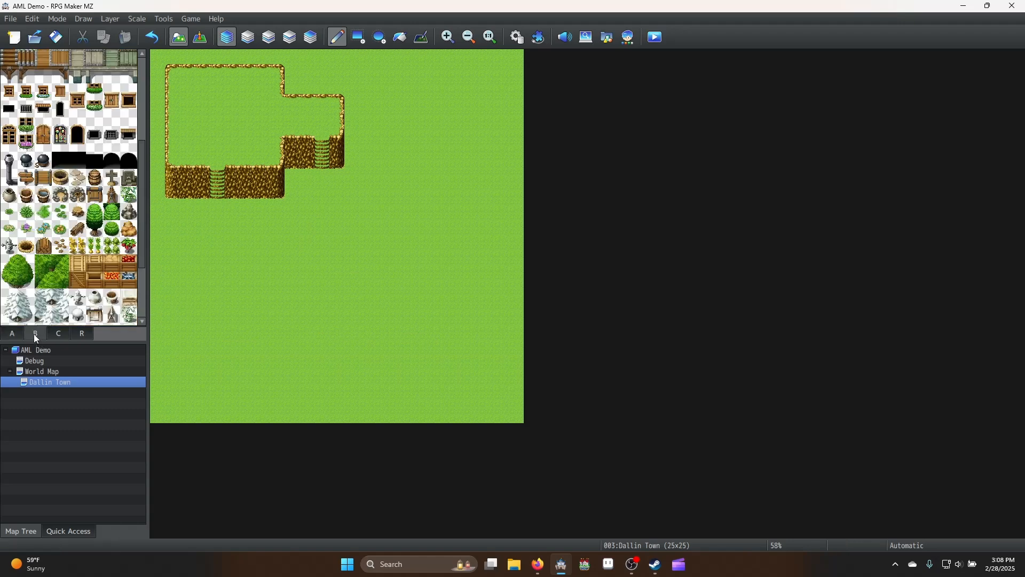
pyautogui.click(13, 333)
pyautogui.scroll(5, 42, 267)
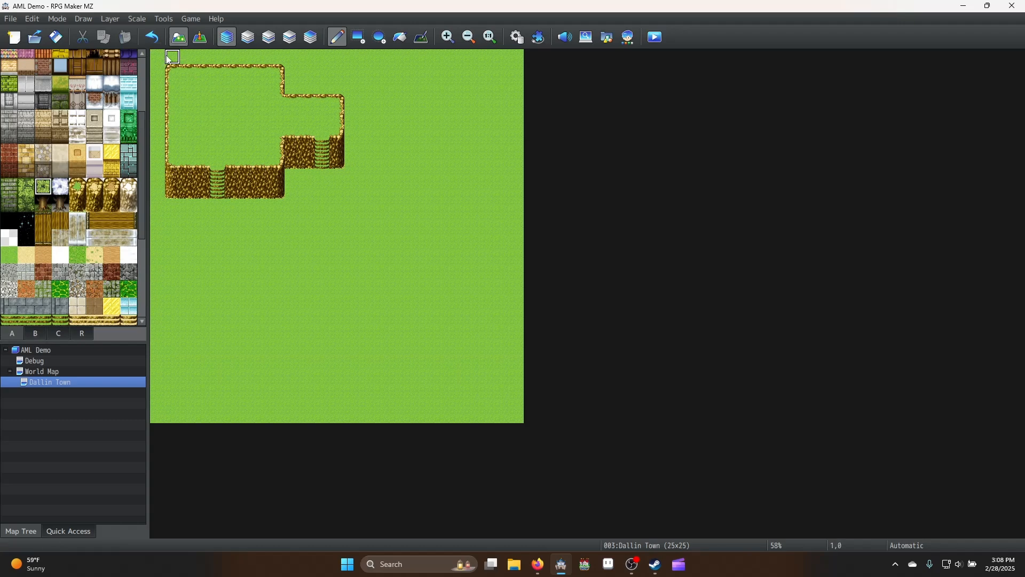
pyautogui.click(51, 373)
pyautogui.click(54, 383)
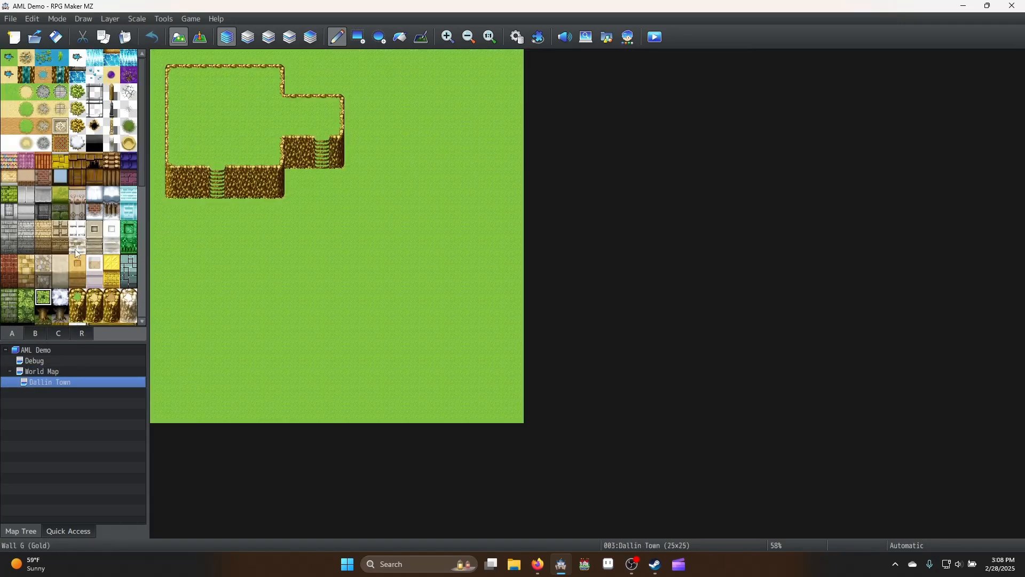
pyautogui.click(112, 92)
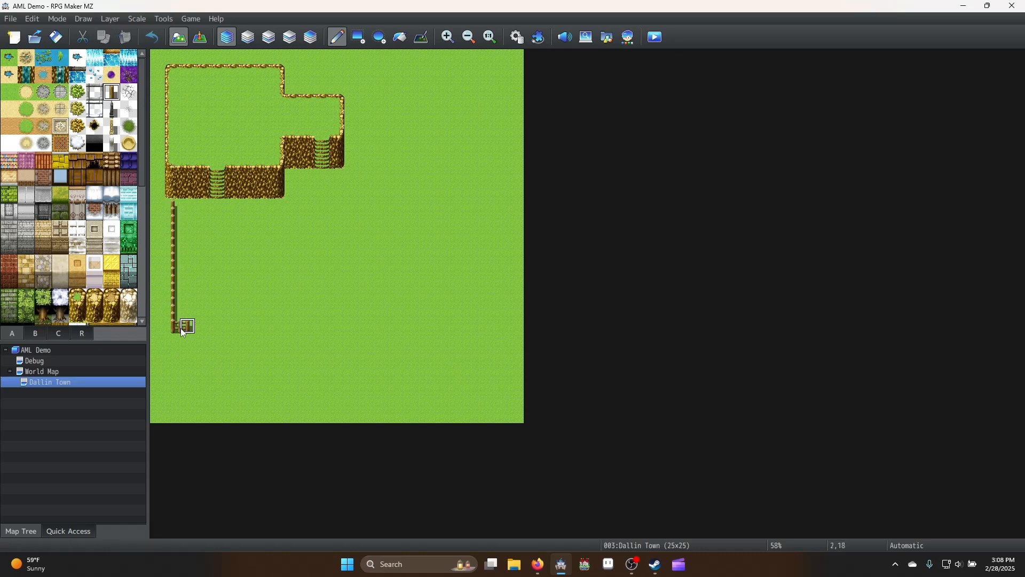
pyautogui.click(183, 332)
pyautogui.moveTo(171, 358)
pyautogui.mouseDown()
pyautogui.moveTo(172, 408)
pyautogui.moveTo(496, 399)
pyautogui.mouseUp()
# Continue the fence along the east and north sides up to the ledge, and open a one-tile gap in the south fence
pyautogui.click(359, 37)
pyautogui.moveTo(510, 162); pyautogui.dragTo(500, 68)
pyautogui.moveTo(375, 69); pyautogui.dragTo(293, 74)
pyautogui.click(183, 326)
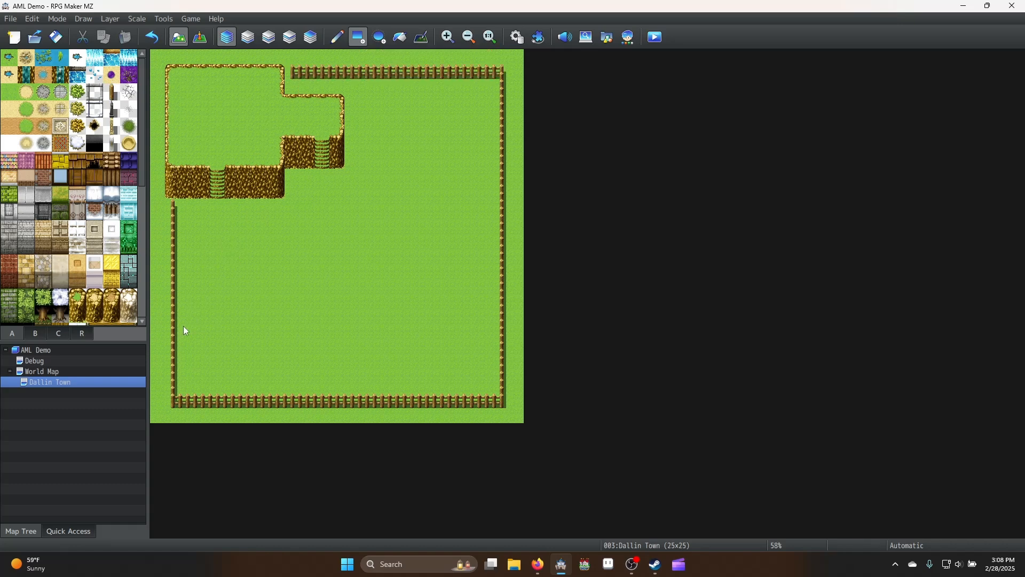
pyautogui.click(337, 402)
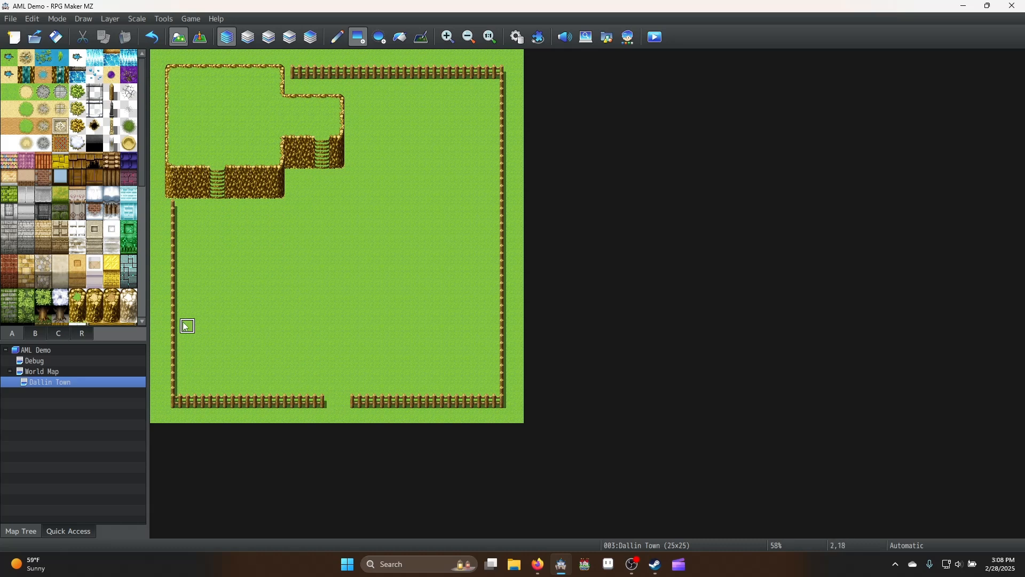
# Draw sandy paths from the south fence gap up to both stairways, with a branch running west midway
pyautogui.click(33, 93)
pyautogui.moveTo(337, 402); pyautogui.dragTo(337, 353)
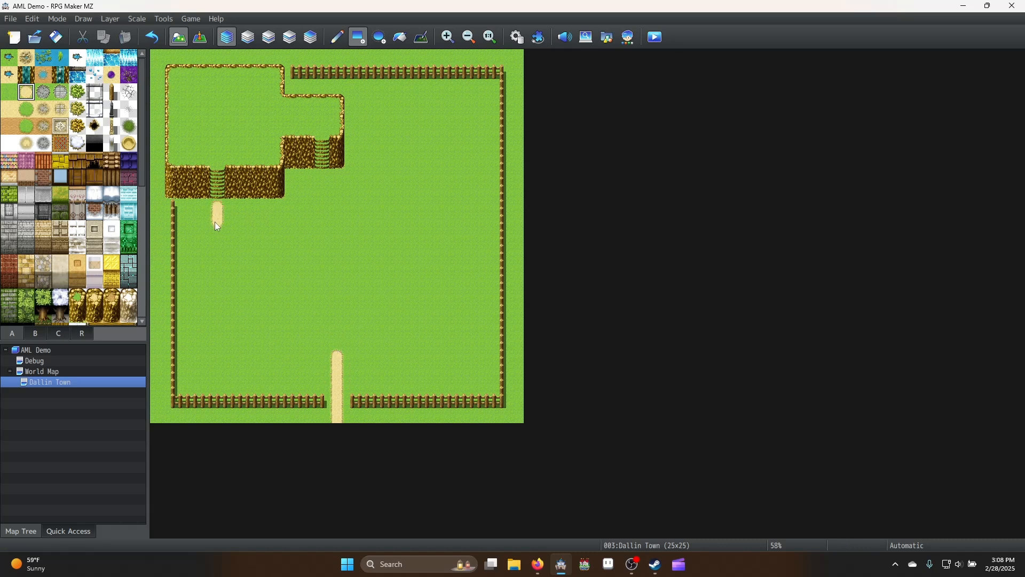
pyautogui.click(236, 220)
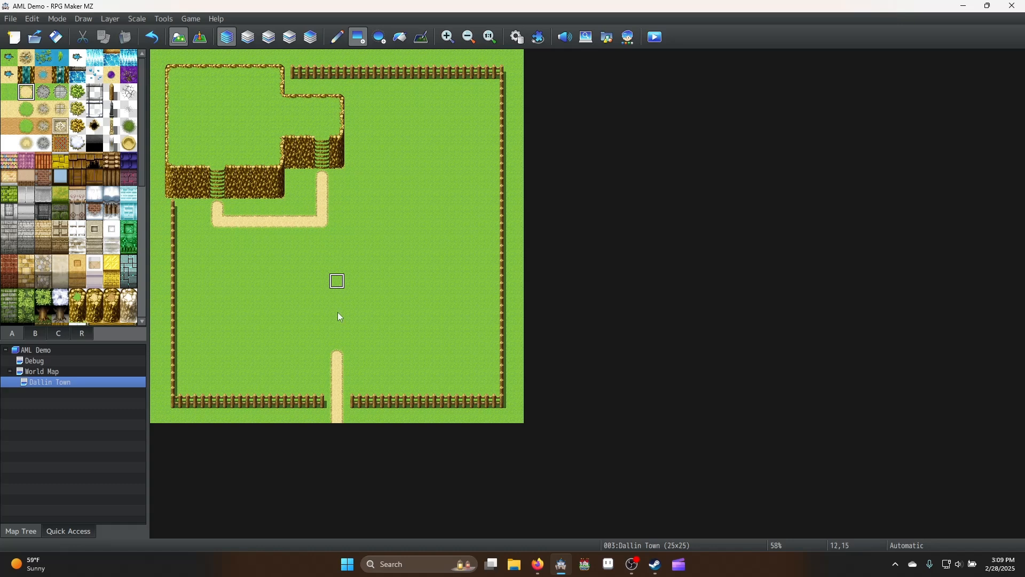
pyautogui.click(343, 344)
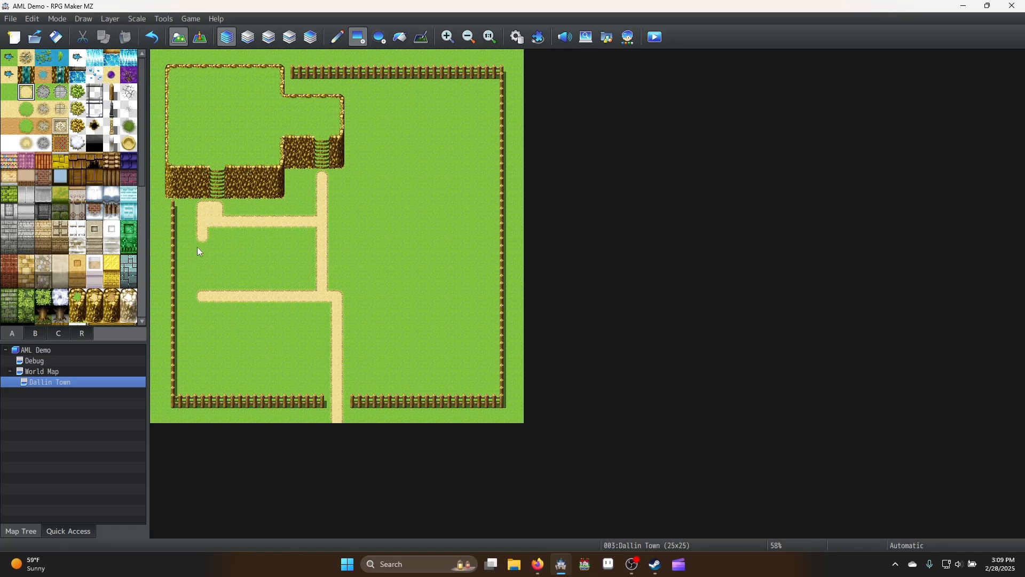
# Run a one-tile sandy path along the west and south fences to the entrance path, restoring grass over the surplus path column
pyautogui.moveTo(208, 319); pyautogui.dragTo(204, 380)
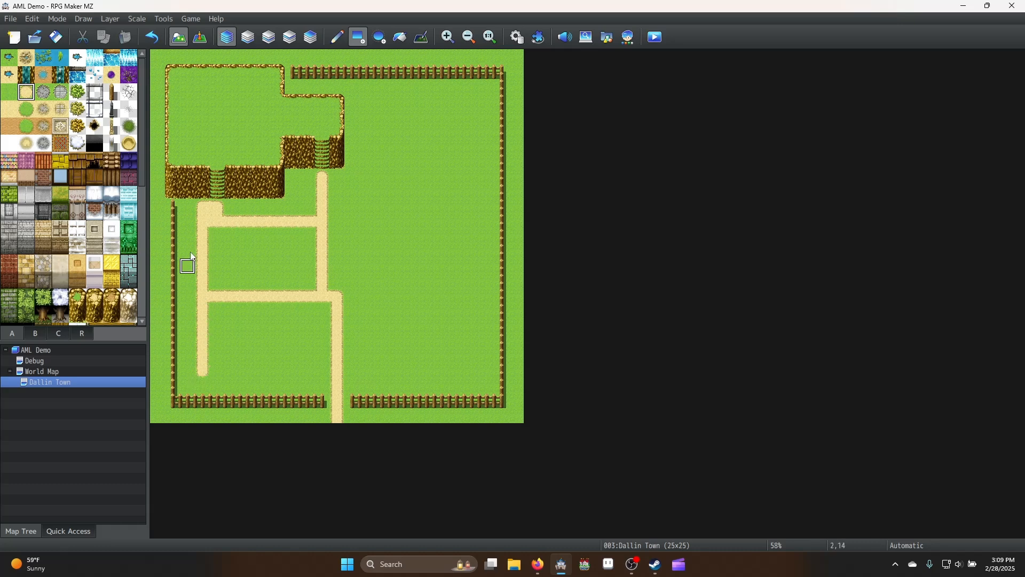
pyautogui.moveTo(184, 213)
pyautogui.mouseDown()
pyautogui.moveTo(188, 370)
pyautogui.moveTo(277, 394)
pyautogui.mouseUp()
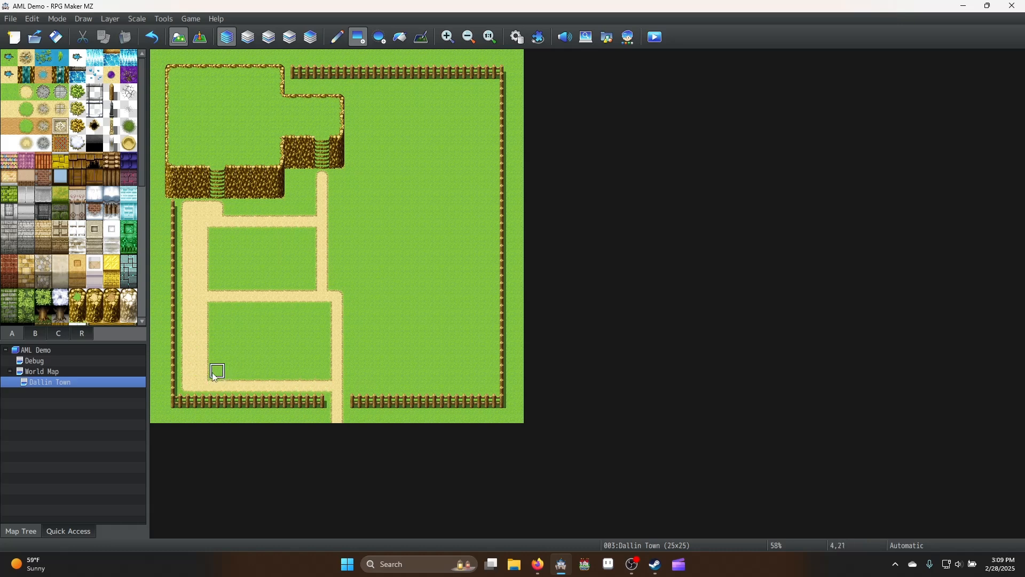
pyautogui.moveTo(206, 306)
pyautogui.mouseDown()
pyautogui.moveTo(201, 236)
pyautogui.moveTo(216, 209)
pyautogui.moveTo(195, 215)
pyautogui.mouseUp()
pyautogui.click(194, 213)
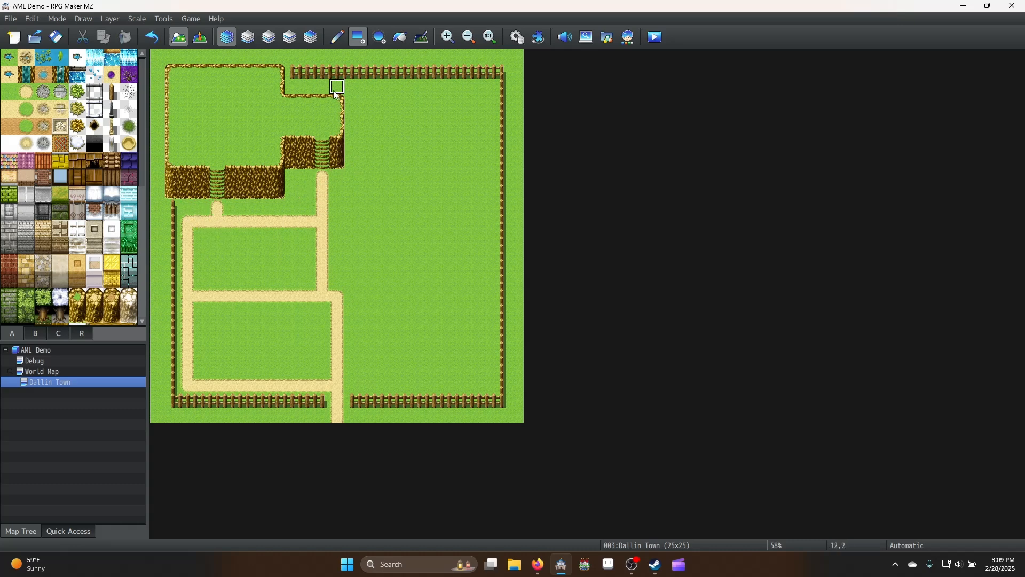
# Loop a sandy path from the extension's stairs around the town's eastern half and add two east-west cross paths through it
pyautogui.click(332, 184)
pyautogui.click(365, 103)
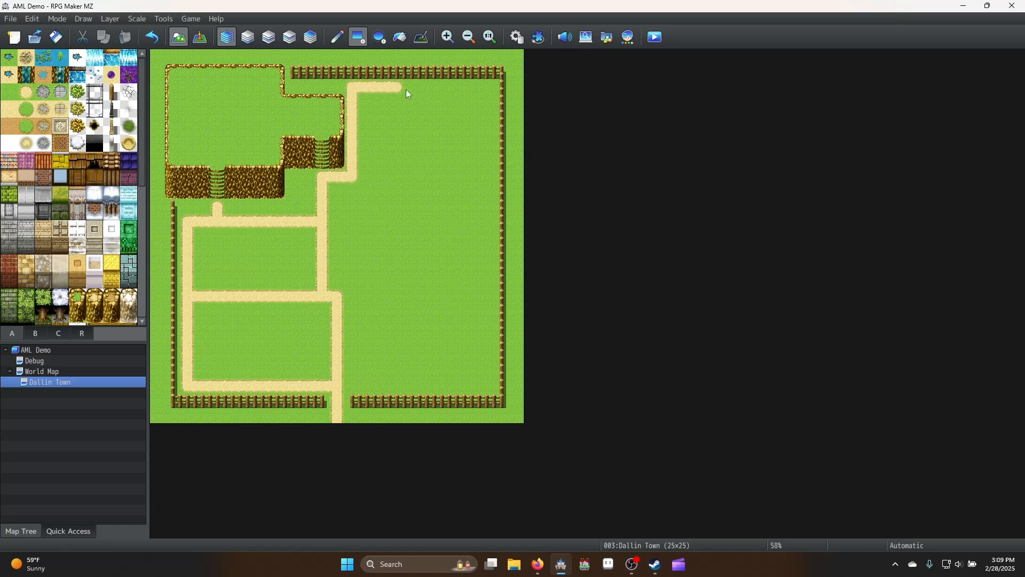
pyautogui.moveTo(489, 87); pyautogui.dragTo(485, 316)
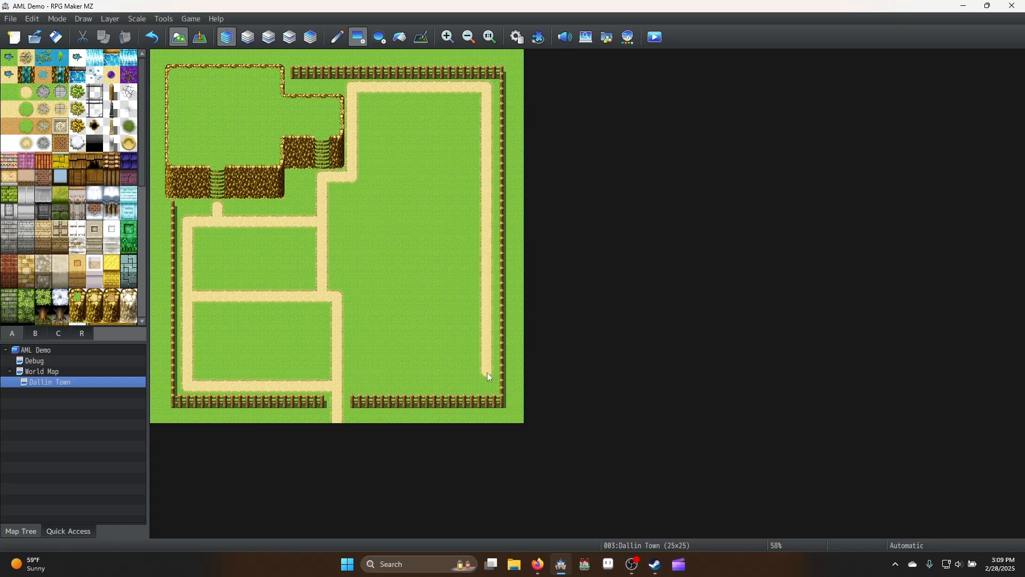
pyautogui.moveTo(488, 376); pyautogui.dragTo(338, 380)
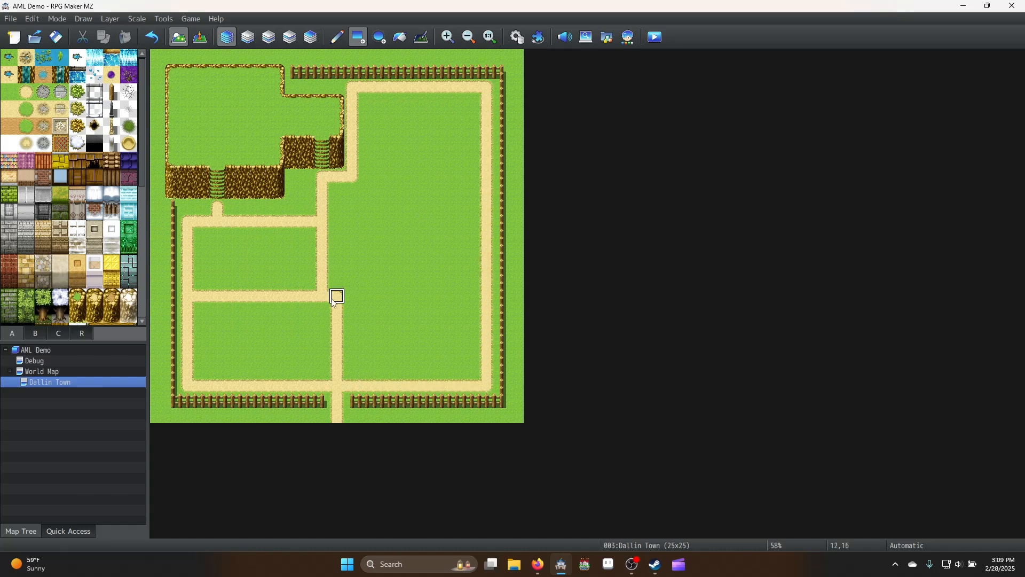
pyautogui.click(350, 297)
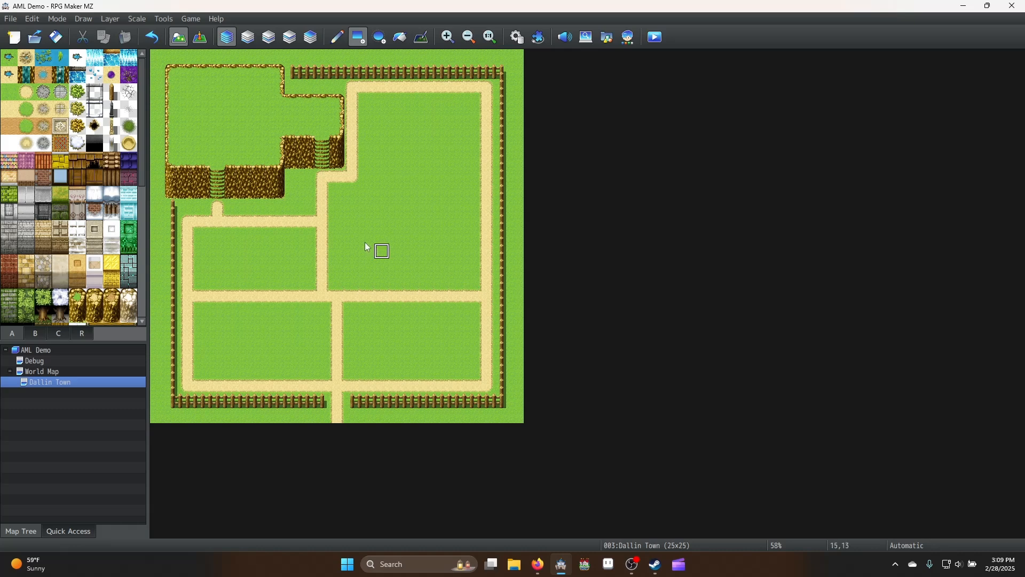
pyautogui.moveTo(337, 221); pyautogui.dragTo(447, 223)
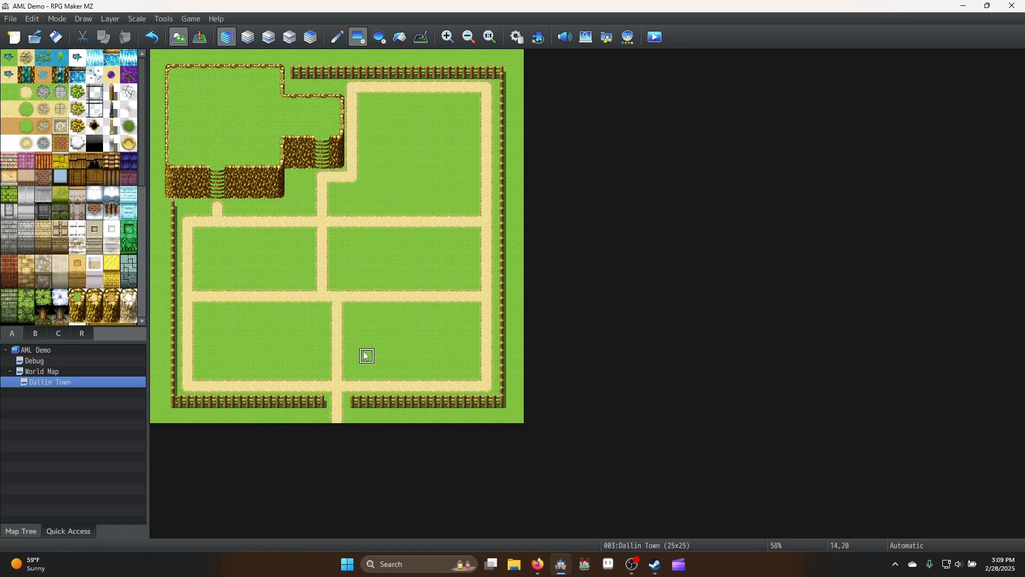
# Shift the upper half of the central north-south path one column east to line up with the south entrance path, keeping its link to the stairs
pyautogui.moveTo(348, 314)
pyautogui.mouseDown()
pyautogui.moveTo(336, 294)
pyautogui.moveTo(332, 181)
pyautogui.mouseUp()
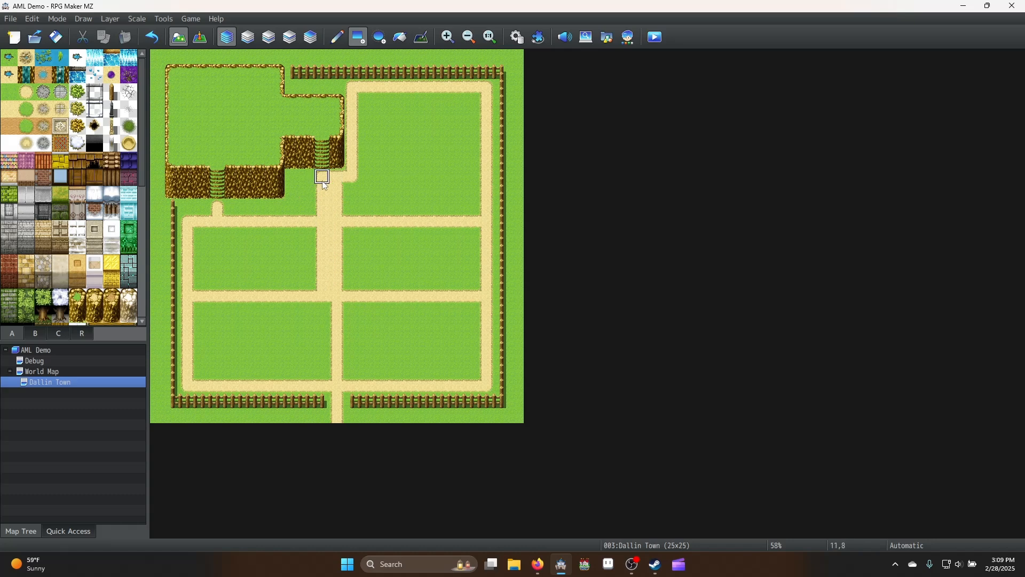
pyautogui.click(348, 176)
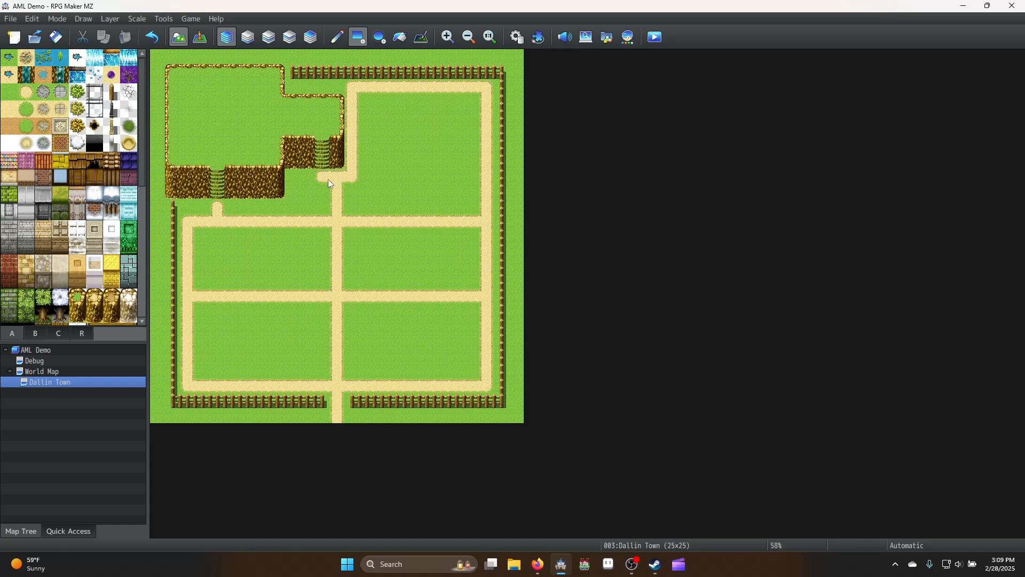
pyautogui.moveTo(331, 187); pyautogui.dragTo(335, 204)
pyautogui.click(331, 209)
# Build a house on the northwest plateau with a four-by-two-tile red roof above a four-by-two-tile brick wall
pyautogui.click(37, 334)
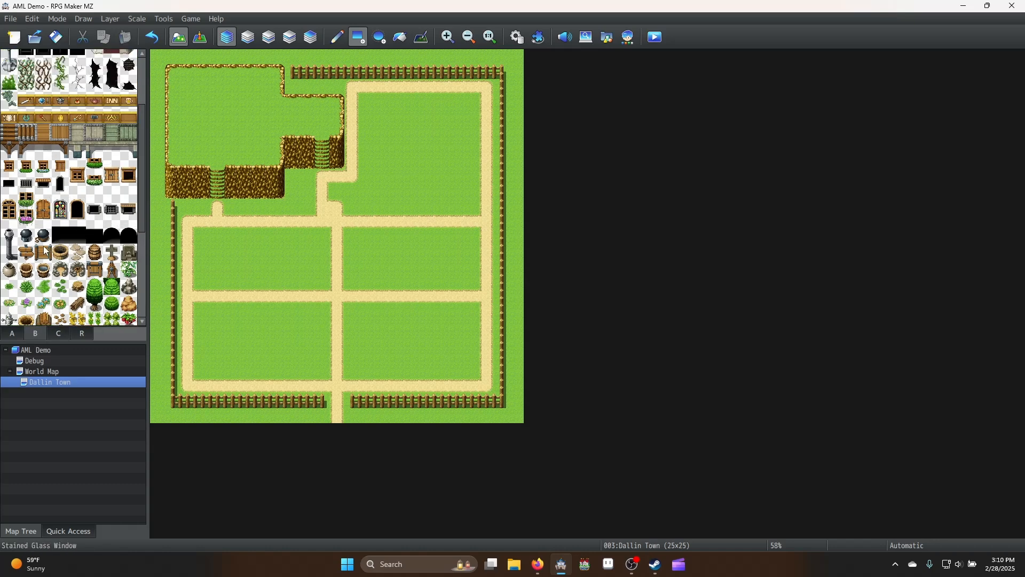
pyautogui.click(21, 331)
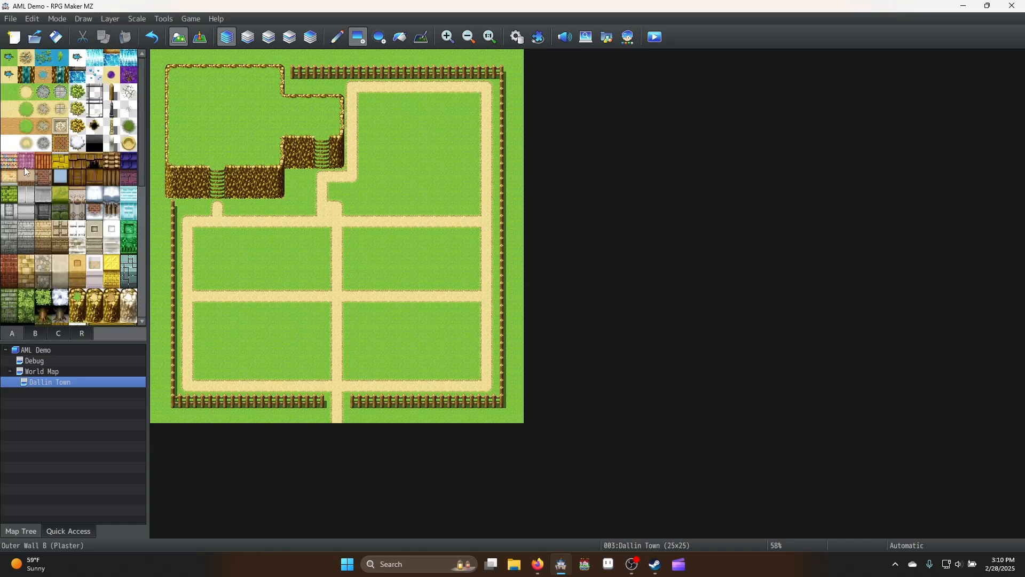
pyautogui.click(43, 161)
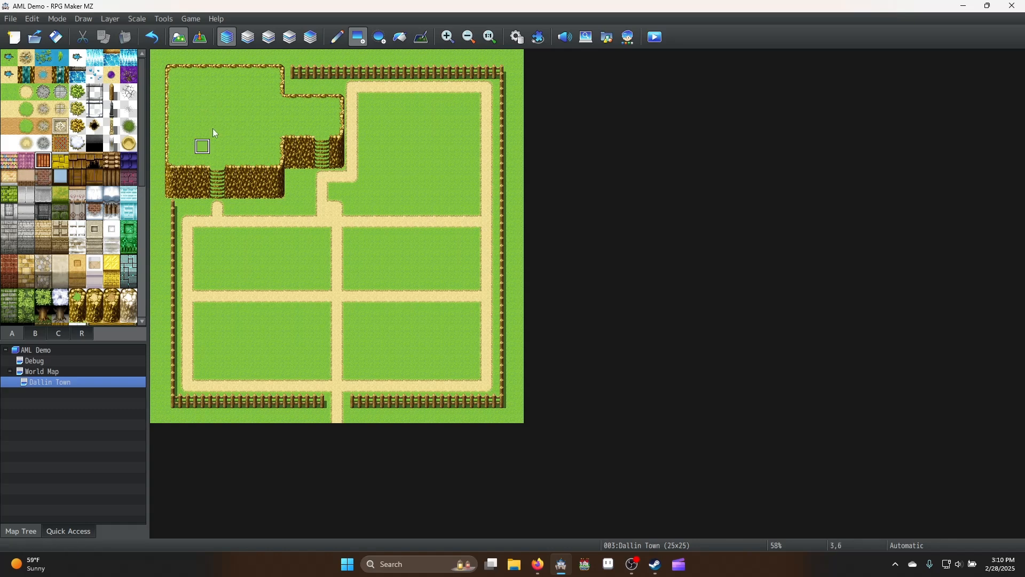
pyautogui.click(201, 87)
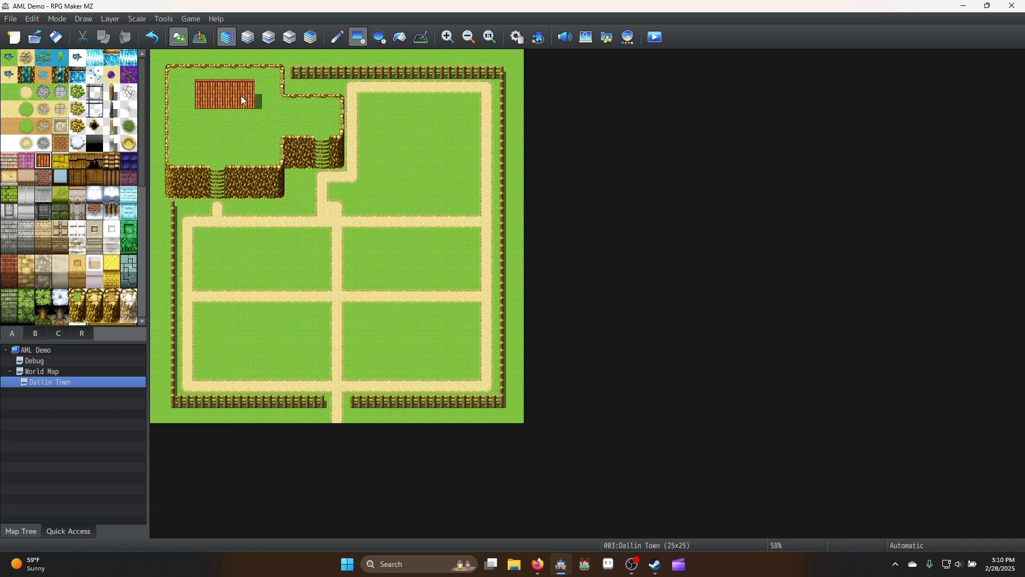
pyautogui.click(44, 177)
pyautogui.moveTo(201, 117); pyautogui.dragTo(248, 115)
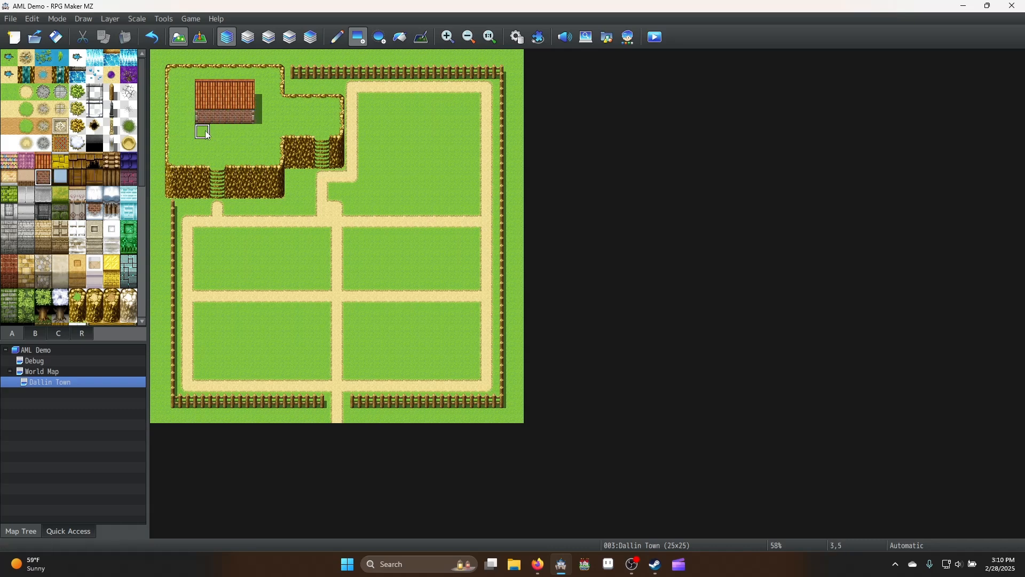
pyautogui.click(242, 135)
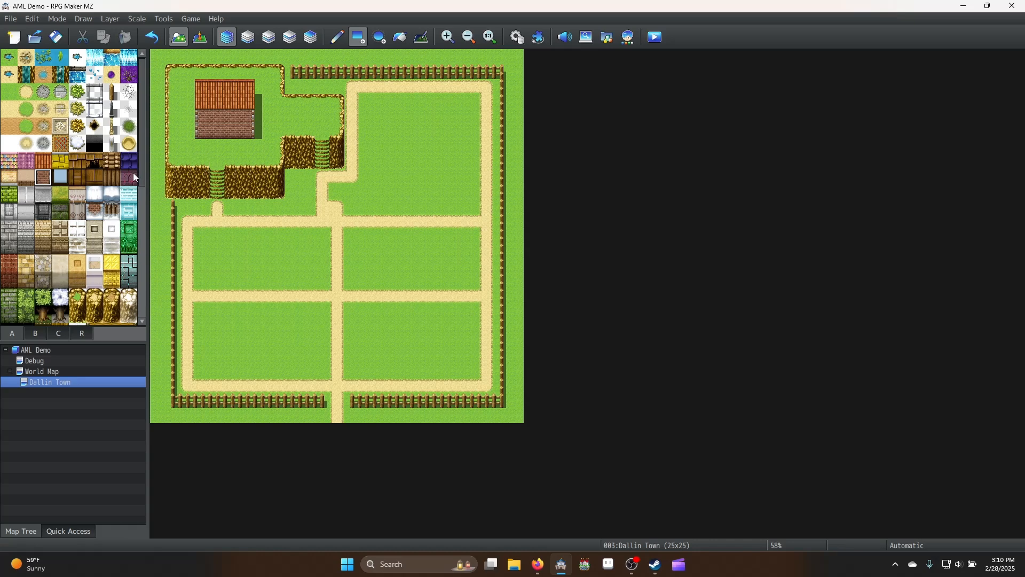
# Build a red-roofed house four tiles wide with a one-row brick wall in the west middle block and copy it into the east middle block
pyautogui.click(44, 160)
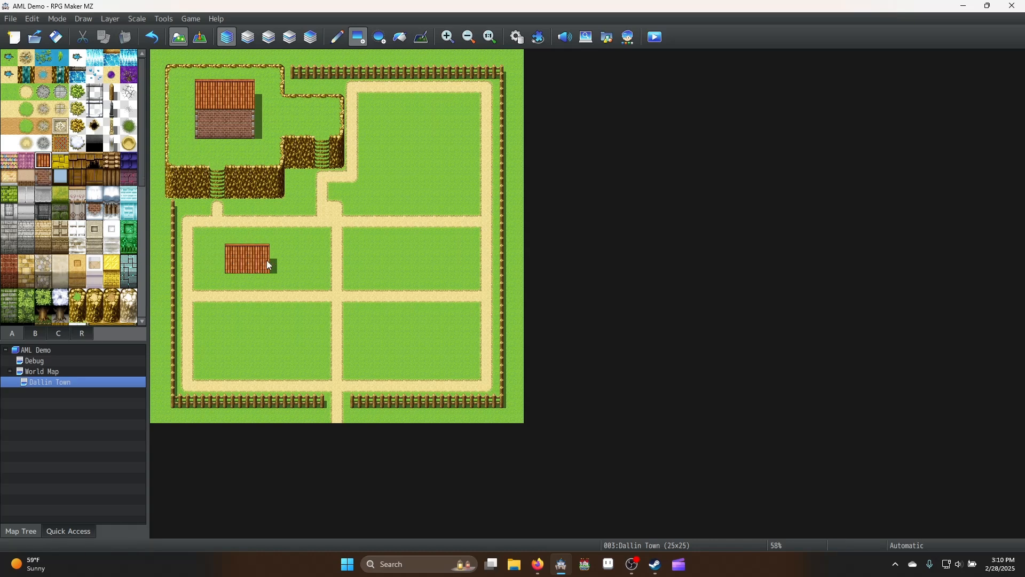
pyautogui.rightClick(238, 247)
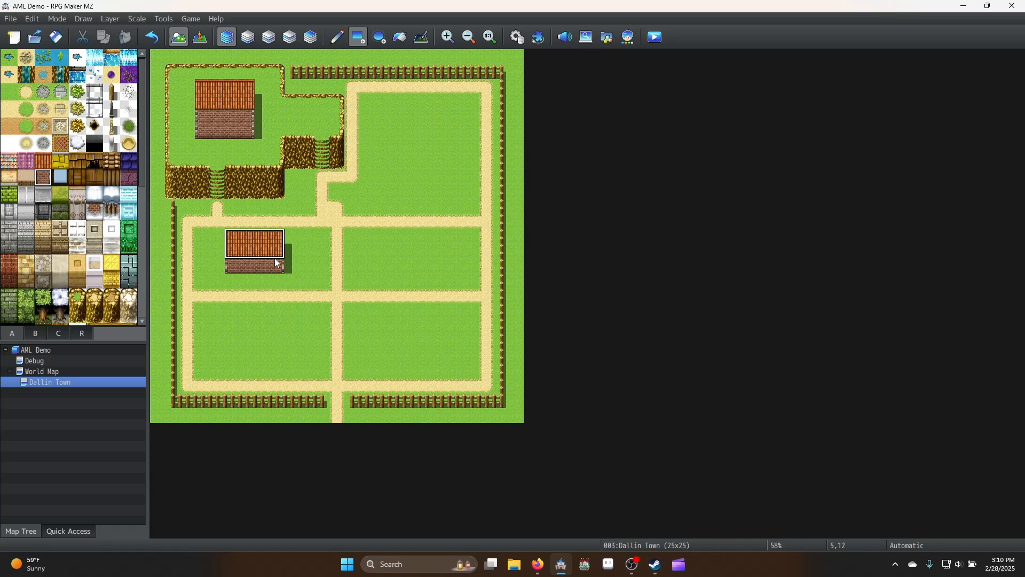
pyautogui.moveTo(277, 264); pyautogui.dragTo(279, 265, button='right')
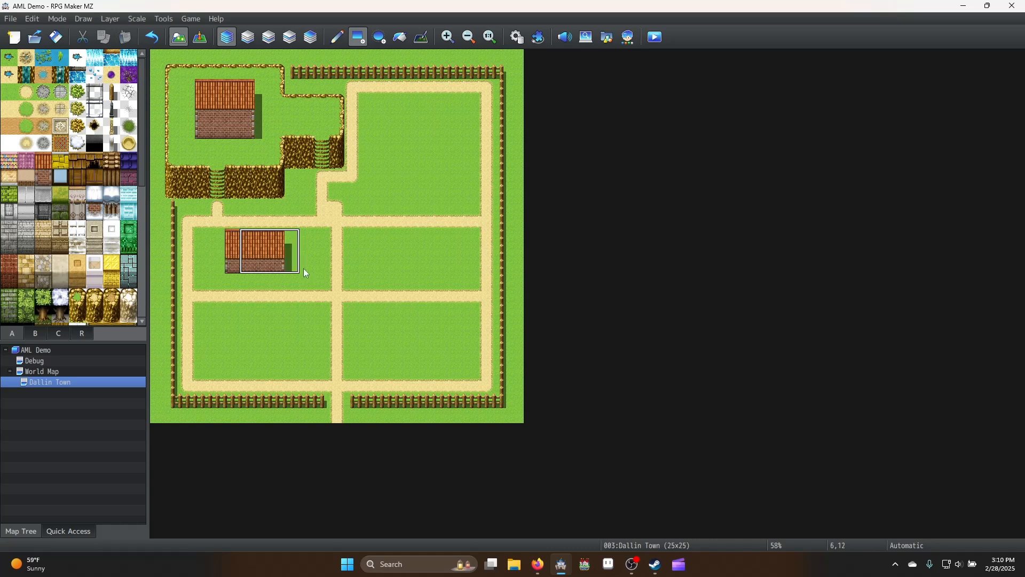
pyautogui.click(414, 268)
pyautogui.click(370, 242)
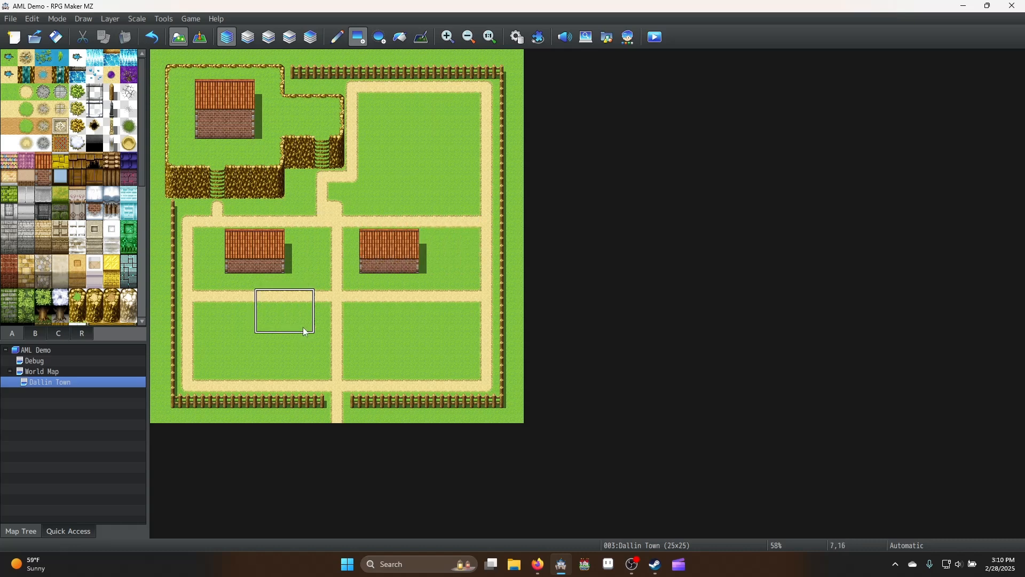
# Narrow both middle-block houses to three tiles wide, placing the western one beside the central path
pyautogui.click(304, 270)
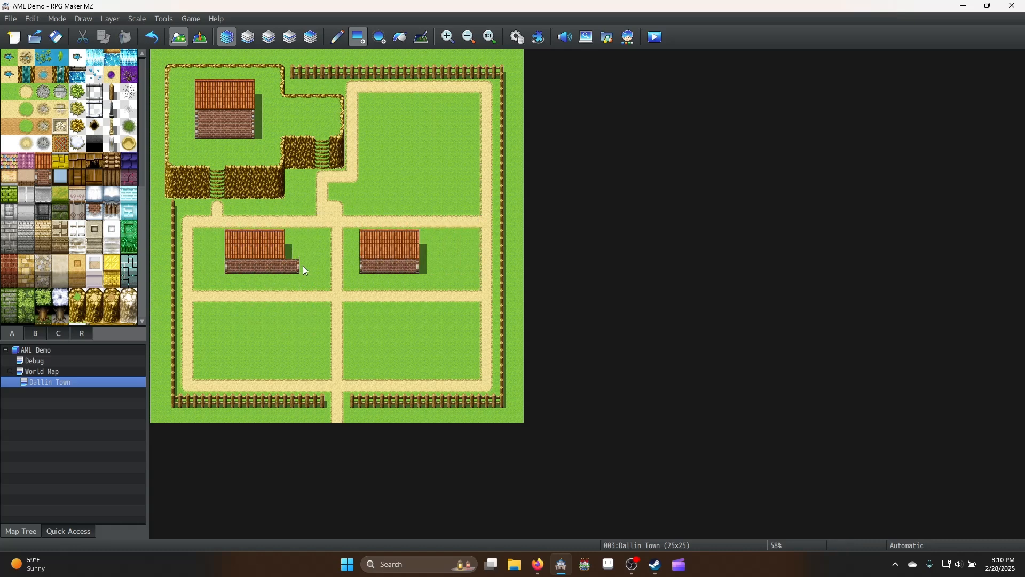
pyautogui.hotkey('ctrl', 'z')
pyautogui.rightClick(218, 251)
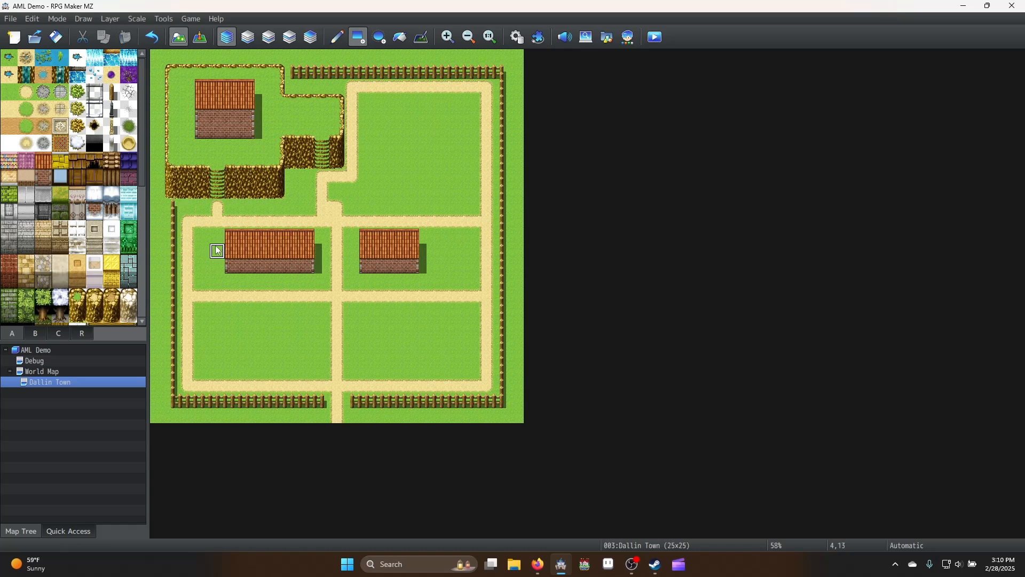
pyautogui.moveTo(236, 253)
pyautogui.mouseDown()
pyautogui.moveTo(250, 249)
pyautogui.moveTo(250, 267)
pyautogui.moveTo(266, 268)
pyautogui.mouseUp()
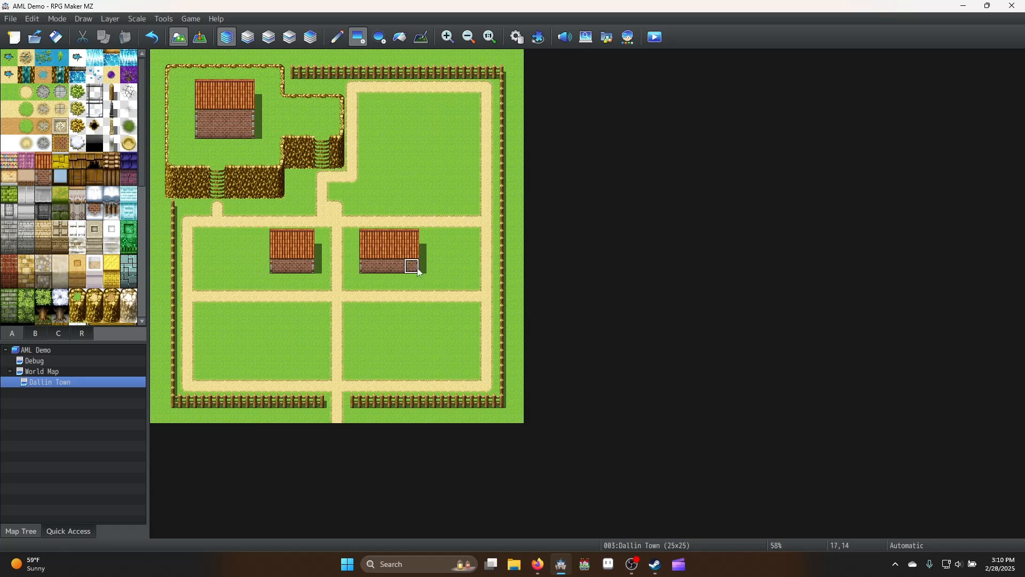
pyautogui.hotkey('ctrl', 'z')
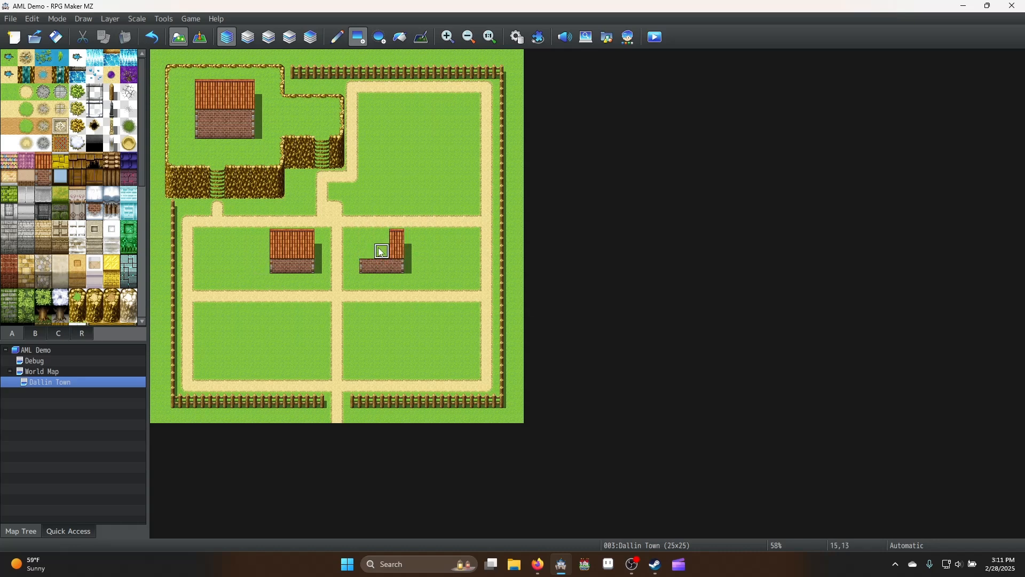
pyautogui.hotkey('ctrl', 'z')
# Copy the three-tile-wide house to the free outer spots of the east and west middle blocks, making two houses per block
pyautogui.moveTo(364, 238); pyautogui.dragTo(396, 269, button='right')
pyautogui.moveTo(462, 269); pyautogui.dragTo(463, 269)
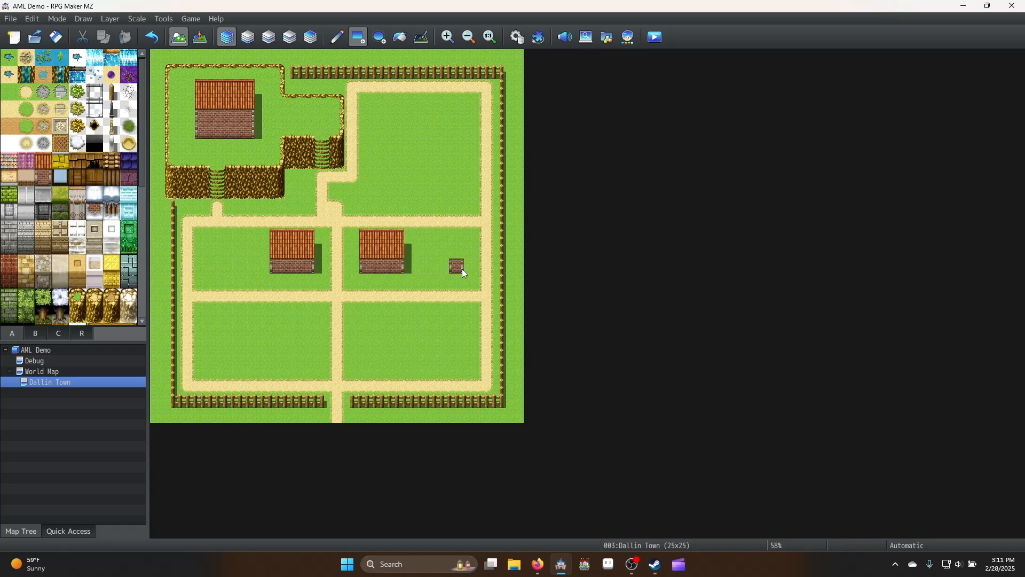
pyautogui.click(461, 270)
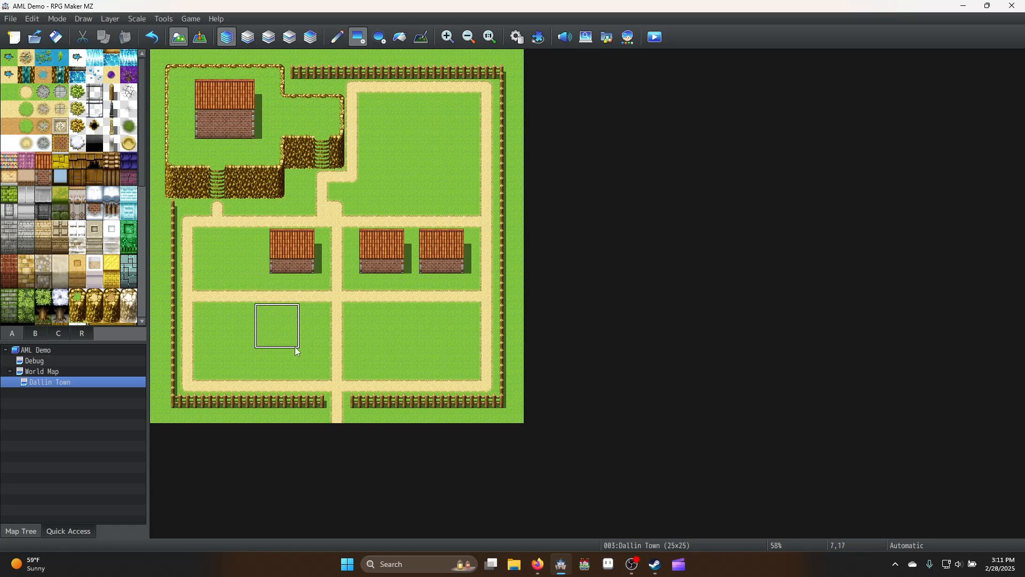
pyautogui.click(237, 264)
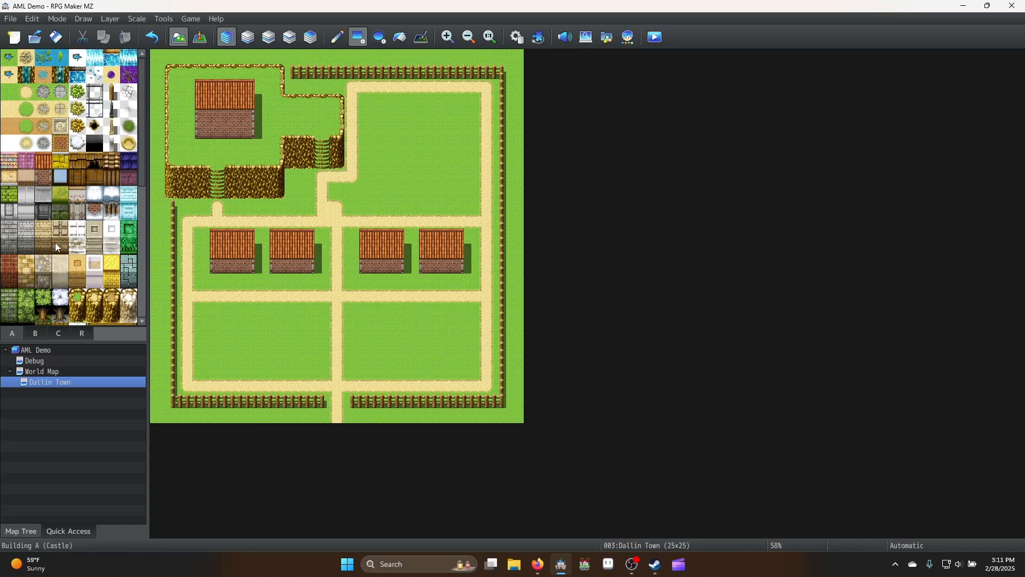
# Lay two six-by-two-tile plowed fields in the northeast block and fill the northern one with golden wheat
pyautogui.scroll(-10, 15, 308)
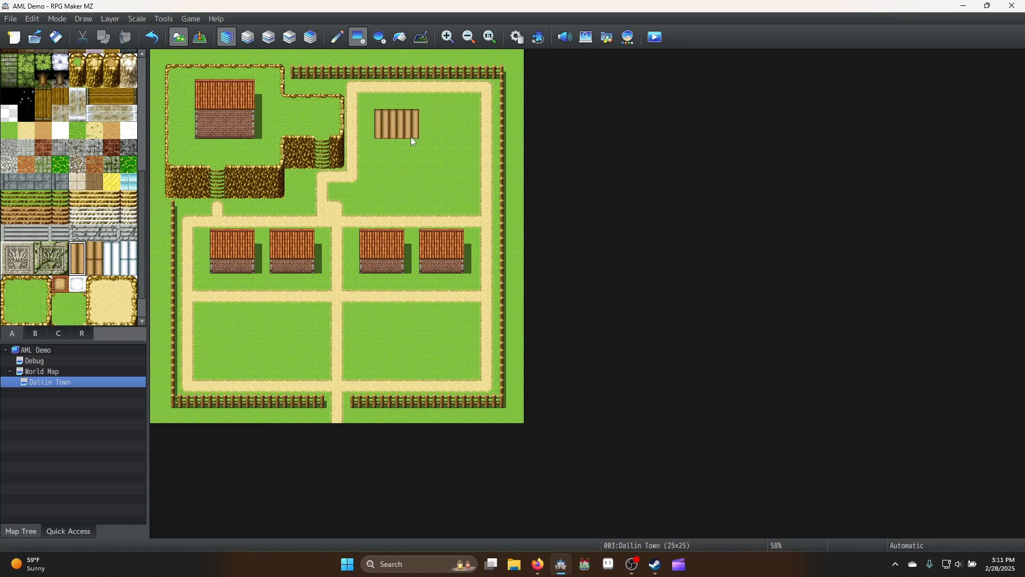
pyautogui.click(386, 174)
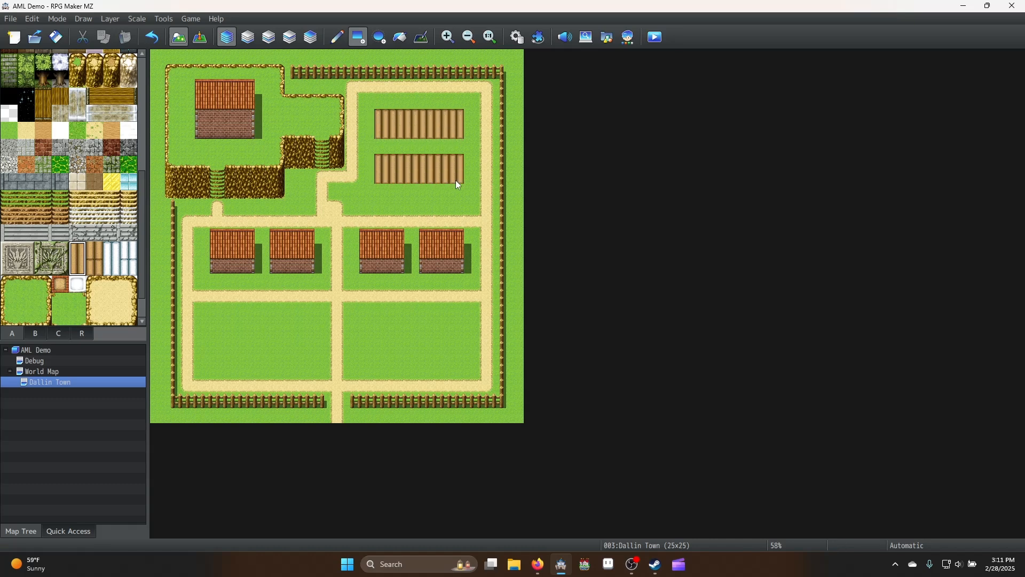
pyautogui.click(36, 334)
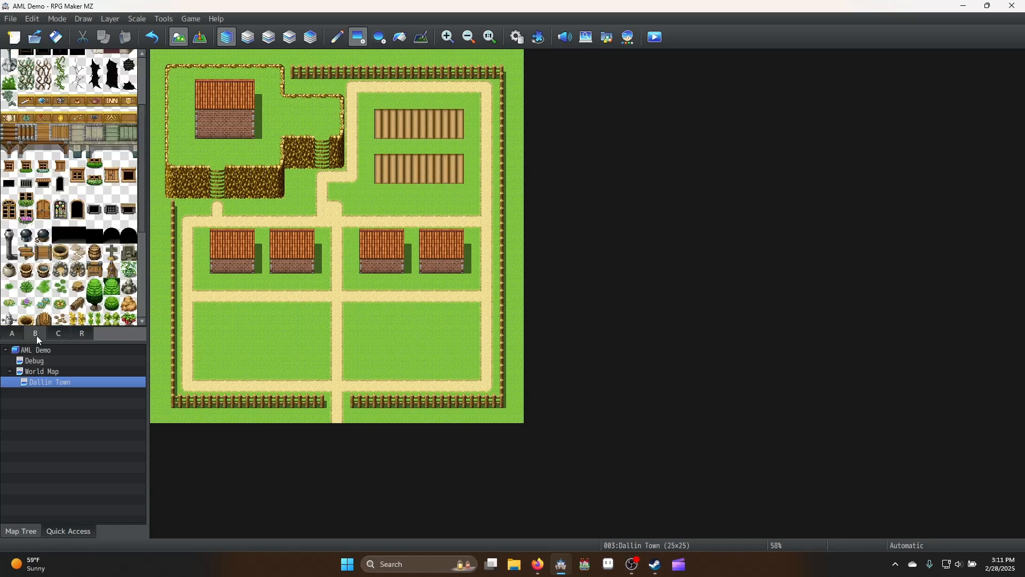
pyautogui.scroll(-2, 75, 291)
pyautogui.click(77, 278)
pyautogui.click(380, 107)
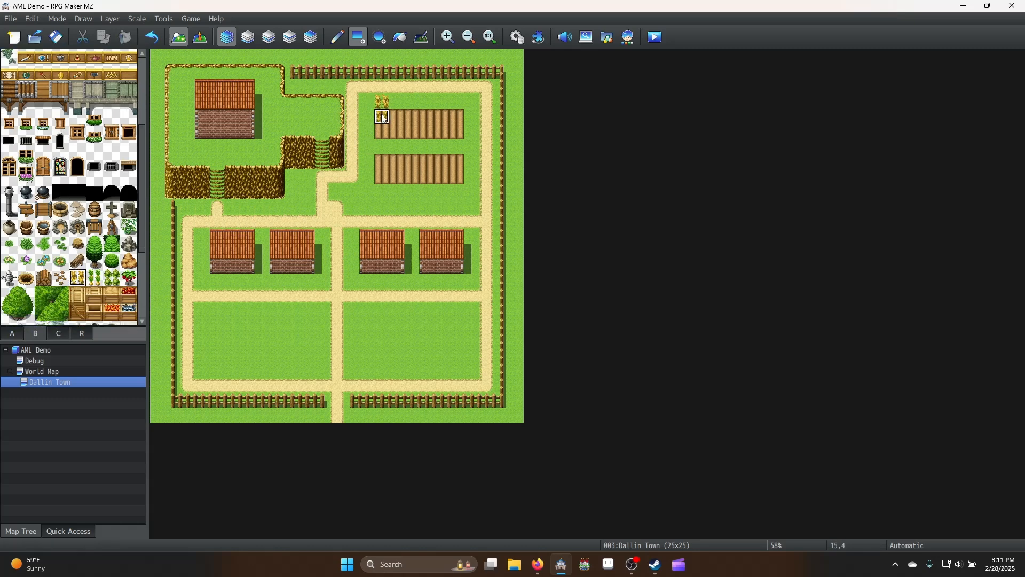
pyautogui.hotkey('ctrl', 'z')
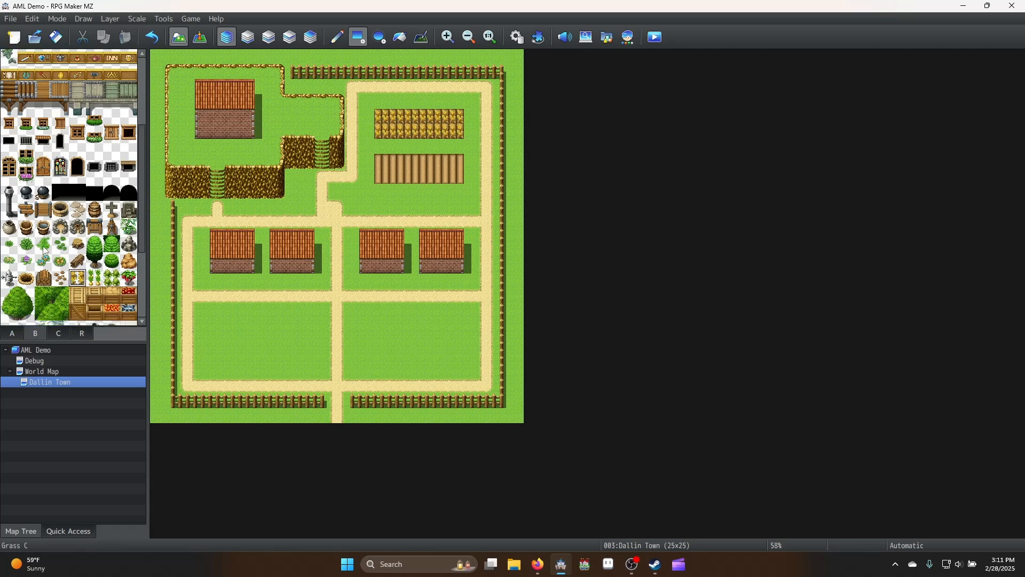
# Plant purple flowers across the southern field and place a scarecrow in the upper row of the wheat field
pyautogui.click(26, 260)
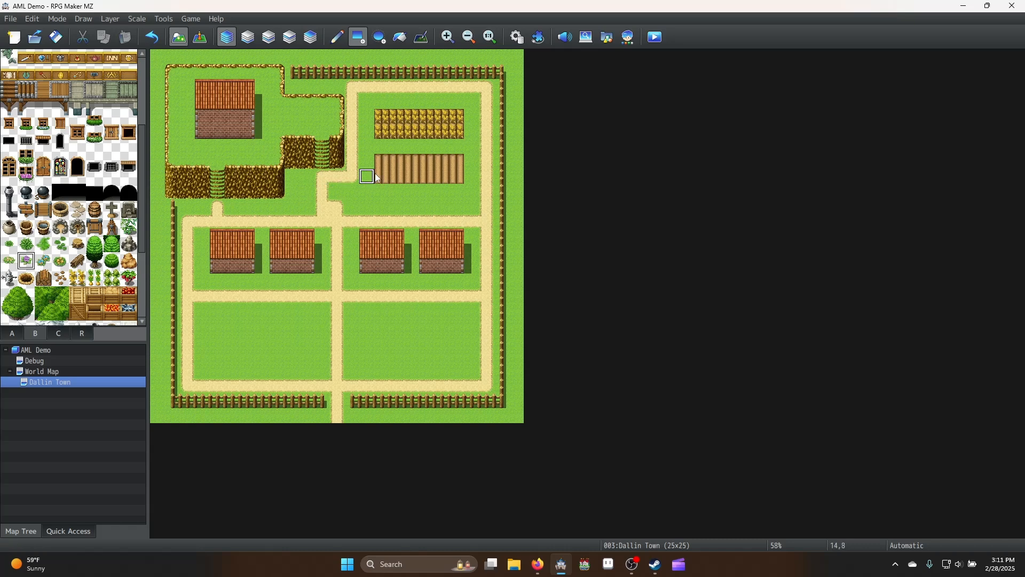
pyautogui.moveTo(380, 164); pyautogui.dragTo(453, 174)
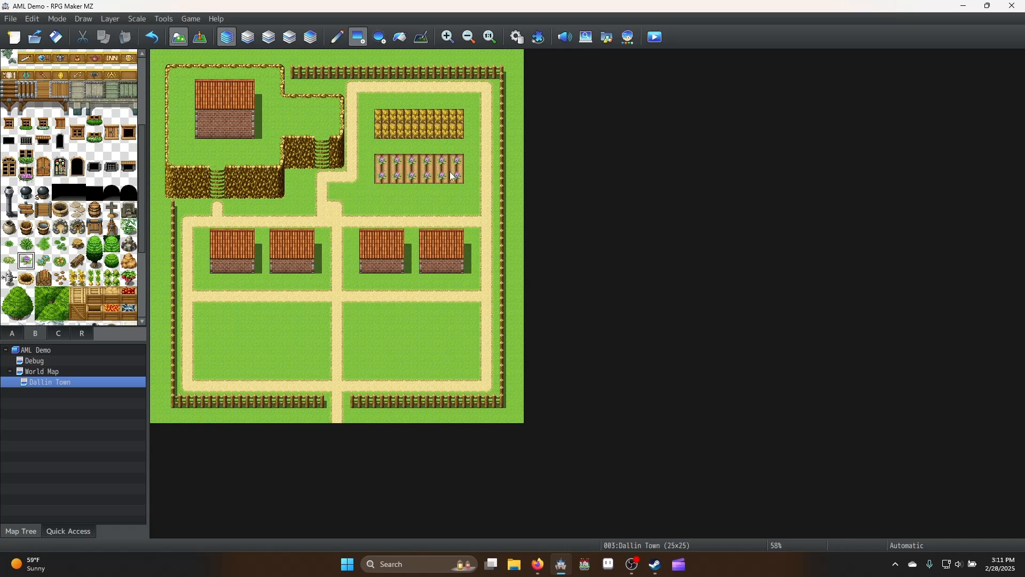
pyautogui.click(9, 278)
pyautogui.click(396, 117)
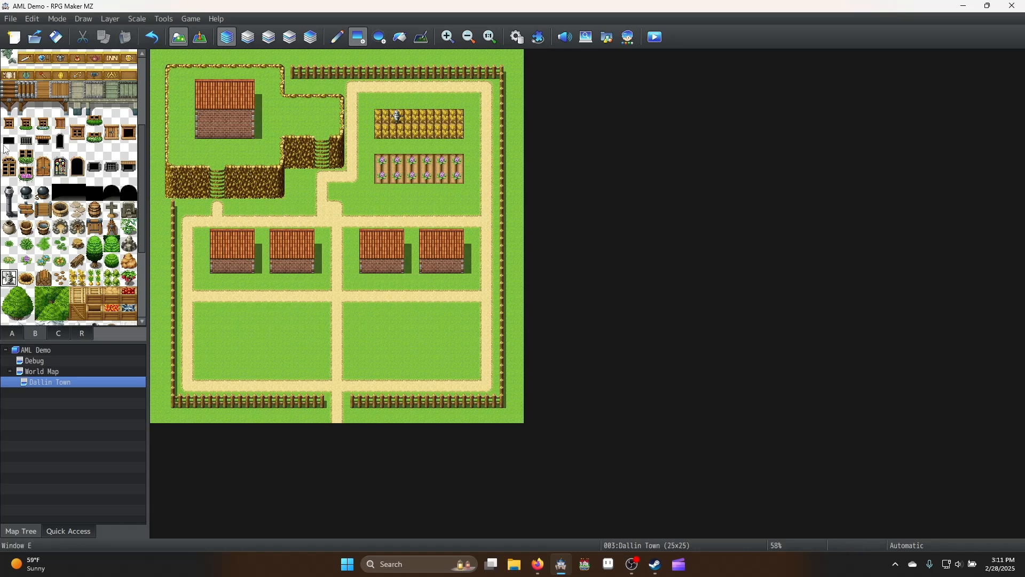
# Place a pair of windows on the brick walls of the four small houses, mixing plain and flower-box styles
pyautogui.click(9, 124)
pyautogui.click(34, 128)
pyautogui.click(307, 267)
pyautogui.click(44, 124)
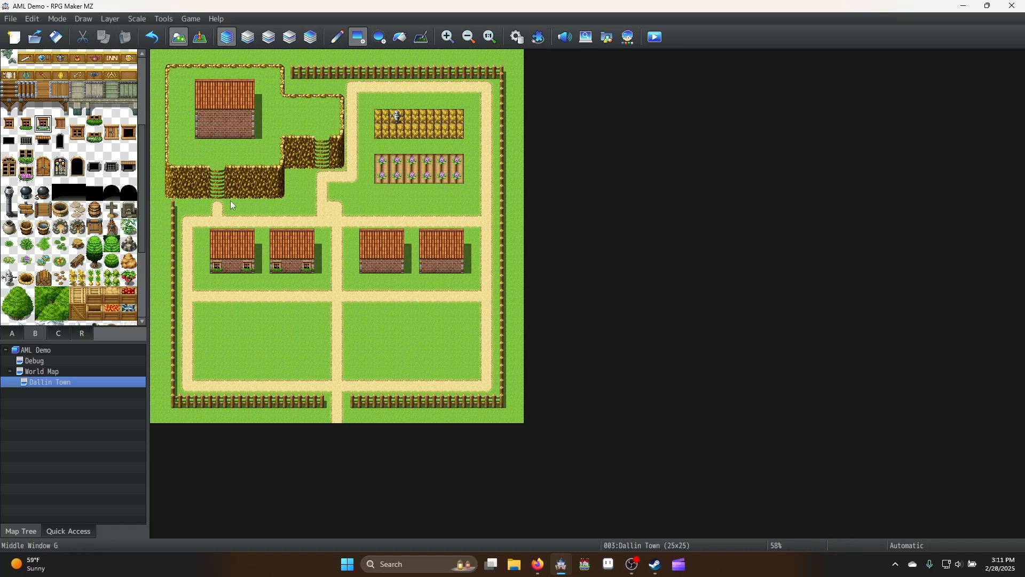
pyautogui.click(368, 269)
pyautogui.click(397, 267)
pyautogui.click(10, 124)
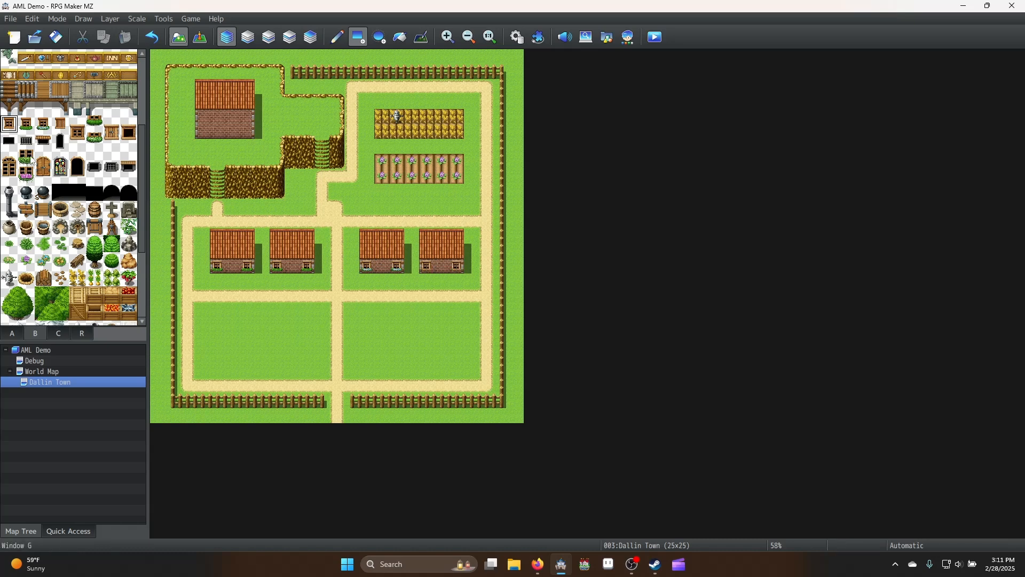
# Add tall arched windows at both ends of the plateau house's wall and two small windows side by side in its upper middle
pyautogui.moveTo(9, 157); pyautogui.dragTo(9, 175)
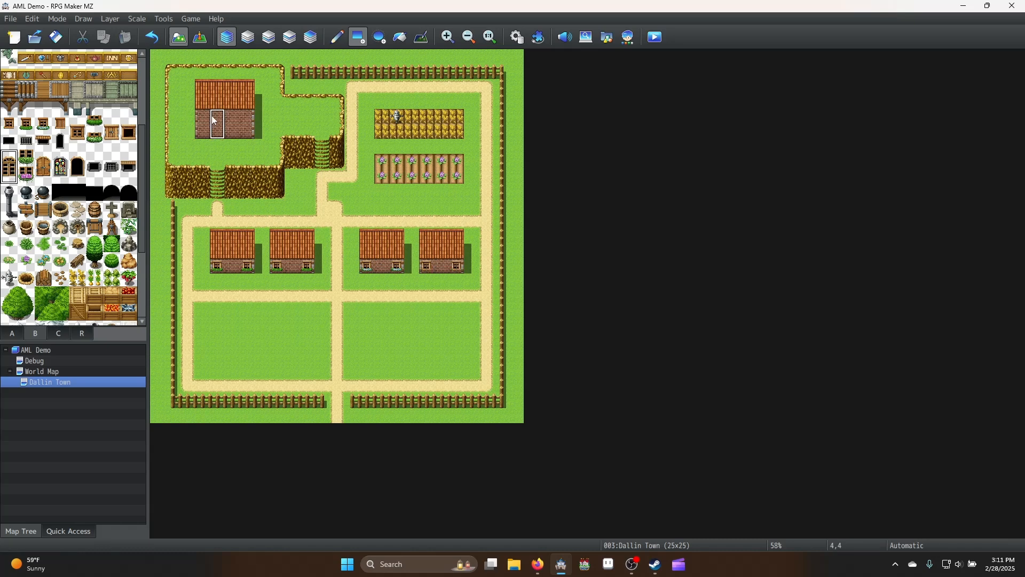
pyautogui.click(203, 118)
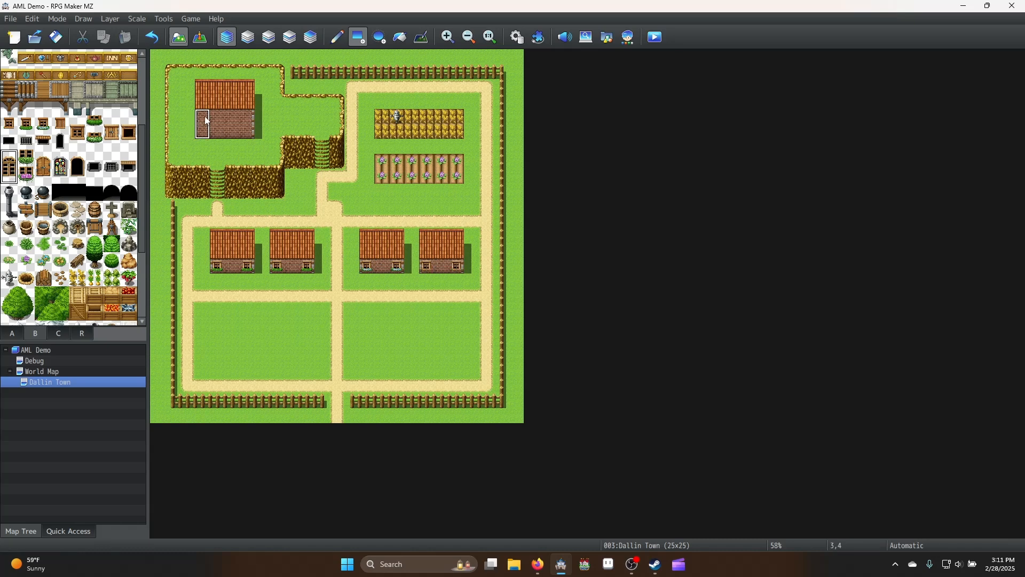
pyautogui.click(249, 125)
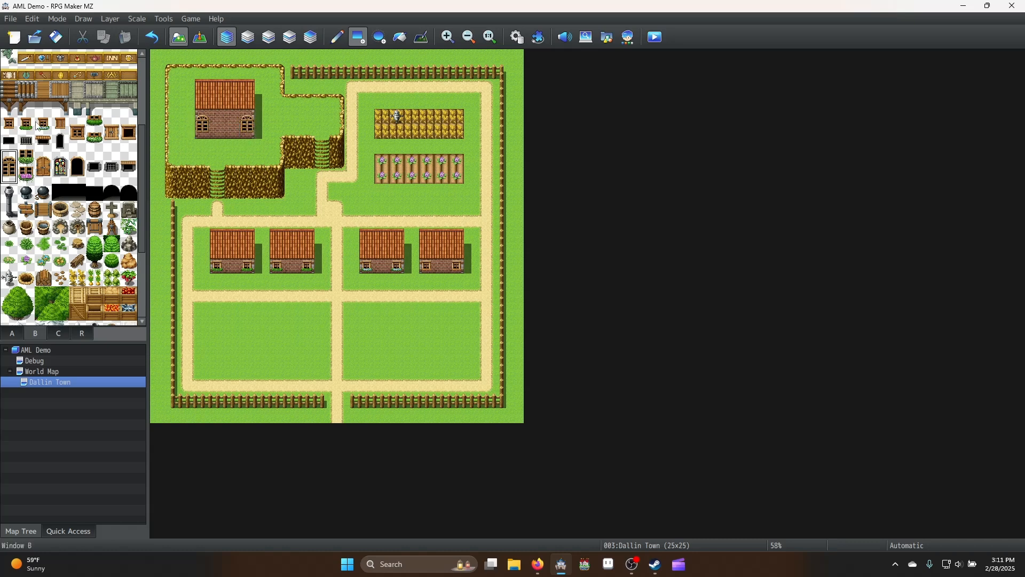
pyautogui.click(43, 141)
pyautogui.click(218, 117)
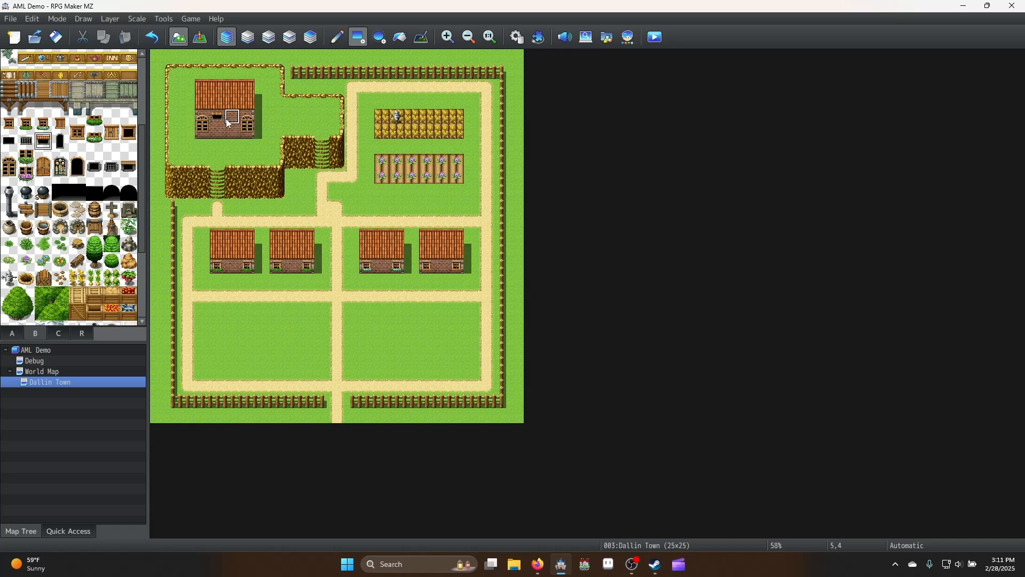
pyautogui.click(234, 119)
# Place a dark open doorway in the lower wall of the plateau house and of each of the four small houses
pyautogui.click(77, 191)
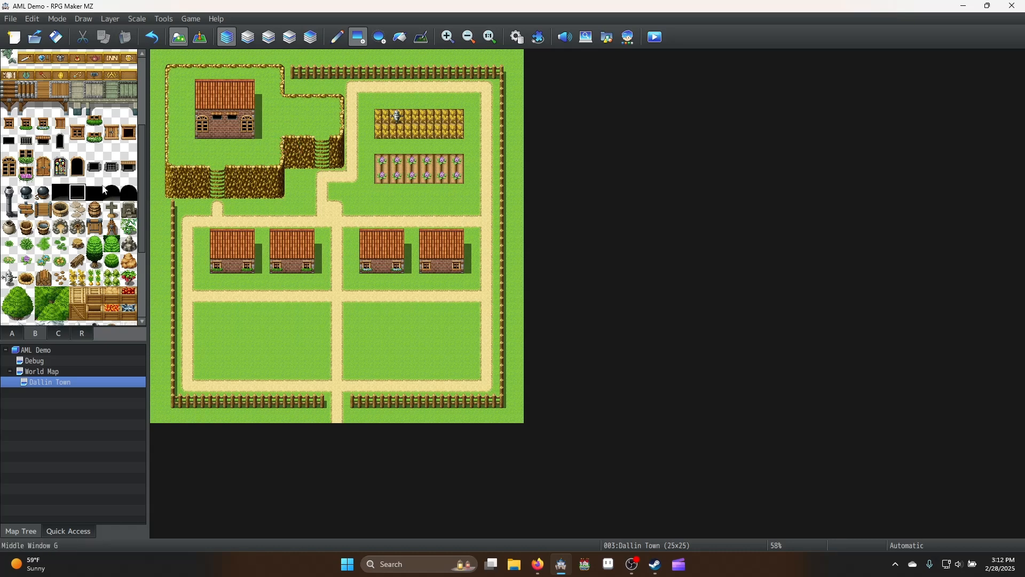
pyautogui.click(224, 134)
pyautogui.click(233, 266)
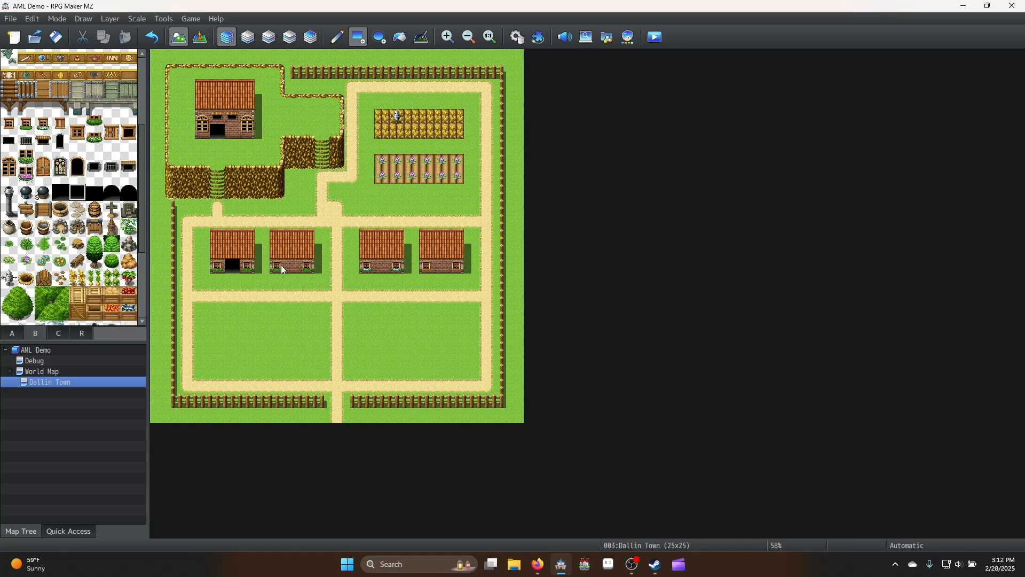
pyautogui.click(291, 266)
pyautogui.click(382, 266)
pyautogui.click(443, 267)
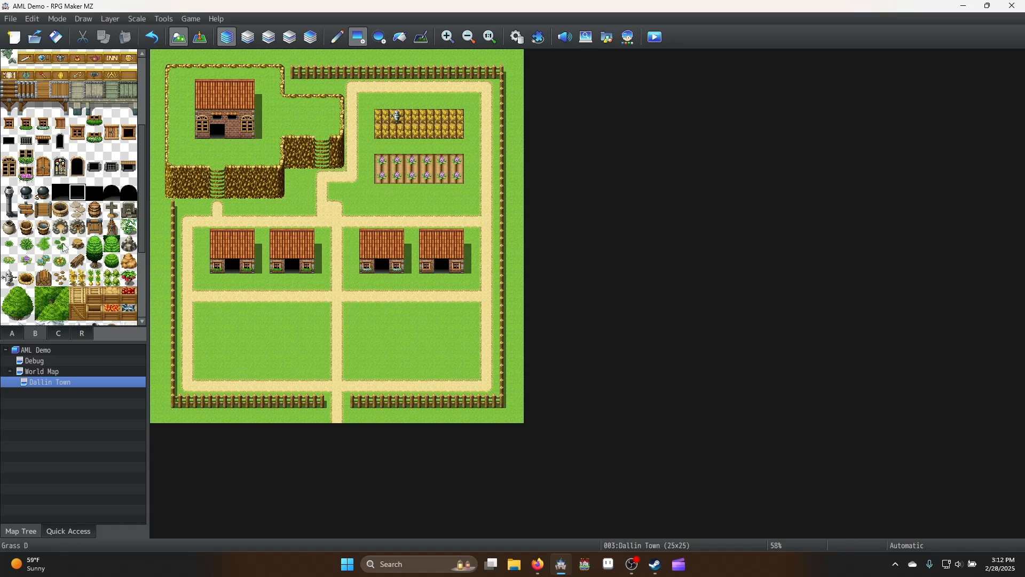
# Try metal chimney pipes along the west sides of the plateau house and the two western small houses
pyautogui.click(9, 202)
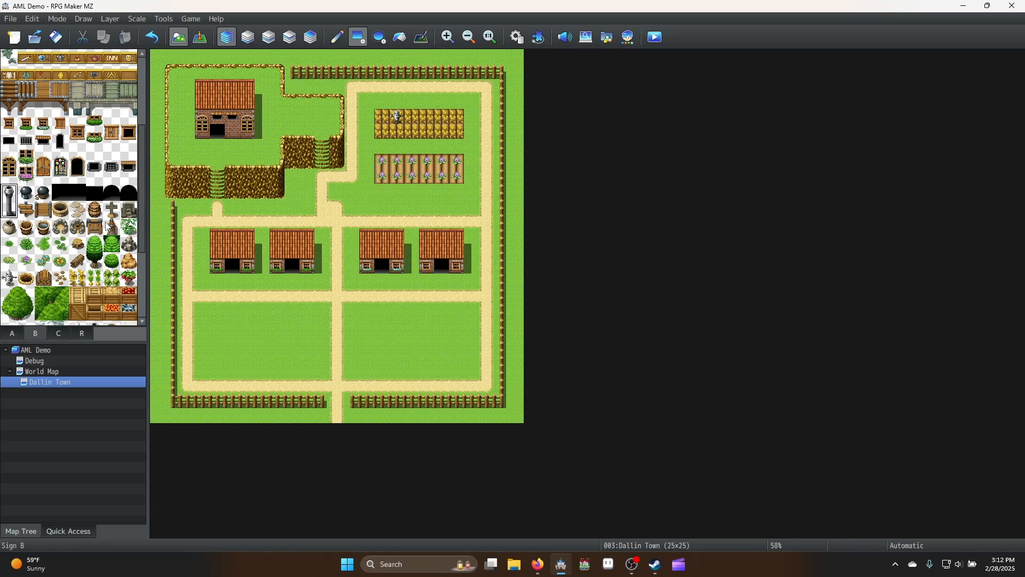
pyautogui.click(188, 90)
pyautogui.click(204, 245)
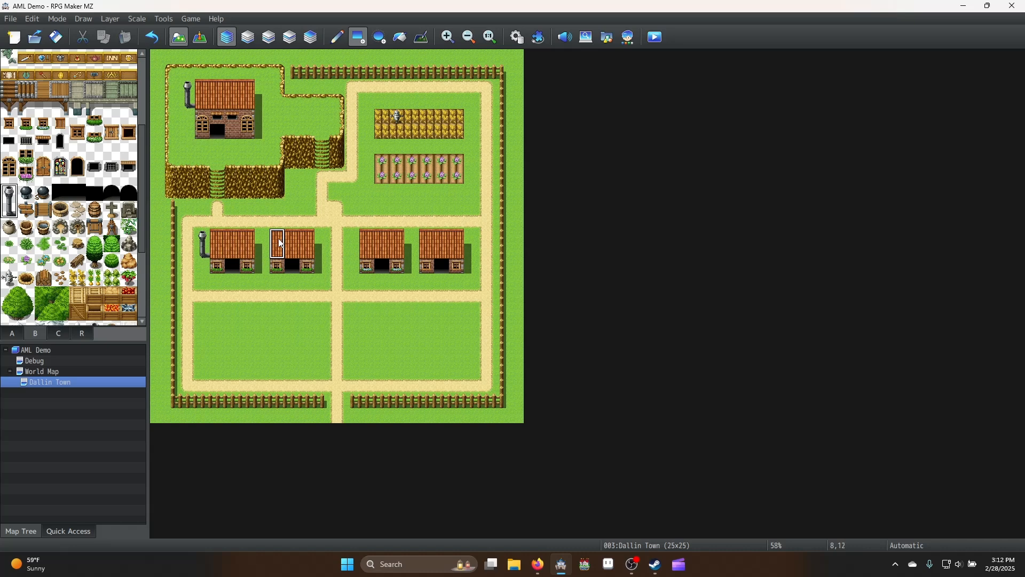
pyautogui.click(264, 241)
pyautogui.hotkey('ctrl', 'z')
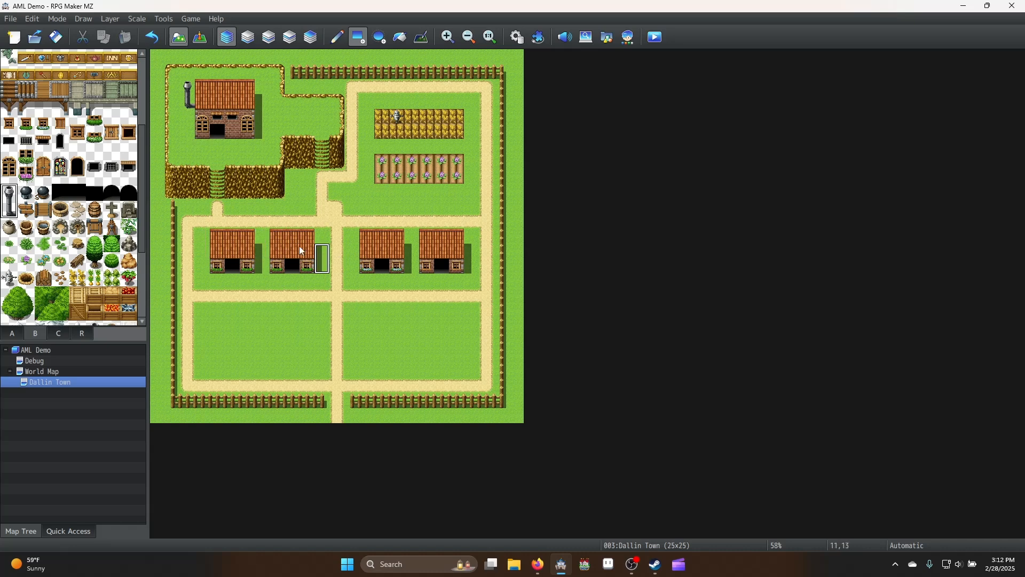
pyautogui.hotkey('ctrl', 'z')
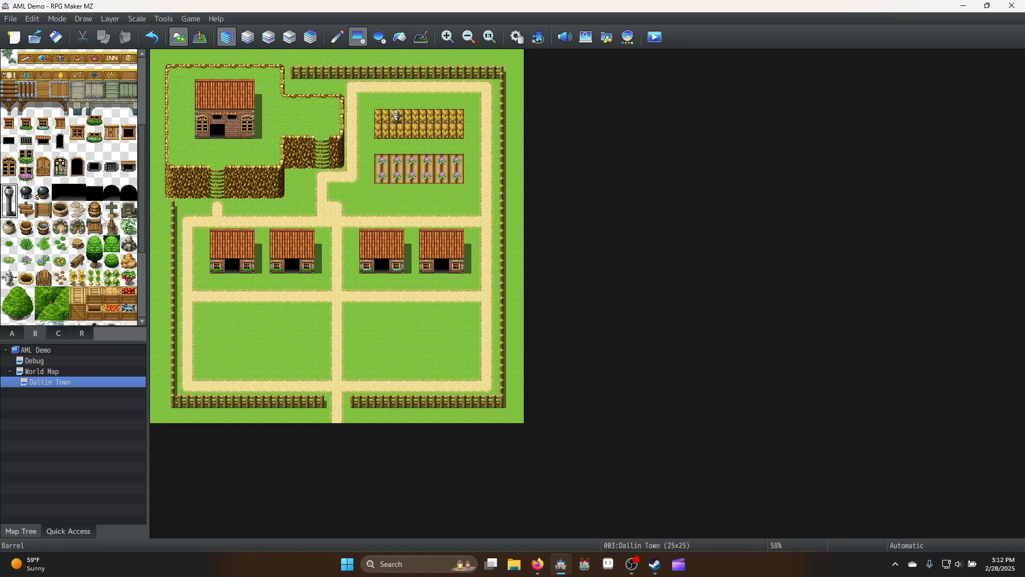
# Add a one-tile sand path connecting each of the four small houses' doorways to the road below
pyautogui.click(291, 282)
pyautogui.click(233, 282)
pyautogui.click(382, 282)
pyautogui.click(442, 282)
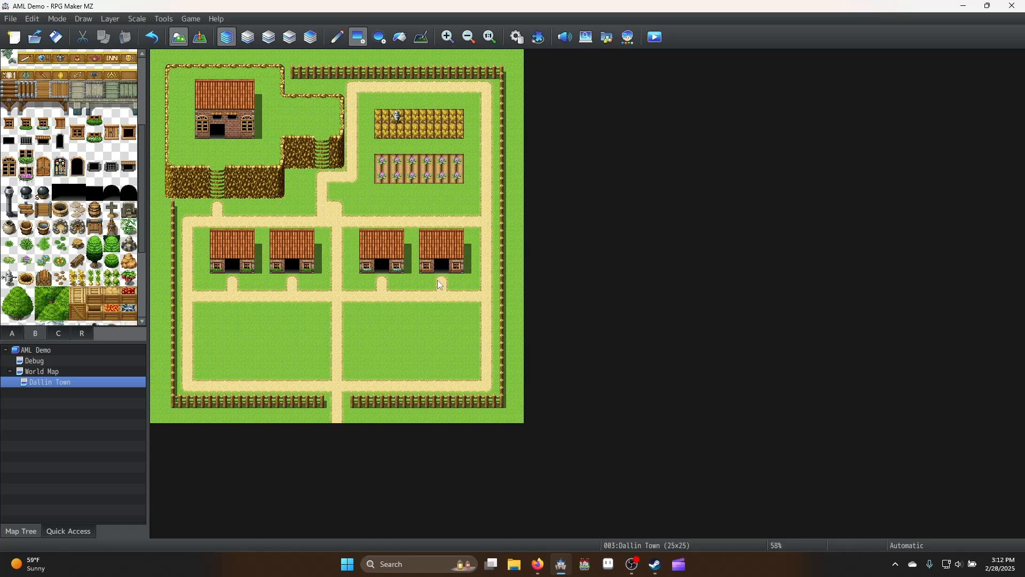
# Lay stepping stones from the plateau house's doorway down to the cliff stairs
pyautogui.scroll(-1, 80, 246)
pyautogui.click(78, 188)
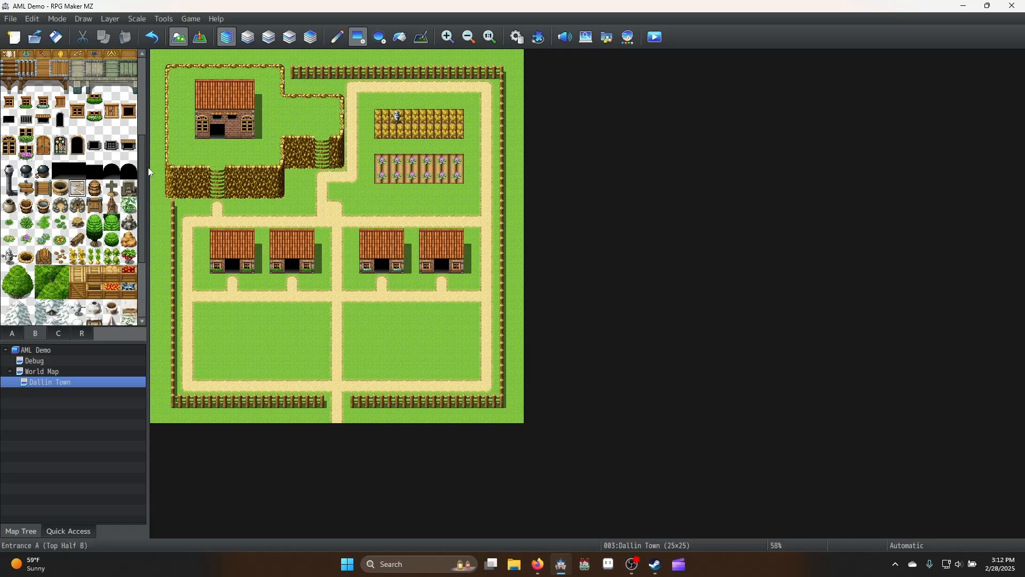
pyautogui.click(218, 161)
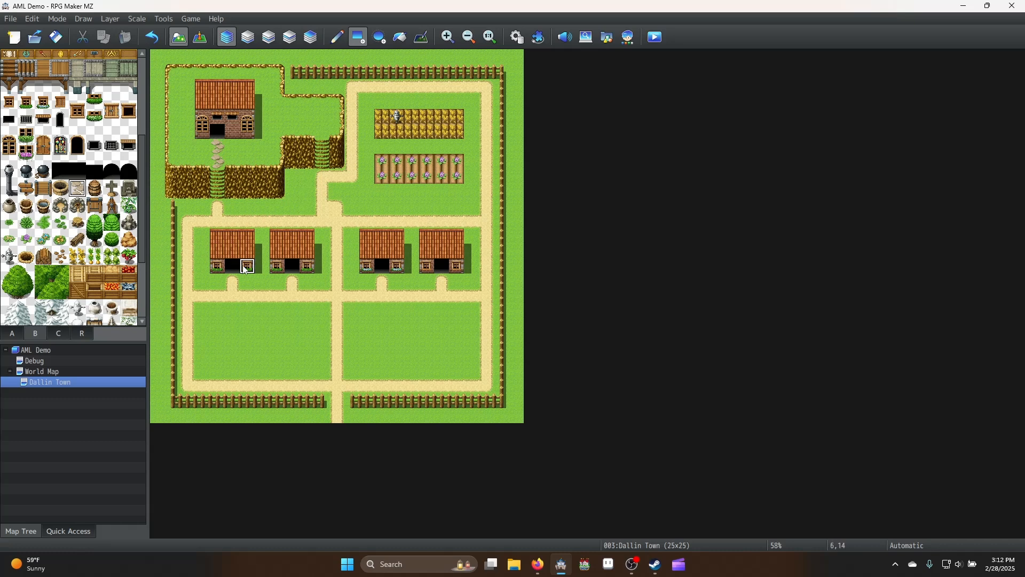
# Line the map's northern edge with a continuous row of small round tree bottoms
pyautogui.click(95, 229)
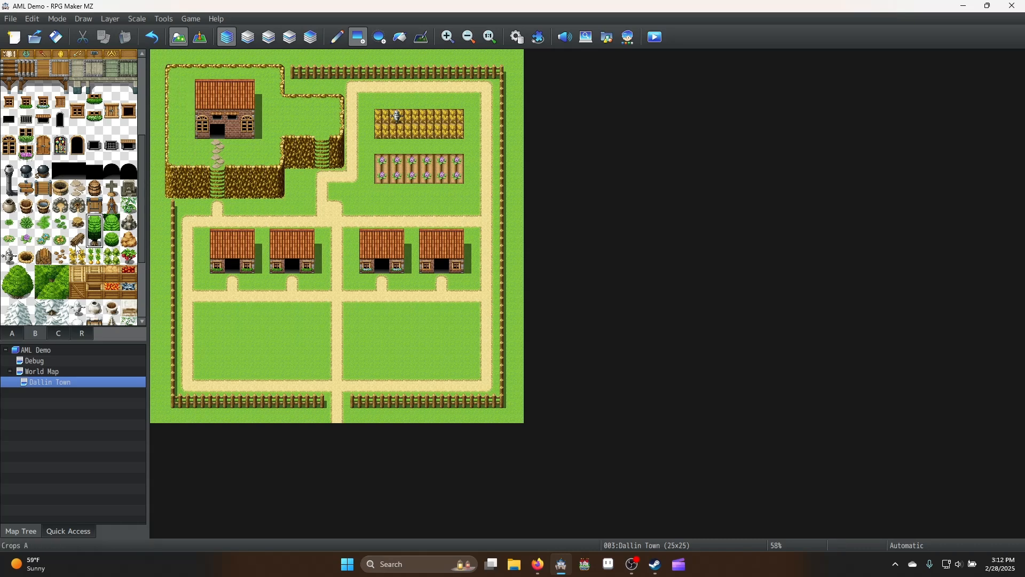
pyautogui.click(95, 239)
pyautogui.moveTo(159, 59); pyautogui.dragTo(517, 59)
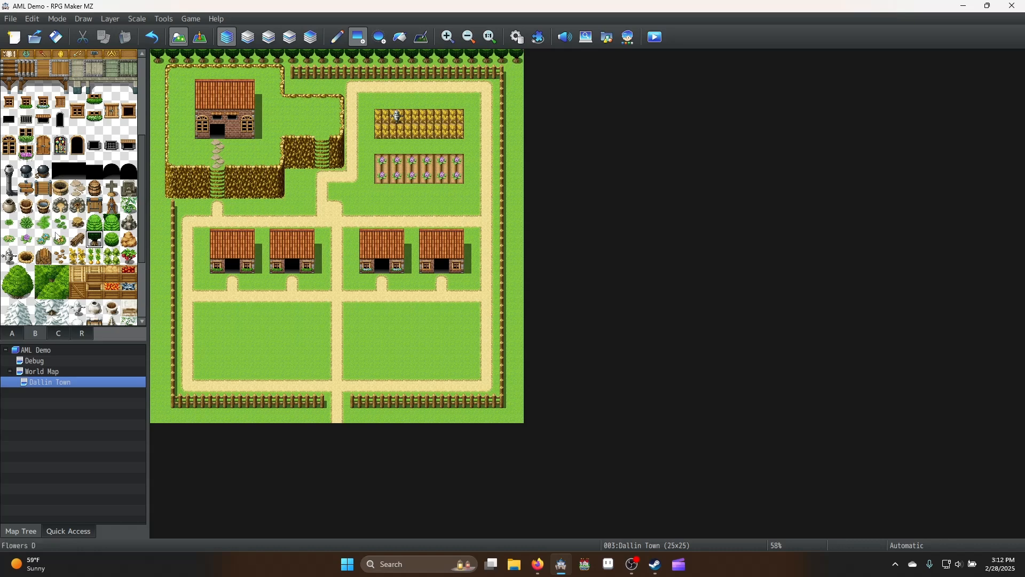
# Line the western and eastern map edges with half-cut large trees stacked down each side
pyautogui.moveTo(23, 276); pyautogui.dragTo(25, 291)
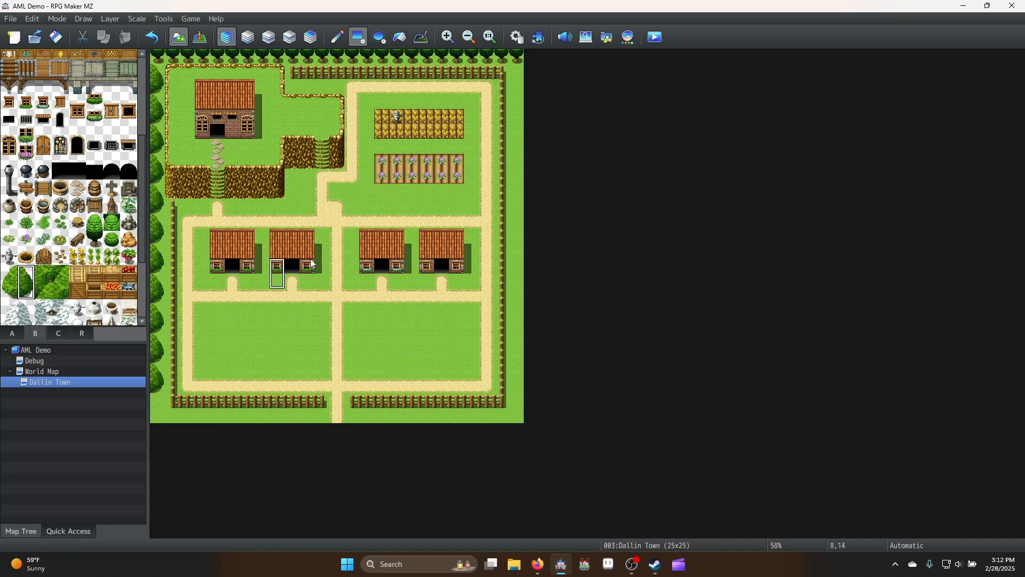
pyautogui.click(15, 278)
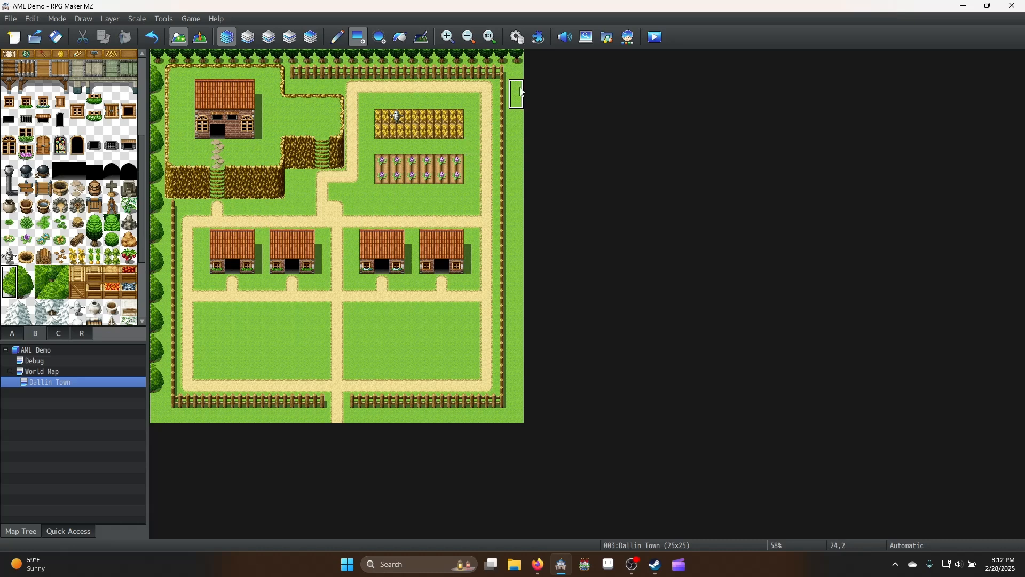
pyautogui.moveTo(518, 136); pyautogui.dragTo(524, 282)
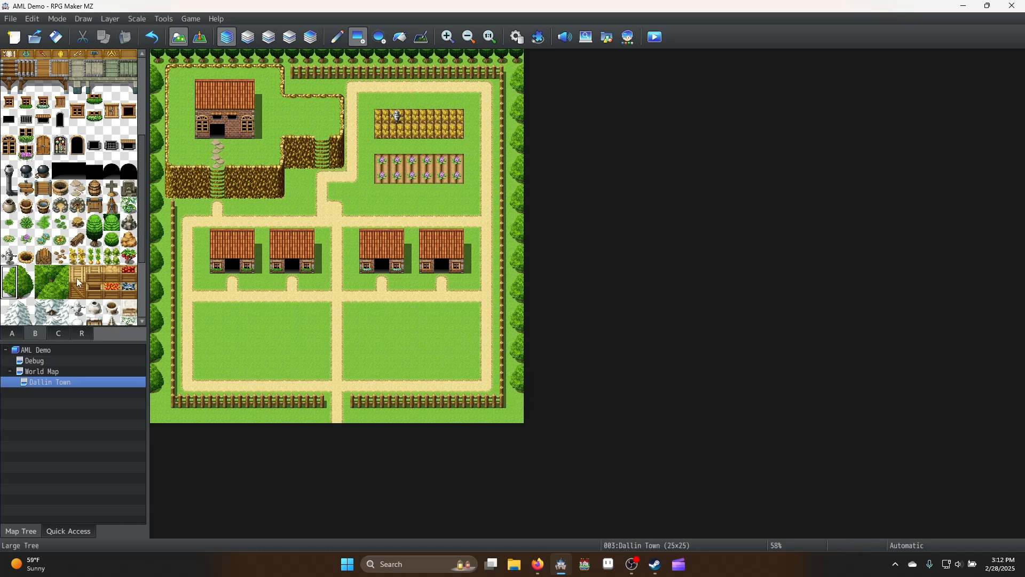
# Plant two-tile-high round trees along the southern edge on both sides of the entrance path, and extend the fence ends down beside it
pyautogui.click(96, 238)
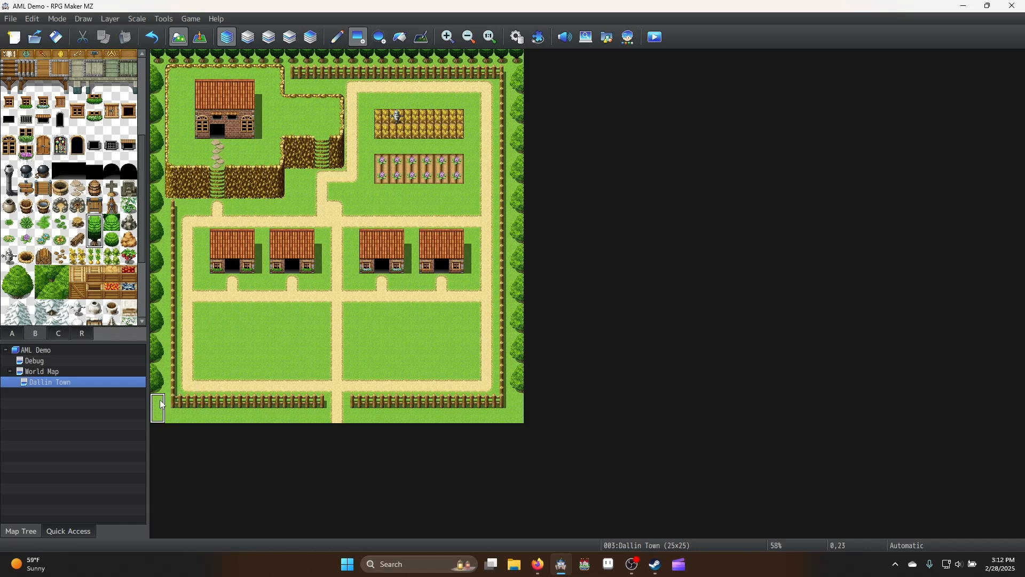
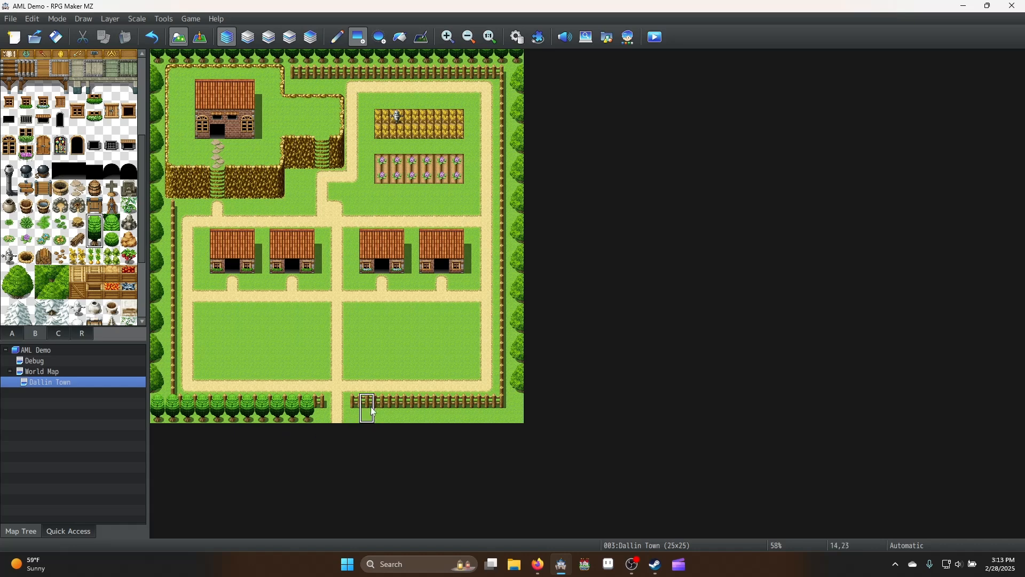
pyautogui.moveTo(375, 421); pyautogui.dragTo(521, 419)
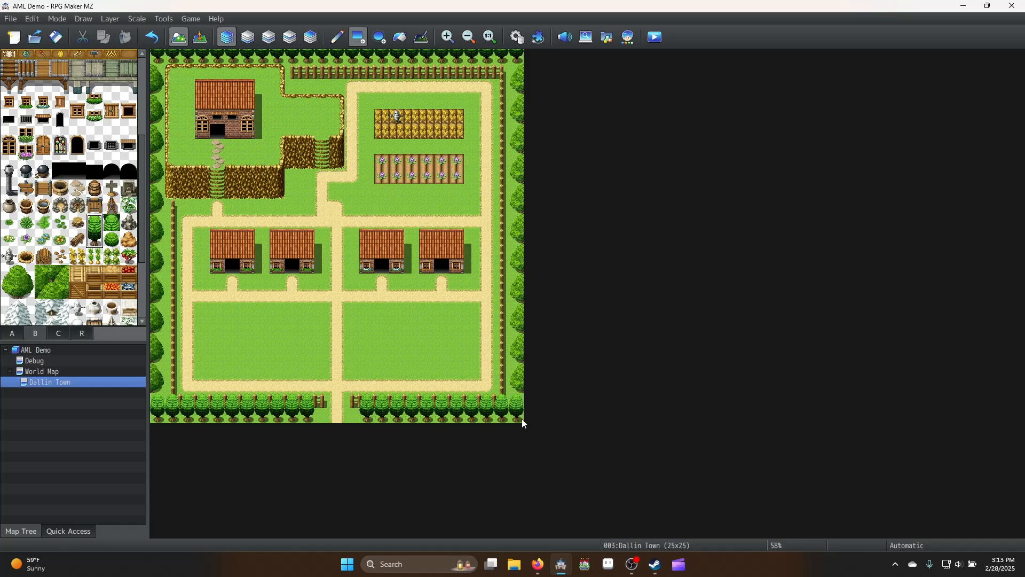
pyautogui.rightClick(325, 402)
pyautogui.click(323, 414)
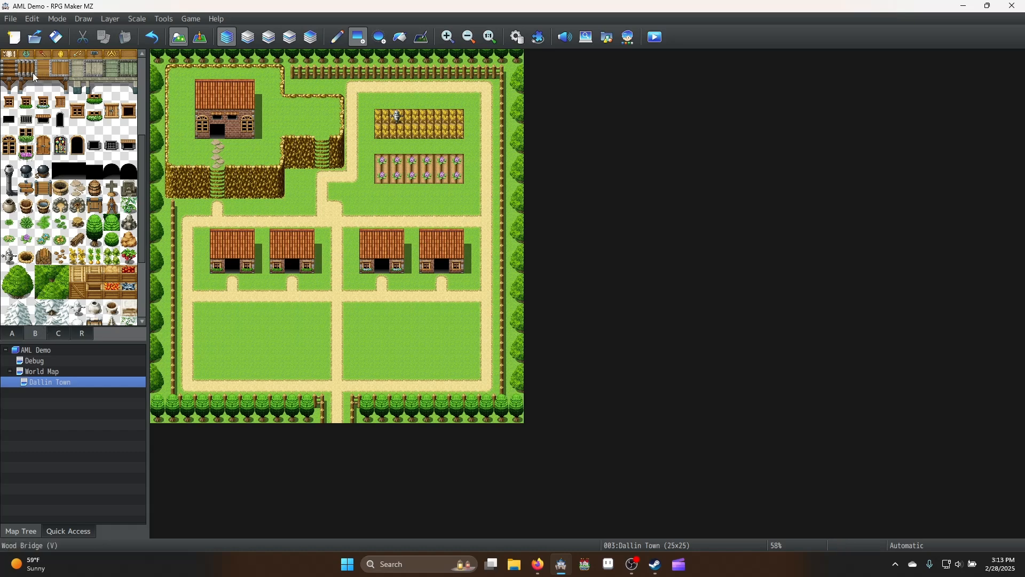
# Hang two different shop signs above the doorways of the two western small houses, using the blue-emblem sign on the westernmost one
pyautogui.scroll(4, 96, 59)
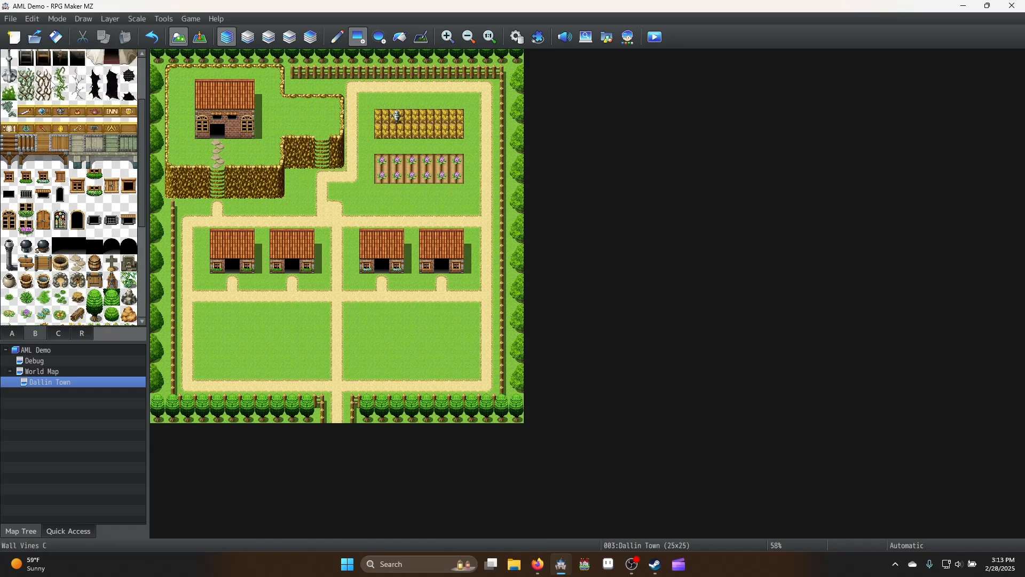
pyautogui.click(44, 111)
pyautogui.click(232, 253)
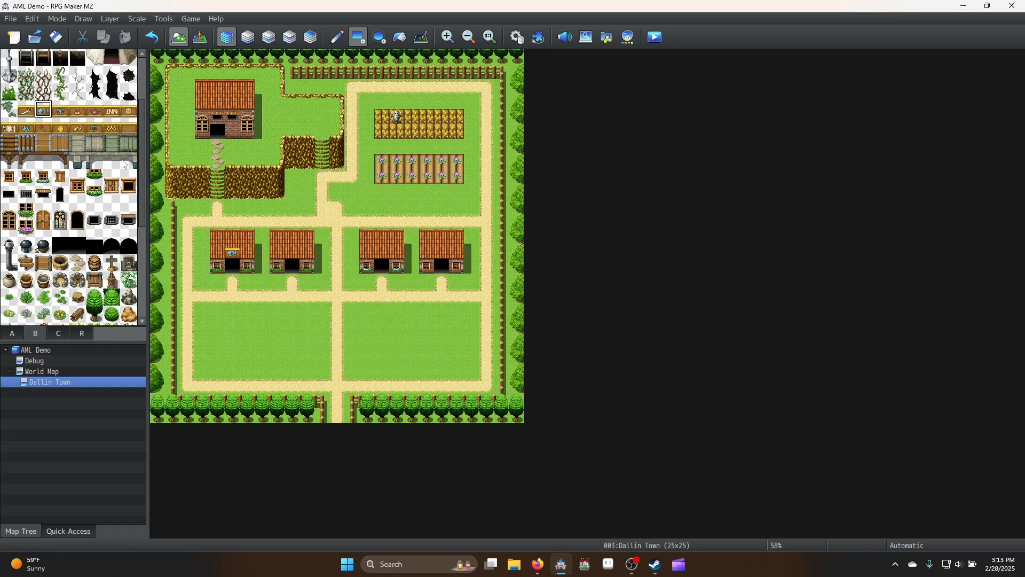
pyautogui.click(77, 111)
pyautogui.click(292, 252)
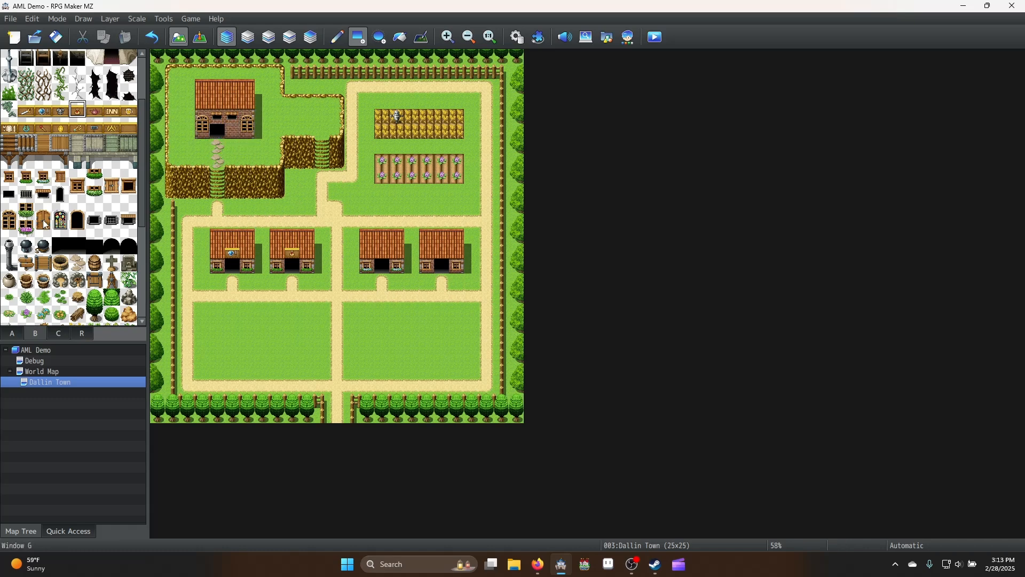
# Try a five-by-two-tile pink tile roof in the southwest block
pyautogui.click(12, 333)
pyautogui.scroll(2, 45, 176)
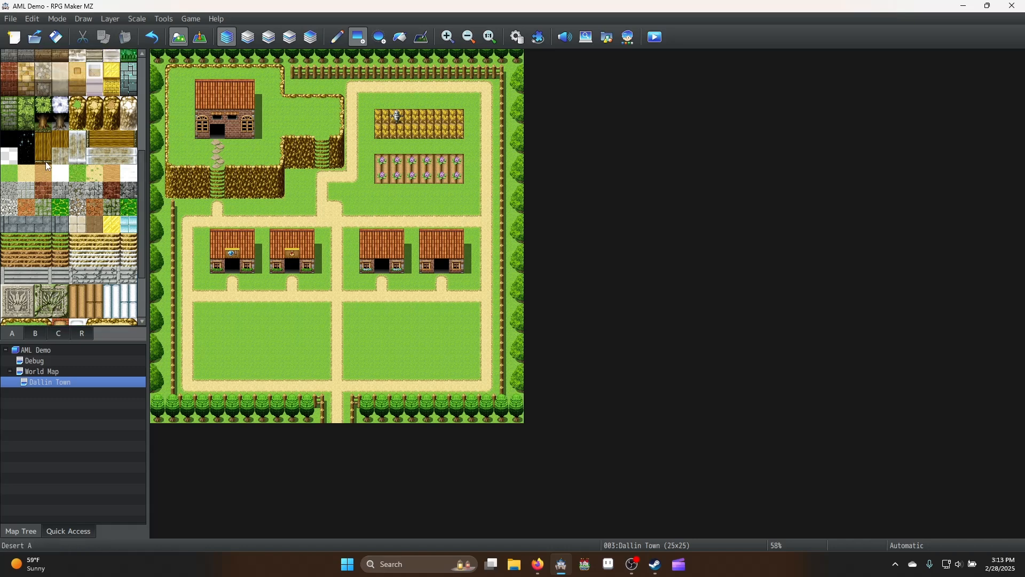
pyautogui.scroll(4, 46, 160)
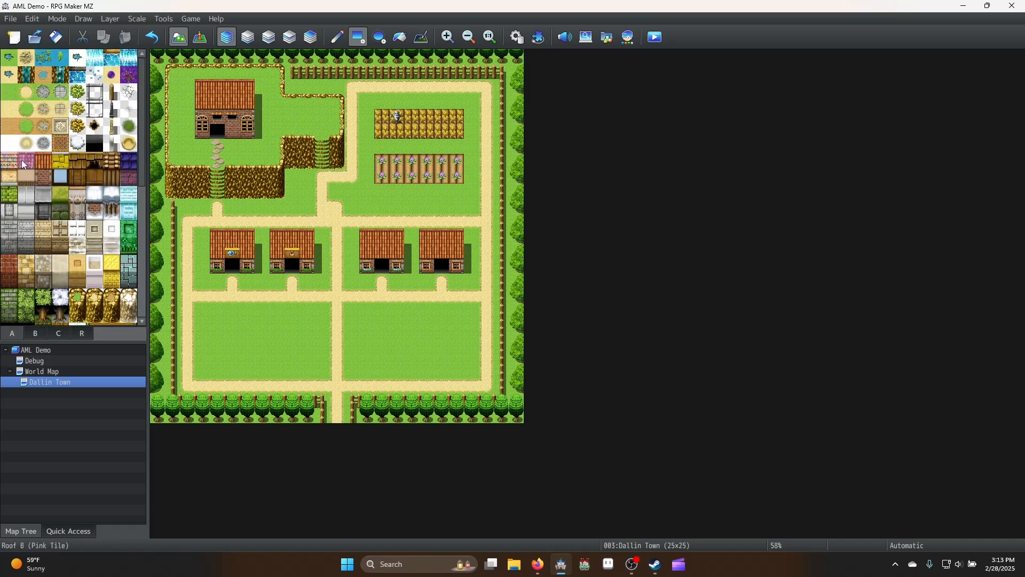
pyautogui.click(25, 165)
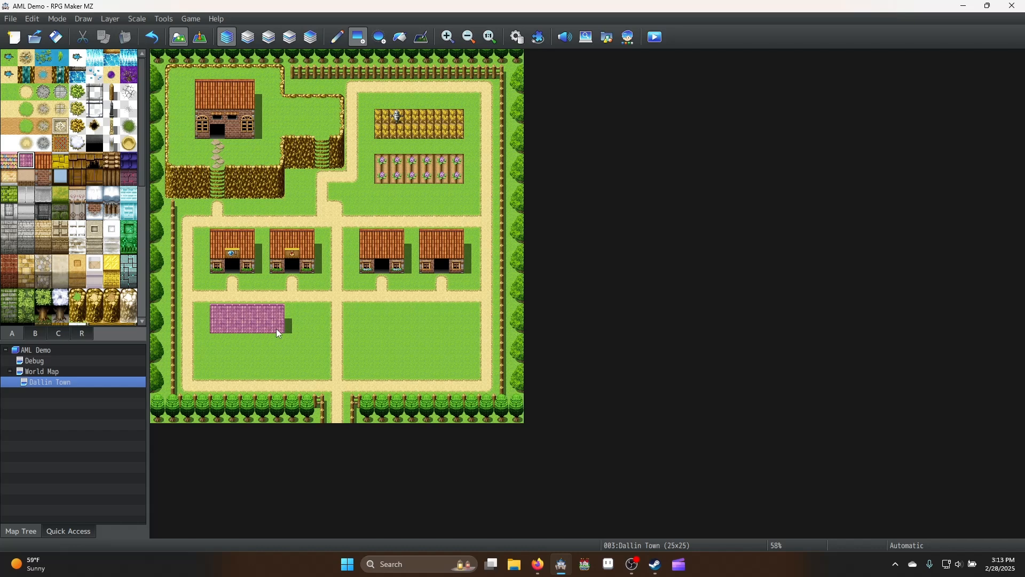
pyautogui.hotkey('ctrl', 'z')
# Build a five-by-three-tile yellow sloped roof with a flat top in the southwest block
pyautogui.click(59, 334)
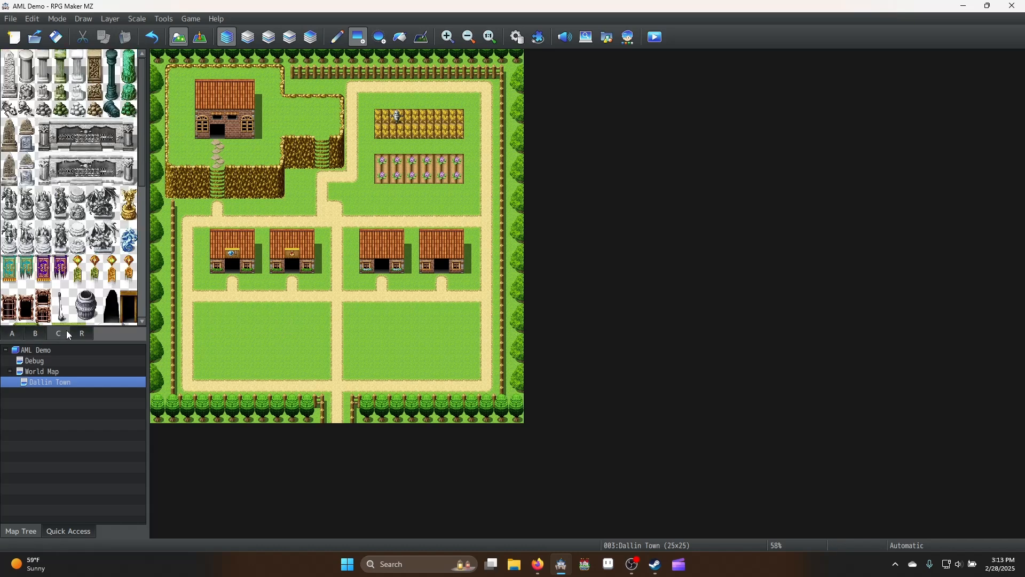
pyautogui.scroll(-5, 79, 284)
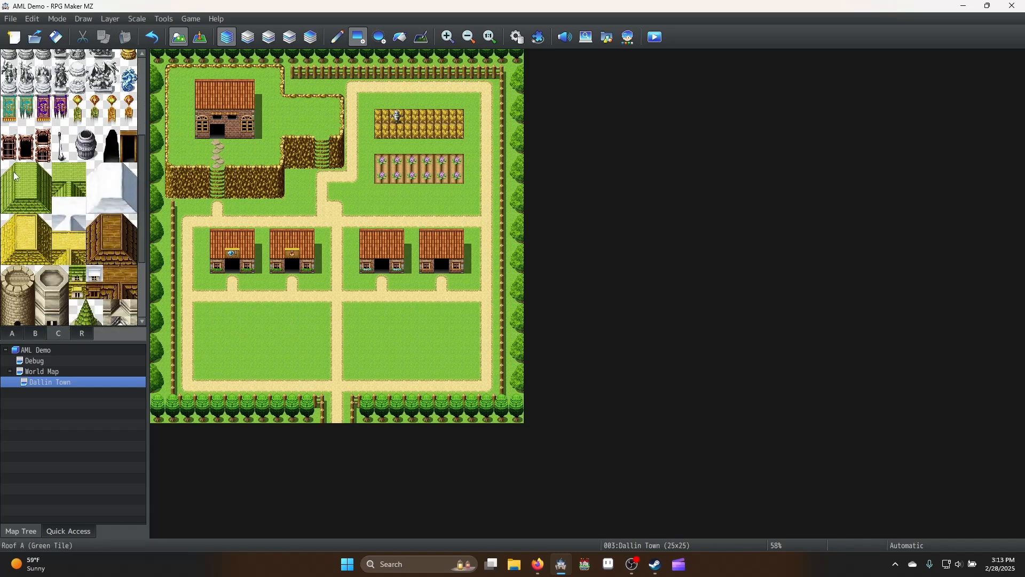
pyautogui.click(99, 230)
pyautogui.moveTo(10, 223); pyautogui.dragTo(44, 258)
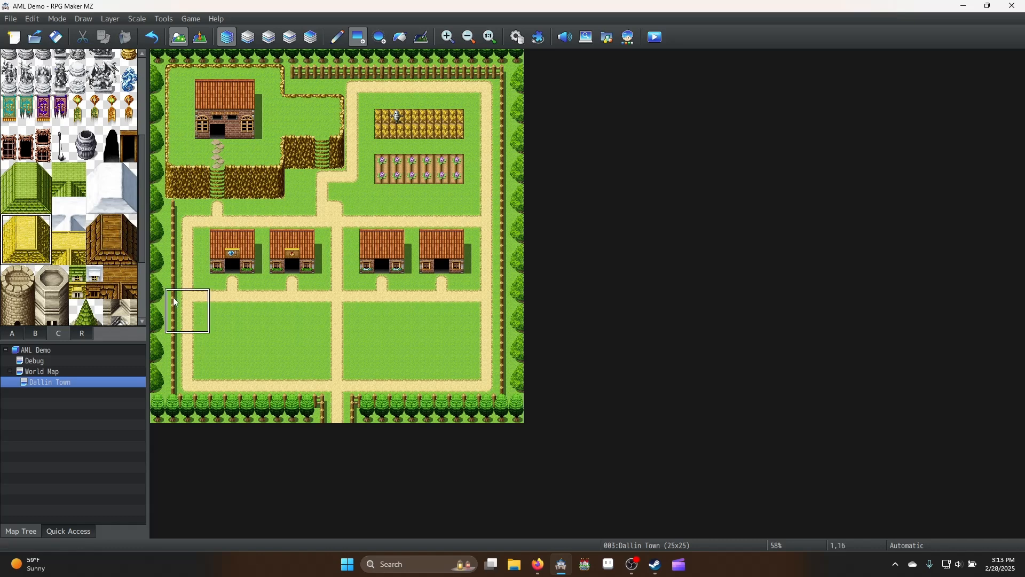
pyautogui.click(224, 314)
pyautogui.moveTo(225, 314); pyautogui.dragTo(252, 341)
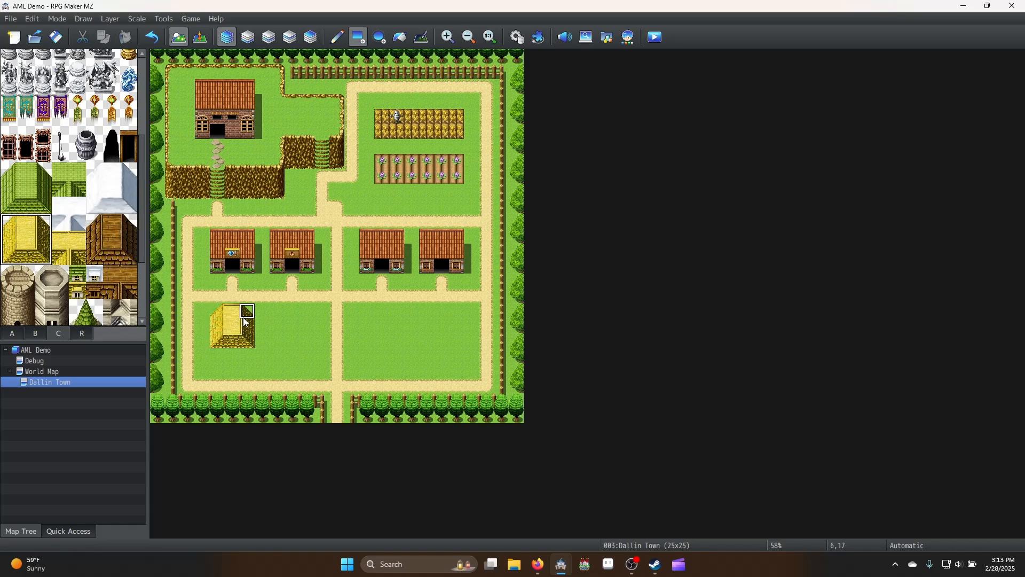
pyautogui.moveTo(237, 314); pyautogui.dragTo(255, 346, button='right')
pyautogui.click(265, 340)
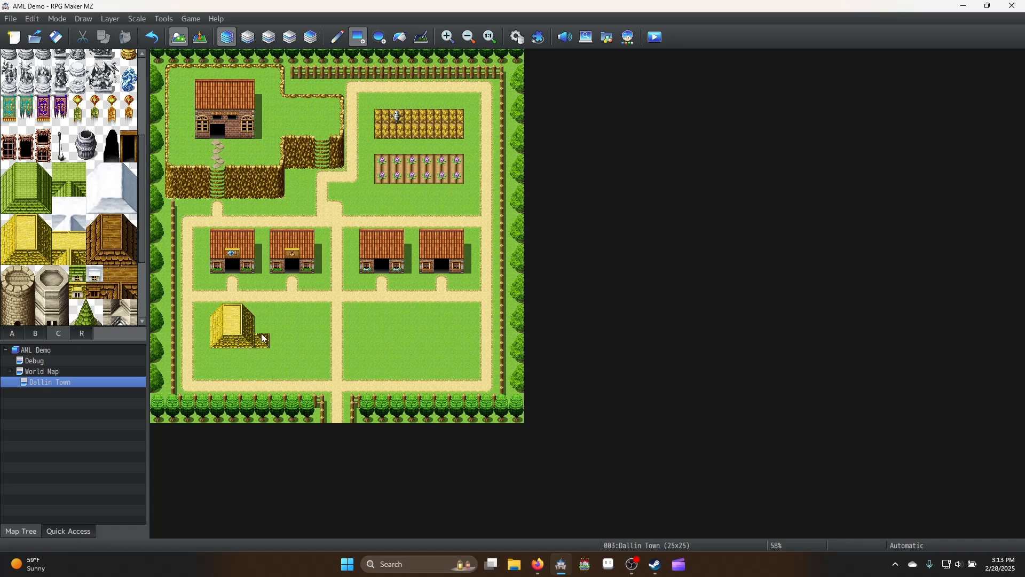
pyautogui.click(278, 347)
pyautogui.click(255, 314)
# Add a five-by-two-tile beige wall beneath the yellow roof and place two windows with greenery in its lower row
pyautogui.click(20, 336)
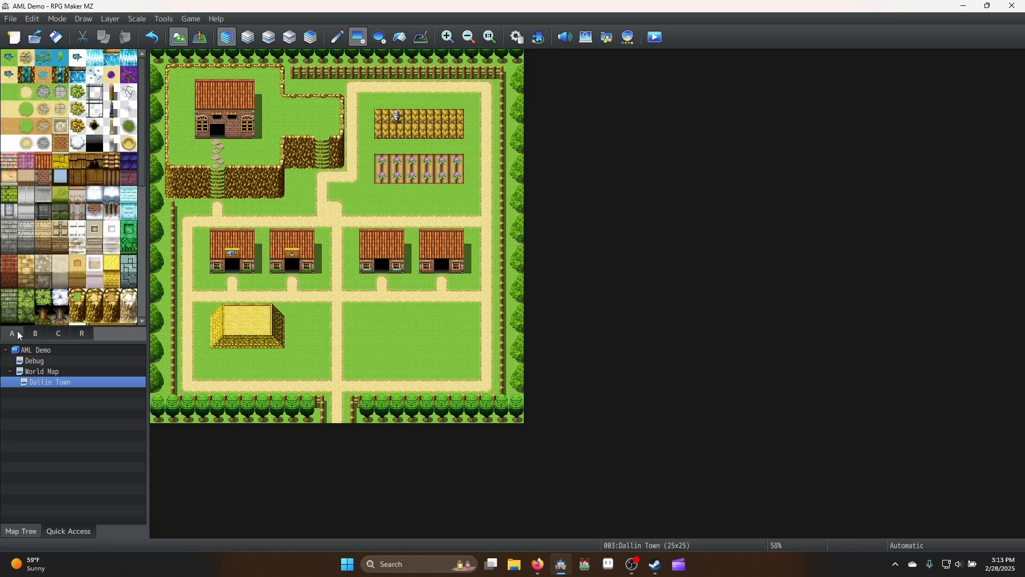
pyautogui.click(25, 176)
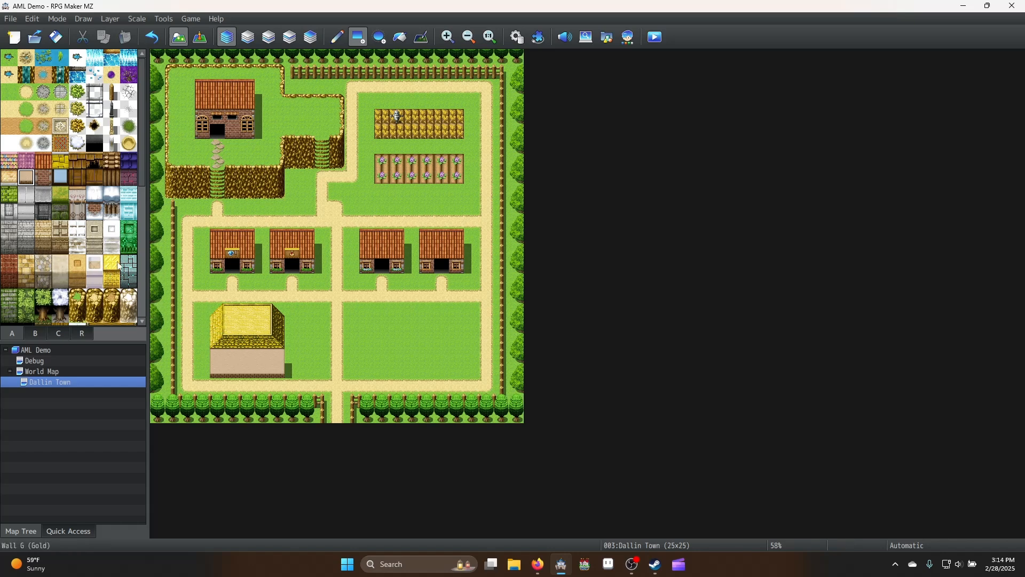
pyautogui.click(36, 334)
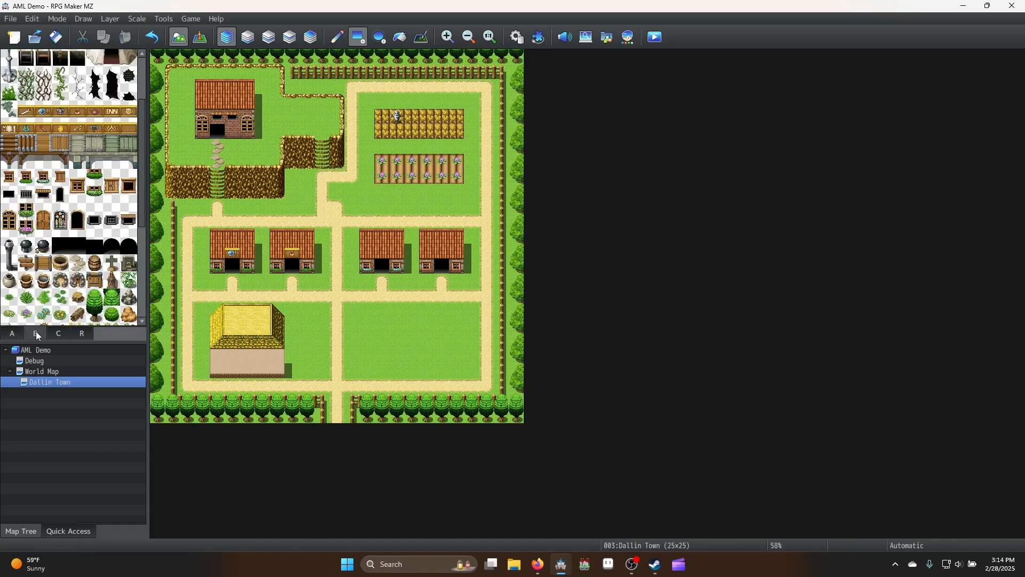
pyautogui.click(27, 212)
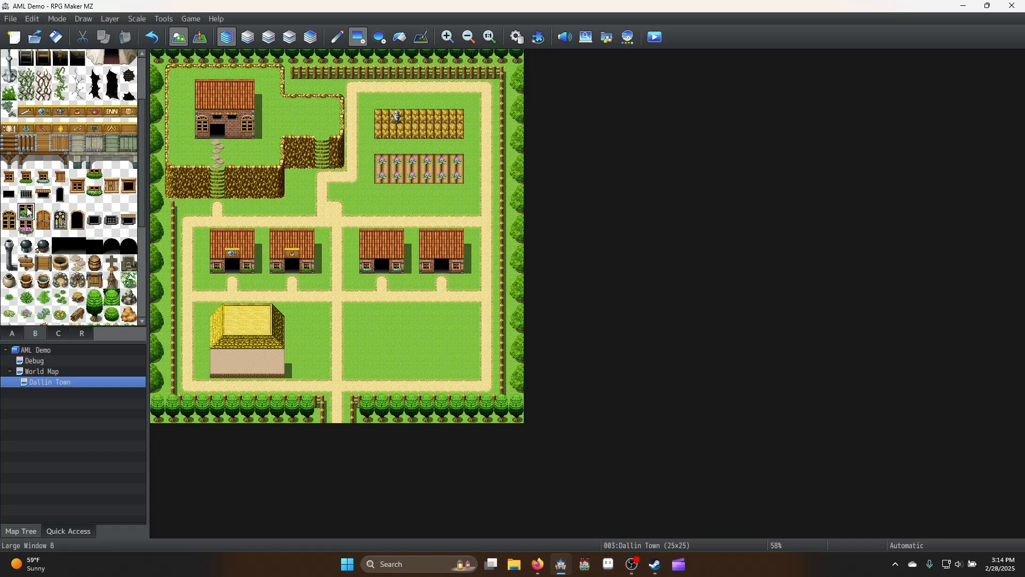
pyautogui.click(234, 372)
pyautogui.click(262, 372)
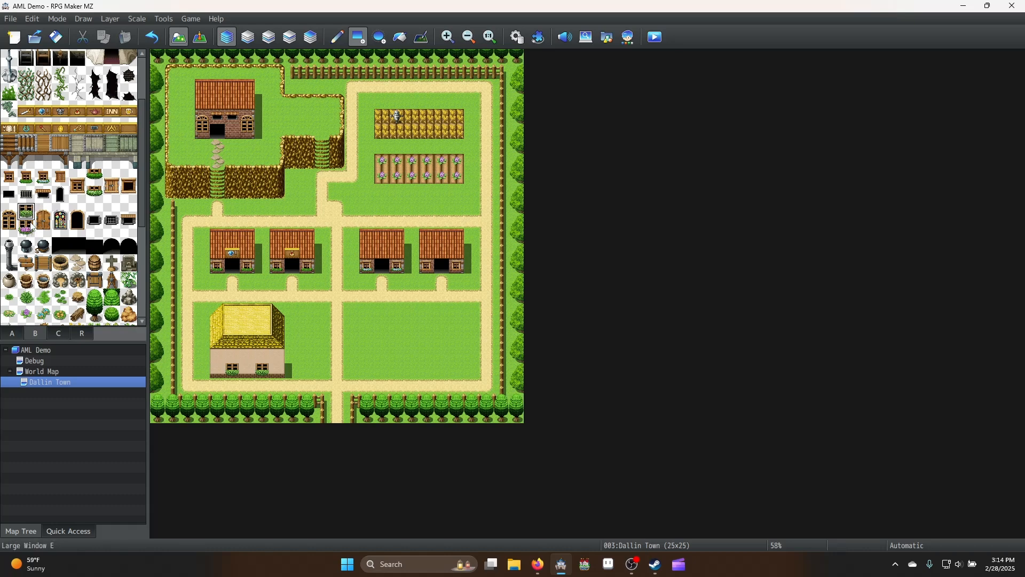
# Add arched tops to the yellow-roofed house's two windows and place an arched black doorway between them at the wall's base
pyautogui.click(78, 182)
pyautogui.click(233, 357)
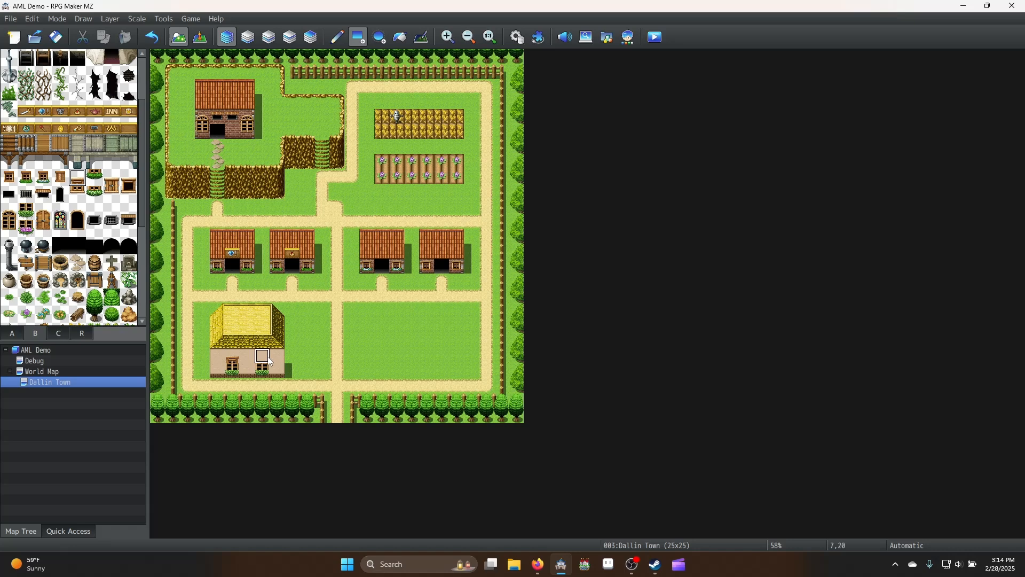
pyautogui.click(8, 213)
pyautogui.click(111, 246)
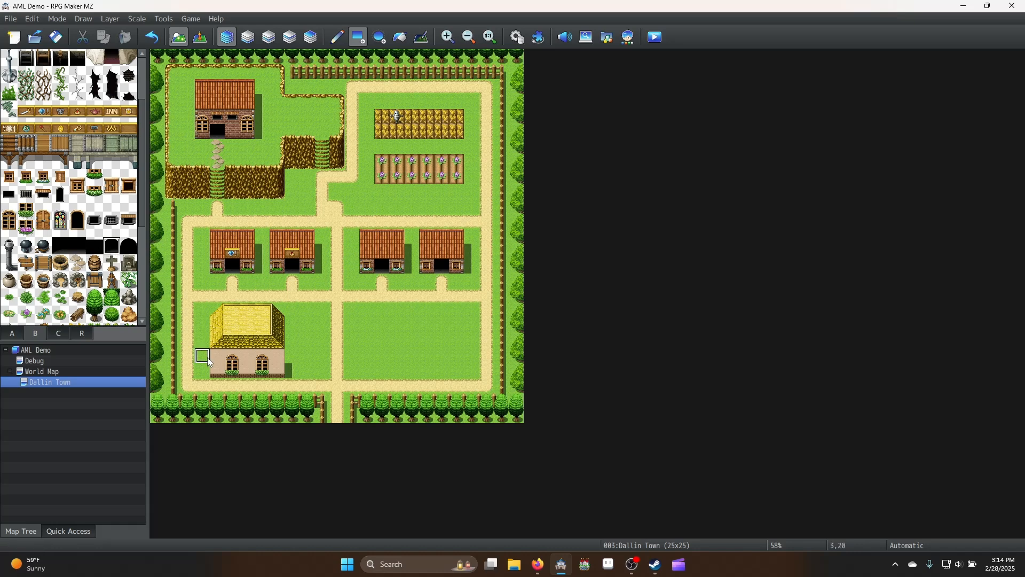
pyautogui.click(247, 370)
# Move the yellow-roofed house one tile north by copying its tiles, and clear the leftover wall row beneath it
pyautogui.moveTo(223, 315); pyautogui.dragTo(283, 368, button='right')
pyautogui.moveTo(281, 359); pyautogui.dragTo(228, 311)
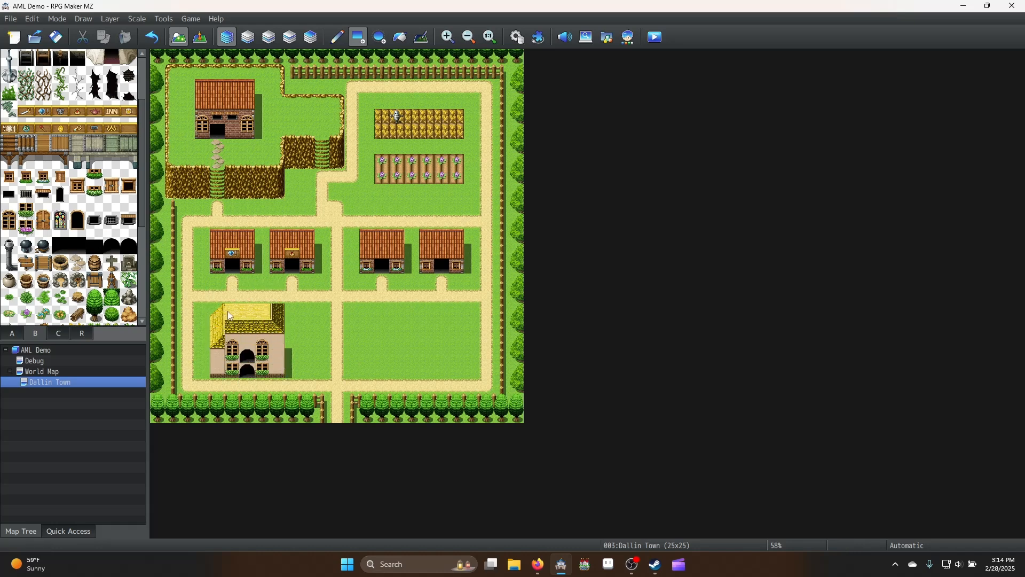
pyautogui.click(217, 302)
pyautogui.moveTo(217, 324); pyautogui.dragTo(276, 389, button='right')
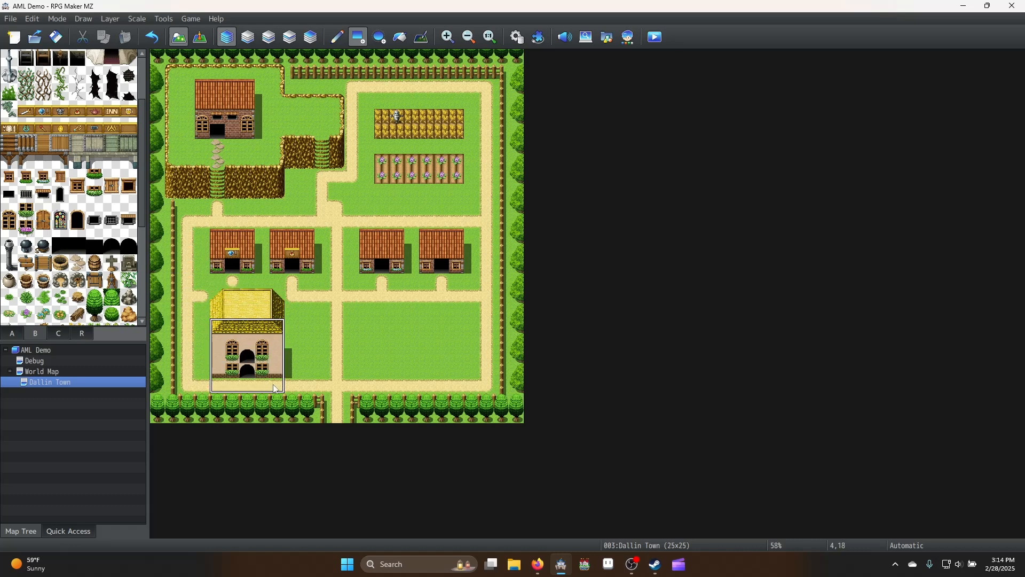
pyautogui.click(276, 375)
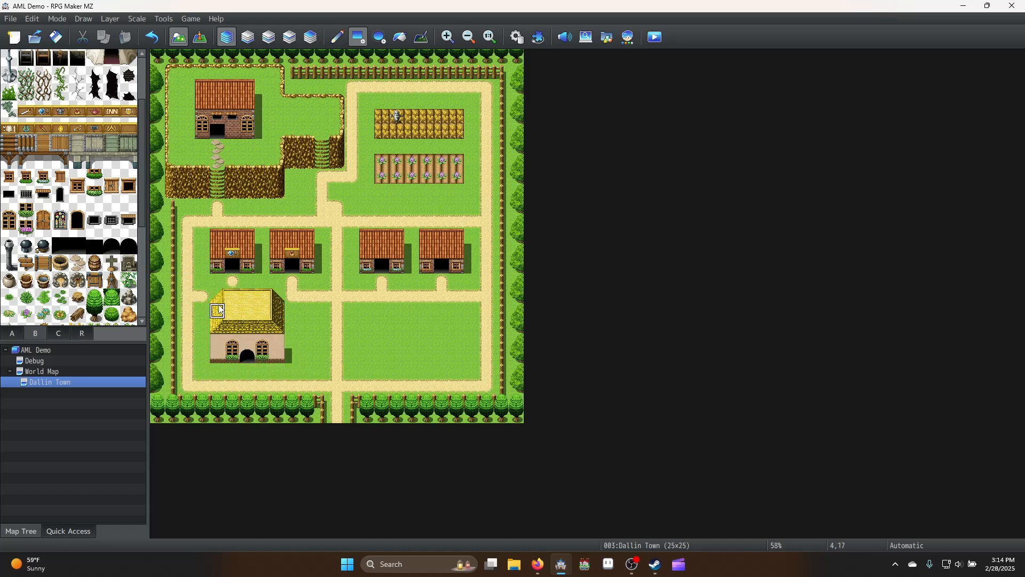
# Copy the five-by-five-tile yellow-roofed house and paste it in the same position on Layer 2
pyautogui.moveTo(214, 292); pyautogui.dragTo(282, 356, button='right')
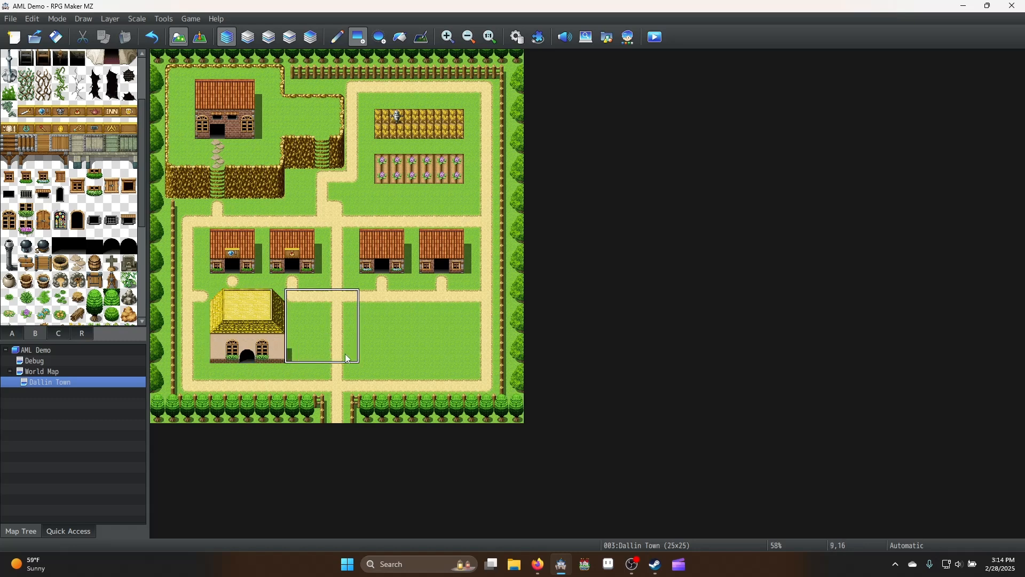
pyautogui.click(254, 44)
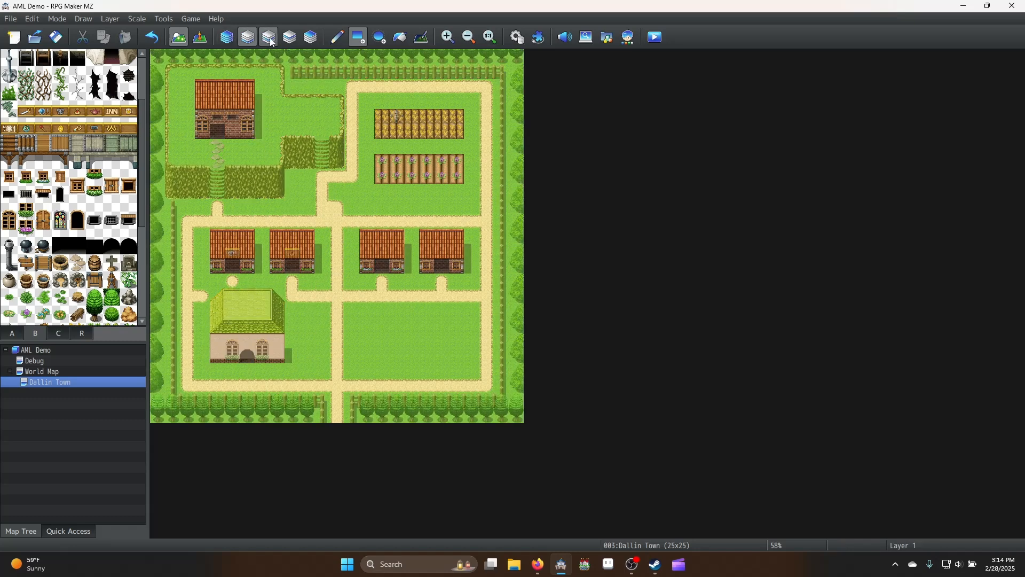
pyautogui.click(270, 38)
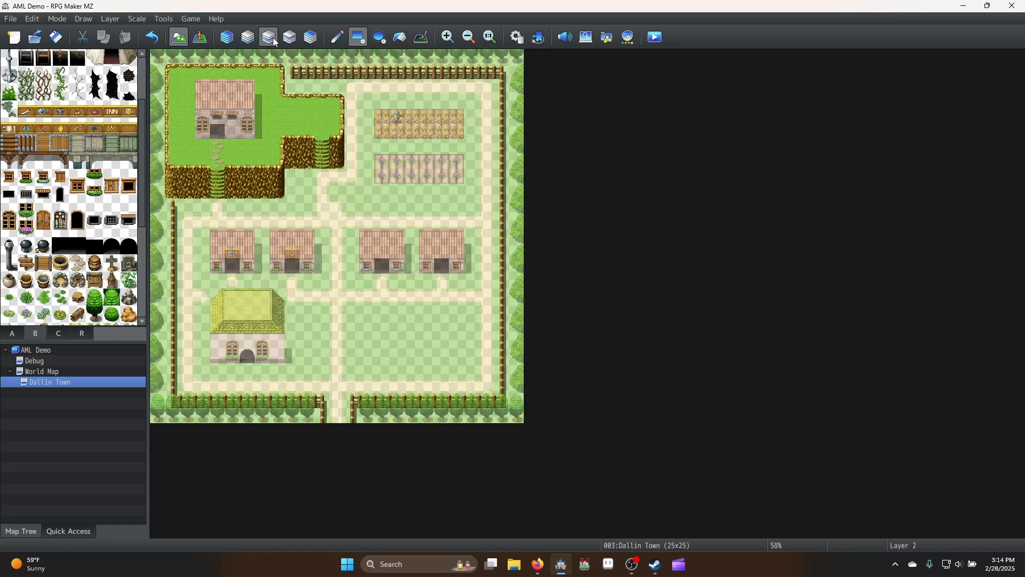
pyautogui.click(279, 356)
pyautogui.moveTo(280, 356); pyautogui.dragTo(223, 301)
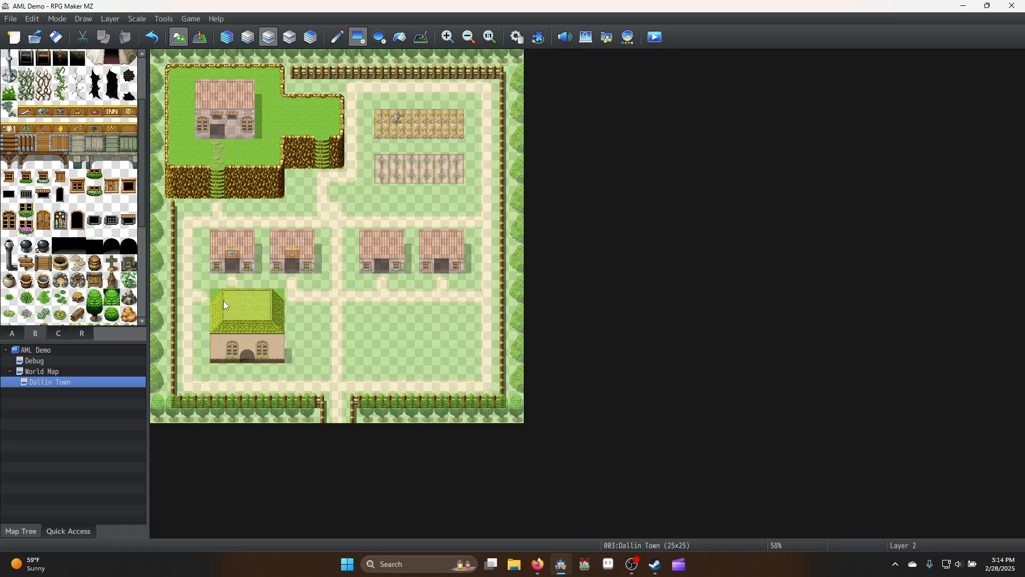
pyautogui.rightClick(301, 324)
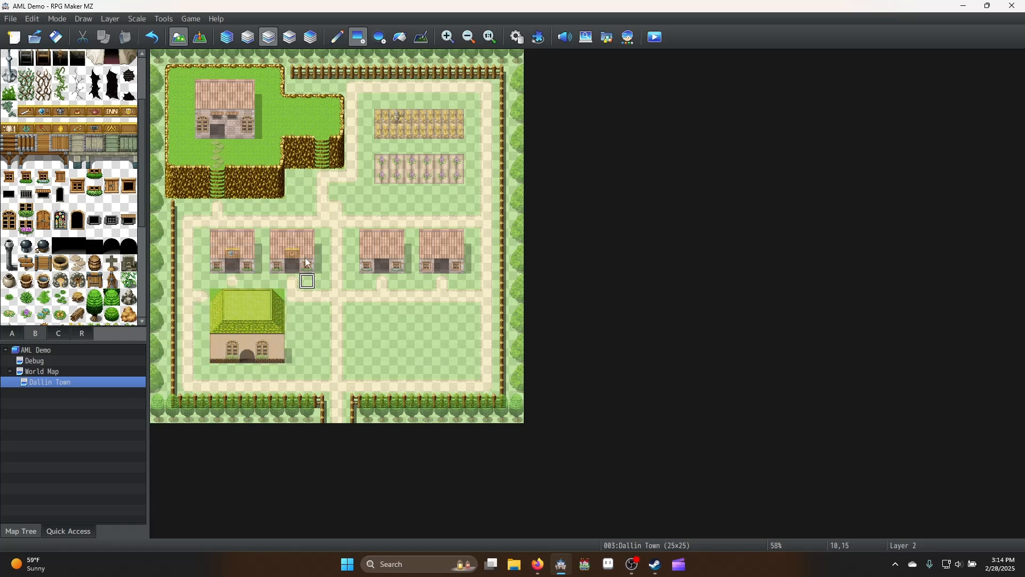
# Clear the Layer 1 tiles under the yellow-roofed house with the empty tile
pyautogui.click(243, 40)
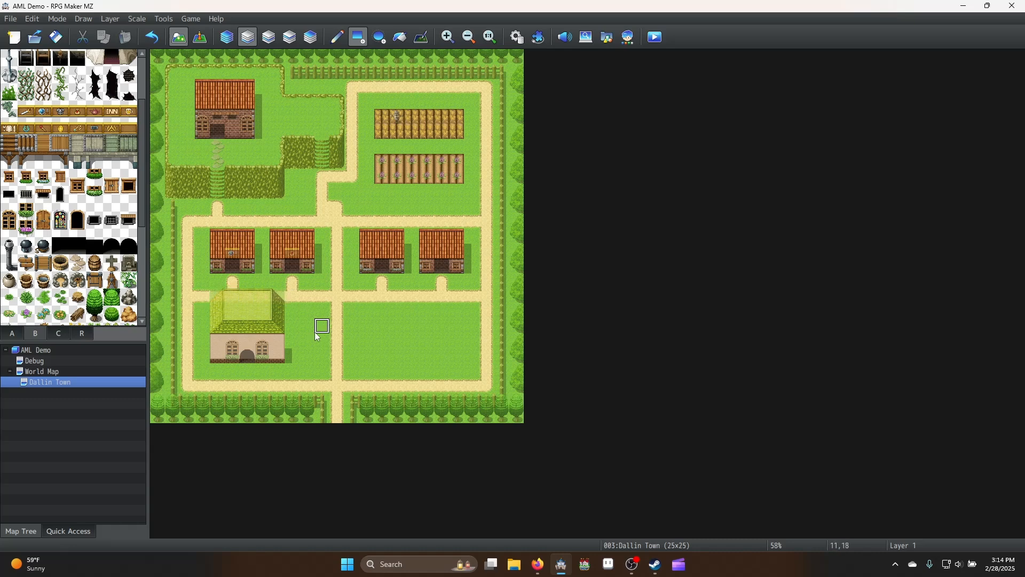
pyautogui.click(22, 333)
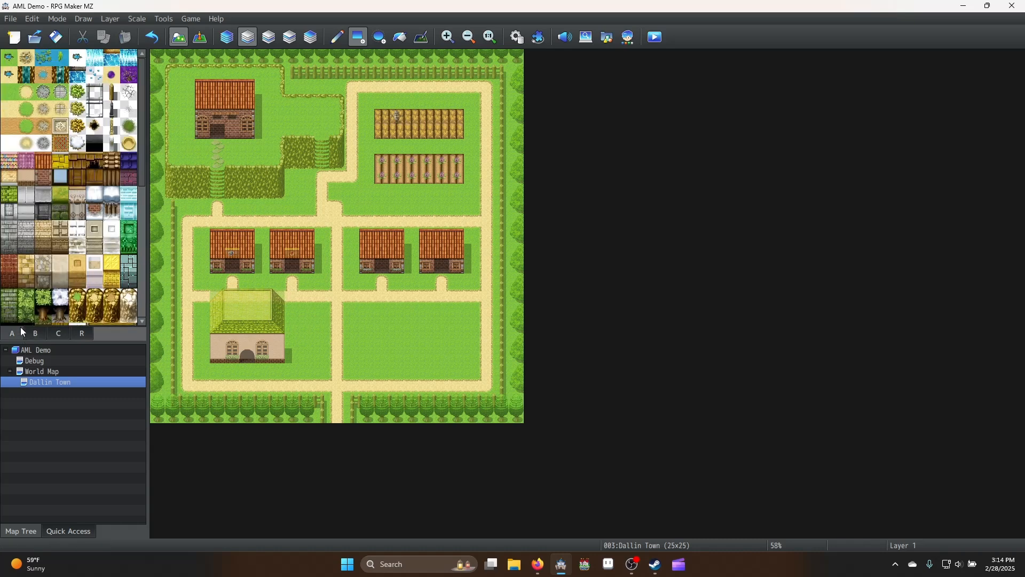
pyautogui.scroll(-5, 9, 252)
pyautogui.click(9, 242)
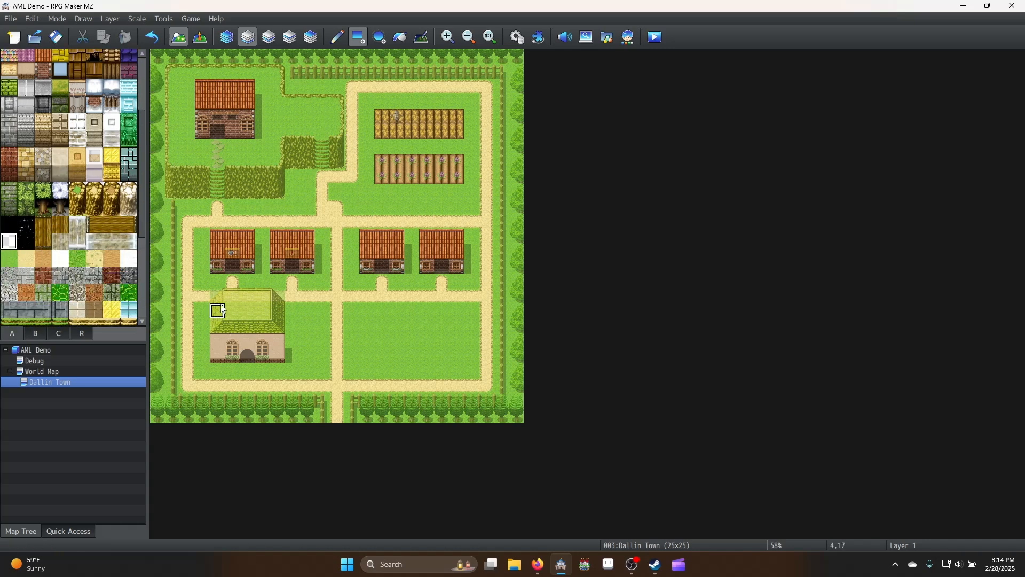
pyautogui.moveTo(220, 339); pyautogui.dragTo(280, 353)
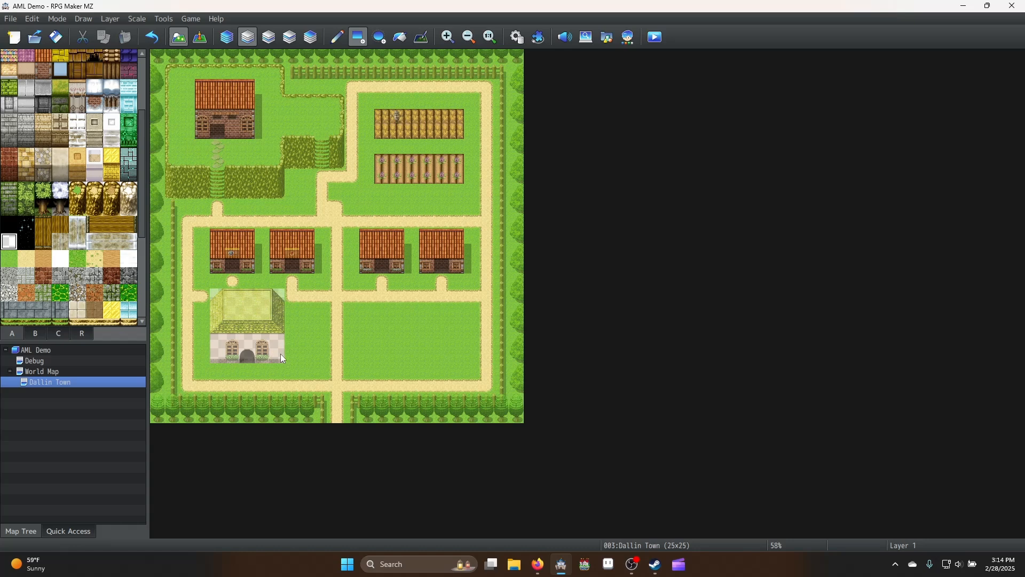
# Rebuild the grass and sand road on Layer 1 beneath the yellow-roofed house, and return to automatic layer mode
pyautogui.click(227, 43)
pyautogui.click(242, 46)
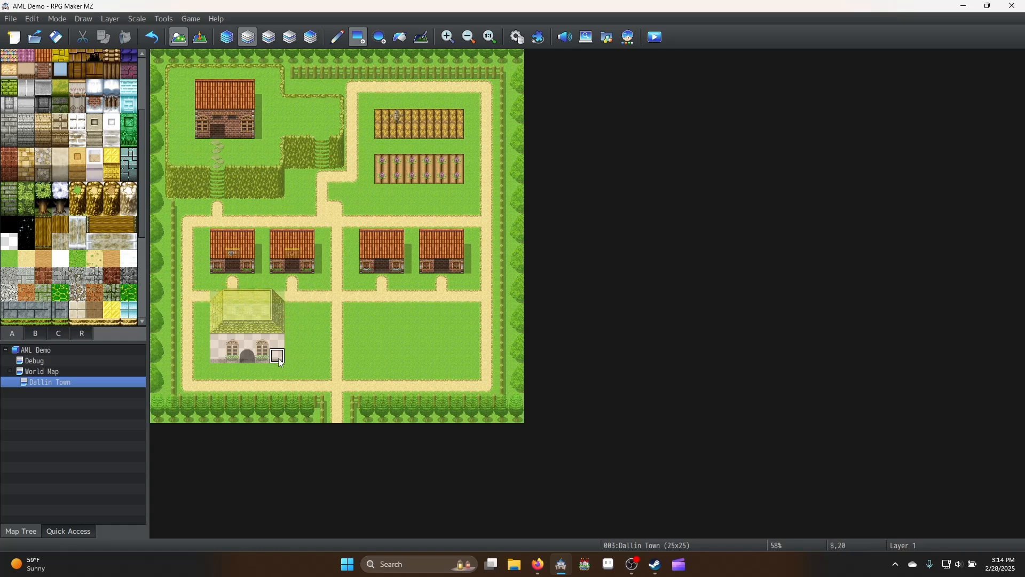
pyautogui.moveTo(270, 319); pyautogui.dragTo(221, 313)
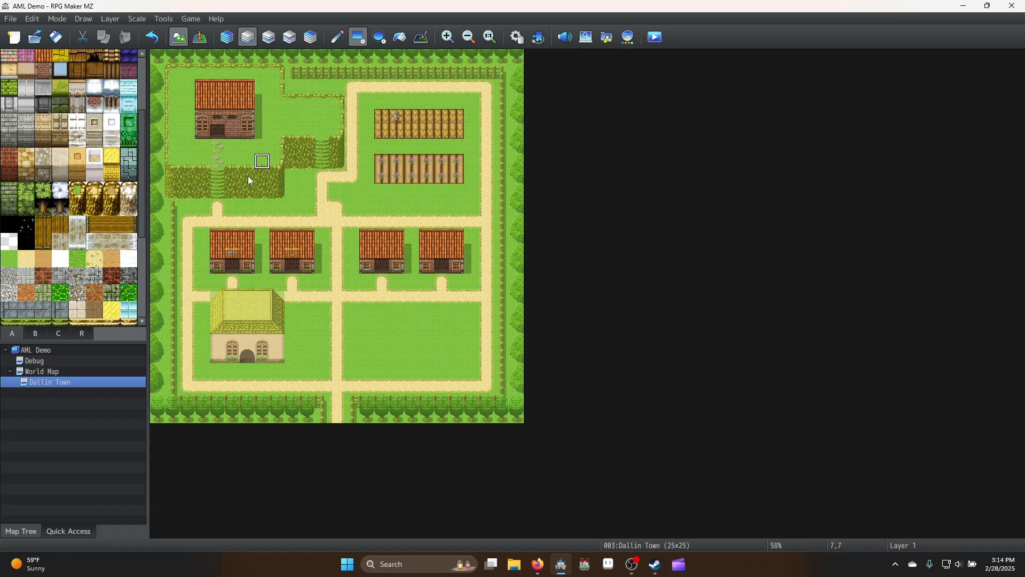
pyautogui.click(234, 41)
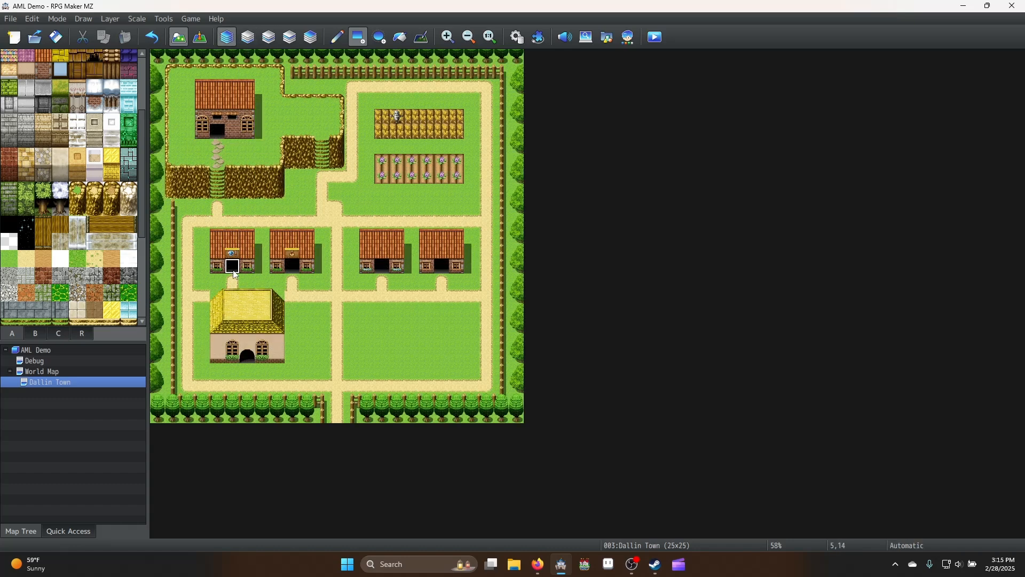
# Add a one-tile-wide sand path from the yellow-roofed house's doorway south to the lower road
pyautogui.click(244, 45)
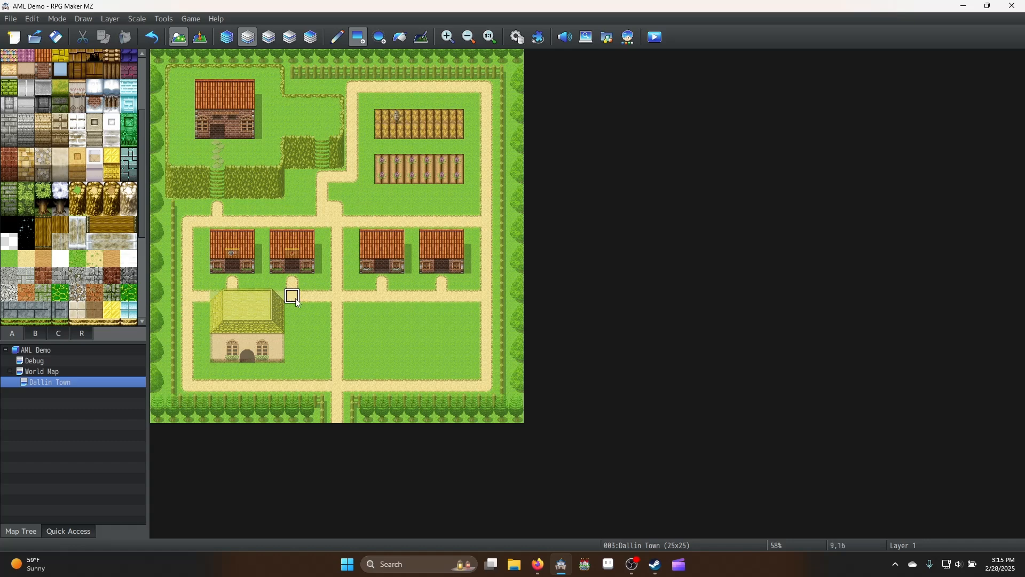
pyautogui.click(269, 37)
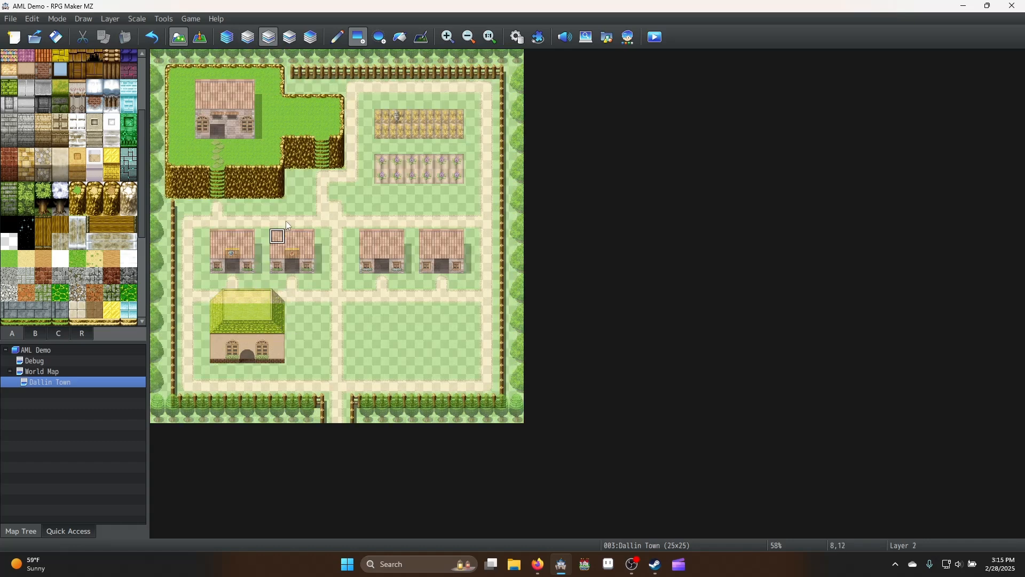
pyautogui.click(227, 37)
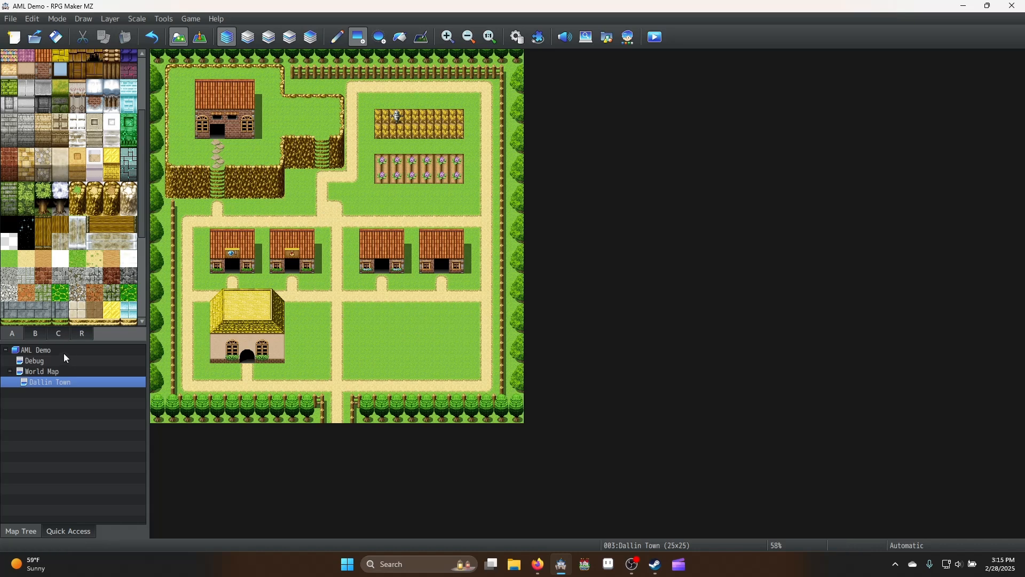
# Place round green bushes on both sides of the short entrance paths of the two eastern small houses
pyautogui.click(36, 333)
pyautogui.scroll(-2, 59, 295)
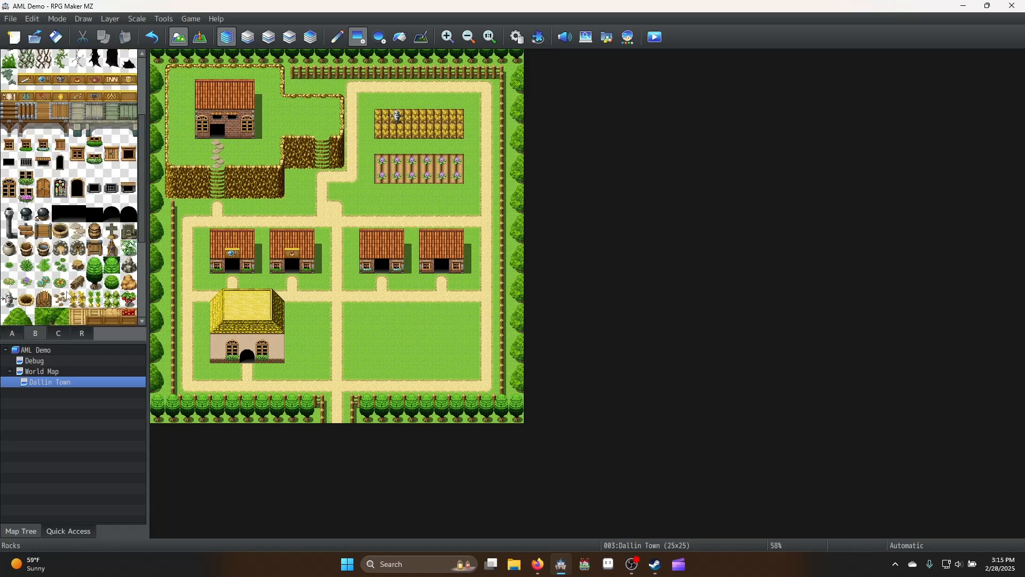
pyautogui.scroll(-2, 39, 297)
pyautogui.click(112, 239)
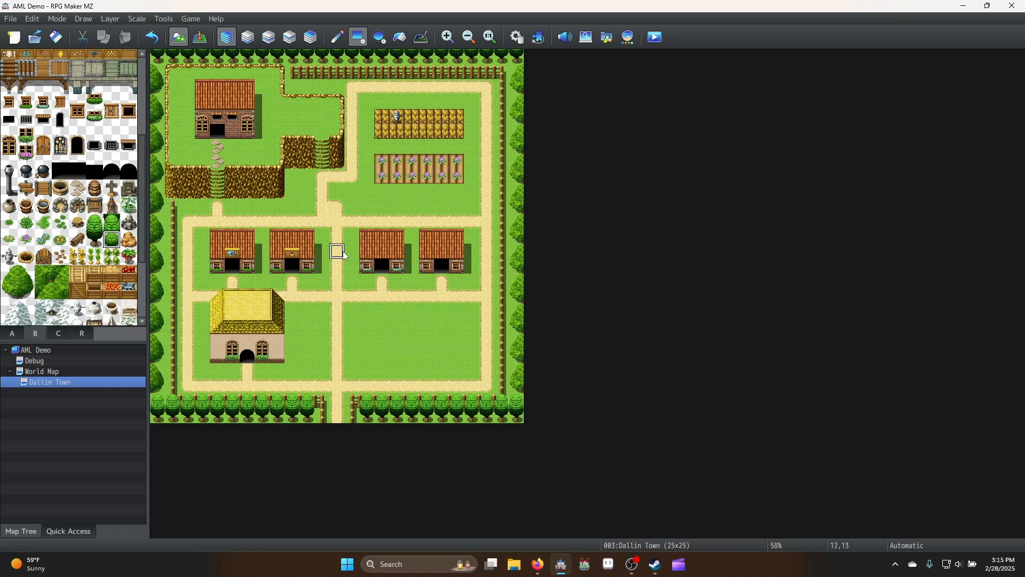
pyautogui.click(367, 281)
pyautogui.click(397, 281)
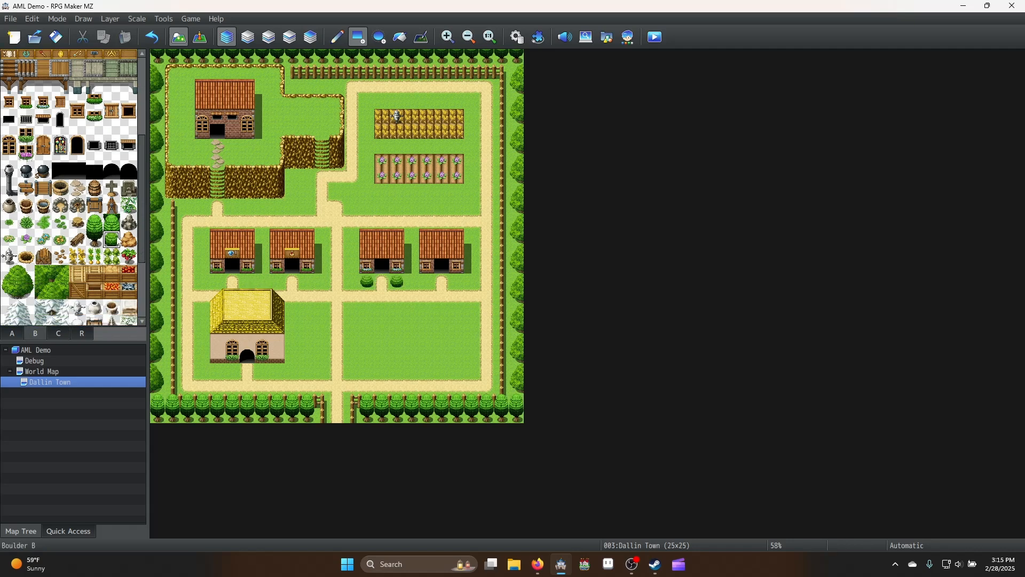
pyautogui.click(433, 287)
pyautogui.click(462, 286)
# Plant a large round two-by-two-tile tree with the Pencil in the middle of the southeast block
pyautogui.scroll(-3, 53, 230)
pyautogui.scroll(-1, 53, 229)
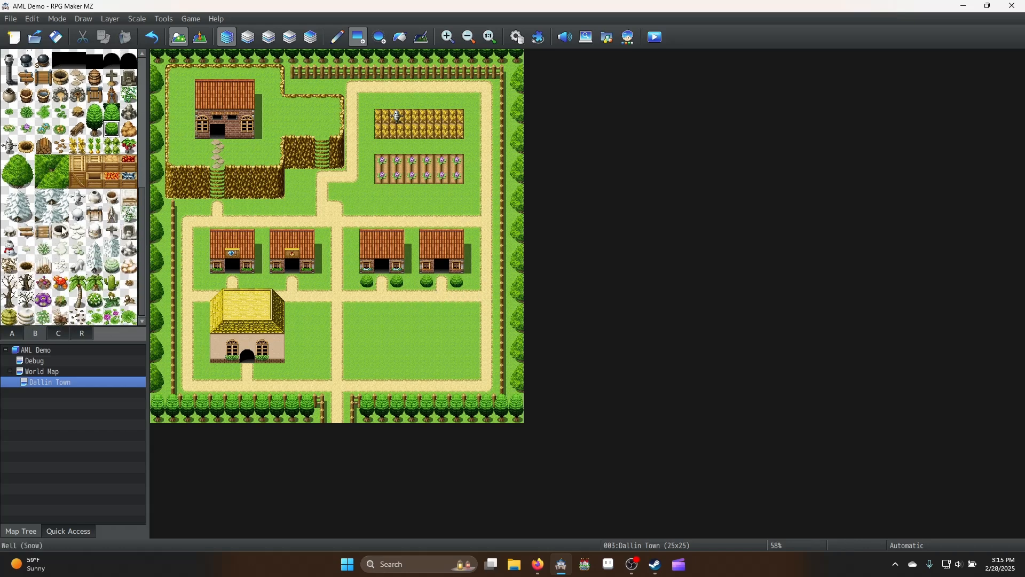
pyautogui.click(14, 165)
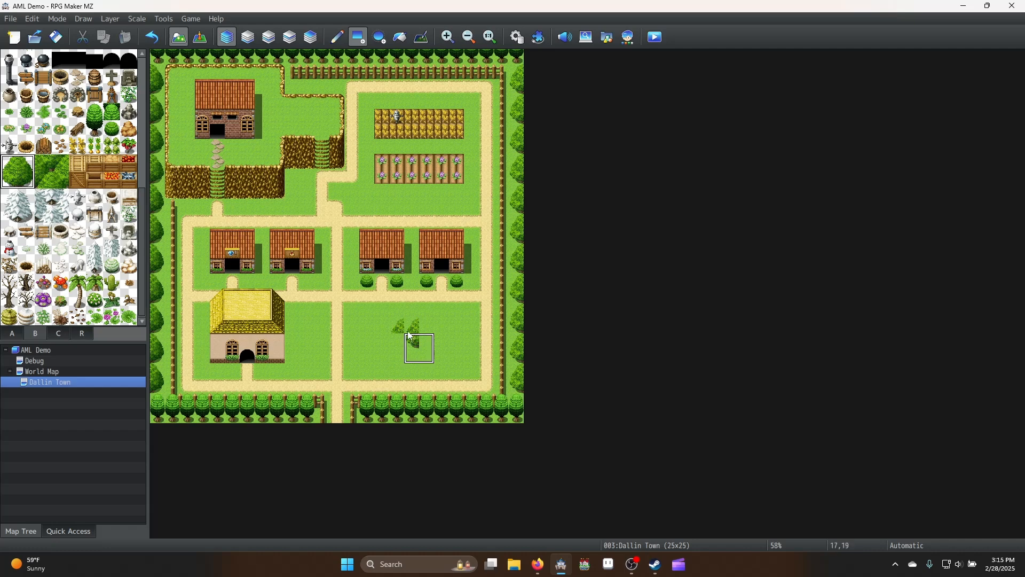
pyautogui.click(338, 37)
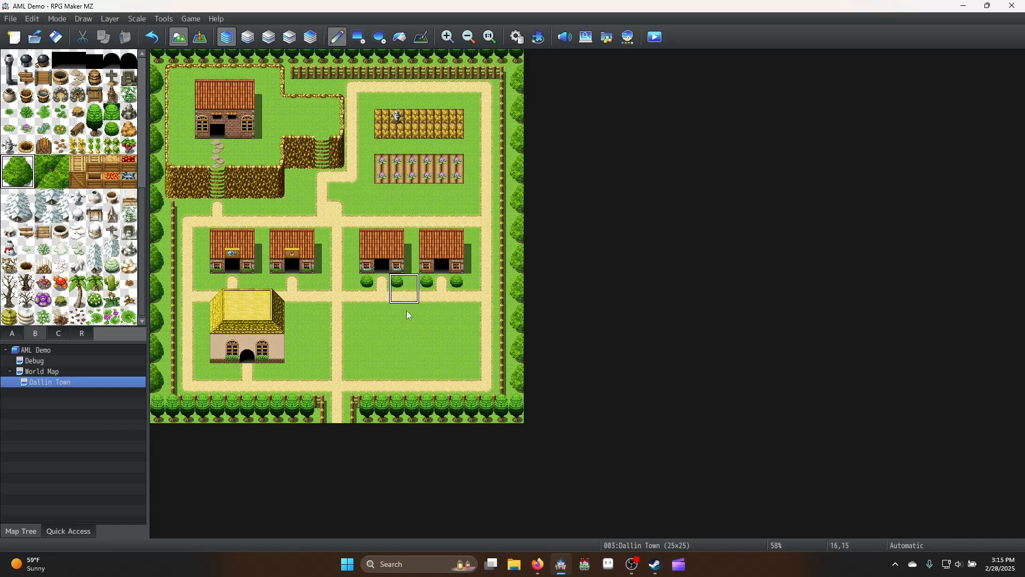
pyautogui.click(399, 329)
pyautogui.click(414, 345)
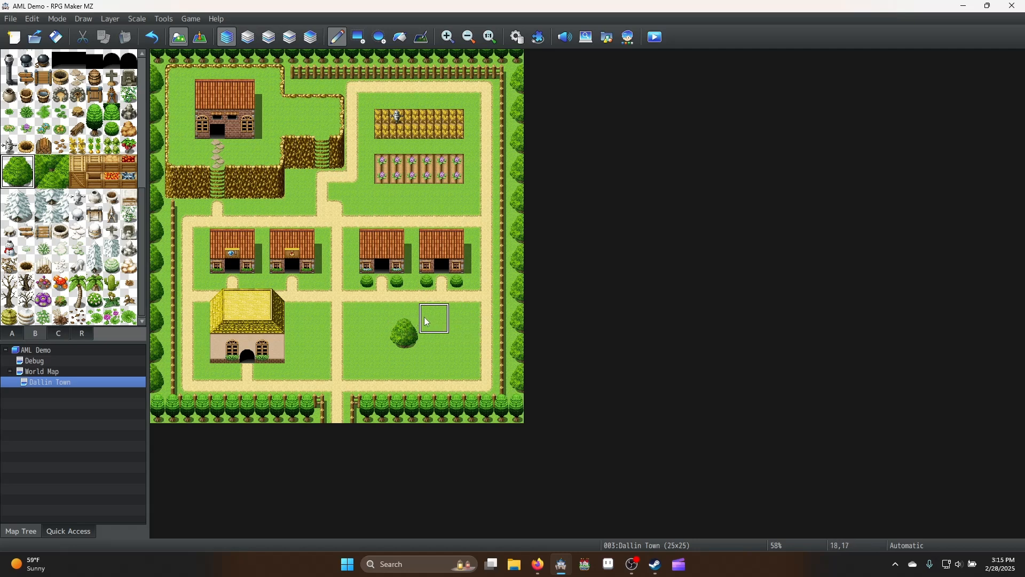
pyautogui.click(427, 320)
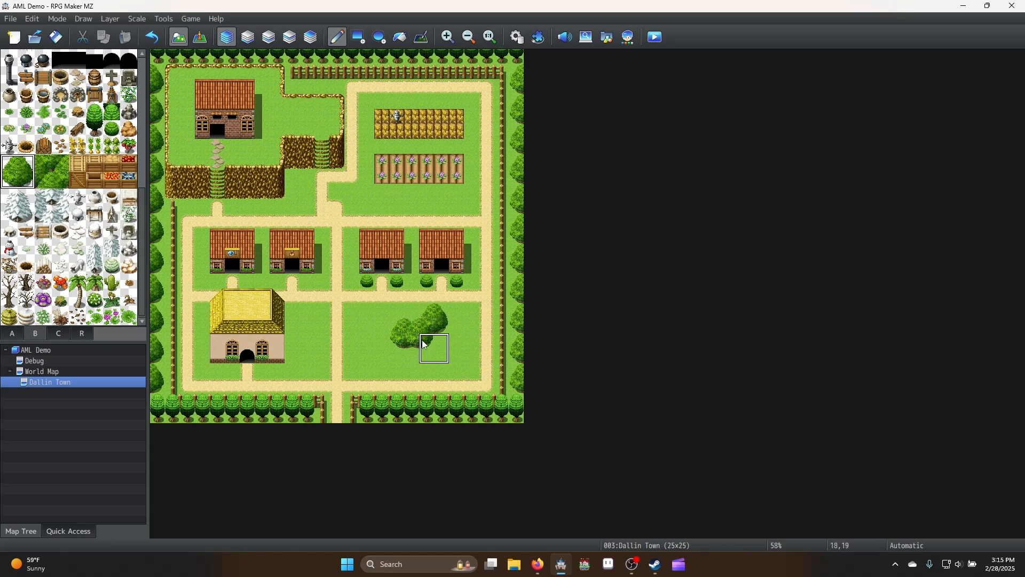
pyautogui.hotkey('ctrl', 'z')
pyautogui.click(413, 341)
pyautogui.hotkey('ctrl', 'z')
pyautogui.hotkey('ctrl', 'z')
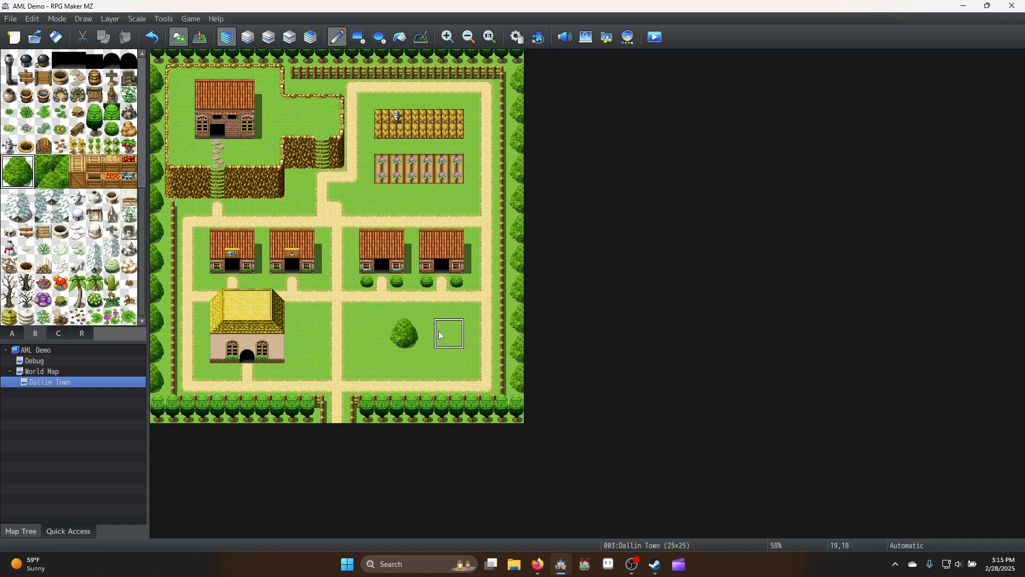
# Complete a triangular cluster of three large round trees in the southeast block, with one tree centred below the other two
pyautogui.click(417, 350)
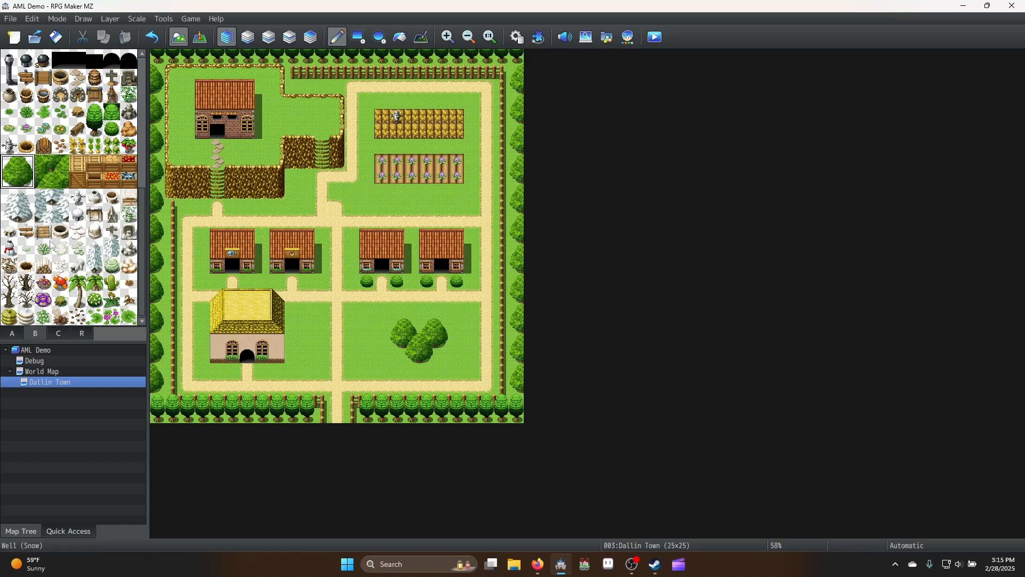
# Try placing an Angel Statue in the southeast block, west of the three large trees, and undo it
pyautogui.scroll(3, 78, 214)
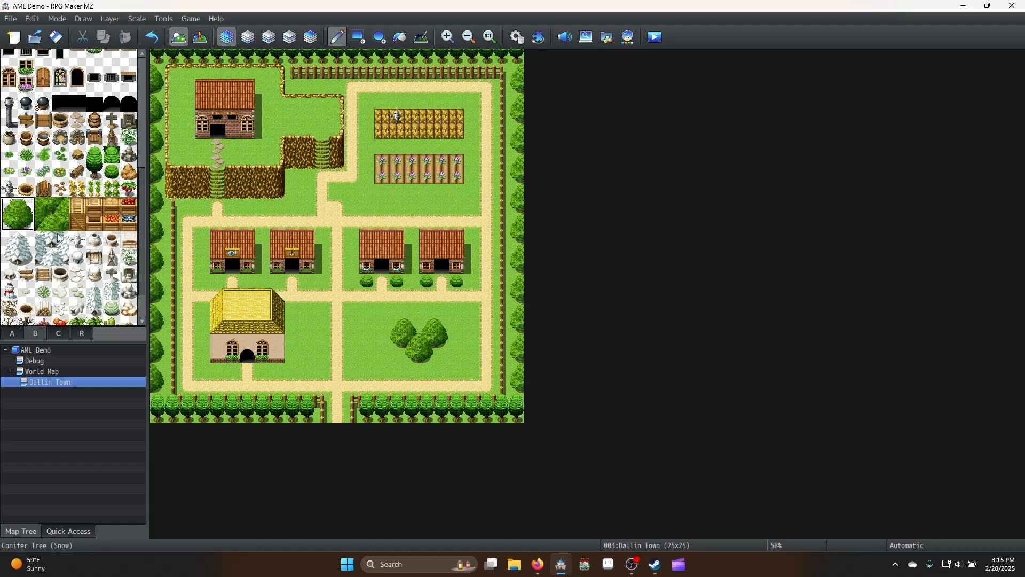
pyautogui.scroll(7, 77, 206)
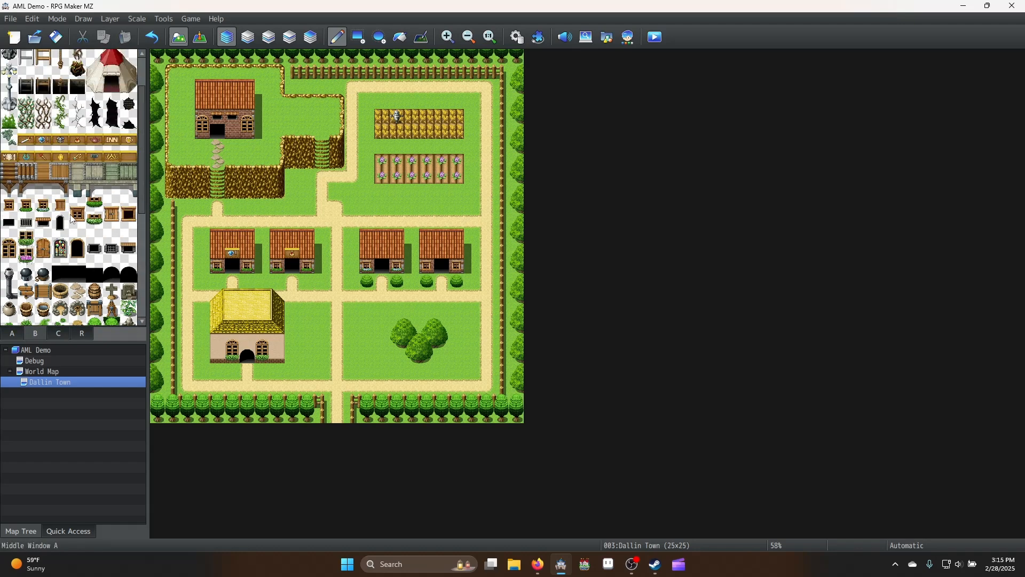
pyautogui.scroll(-8, 79, 251)
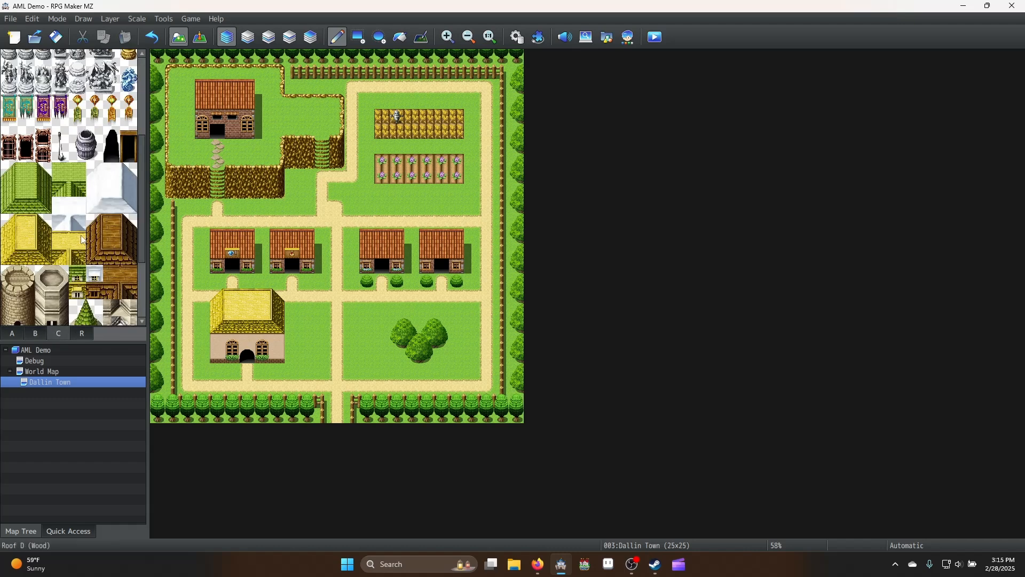
pyautogui.scroll(5, 86, 209)
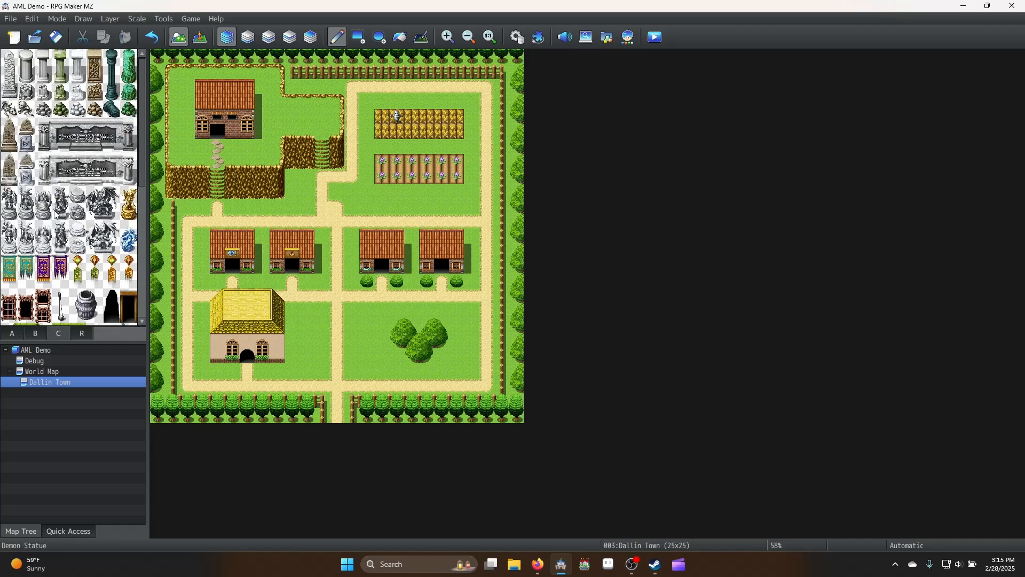
pyautogui.click(43, 203)
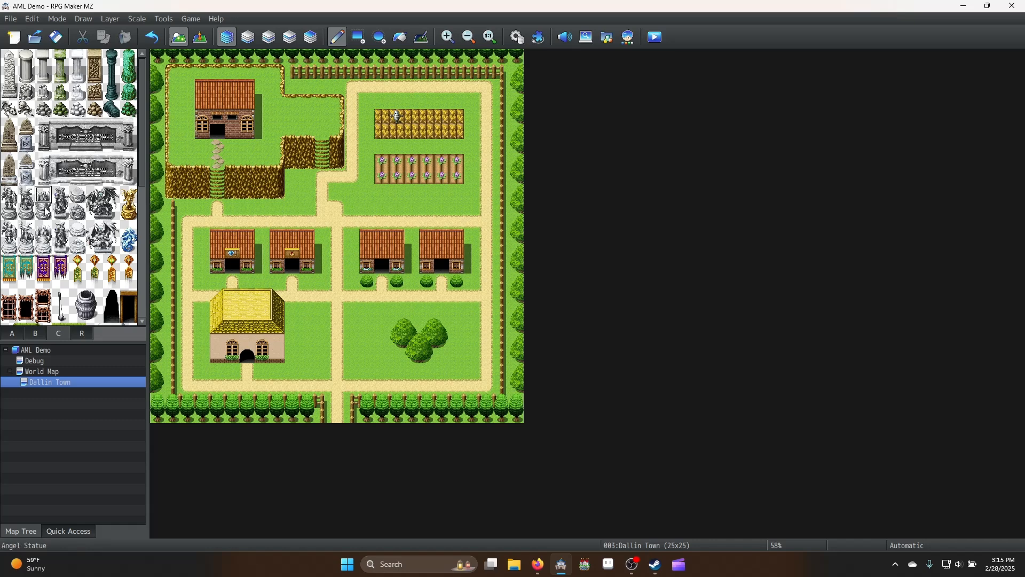
pyautogui.click(368, 329)
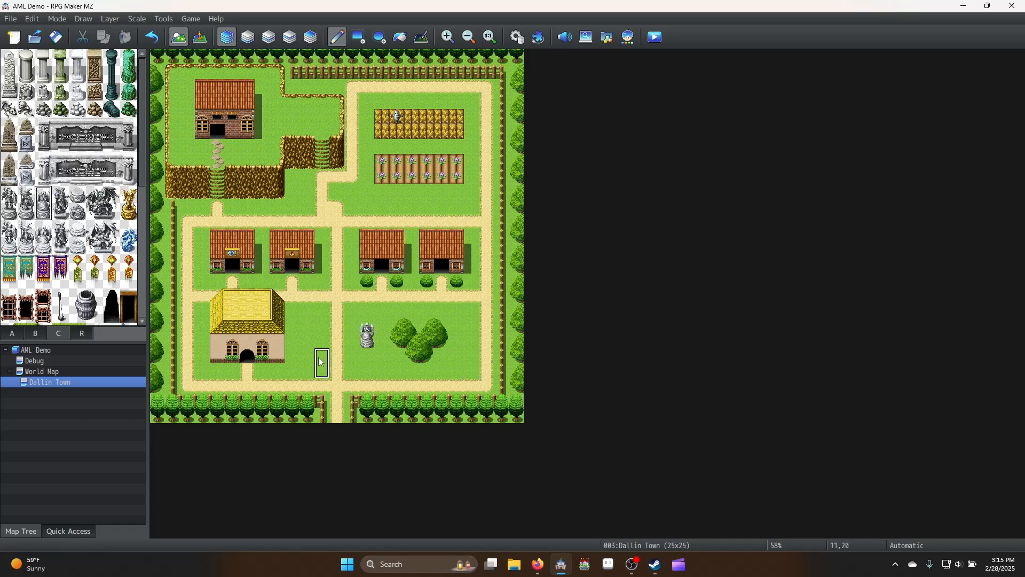
pyautogui.hotkey('ctrl', 'z')
pyautogui.scroll(-3, 62, 230)
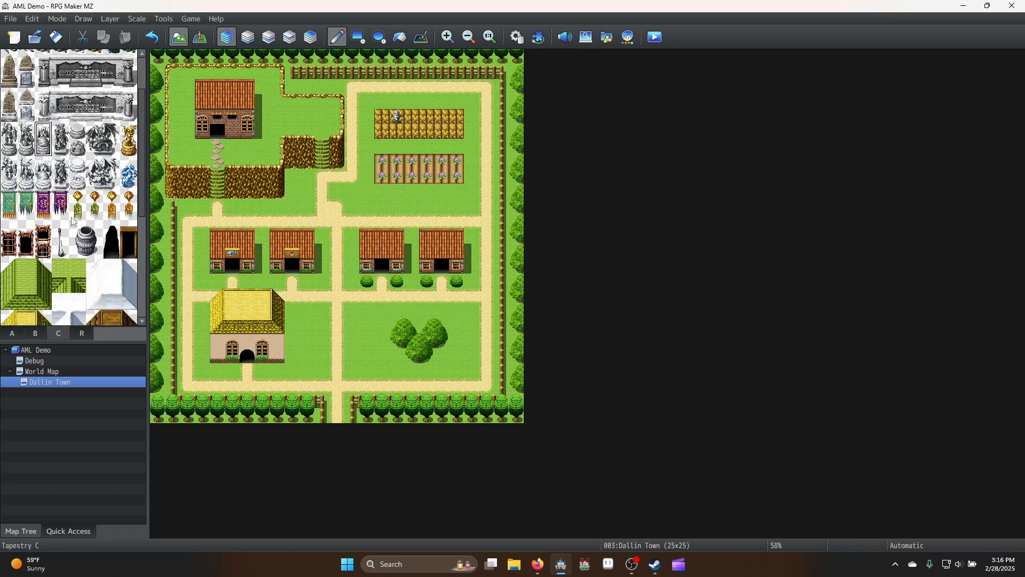
pyautogui.scroll(-6, 62, 224)
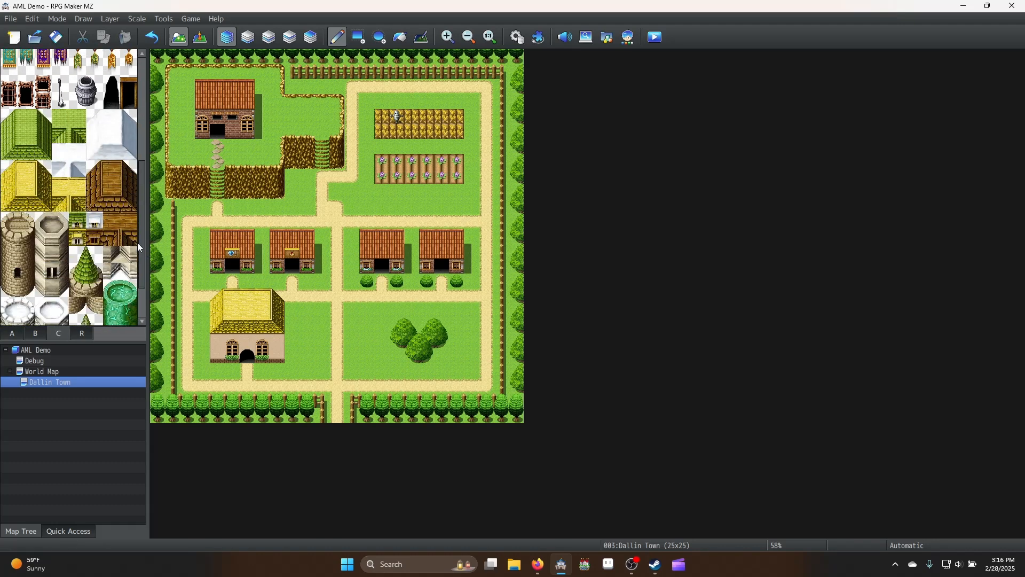
pyautogui.moveTo(141, 243); pyautogui.dragTo(142, 126)
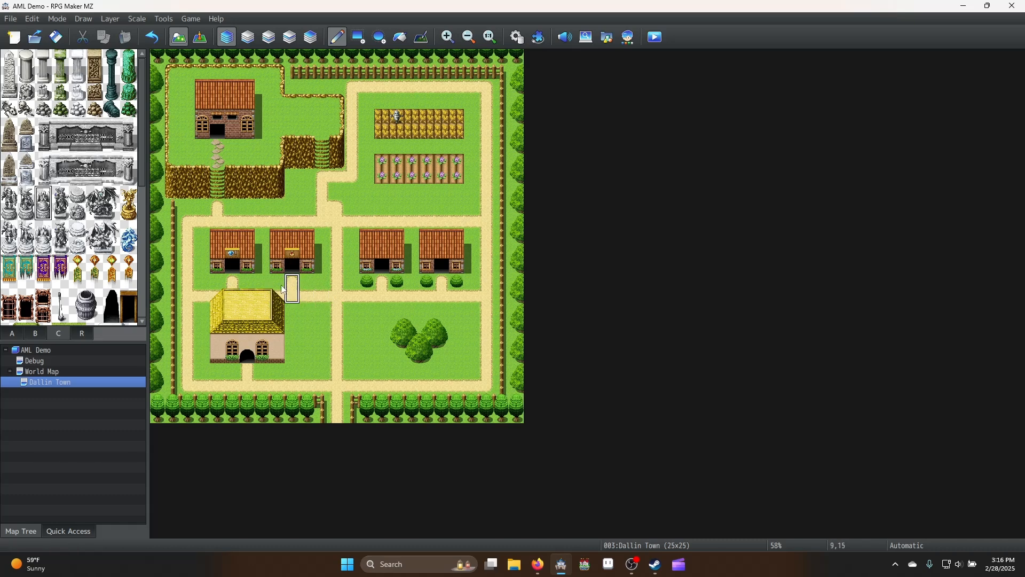
# Enable Autoplay BGM in Dallin Town's map properties, choose the Town1 track, and preview it
pyautogui.doubleClick(81, 381)
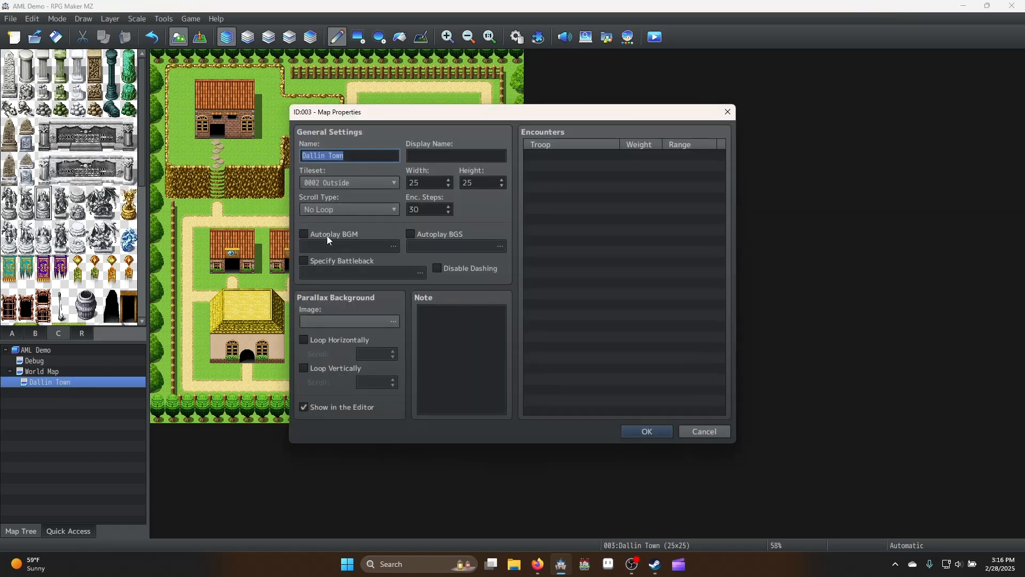
pyautogui.click(329, 240)
pyautogui.doubleClick(347, 246)
pyautogui.moveTo(531, 236); pyautogui.dragTo(529, 368)
pyautogui.click(444, 314)
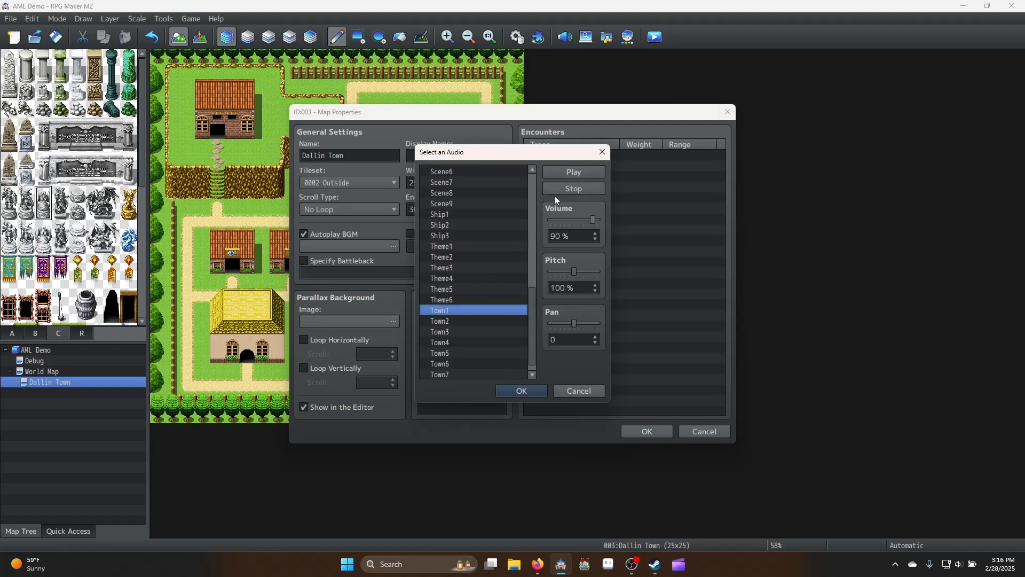
pyautogui.click(567, 177)
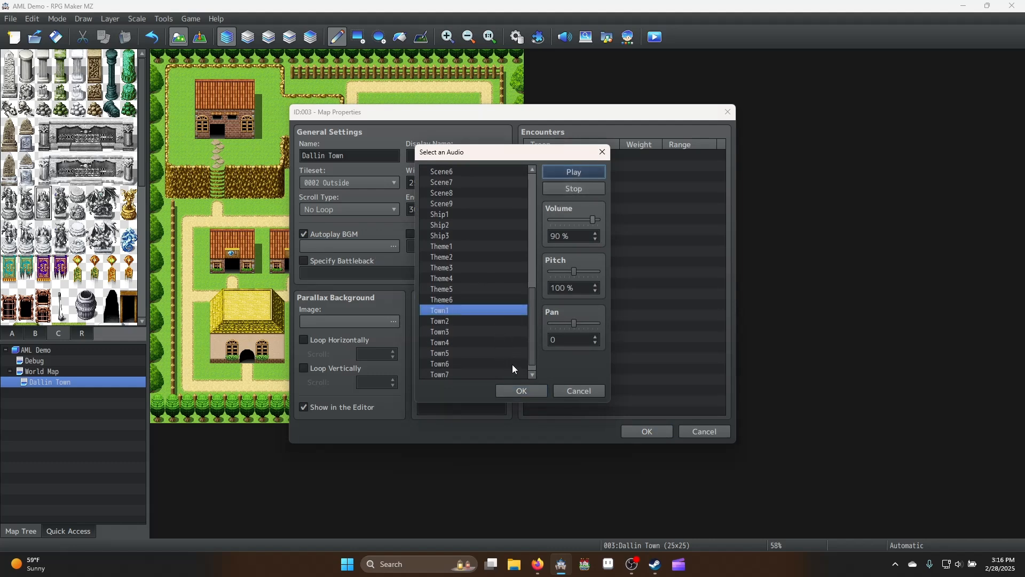
pyautogui.click(518, 392)
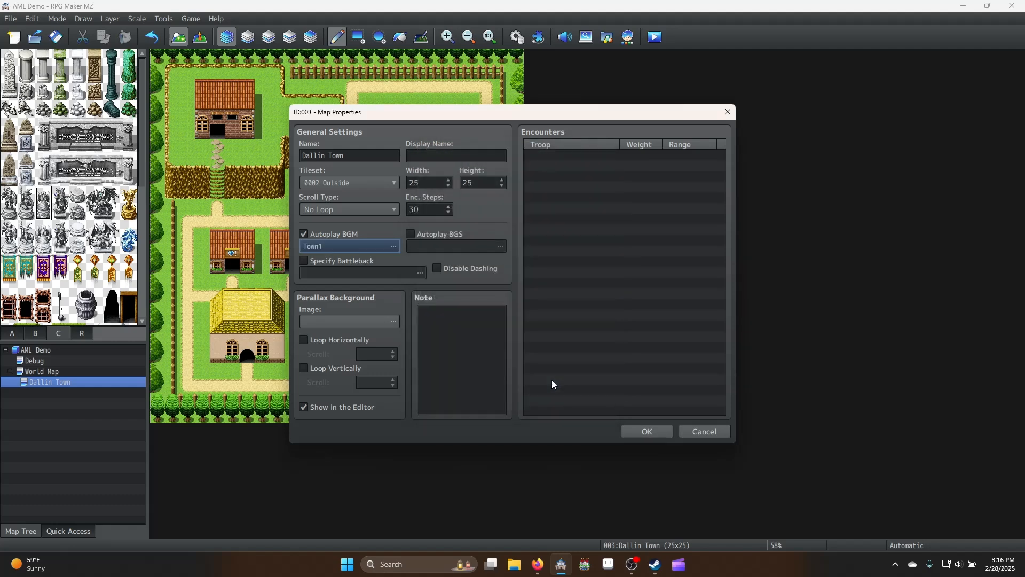
# Enable Autoplay BGS for Dallin Town and preview the People1 background sound
pyautogui.click(419, 233)
pyautogui.click(438, 246)
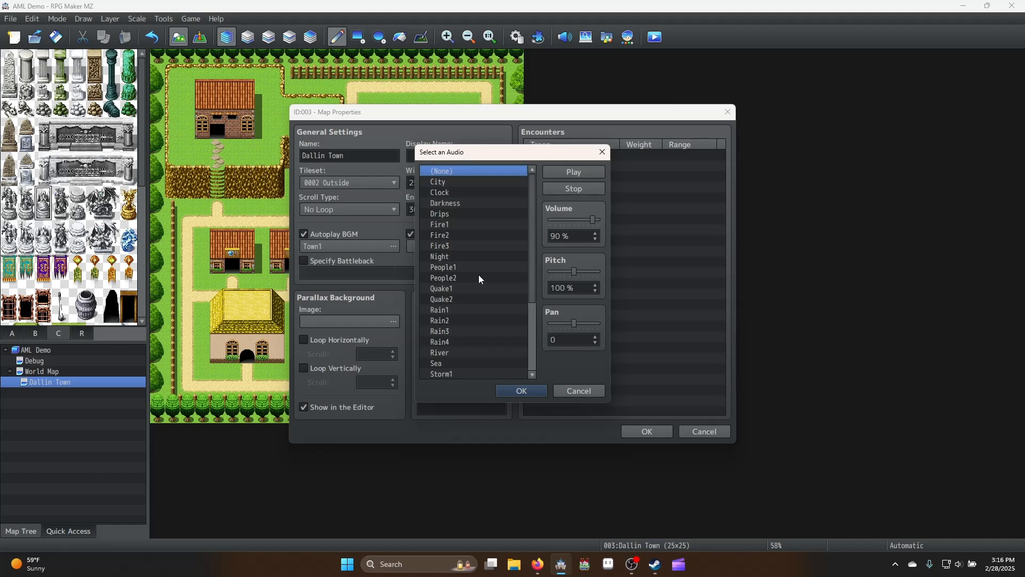
pyautogui.click(451, 183)
pyautogui.scroll(-2, 473, 238)
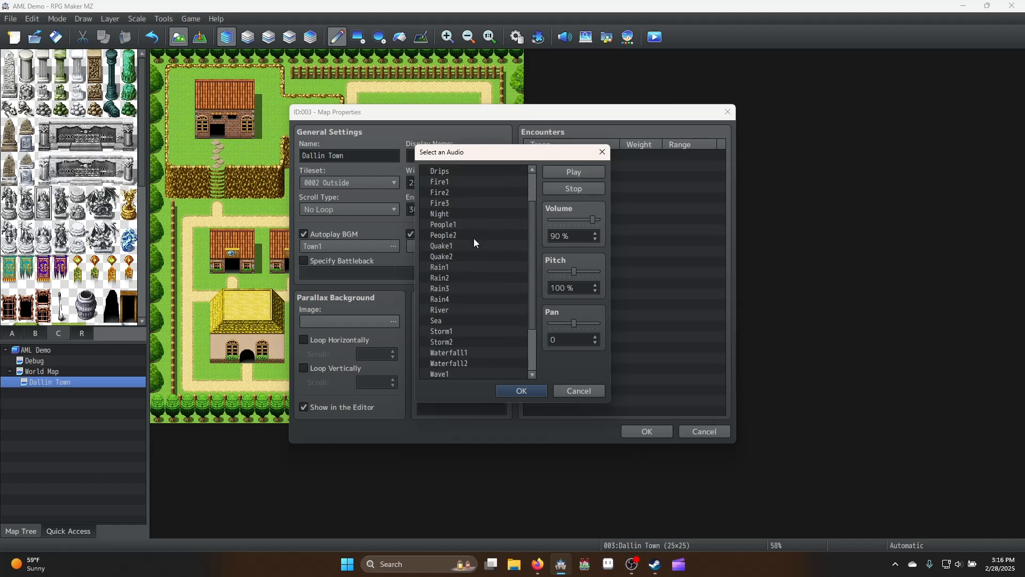
pyautogui.click(466, 213)
pyautogui.click(568, 176)
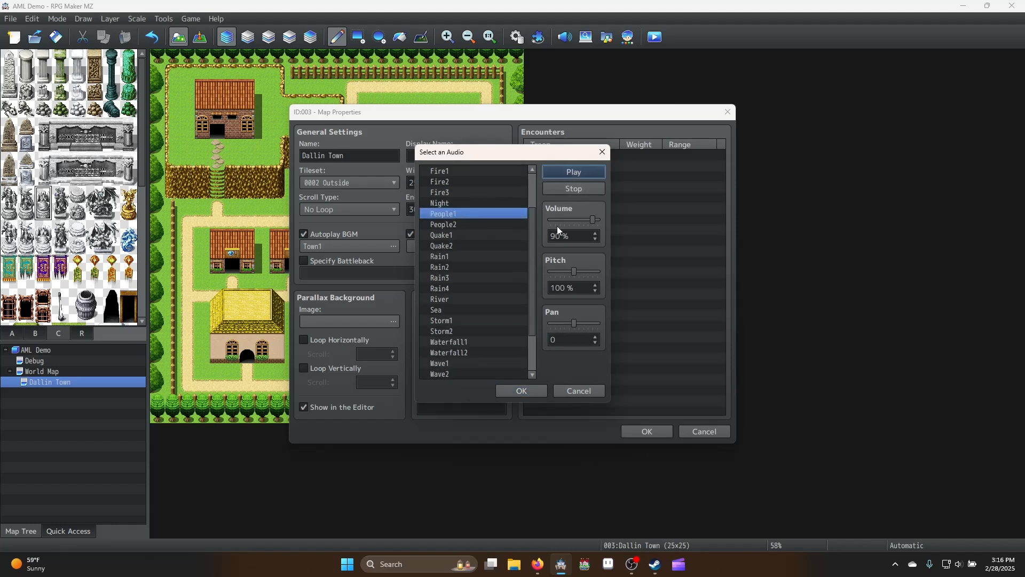
# Preview the City background sound, discard the sound selection, and apply Dallin Town's map properties
pyautogui.scroll(2, 469, 207)
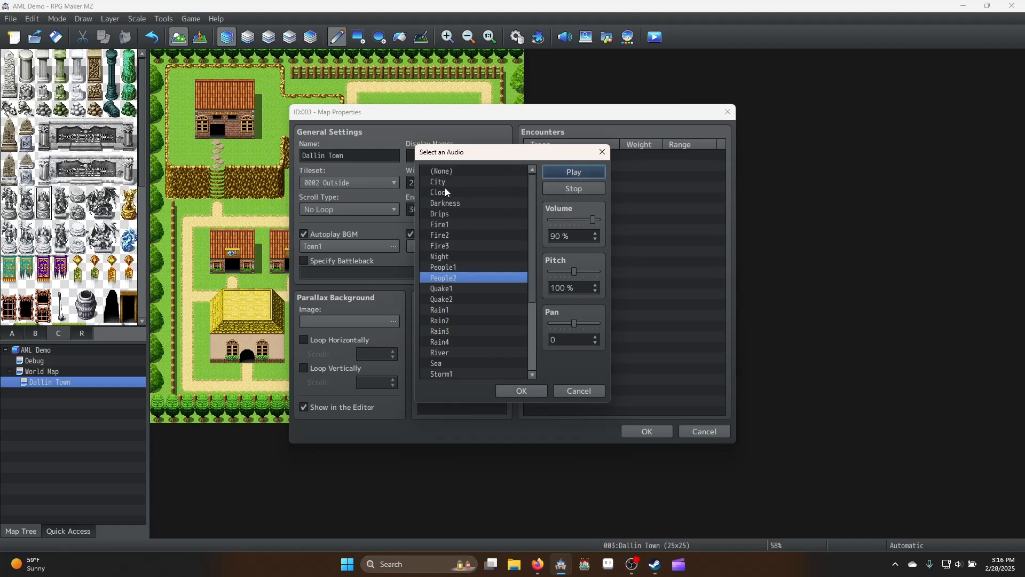
pyautogui.click(445, 183)
pyautogui.click(549, 172)
pyautogui.scroll(-4, 476, 261)
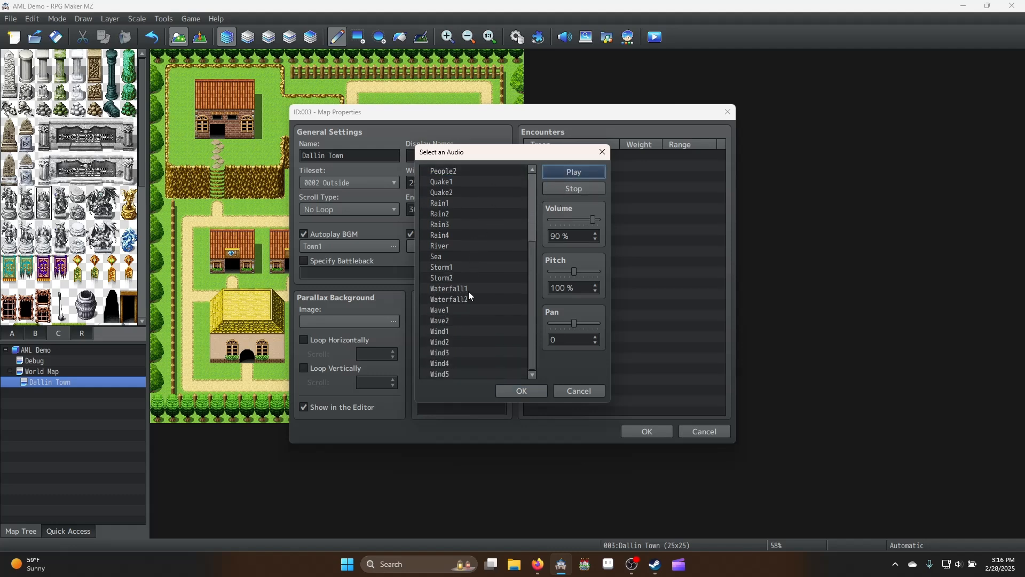
pyautogui.scroll(4, 470, 291)
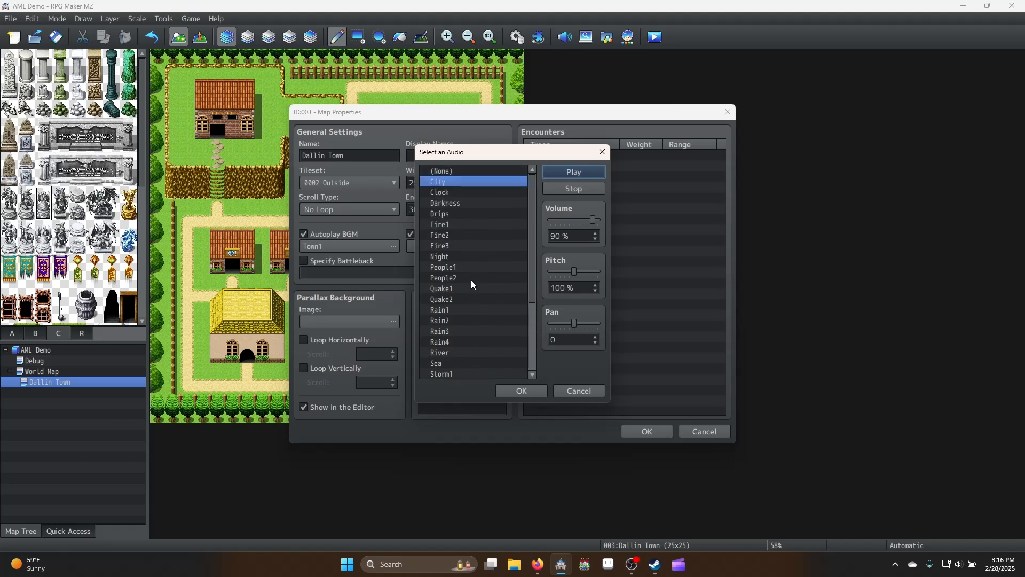
pyautogui.scroll(-3, 473, 282)
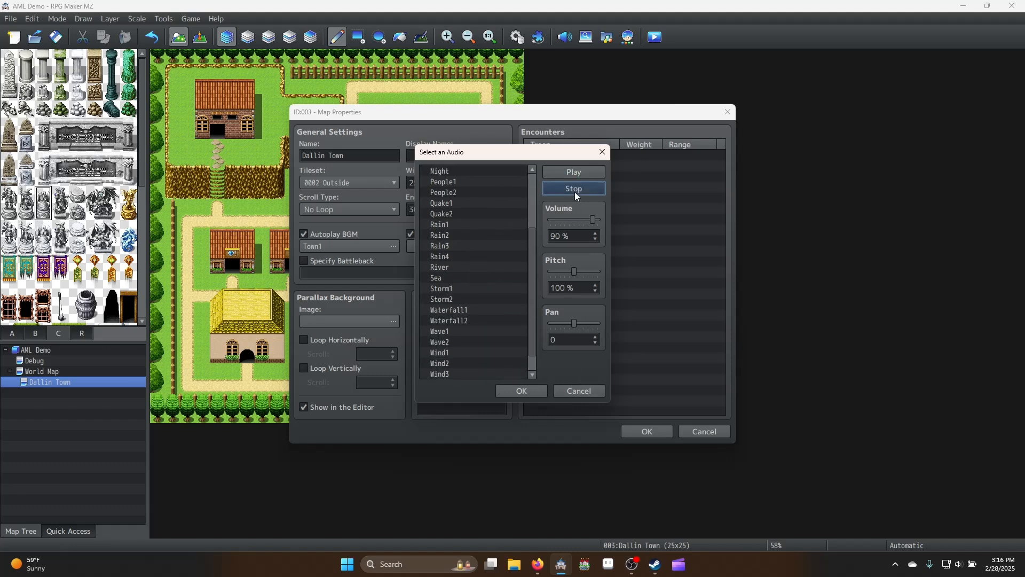
pyautogui.click(578, 392)
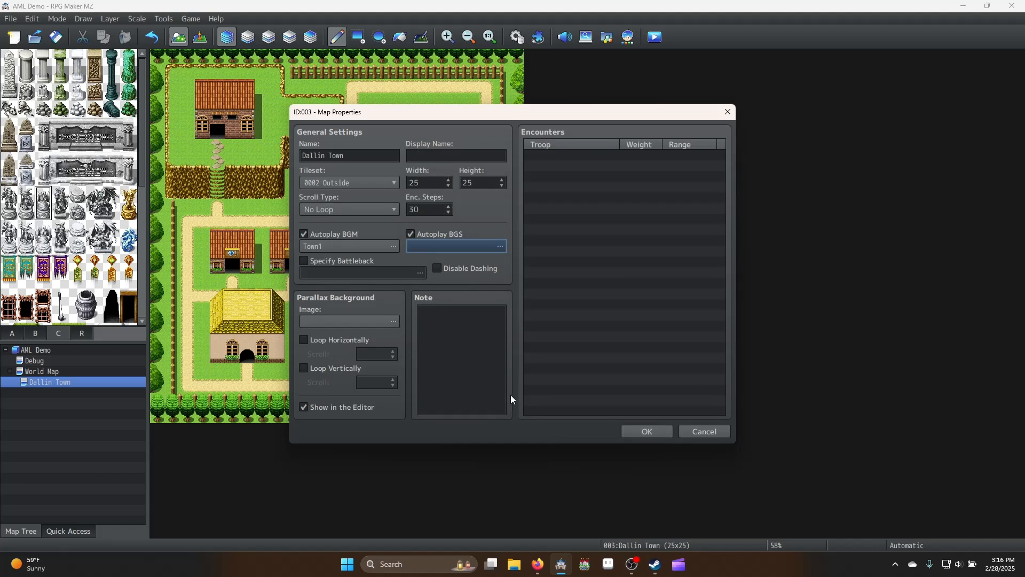
pyautogui.click(646, 432)
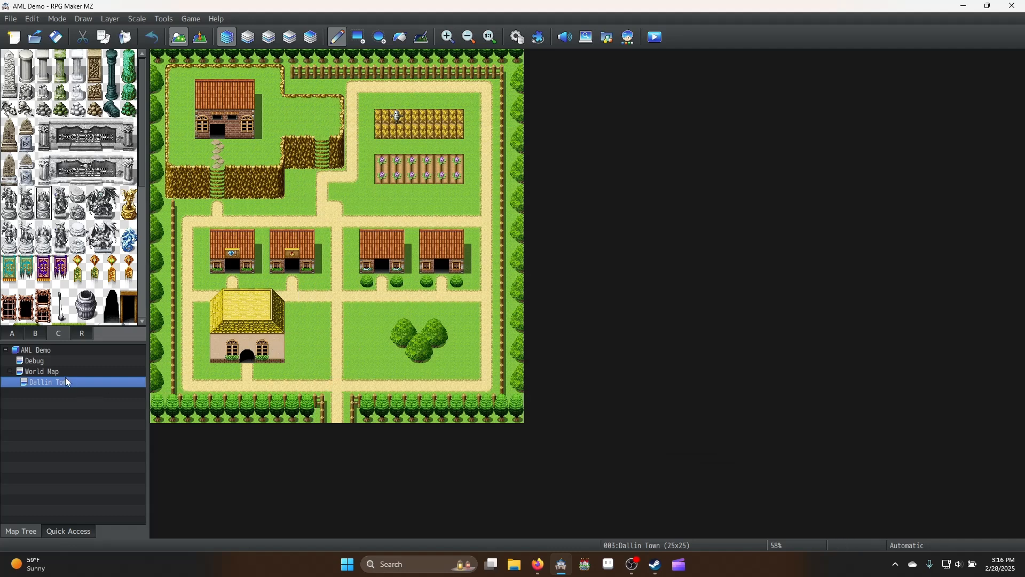
# Start a quick Transfer event on the World Map's town tile at 23,21, targeting Dallin Town's south entrance at (12,23)
pyautogui.click(41, 371)
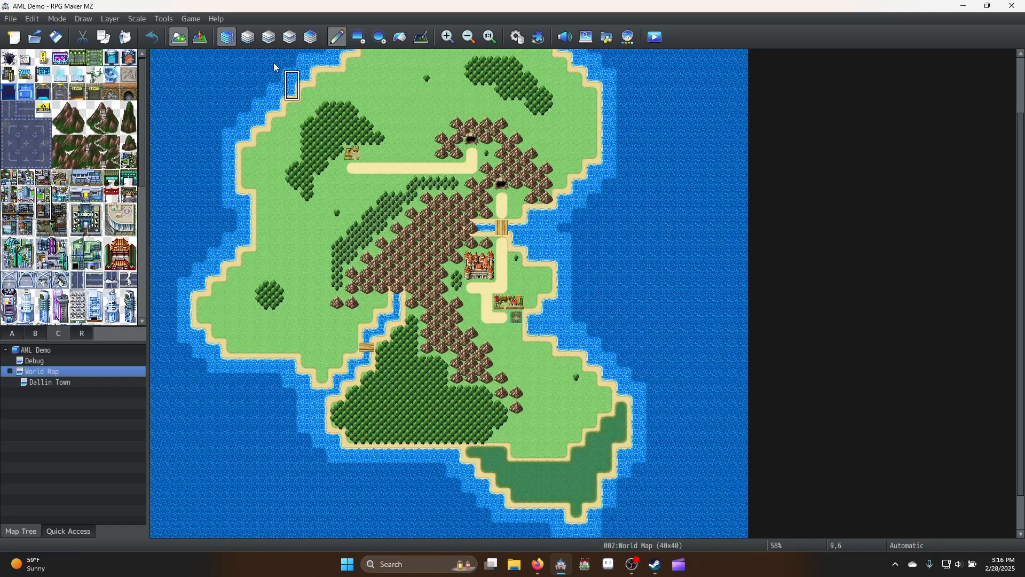
pyautogui.click(200, 37)
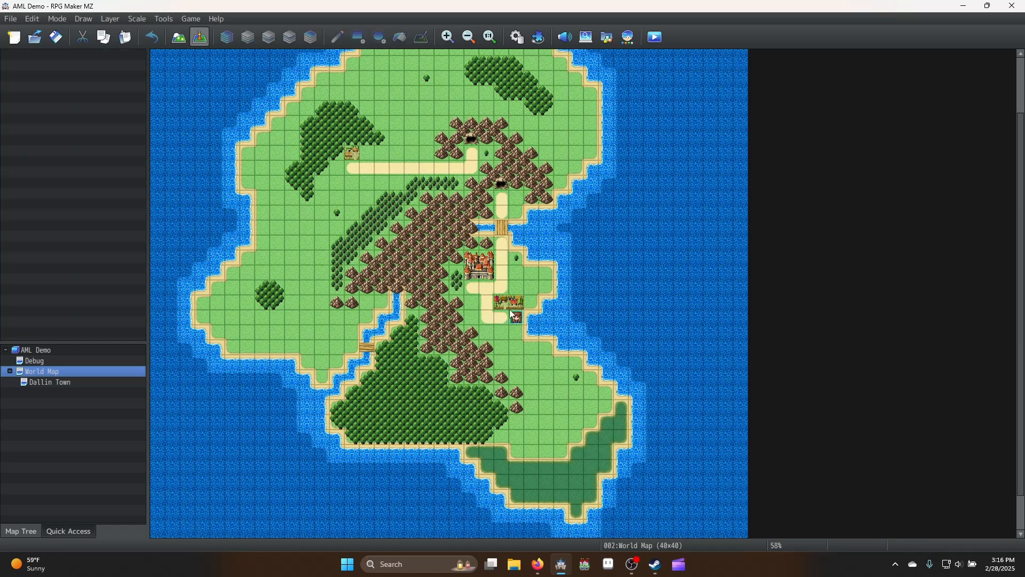
pyautogui.rightClick(504, 304)
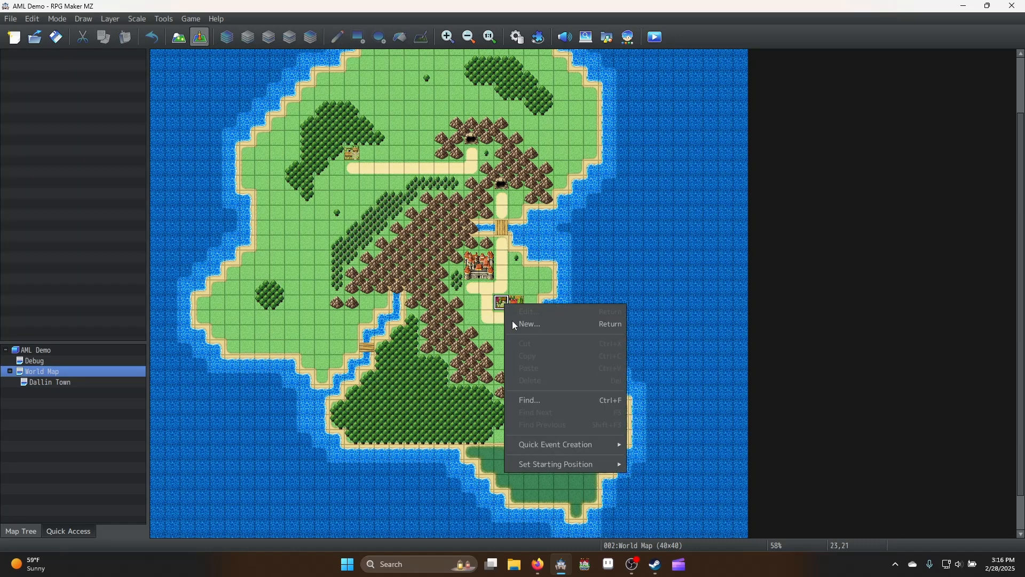
pyautogui.moveTo(591, 445)
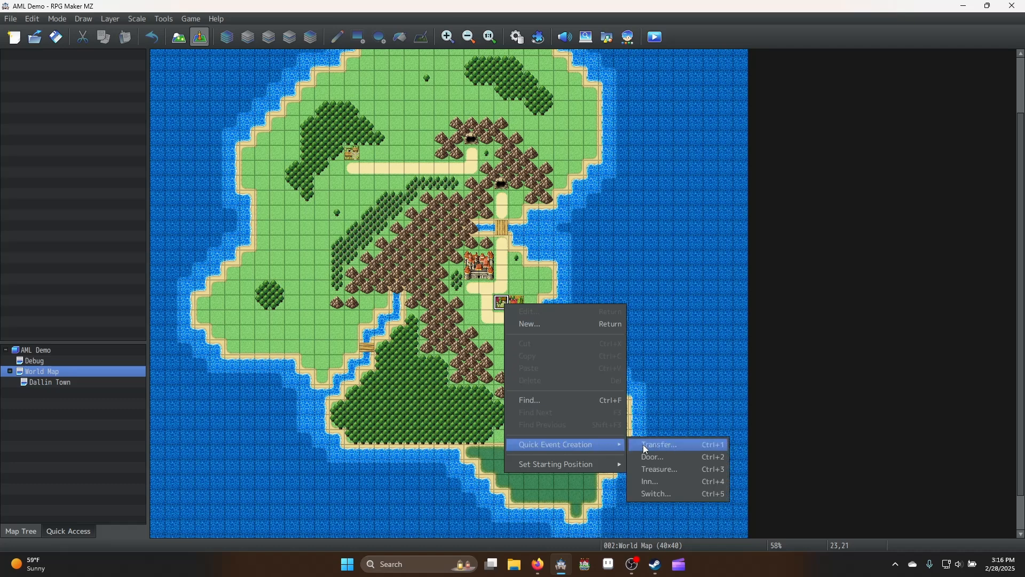
pyautogui.click(658, 446)
pyautogui.click(458, 278)
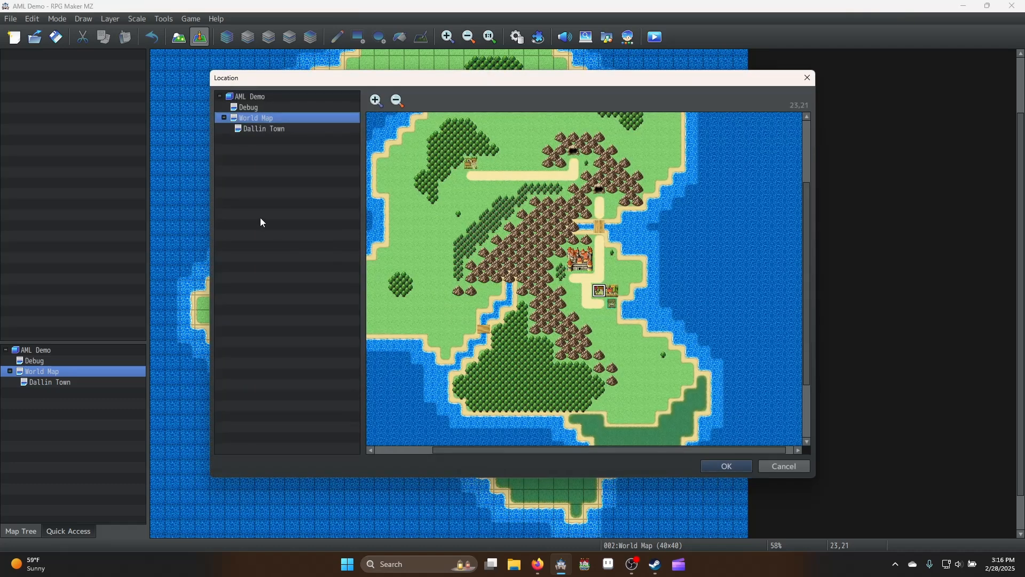
pyautogui.click(267, 130)
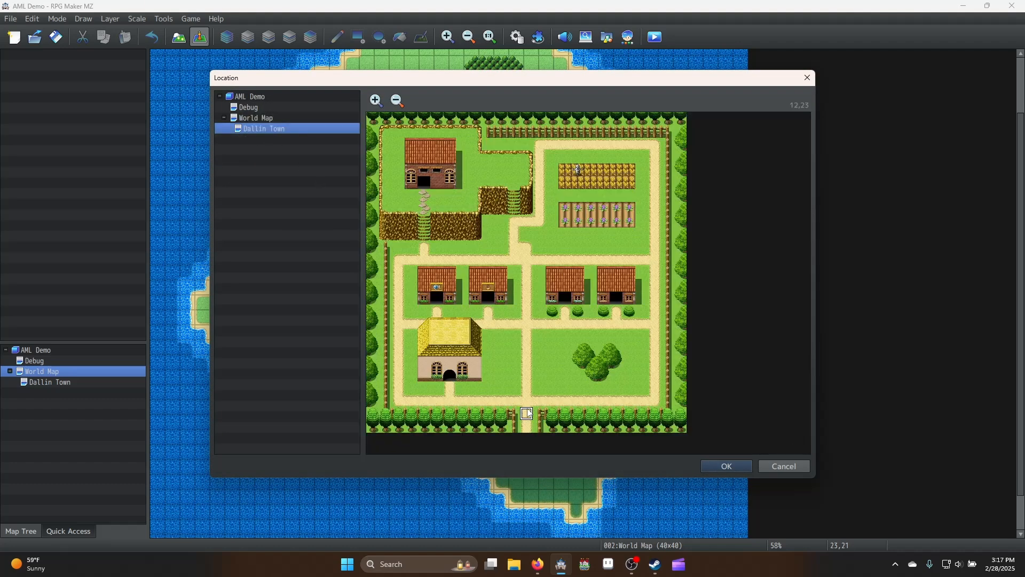
pyautogui.doubleClick(526, 414)
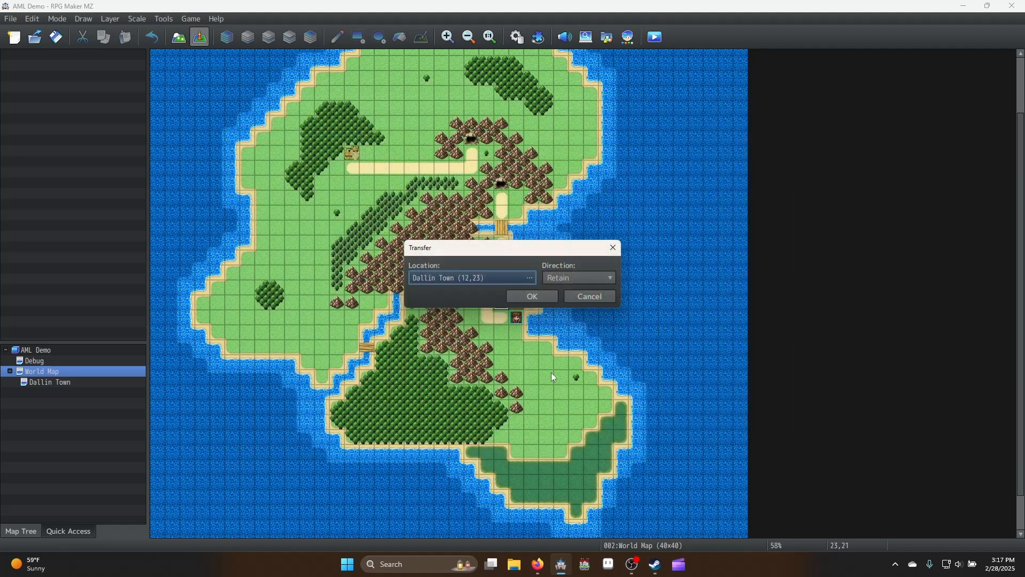
# Set the transfer's arrival direction, create the event, and duplicate it onto the adjacent town tile at 24,21
pyautogui.click(569, 278)
pyautogui.click(561, 340)
pyautogui.press('Return')
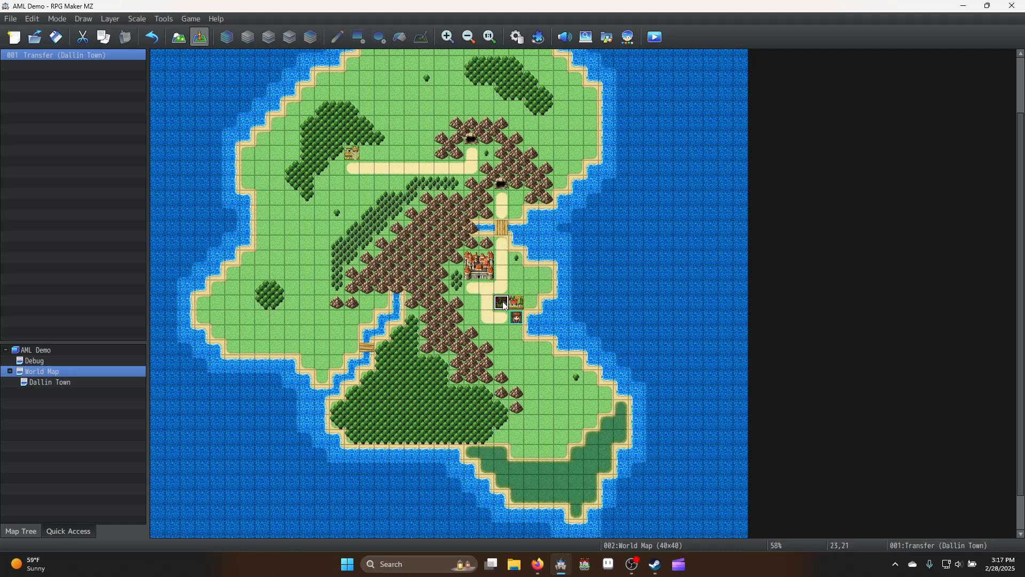
pyautogui.click(526, 309)
pyautogui.hotkey('ctrl', 'v')
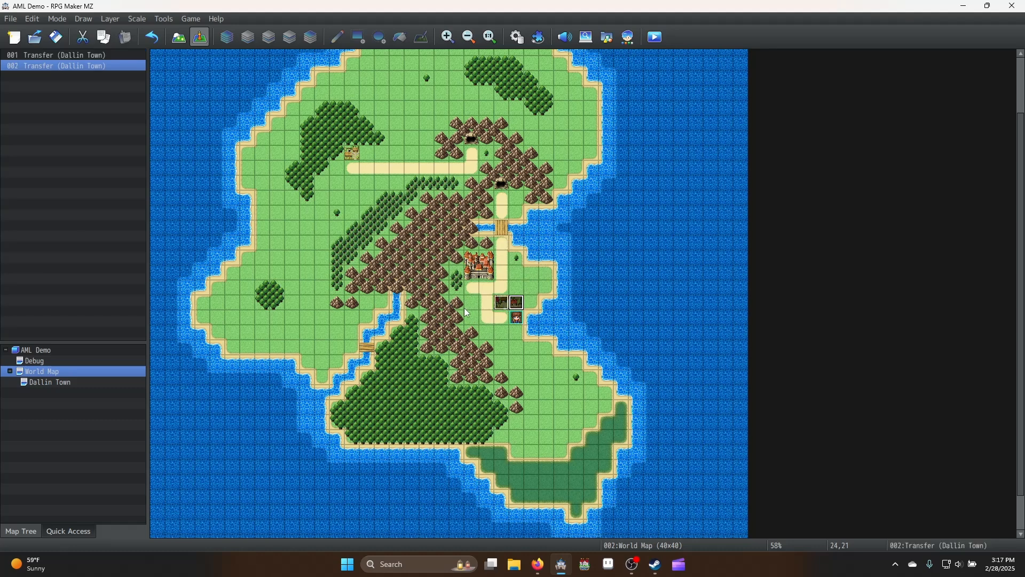
# In Dallin Town, create a quick Transfer event on the south exit tile 12,24, leading to World Map (23,22) with direction Down
pyautogui.click(49, 383)
pyautogui.click(336, 415)
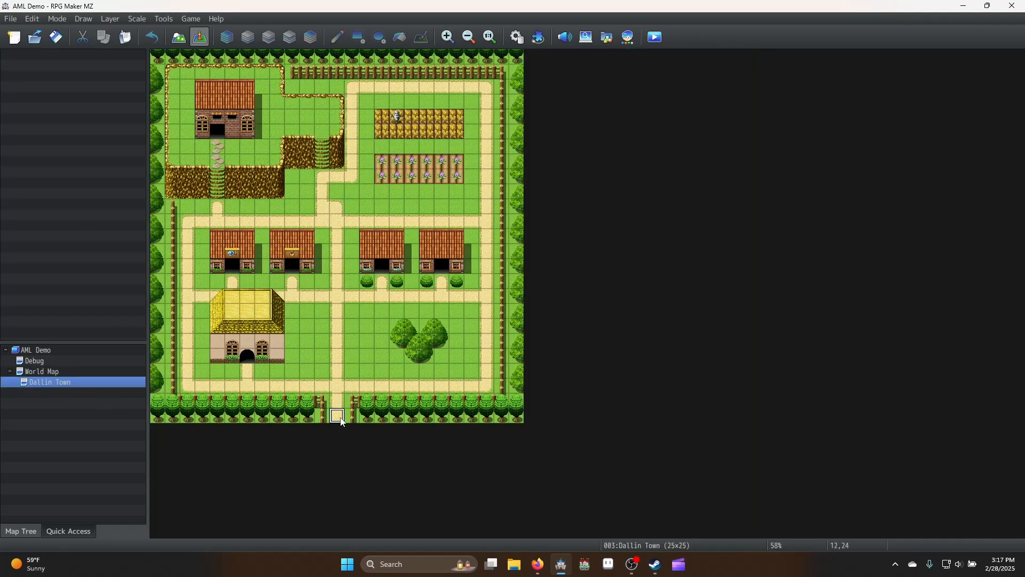
pyautogui.rightClick(339, 413)
pyautogui.moveTo(430, 549)
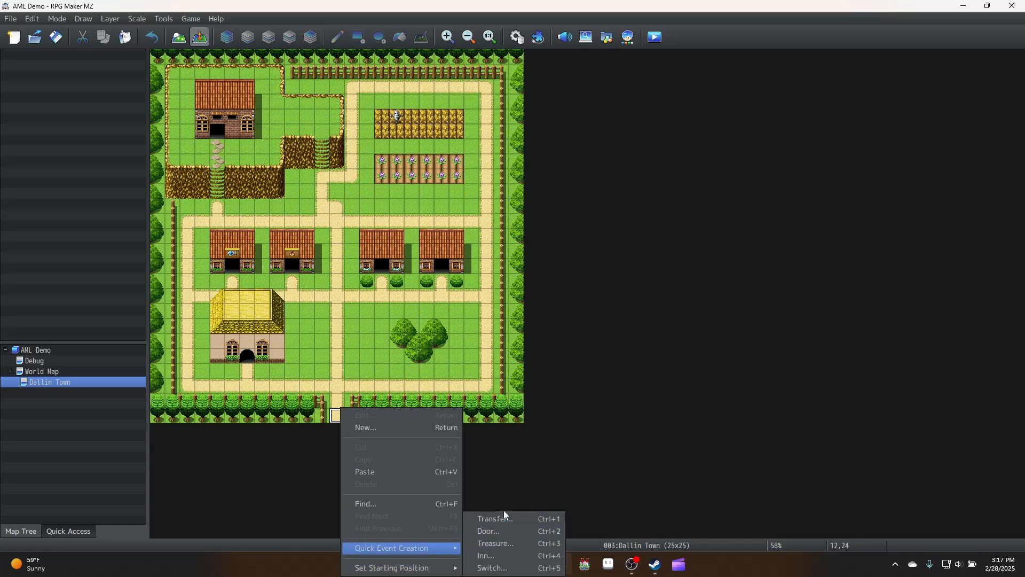
pyautogui.click(504, 515)
pyautogui.click(454, 280)
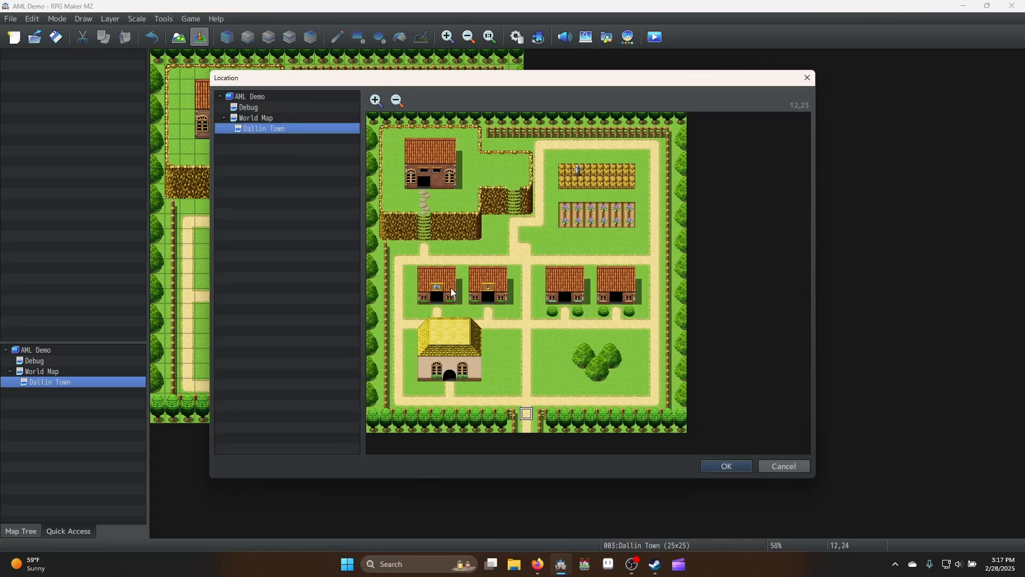
pyautogui.press('Up')
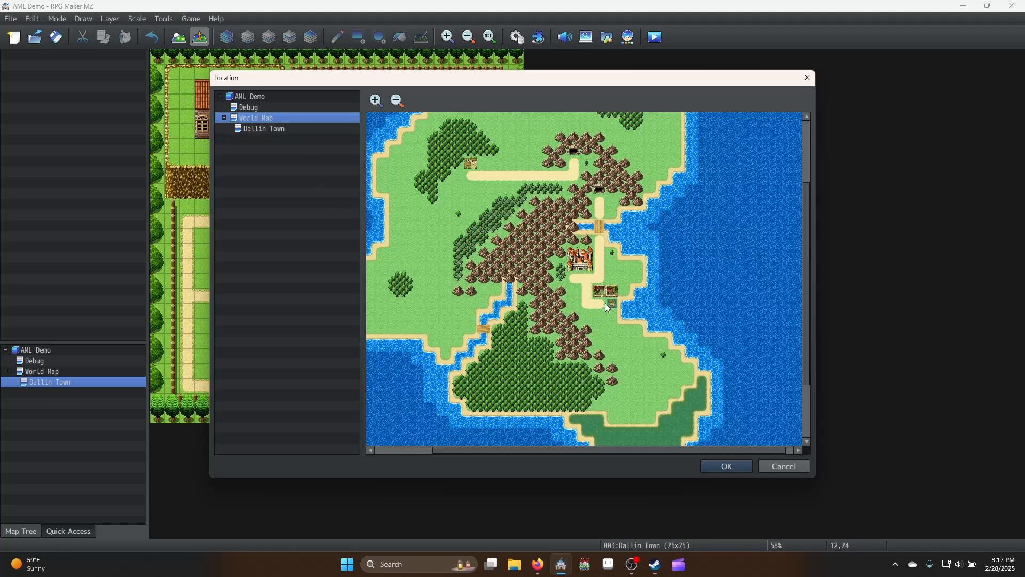
pyautogui.doubleClick(607, 308)
pyautogui.click(579, 276)
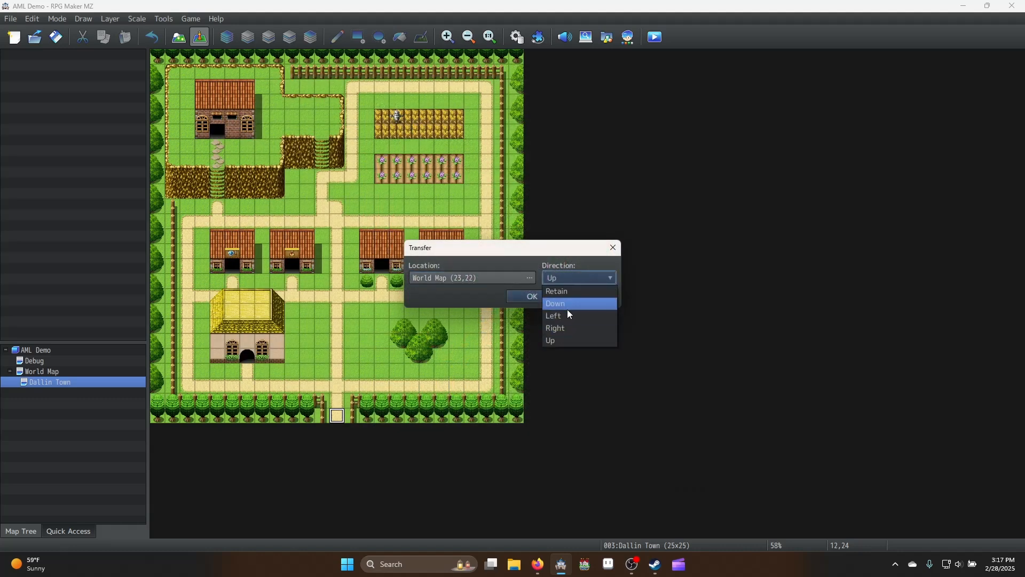
pyautogui.click(569, 306)
pyautogui.click(530, 297)
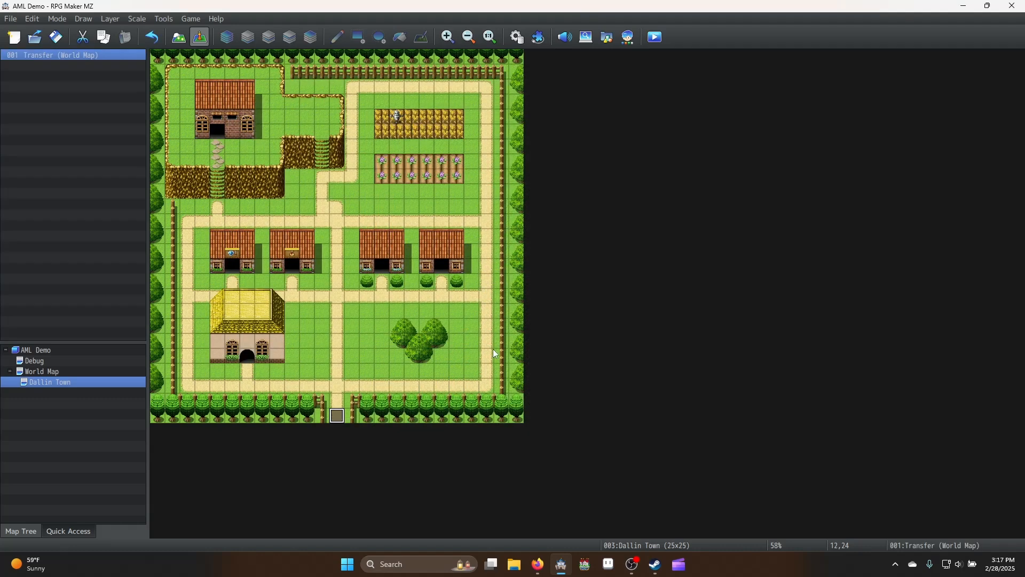
# Start a playtest, enter Dallin Town from the World Map, and walk north to the cliff stairs
pyautogui.click(655, 37)
pyautogui.click(502, 295)
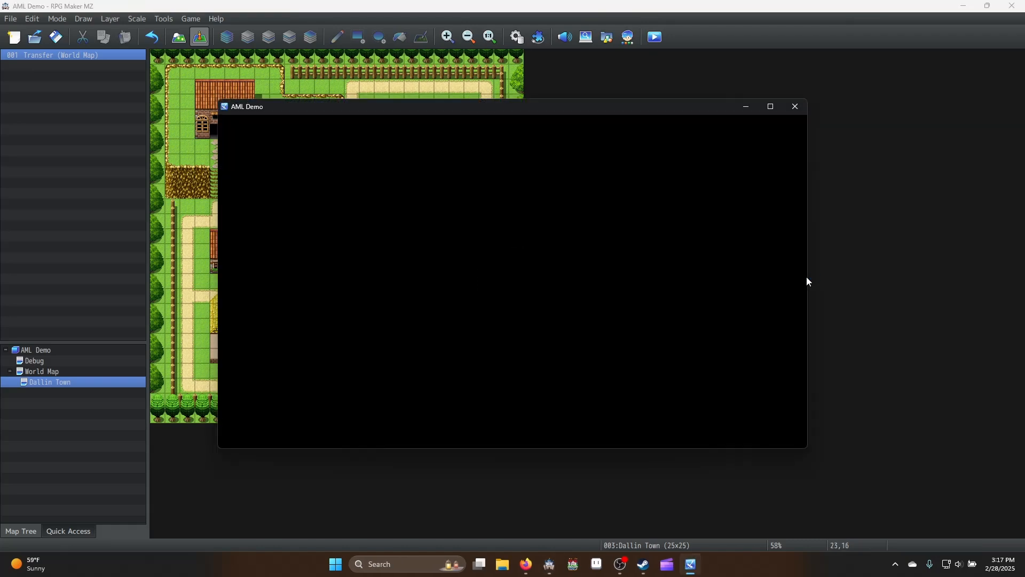
pyautogui.press('Up')
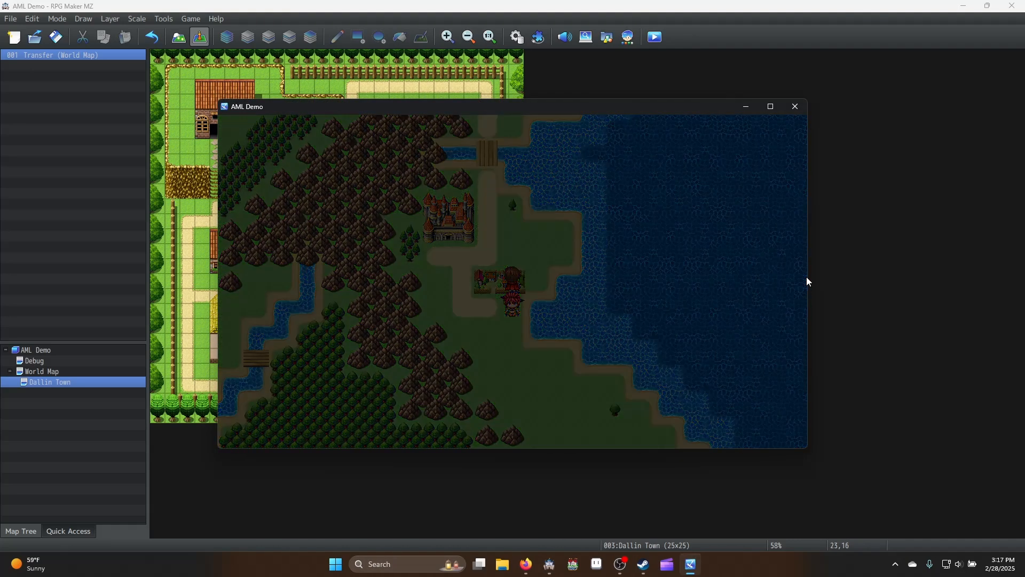
pyautogui.press('Up')
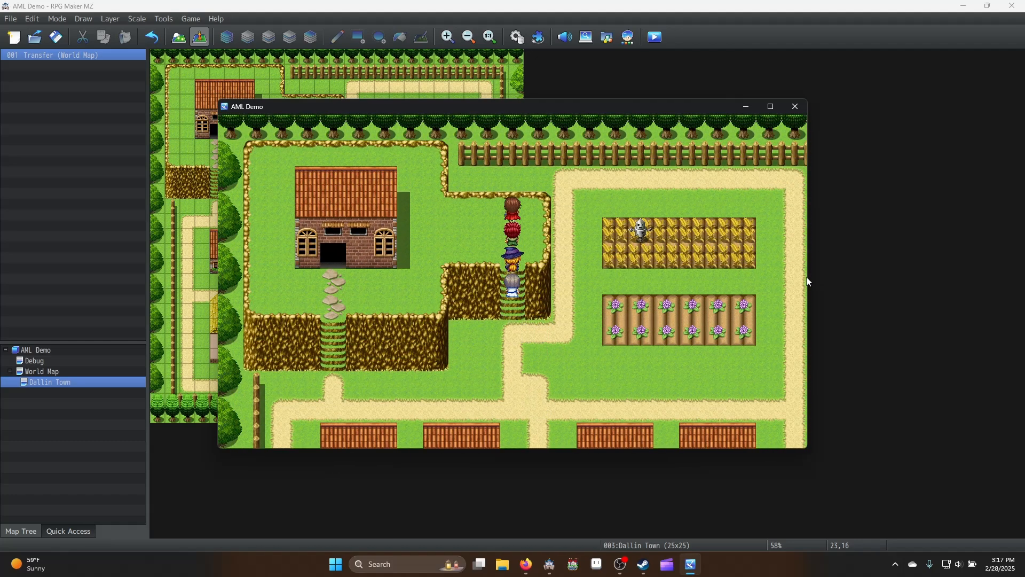
# Walk the party back down through Dallin Town and leave by the south exit to test the return transfer
pyautogui.press('Left')
pyautogui.press('Down')
pyautogui.press('Down')
pyautogui.press('Right')
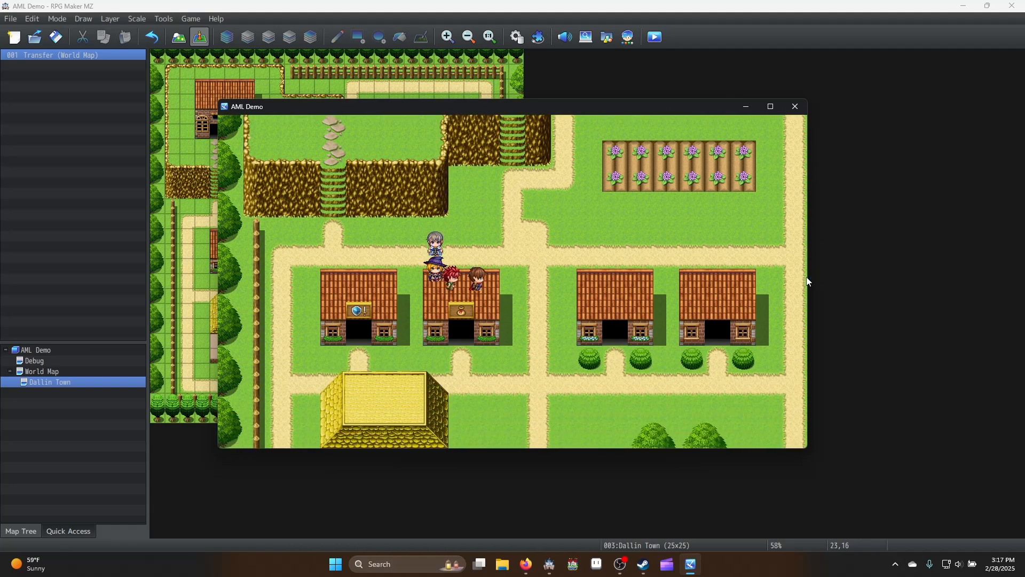
pyautogui.press('Down')
pyautogui.press('Down')
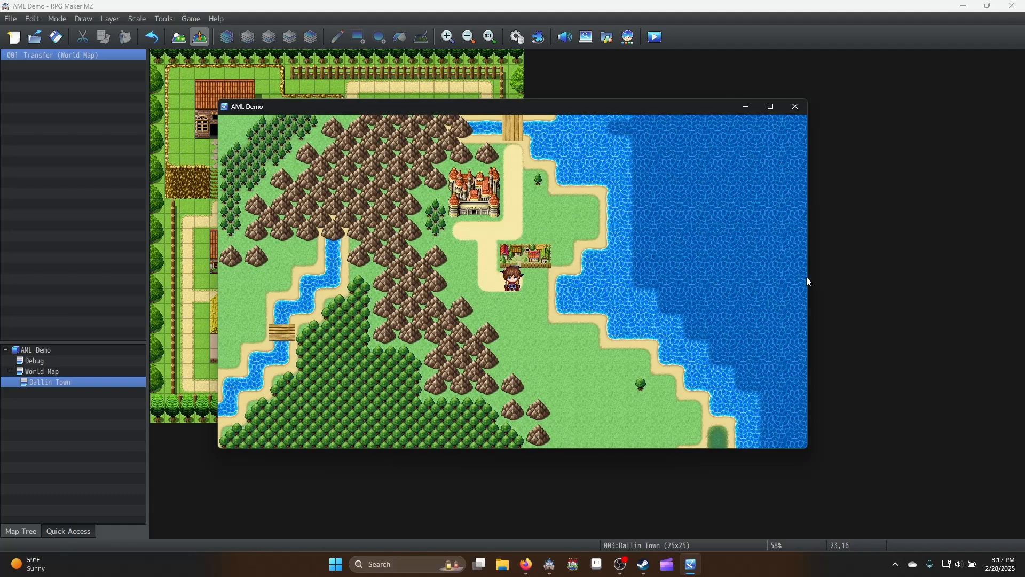
# Test entering and leaving Dallin Town once more, and close the playtest
pyautogui.press('Up')
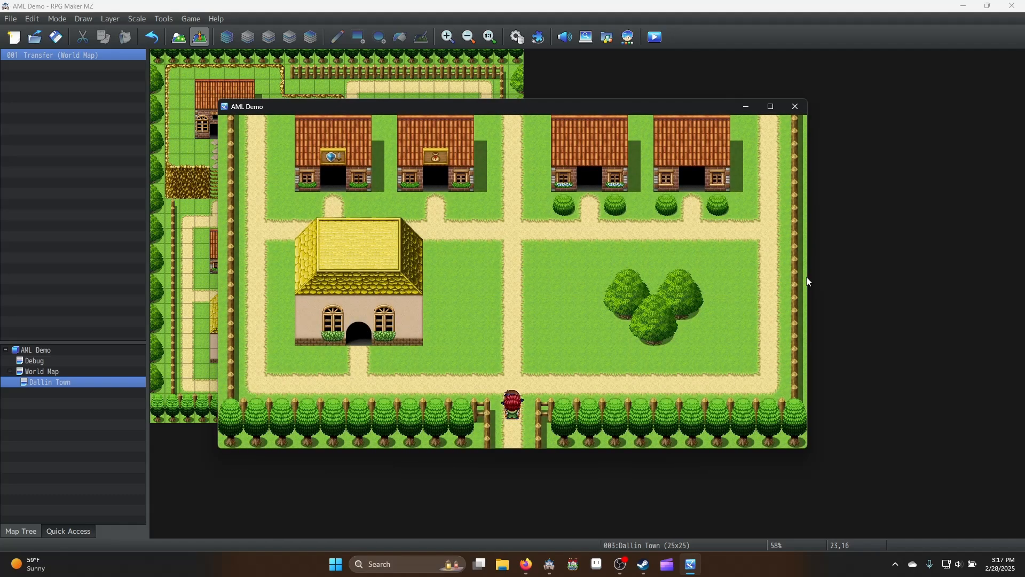
pyautogui.press('Down')
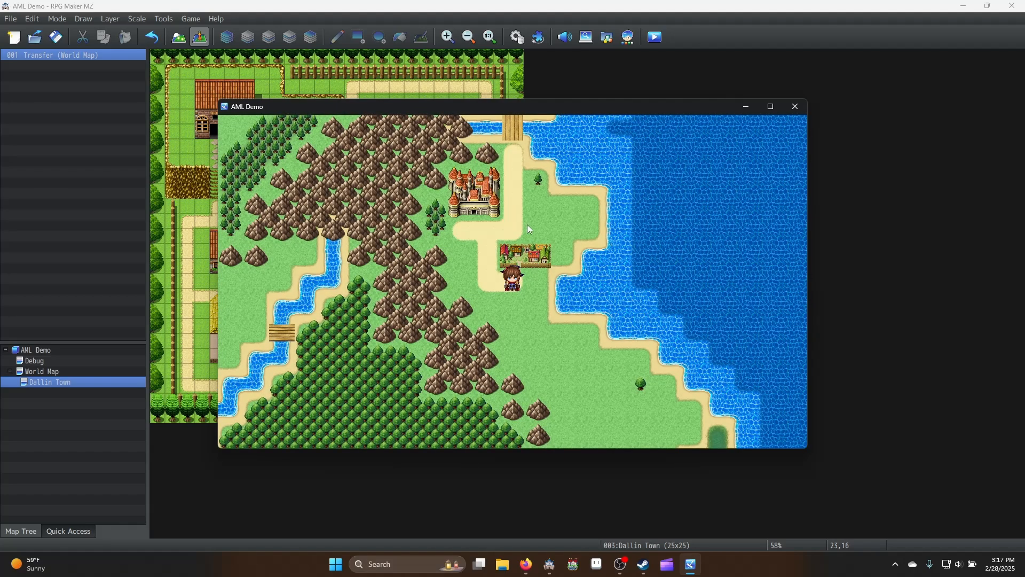
pyautogui.click(789, 114)
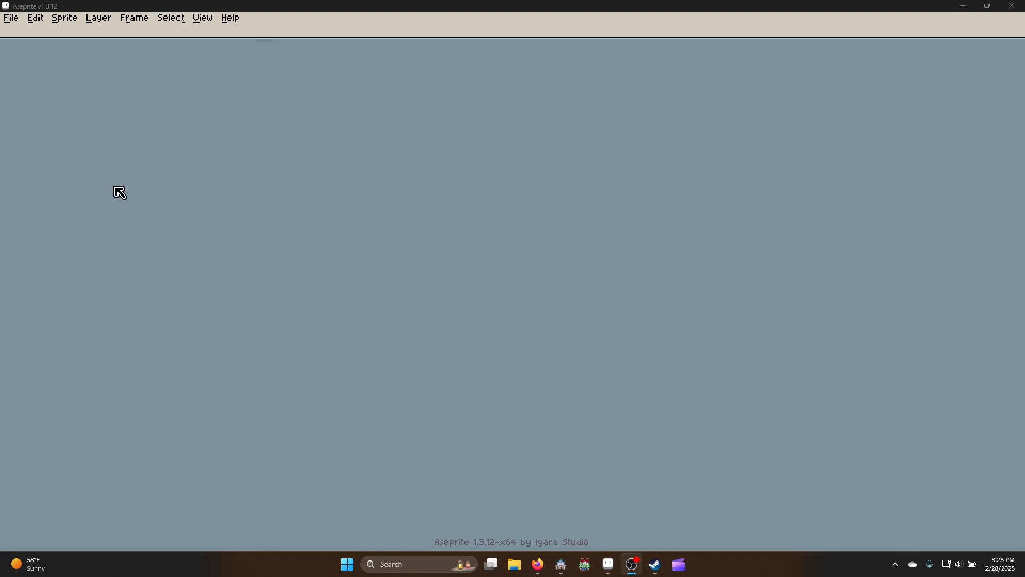
# Switch to Aseprite and create a new sprite 768 px wide and 768 px high
pyautogui.click(13, 19)
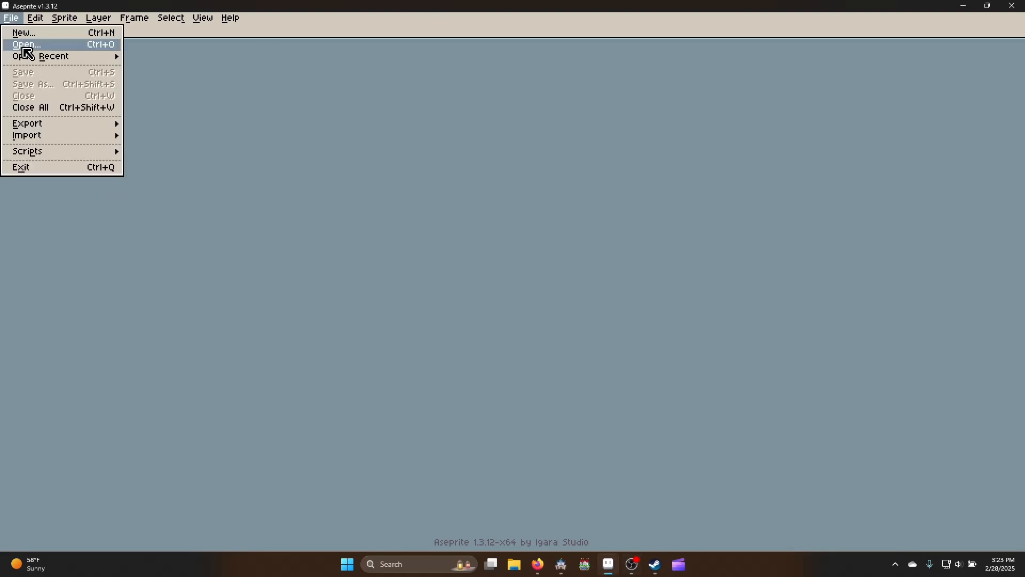
pyautogui.moveTo(38, 57)
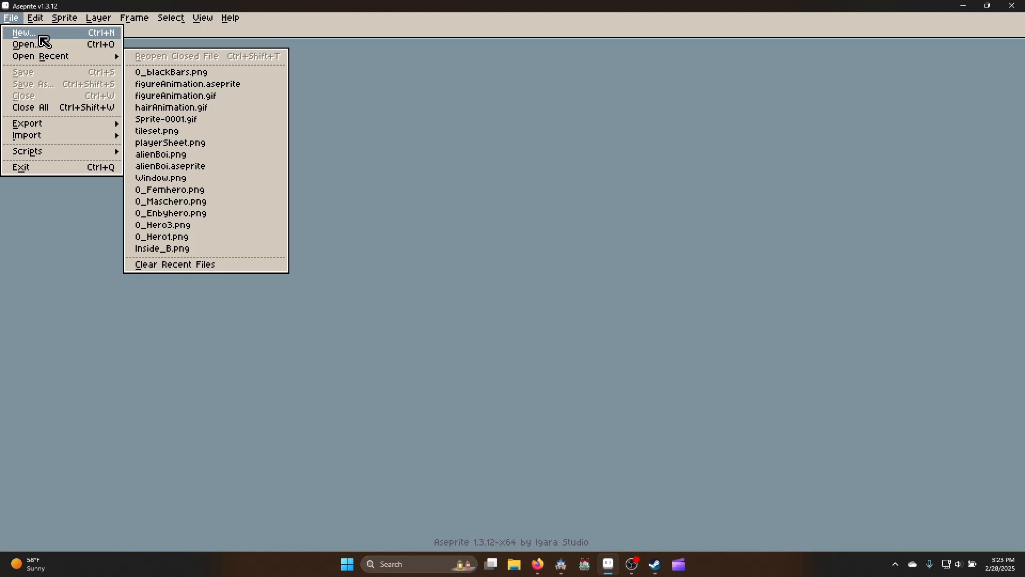
pyautogui.click(40, 38)
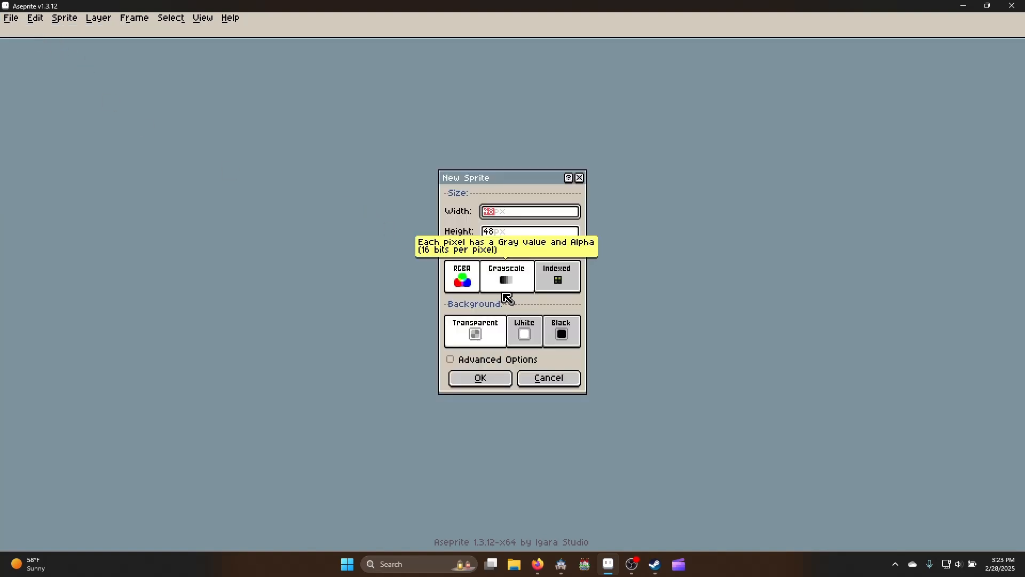
pyautogui.write('76')
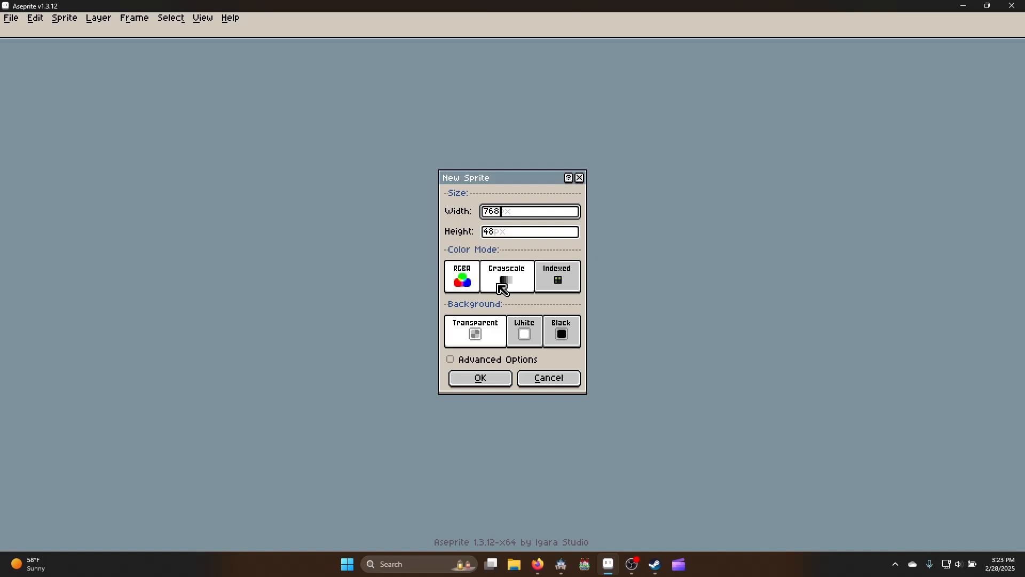
pyautogui.press('Tab')
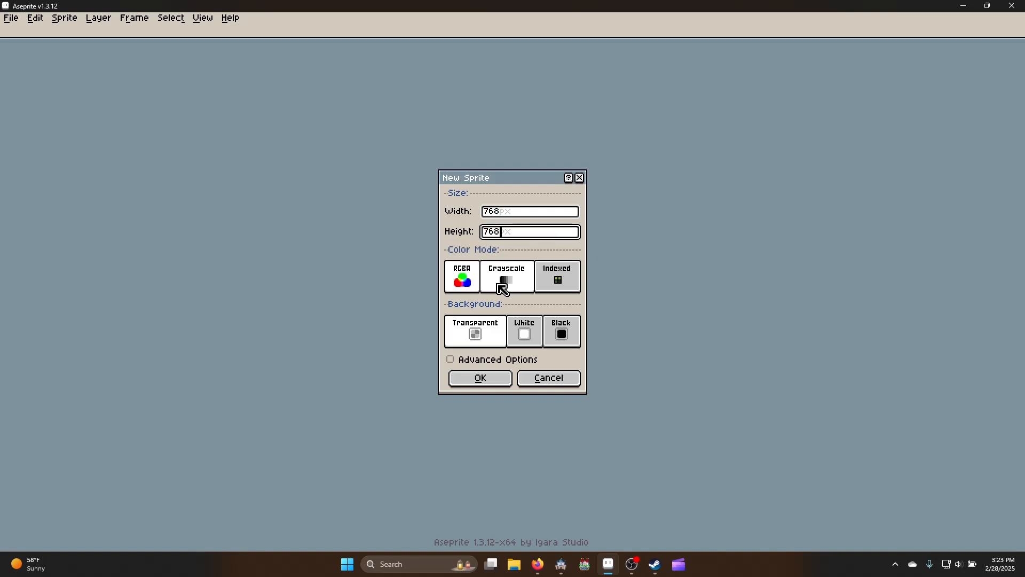
pyautogui.click(485, 378)
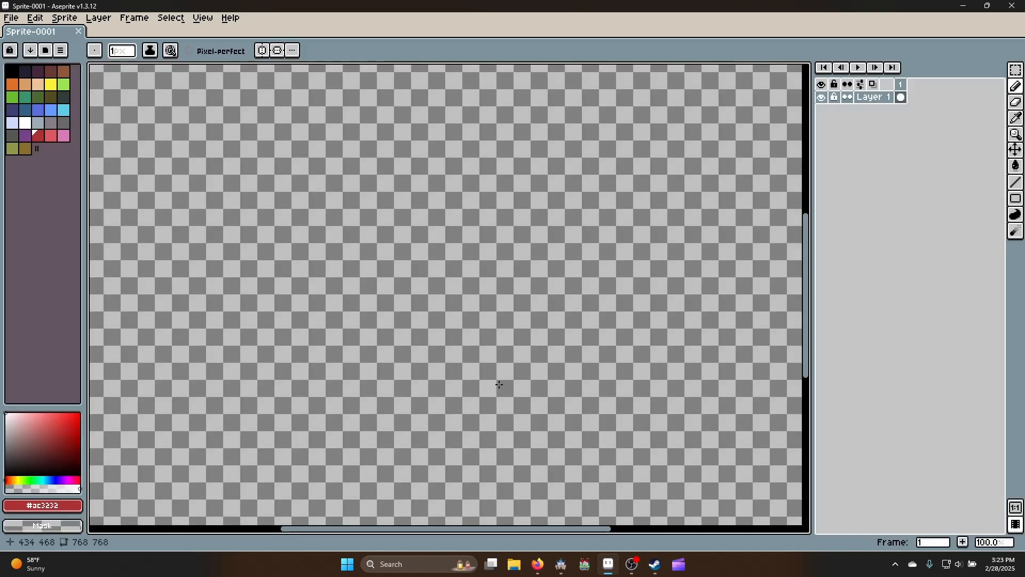
# Start opening an existing image and browse to the project's tileset folder, Documents\RMMZ\AMLDemo\img\tilesets
pyautogui.click(11, 17)
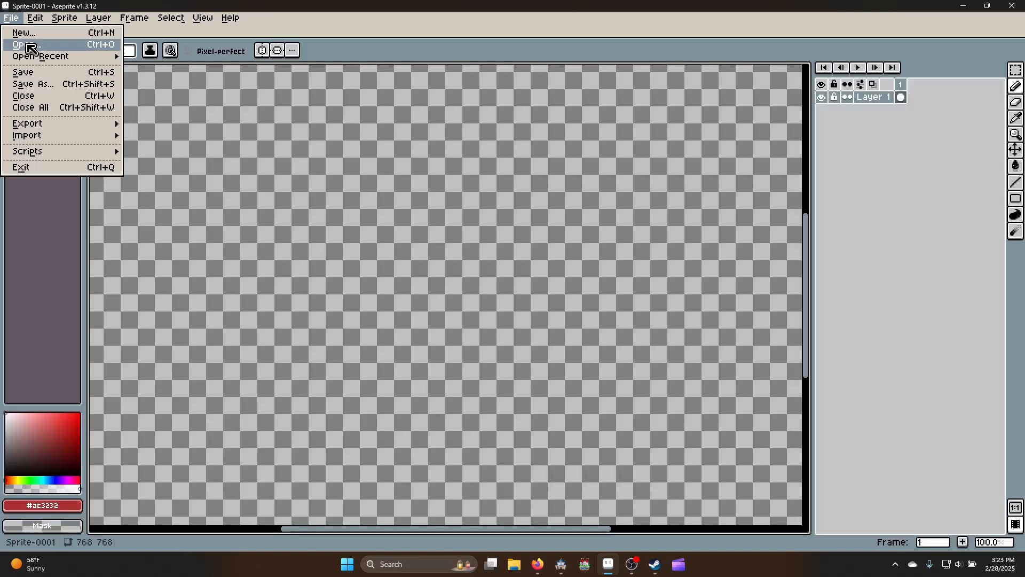
pyautogui.press('Return')
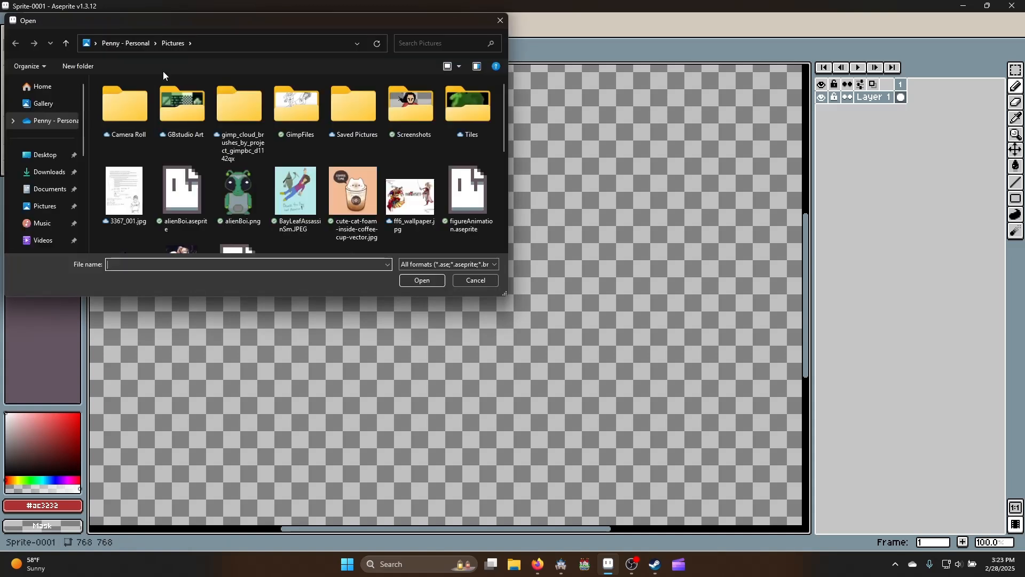
pyautogui.click(54, 189)
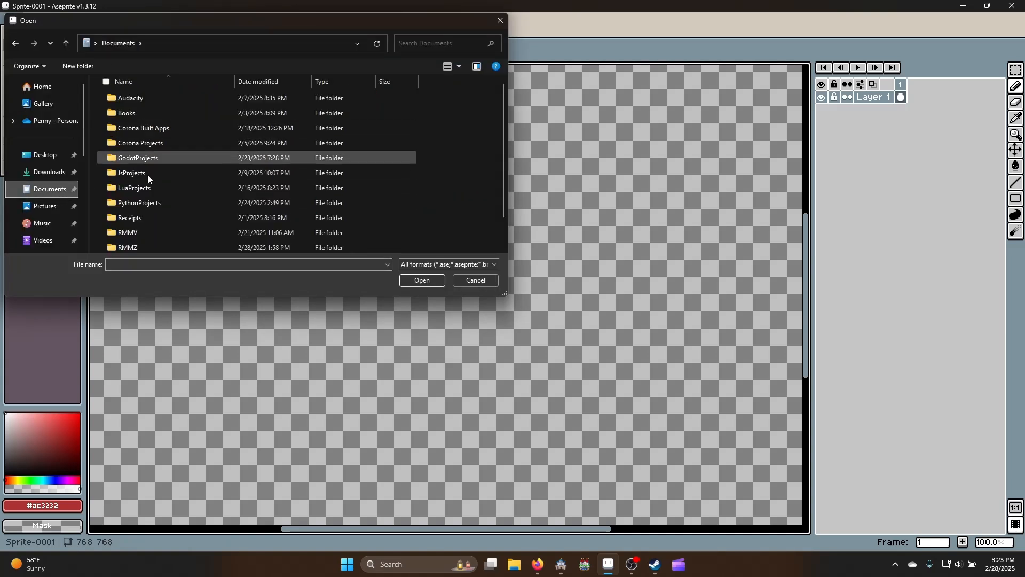
pyautogui.doubleClick(143, 217)
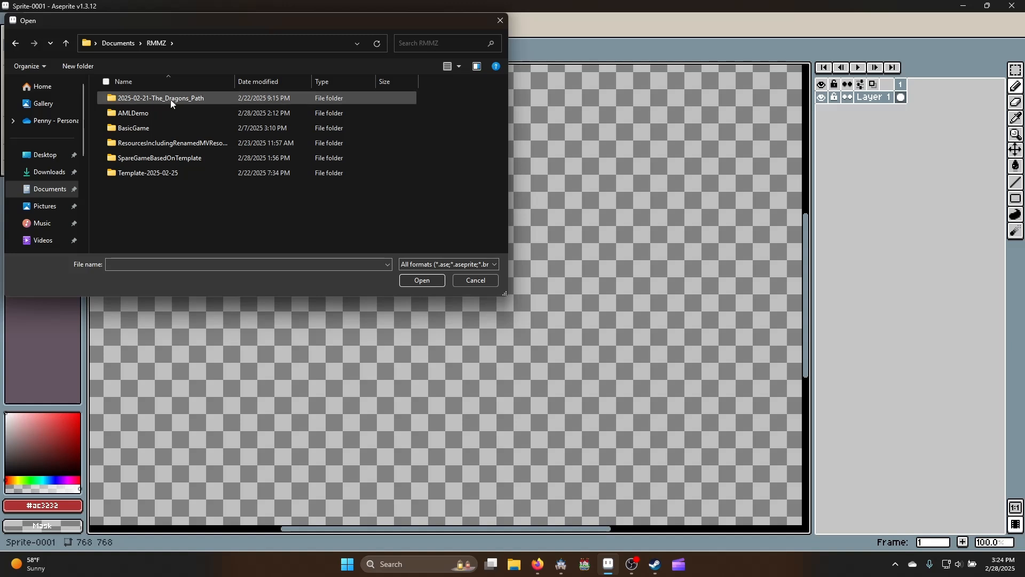
pyautogui.doubleClick(160, 115)
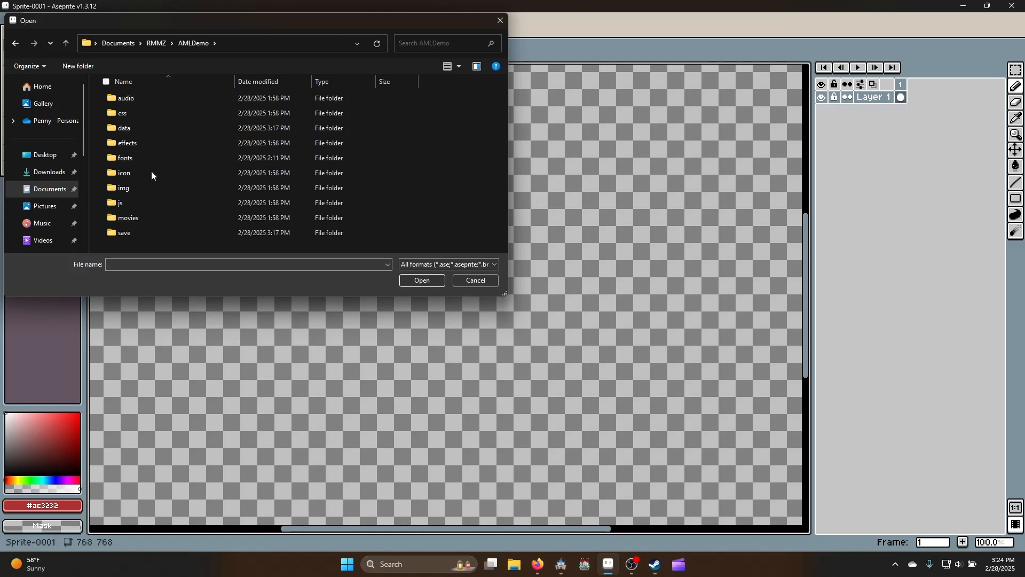
pyautogui.doubleClick(140, 189)
pyautogui.scroll(-1, 138, 209)
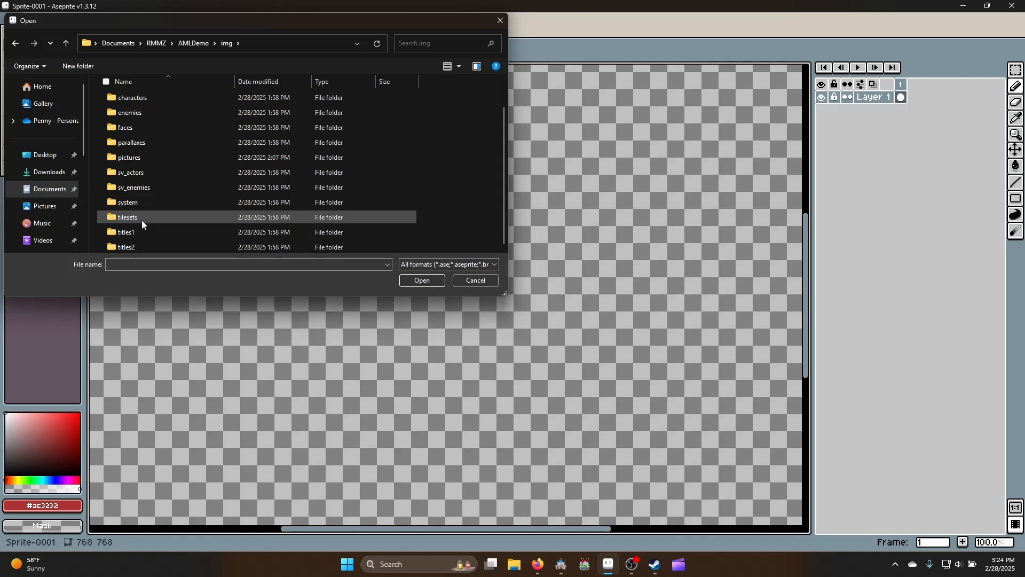
pyautogui.doubleClick(149, 220)
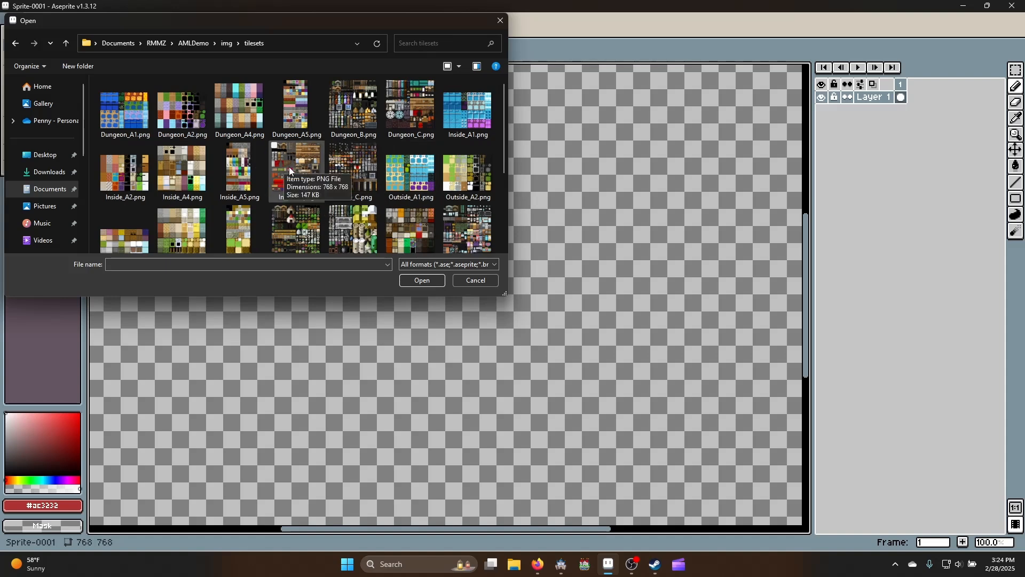
# Open World_B.png from the tilesets folder alongside the blank sprite and look over its upper tiles
pyautogui.scroll(-1, 252, 170)
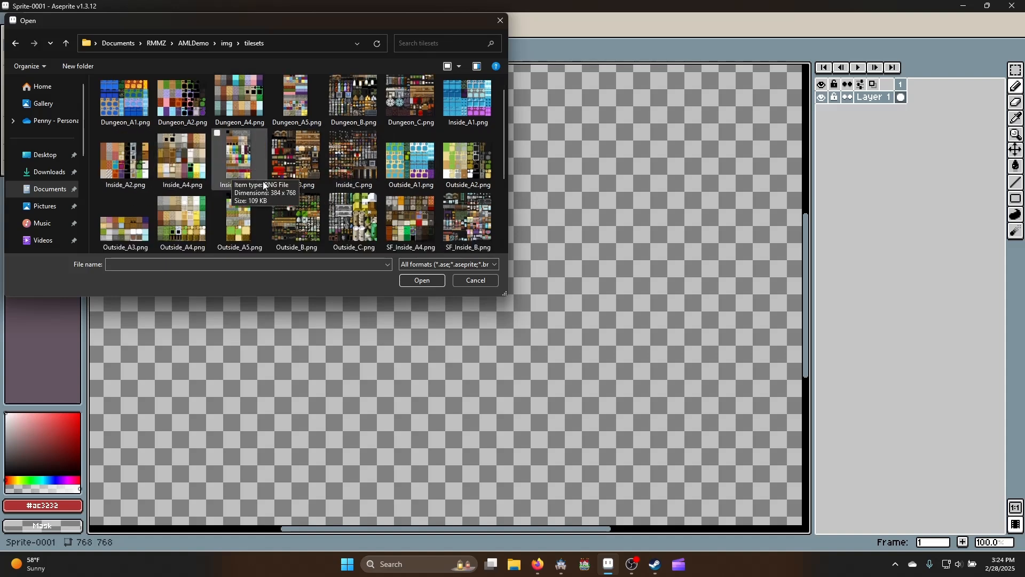
pyautogui.scroll(-2, 249, 209)
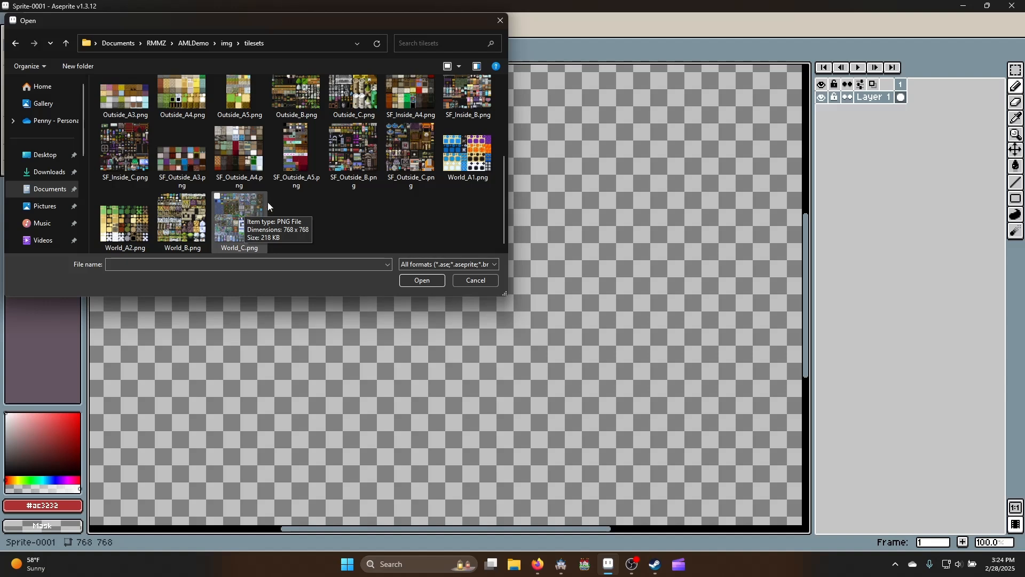
pyautogui.click(187, 224)
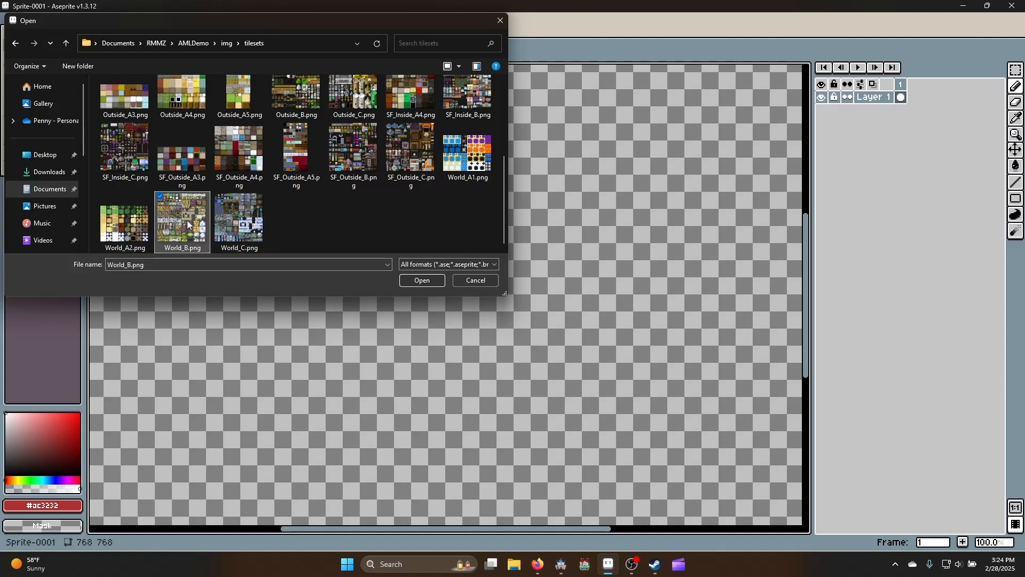
pyautogui.doubleClick(188, 209)
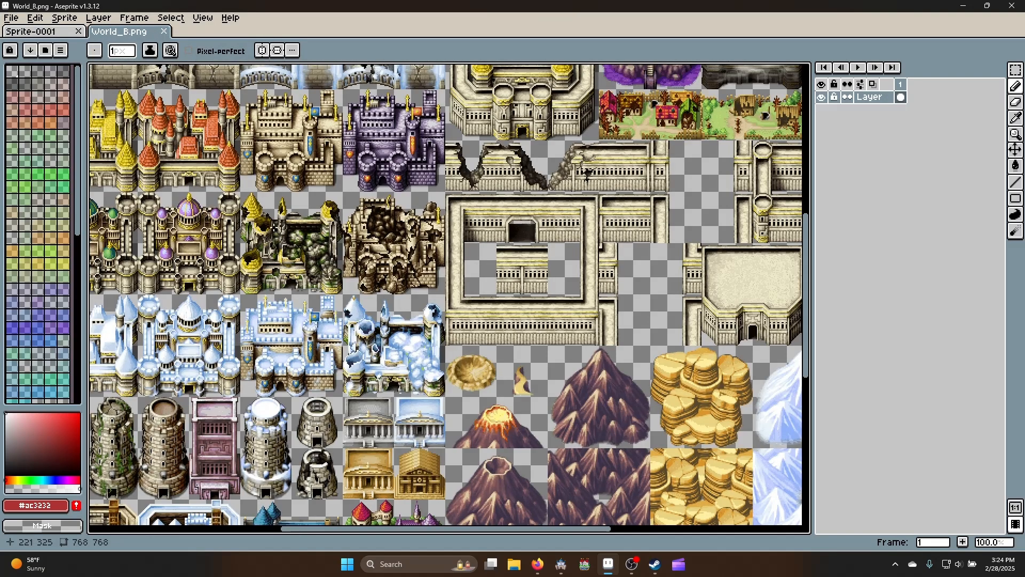
pyautogui.scroll(-2, 298, 192)
pyautogui.scroll(2, 277, 177)
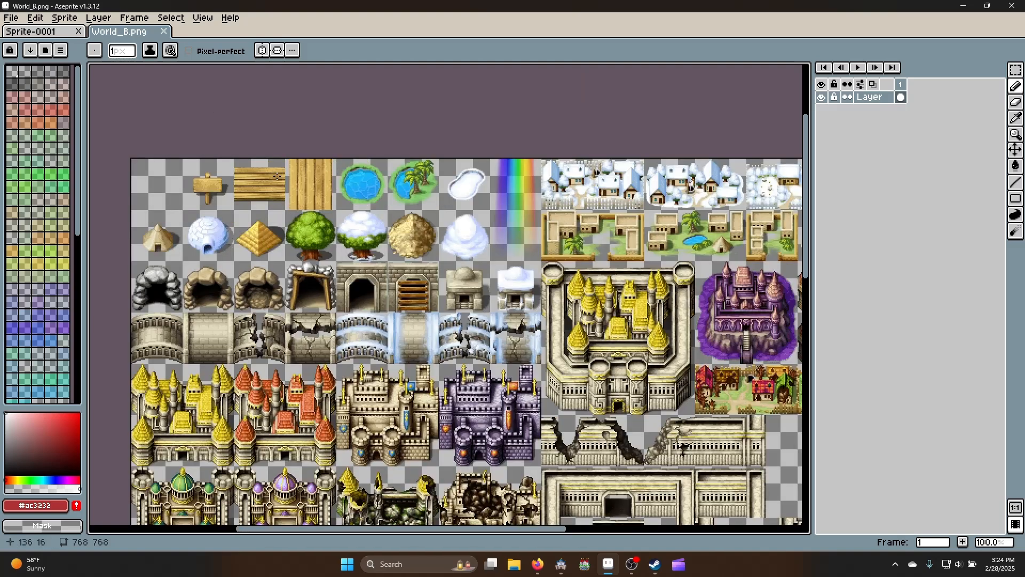
pyautogui.scroll(1, 237, 181)
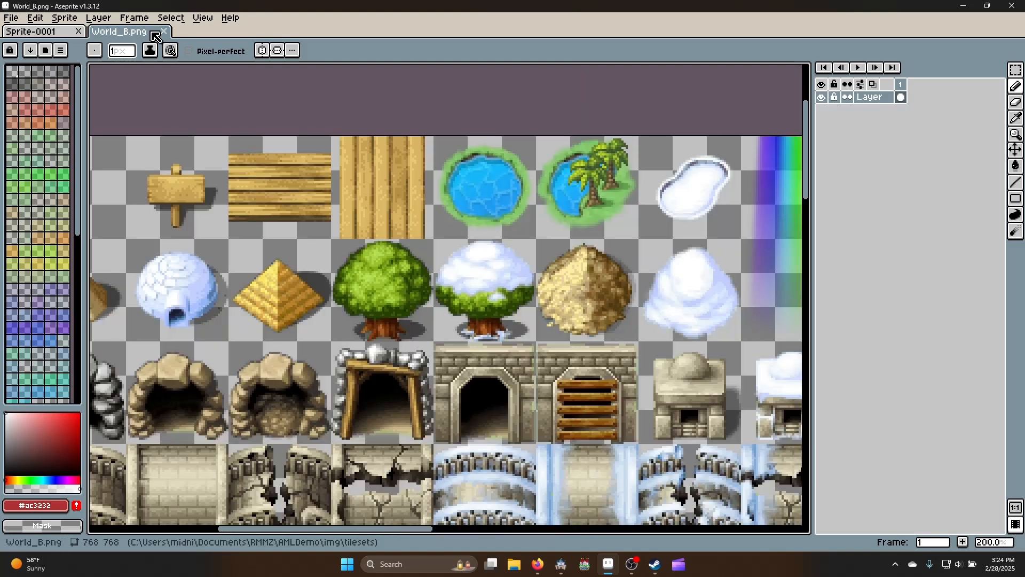
# Set the grid of World_B.png to a width and height of 48 pixels
pyautogui.click(203, 18)
pyautogui.moveTo(238, 77)
pyautogui.click(401, 79)
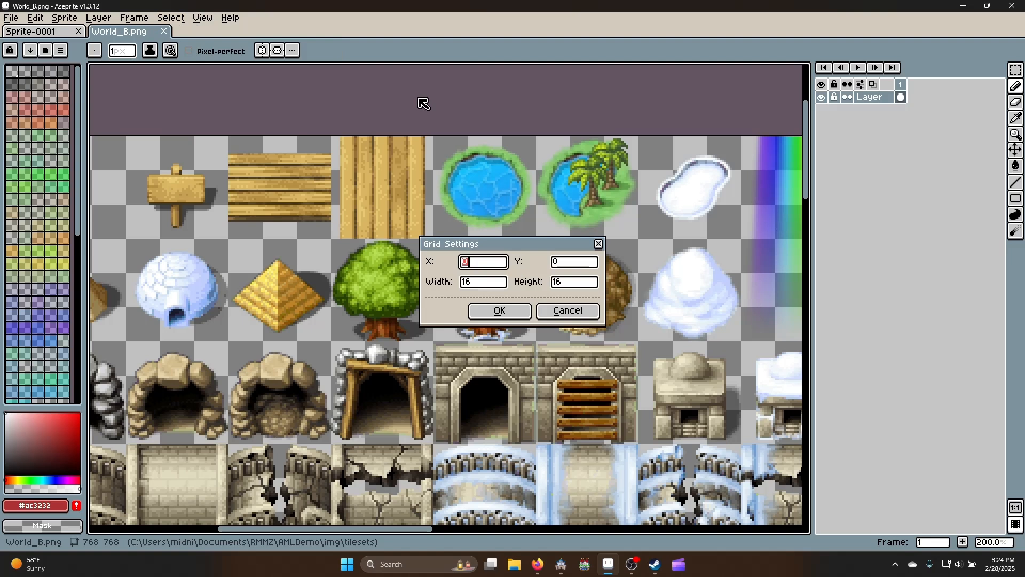
pyautogui.press('Tab')
pyautogui.press('Tab')
pyautogui.write('48')
pyautogui.press('Tab')
pyautogui.write('48')
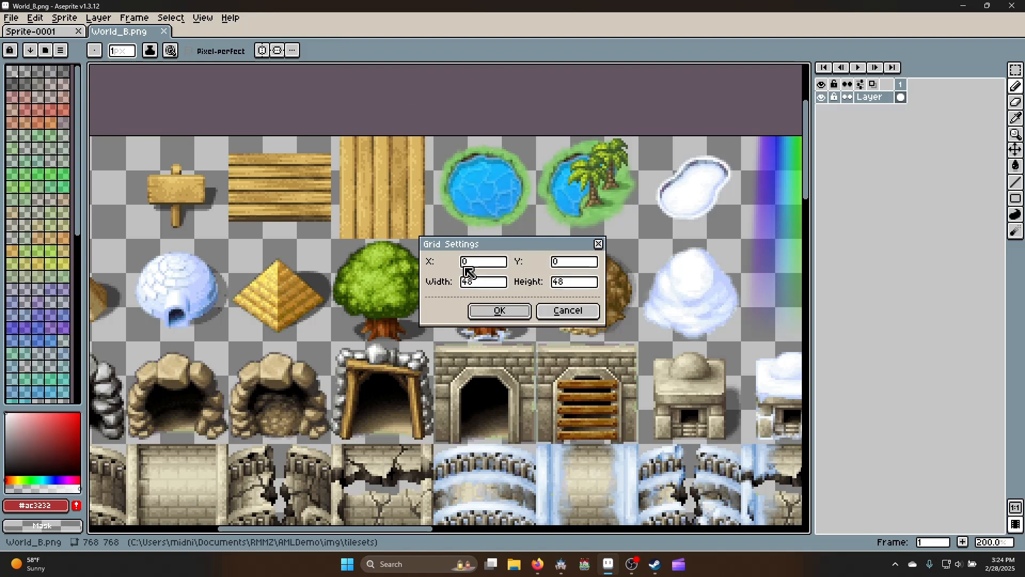
pyautogui.click(510, 311)
# Enable snapping to the grid, then select and copy the horizontal wooden plank tile in the top row of World_B.png
pyautogui.click(202, 17)
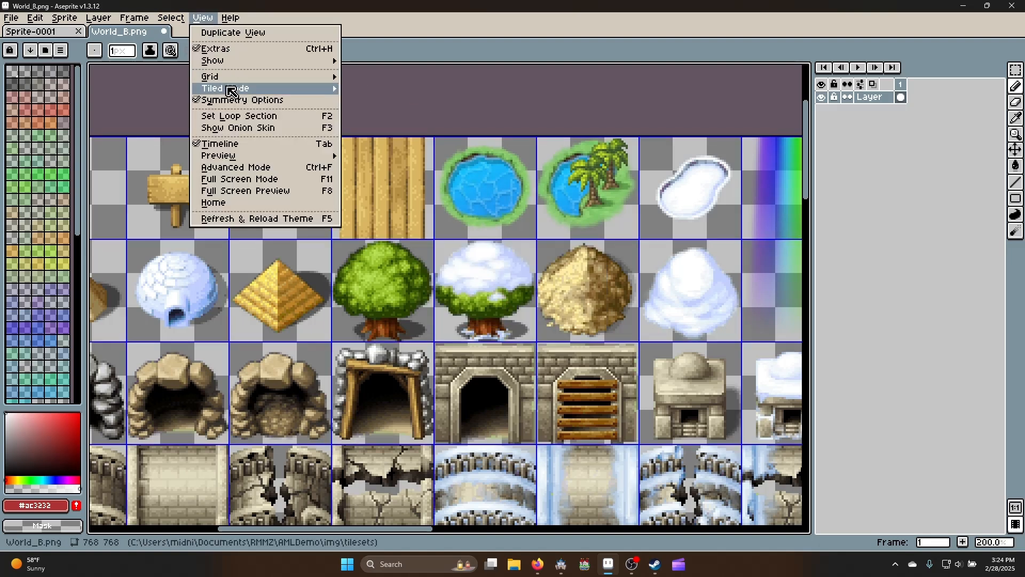
pyautogui.moveTo(246, 79)
pyautogui.click(394, 102)
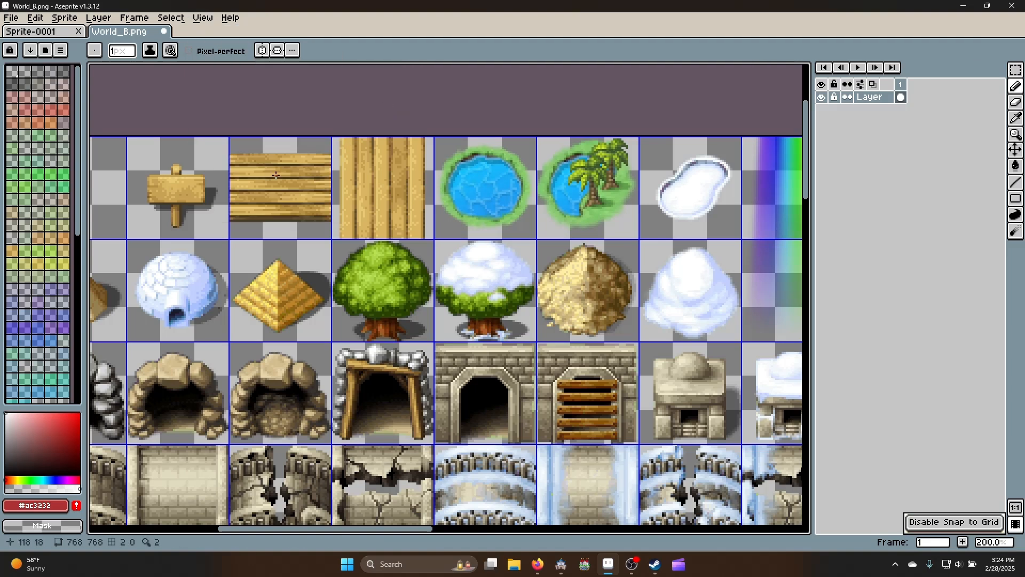
pyautogui.press('m')
pyautogui.moveTo(278, 171); pyautogui.dragTo(290, 182)
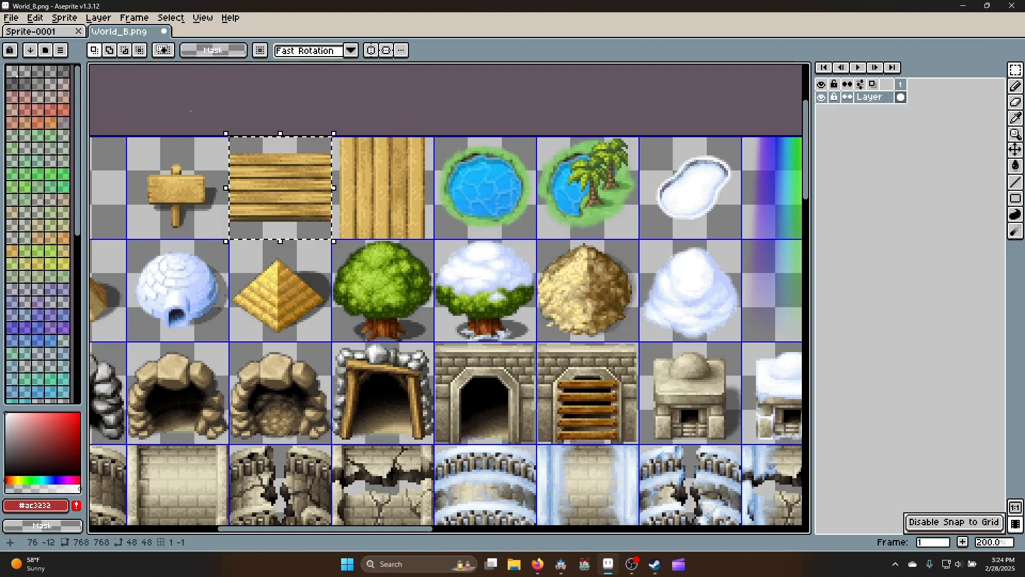
# Switch to Sprite-0001 and set its grid to a width and height of 48 pixels
pyautogui.click(47, 31)
pyautogui.click(203, 18)
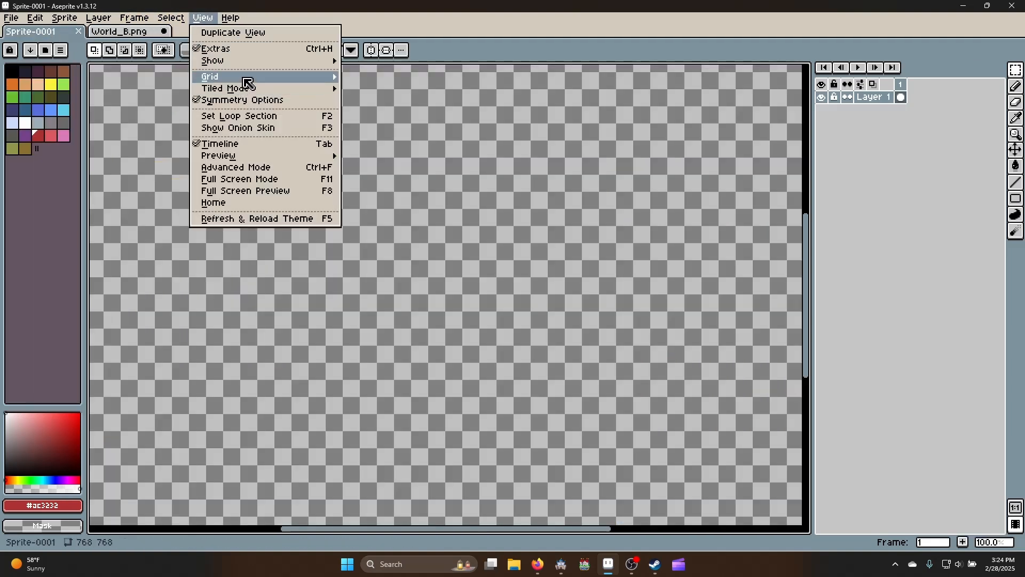
pyautogui.moveTo(246, 79)
pyautogui.click(373, 79)
pyautogui.press('Tab')
pyautogui.press('Tab')
pyautogui.write('48')
pyautogui.press('Tab')
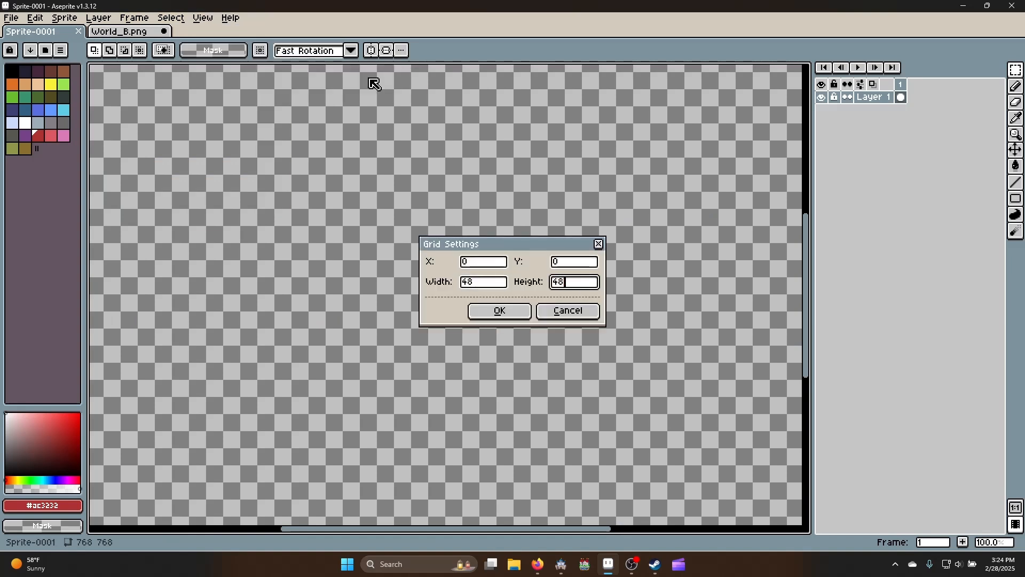
pyautogui.write('48')
pyautogui.press('Return')
# Paste the plank tile into the second grid cell of the top row, at X 48, Y 0
pyautogui.moveTo(368, 78); pyautogui.dragTo(501, 364, button='middle')
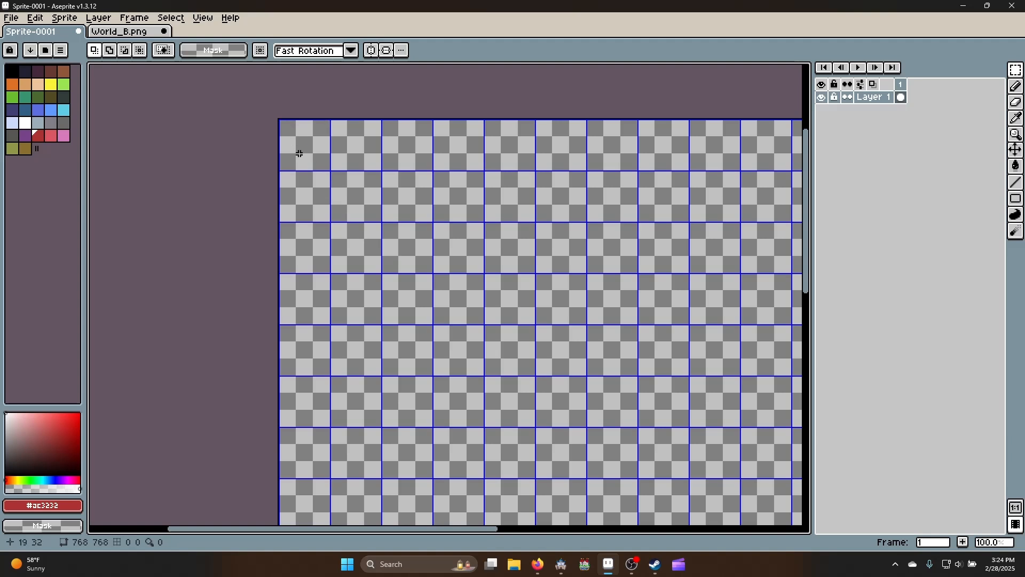
pyautogui.hotkey('ctrl', 'v')
pyautogui.moveTo(389, 155); pyautogui.dragTo(359, 151)
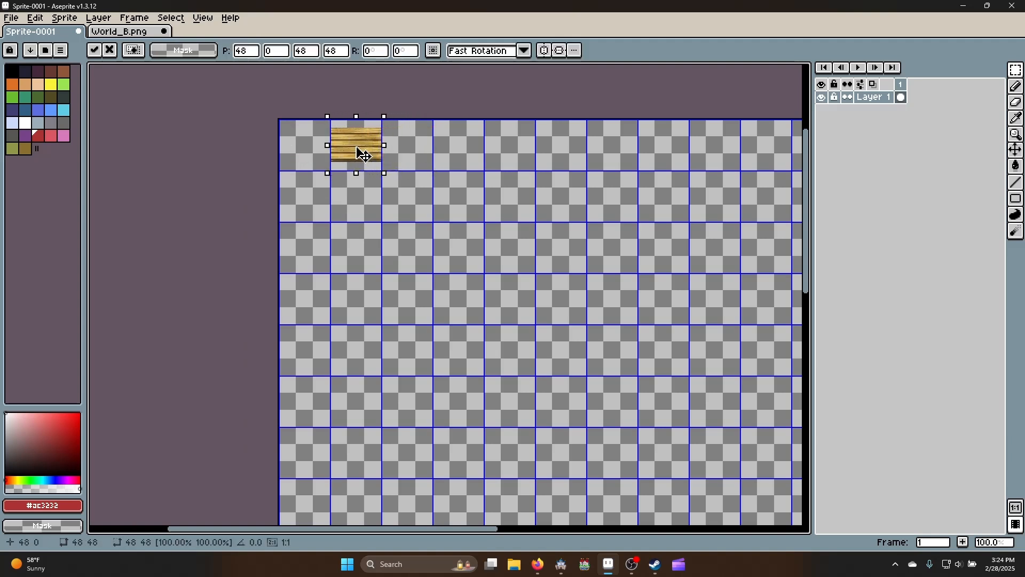
pyautogui.scroll(2, 360, 152)
pyautogui.scroll(-2, 351, 154)
pyautogui.scroll(2, 352, 145)
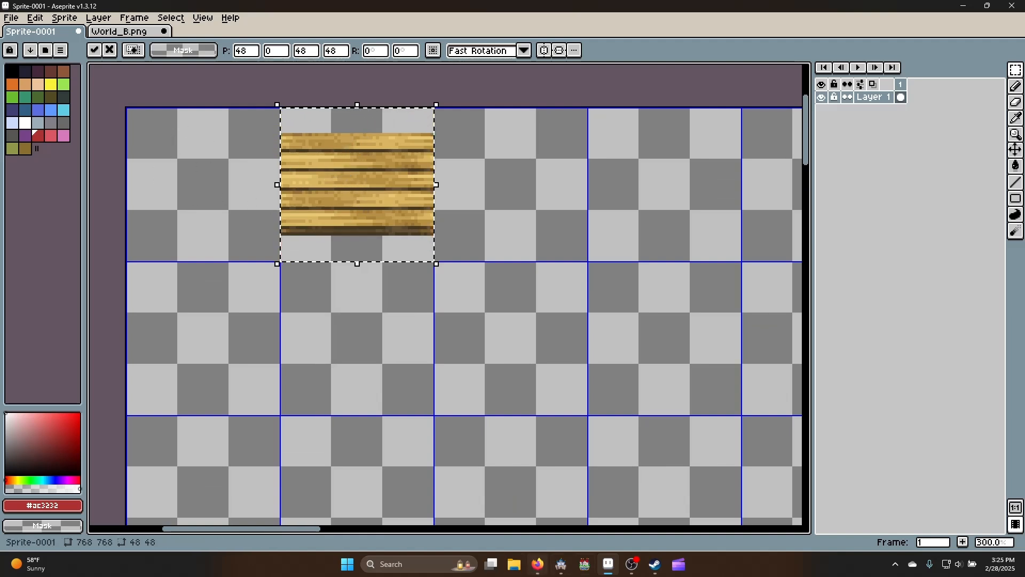
pyautogui.click(561, 565)
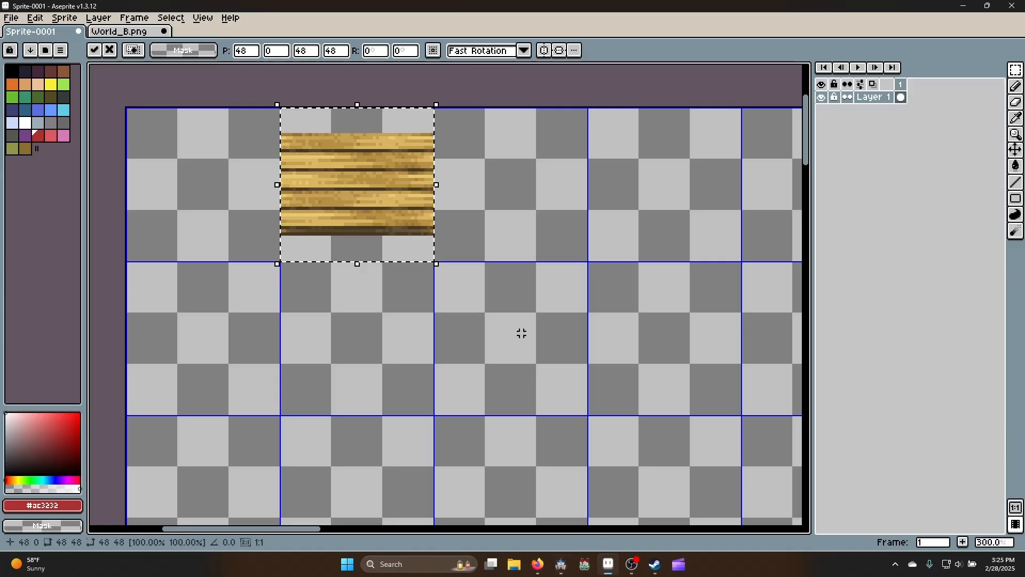
pyautogui.click(609, 564)
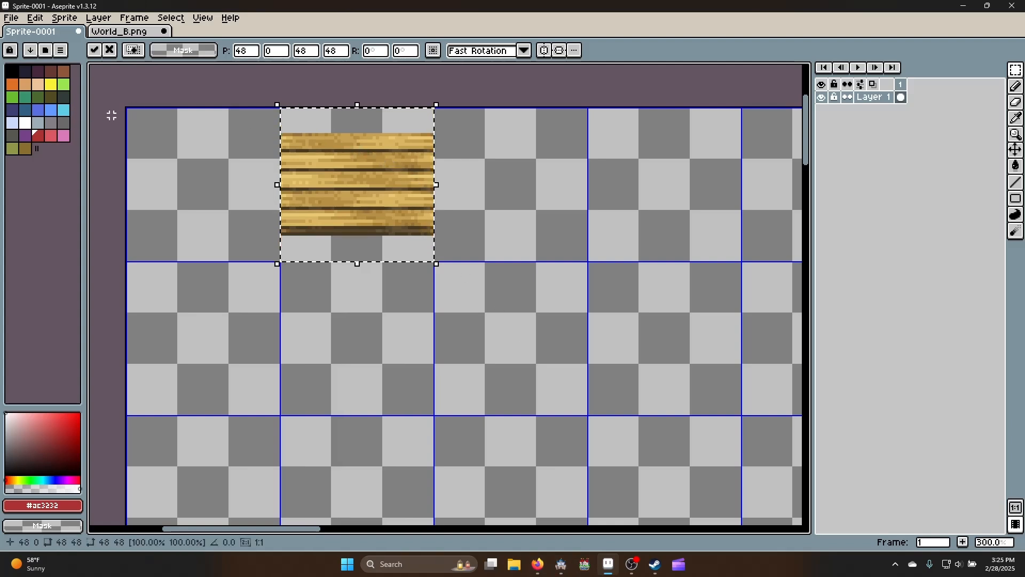
# Erase two jagged 1-pixel vertical cracks through the planks, one near each end of the tile
pyautogui.scroll(1, 361, 157)
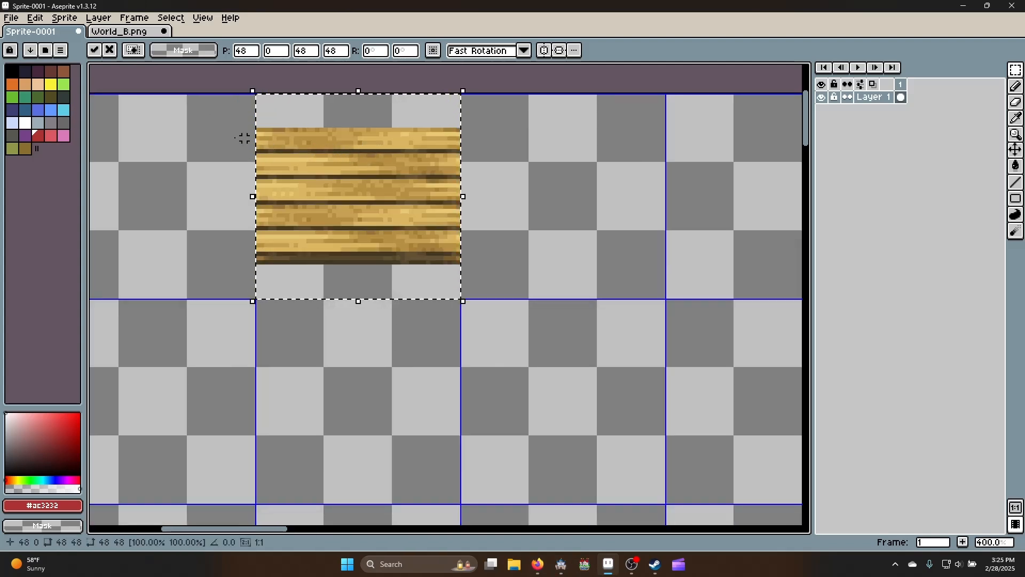
pyautogui.press('e')
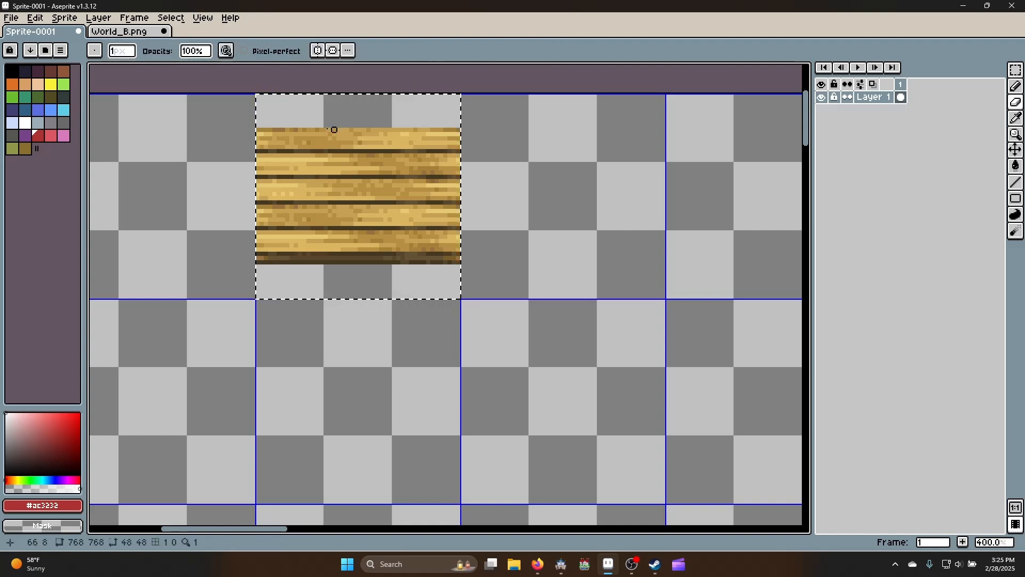
pyautogui.moveTo(296, 130); pyautogui.dragTo(301, 129)
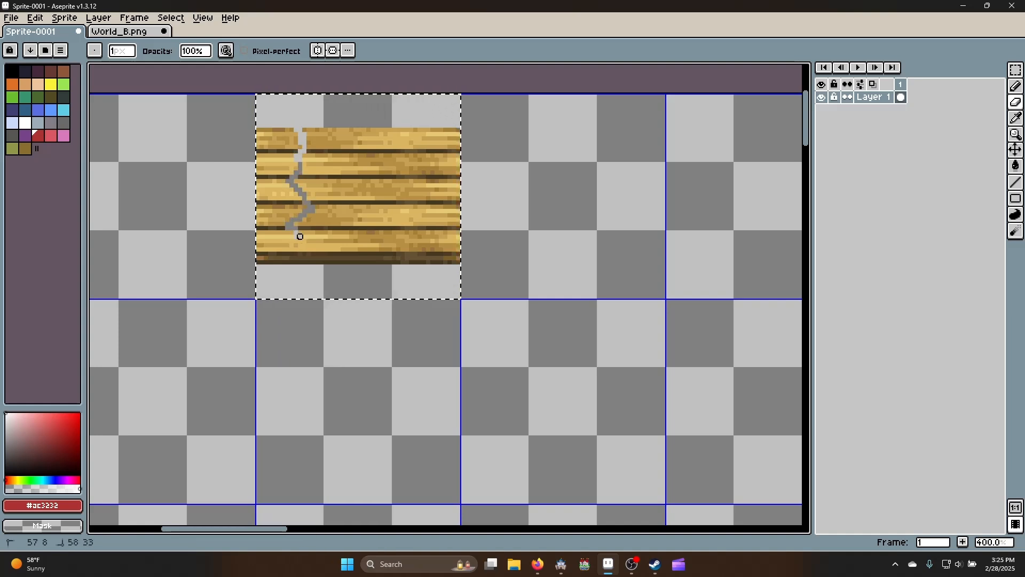
pyautogui.moveTo(296, 266); pyautogui.dragTo(297, 265)
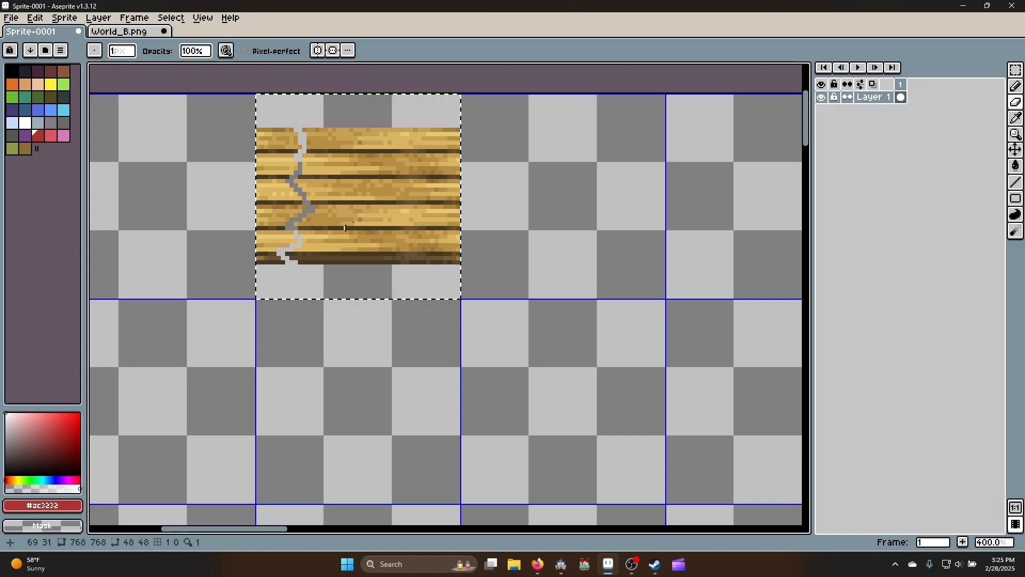
pyautogui.moveTo(429, 130); pyautogui.dragTo(428, 130)
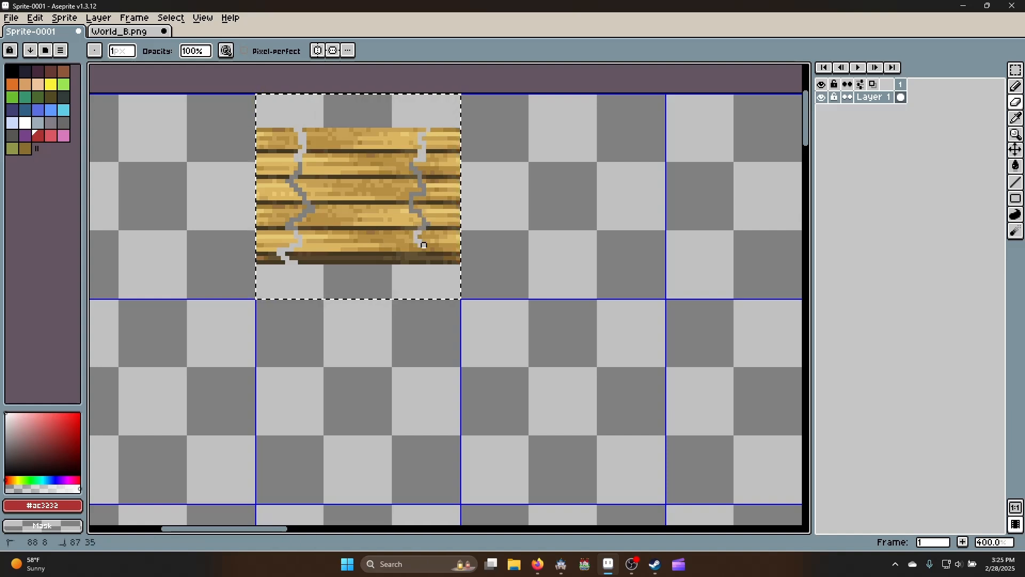
pyautogui.moveTo(419, 271); pyautogui.dragTo(419, 270)
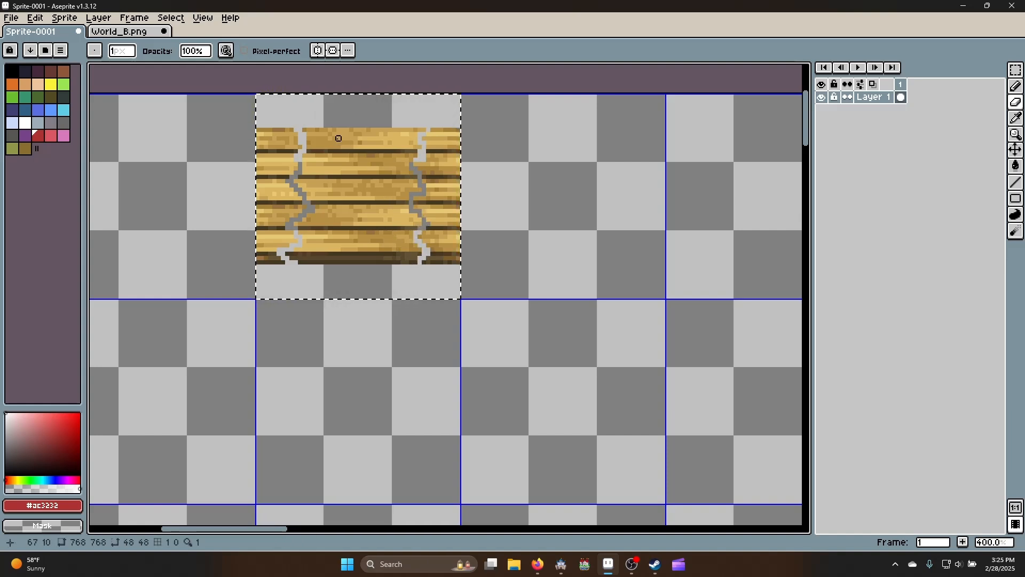
# Select and delete the middle section of the planks between the two cracks
pyautogui.press('m')
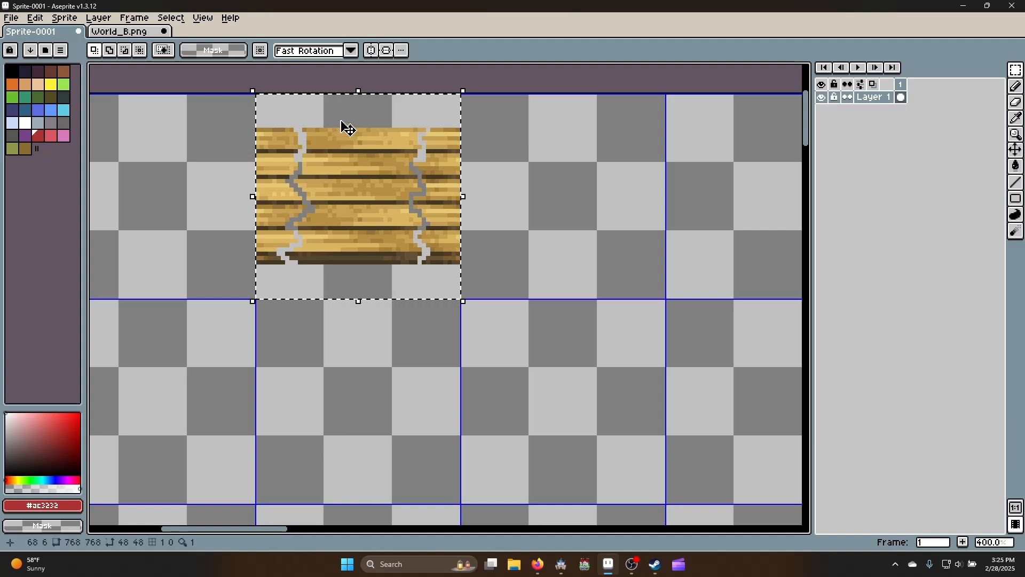
pyautogui.click(334, 117)
pyautogui.moveTo(334, 116); pyautogui.dragTo(414, 283)
pyautogui.press('Delete')
pyautogui.moveTo(356, 115); pyautogui.dragTo(312, 282)
pyautogui.press('Delete')
# Erase the leftover plank fragments on the inner side of both cracks with a 4-pixel eraser
pyautogui.press('e')
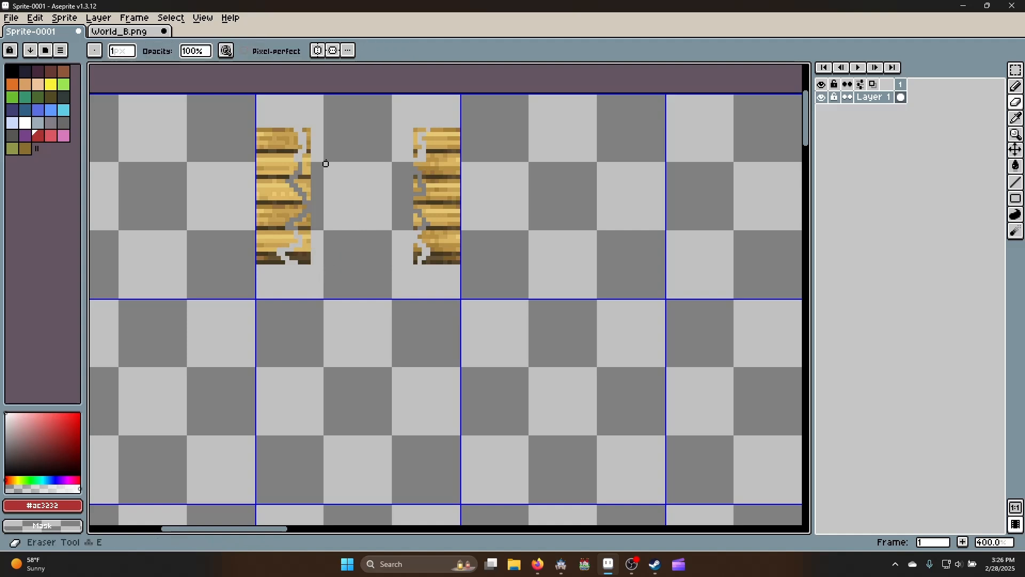
pyautogui.keyDown('ctrl'); pyautogui.scroll(3, 324, 155); pyautogui.keyUp('ctrl')
pyautogui.moveTo(308, 130)
pyautogui.mouseDown()
pyautogui.moveTo(315, 153)
pyautogui.moveTo(304, 181)
pyautogui.moveTo(318, 220)
pyautogui.moveTo(307, 220)
pyautogui.moveTo(313, 251)
pyautogui.moveTo(293, 255)
pyautogui.moveTo(413, 265)
pyautogui.mouseUp()
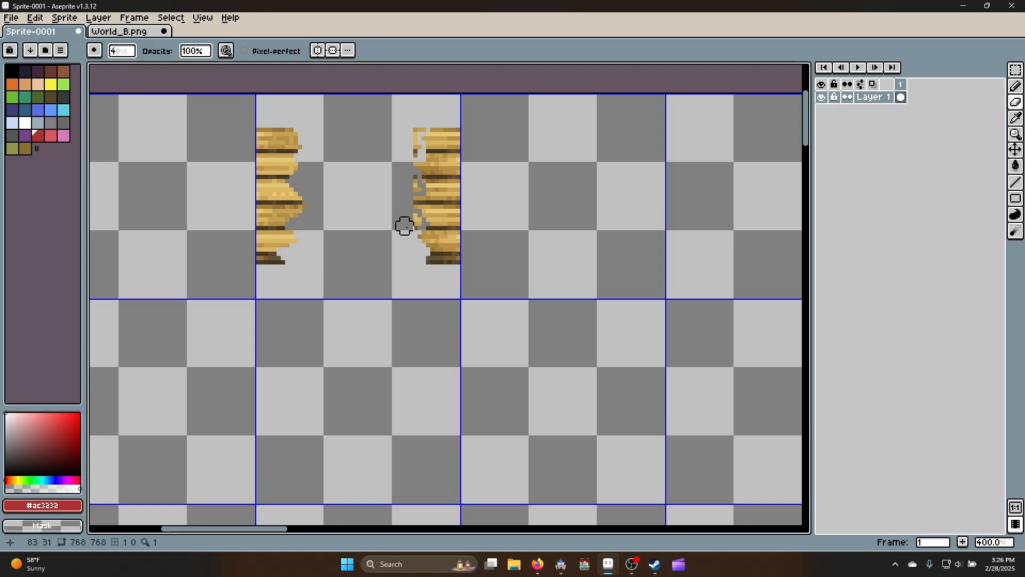
pyautogui.moveTo(409, 229); pyautogui.dragTo(404, 216)
pyautogui.click(413, 149)
pyautogui.click(409, 131)
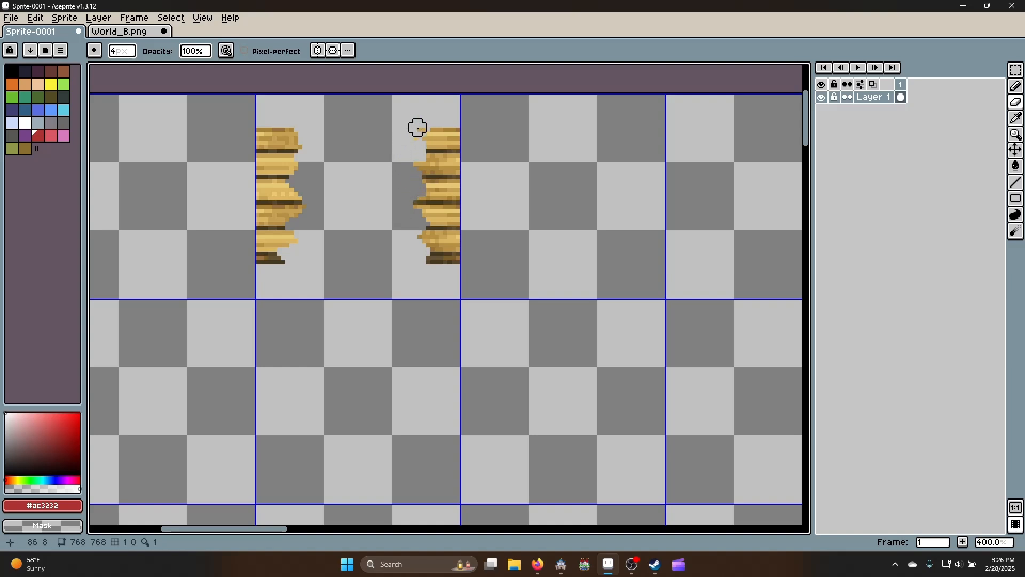
pyautogui.click(417, 128)
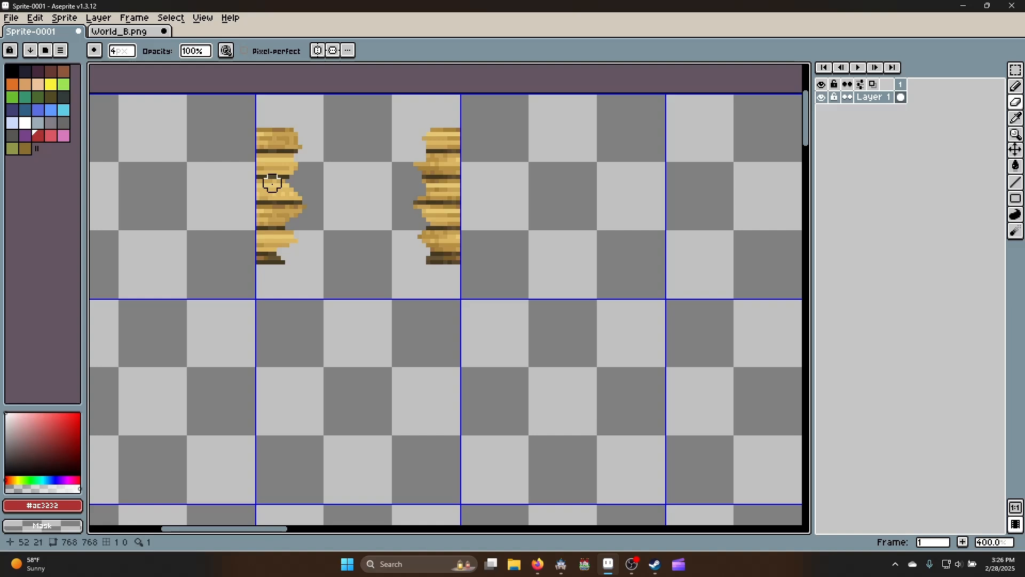
# Sample dark brown #443822 from the gap between planks and outline the broken ends of the left piece's upper planks with the 1-pixel pencil
pyautogui.press('i')
pyautogui.click(289, 149)
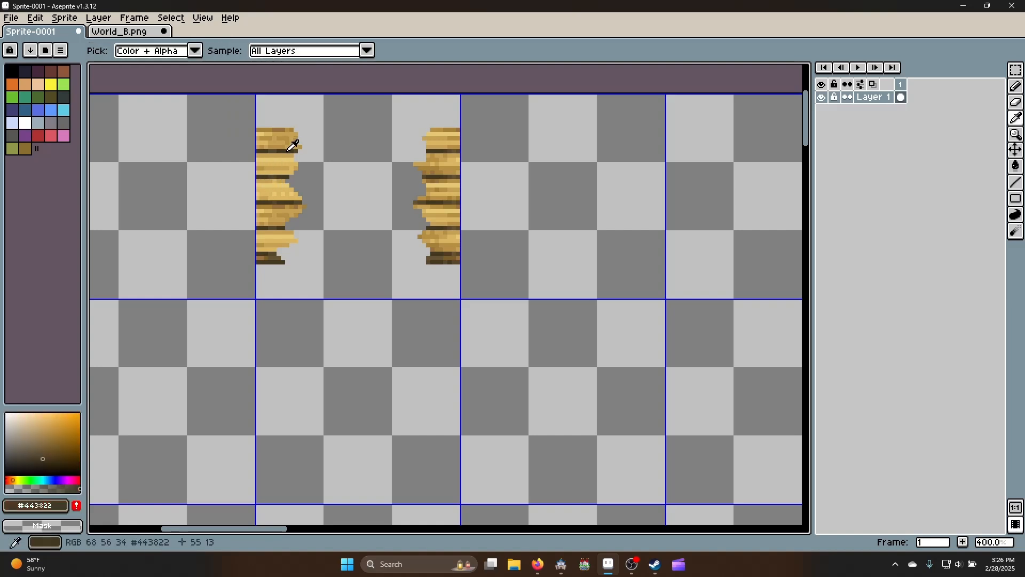
pyautogui.press('b')
pyautogui.scroll(3, 301, 127)
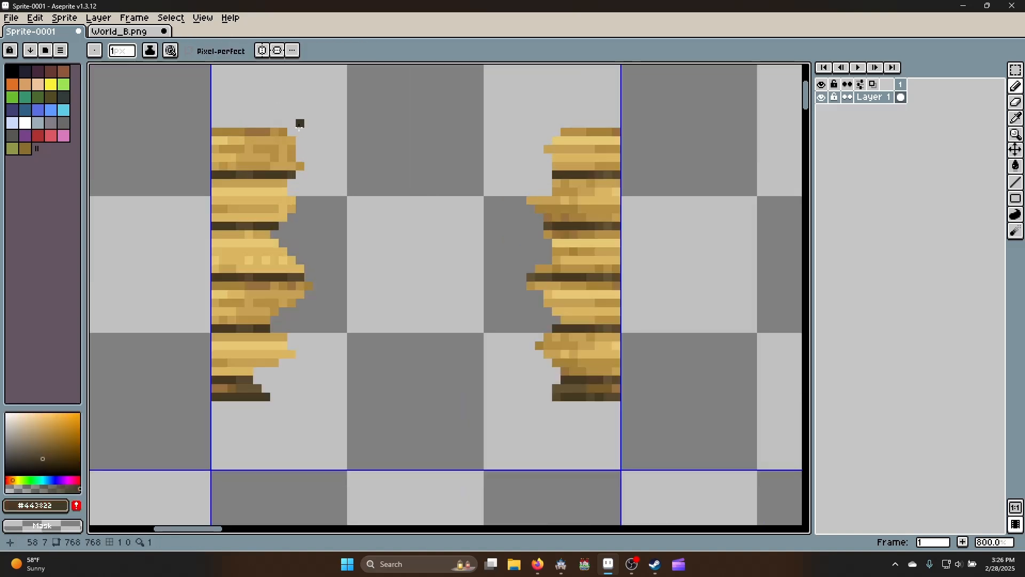
pyautogui.click(291, 132)
pyautogui.moveTo(299, 140); pyautogui.dragTo(293, 187)
pyautogui.hotkey('ctrl', 'z')
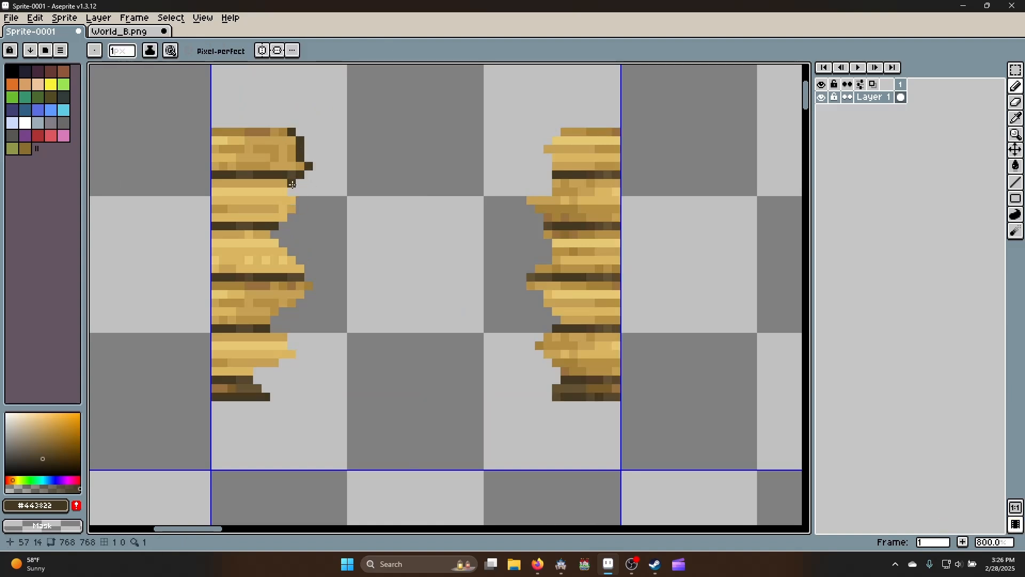
pyautogui.moveTo(300, 203); pyautogui.dragTo(294, 216)
pyautogui.click(283, 227)
pyautogui.click(276, 234)
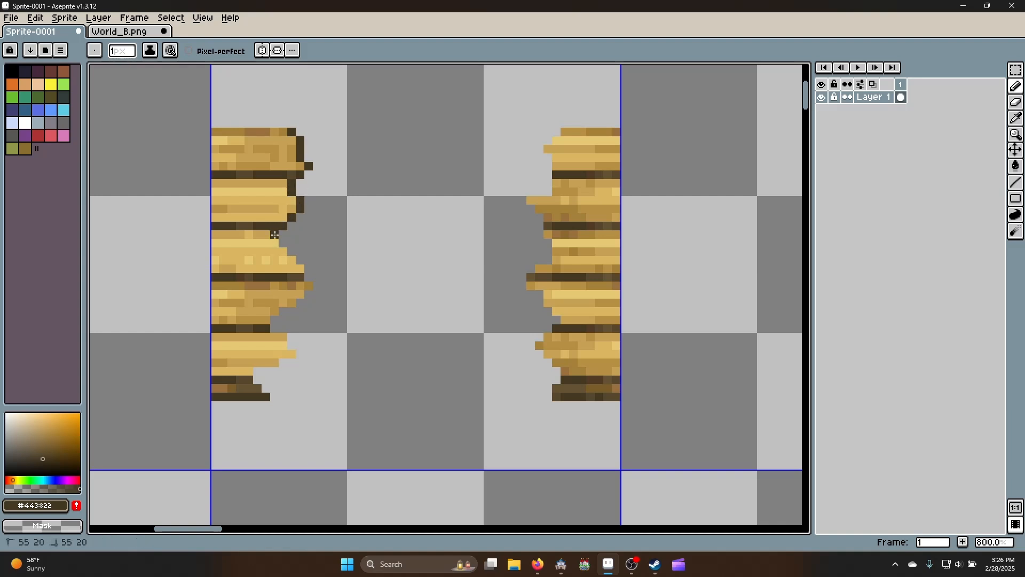
# Continue the dark brown outline down the broken ends of the left piece's lower planks to its bottom edge
pyautogui.click(292, 249)
pyautogui.click(308, 270)
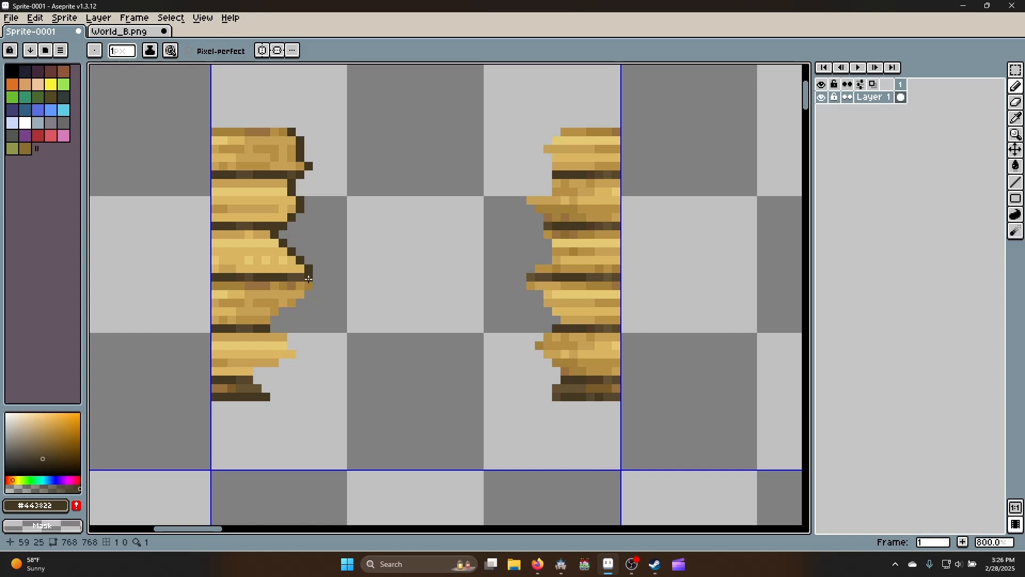
pyautogui.click(318, 286)
pyautogui.click(283, 311)
pyautogui.click(276, 320)
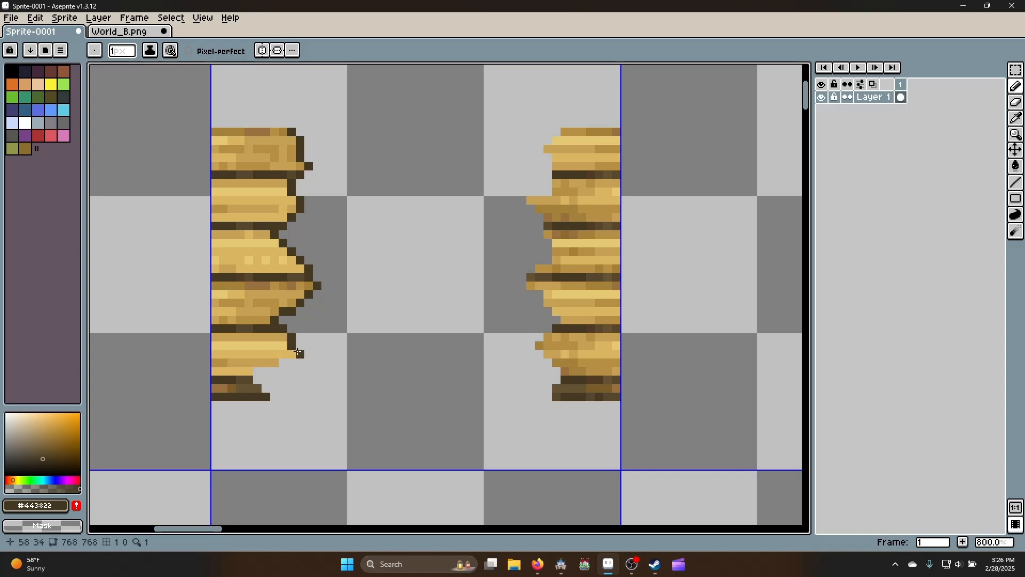
pyautogui.click(295, 354)
pyautogui.moveTo(274, 370); pyautogui.dragTo(258, 371)
pyautogui.click(258, 375)
pyautogui.hotkey('ctrl', 'z')
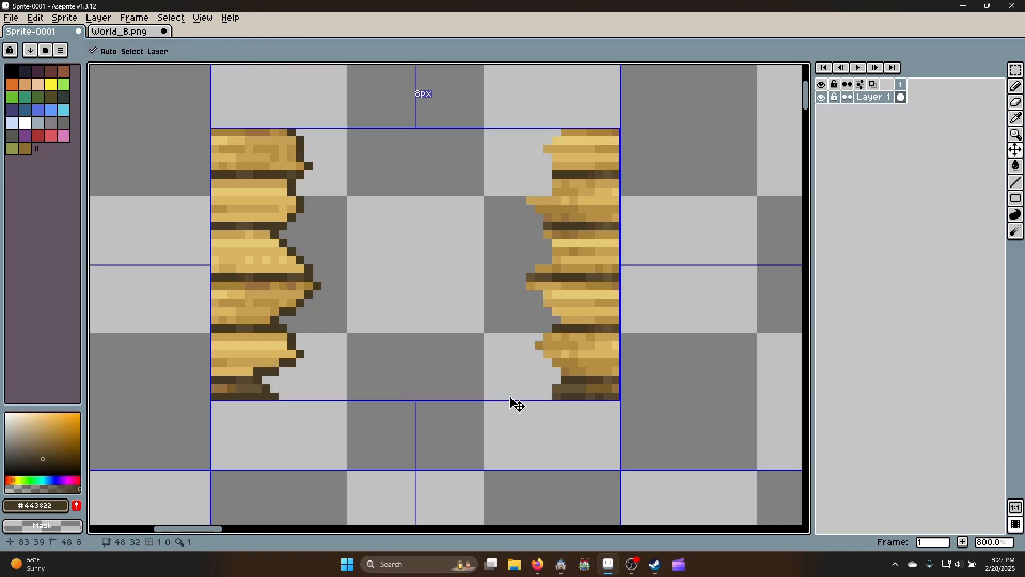
# Outline the jagged broken edge of the right plank piece in dark brown #443822 from bottom to top
pyautogui.click(532, 391)
pyautogui.moveTo(548, 396); pyautogui.dragTo(549, 388)
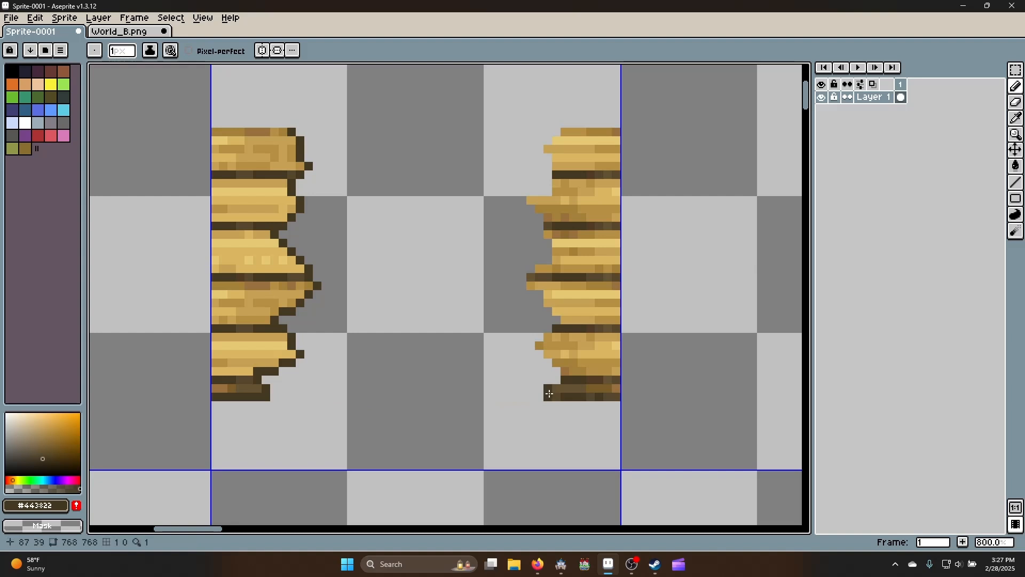
pyautogui.click(548, 365)
pyautogui.click(539, 360)
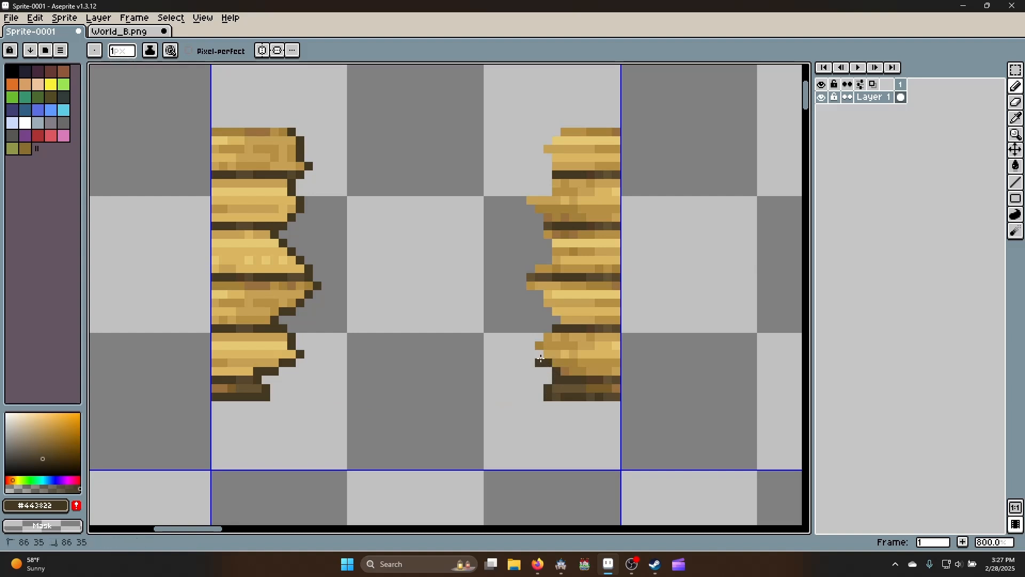
pyautogui.hotkey('ctrl', 'z')
pyautogui.click(540, 355)
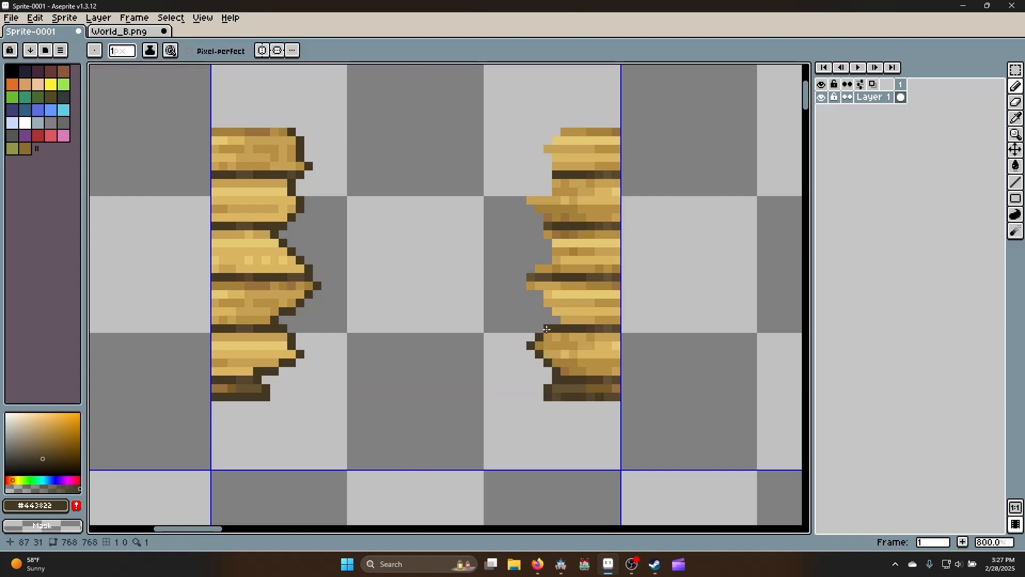
pyautogui.moveTo(540, 296)
pyautogui.mouseDown()
pyautogui.moveTo(523, 278)
pyautogui.moveTo(532, 271)
pyautogui.mouseUp()
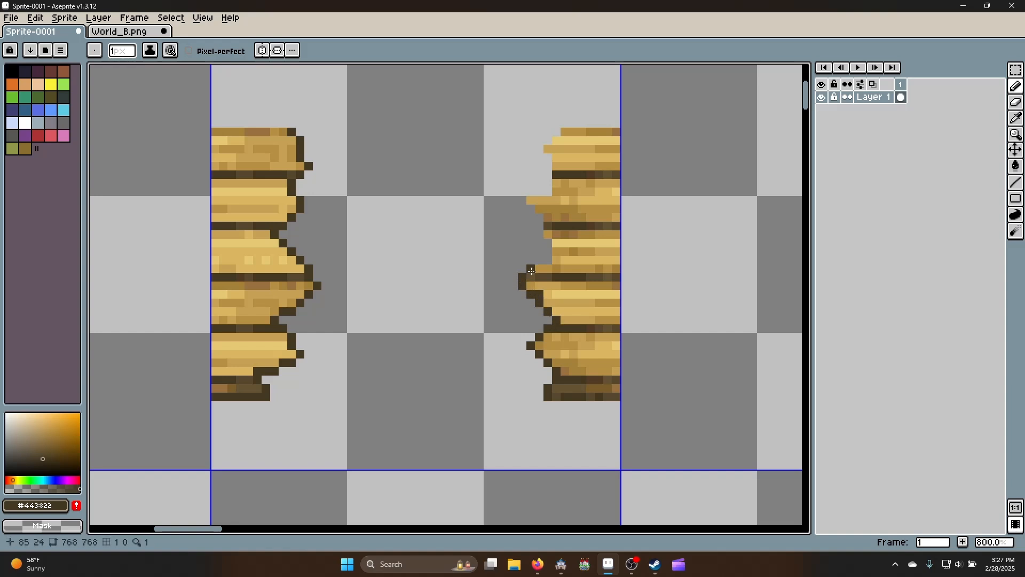
pyautogui.click(546, 259)
pyautogui.moveTo(539, 235); pyautogui.dragTo(549, 141)
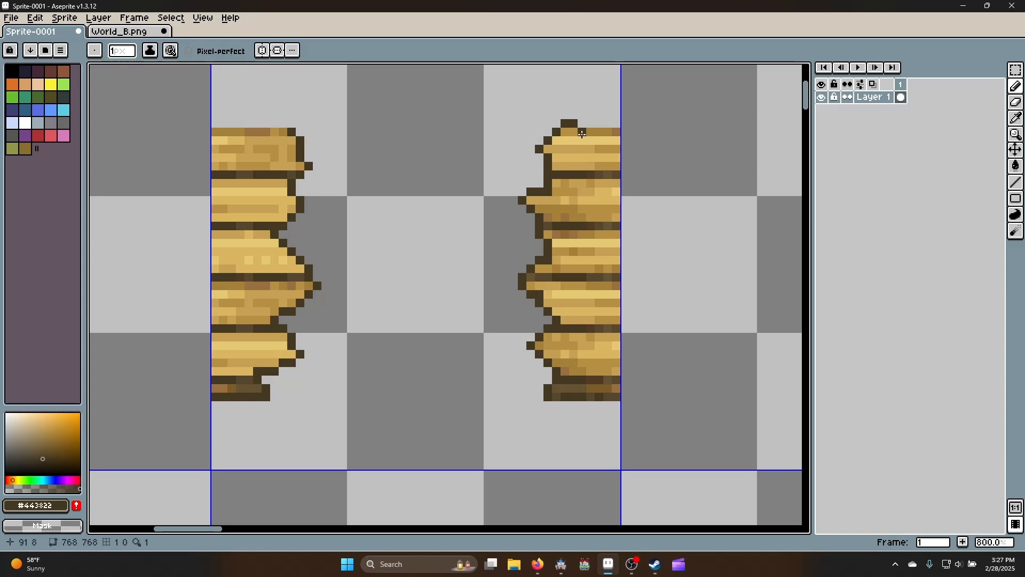
# Undo the stray outline pixels above the right plank piece and save the sprite as 0_AML_CustomTiles1.png in the tilesets folder
pyautogui.hotkey('ctrl', 'z')
pyautogui.scroll(-5, 526, 219)
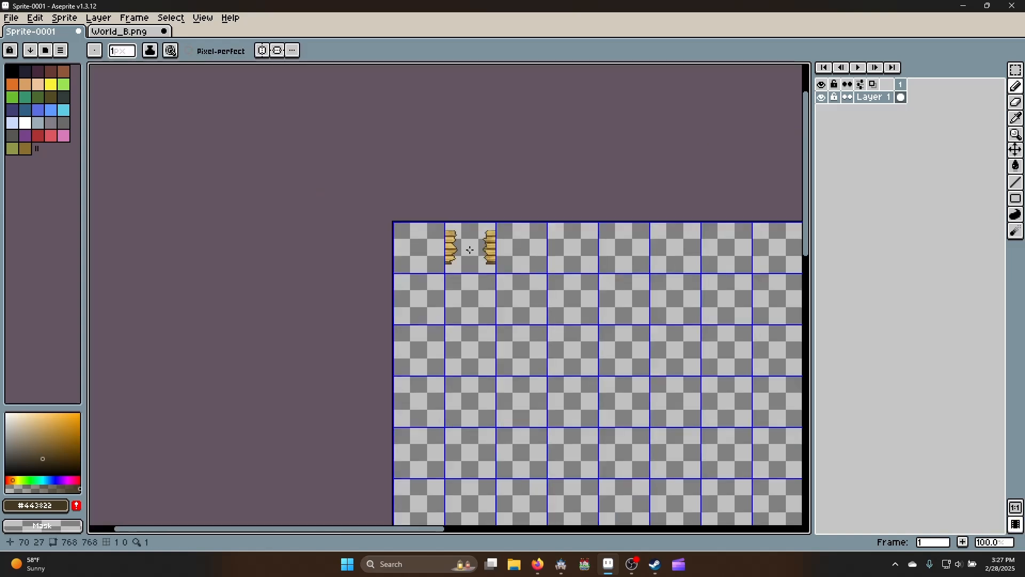
pyautogui.scroll(2, 472, 241)
pyautogui.press('ctrl')
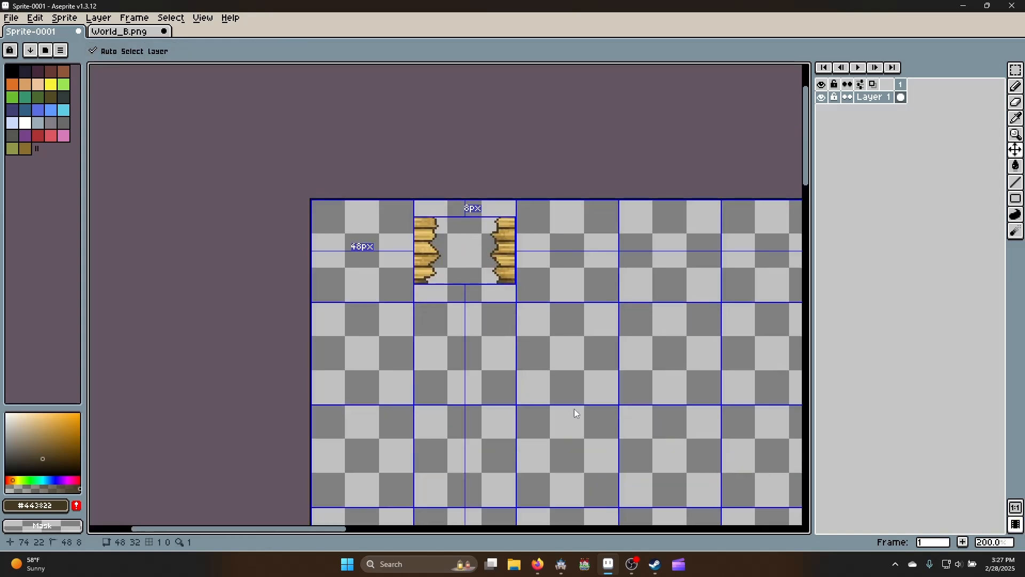
pyautogui.hotkey('ctrl', 's')
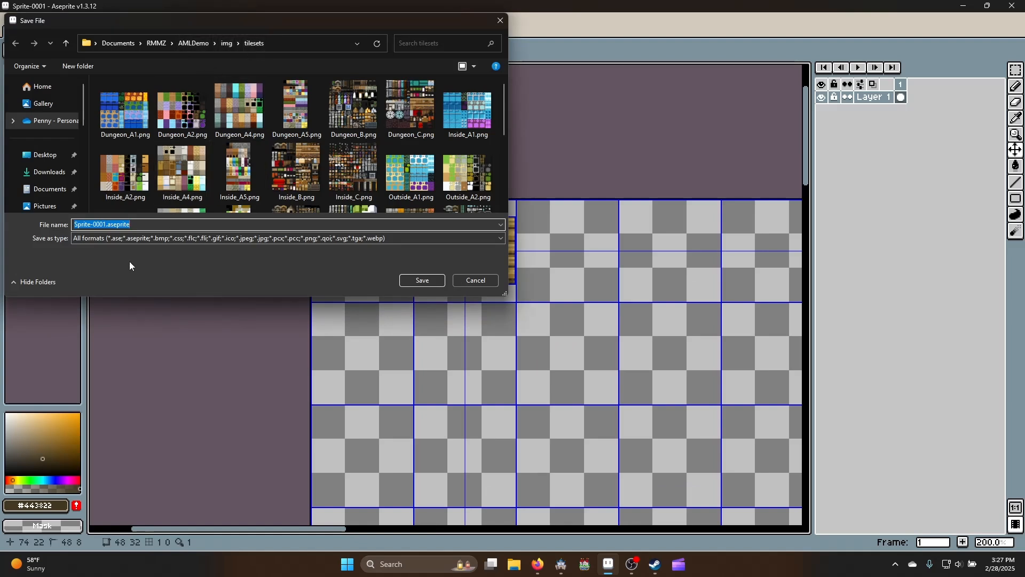
pyautogui.write('0_AML_CustomTiles1.png')
pyautogui.press('Return')
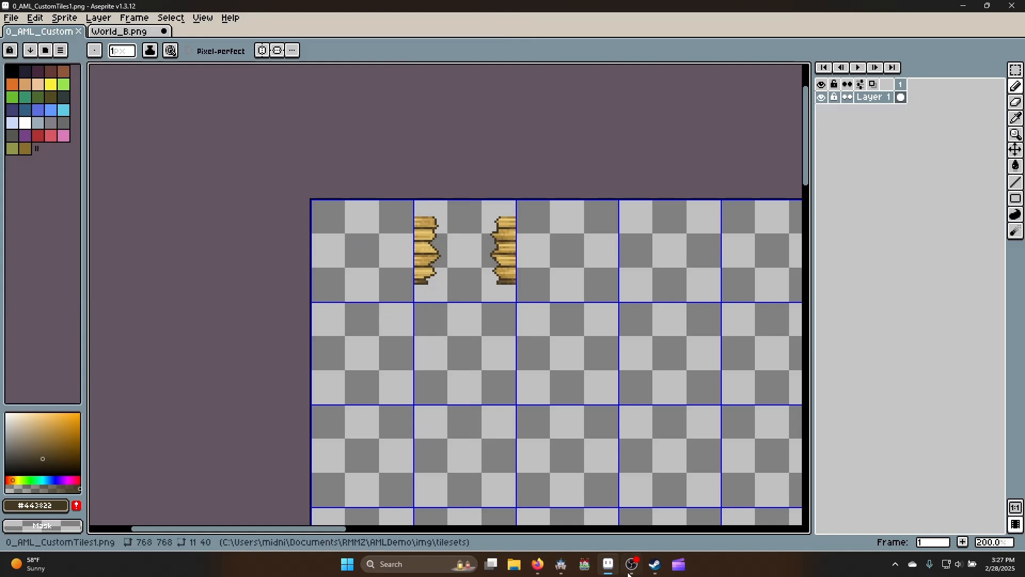
# Switch to RPG Maker MZ and assign 0_AML_CustomTiles1 as the Overworld tileset's D image in the database
pyautogui.click(585, 570)
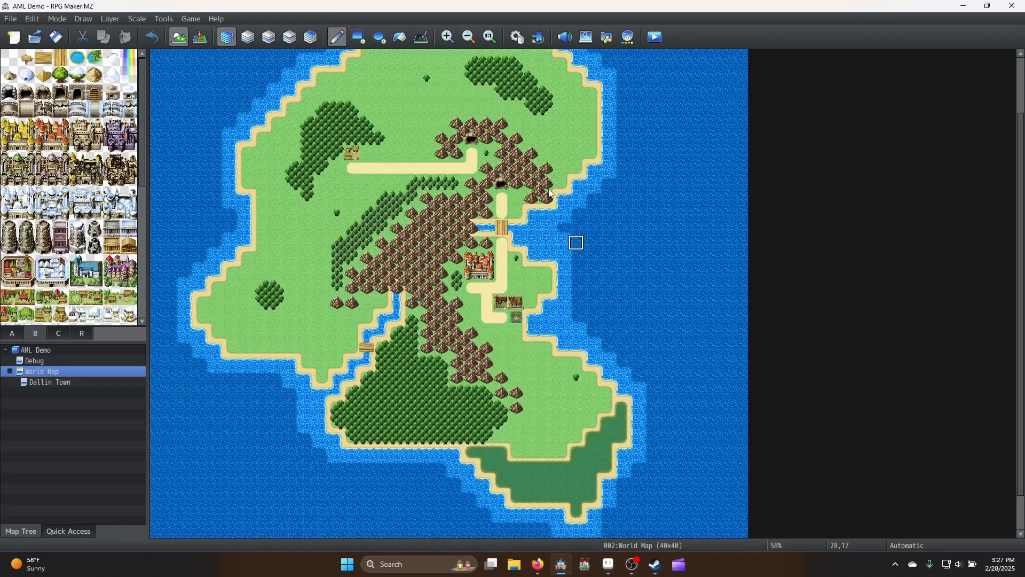
pyautogui.click(517, 37)
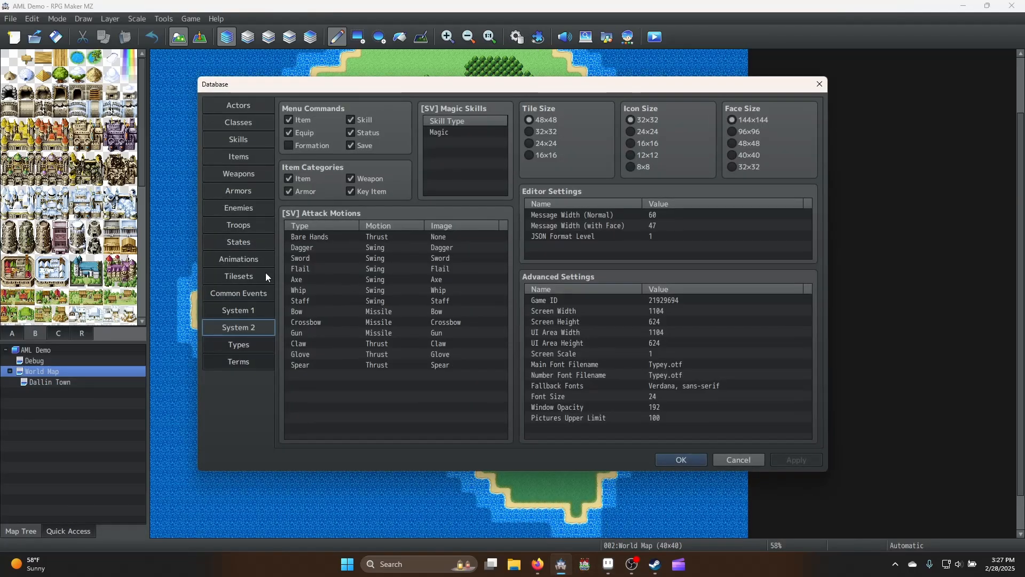
pyautogui.click(248, 277)
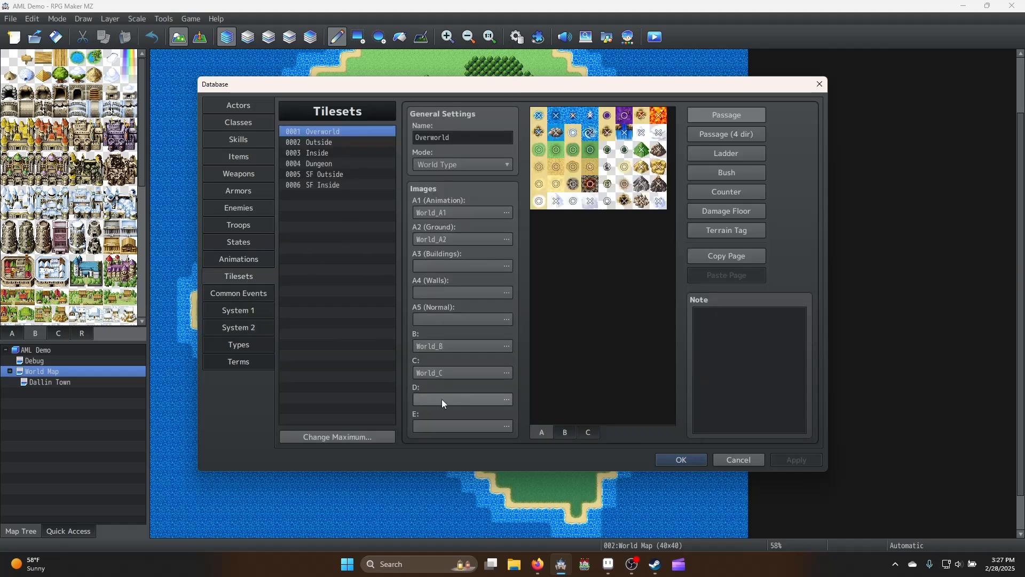
pyautogui.click(456, 399)
pyautogui.click(363, 183)
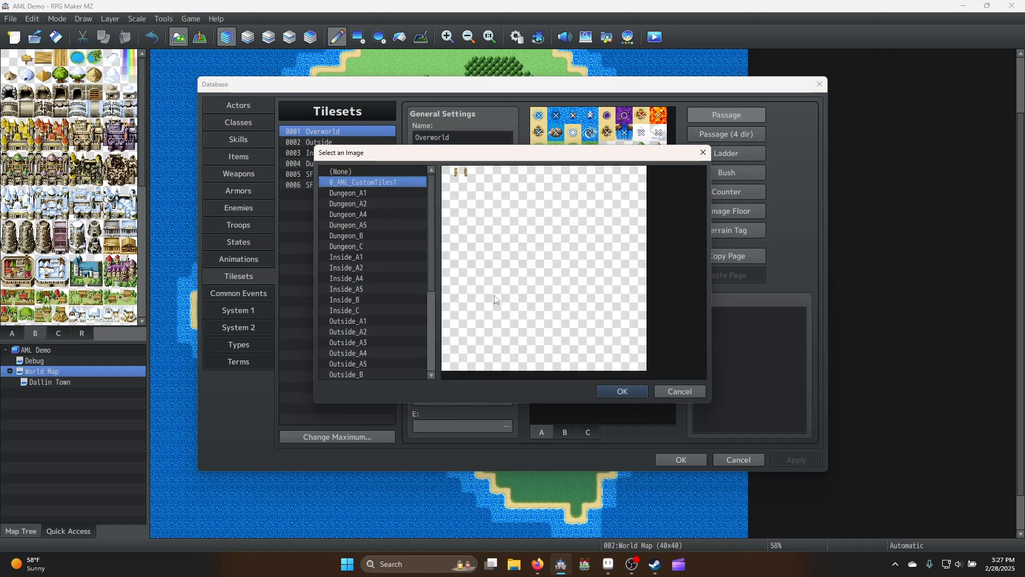
pyautogui.click(617, 391)
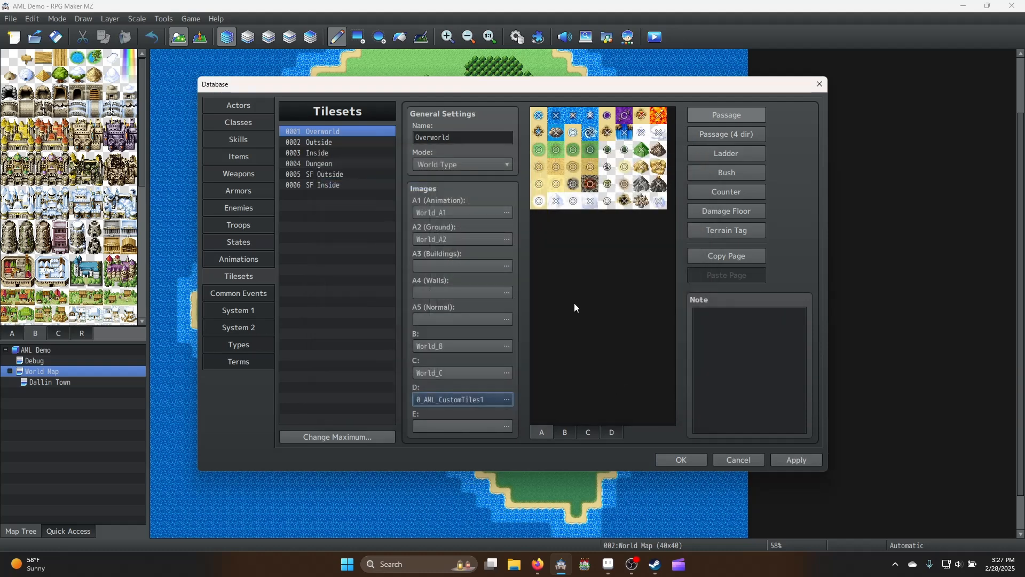
# Mark the broken bridge tile on the Overworld's D page as impassable, review its other tile properties, and apply the database changes
pyautogui.click(613, 432)
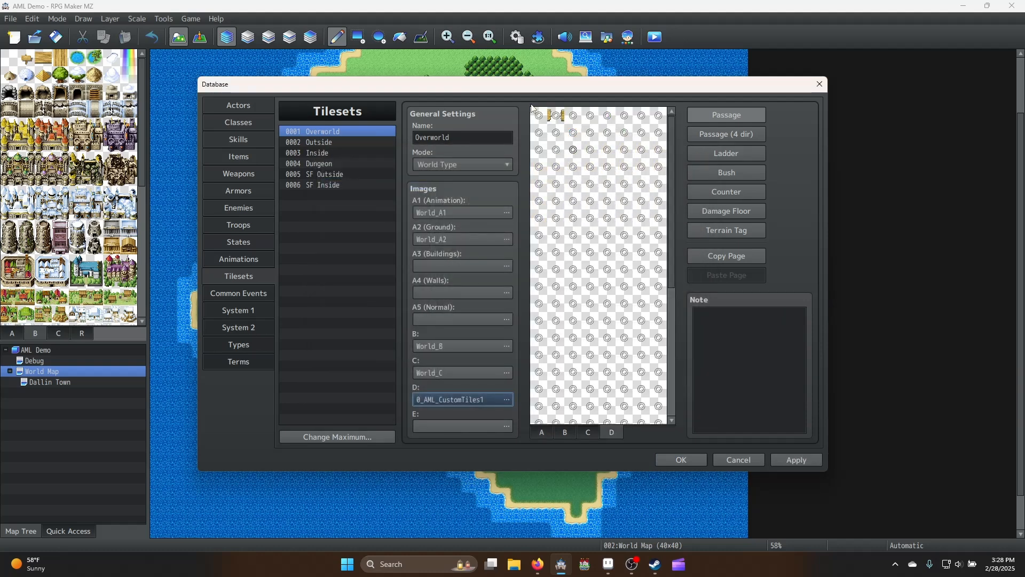
pyautogui.click(557, 116)
pyautogui.click(734, 134)
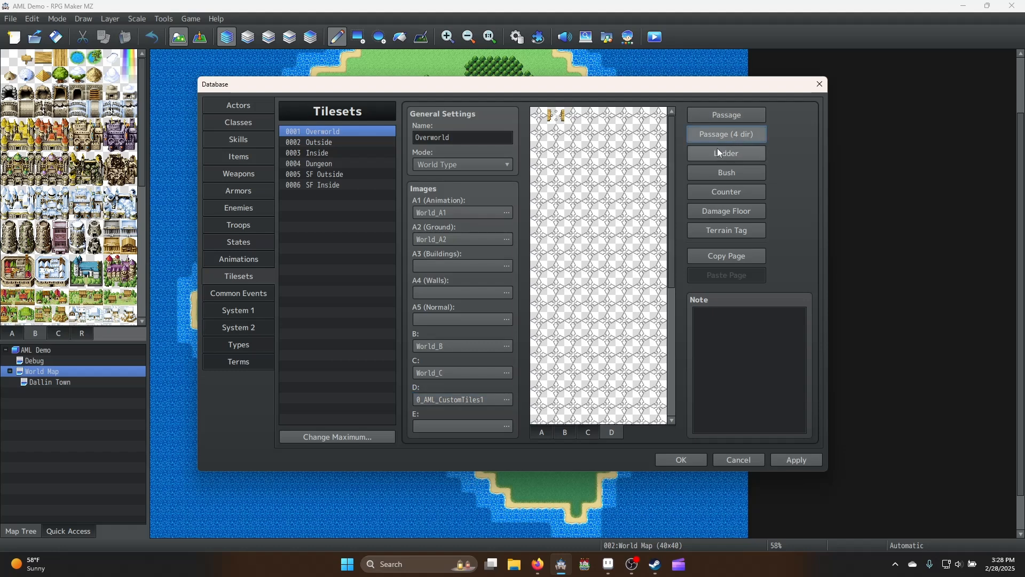
pyautogui.click(739, 153)
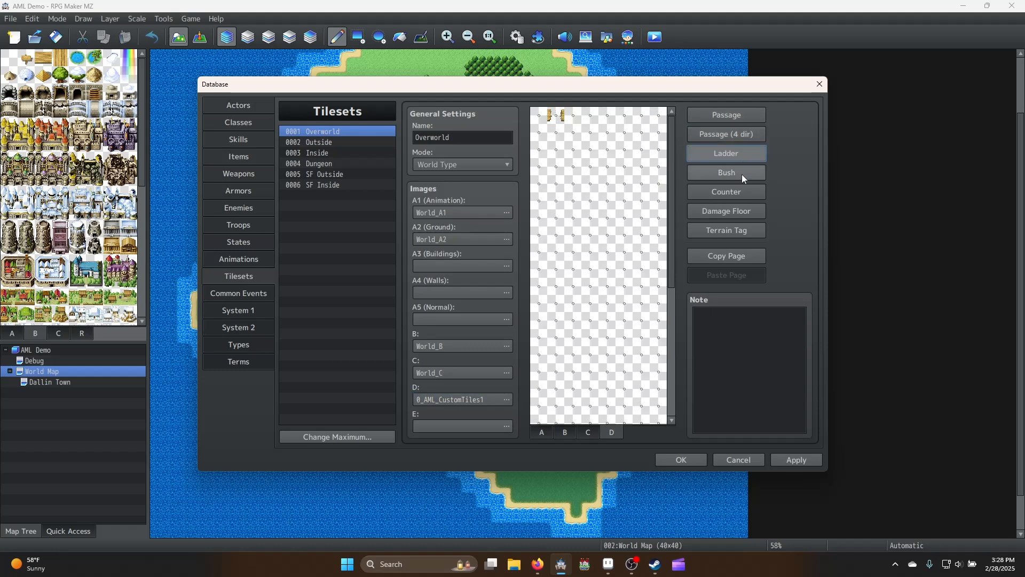
pyautogui.click(742, 173)
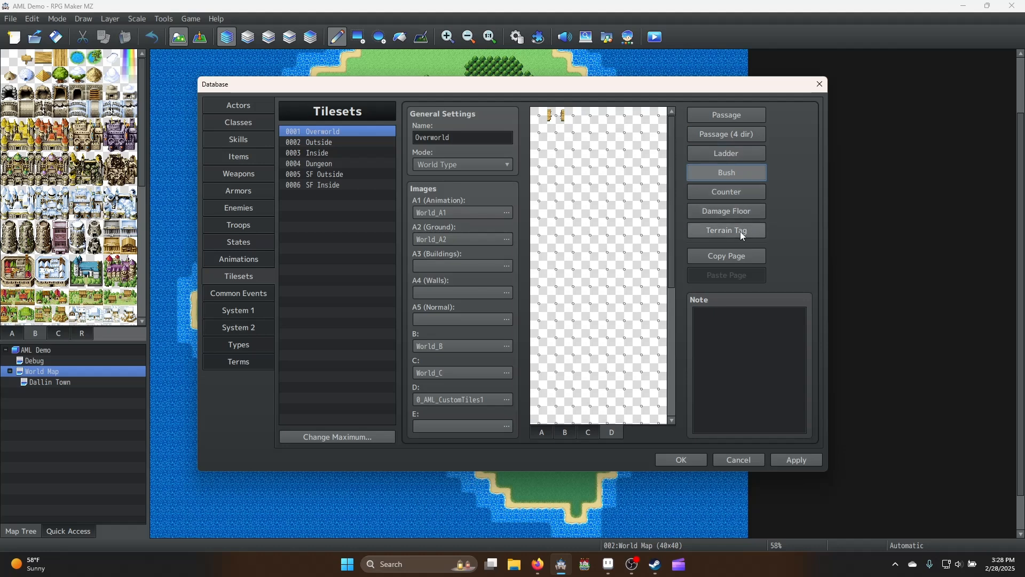
pyautogui.click(748, 214)
pyautogui.click(733, 120)
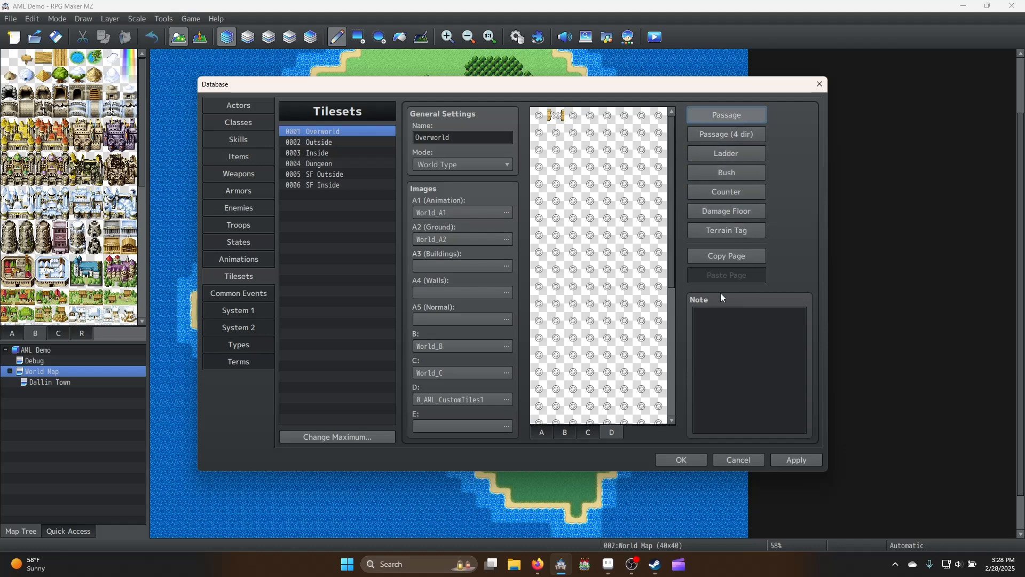
pyautogui.click(809, 460)
pyautogui.click(677, 458)
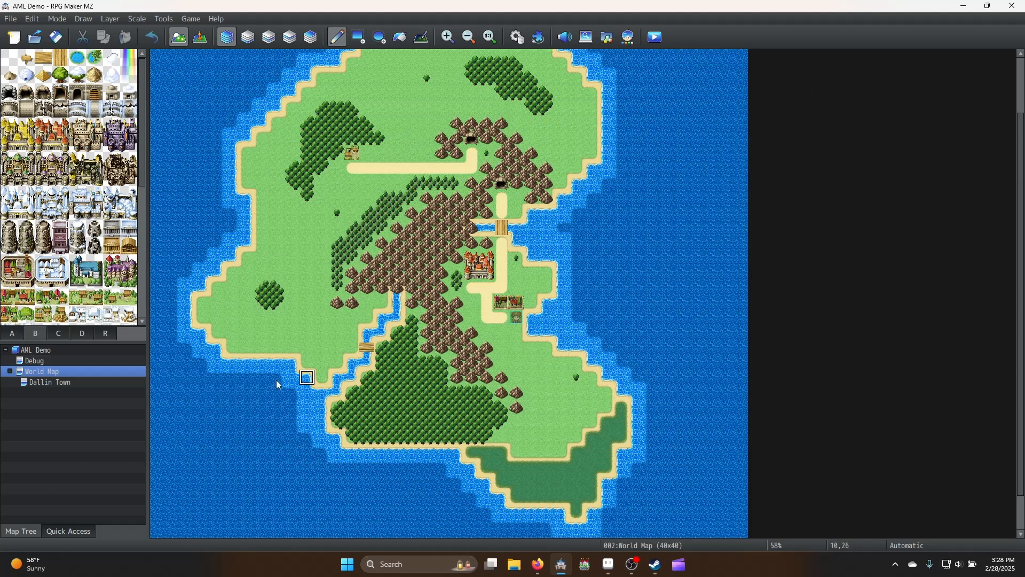
# Try the tileset D broken bridge tile over the wooden bridge west of the southern forest and clear that spot to water
pyautogui.click(82, 334)
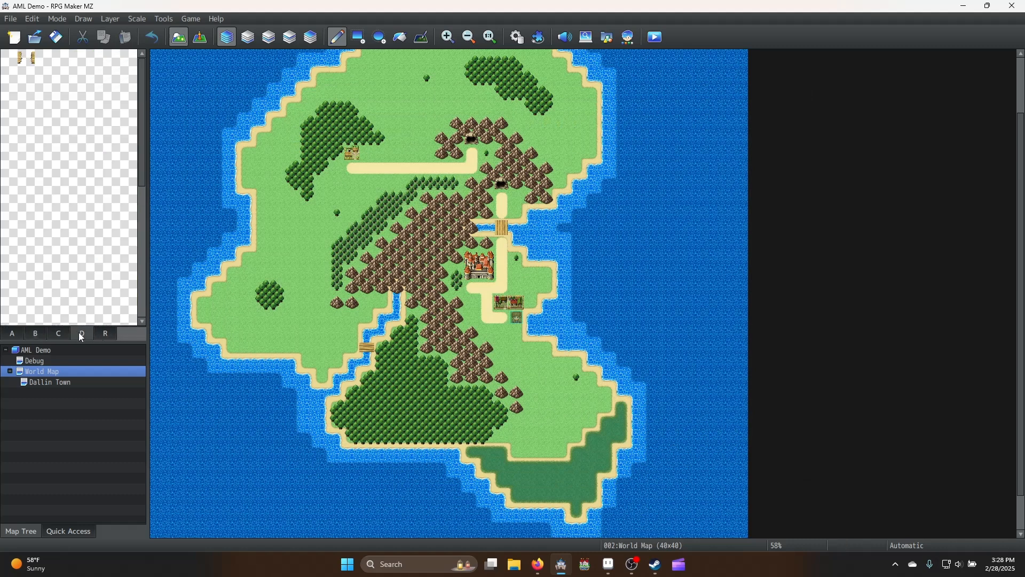
pyautogui.click(26, 58)
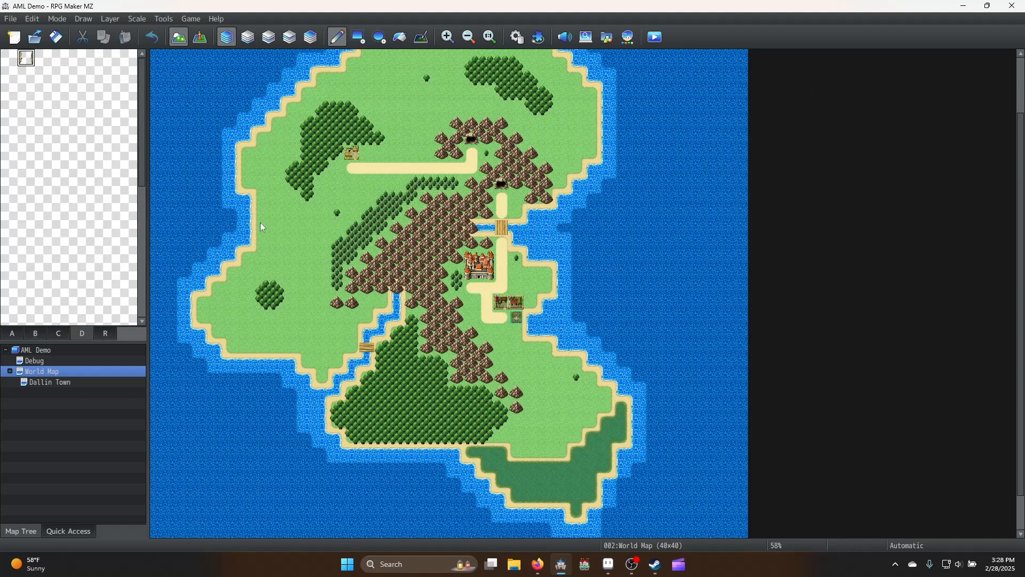
pyautogui.click(367, 347)
pyautogui.rightClick(370, 333)
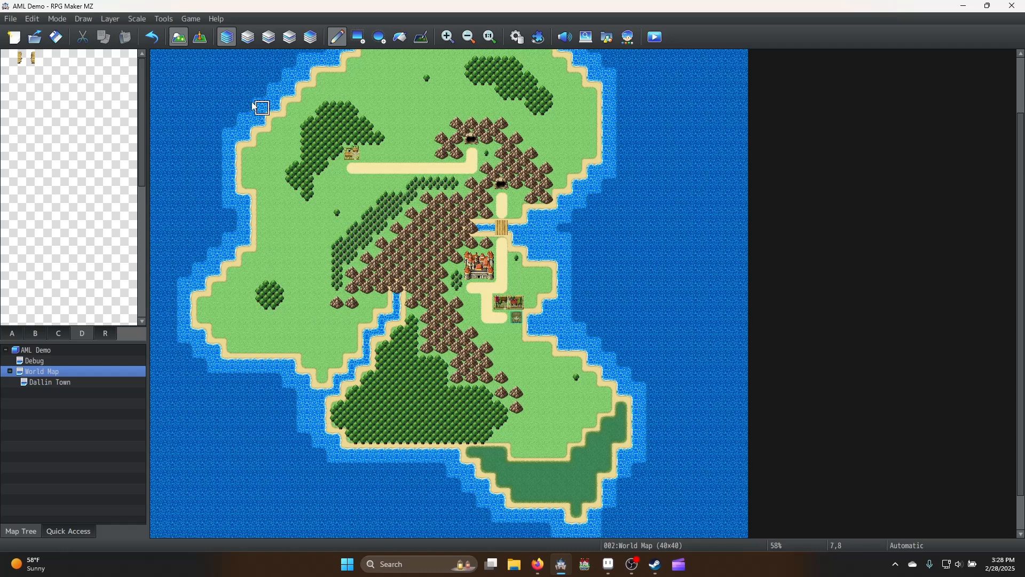
# Create an event named Broken Bridge on the cleared water tile west of the southern forest
pyautogui.click(201, 37)
pyautogui.doubleClick(371, 350)
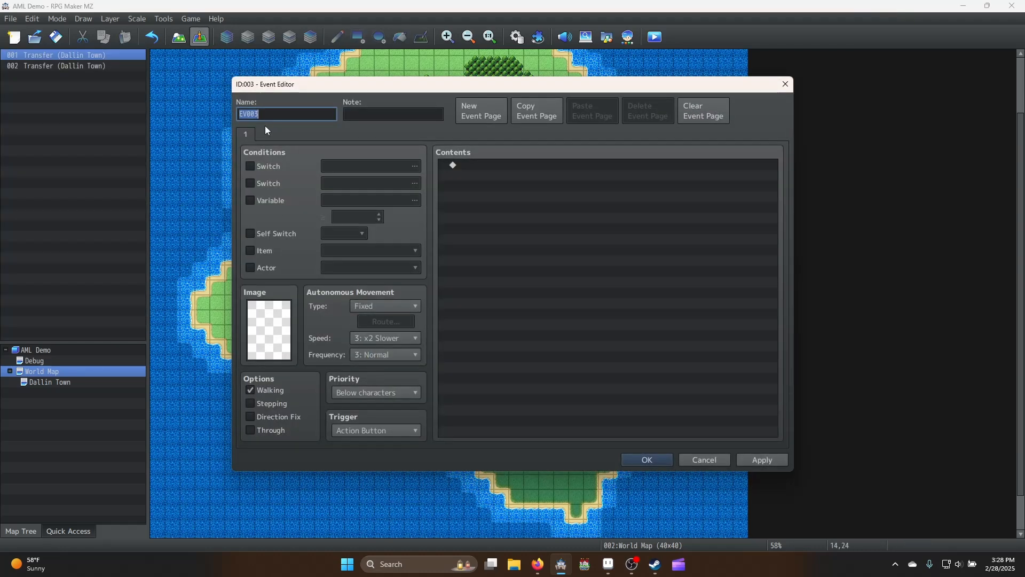
pyautogui.write('Broken Bridge')
# Set the Broken Bridge event's image to the broken bridge tile from Tileset D and save the event
pyautogui.doubleClick(279, 320)
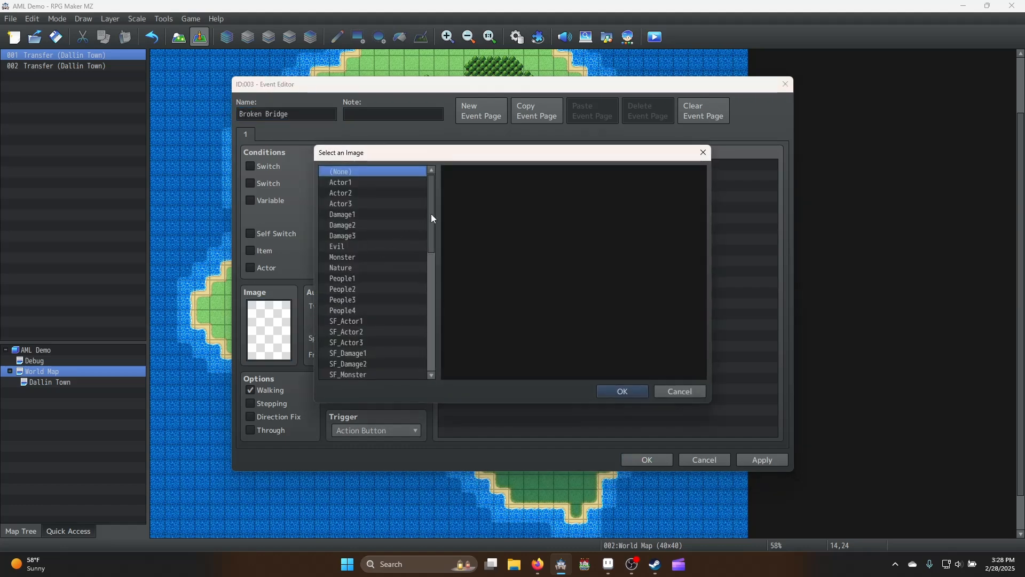
pyautogui.moveTo(432, 218); pyautogui.dragTo(428, 373)
pyautogui.click(368, 355)
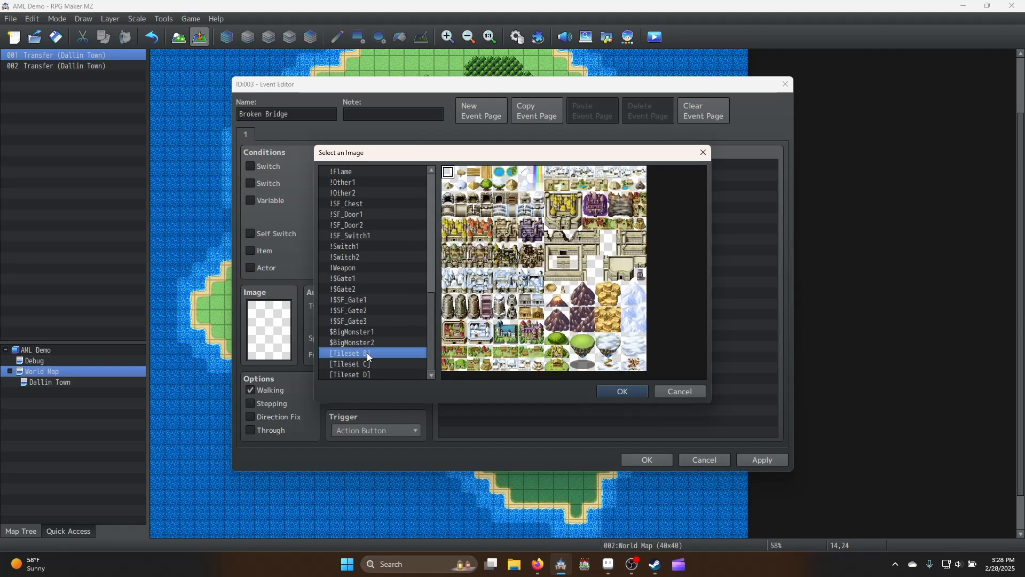
pyautogui.click(367, 368)
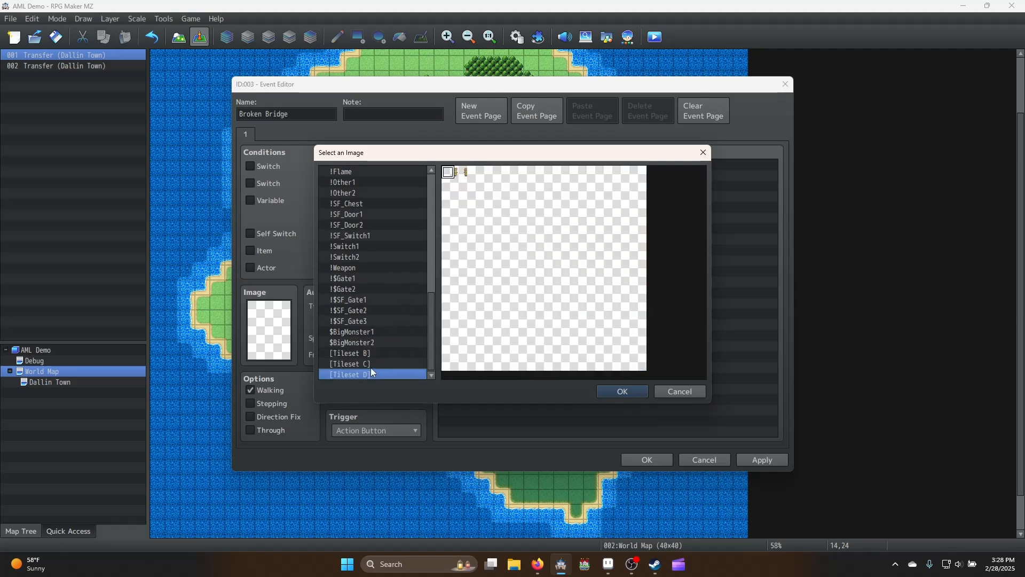
pyautogui.click(463, 176)
pyautogui.doubleClick(462, 176)
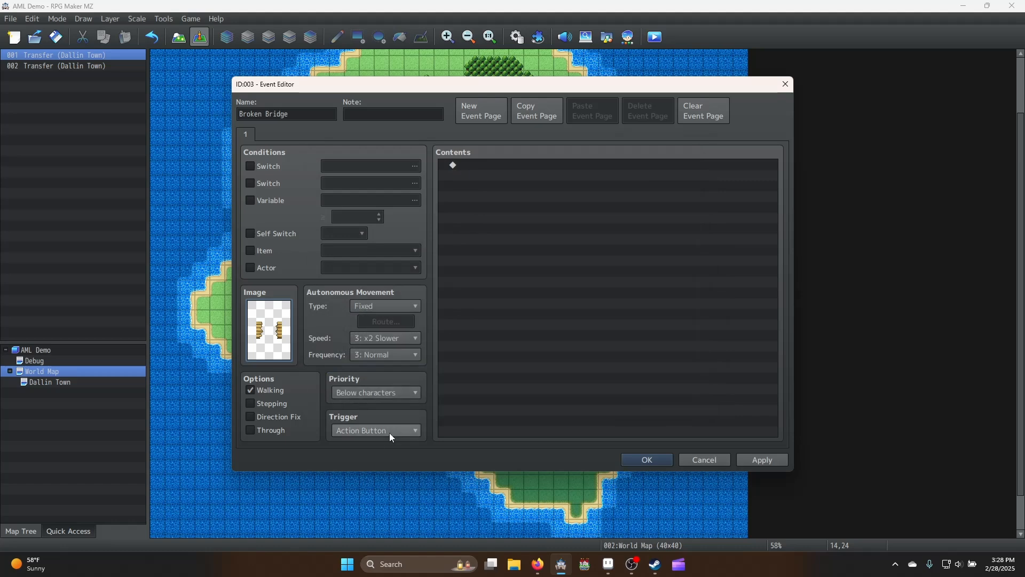
pyautogui.click(755, 461)
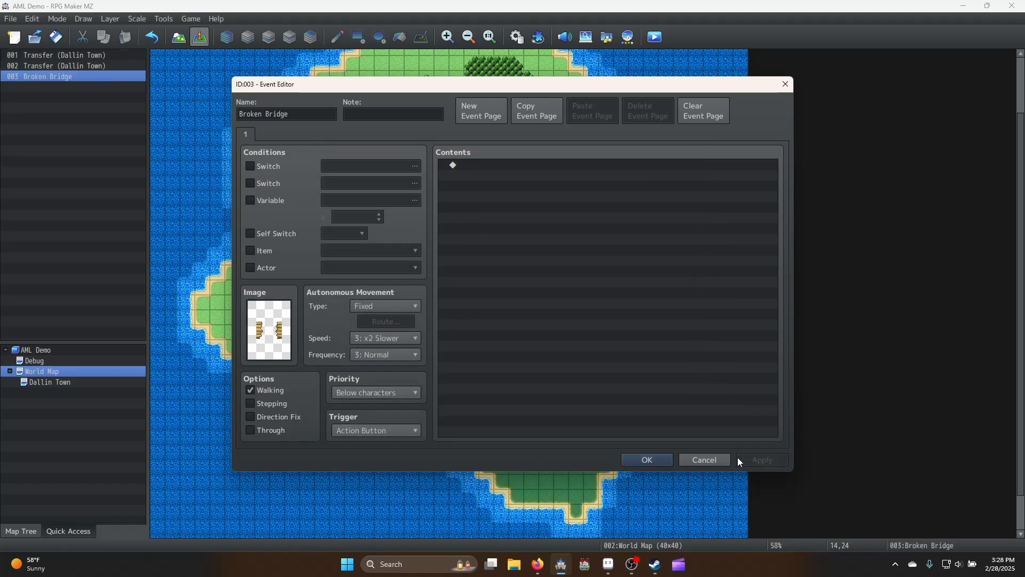
pyautogui.click(646, 461)
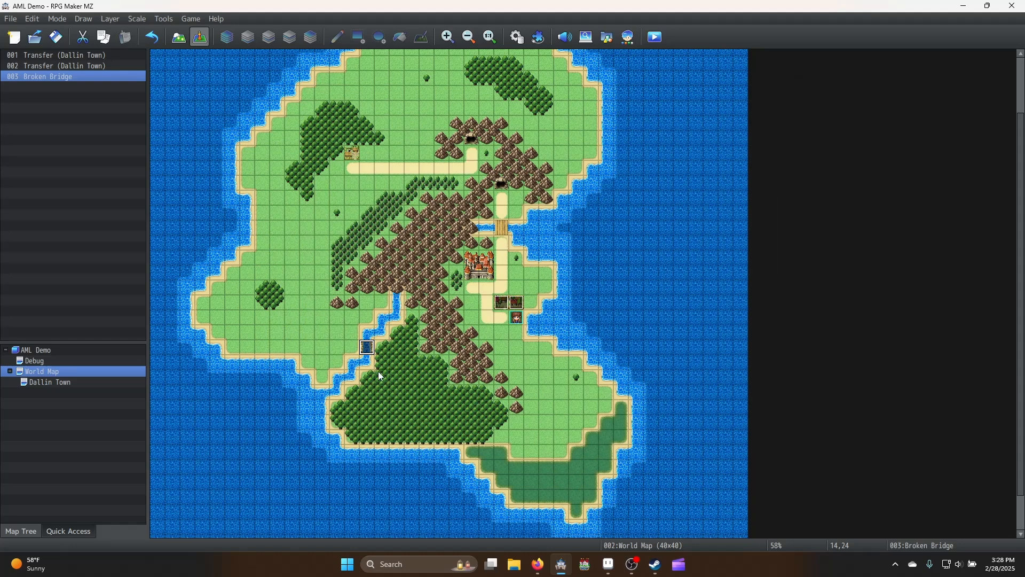
# Duplicate the Broken Bridge event's page as a second event page
pyautogui.doubleClick(368, 349)
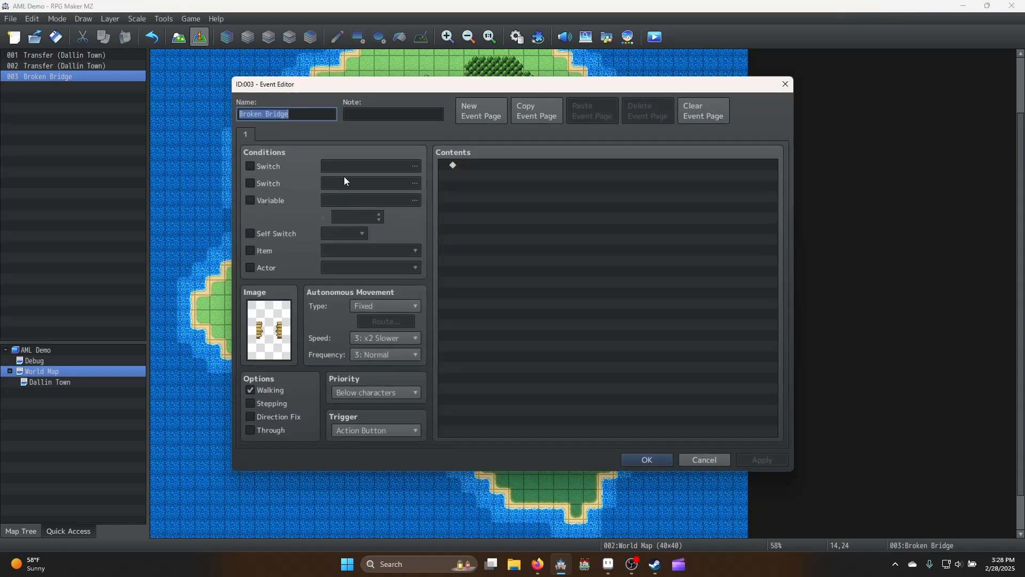
pyautogui.click(537, 113)
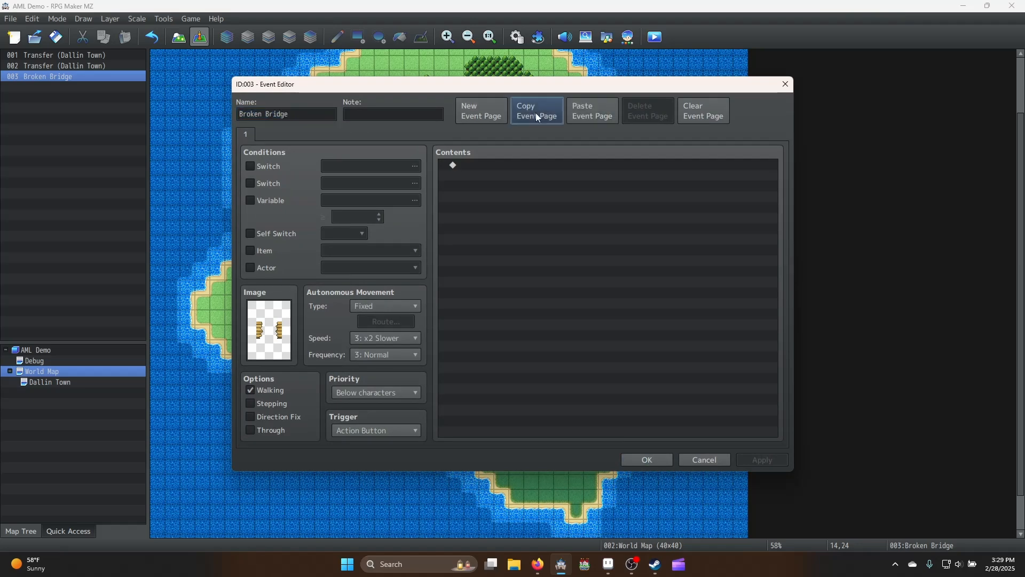
pyautogui.click(611, 114)
# Set the second page's image to the intact horizontal plank bridge from Tileset B and apply the change
pyautogui.doubleClick(278, 331)
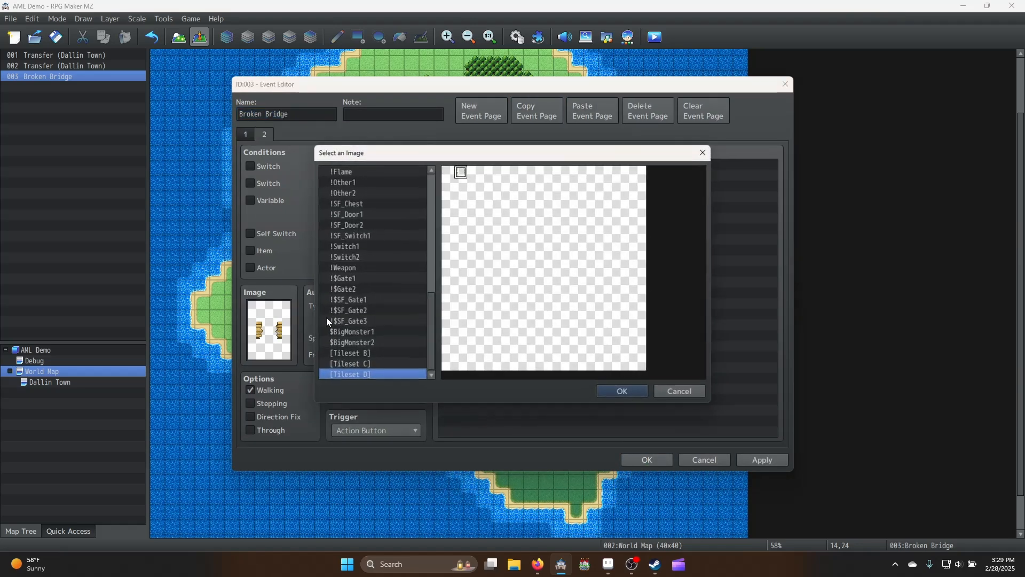
pyautogui.click(371, 364)
pyautogui.doubleClick(475, 179)
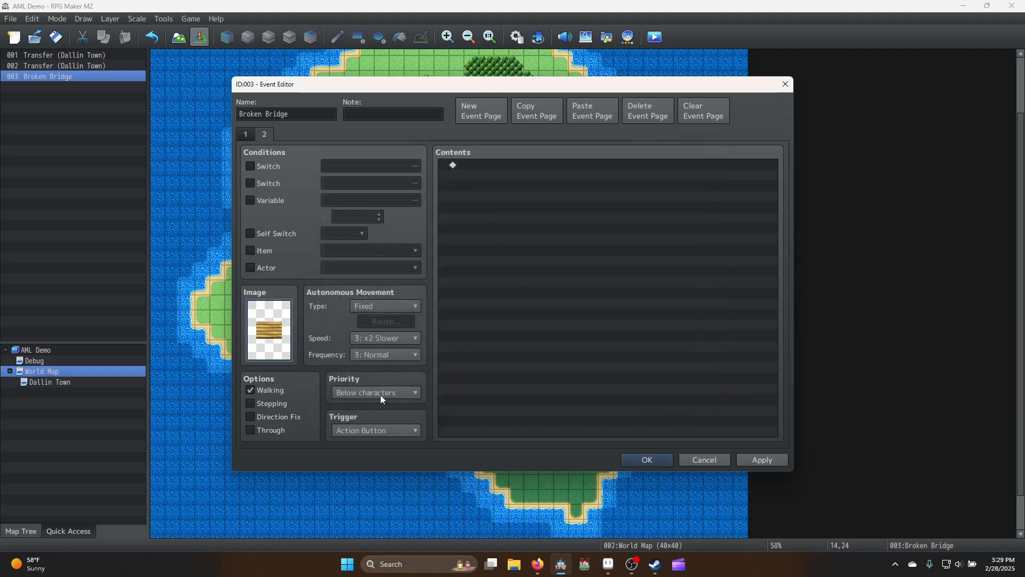
pyautogui.click(762, 460)
# On the Broken Bridge event's first page, add a Control Switches command turning ON switch 0003, naming the switch Delivered Package
pyautogui.click(247, 135)
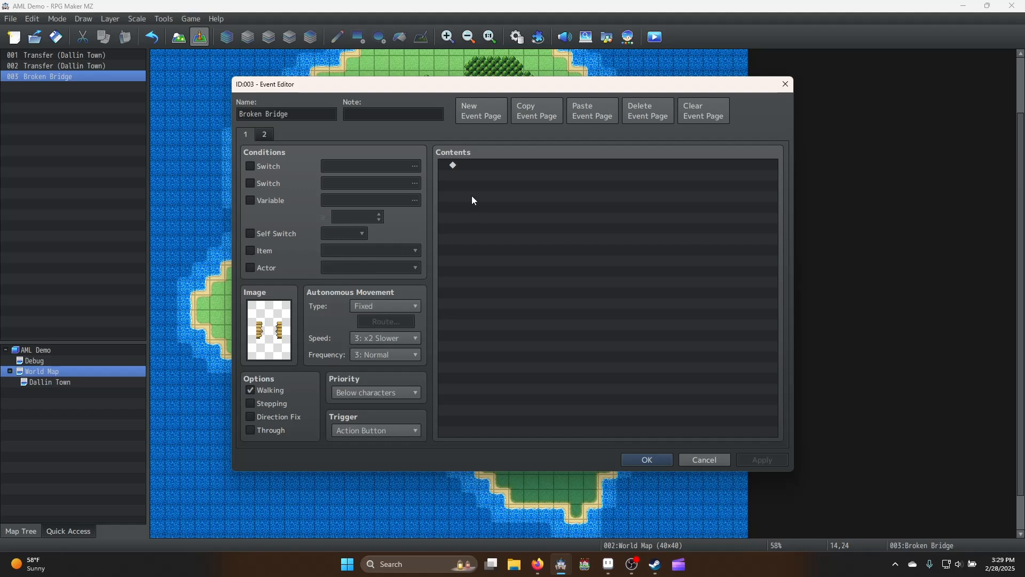
pyautogui.doubleClick(502, 165)
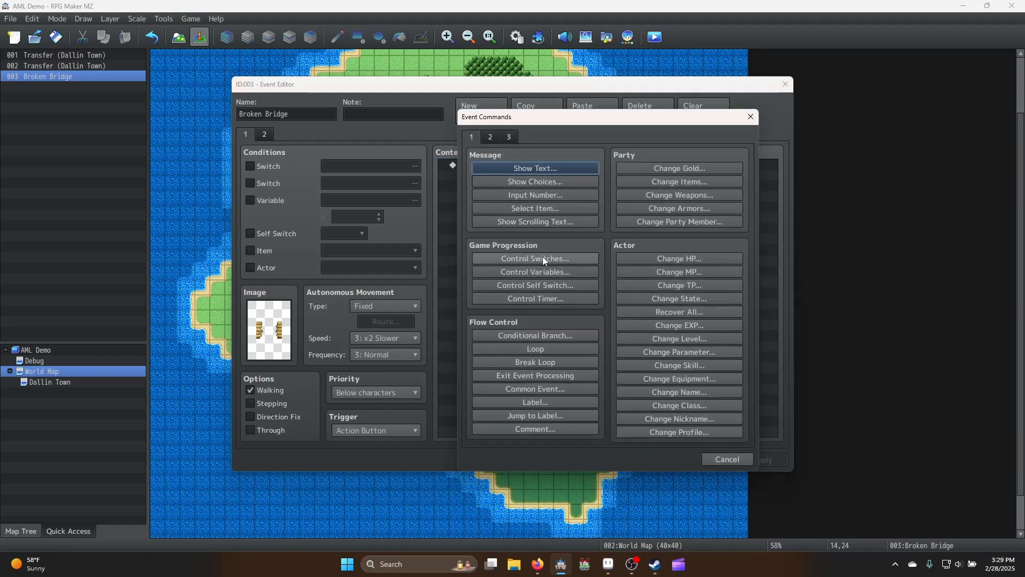
pyautogui.click(543, 257)
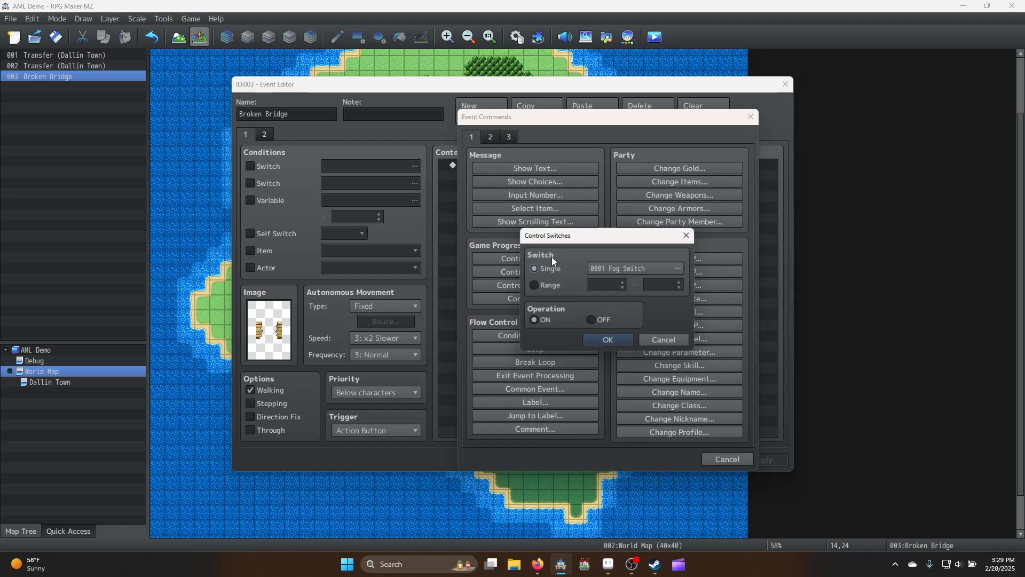
pyautogui.click(627, 271)
pyautogui.click(635, 198)
pyautogui.click(661, 399)
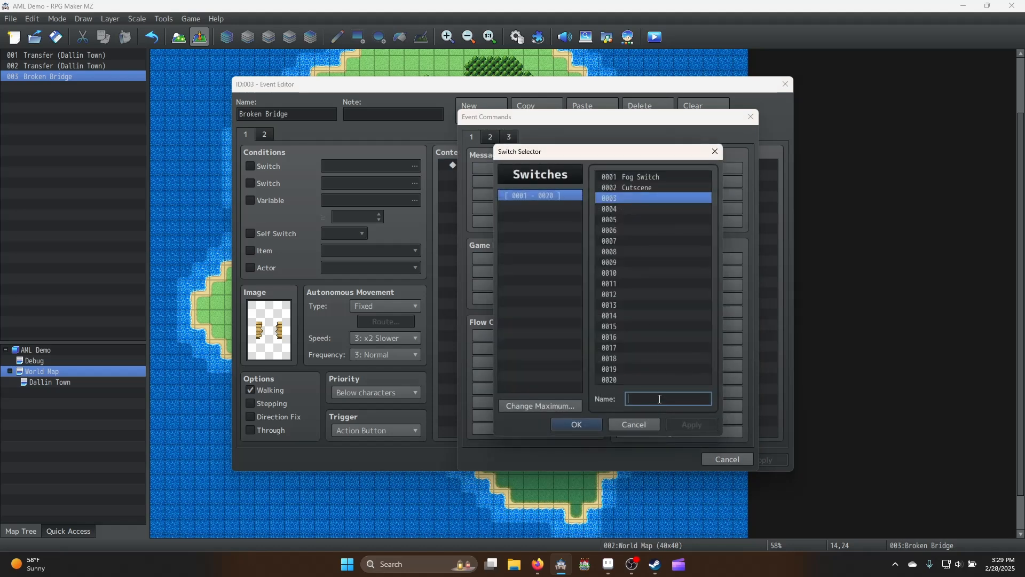
pyautogui.write('Delivered Package')
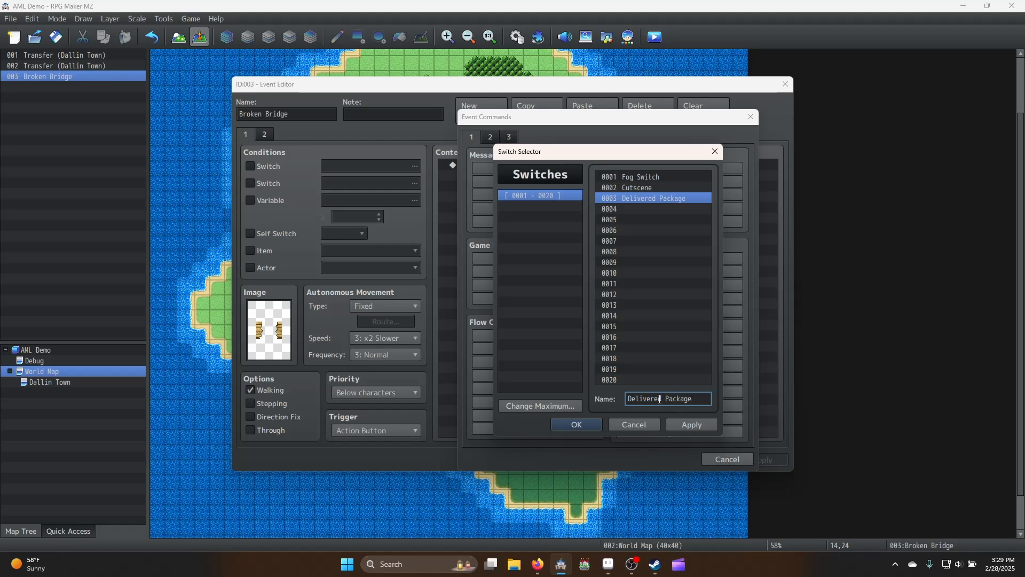
pyautogui.click(693, 425)
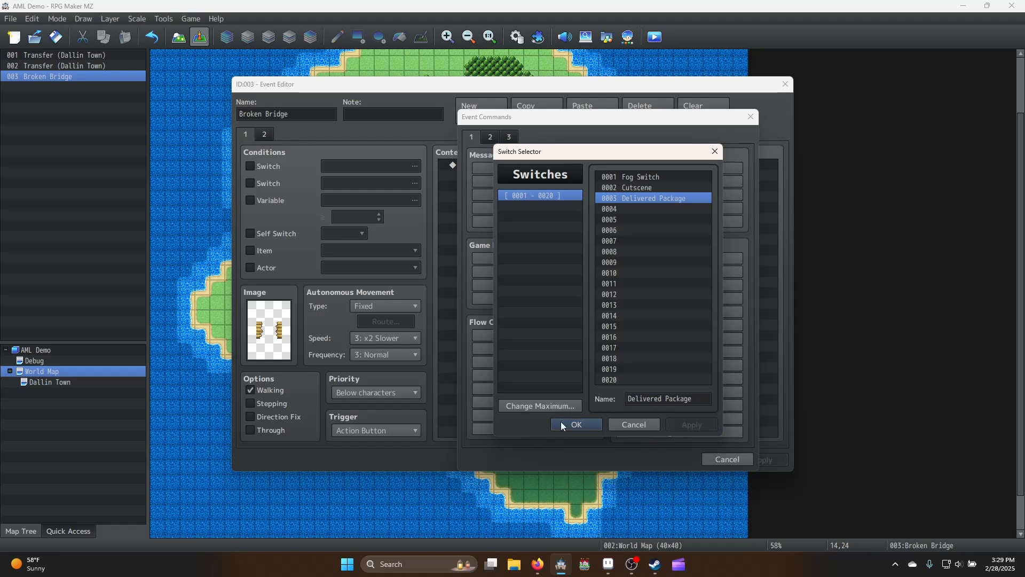
pyautogui.click(563, 423)
pyautogui.click(627, 346)
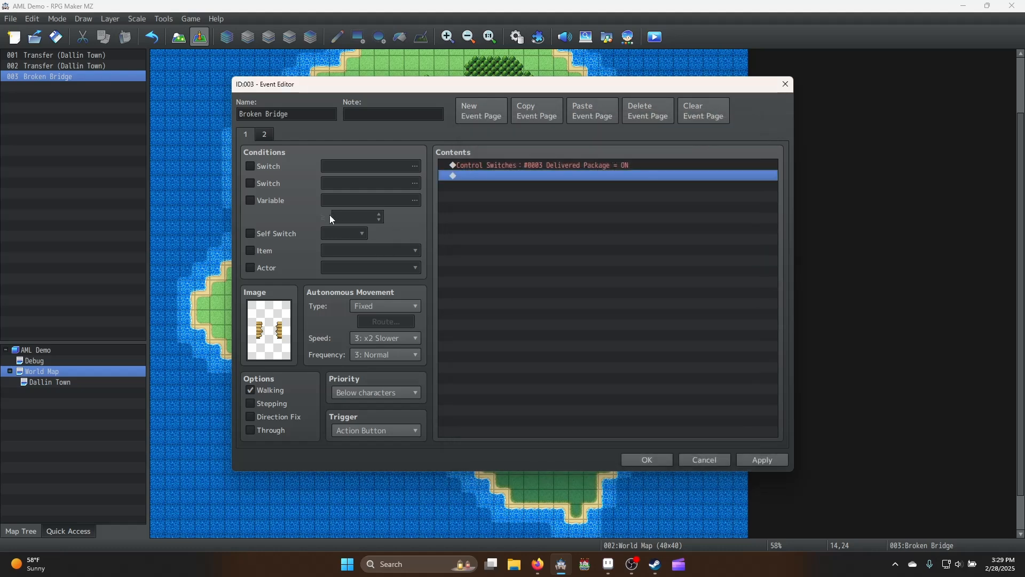
# Delete the Control Switches command from the first page's contents
pyautogui.click(544, 167)
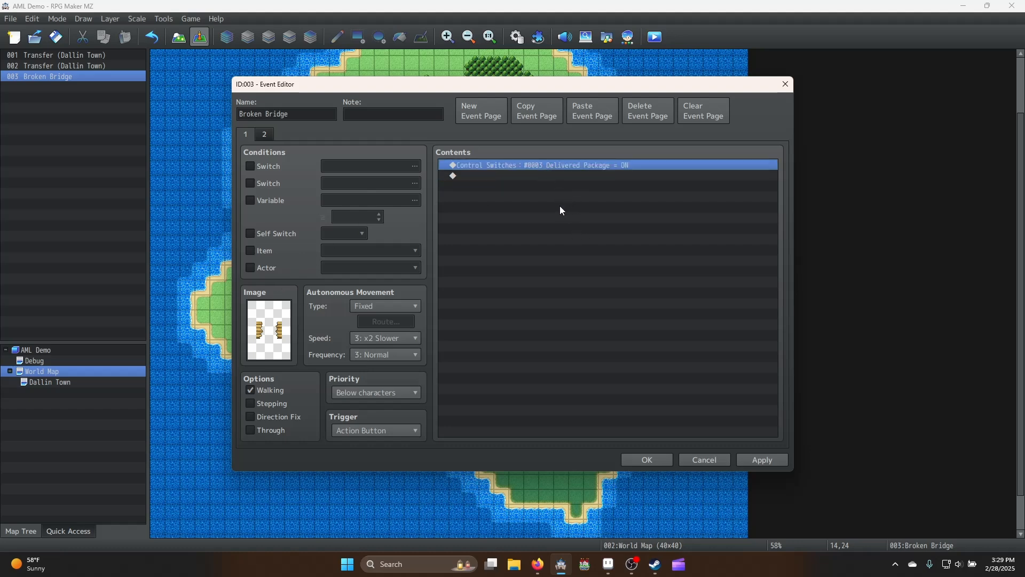
pyautogui.press('Delete')
# Make the second event page conditional on switch 0003 Delivered Package and save the Broken Bridge event
pyautogui.click(270, 137)
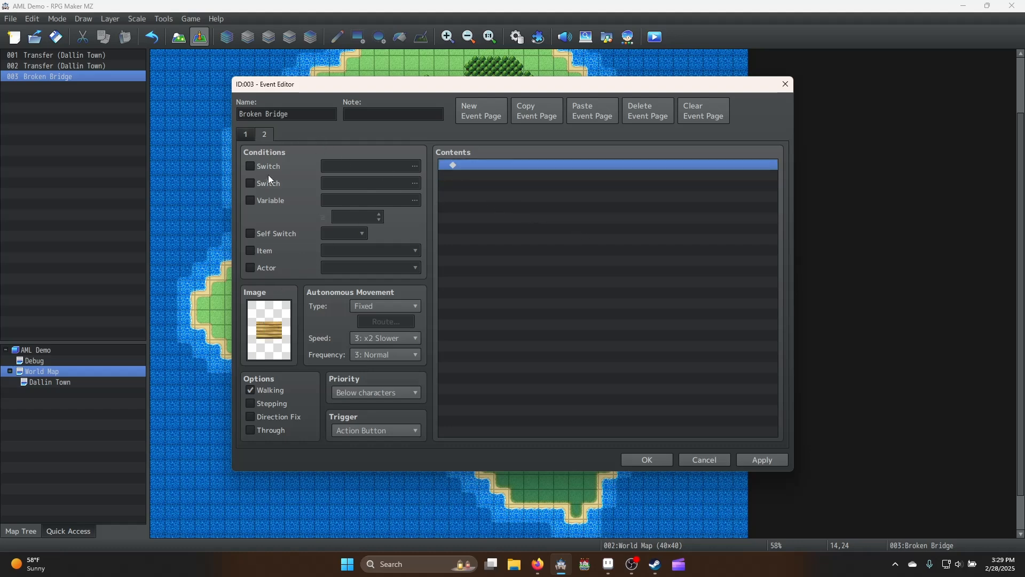
pyautogui.click(250, 166)
pyautogui.click(414, 166)
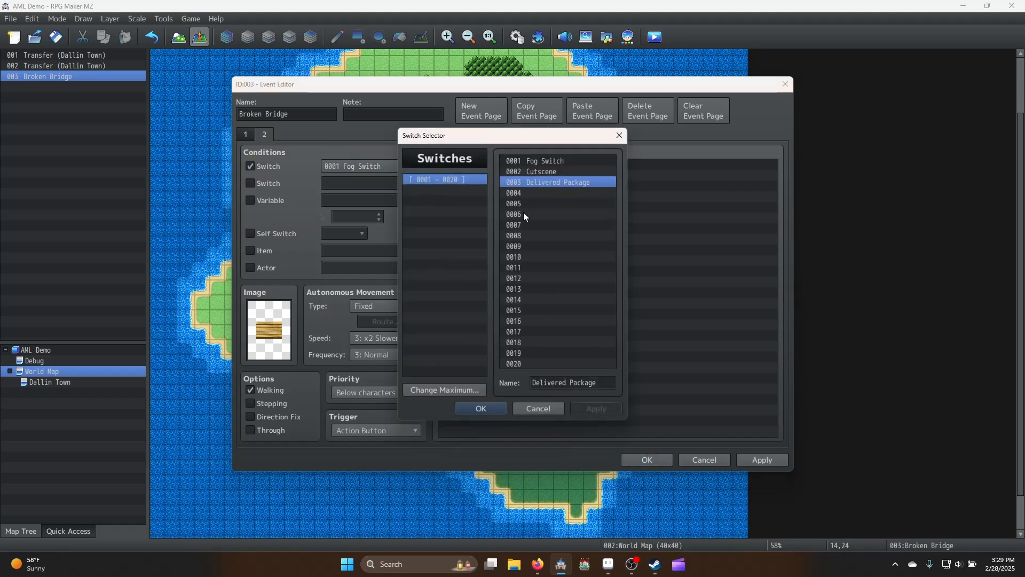
pyautogui.doubleClick(547, 182)
pyautogui.click(764, 460)
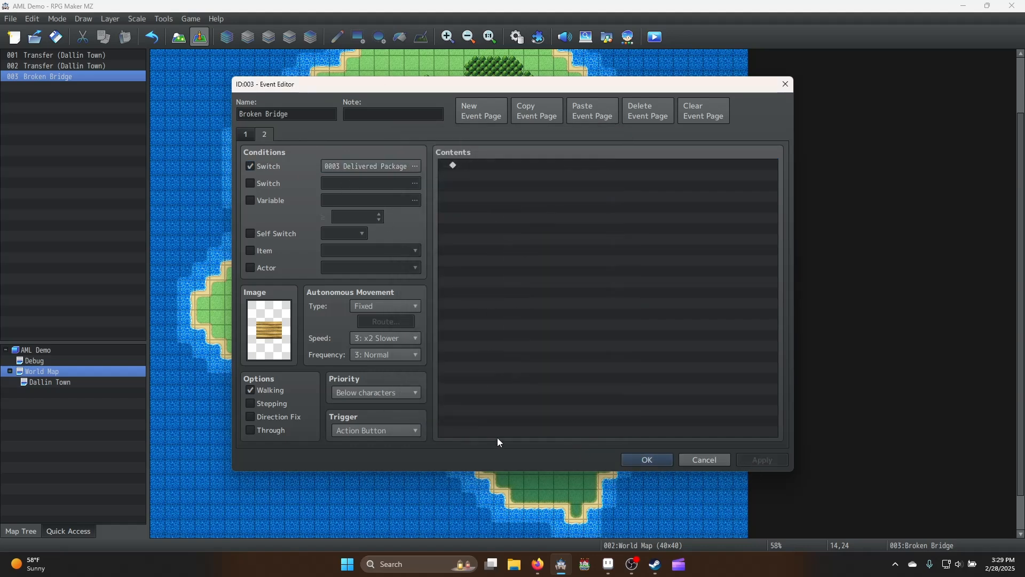
pyautogui.click(647, 459)
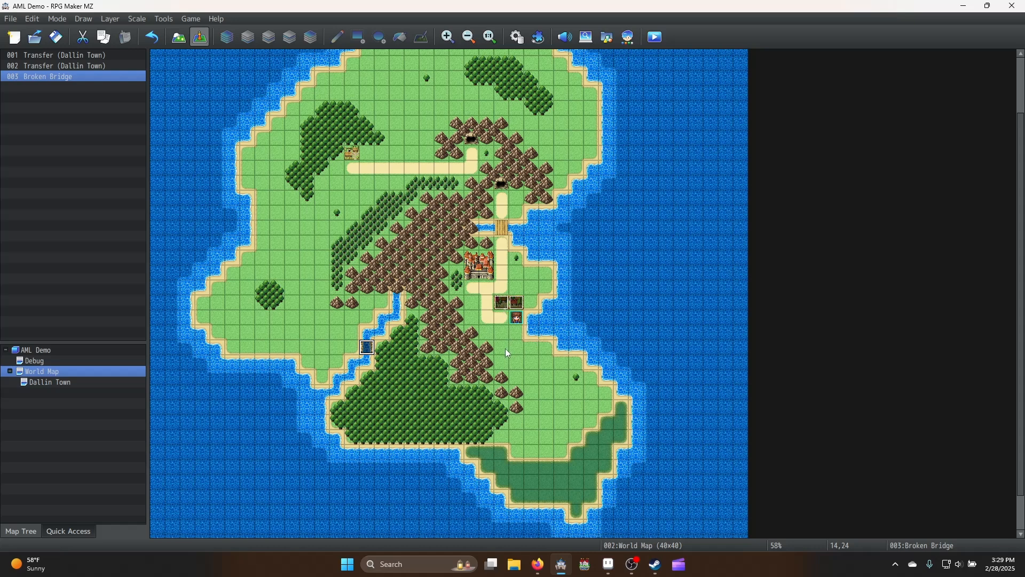
# Switch to Aseprite and save the World_B.png tileset image
pyautogui.click(607, 566)
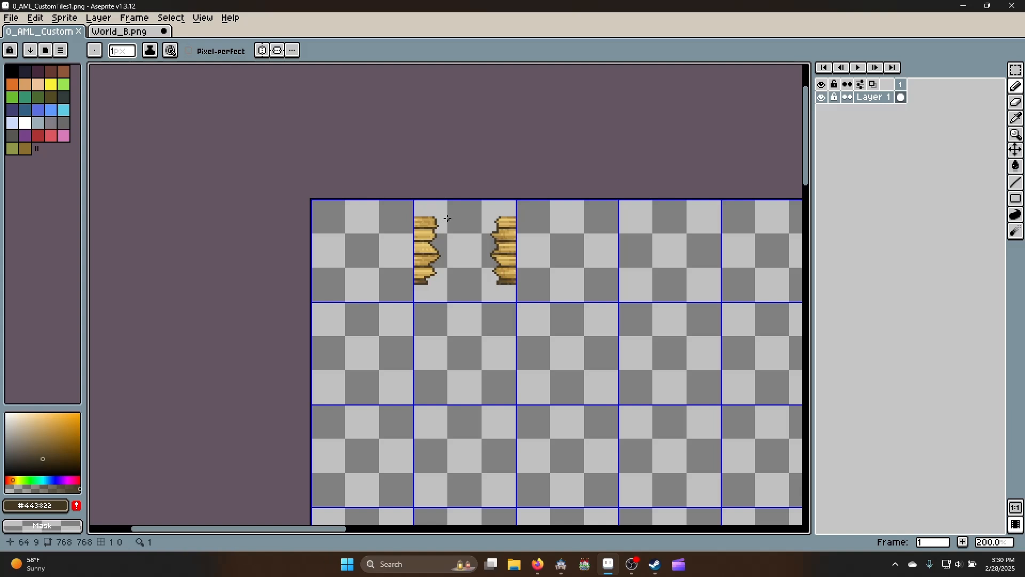
pyautogui.scroll(-1, 446, 217)
pyautogui.click(134, 32)
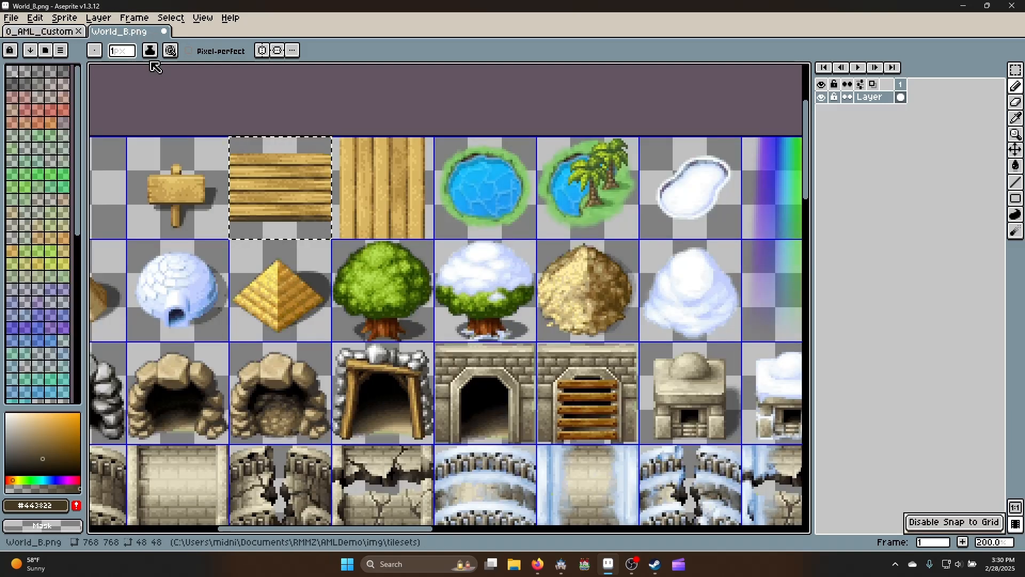
pyautogui.click(165, 35)
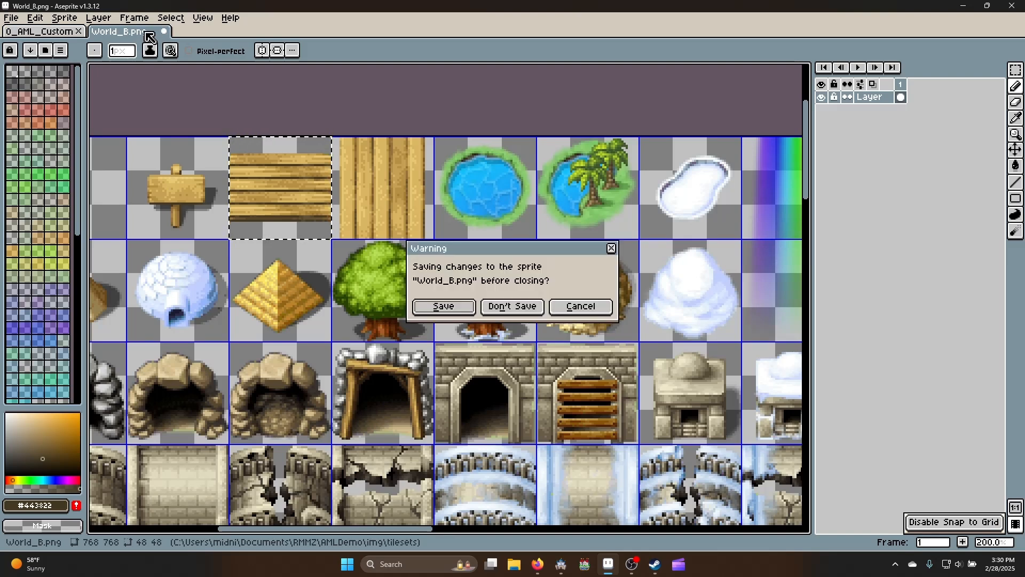
pyautogui.click(594, 306)
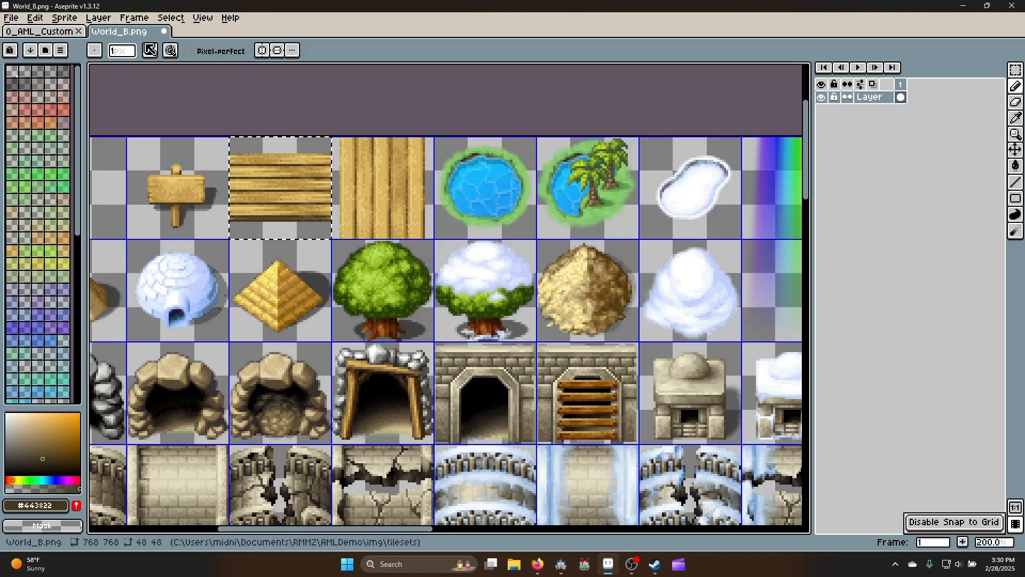
pyautogui.hotkey('ctrl', 's')
pyautogui.press('-')
pyautogui.press('-')
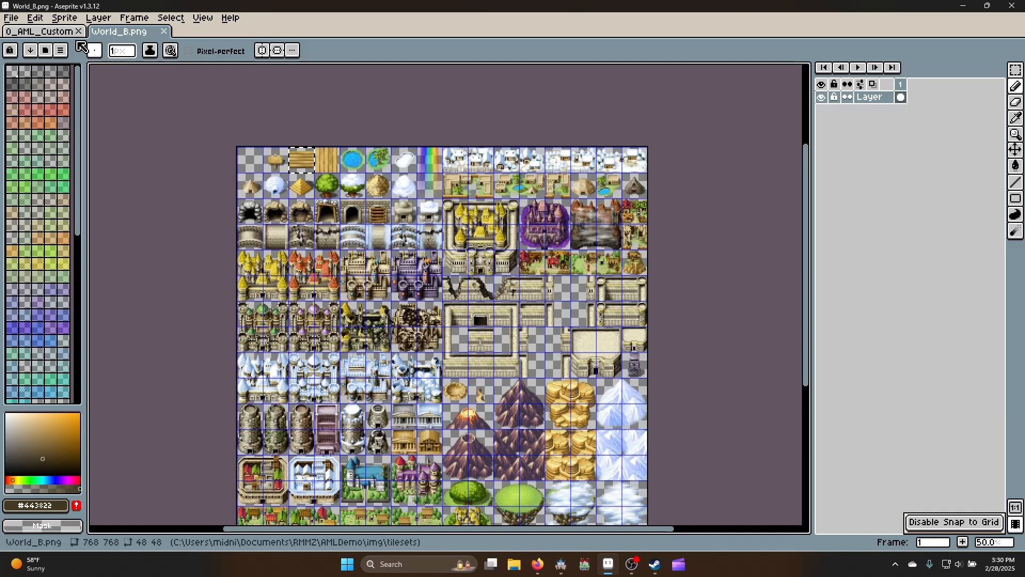
# Open Dungeon_B, Dungeon_C, Inside_B, Inside_C, SF_Inside_B and SF_Inside_C from the tilesets folder, and return to the 0_AML_CustomTiles1.png sheet
pyautogui.click(11, 18)
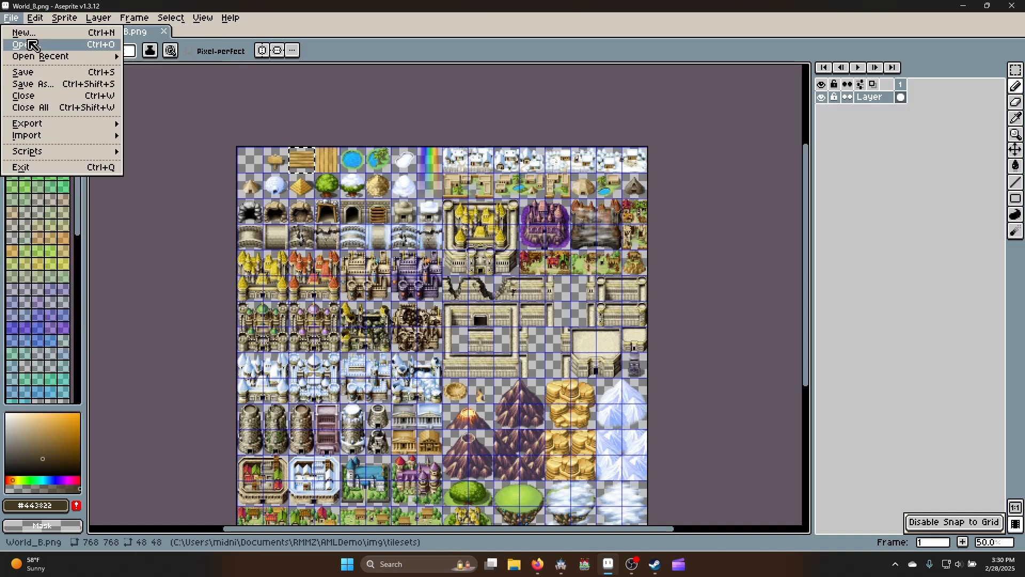
pyautogui.click(28, 44)
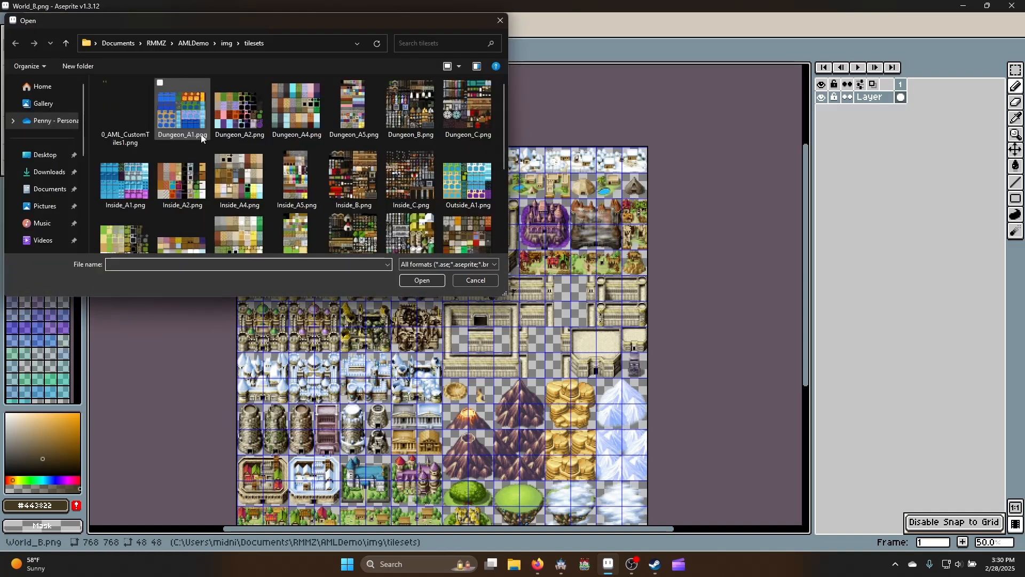
pyautogui.scroll(-1, 259, 188)
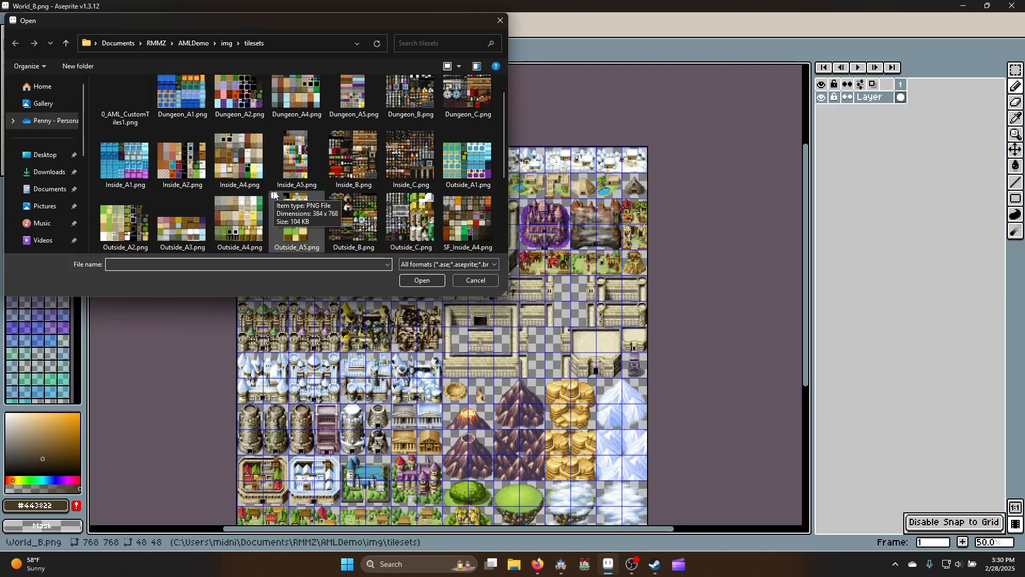
pyautogui.click(356, 170)
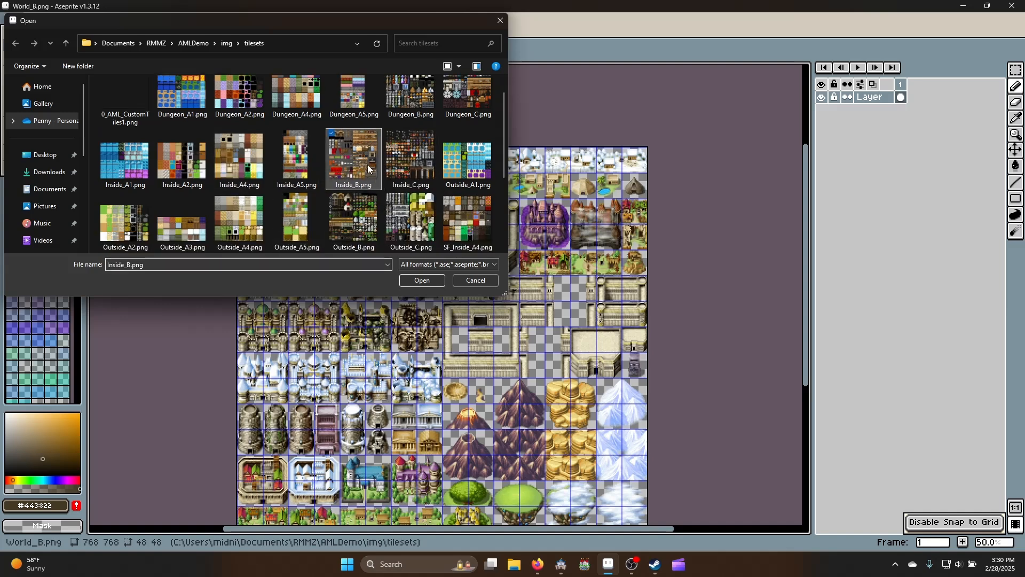
pyautogui.keyDown('ctrl'); pyautogui.click(409, 165); pyautogui.keyUp('ctrl')
pyautogui.scroll(-1, 262, 220)
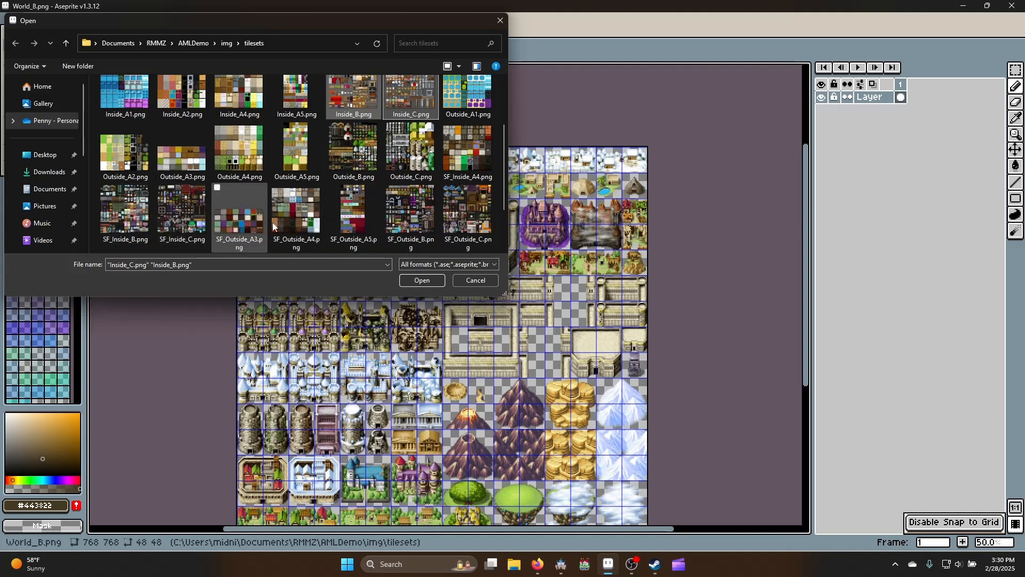
pyautogui.keyDown('ctrl'); pyautogui.click(167, 222); pyautogui.keyUp('ctrl')
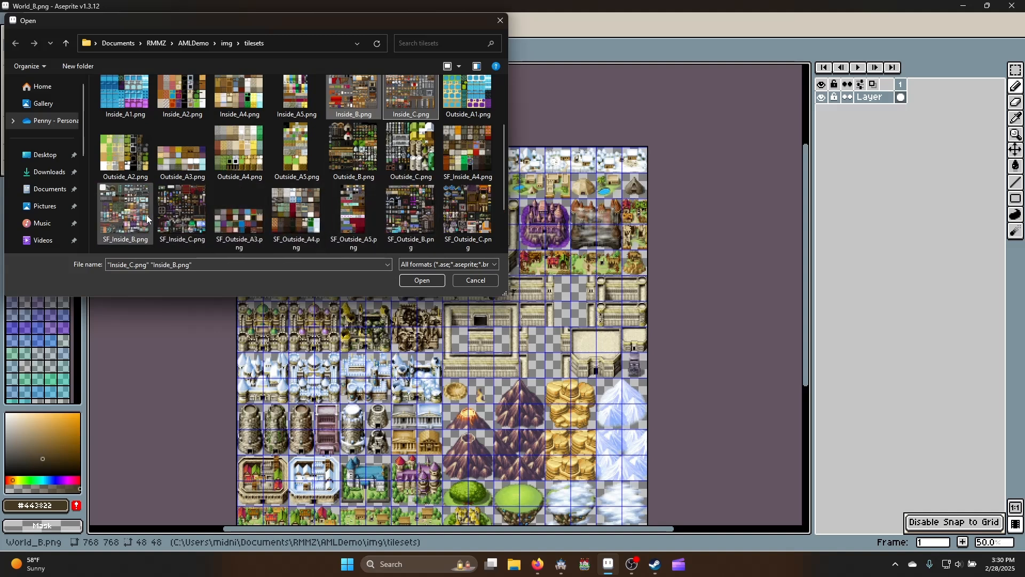
pyautogui.keyDown('ctrl'); pyautogui.click(138, 217); pyautogui.keyUp('ctrl')
pyautogui.scroll(-1, 375, 224)
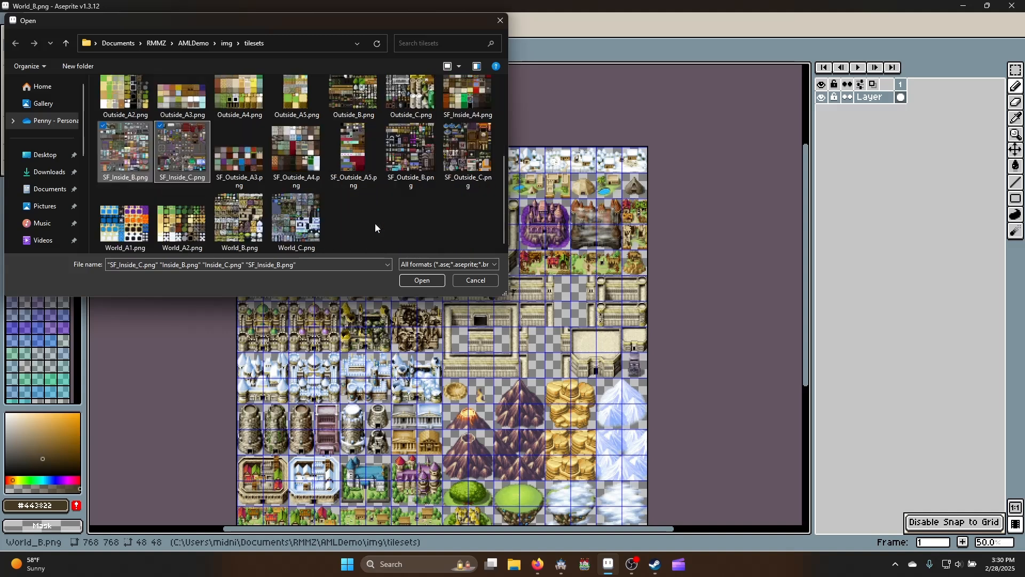
pyautogui.scroll(3, 331, 220)
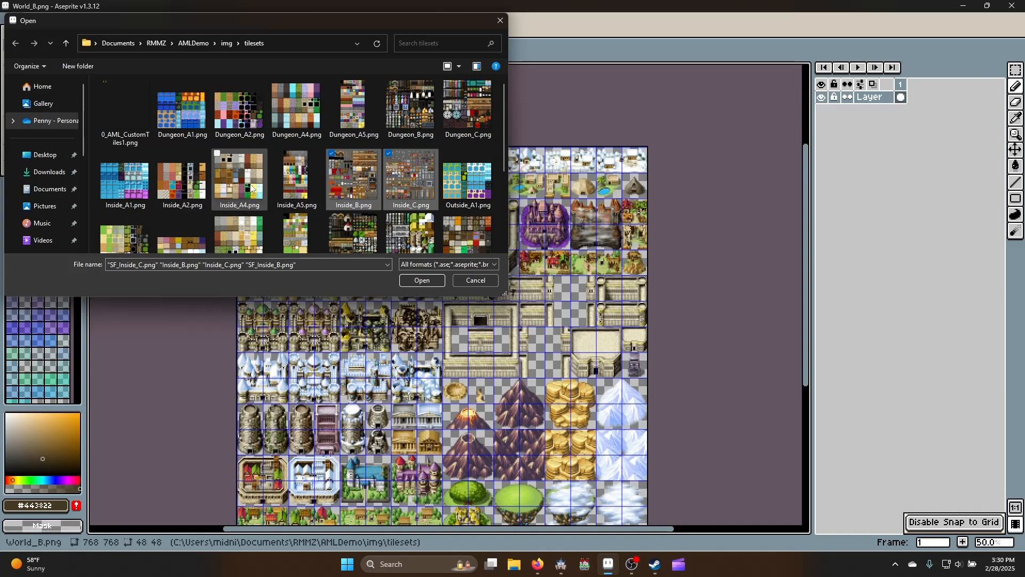
pyautogui.scroll(-1, 462, 195)
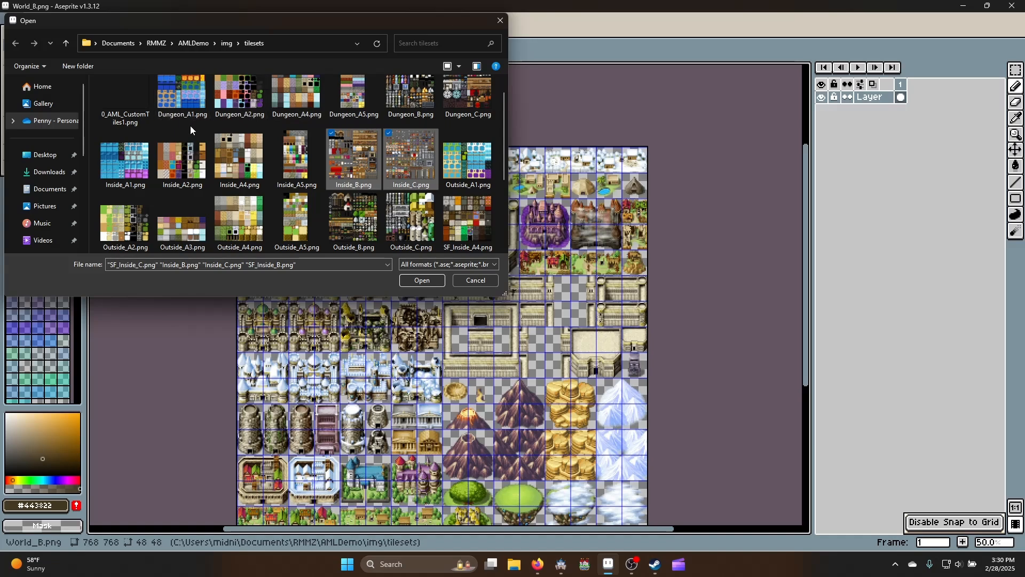
pyautogui.keyDown('ctrl'); pyautogui.click(415, 101); pyautogui.keyUp('ctrl')
pyautogui.keyDown('ctrl'); pyautogui.click(473, 99); pyautogui.keyUp('ctrl')
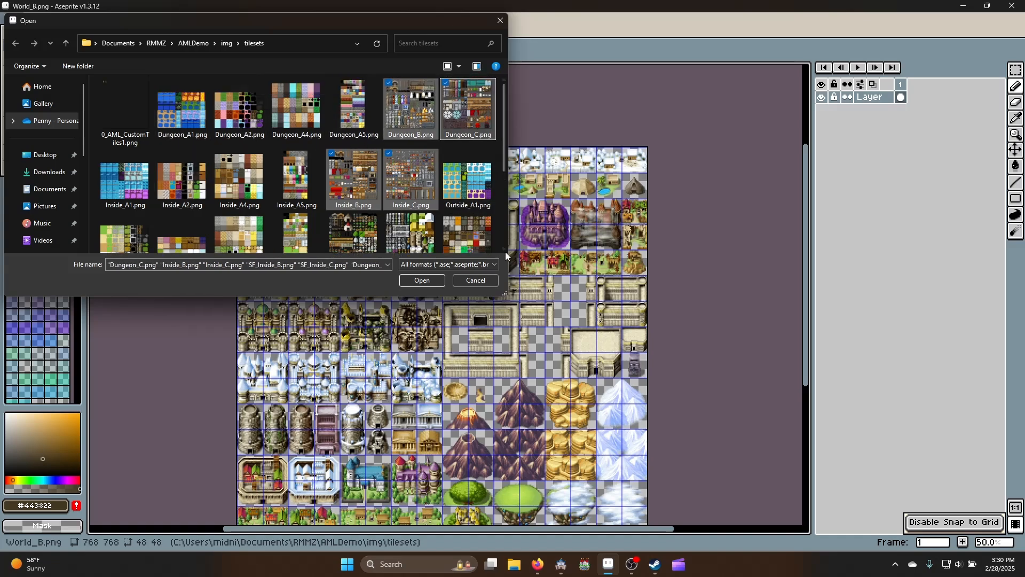
pyautogui.click(437, 282)
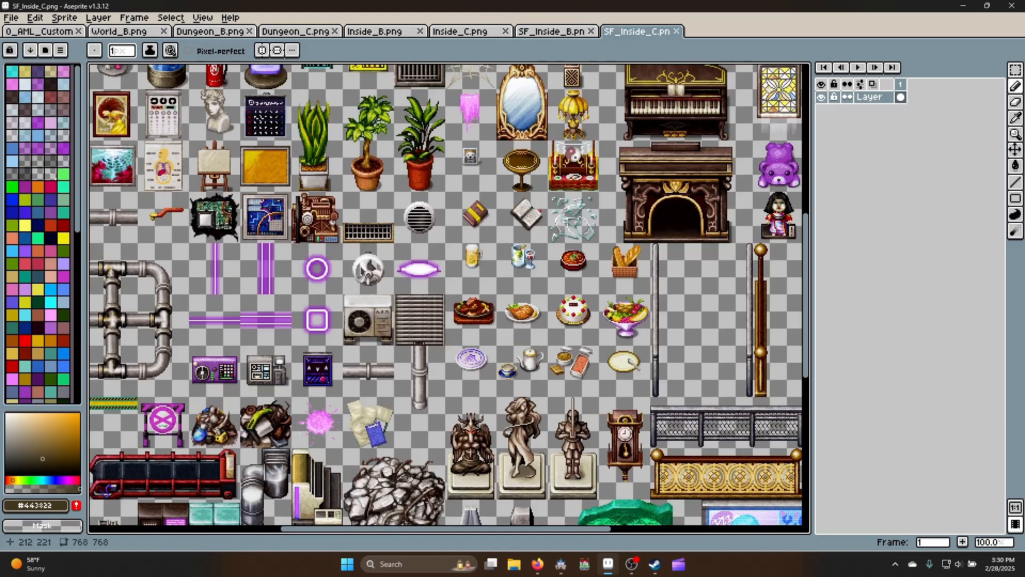
pyautogui.click(88, 33)
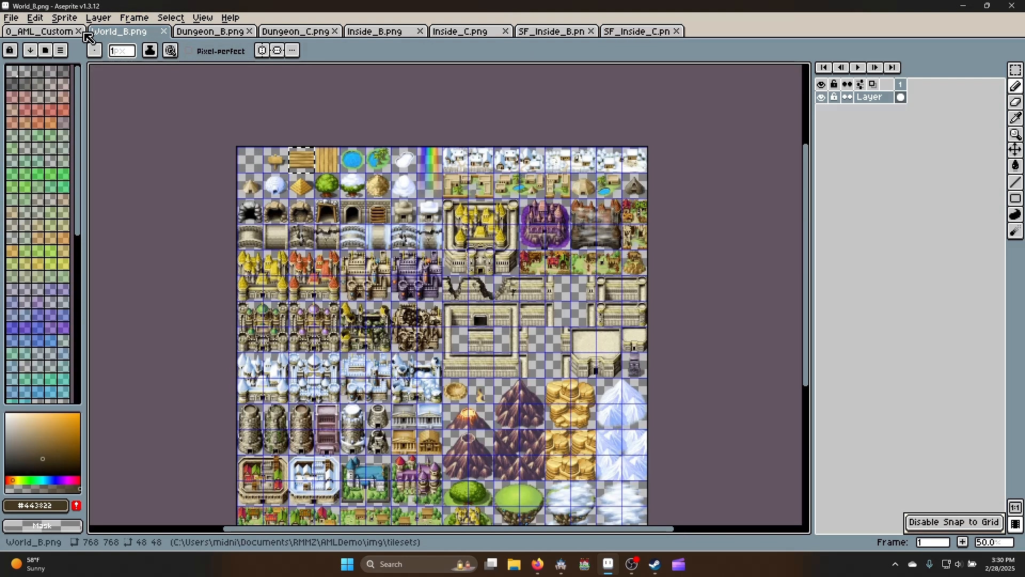
pyautogui.click(52, 33)
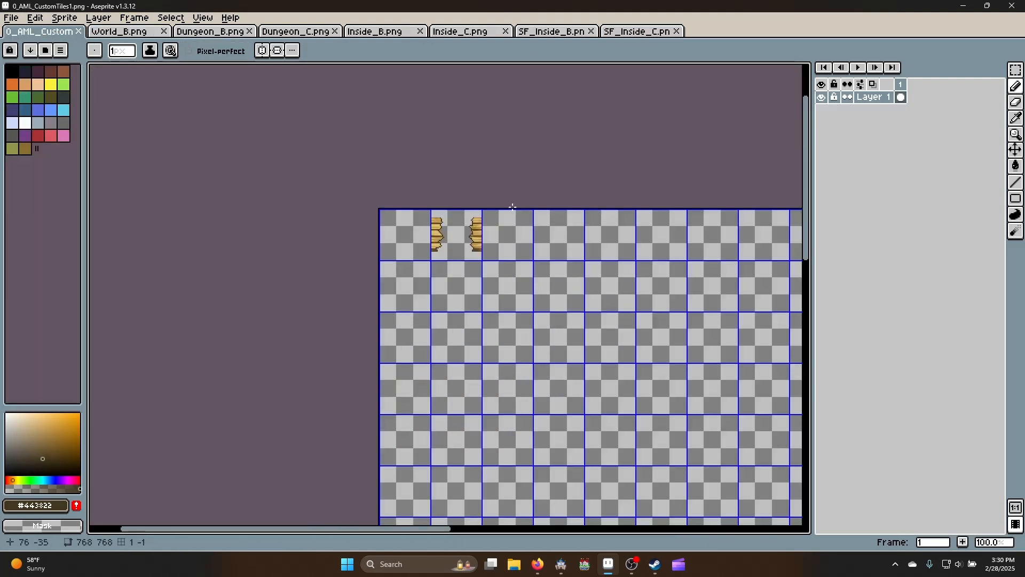
# Switch to RPG Maker MZ and create a House #1 map under Dallin Town with the 0003 Inside tileset and a width of 23
pyautogui.click(569, 566)
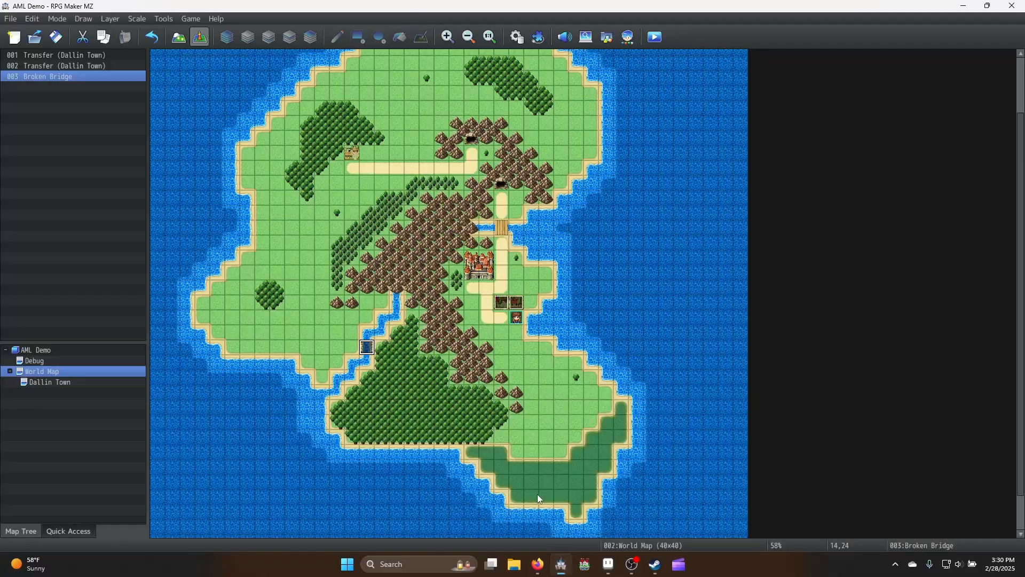
pyautogui.click(104, 378)
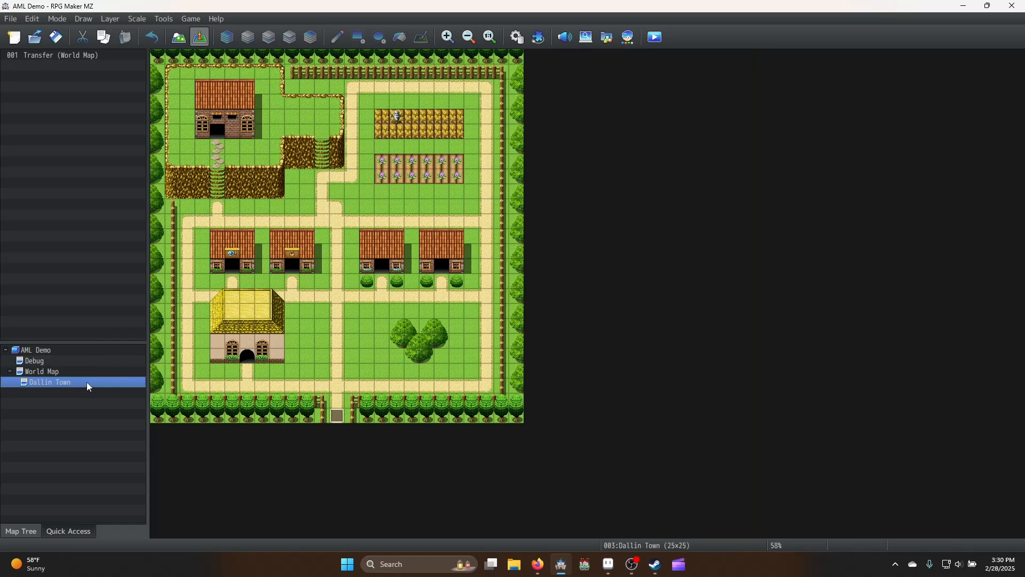
pyautogui.press('Insert')
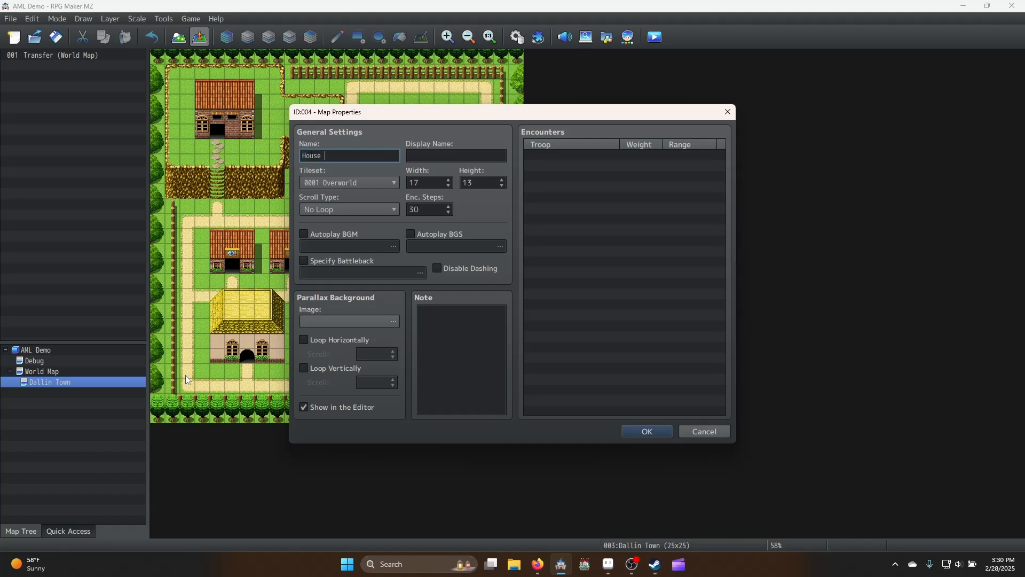
pyautogui.write('House #1')
pyautogui.click(338, 183)
pyautogui.click(345, 222)
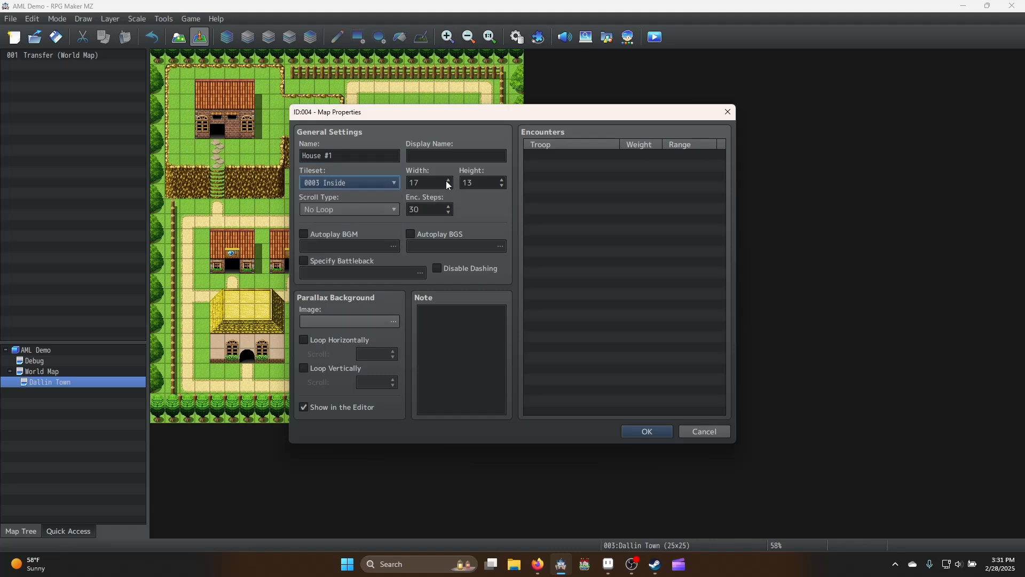
pyautogui.doubleClick(428, 184)
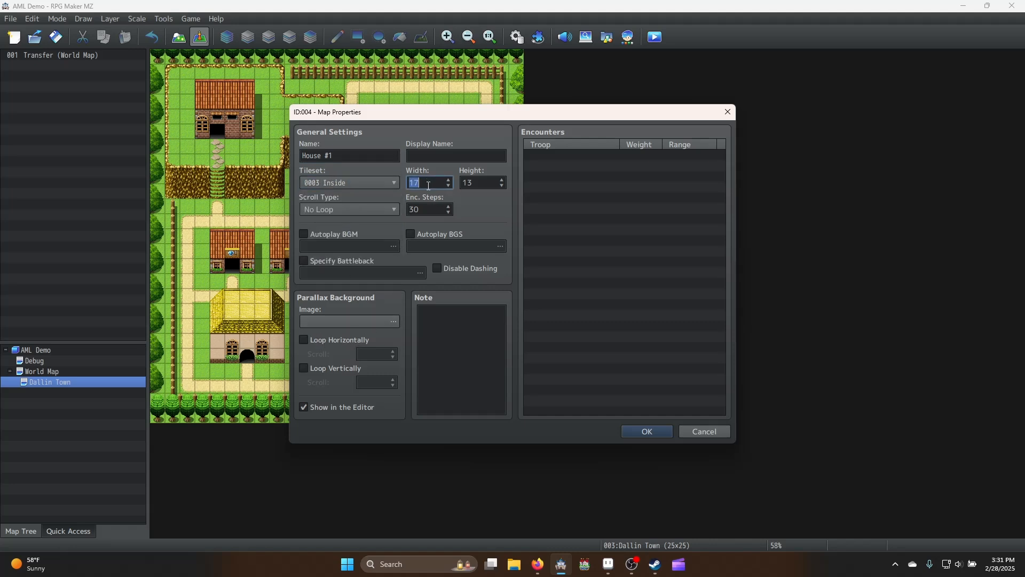
pyautogui.click(667, 431)
pyautogui.keyDown('ctrl'); pyautogui.scroll(3, 313, 184); pyautogui.keyUp('ctrl')
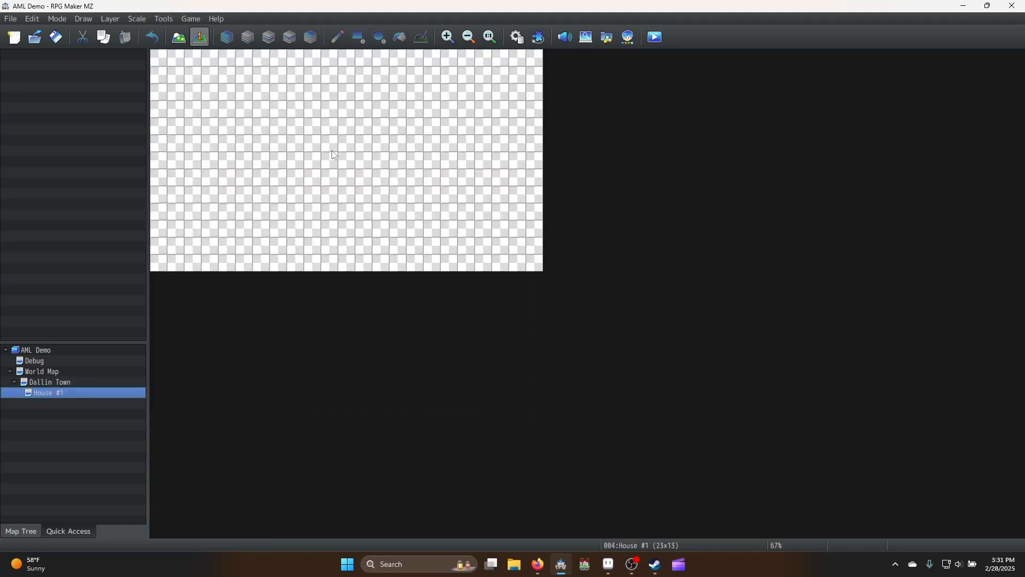
# Assign 0_AML_CustomTiles1 as the D image of the Inside tileset in the database and display its tiles
pyautogui.click(518, 35)
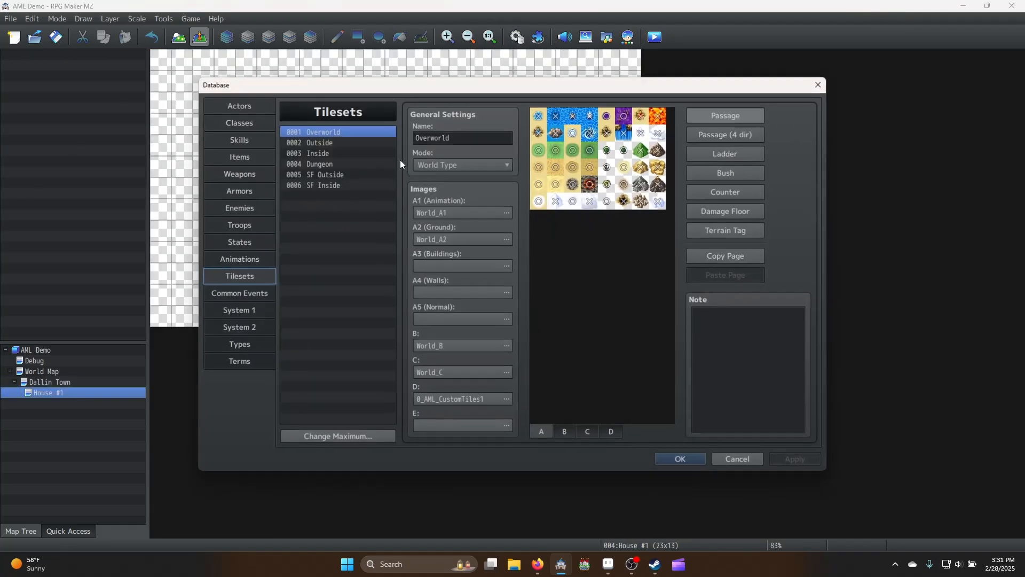
pyautogui.click(337, 153)
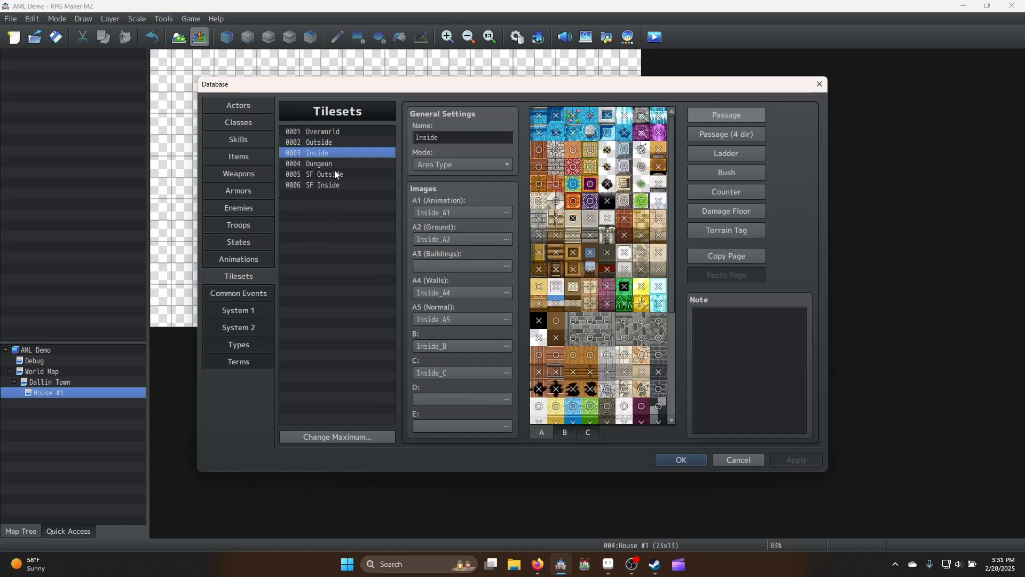
pyautogui.click(491, 400)
pyautogui.click(359, 185)
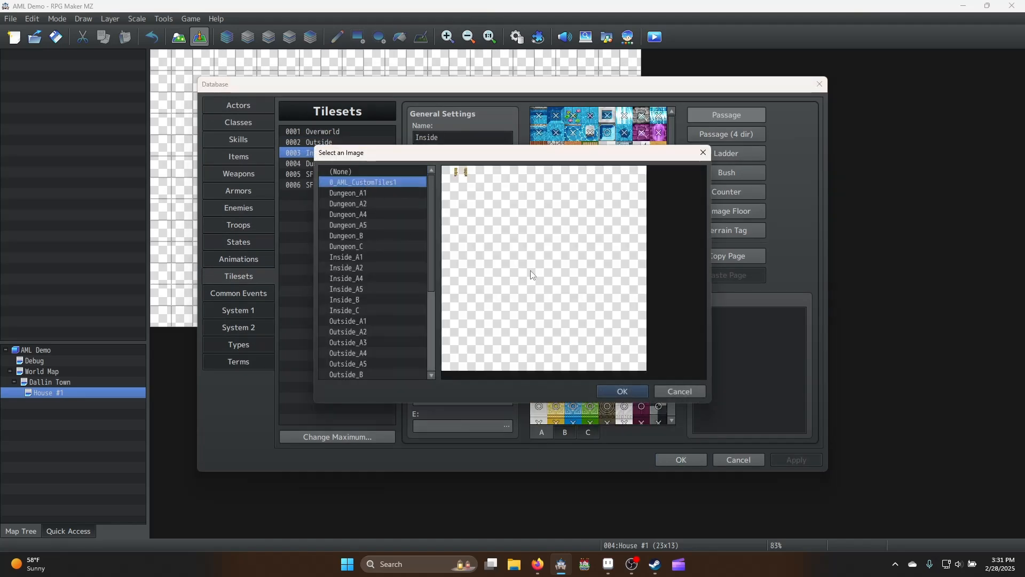
pyautogui.click(623, 392)
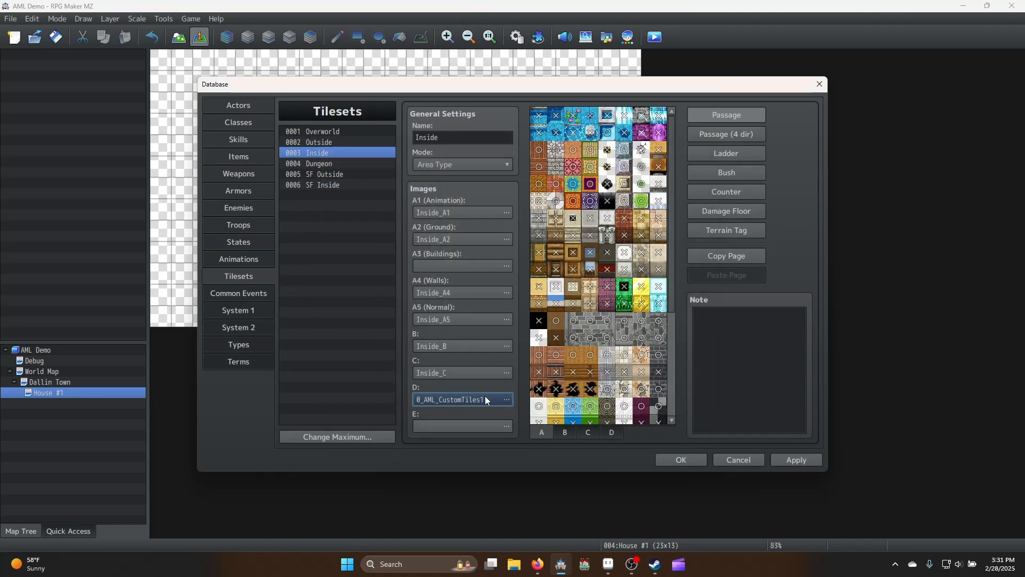
pyautogui.click(614, 433)
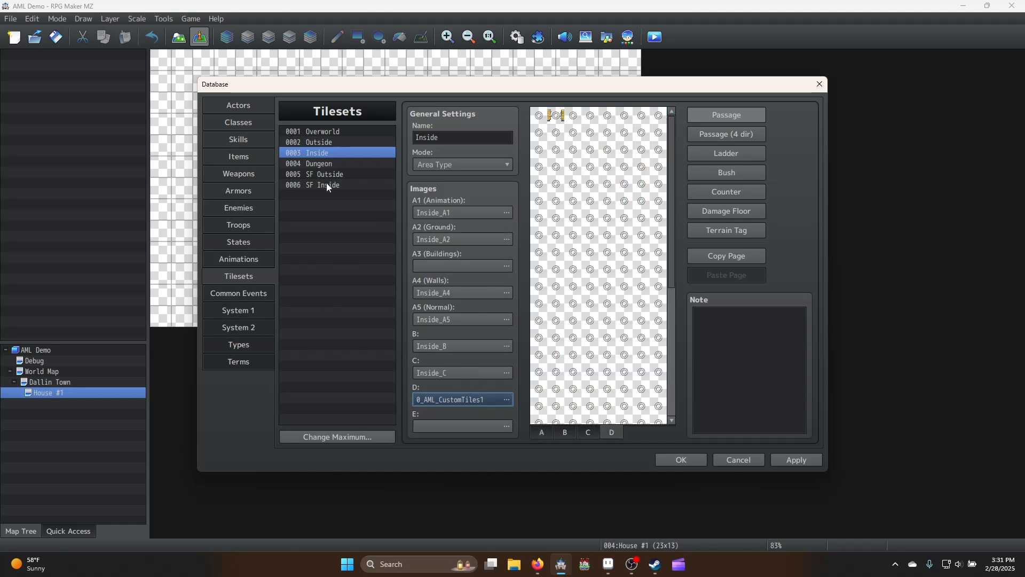
# Copy the custom tile page's settings from the Overworld tileset to the Inside tileset and save the database changes
pyautogui.click(330, 132)
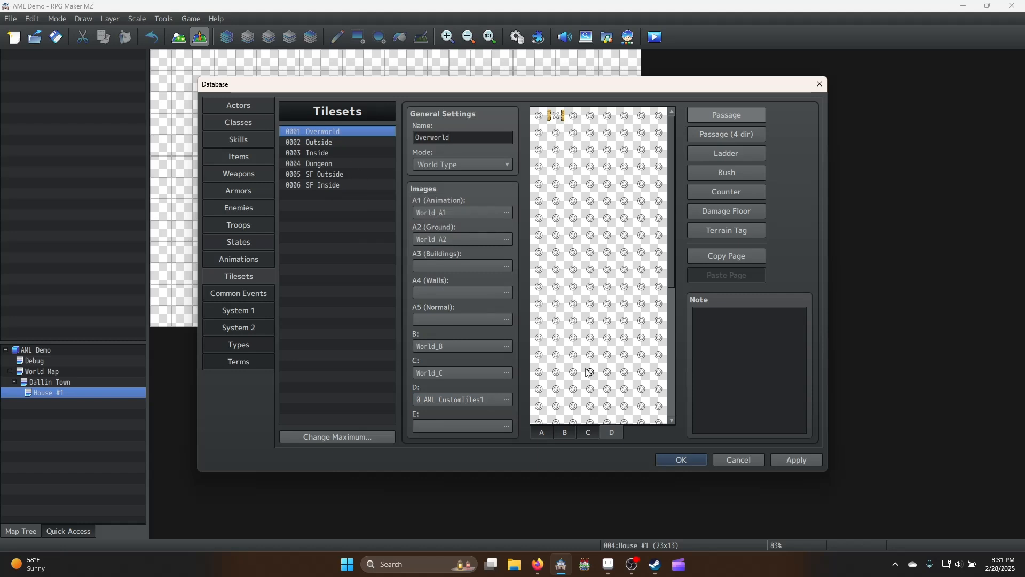
pyautogui.click(743, 256)
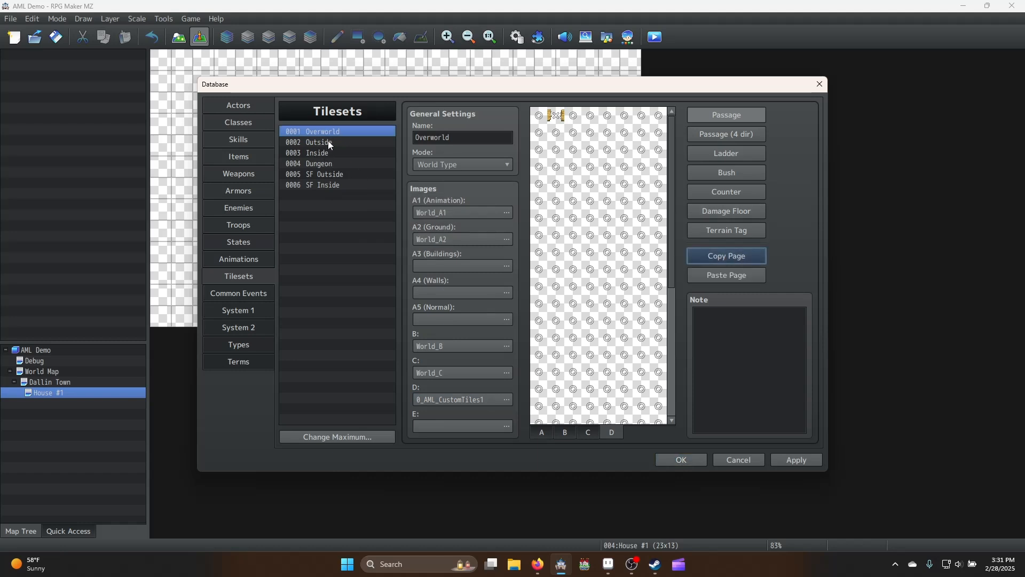
pyautogui.click(321, 153)
pyautogui.click(727, 272)
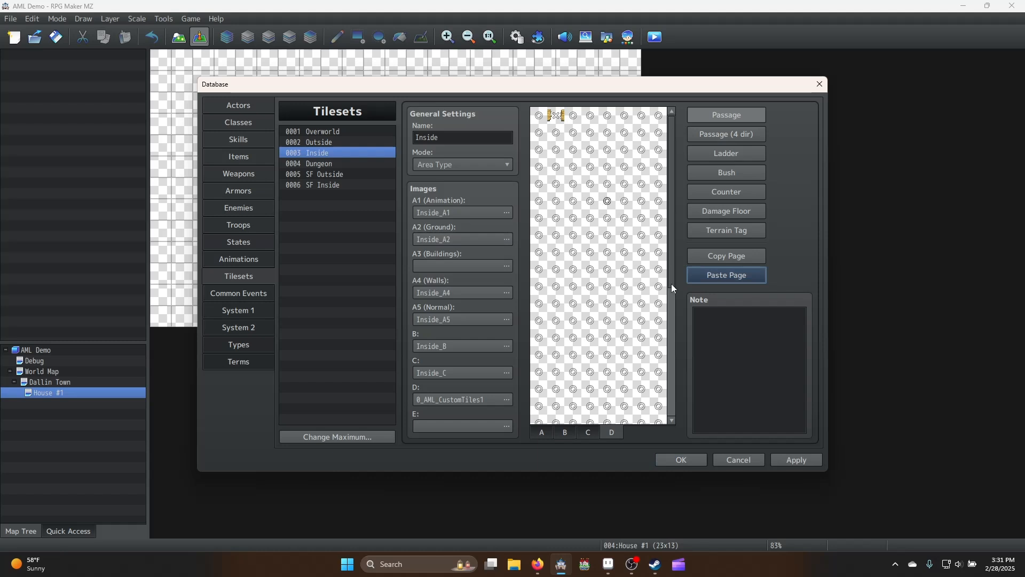
pyautogui.click(790, 460)
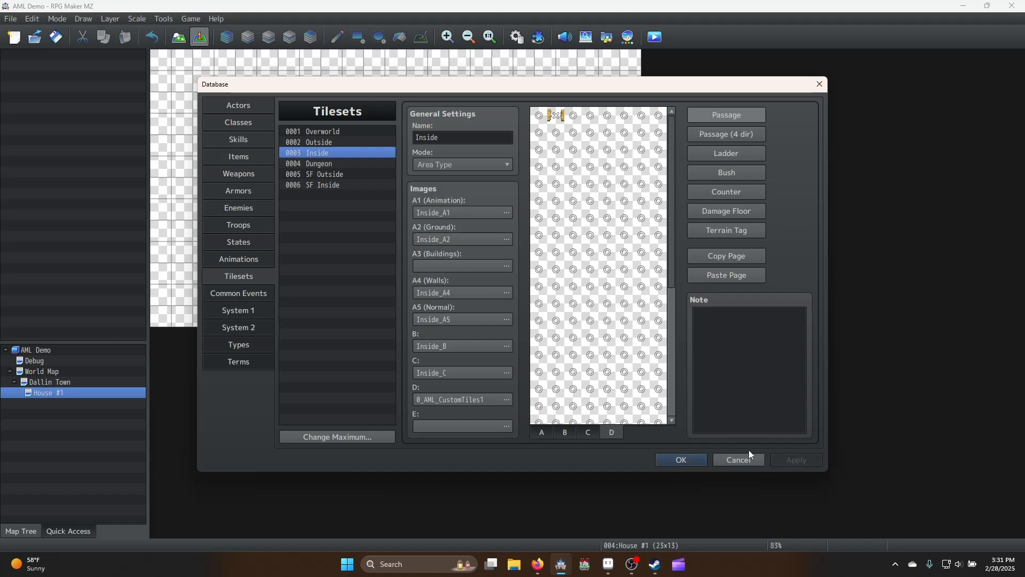
pyautogui.click(698, 462)
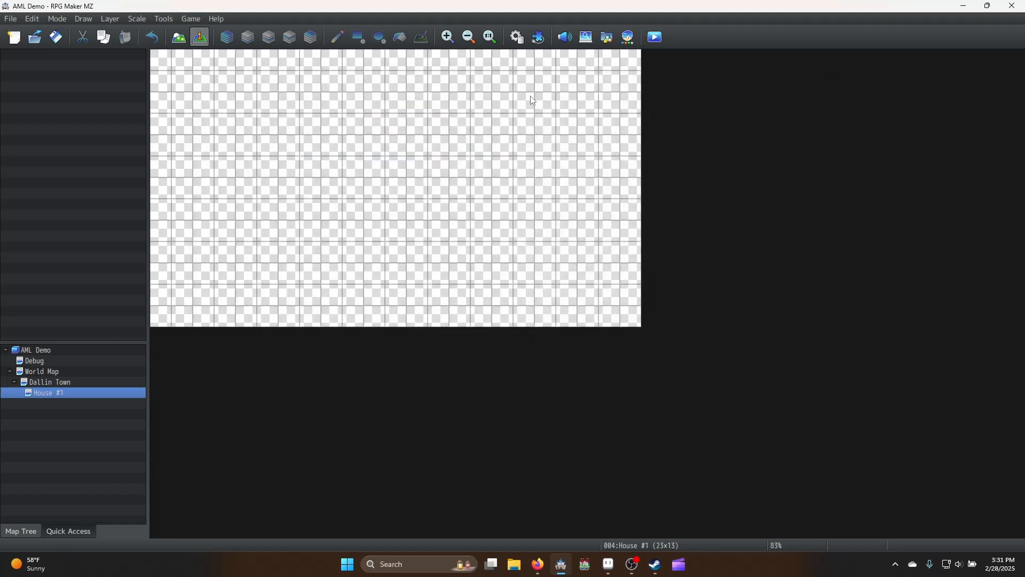
# Draw a beige interior wall 21 tiles wide and three tiles high across House #1, starting at tile 1,1
pyautogui.click(177, 38)
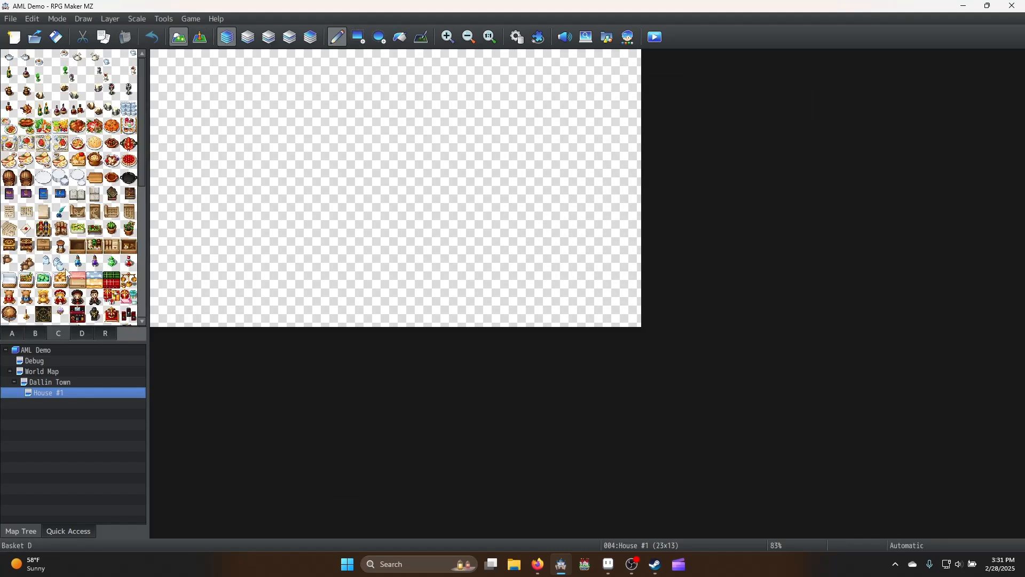
pyautogui.click(12, 333)
pyautogui.scroll(-5, 53, 219)
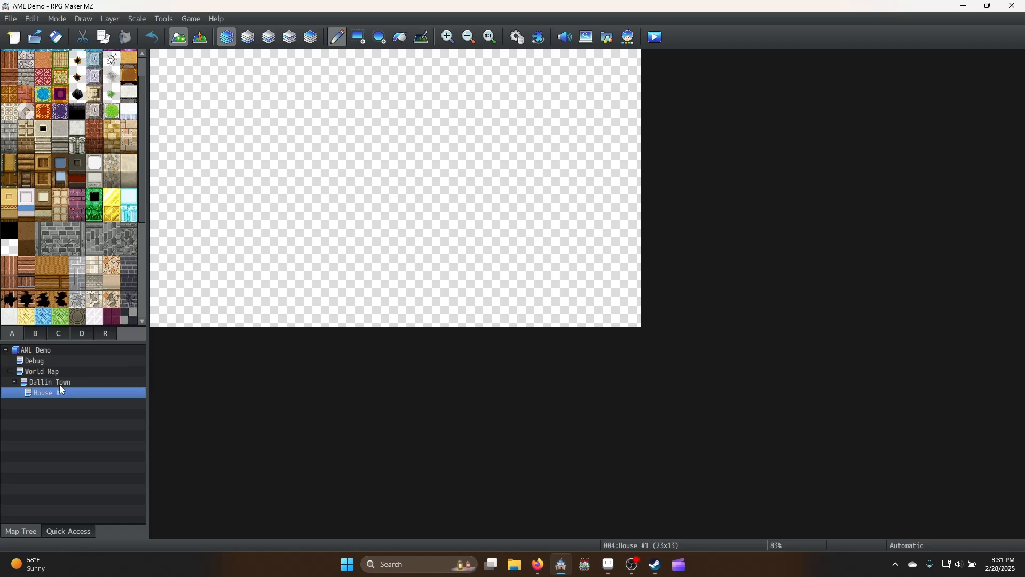
pyautogui.press('Up')
pyautogui.click(51, 396)
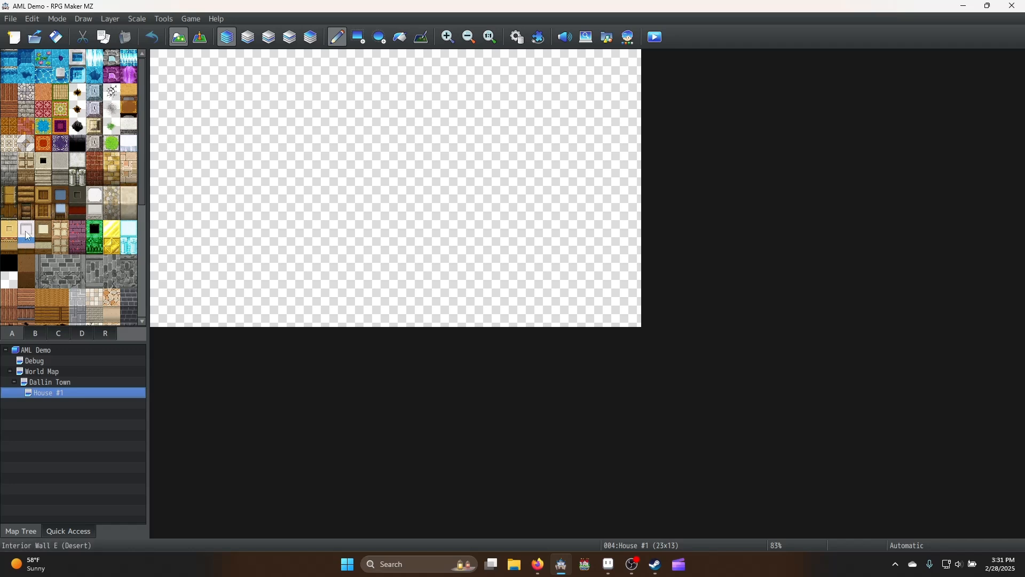
pyautogui.click(42, 244)
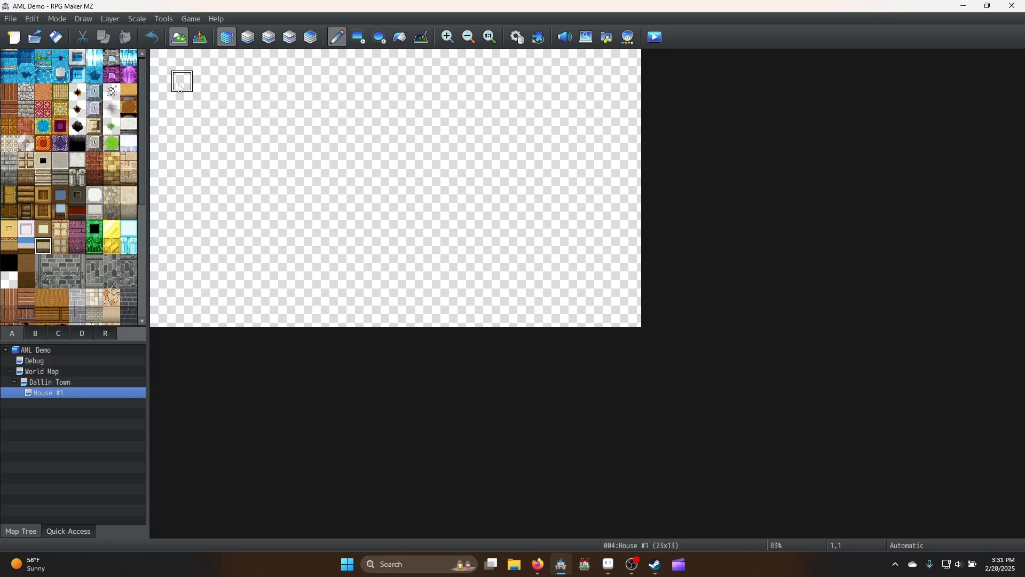
pyautogui.moveTo(181, 81)
pyautogui.mouseDown()
pyautogui.moveTo(186, 104)
pyautogui.moveTo(284, 102)
pyautogui.moveTo(203, 83)
pyautogui.moveTo(430, 96)
pyautogui.moveTo(416, 78)
pyautogui.moveTo(527, 110)
pyautogui.moveTo(615, 112)
pyautogui.moveTo(191, 124)
pyautogui.mouseUp()
pyautogui.click(359, 37)
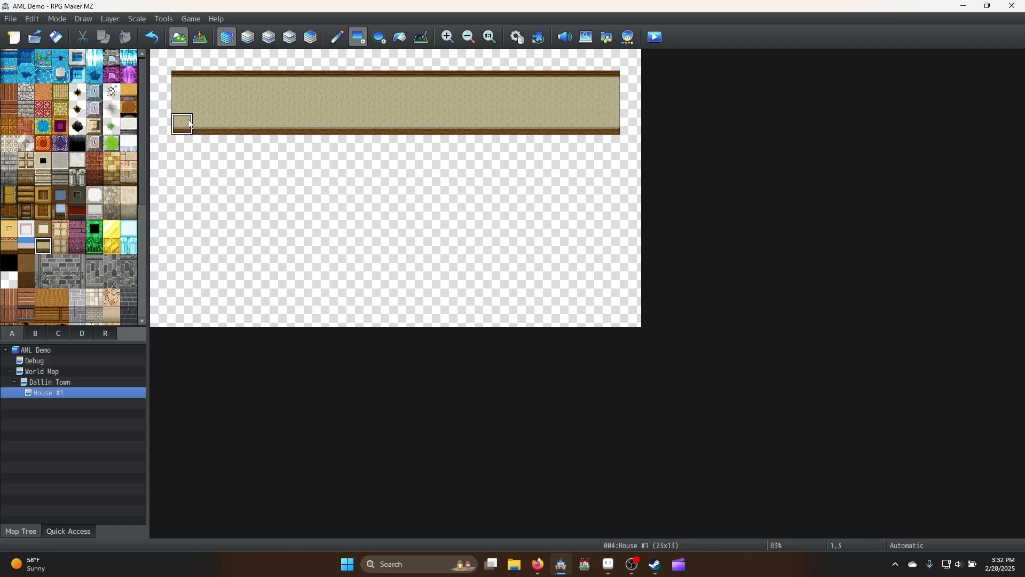
# Frame the room with a rectangle of the cream wall-top tile and add a one-tile-high wall strip beneath its lower edge
pyautogui.click(43, 228)
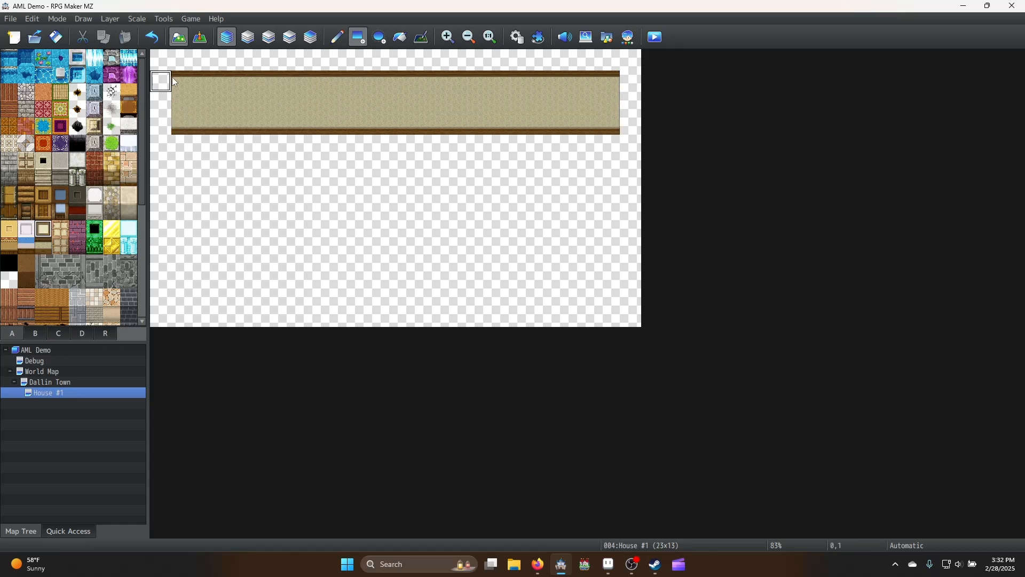
pyautogui.moveTo(176, 83)
pyautogui.mouseDown()
pyautogui.moveTo(616, 87)
pyautogui.moveTo(610, 295)
pyautogui.moveTo(607, 271)
pyautogui.moveTo(191, 284)
pyautogui.moveTo(183, 93)
pyautogui.mouseUp()
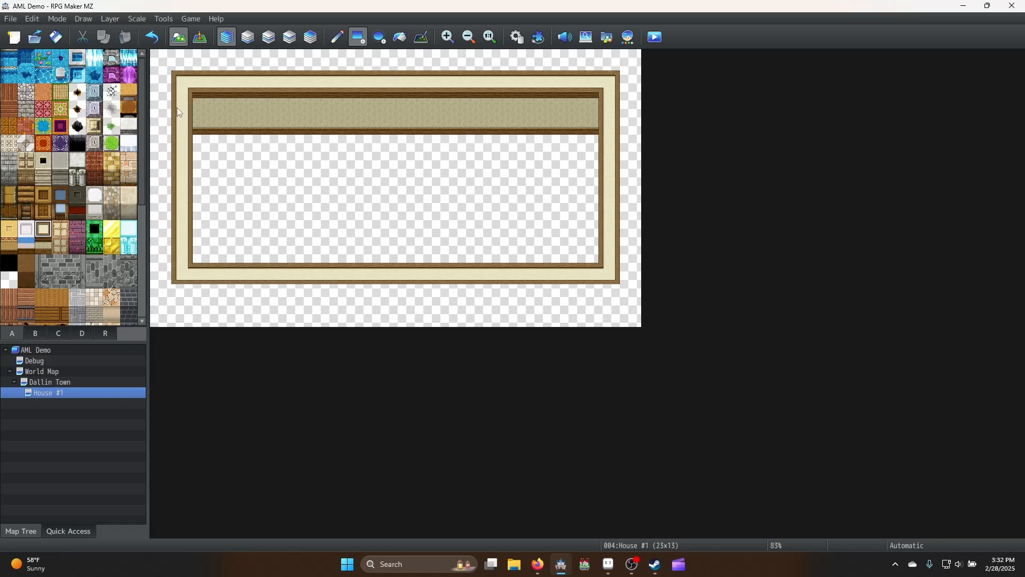
pyautogui.moveTo(186, 309); pyautogui.dragTo(483, 308)
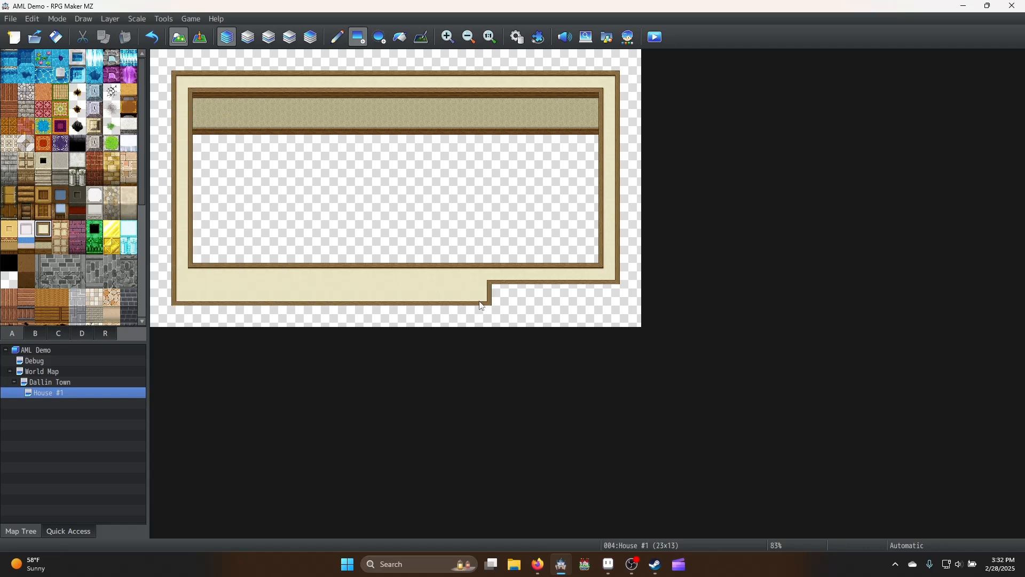
pyautogui.moveTo(185, 298); pyautogui.dragTo(614, 297)
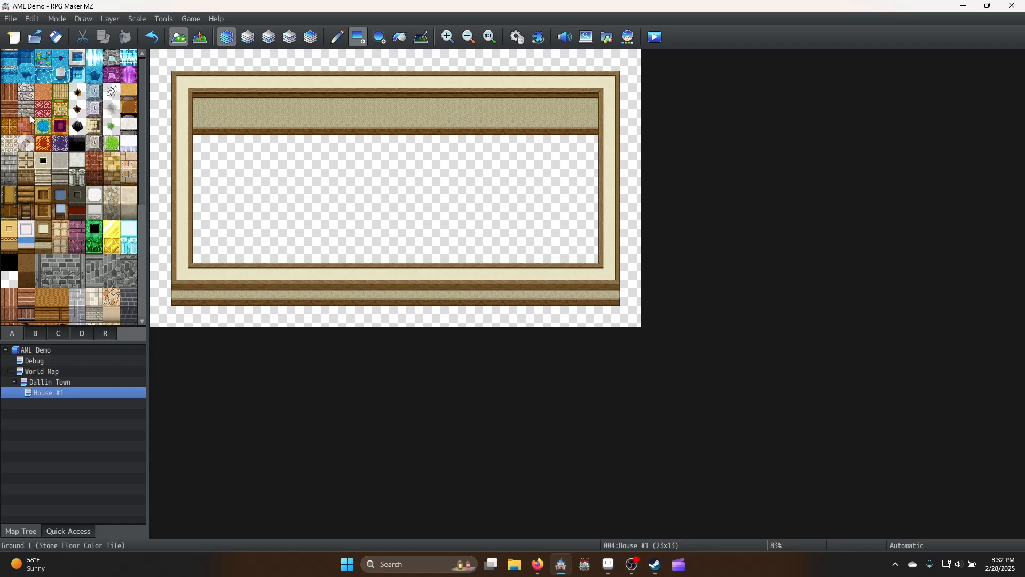
# Fill the room with reddish wood plank flooring and extend it through the lower wall at column 11 as an exit
pyautogui.click(9, 92)
pyautogui.click(400, 37)
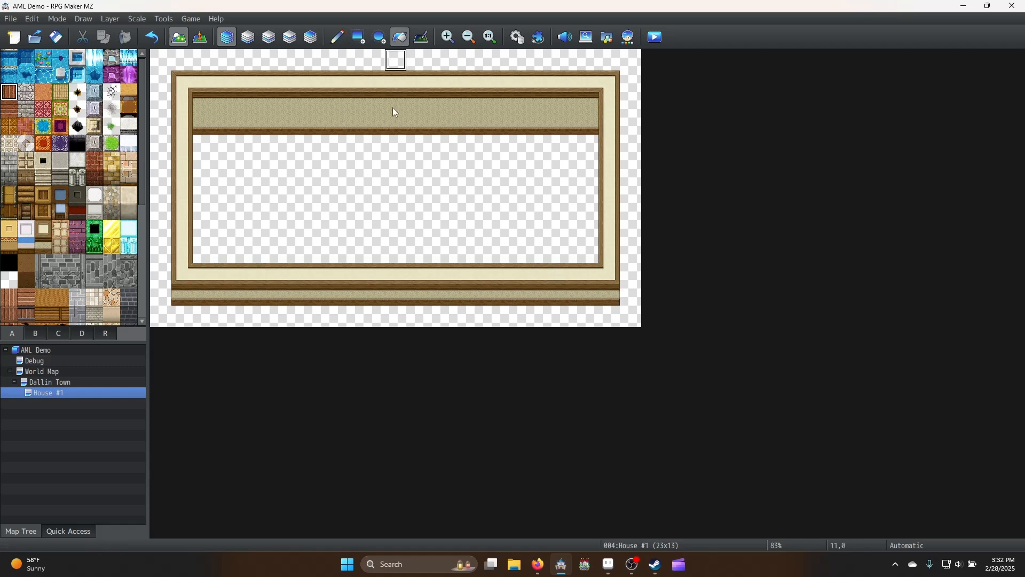
pyautogui.click(395, 190)
pyautogui.click(337, 37)
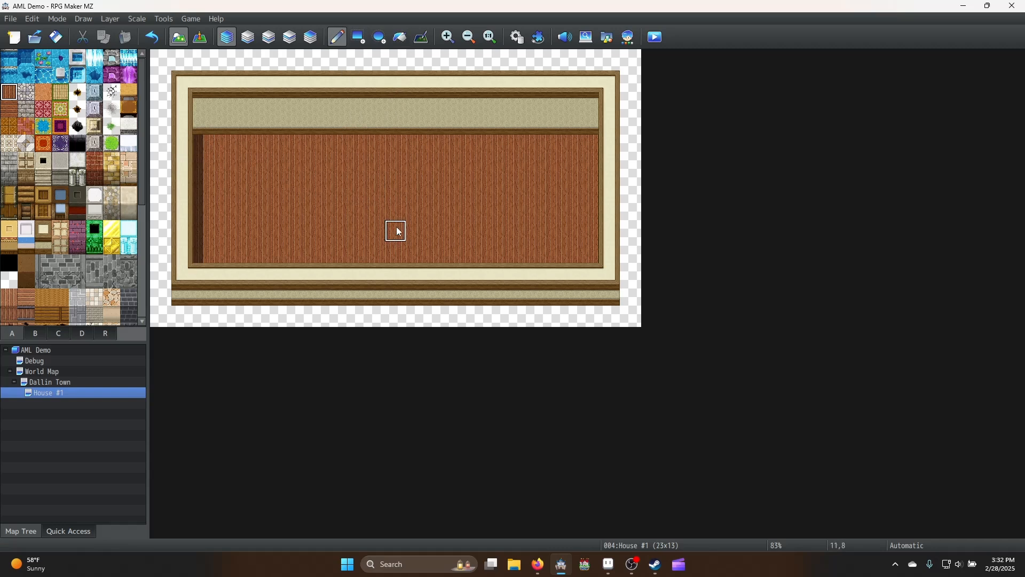
pyautogui.moveTo(396, 235); pyautogui.dragTo(396, 295)
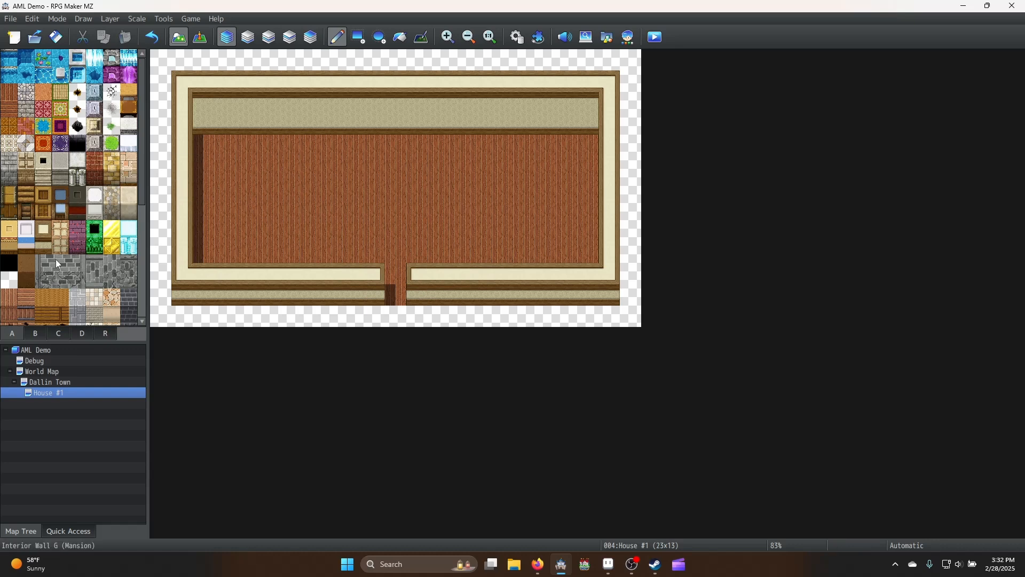
# Place the four-tile kitchen counter with stove and sink against the back wall in the room's upper-right corner
pyautogui.click(37, 333)
pyautogui.scroll(-5, 35, 318)
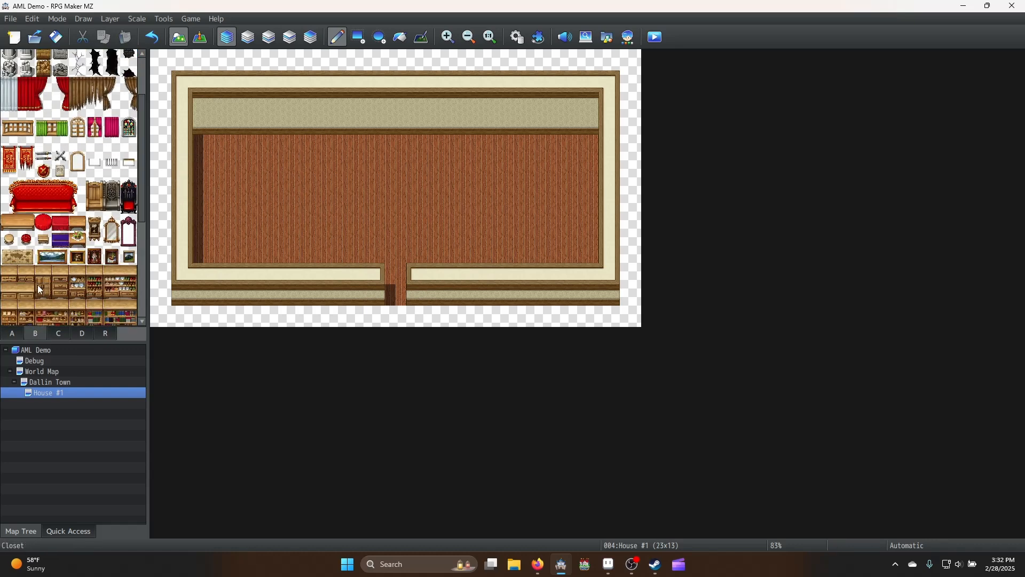
pyautogui.moveTo(19, 276); pyautogui.dragTo(66, 274)
pyautogui.click(521, 154)
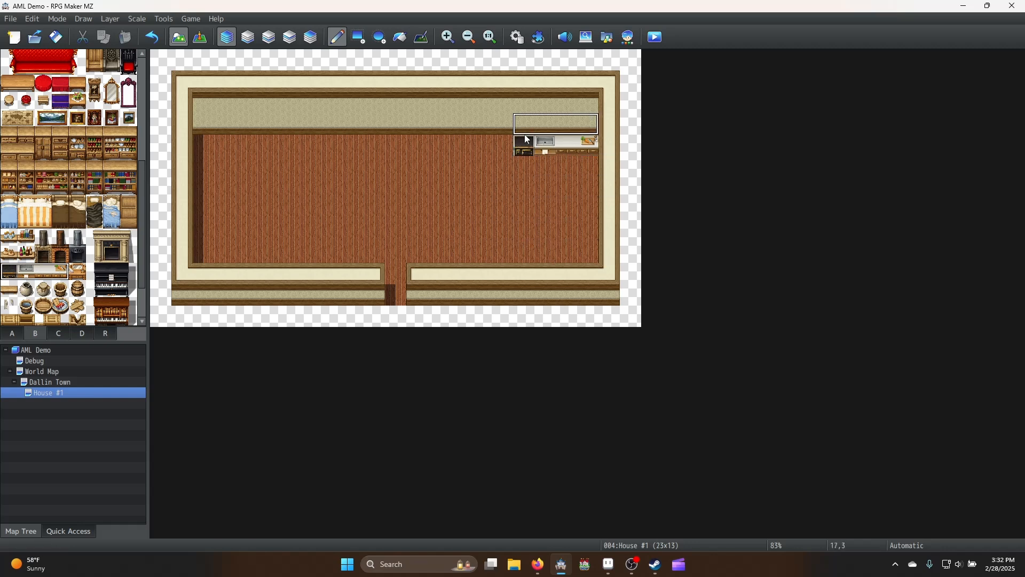
pyautogui.rightClick(481, 134)
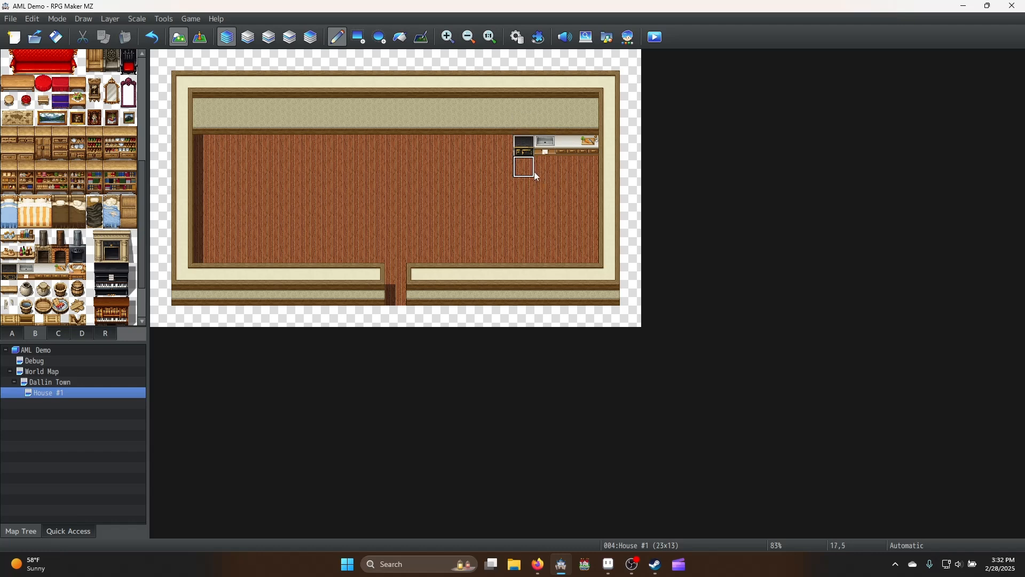
# Set the player's starting position at tile 16,5 beside the stove, save the changes and playtest the game
pyautogui.keyDown('ctrl'); pyautogui.scroll(3, 534, 171); pyautogui.keyUp('ctrl')
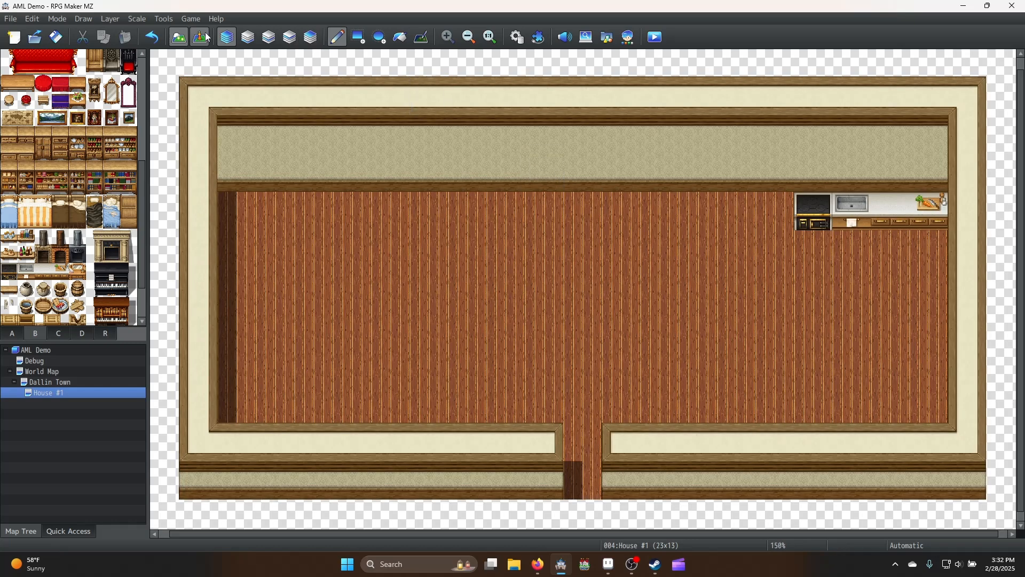
pyautogui.press('F7')
pyautogui.rightClick(791, 252)
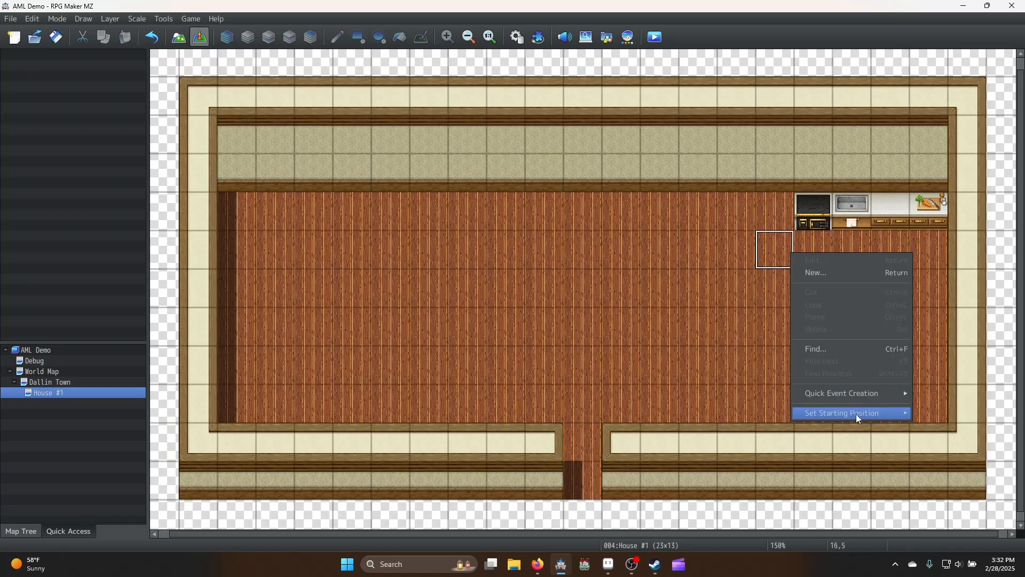
pyautogui.moveTo(857, 414)
pyautogui.click(939, 414)
pyautogui.click(655, 36)
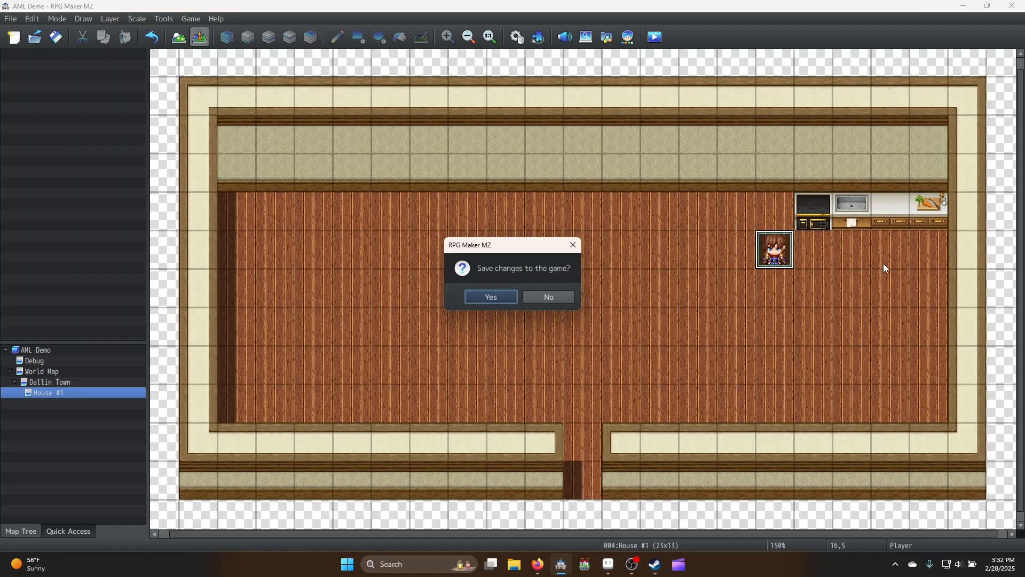
pyautogui.press('Return')
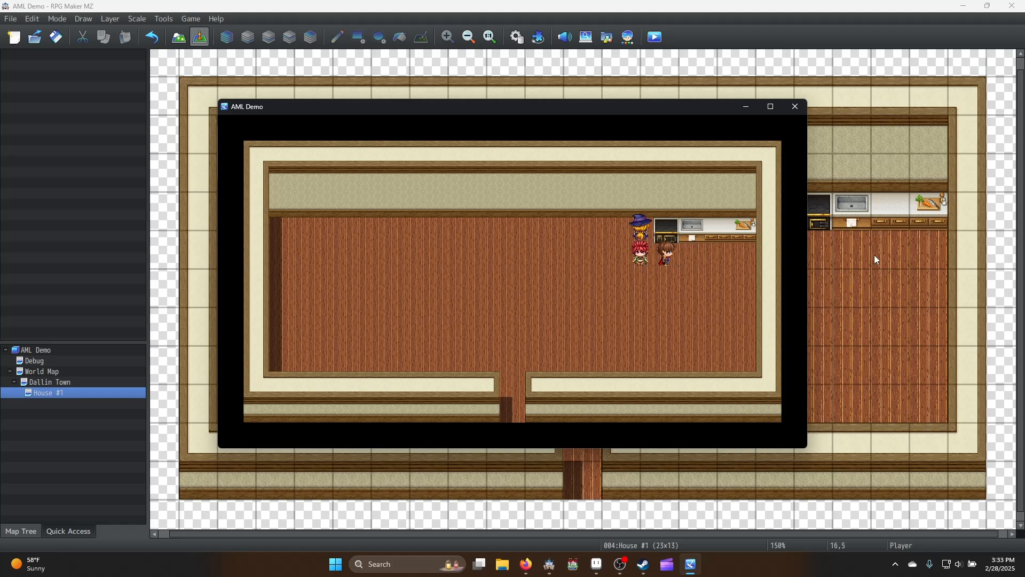
# Close the playtest and bring up the Inside_B.png tile sheet in Aseprite around its kitchen counter
pyautogui.click(795, 106)
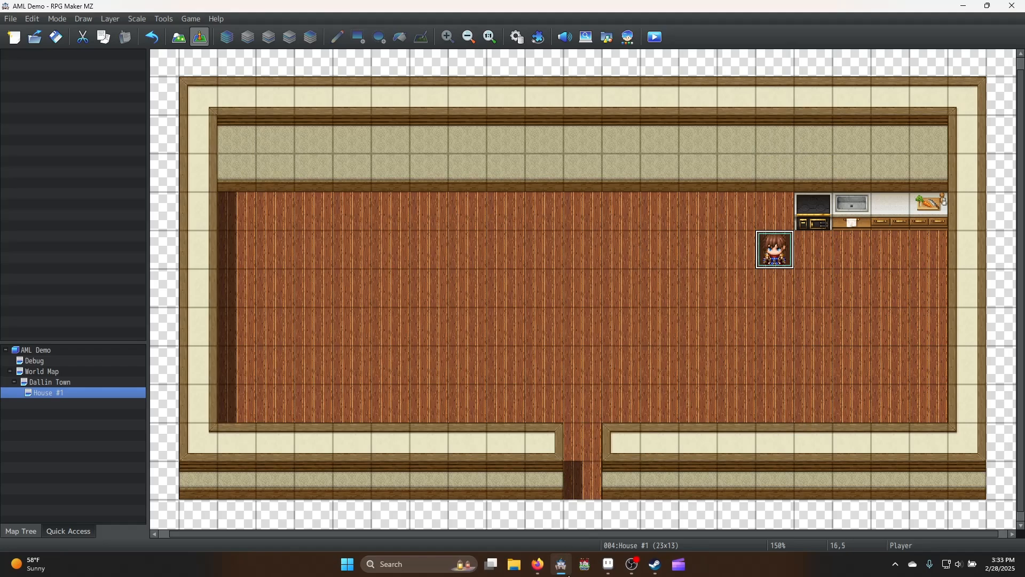
pyautogui.click(609, 565)
pyautogui.scroll(-2, 501, 365)
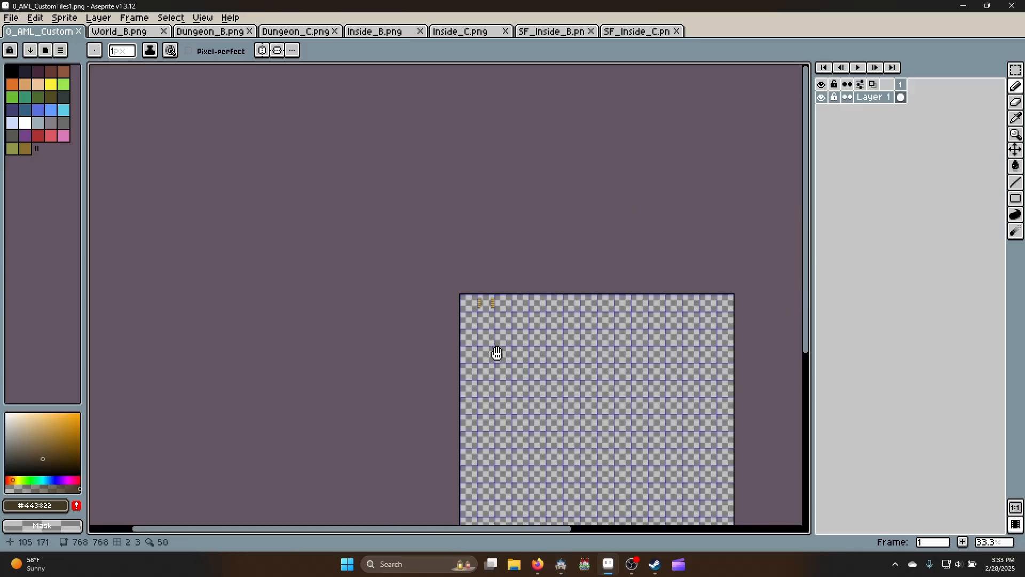
pyautogui.scroll(1, 397, 320)
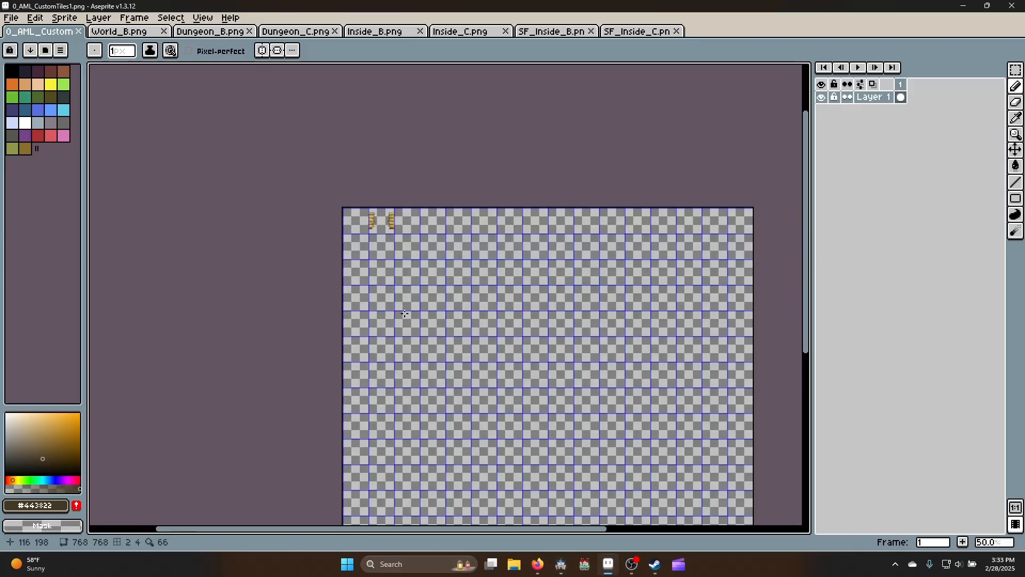
pyautogui.click(393, 32)
pyautogui.scroll(-1, 470, 273)
pyautogui.scroll(2, 470, 272)
pyautogui.moveTo(412, 236); pyautogui.dragTo(478, 339, button='middle')
# Set the Inside_B.png grid to a width and height of 48 and turn on snapping to the grid
pyautogui.click(207, 20)
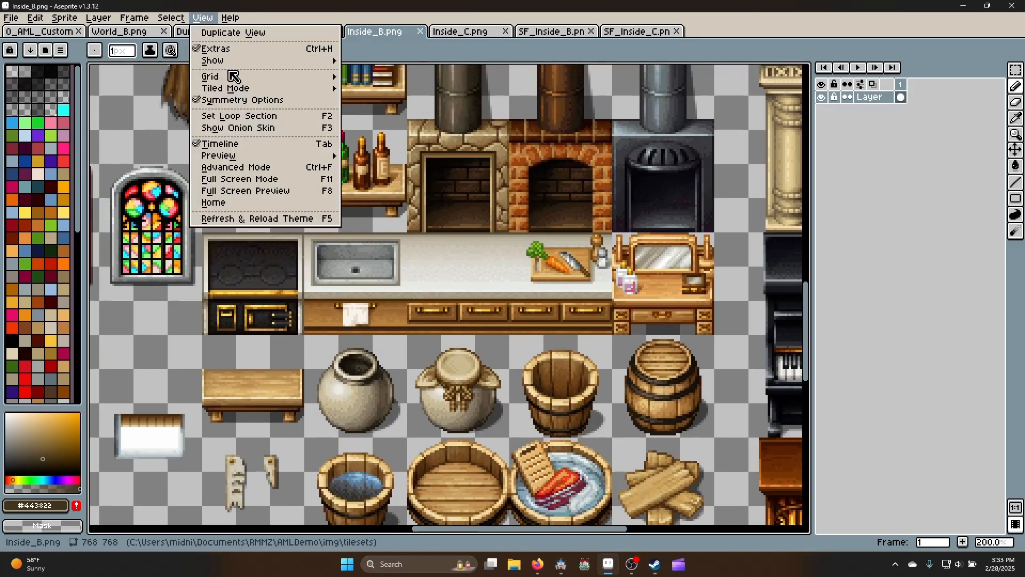
pyautogui.moveTo(240, 76)
pyautogui.click(377, 76)
pyautogui.write('4')
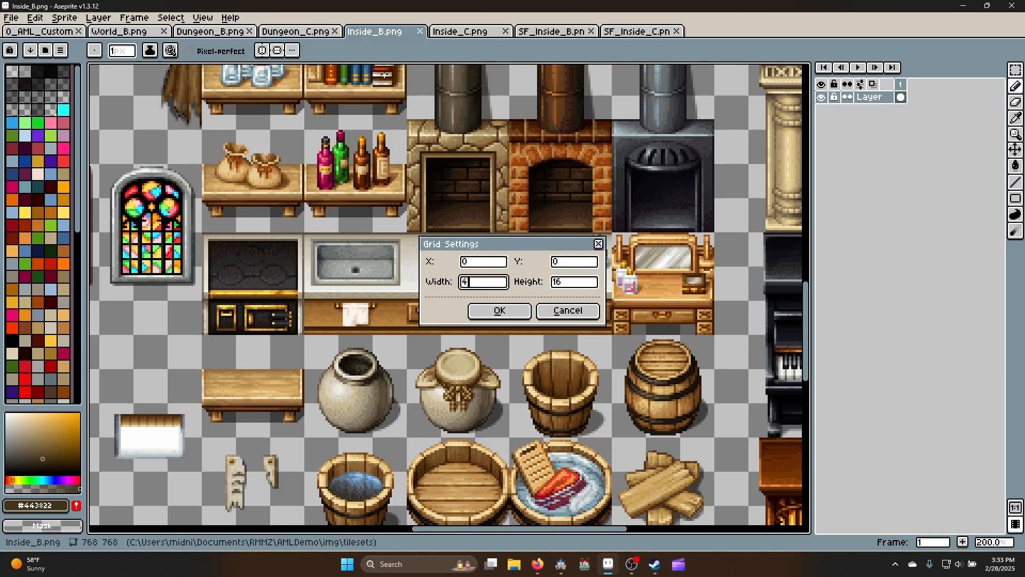
pyautogui.write('38')
pyautogui.press('Tab')
pyautogui.write('48')
pyautogui.press('Return')
pyautogui.click(203, 18)
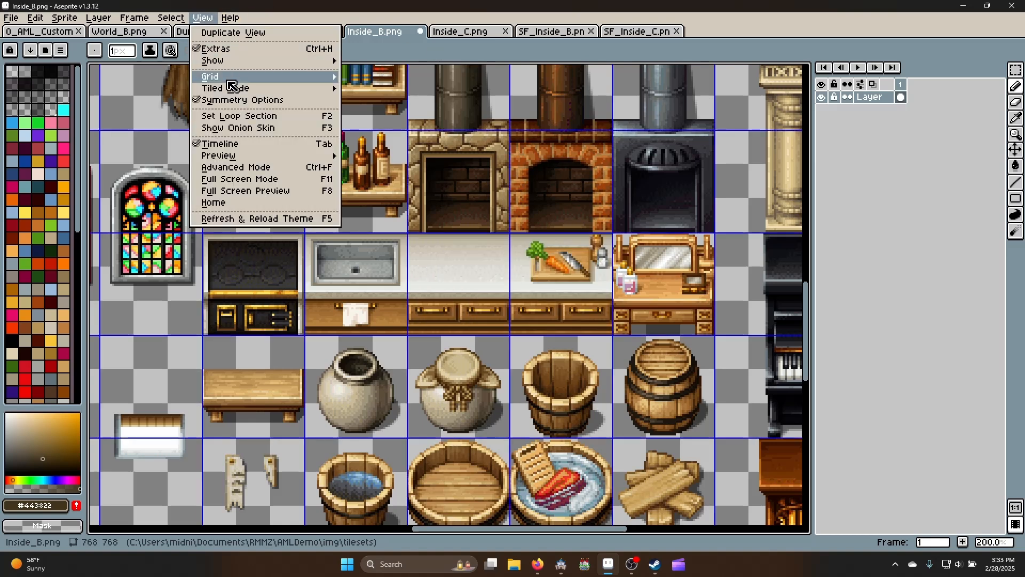
pyautogui.click(380, 101)
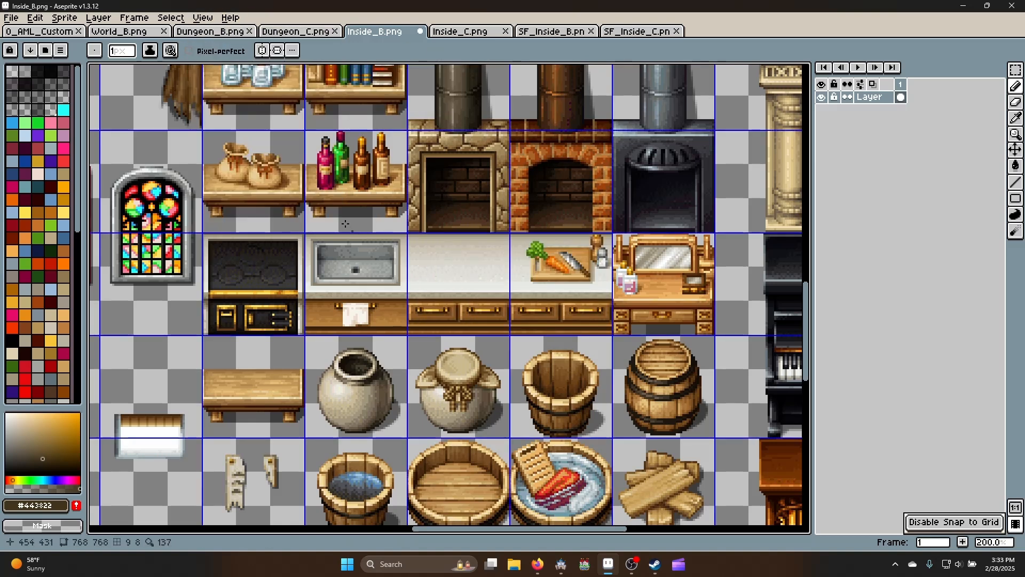
# Copy the four-tile kitchen counter from Inside_B.png into 0_AML_CustomTiles1.png, placing it just beneath the wooden board pieces
pyautogui.press('m')
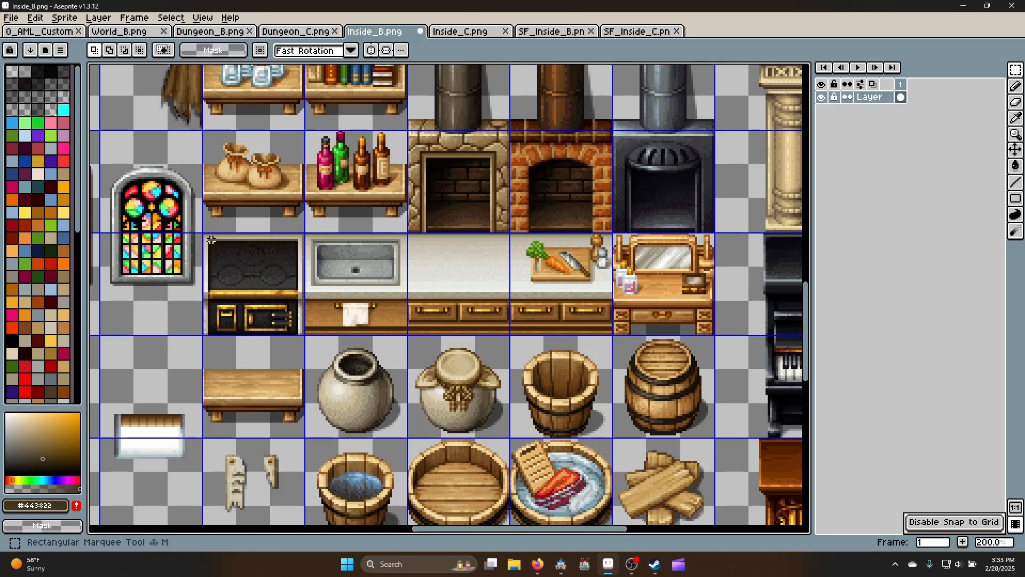
pyautogui.moveTo(211, 240); pyautogui.dragTo(579, 319)
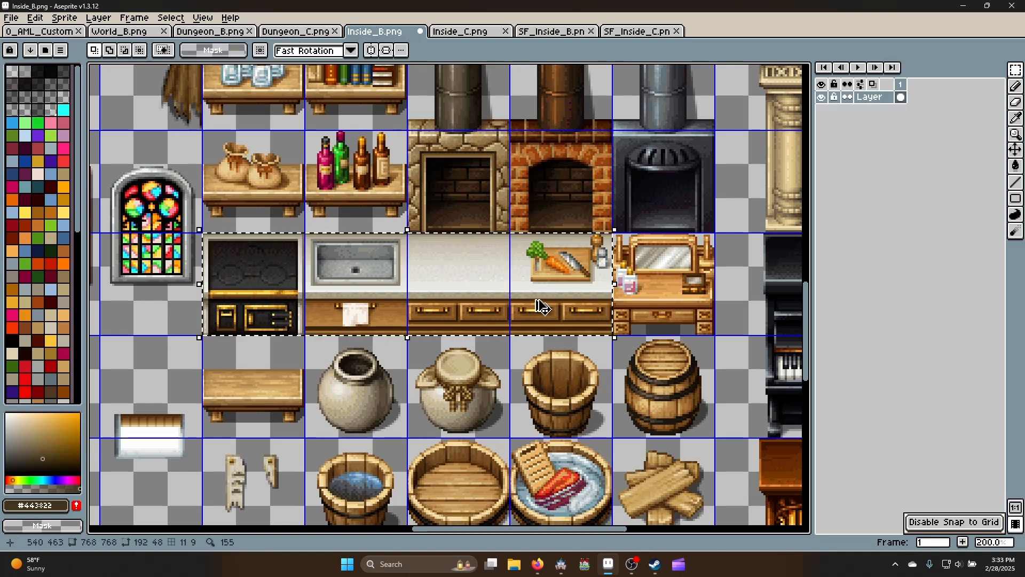
pyautogui.click(40, 31)
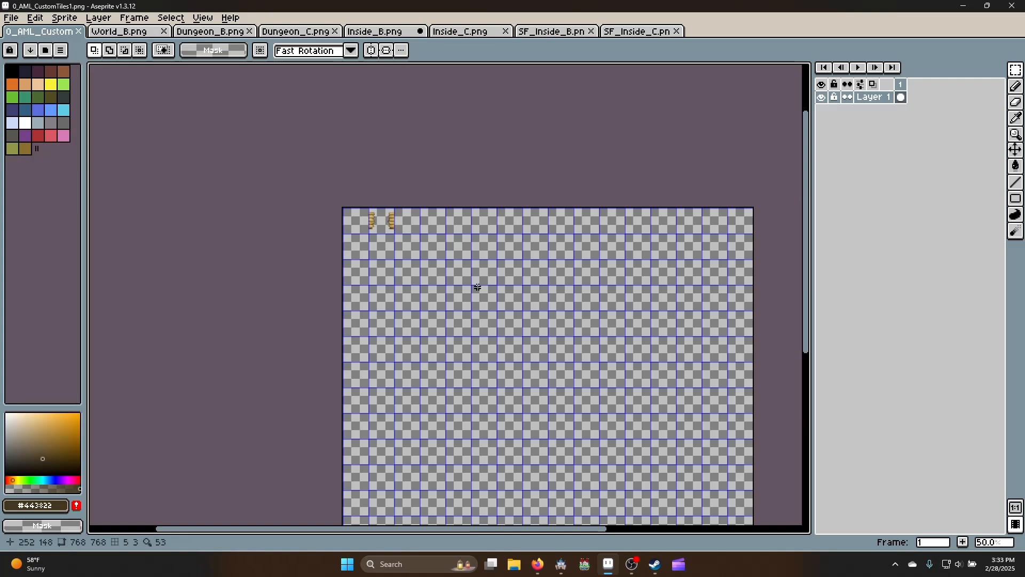
pyautogui.scroll(1, 424, 231)
pyautogui.hotkey('ctrl', 'v')
pyautogui.moveTo(681, 307); pyautogui.dragTo(350, 274)
pyautogui.scroll(2, 349, 274)
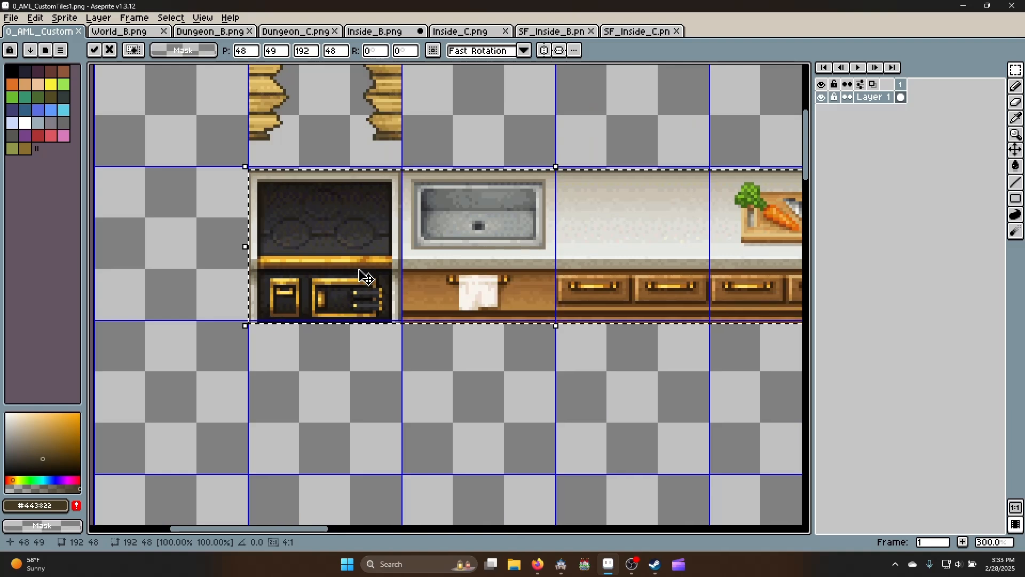
# Shift the pasted counter straight down to position 48, 80 so it straddles two tile rows, and save the custom sheet
pyautogui.press('Down')
pyautogui.press('Down')
pyautogui.press('Down')
pyautogui.press('Down')
pyautogui.press('Down')
pyautogui.press('Down')
pyautogui.press('Down')
pyautogui.press('Down')
pyautogui.press('Down')
pyautogui.press('Down')
pyautogui.press('Down')
pyautogui.press('Down')
pyautogui.press('Down')
pyautogui.press('Down')
pyautogui.press('Down')
pyautogui.press('Down')
pyautogui.press('Down')
pyautogui.press('Down')
pyautogui.press('Down')
pyautogui.press('Down')
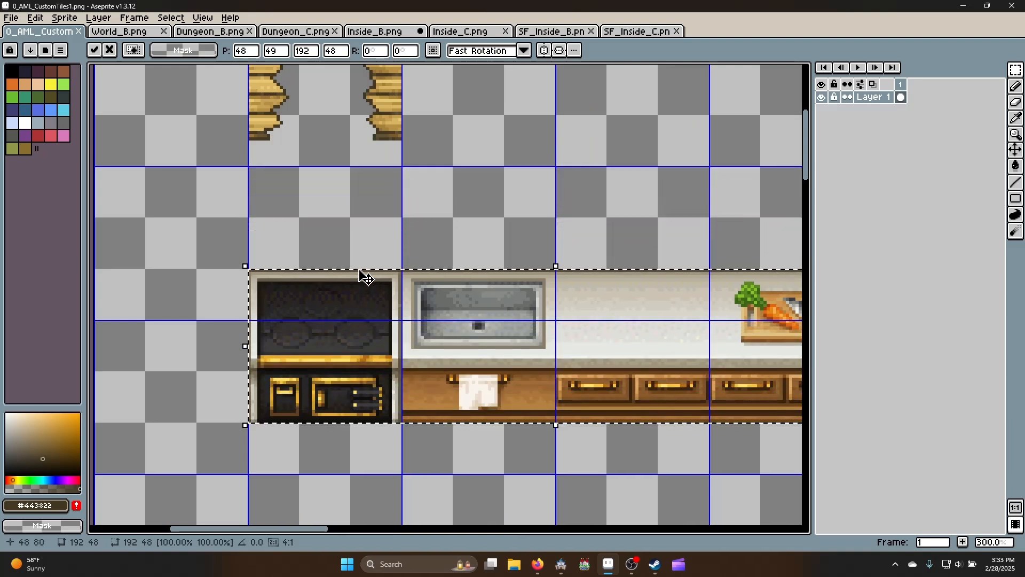
pyautogui.scroll(-1, 366, 277)
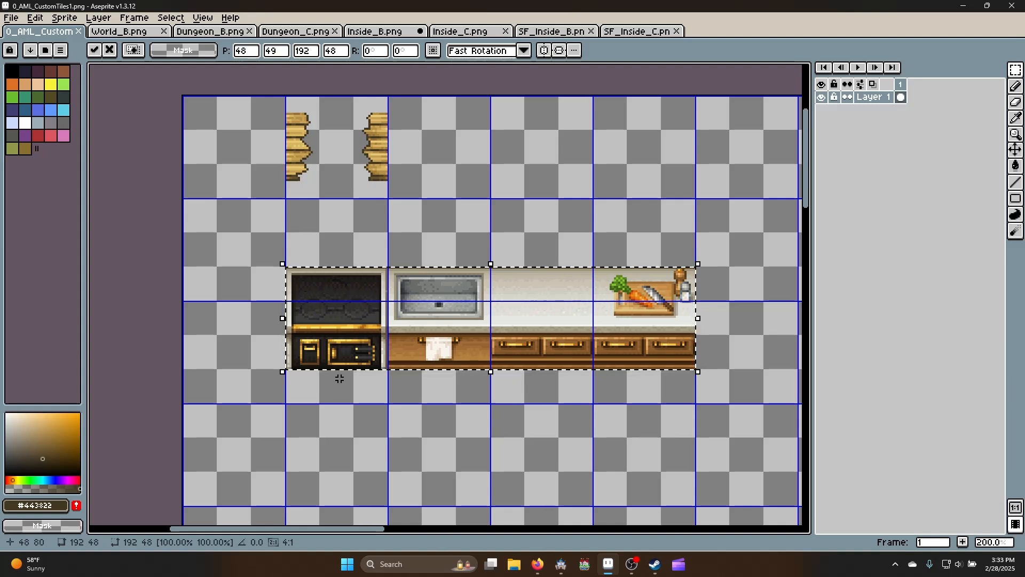
pyautogui.scroll(2, 327, 306)
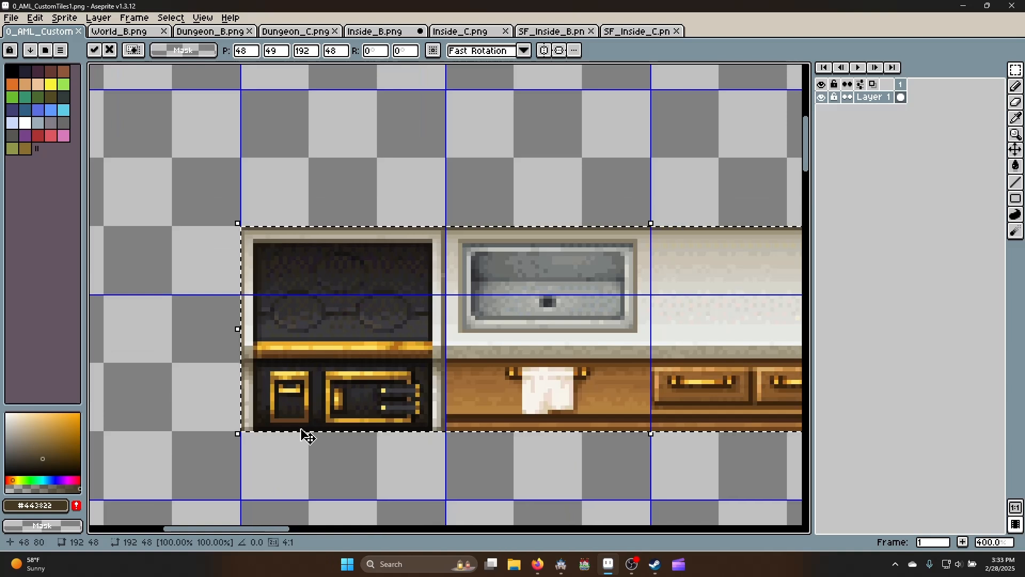
pyautogui.scroll(-2, 307, 437)
pyautogui.hotkey('ctrl', 's')
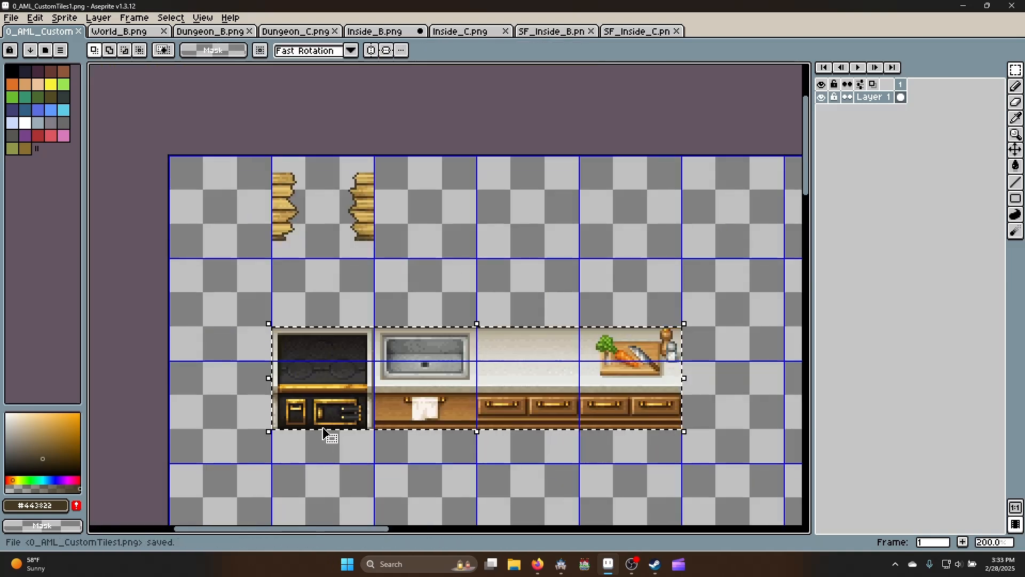
# In RPG Maker MZ, make the four upper counter tiles on the Inside tileset's D page impassable and apply the change
pyautogui.hotkey('alt', 'Tab')
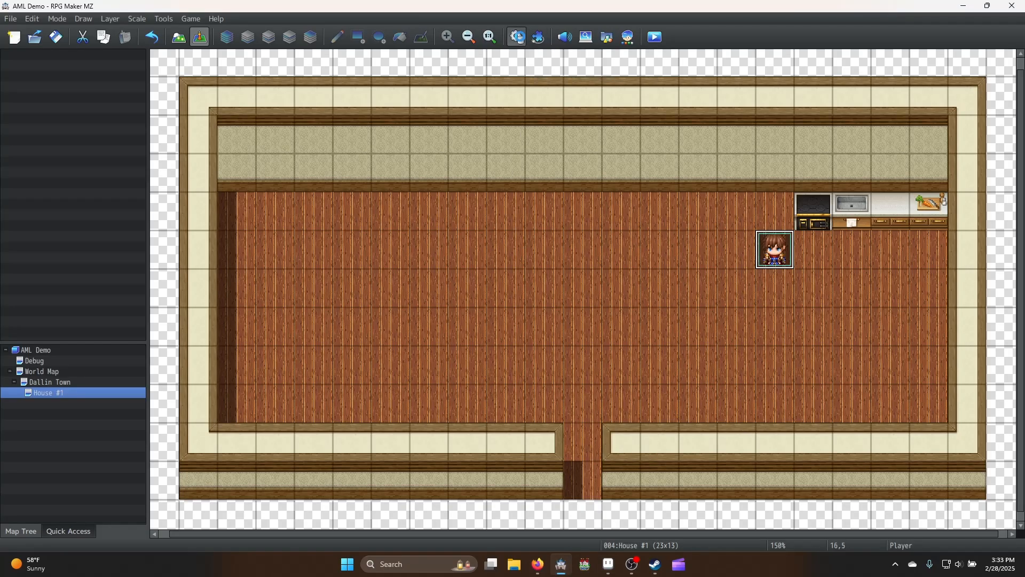
pyautogui.click(517, 37)
pyautogui.click(613, 433)
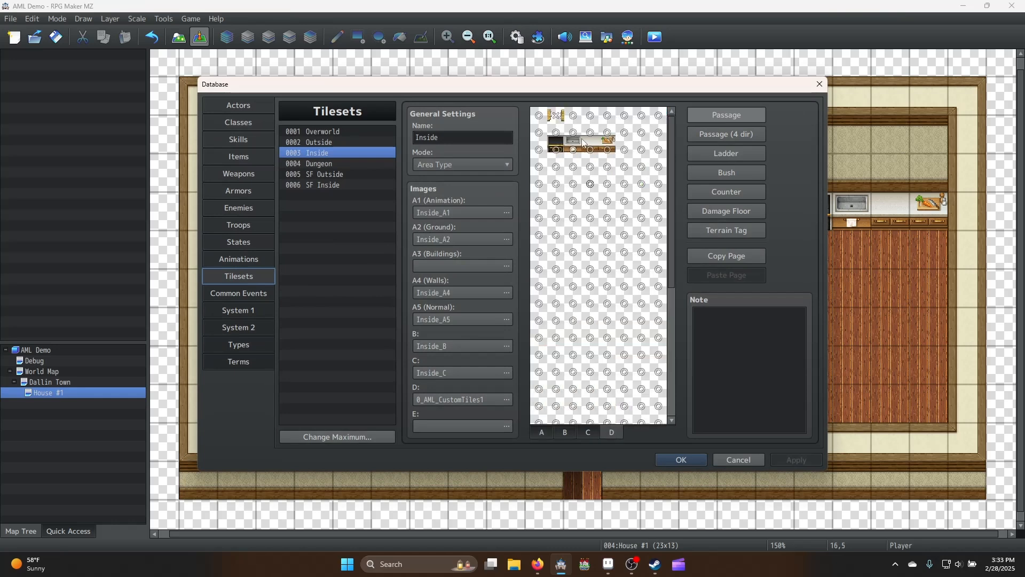
pyautogui.moveTo(558, 138); pyautogui.dragTo(598, 138)
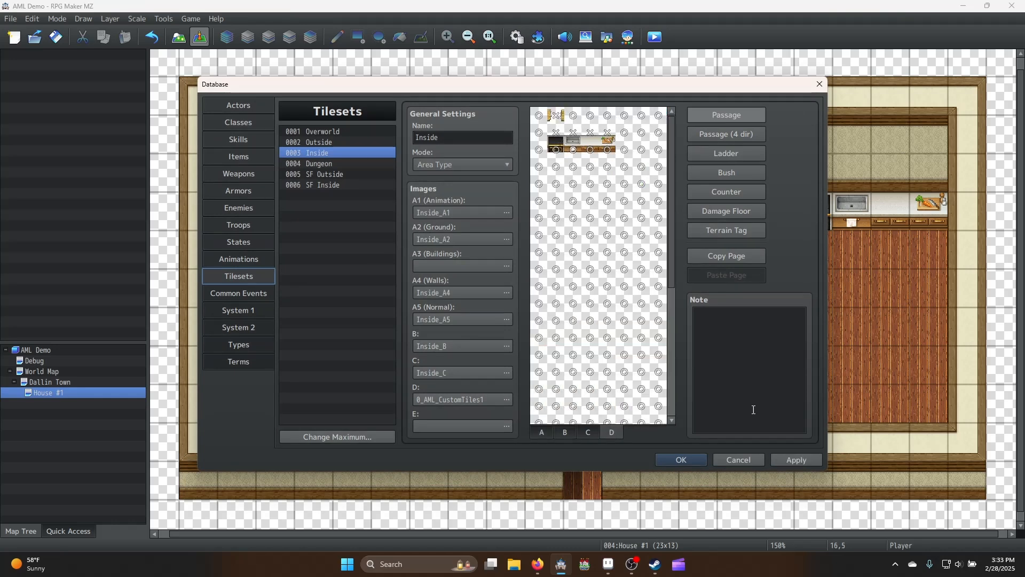
pyautogui.click(803, 459)
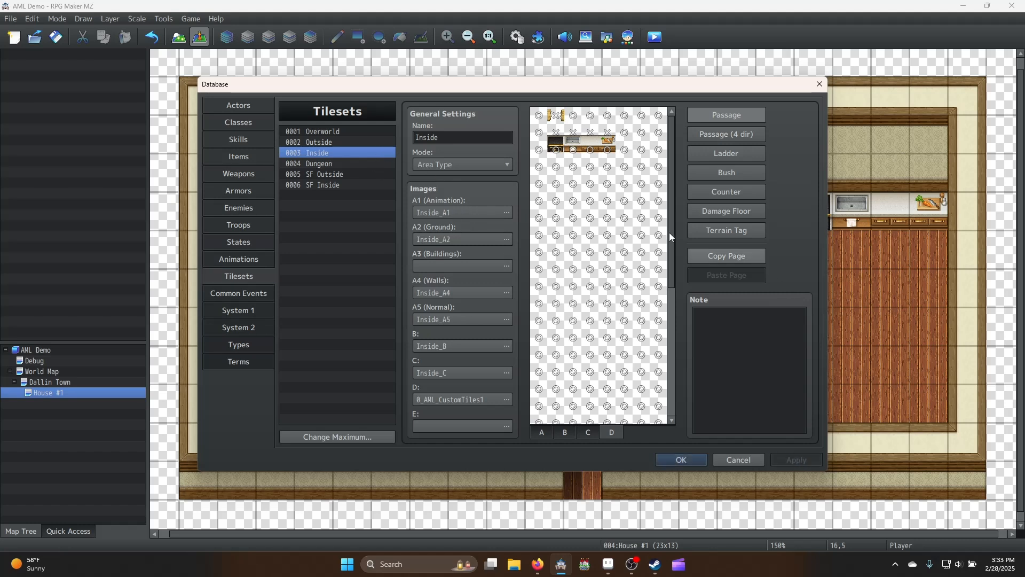
# Copy the Inside tileset's D page settings onto the Overworld tileset's D page and accept the database changes
pyautogui.click(737, 260)
pyautogui.click(357, 132)
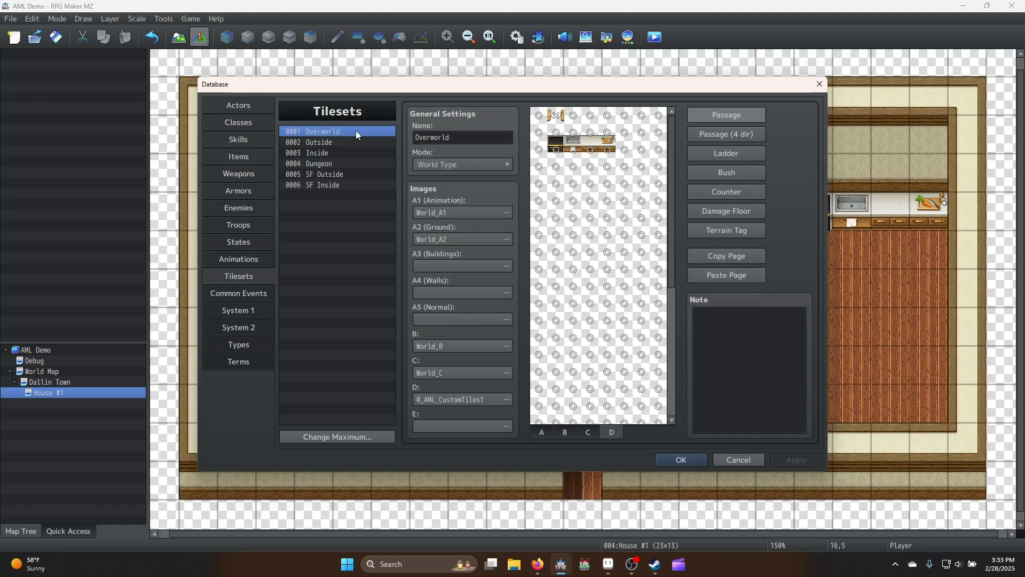
pyautogui.click(731, 275)
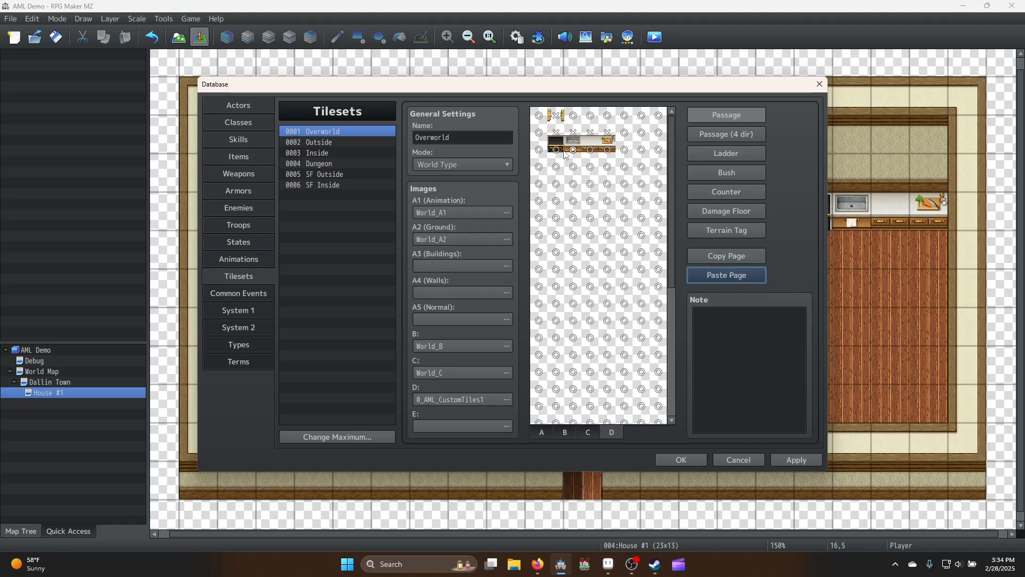
pyautogui.click(804, 460)
pyautogui.click(683, 460)
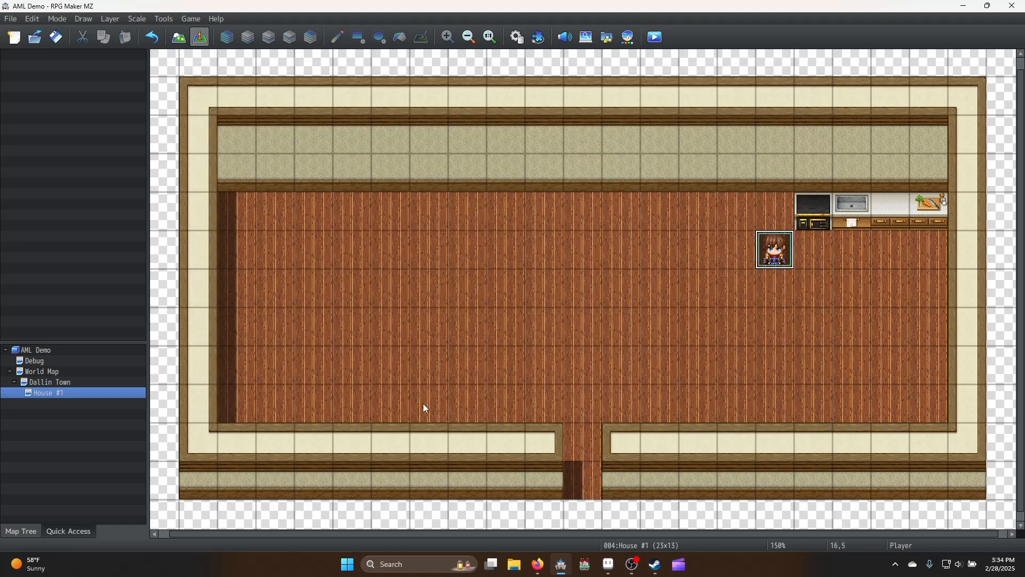
# Place the offset custom kitchen counter, two tiles high, against the back wall of House #1 starting at tile 12,3
pyautogui.click(178, 37)
pyautogui.click(89, 334)
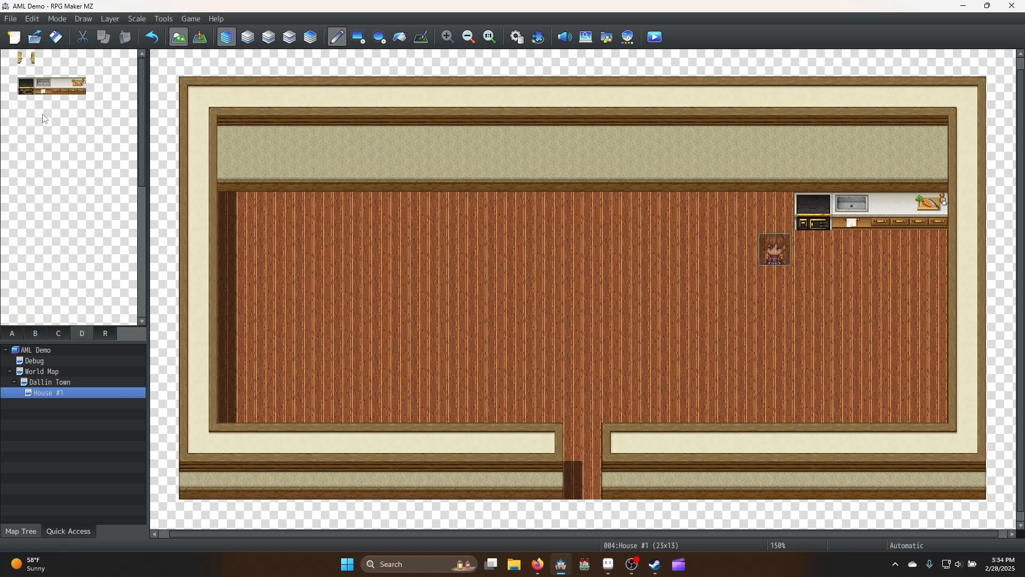
pyautogui.moveTo(33, 86); pyautogui.dragTo(78, 96)
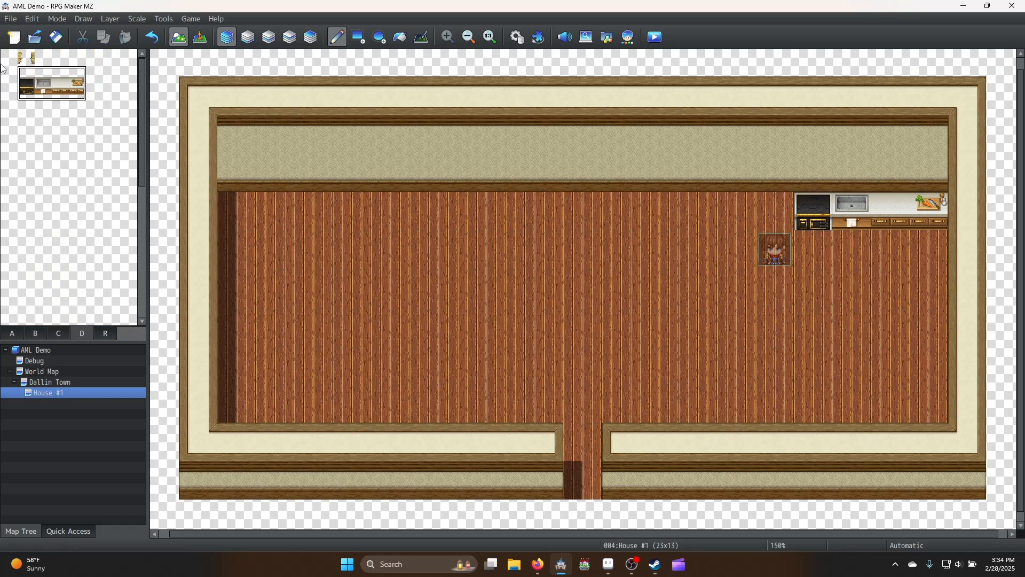
pyautogui.click(27, 75)
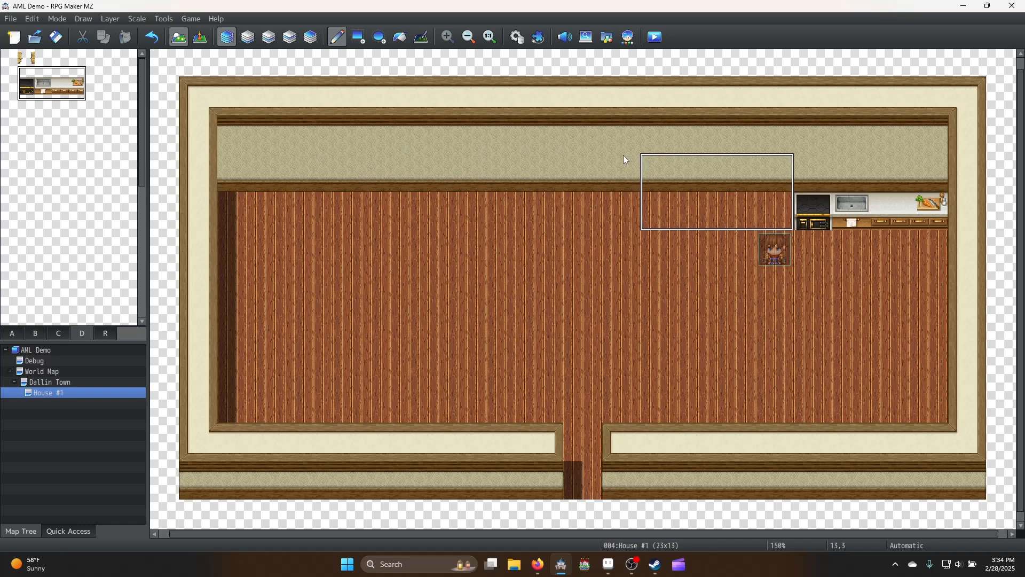
pyautogui.click(637, 174)
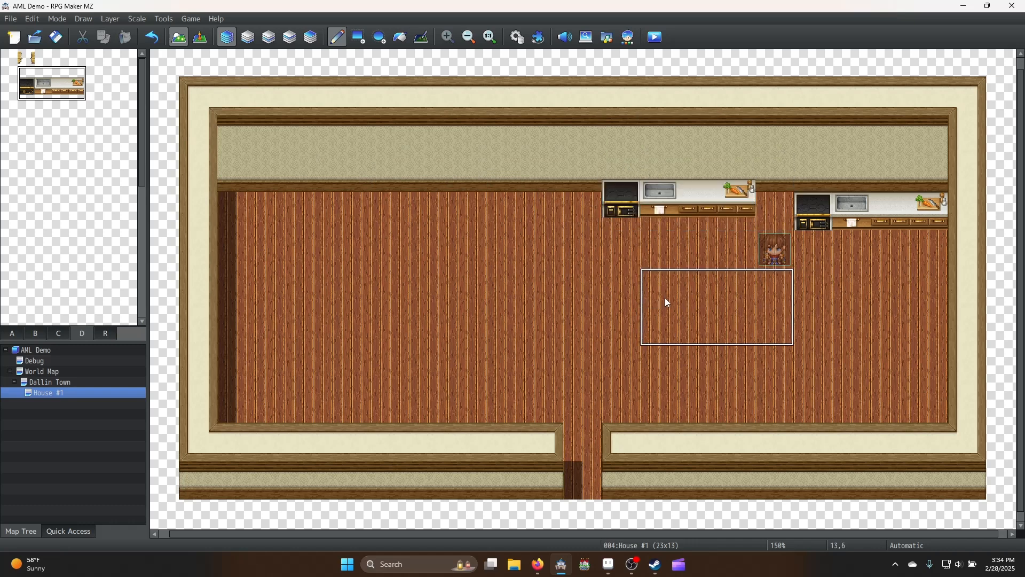
pyautogui.rightClick(659, 291)
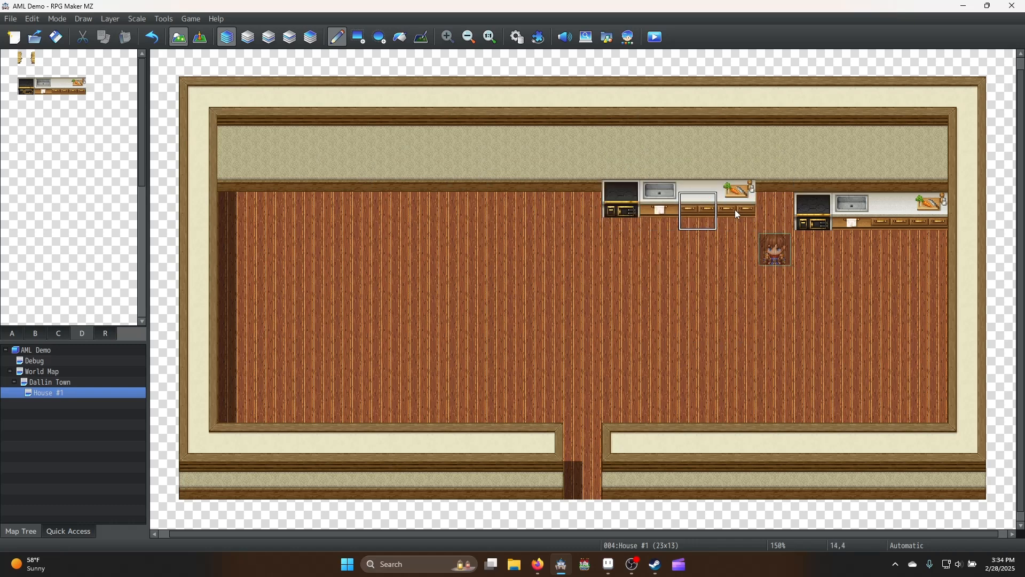
# Save the changes and playtest how the party walks up to the custom counter, closing the game when done
pyautogui.click(654, 37)
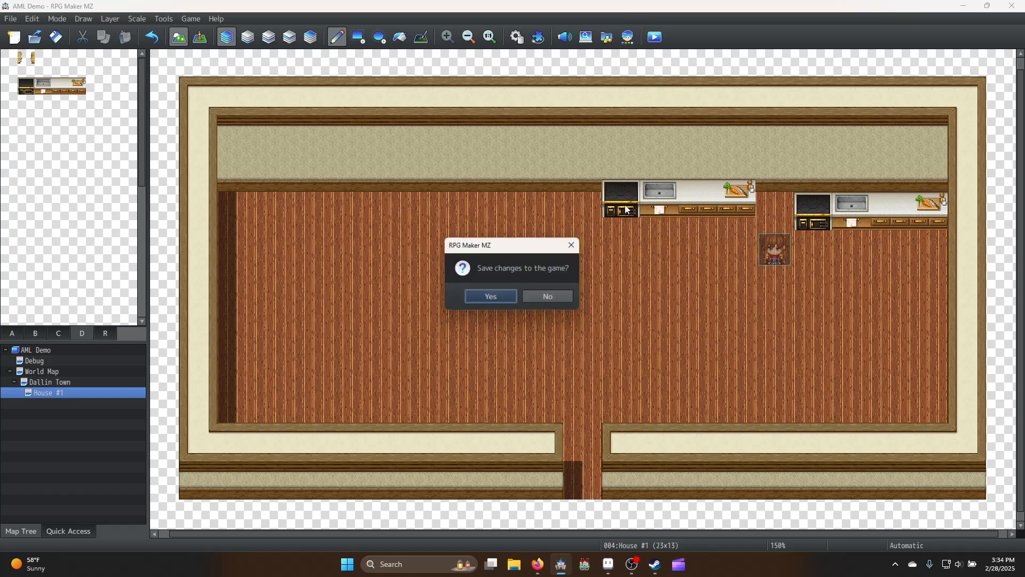
pyautogui.click(489, 295)
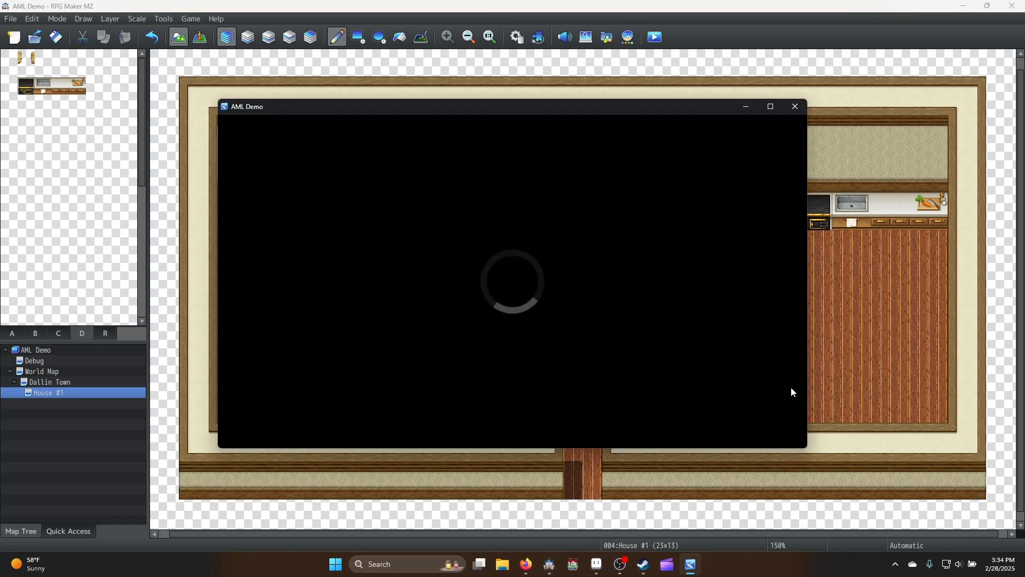
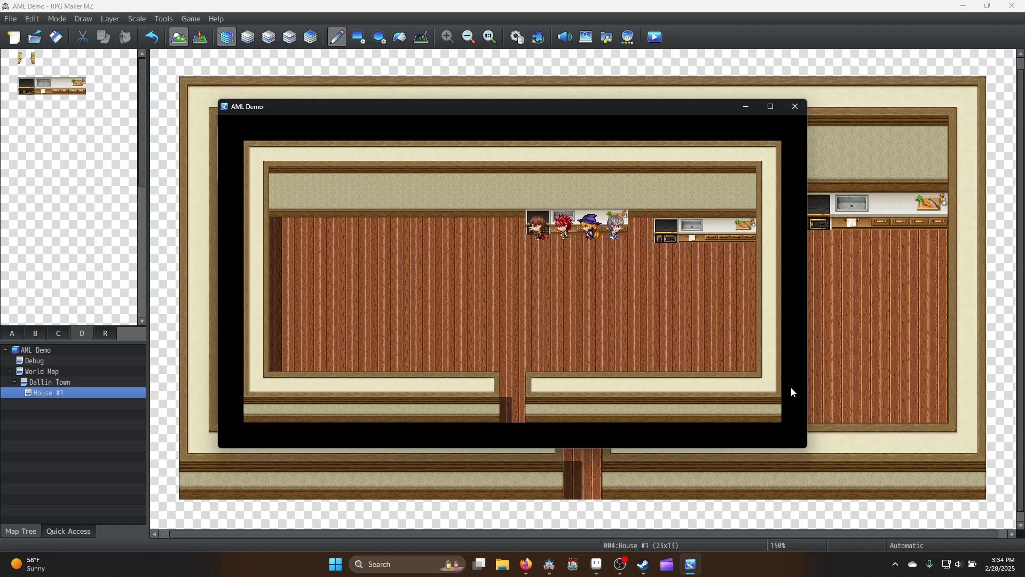
pyautogui.click(795, 107)
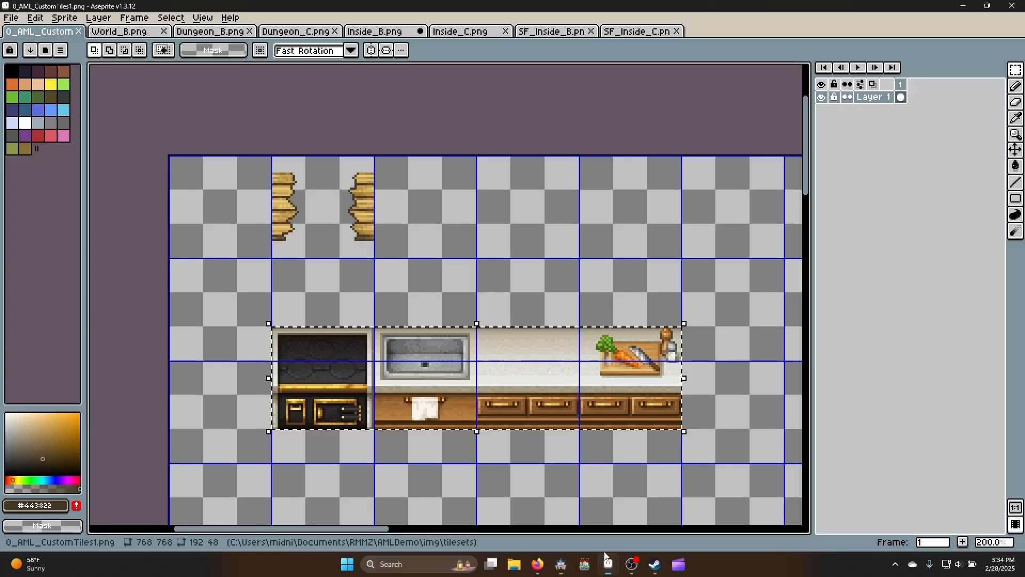
pyautogui.click(609, 565)
pyautogui.scroll(-3, 487, 336)
pyautogui.scroll(1, 348, 328)
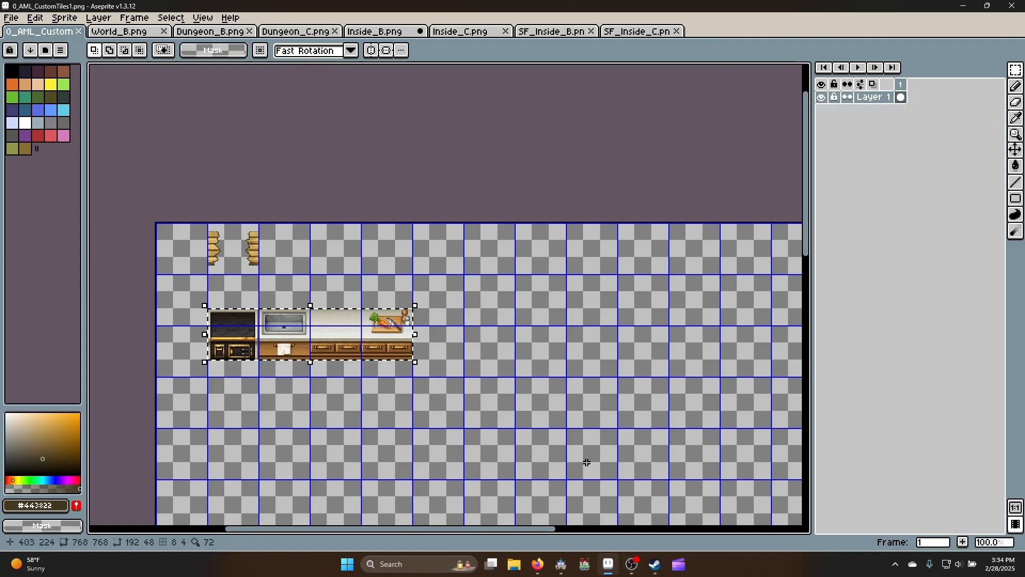
pyautogui.click(561, 564)
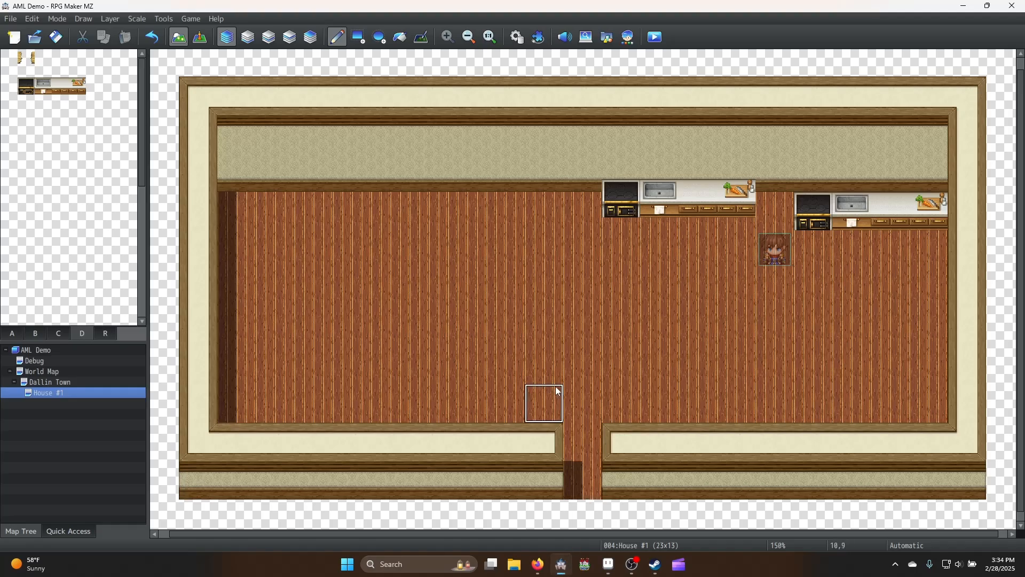
# Erase both kitchen counters from House #1, leaving the back wall and wooden floor clear
pyautogui.scroll(-1, 622, 309)
pyautogui.keyDown('ctrl'); pyautogui.scroll(-1, 614, 298); pyautogui.keyUp('ctrl')
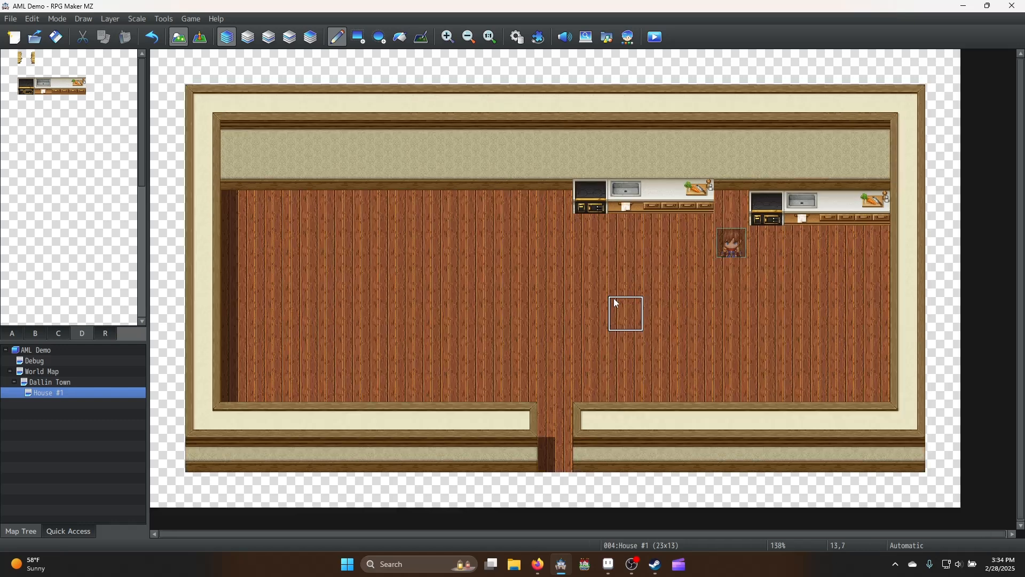
pyautogui.moveTo(768, 208); pyautogui.dragTo(862, 214)
pyautogui.moveTo(762, 208); pyautogui.dragTo(617, 208)
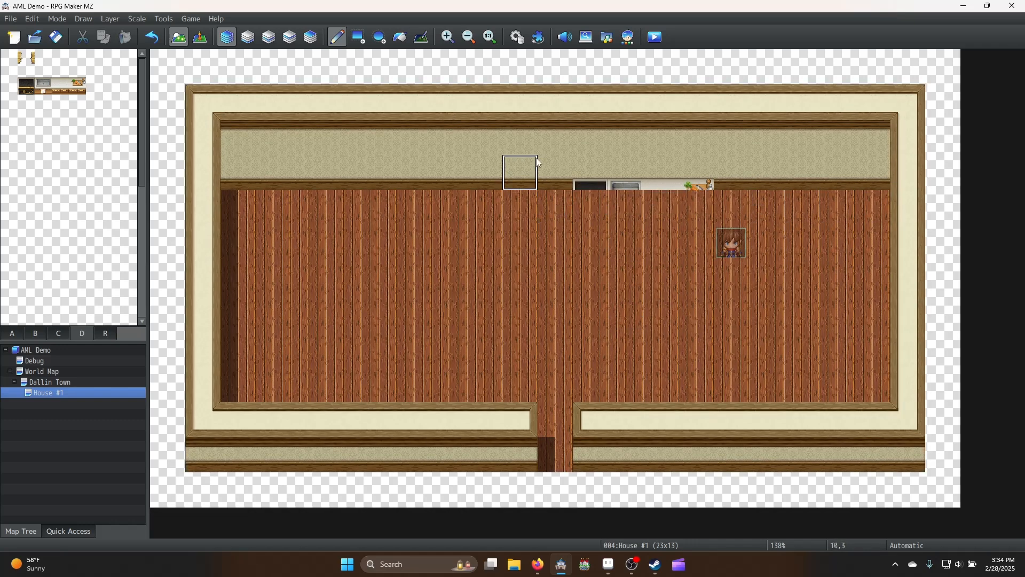
pyautogui.moveTo(575, 174); pyautogui.dragTo(693, 180)
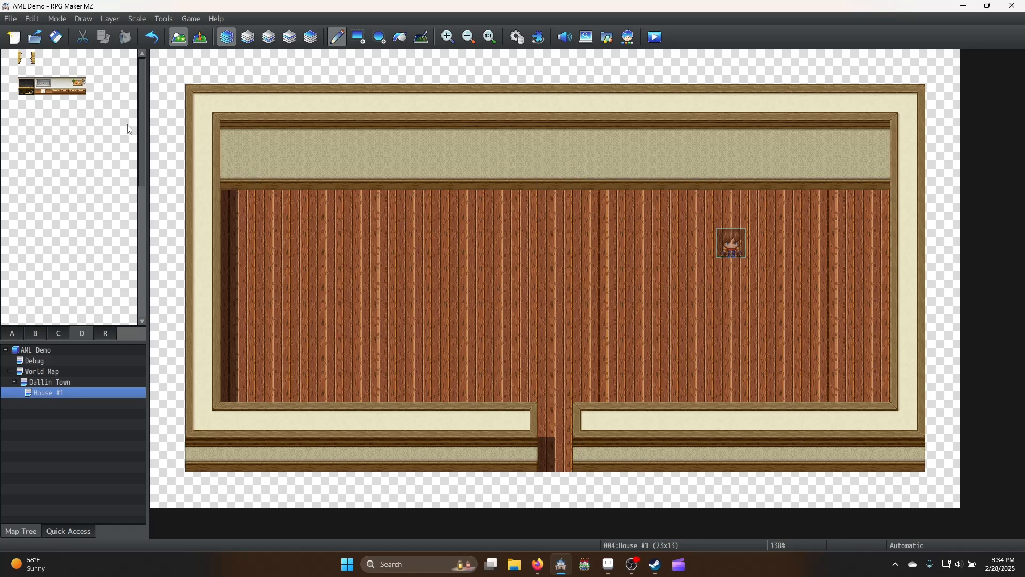
# Paint a stone floor area five tiles wide and two high starting at tile 16,4, undoing the tile that spills into the side wall
pyautogui.click(13, 332)
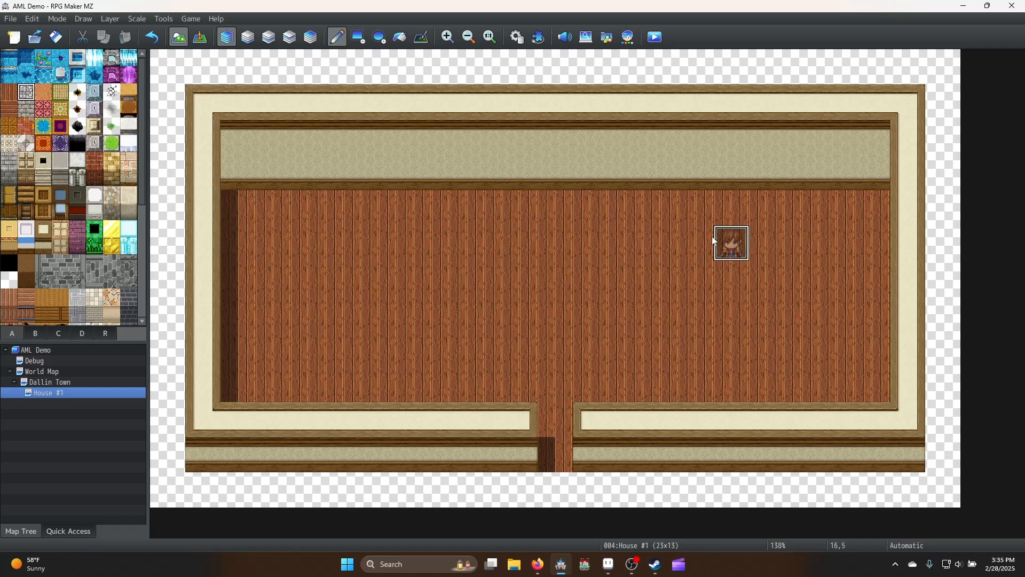
pyautogui.moveTo(739, 213)
pyautogui.mouseDown()
pyautogui.moveTo(770, 241)
pyautogui.moveTo(893, 222)
pyautogui.moveTo(872, 235)
pyautogui.moveTo(762, 210)
pyautogui.mouseUp()
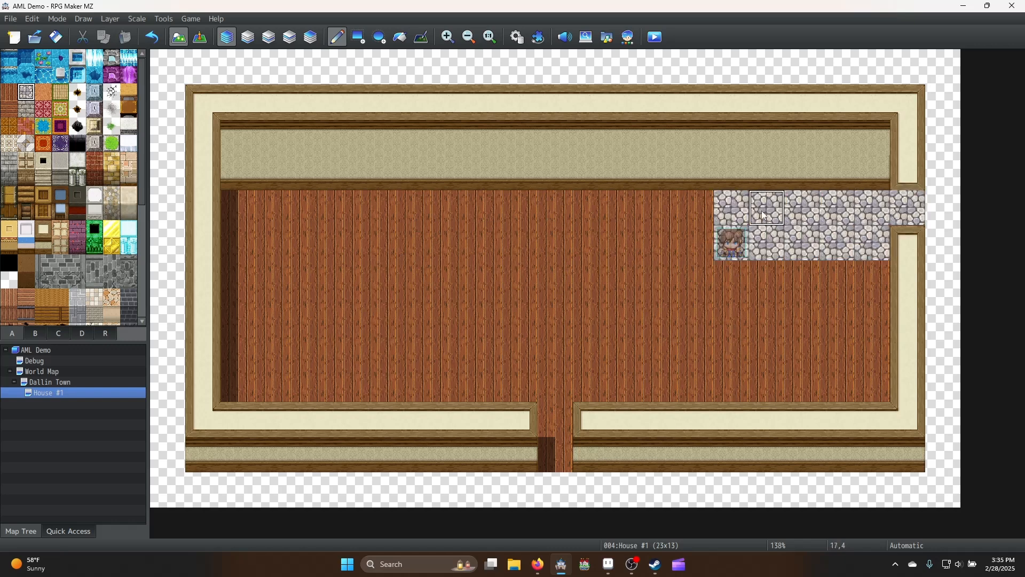
pyautogui.hotkey('ctrl', 'z')
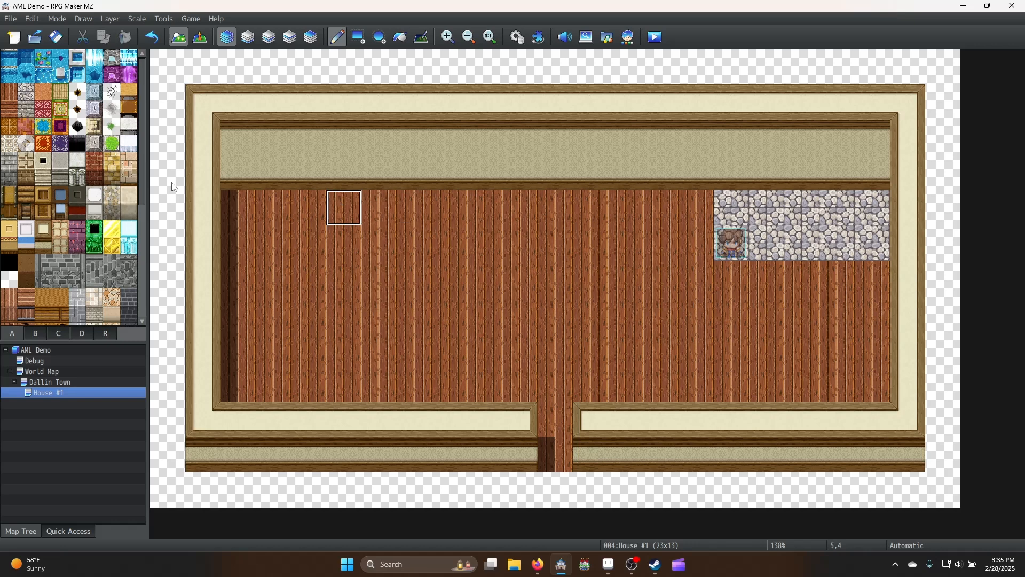
# Place the four-tile-wide custom kitchen counter against the back wall above the stone floor, starting at tile 17,3
pyautogui.click(81, 335)
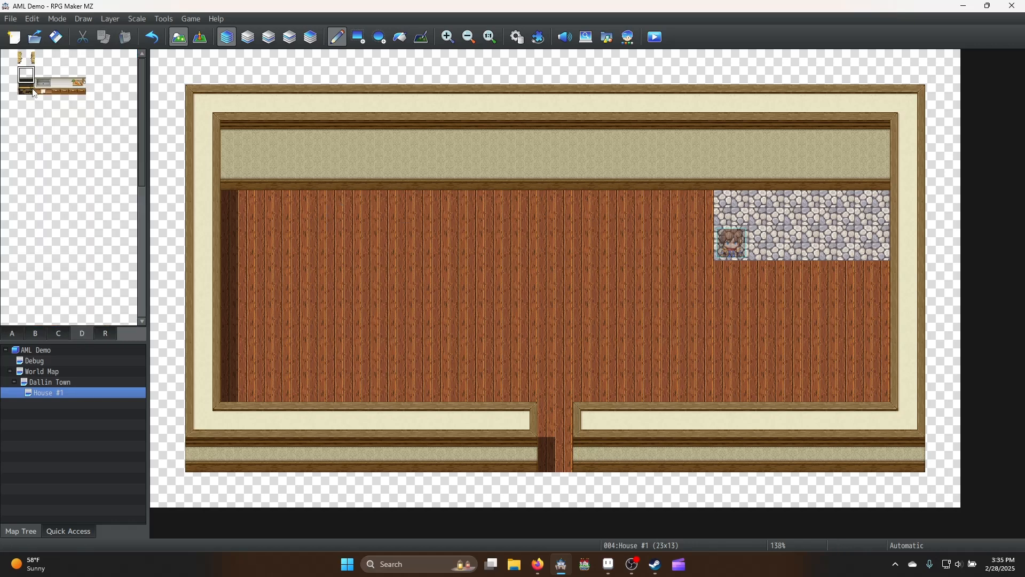
pyautogui.moveTo(33, 93); pyautogui.dragTo(83, 99)
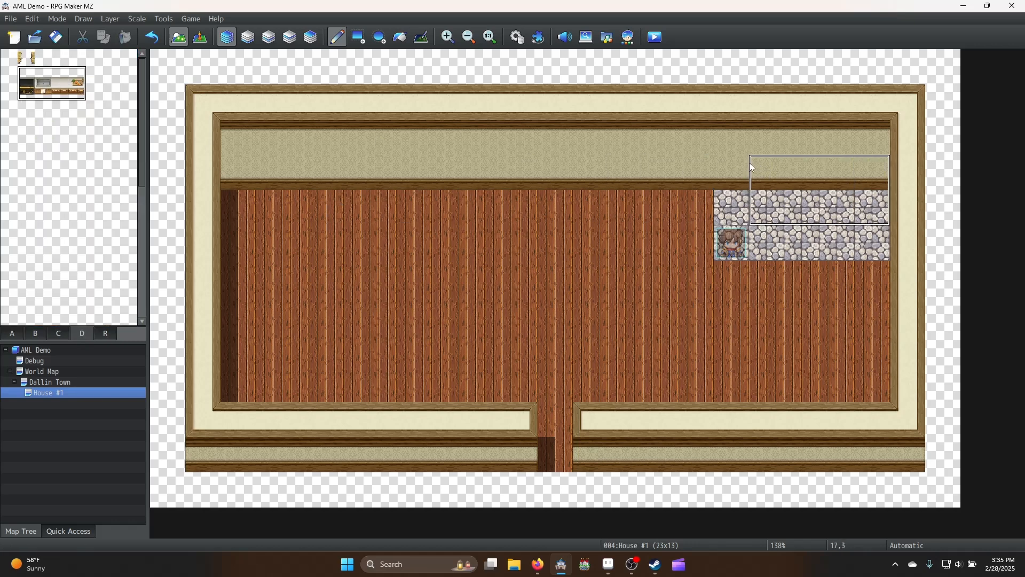
pyautogui.click(768, 162)
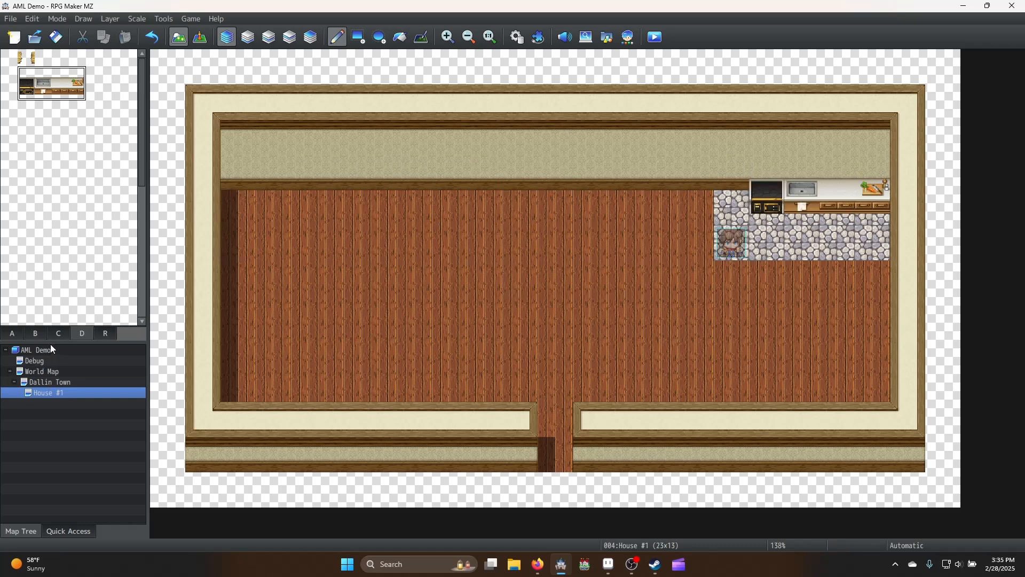
# Try a light wooden table tile beside the stove at 16,4, topped first with a barrel and then with a red pie
pyautogui.click(60, 334)
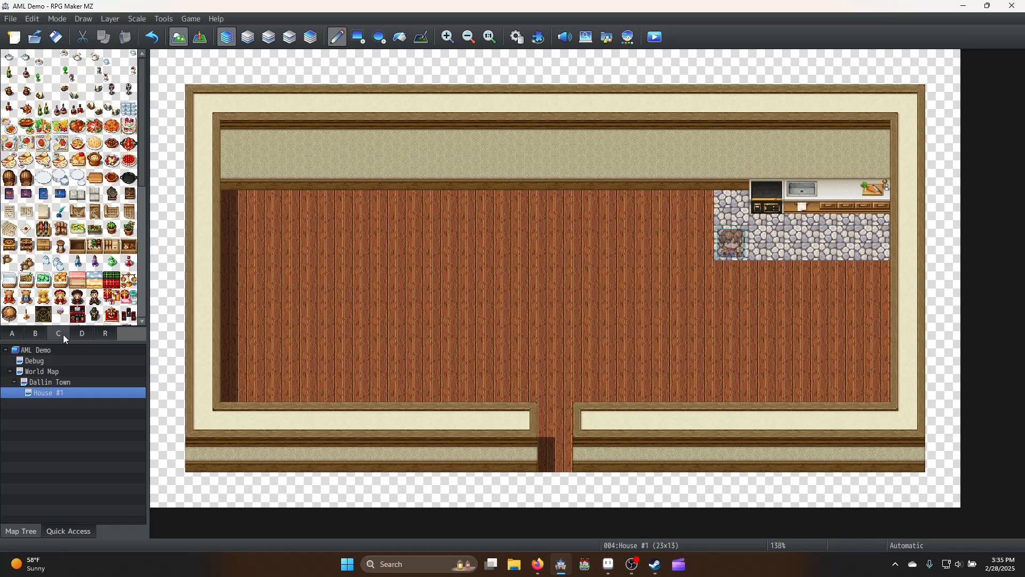
pyautogui.click(12, 333)
pyautogui.click(128, 95)
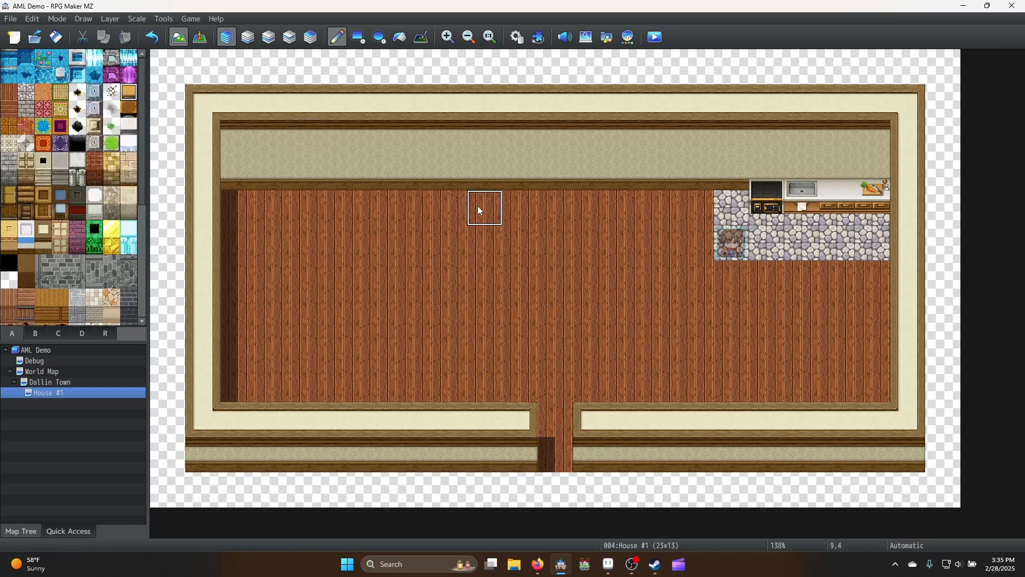
pyautogui.click(732, 208)
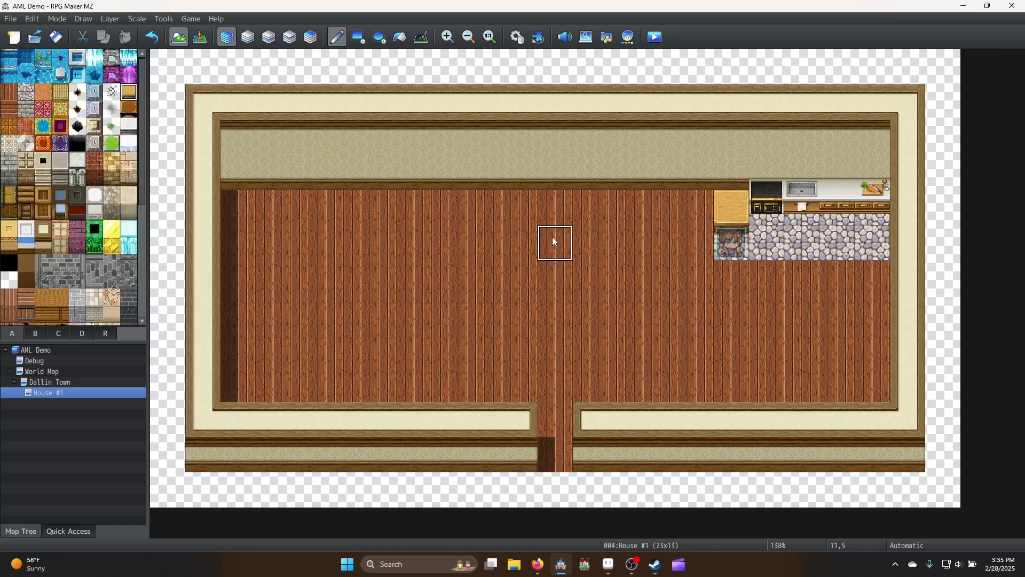
pyautogui.click(52, 335)
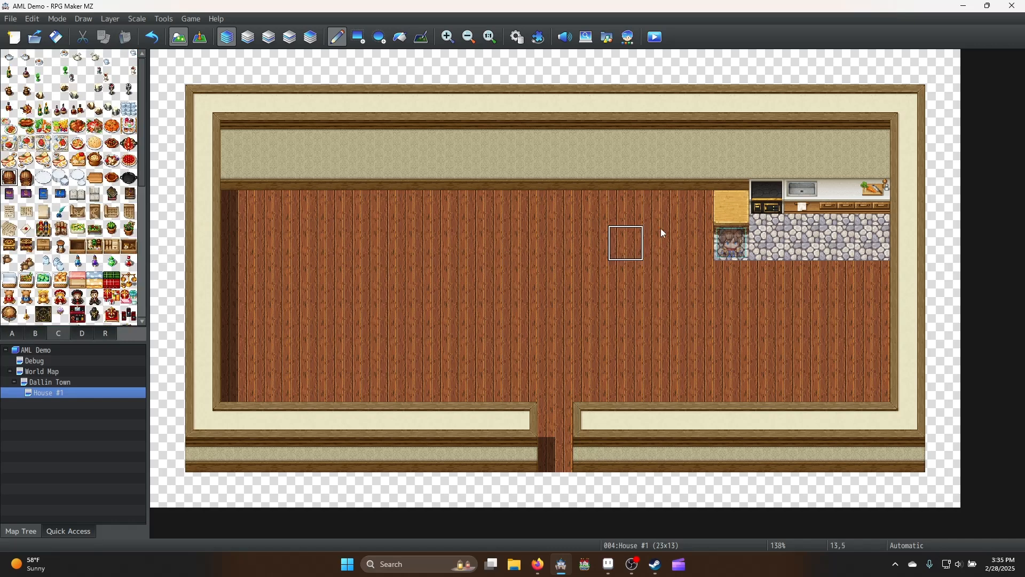
pyautogui.click(734, 203)
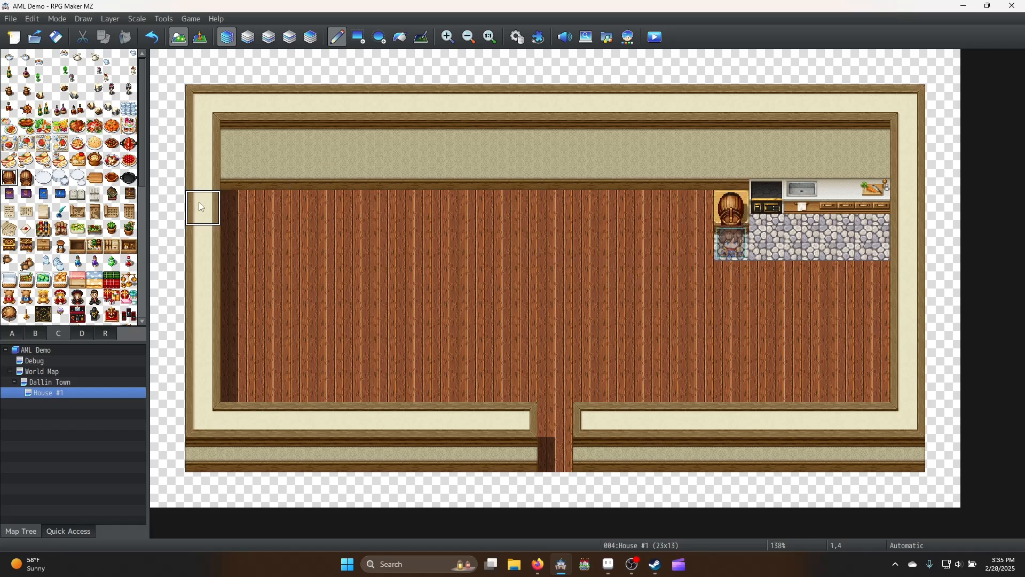
pyautogui.hotkey('ctrl', 'z')
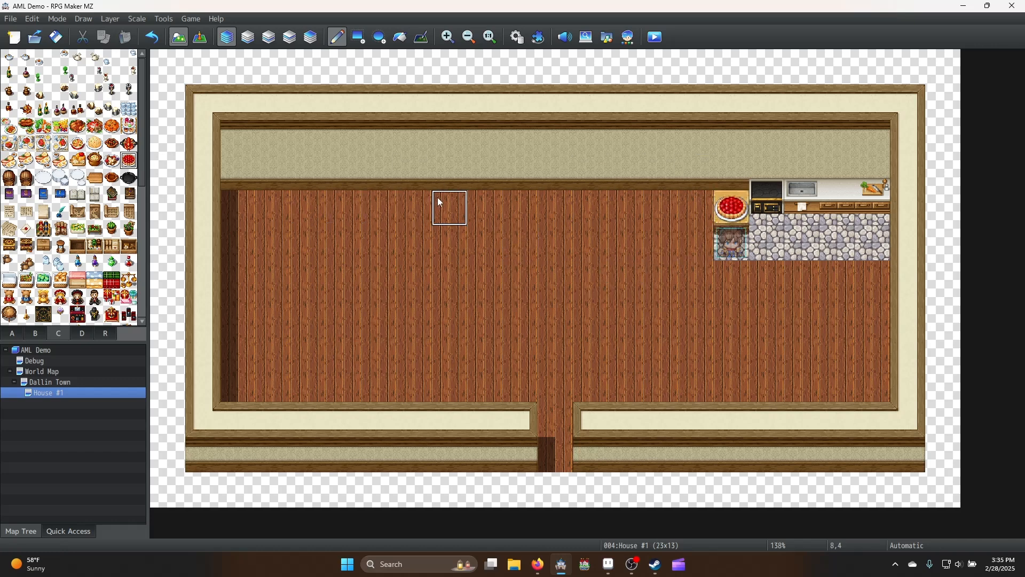
# Clear the table tile and try the standard two-tile-high bottle cabinet beside the stove, starting at tile 16,3
pyautogui.click(34, 335)
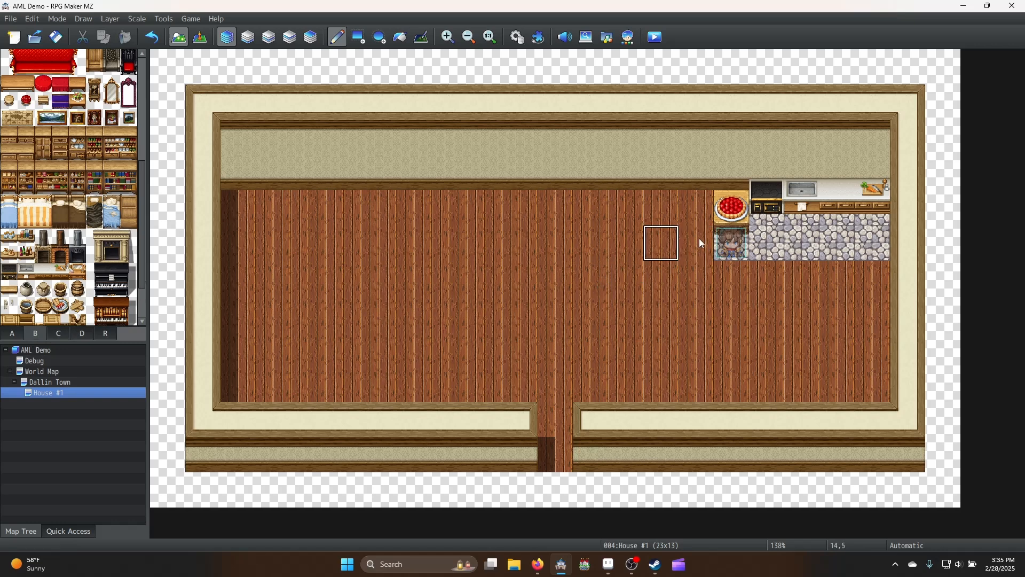
pyautogui.click(731, 208)
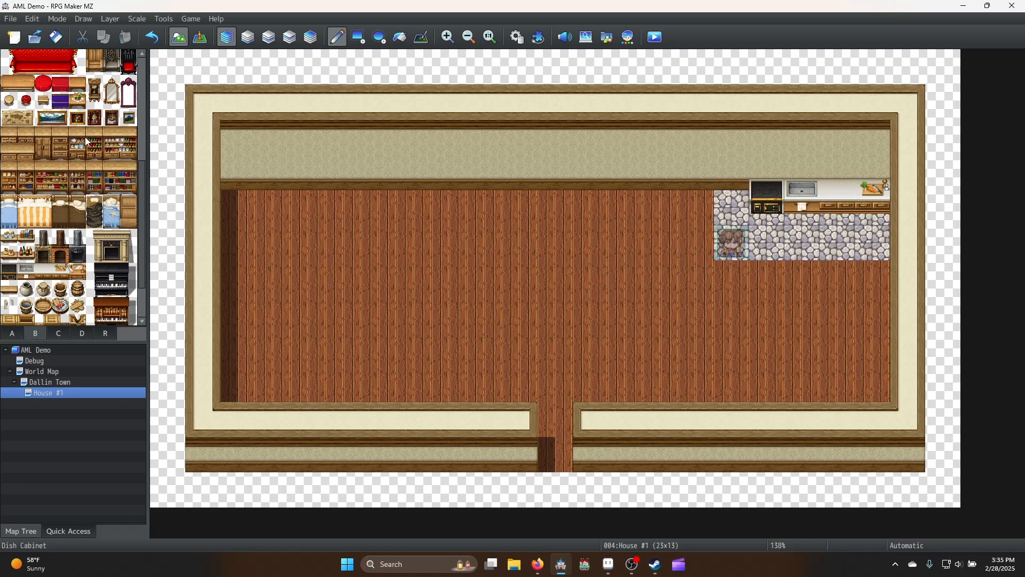
pyautogui.click(724, 163)
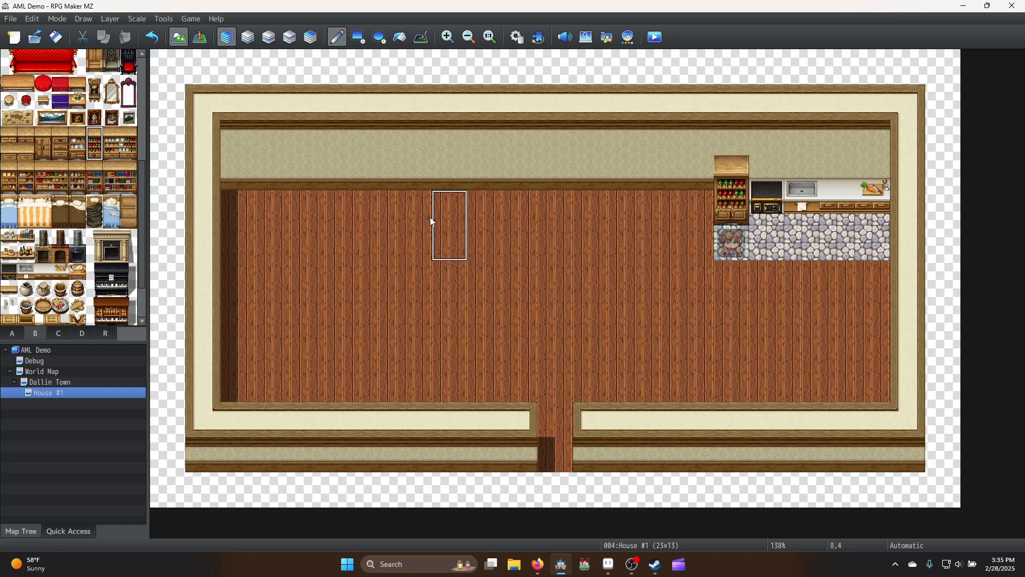
# Switch to Aseprite and copy the two-tile-high bottle cabinet from Inside_B.png
pyautogui.click(609, 564)
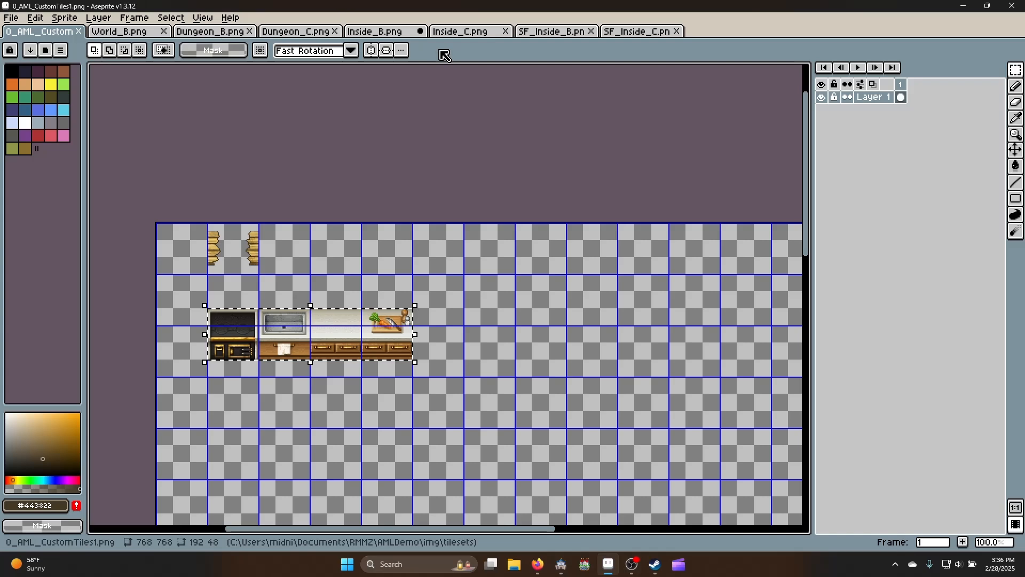
pyautogui.click(397, 31)
pyautogui.scroll(-2, 433, 214)
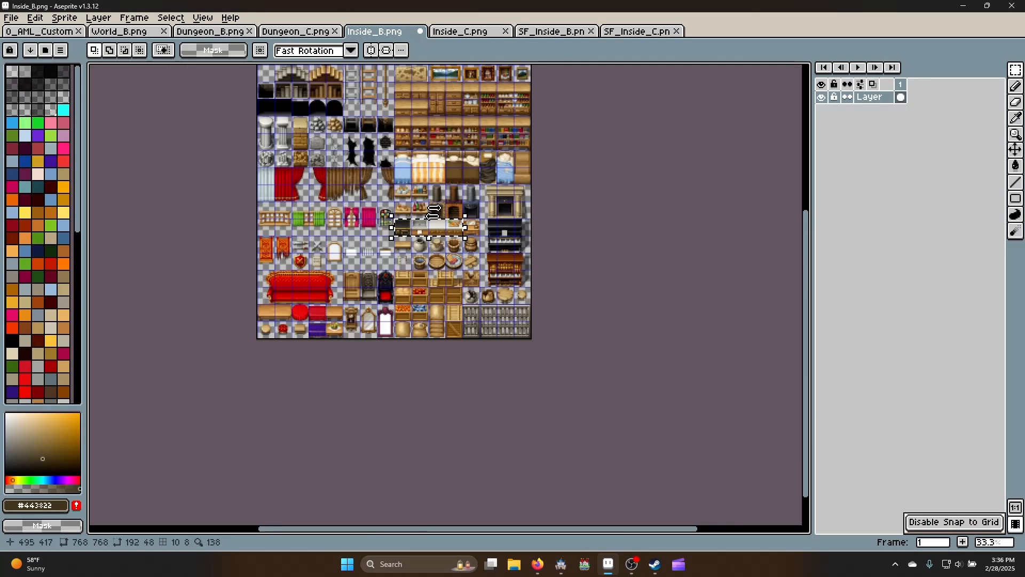
pyautogui.moveTo(495, 110); pyautogui.dragTo(465, 189, button='middle')
pyautogui.scroll(2, 465, 189)
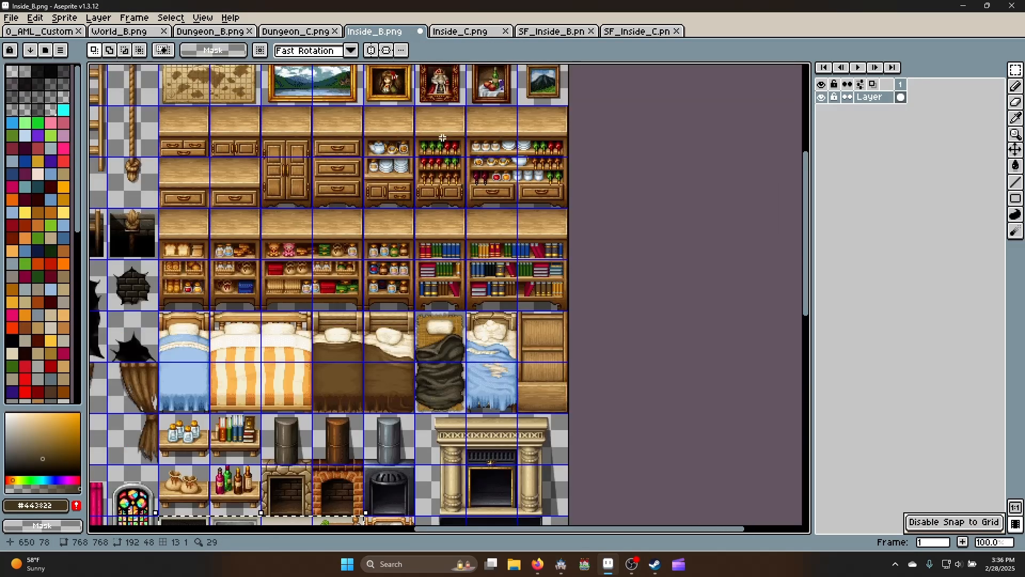
pyautogui.click(482, 121)
pyautogui.moveTo(434, 118); pyautogui.dragTo(437, 193)
pyautogui.click(435, 117)
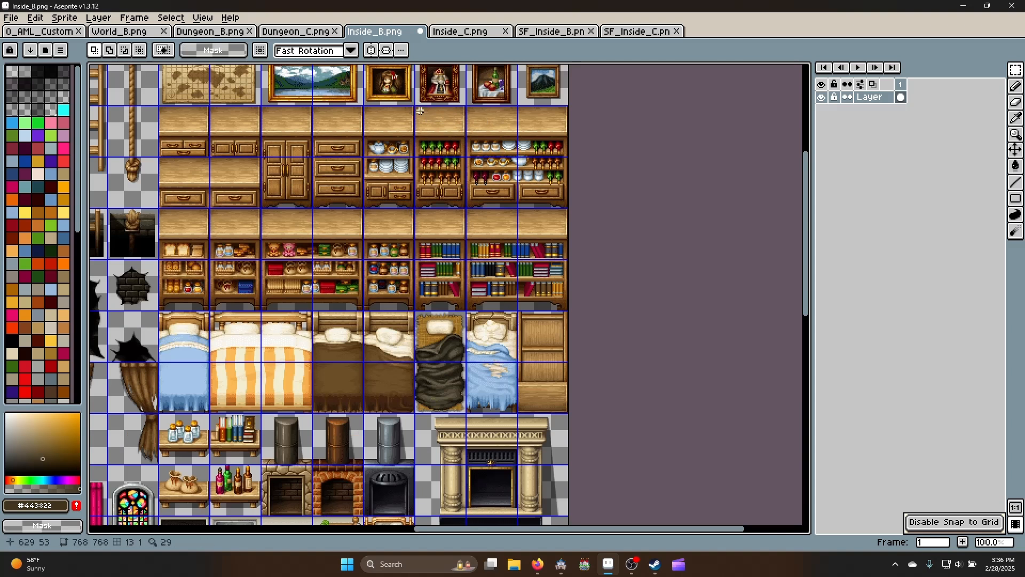
pyautogui.moveTo(421, 111); pyautogui.dragTo(460, 198)
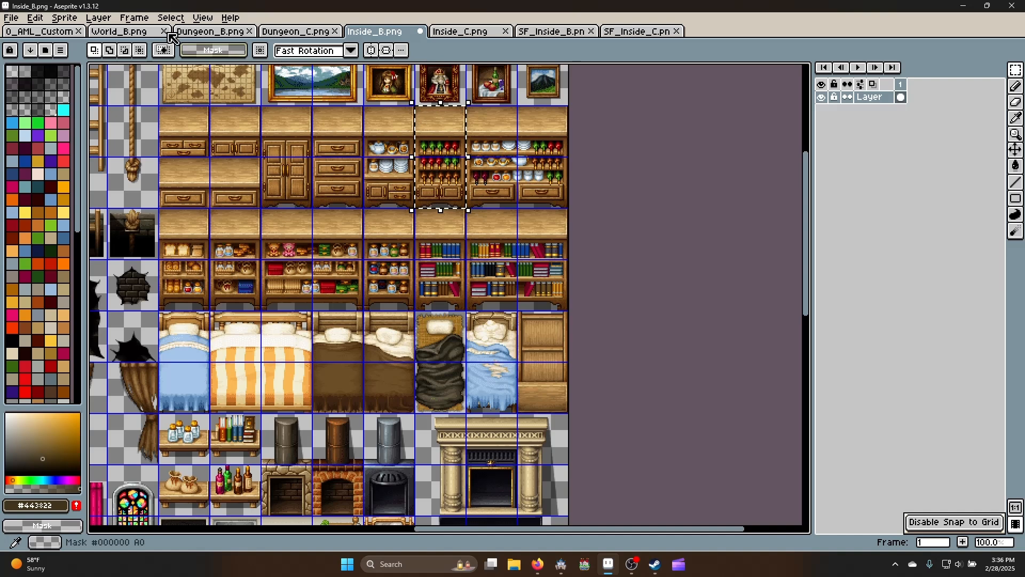
# Paste the cabinet into 0_AML_CustomTiles1.png beside the counter at position 240, 32, aligning its base with the counter's, and save the file
pyautogui.click(40, 31)
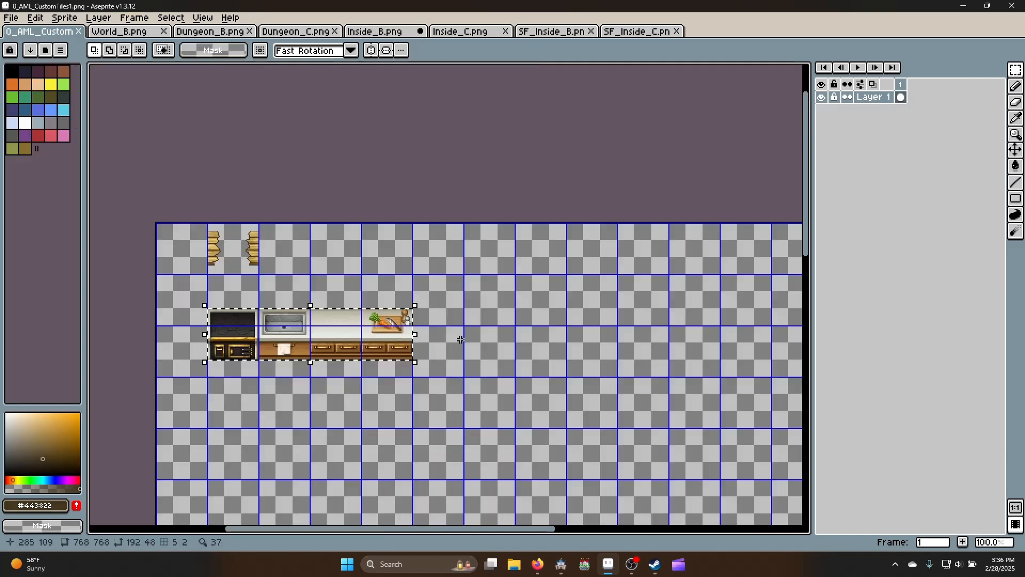
pyautogui.click(460, 339)
pyautogui.hotkey('ctrl', 'v')
pyautogui.moveTo(453, 335); pyautogui.dragTo(445, 314)
pyautogui.scroll(3, 437, 322)
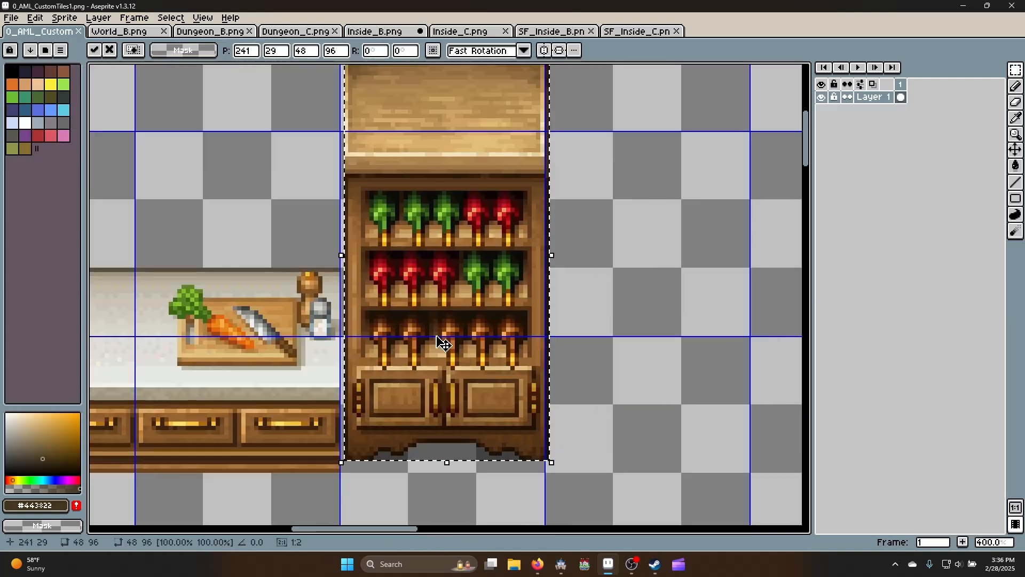
pyautogui.press('Down')
pyautogui.press('Down')
pyautogui.press('Down')
pyautogui.press('Left')
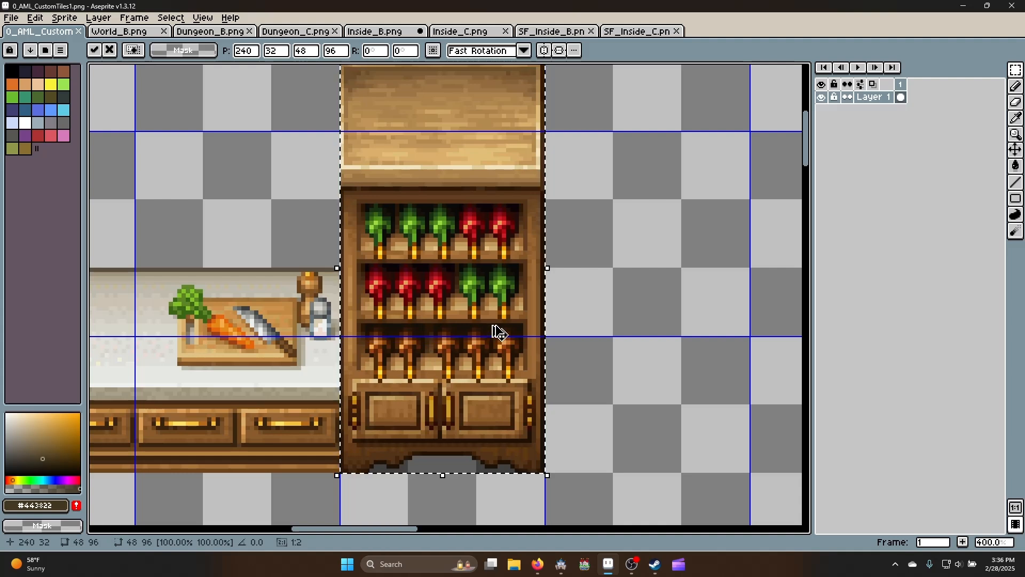
pyautogui.press('Return')
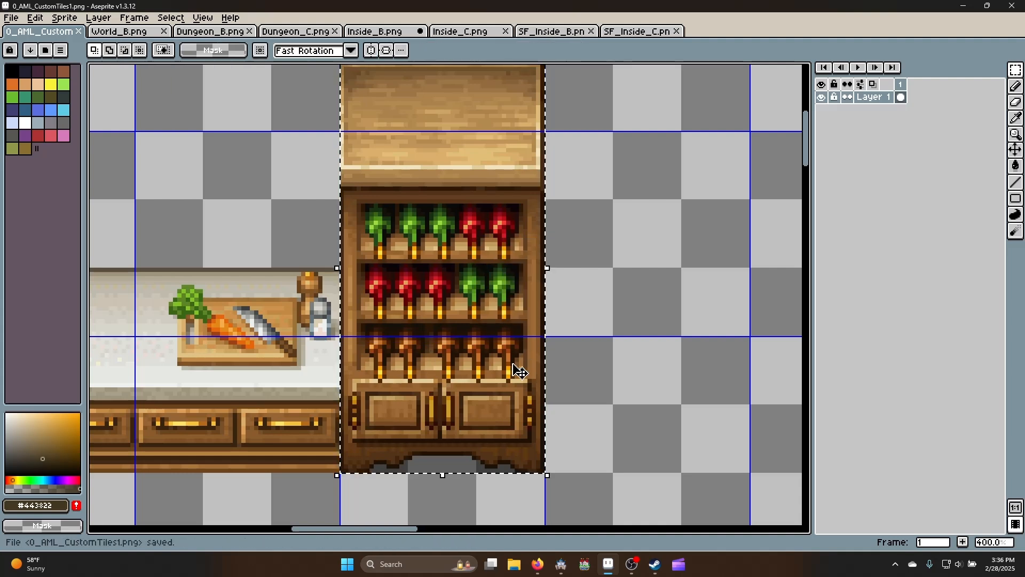
# In RPG Maker MZ, make the custom cabinet's middle tile impassable on the Overworld tileset's D page
pyautogui.click(561, 566)
pyautogui.click(517, 37)
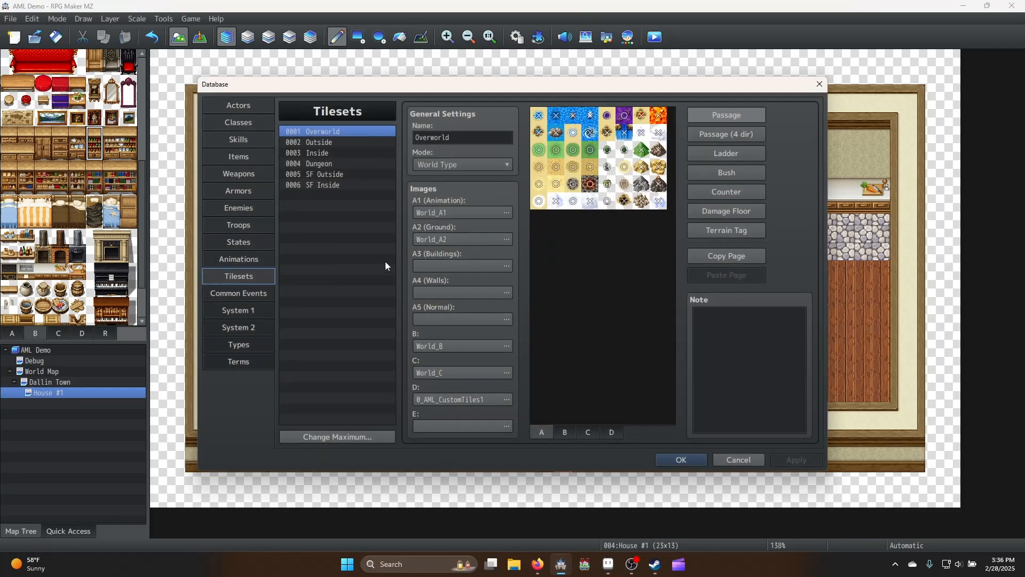
pyautogui.click(609, 431)
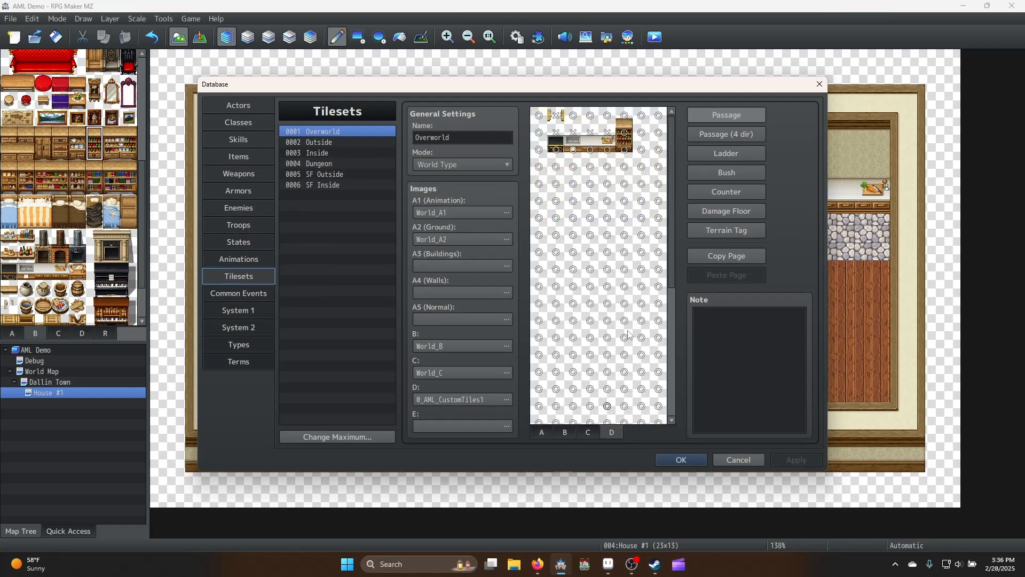
pyautogui.click(626, 133)
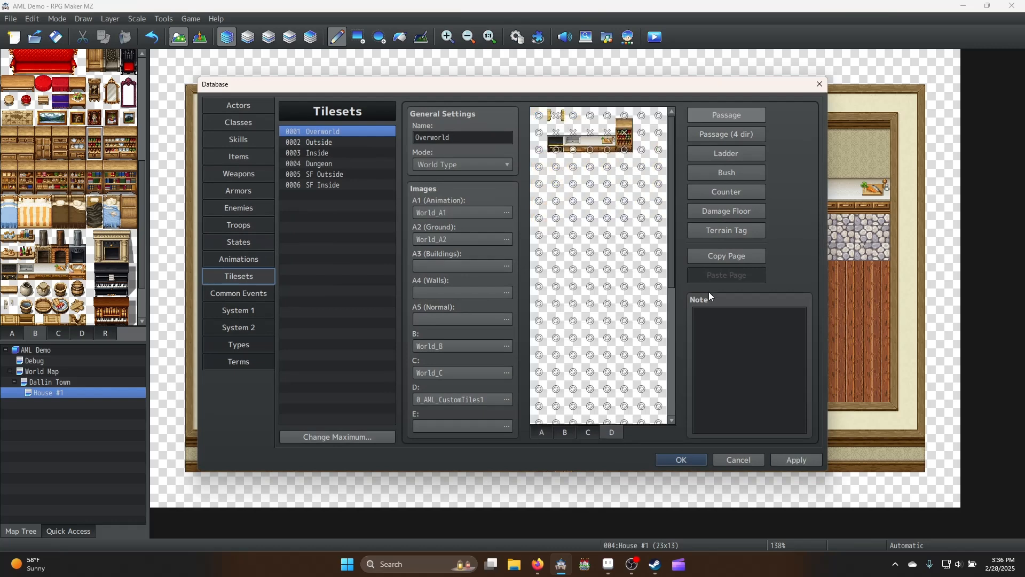
# Copy the Overworld tileset's D page settings onto the Inside tileset's D page and accept the database changes
pyautogui.click(745, 255)
pyautogui.click(328, 154)
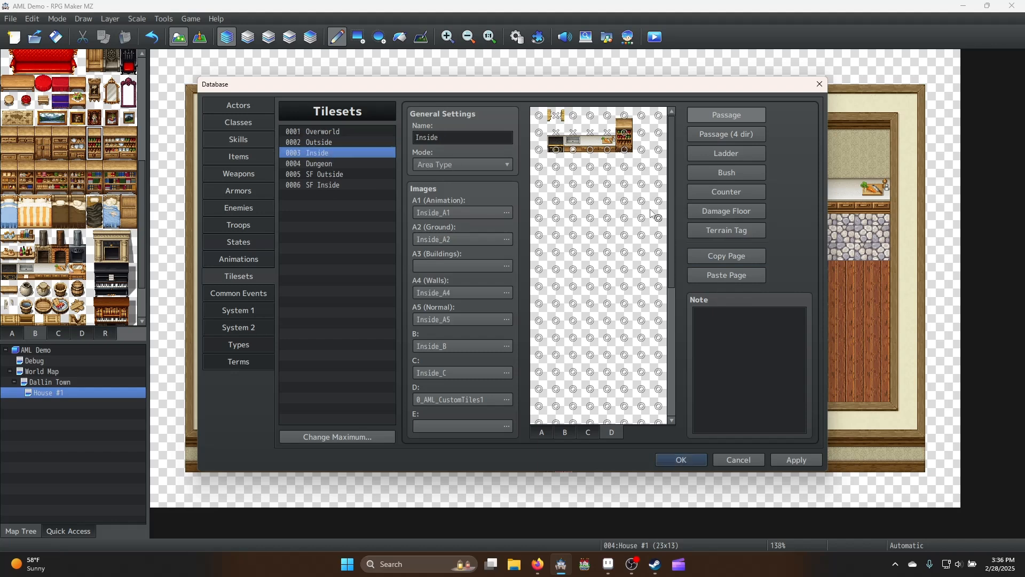
pyautogui.click(727, 275)
pyautogui.click(797, 460)
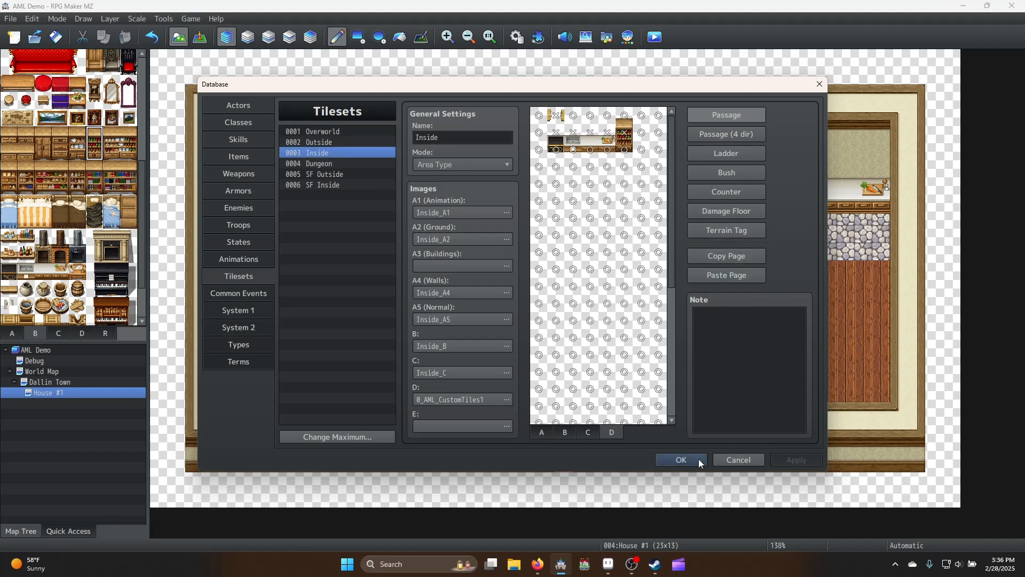
pyautogui.click(682, 460)
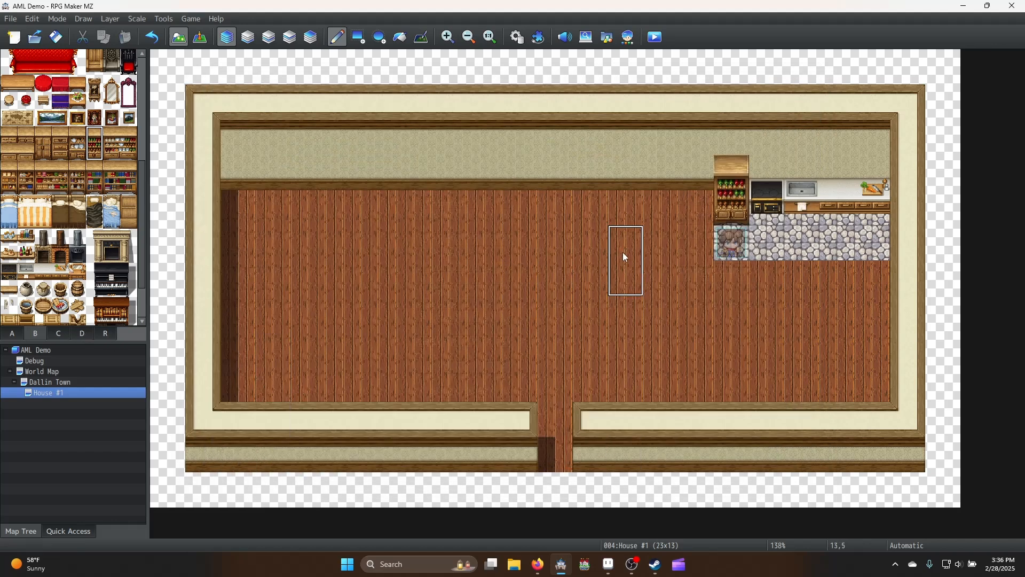
# Replace the standard bottle cabinet beside the stove with the custom offset bottle cabinet from the D tiles
pyautogui.rightClick(801, 243)
pyautogui.click(731, 209)
pyautogui.click(732, 180)
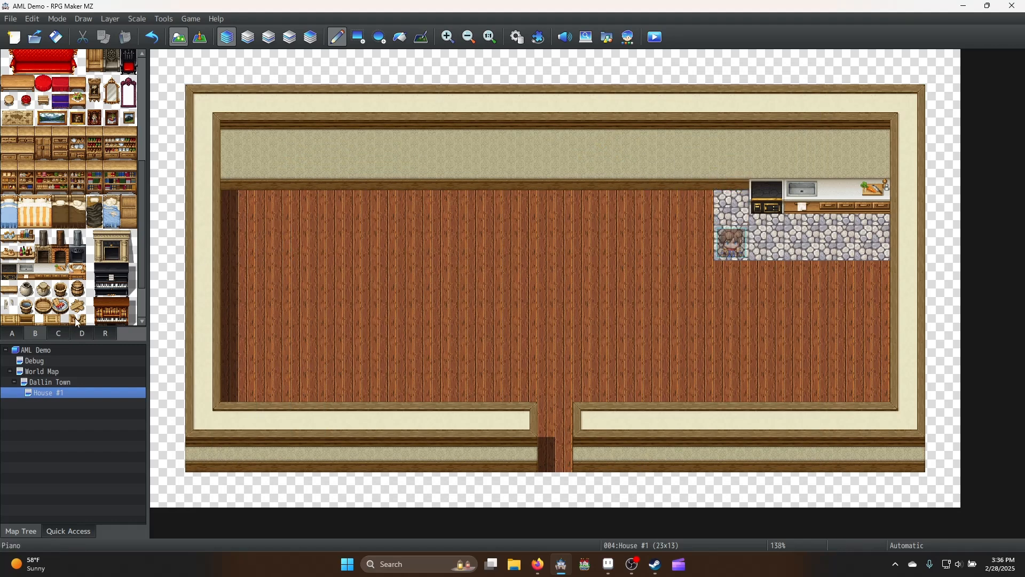
pyautogui.click(82, 334)
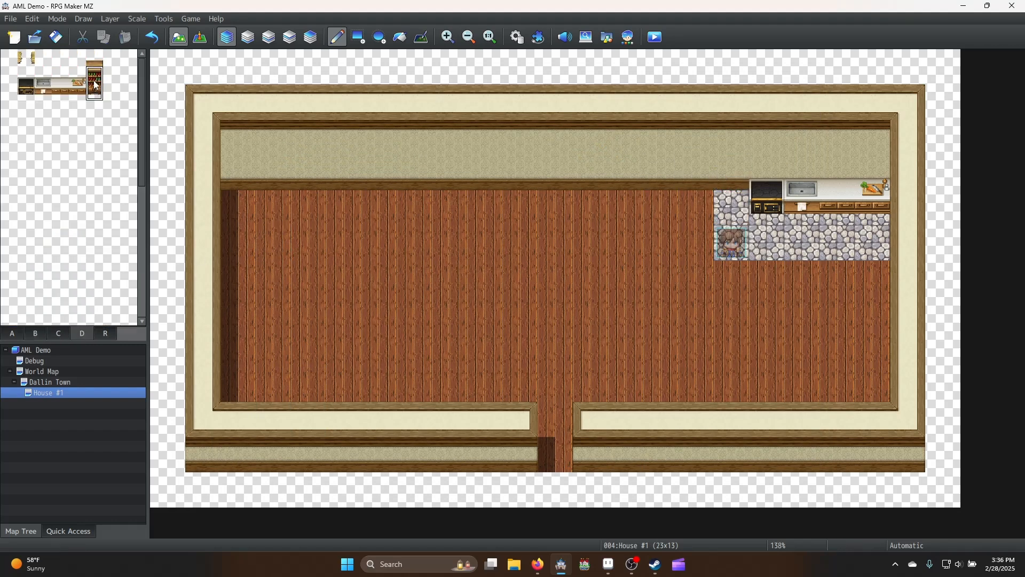
pyautogui.moveTo(97, 61); pyautogui.dragTo(96, 93)
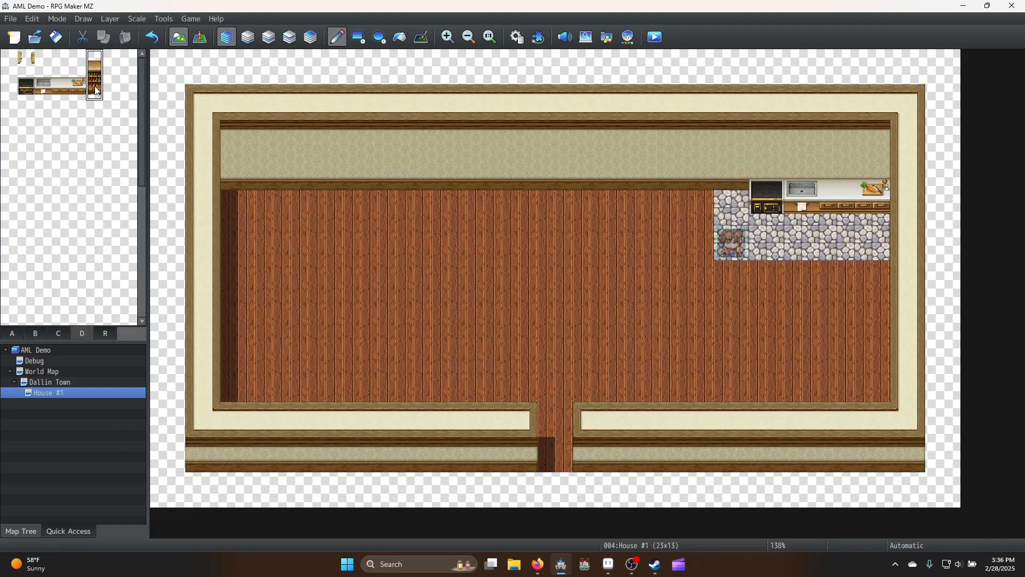
pyautogui.click(748, 135)
pyautogui.rightClick(561, 131)
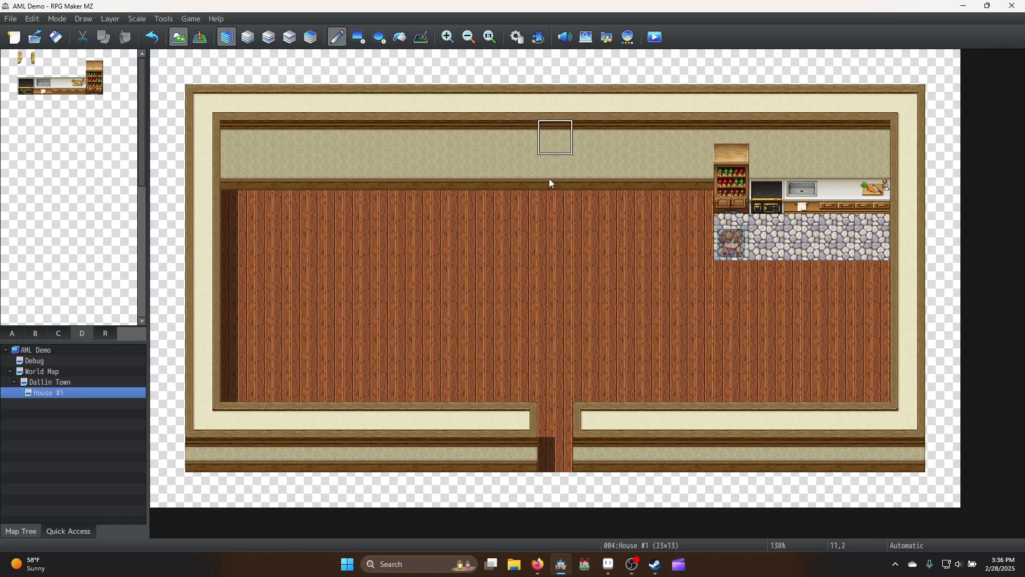
# Change the passage setting of the custom cabinet's top tile on the Inside tileset's D page and accept the database changes
pyautogui.click(517, 36)
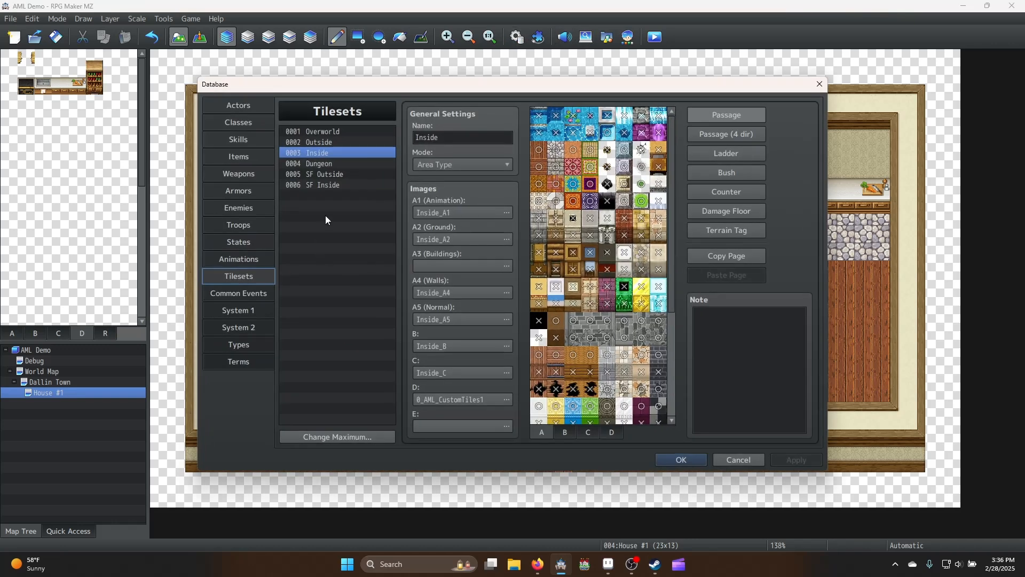
pyautogui.click(612, 431)
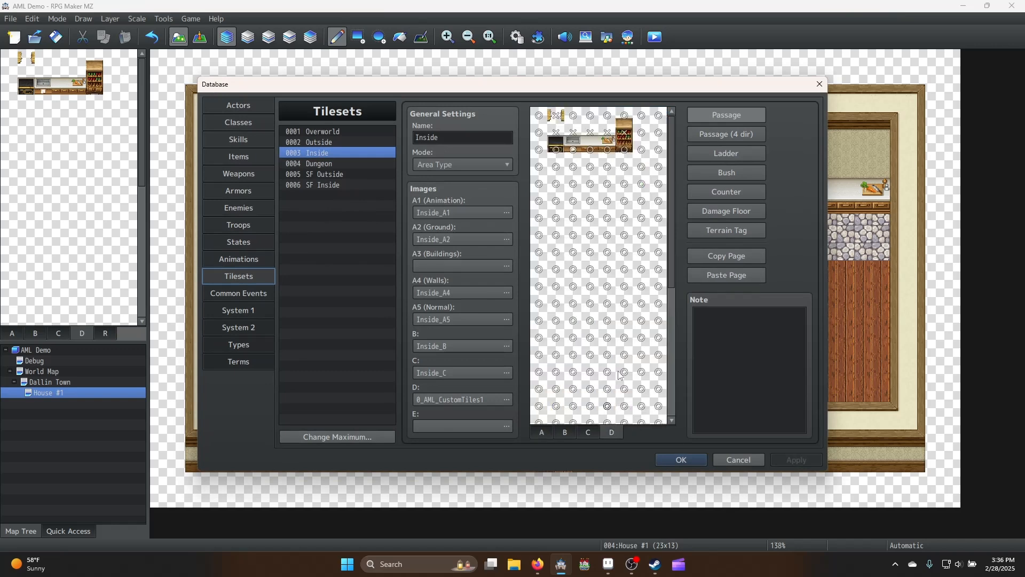
pyautogui.click(625, 116)
pyautogui.click(338, 132)
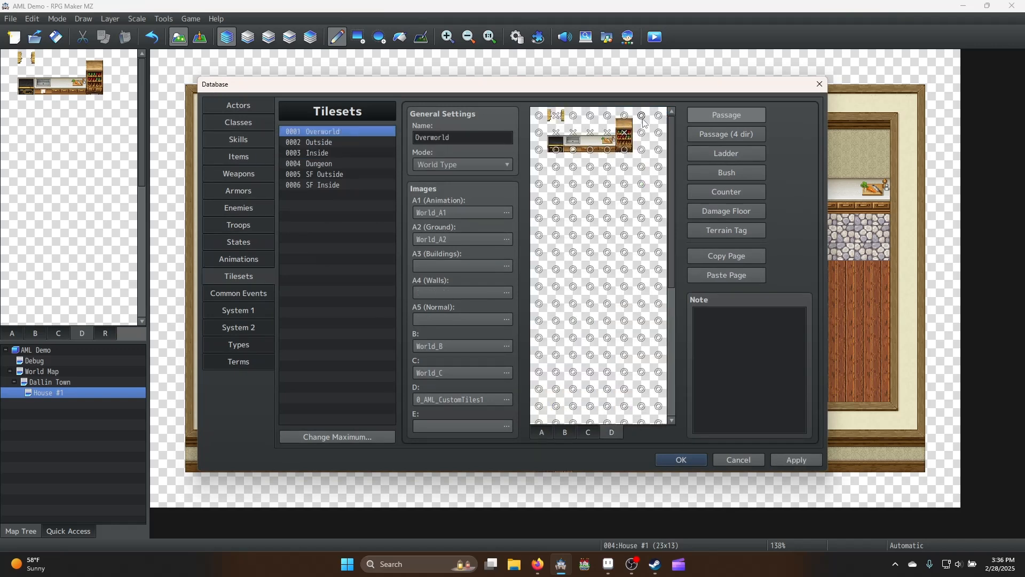
pyautogui.click(693, 457)
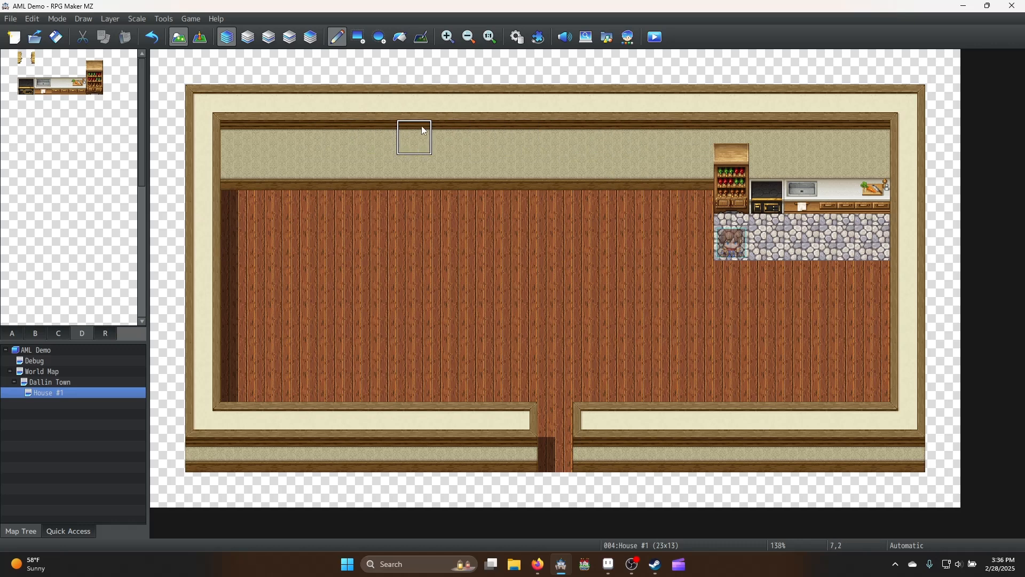
# Build a two-tile-wide partition wall extending down from the upper wall, ending in a two-tile-high wall face
pyautogui.moveTo(424, 130)
pyautogui.mouseDown()
pyautogui.moveTo(417, 197)
pyautogui.moveTo(443, 134)
pyautogui.mouseUp()
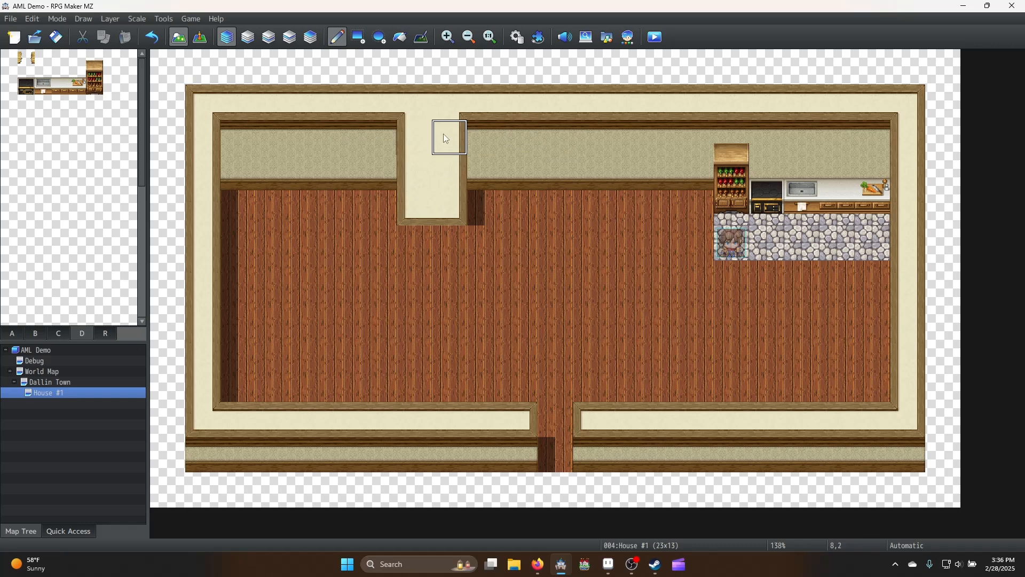
pyautogui.moveTo(421, 243)
pyautogui.mouseDown()
pyautogui.moveTo(447, 248)
pyautogui.moveTo(411, 274)
pyautogui.mouseUp()
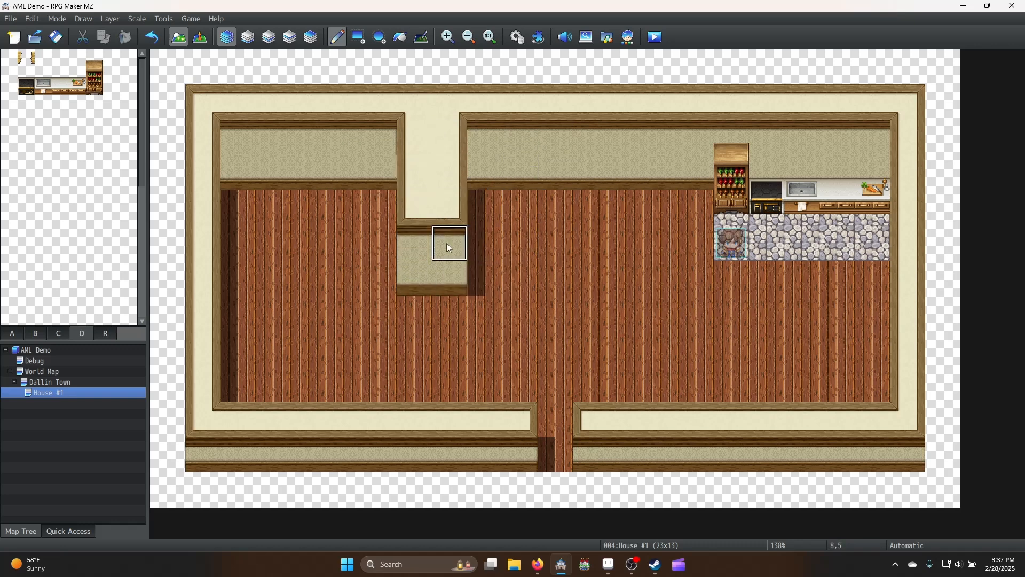
pyautogui.click(451, 313)
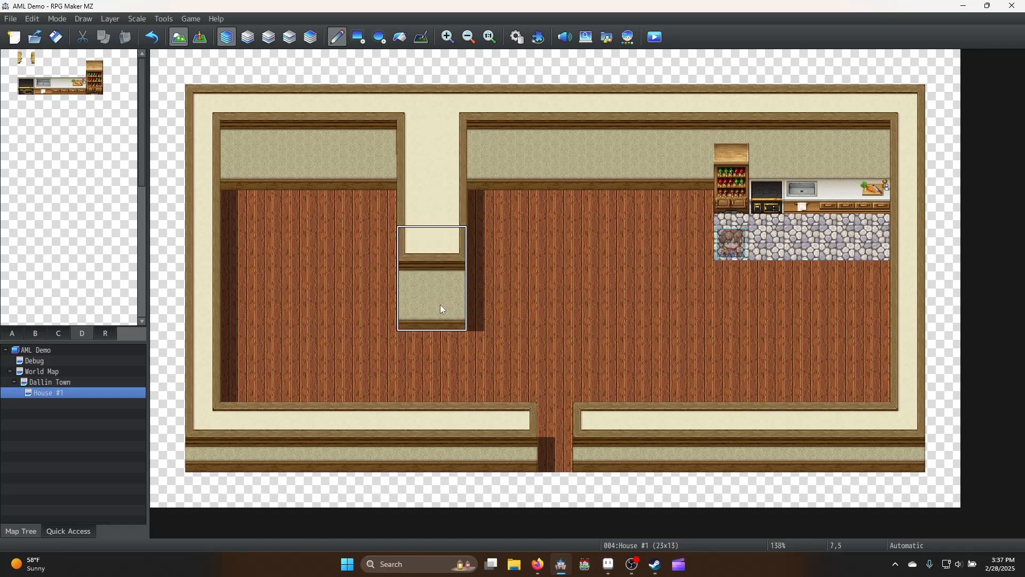
pyautogui.rightClick(541, 204)
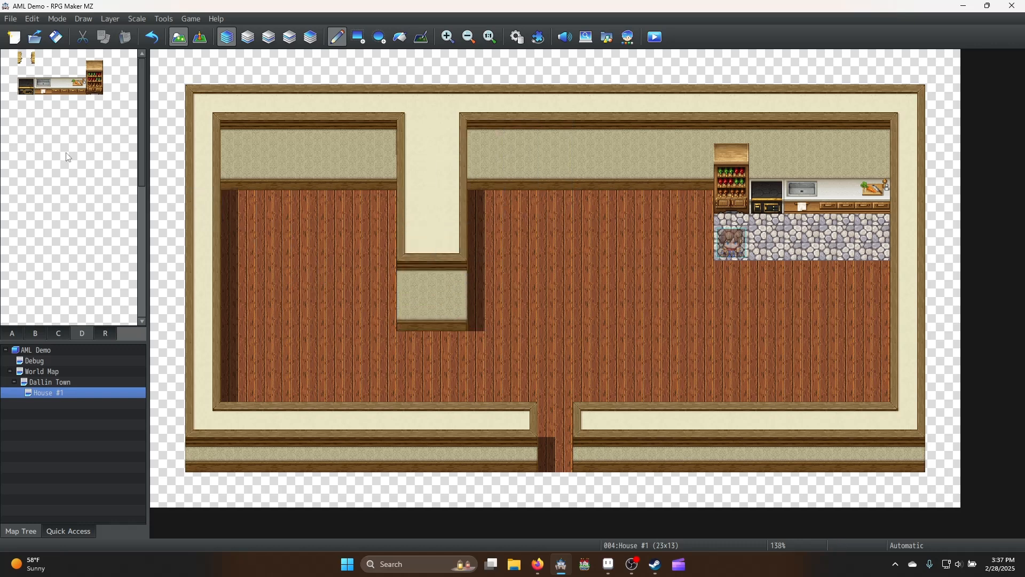
# Lay a three-by-three red ornate carpet in the left room and a five-by-three woven mat right of the partition
pyautogui.click(12, 333)
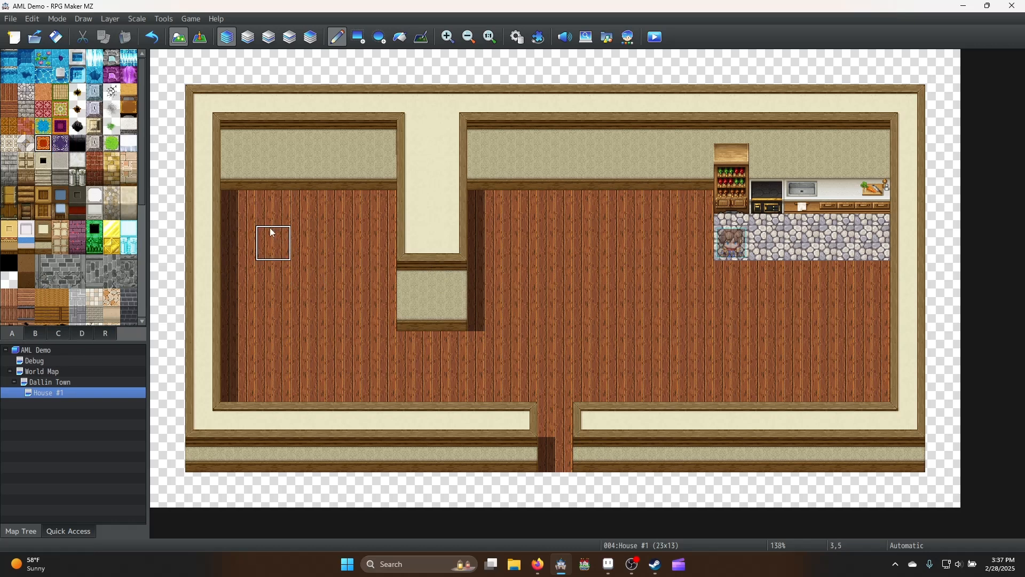
pyautogui.moveTo(270, 229)
pyautogui.mouseDown()
pyautogui.moveTo(342, 270)
pyautogui.moveTo(285, 279)
pyautogui.moveTo(275, 309)
pyautogui.mouseUp()
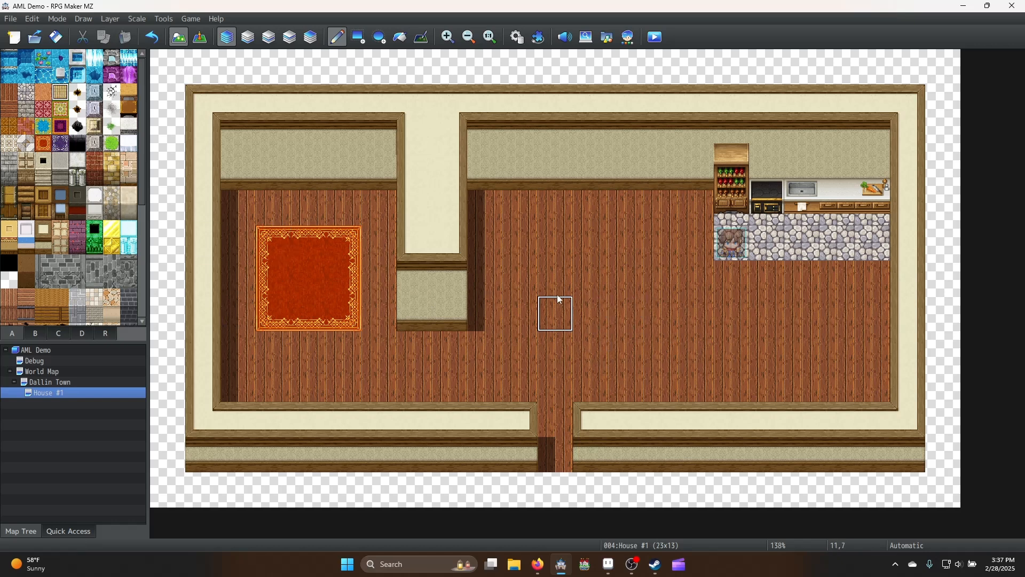
pyautogui.moveTo(538, 258)
pyautogui.mouseDown()
pyautogui.moveTo(529, 291)
pyautogui.moveTo(638, 299)
pyautogui.moveTo(566, 260)
pyautogui.moveTo(529, 308)
pyautogui.moveTo(619, 283)
pyautogui.moveTo(657, 286)
pyautogui.moveTo(660, 315)
pyautogui.mouseUp()
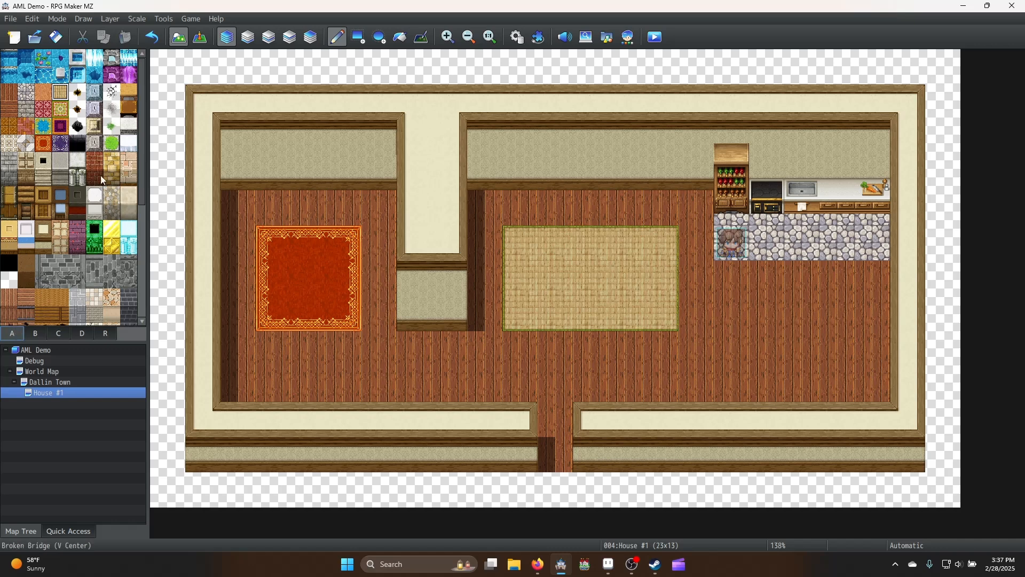
# Place a two-by-two wooden table in the room's lower-right corner, with two stools above it and one at its lower left
pyautogui.click(132, 97)
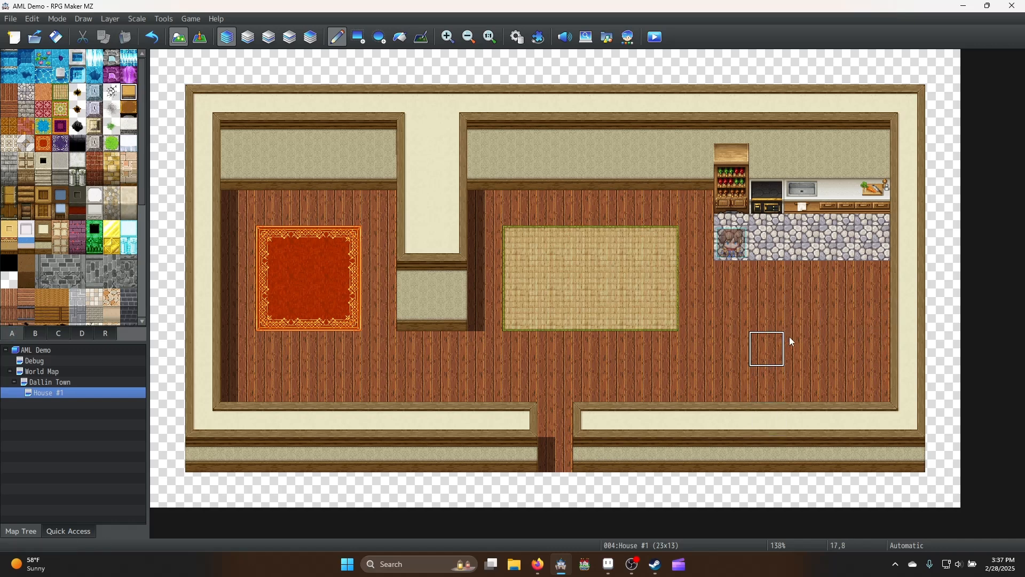
pyautogui.click(845, 350)
pyautogui.moveTo(852, 375); pyautogui.dragTo(871, 350)
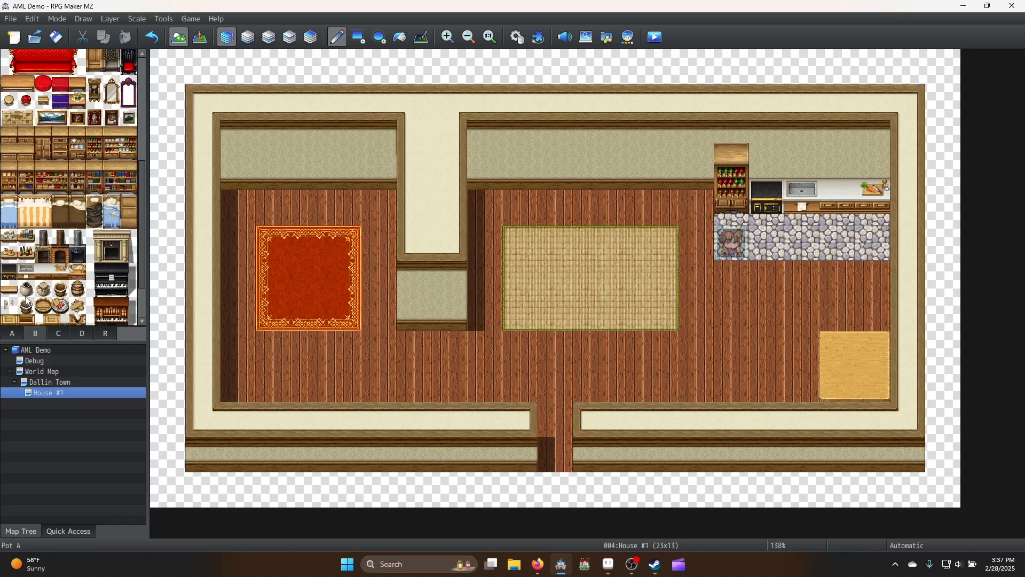
pyautogui.scroll(-2, 29, 296)
pyautogui.scroll(3, 33, 265)
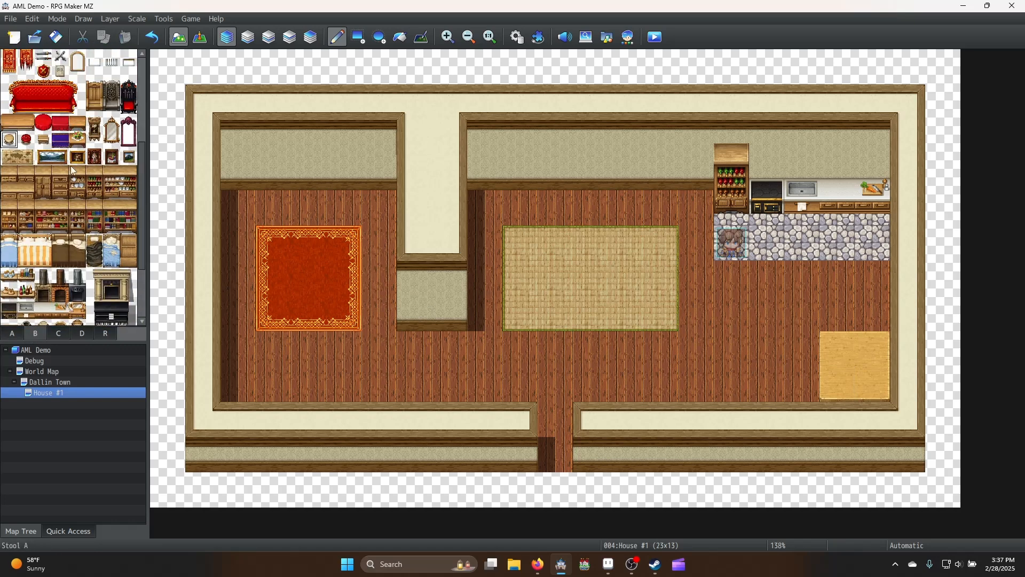
pyautogui.moveTo(874, 314); pyautogui.dragTo(837, 314)
pyautogui.click(802, 384)
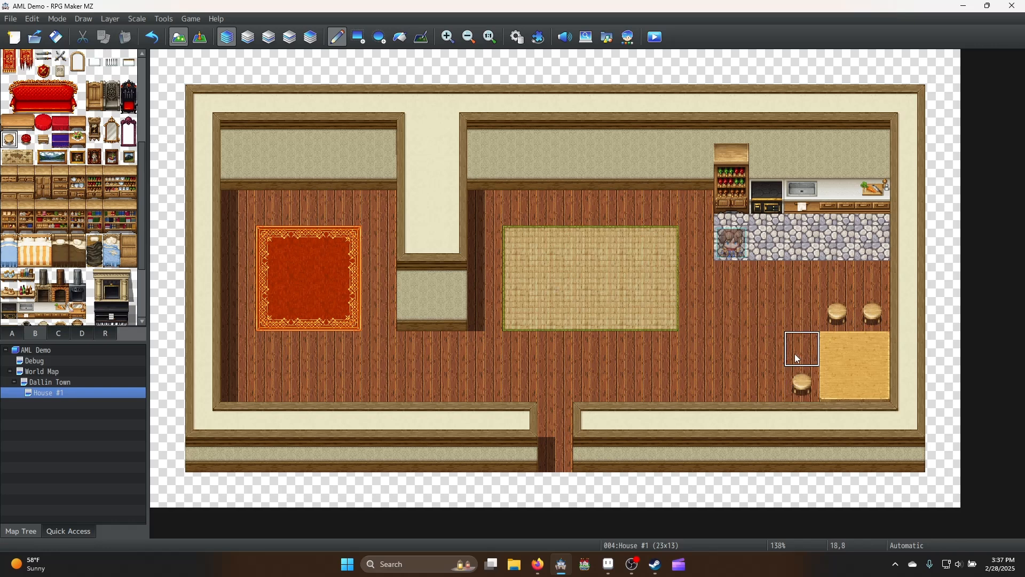
# Set a plated dinner on the lower-left tile of the wooden table, beside the single stool
pyautogui.click(56, 333)
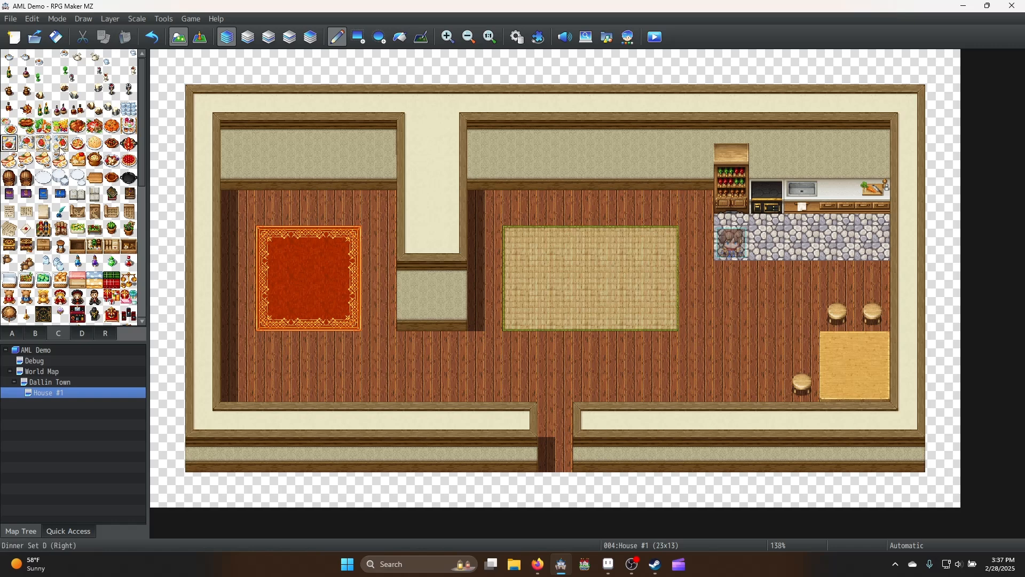
pyautogui.click(44, 144)
pyautogui.click(838, 384)
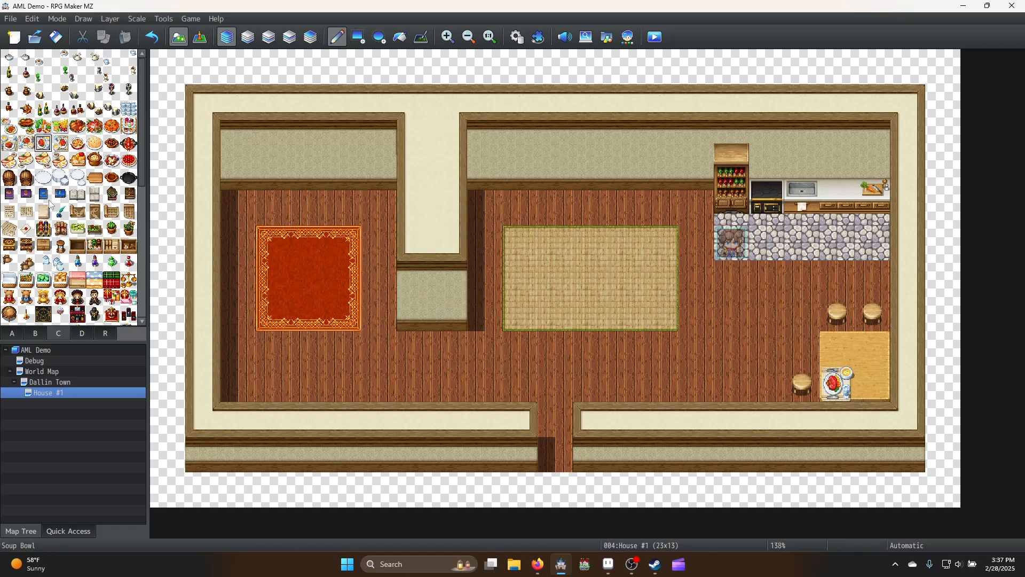
pyautogui.scroll(-3, 21, 257)
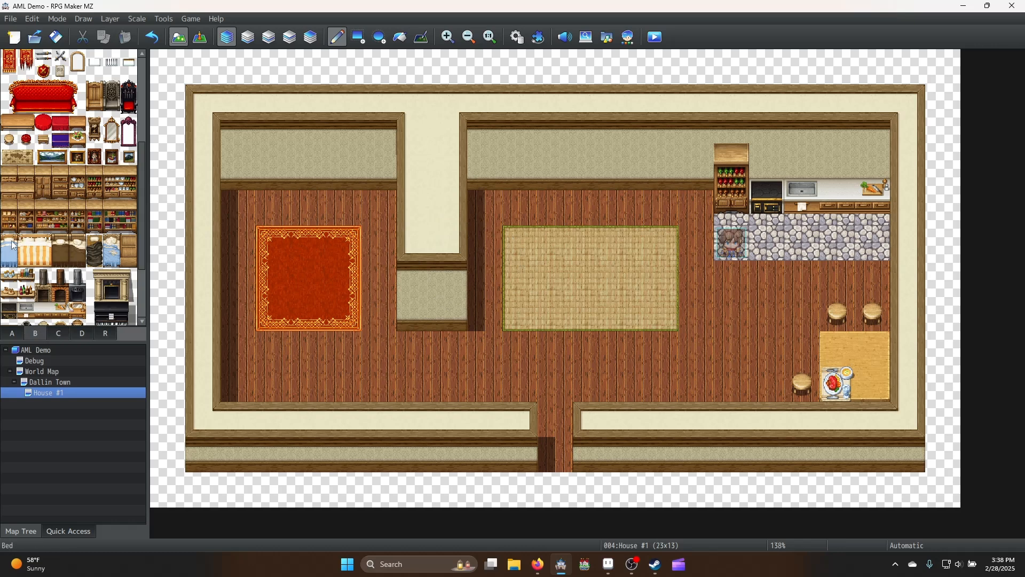
pyautogui.click(249, 198)
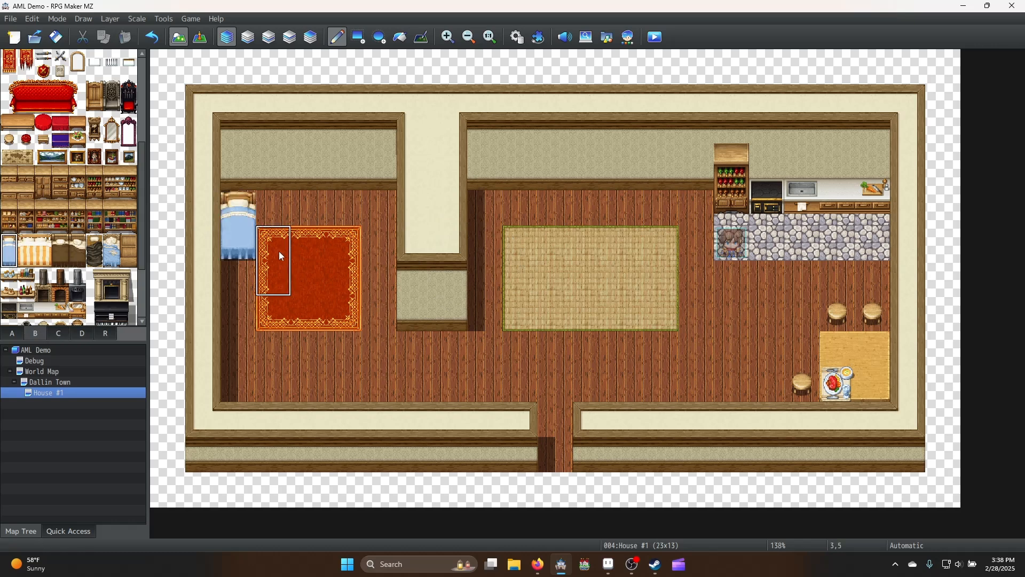
pyautogui.hotkey('ctrl', 'z')
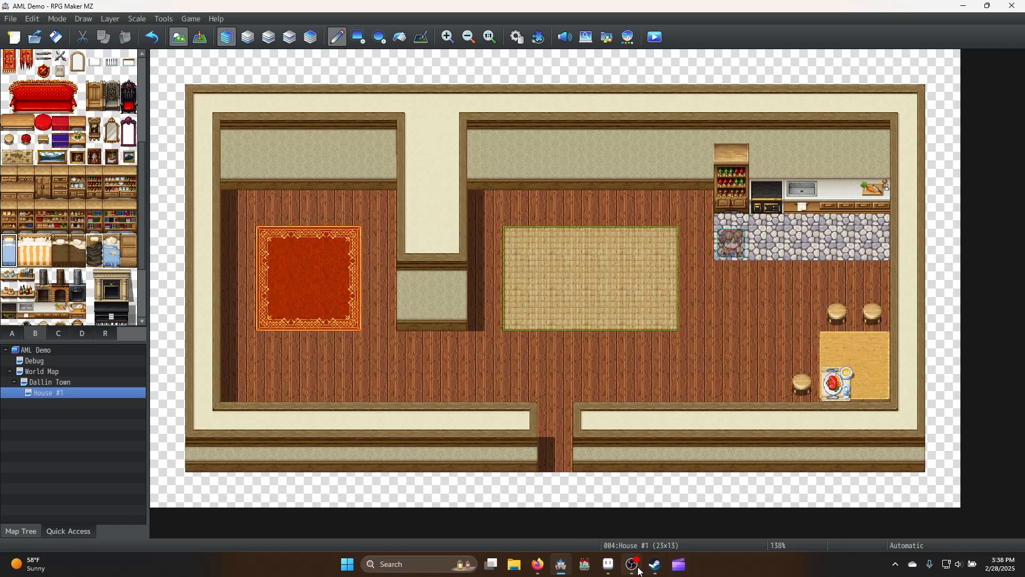
# Switch to Aseprite and copy the two-tile-high blue single bed from Inside_B.png
pyautogui.click(614, 567)
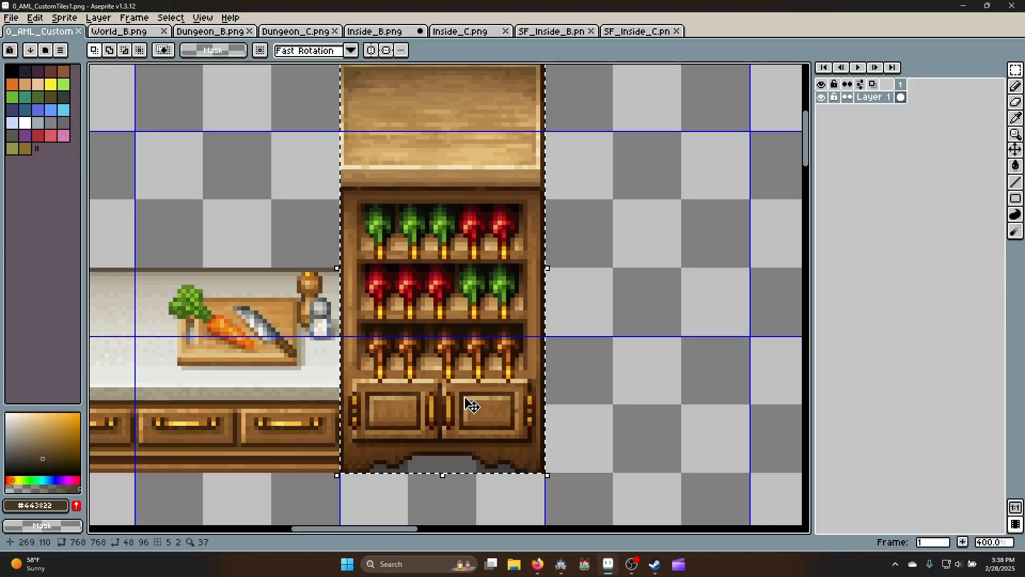
pyautogui.scroll(-2, 469, 384)
pyautogui.moveTo(475, 351); pyautogui.dragTo(419, 288, button='middle')
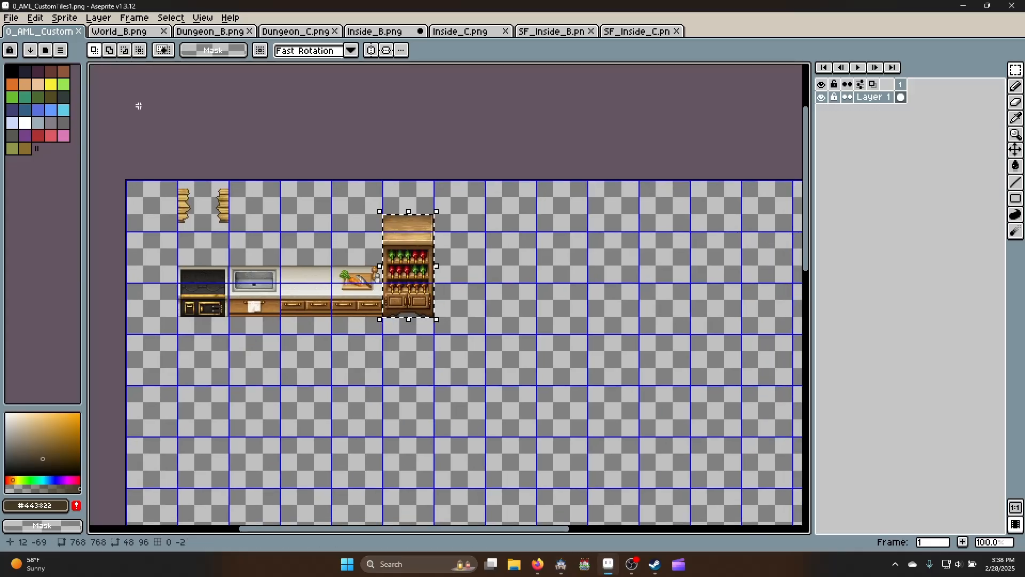
pyautogui.click(380, 31)
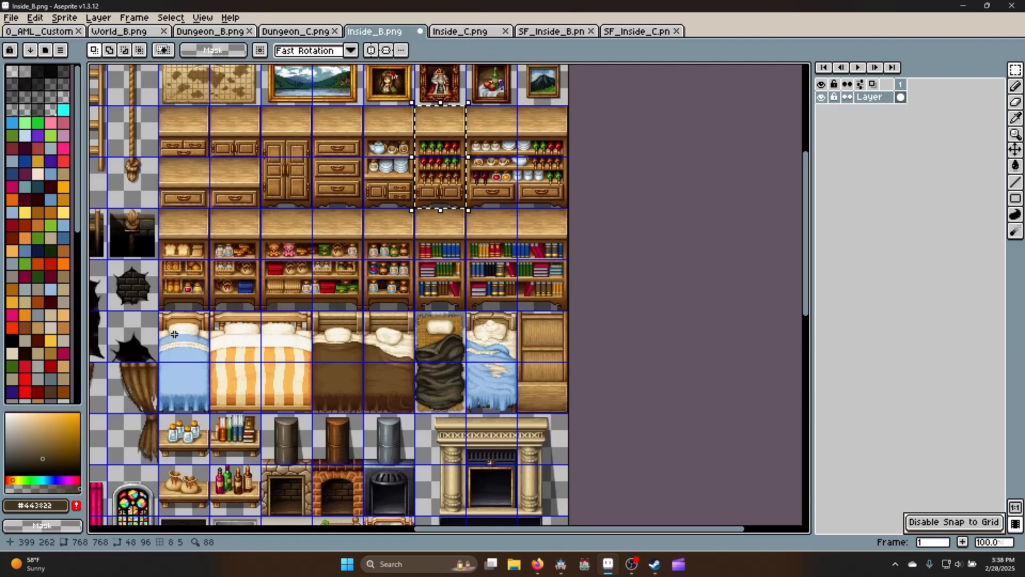
pyautogui.moveTo(162, 317); pyautogui.dragTo(200, 384)
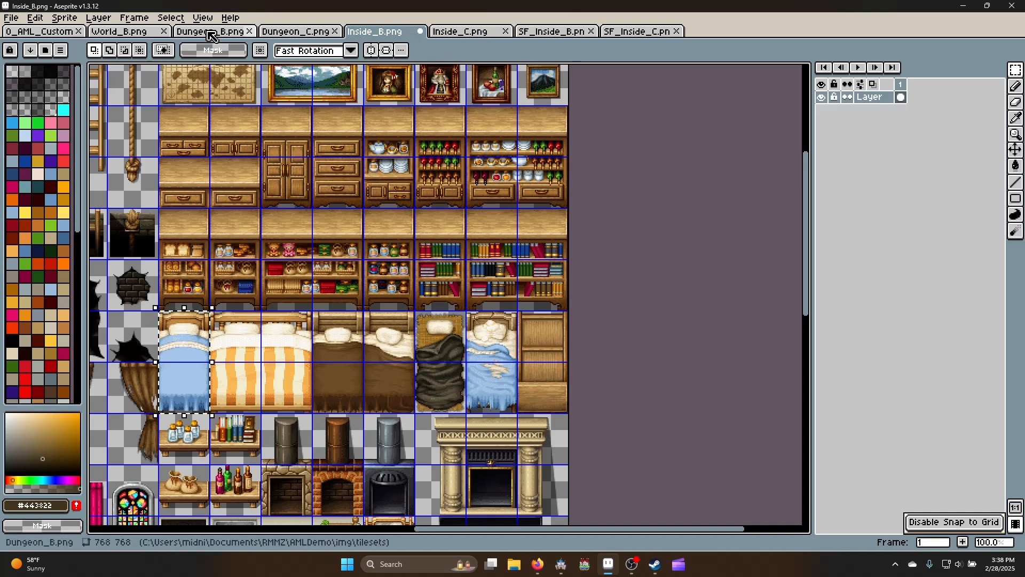
# Paste the bed into 0_AML_CustomTiles1.png beside the cabinet at position 288, 32, and save the file
pyautogui.click(38, 31)
pyautogui.hotkey('ctrl', 'd')
pyautogui.hotkey('ctrl', 'v')
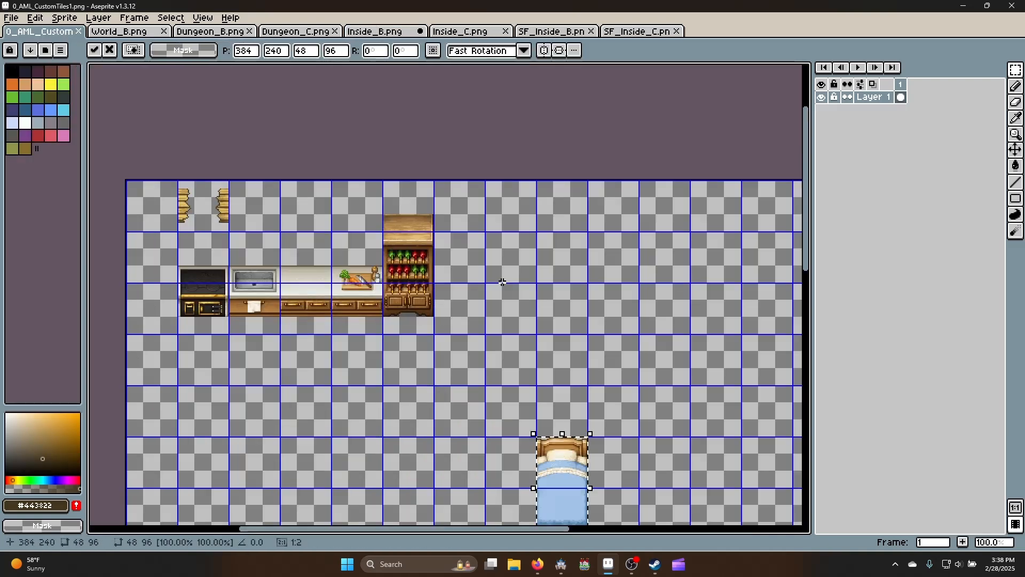
pyautogui.moveTo(576, 473); pyautogui.dragTo(416, 273)
pyautogui.scroll(2, 505, 256)
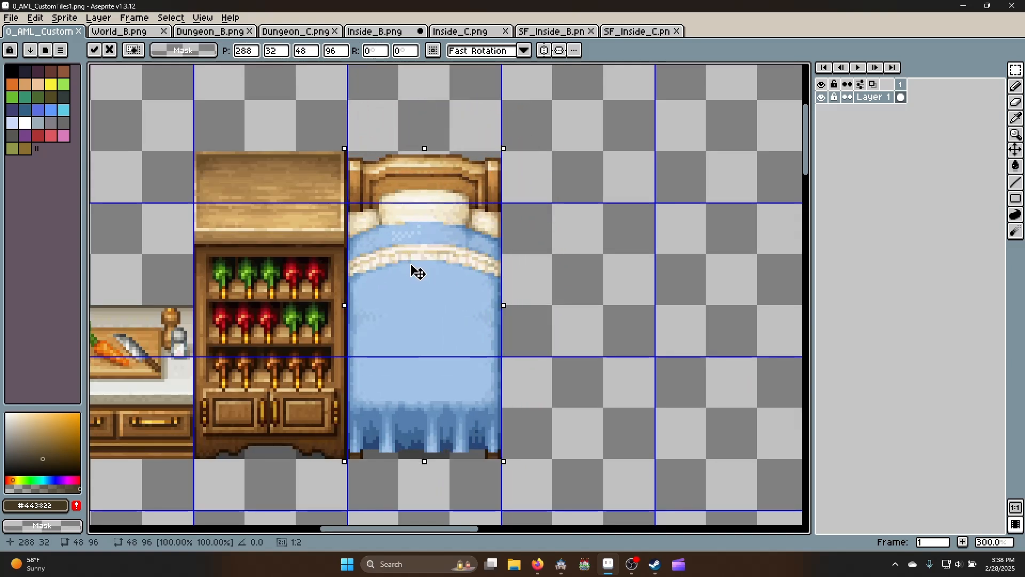
pyautogui.hotkey('ctrl', 's')
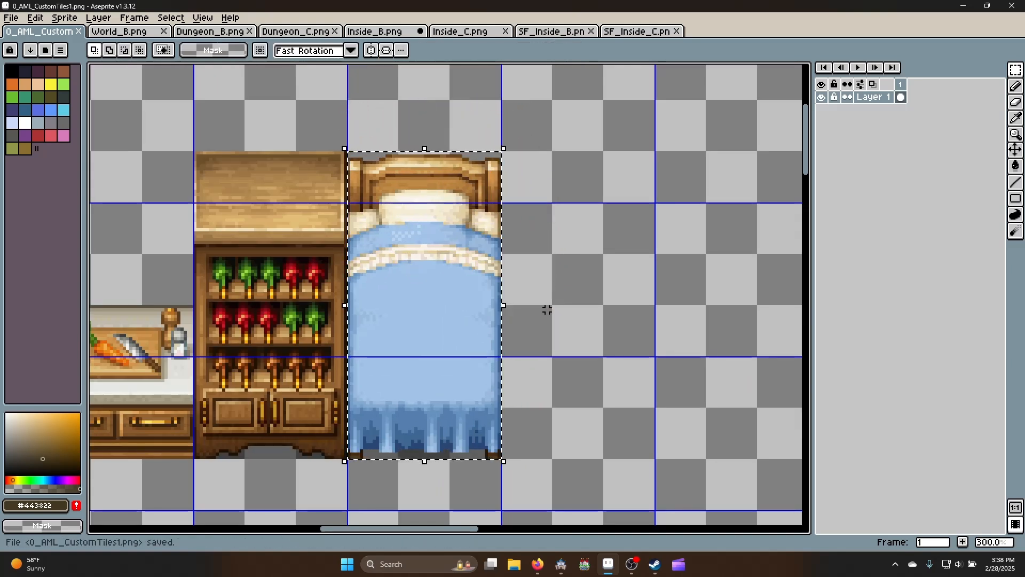
# In RPG Maker MZ, make the custom bed's middle and bottom tiles impassable on the Overworld tileset's D page
pyautogui.click(562, 564)
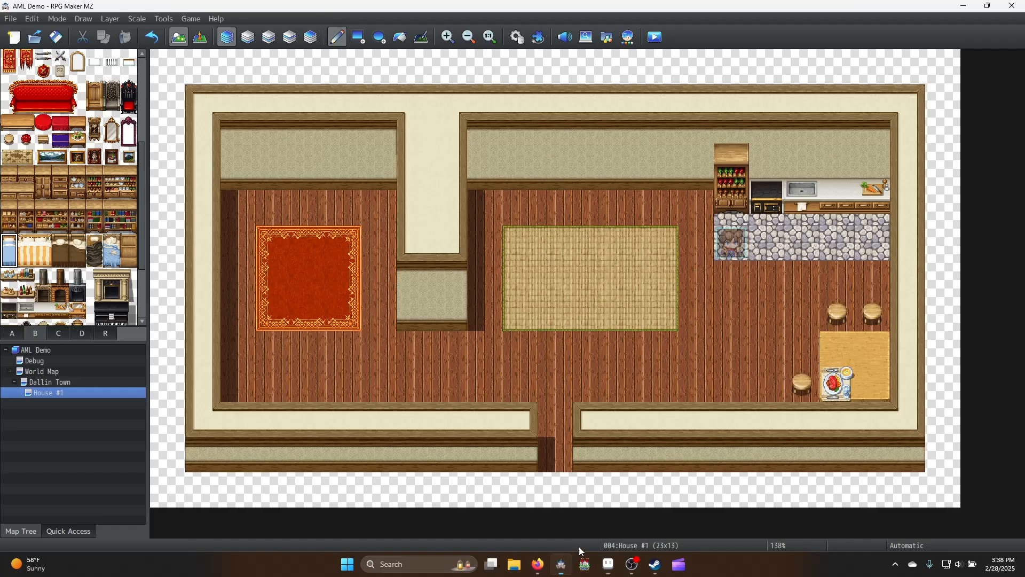
pyautogui.click(517, 37)
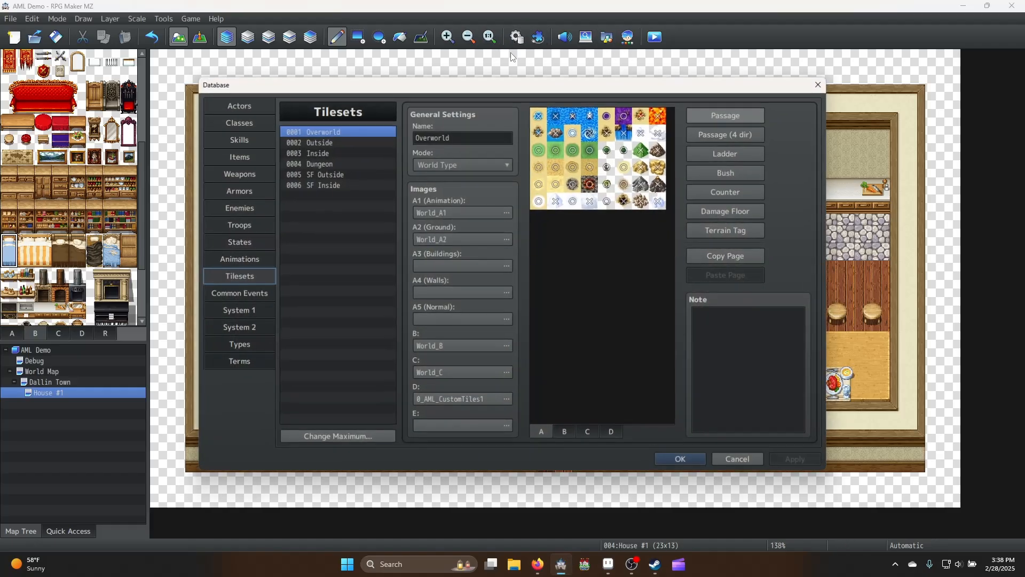
pyautogui.click(610, 431)
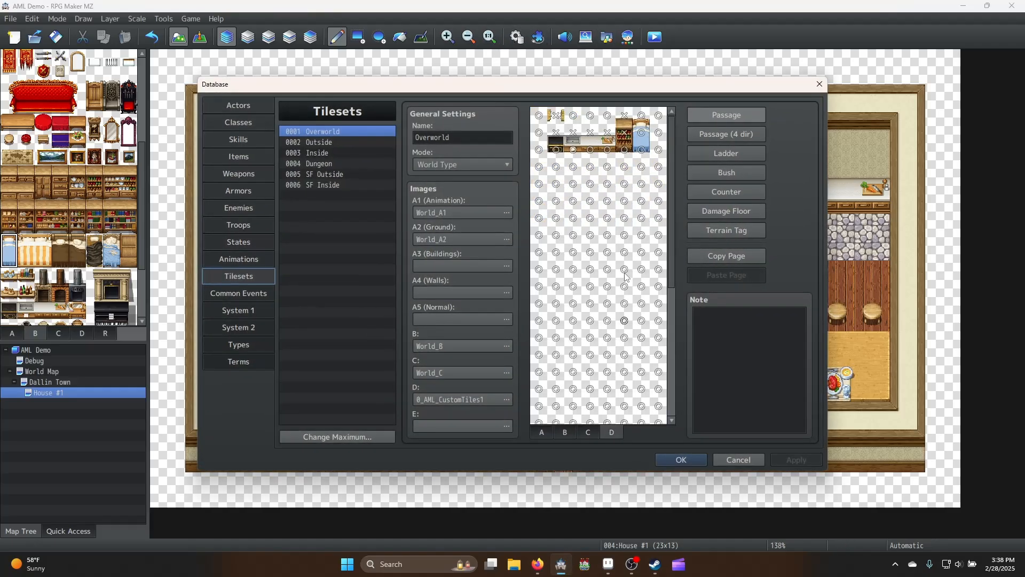
pyautogui.click(642, 120)
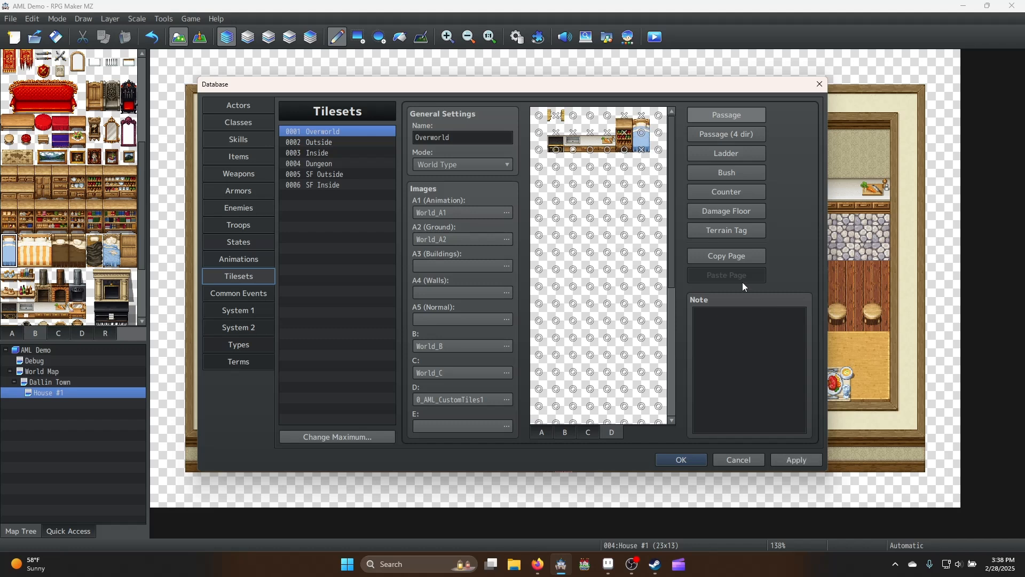
# Apply the Overworld changes, then make the custom bed's lower tiles impassable on the Inside tileset's D page and accept the database edits
pyautogui.click(811, 461)
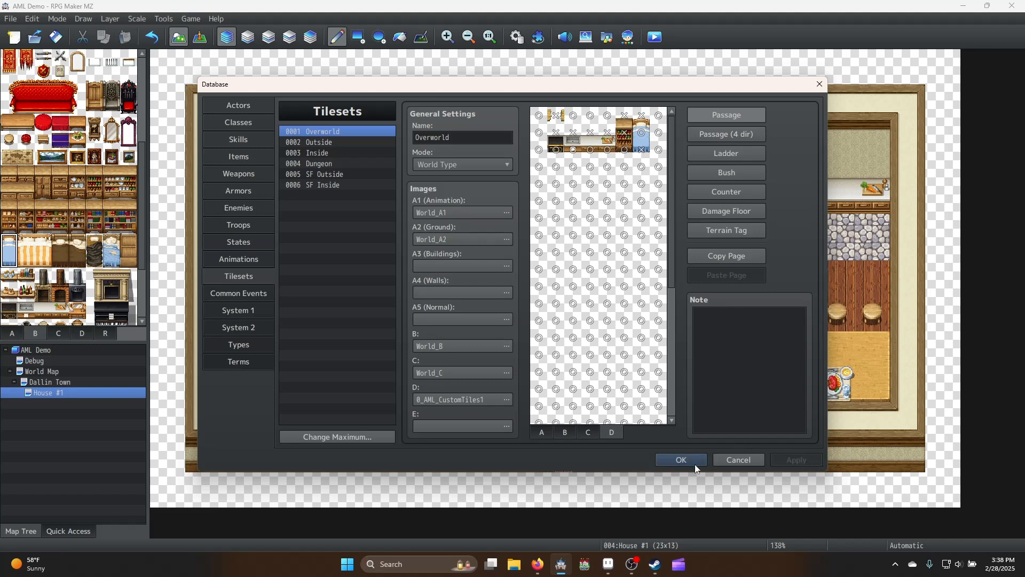
pyautogui.click(345, 154)
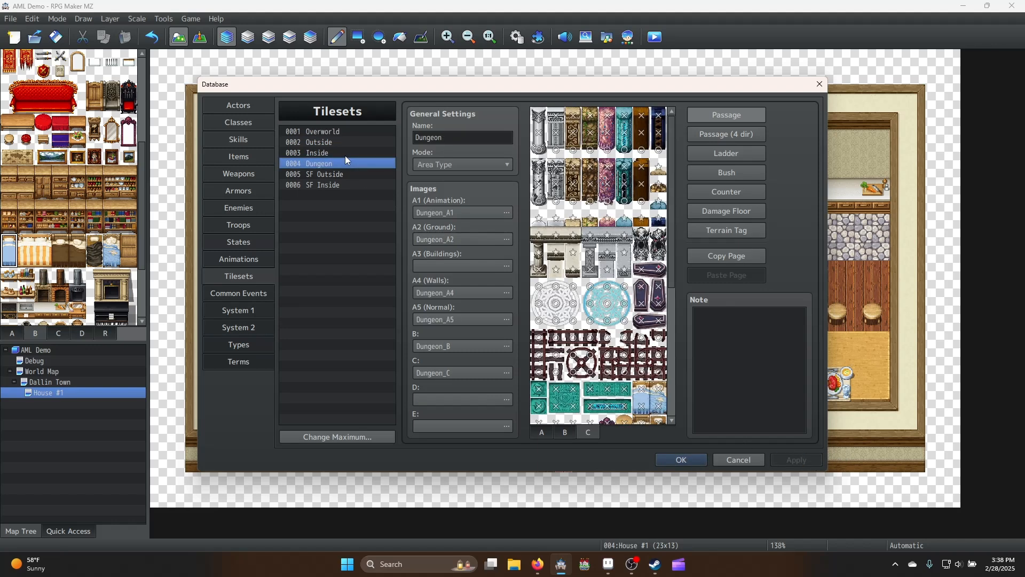
pyautogui.click(622, 432)
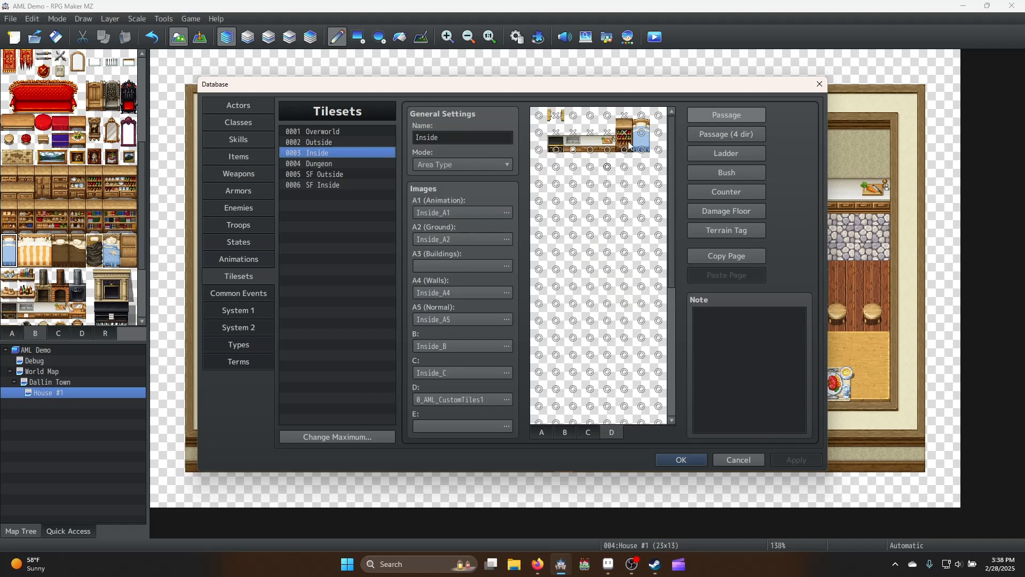
pyautogui.click(644, 121)
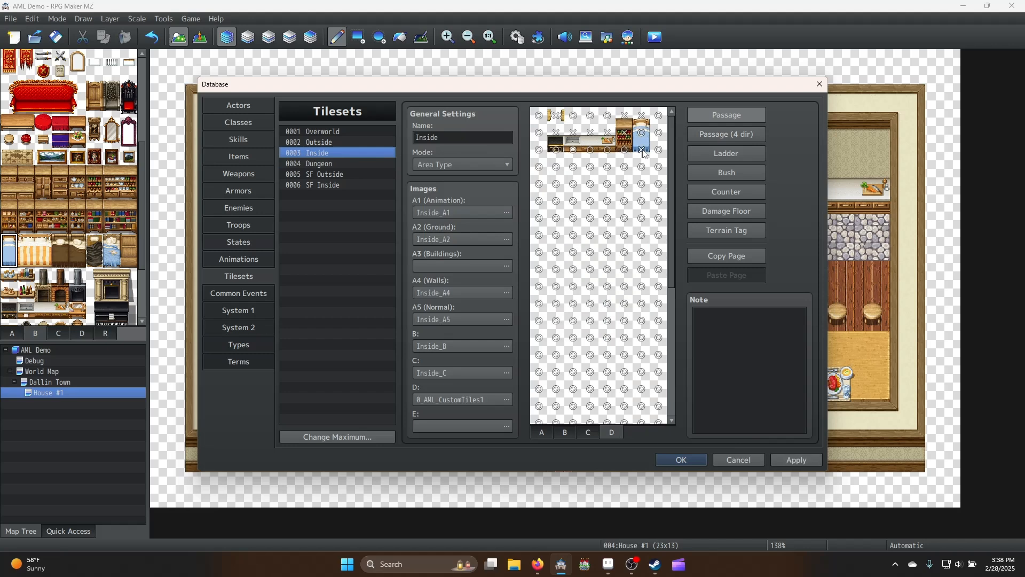
pyautogui.click(689, 460)
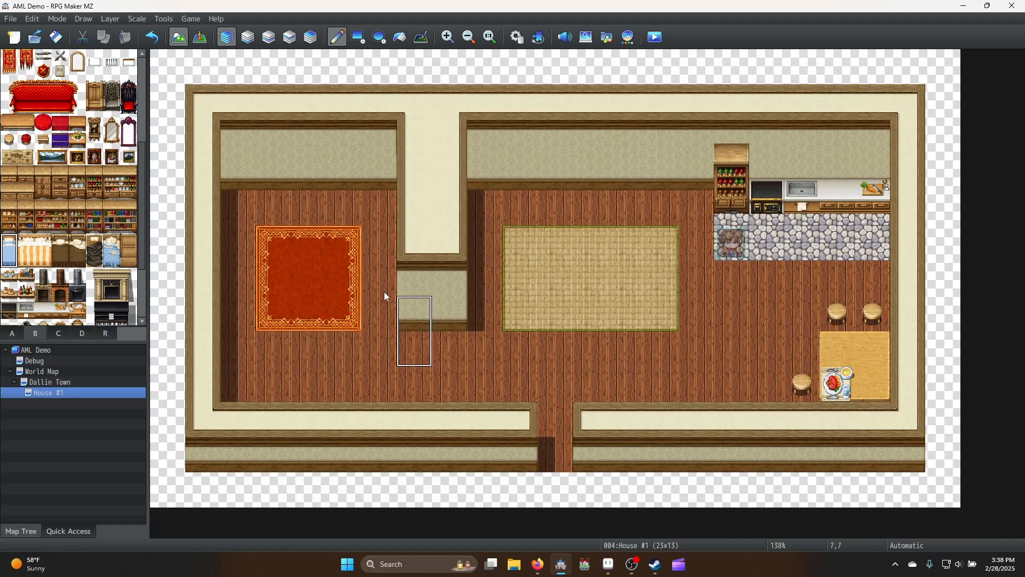
# Place the three-tile custom blue bed against the bedroom's back wall, centred over the red rug
pyautogui.click(80, 334)
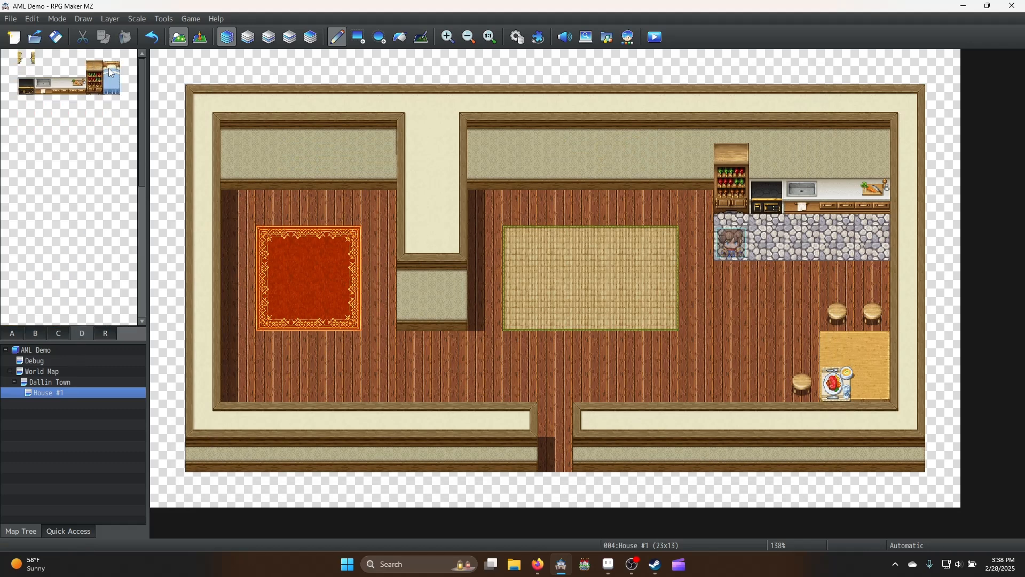
pyautogui.click(253, 179)
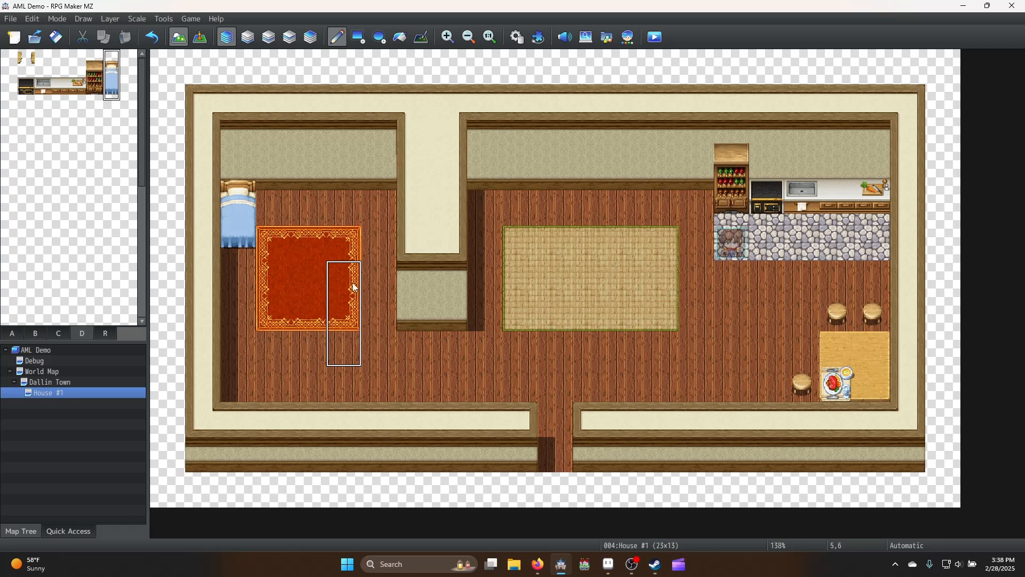
pyautogui.hotkey('ctrl', 'z')
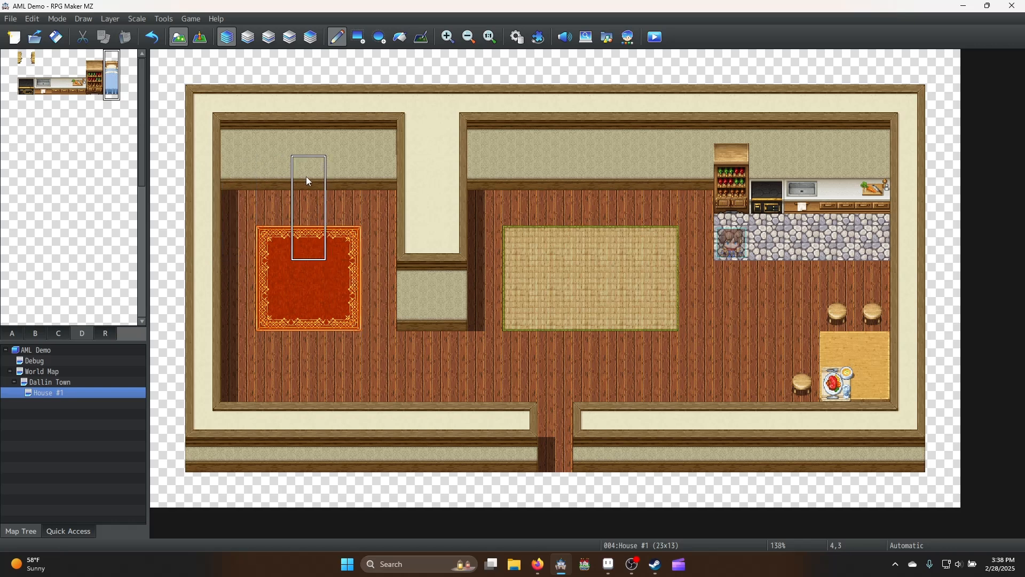
pyautogui.click(306, 176)
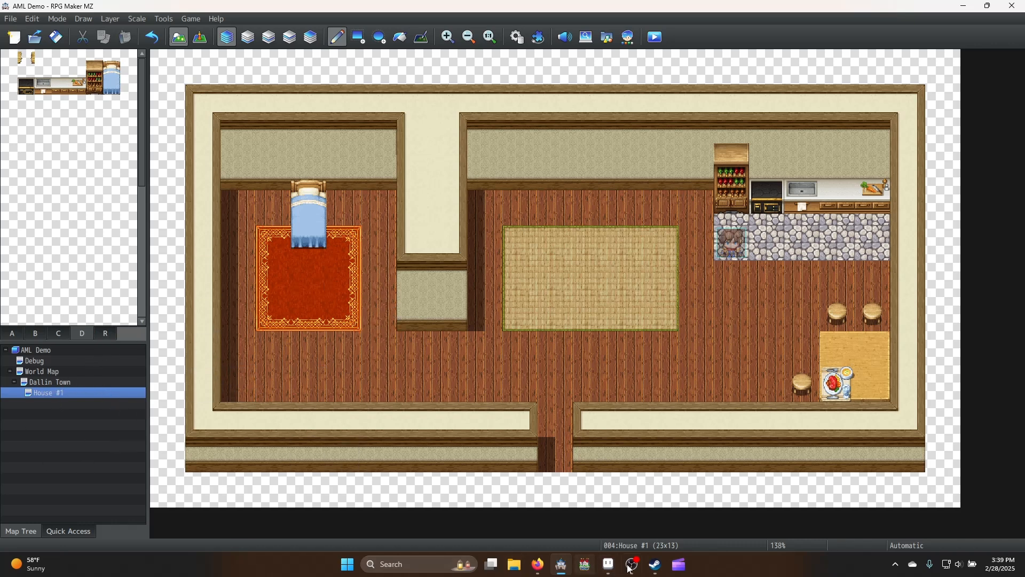
# Switch to Aseprite and copy the 48 by 96 pixel two-door wardrobe from Inside_B.png
pyautogui.click(609, 565)
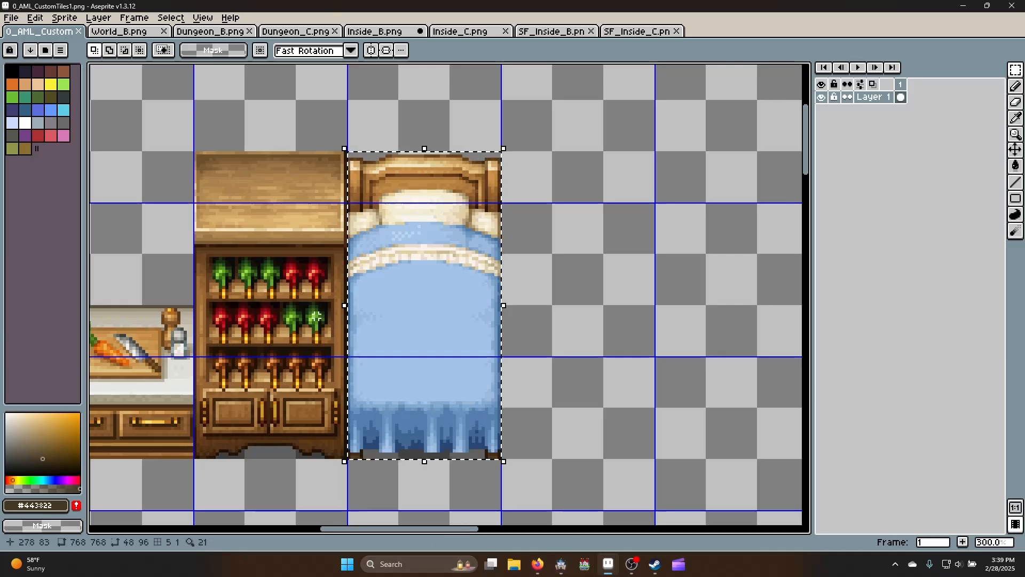
pyautogui.scroll(-2, 318, 305)
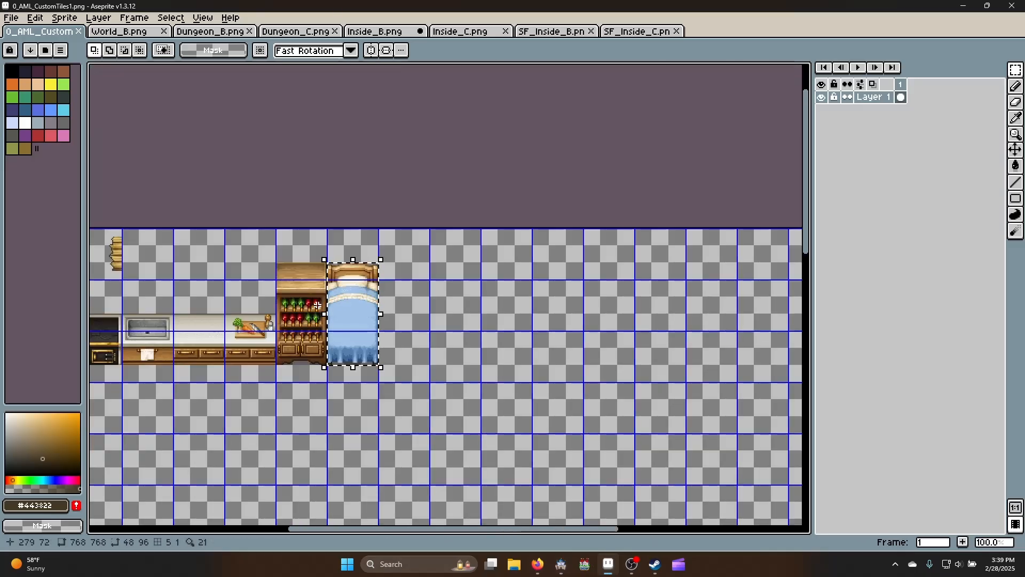
pyautogui.click(399, 33)
pyautogui.scroll(-1, 345, 299)
pyautogui.scroll(1, 371, 257)
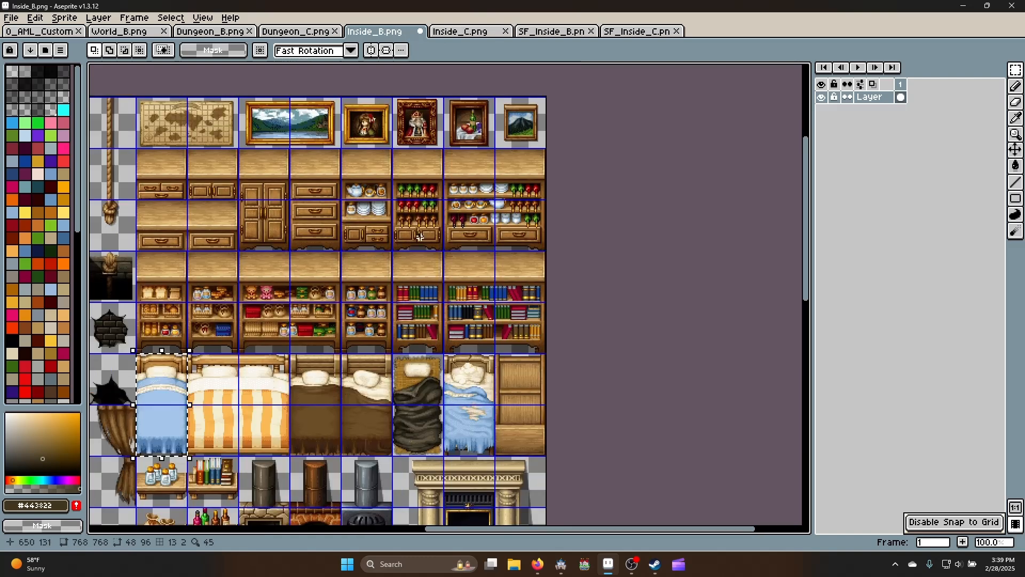
pyautogui.moveTo(404, 227); pyautogui.dragTo(547, 236, button='middle')
pyautogui.scroll(1, 444, 195)
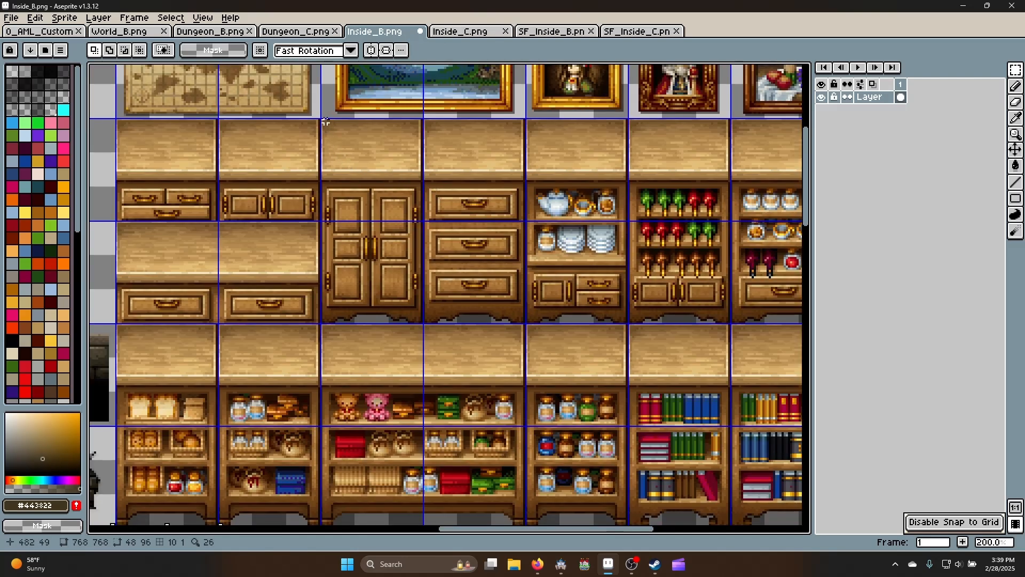
pyautogui.scroll(1, 325, 122)
pyautogui.moveTo(320, 118); pyautogui.dragTo(470, 417)
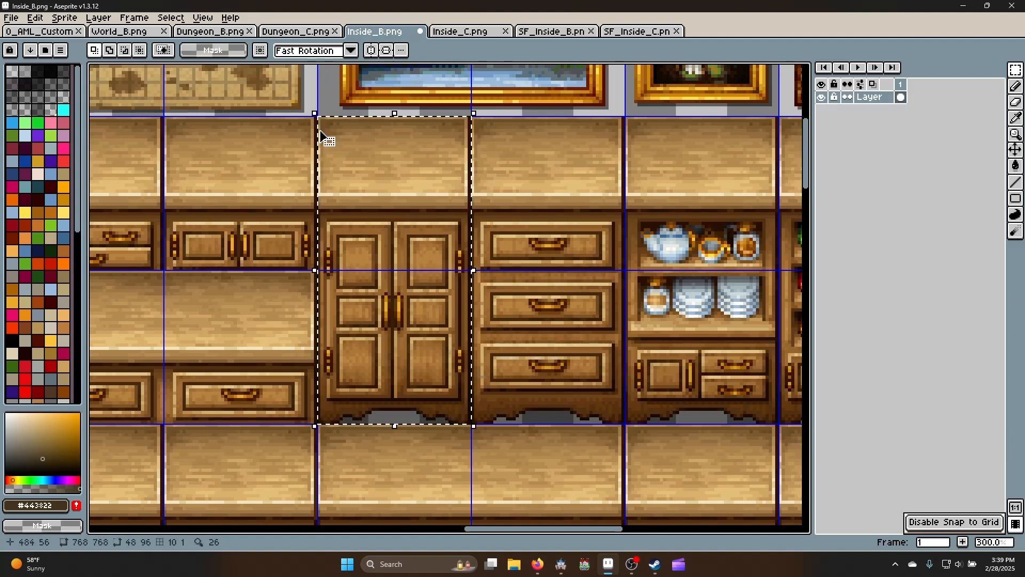
pyautogui.click(557, 33)
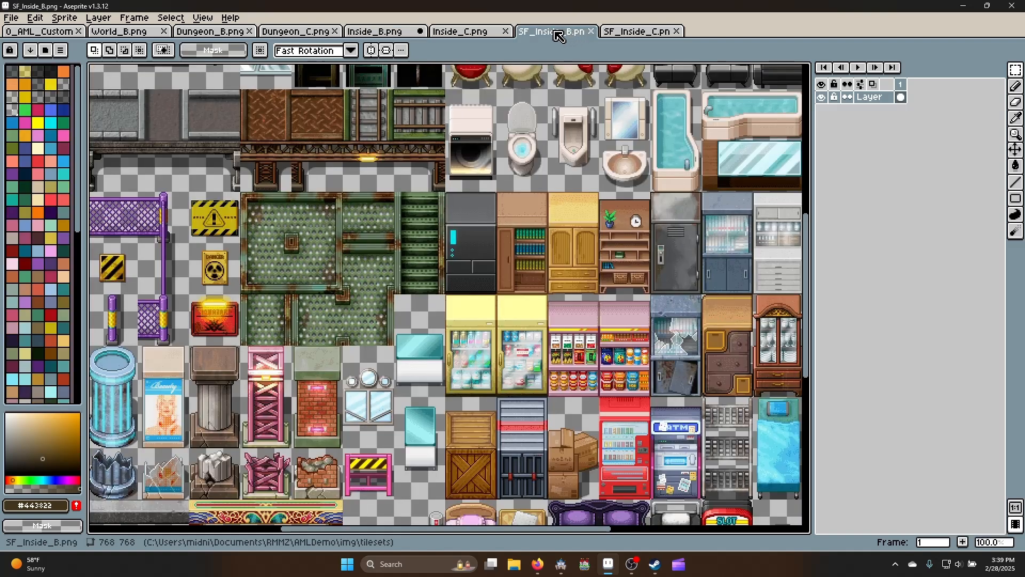
pyautogui.click(377, 32)
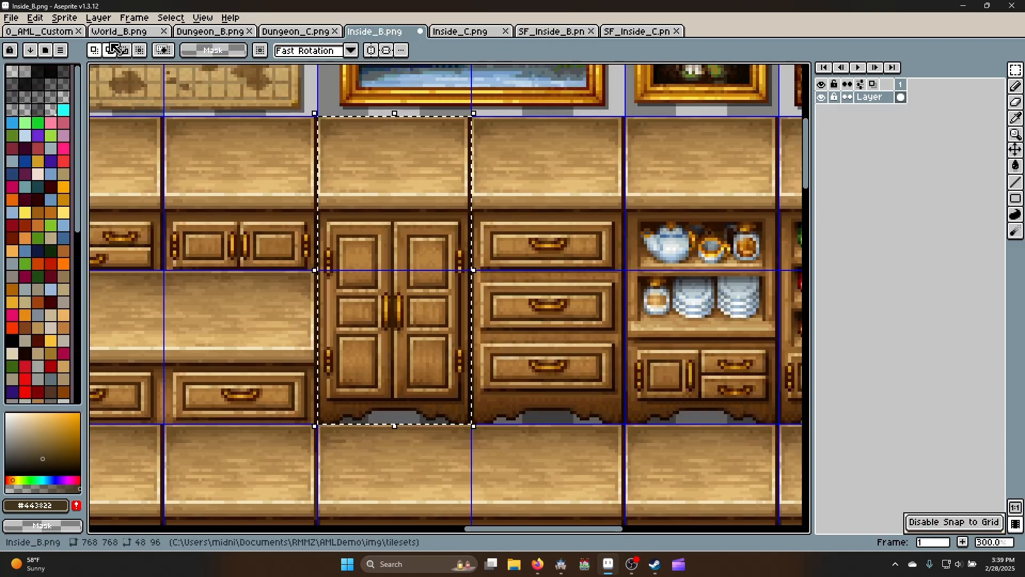
# Paste the wardrobe into 0_AML_CustomTiles1.png beside the bed at position 336, 32
pyautogui.click(40, 32)
pyautogui.scroll(1, 377, 284)
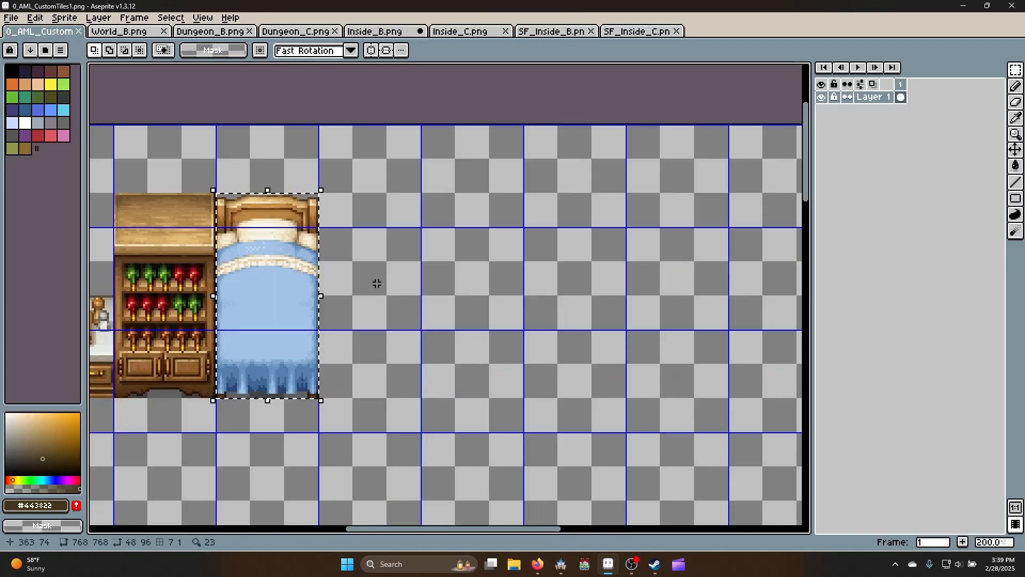
pyautogui.hotkey('ctrl', 'd')
pyautogui.hotkey('ctrl', 'v')
pyautogui.moveTo(677, 313); pyautogui.dragTo(372, 277)
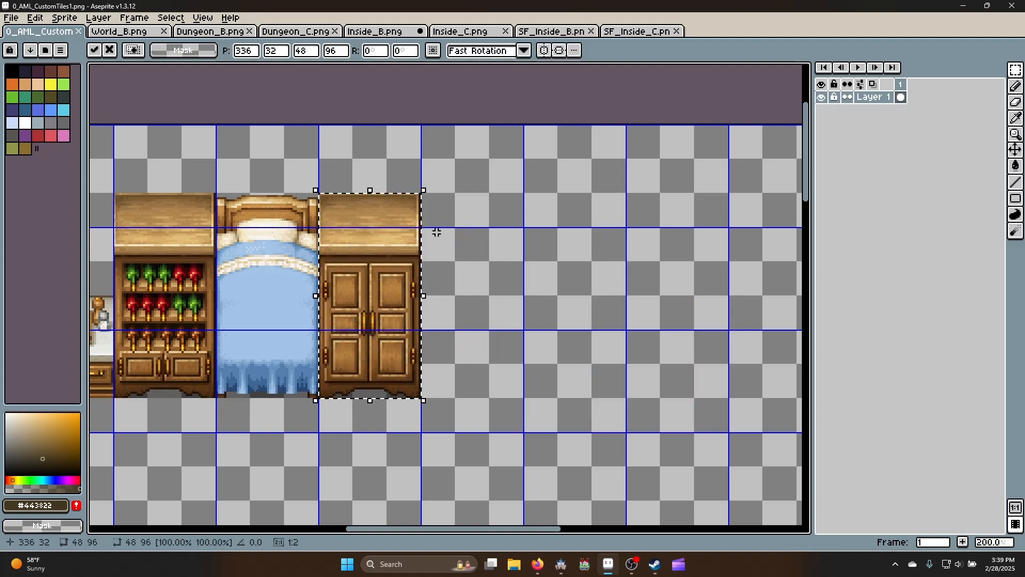
pyautogui.scroll(1, 437, 233)
pyautogui.hotkey('ctrl', 'd')
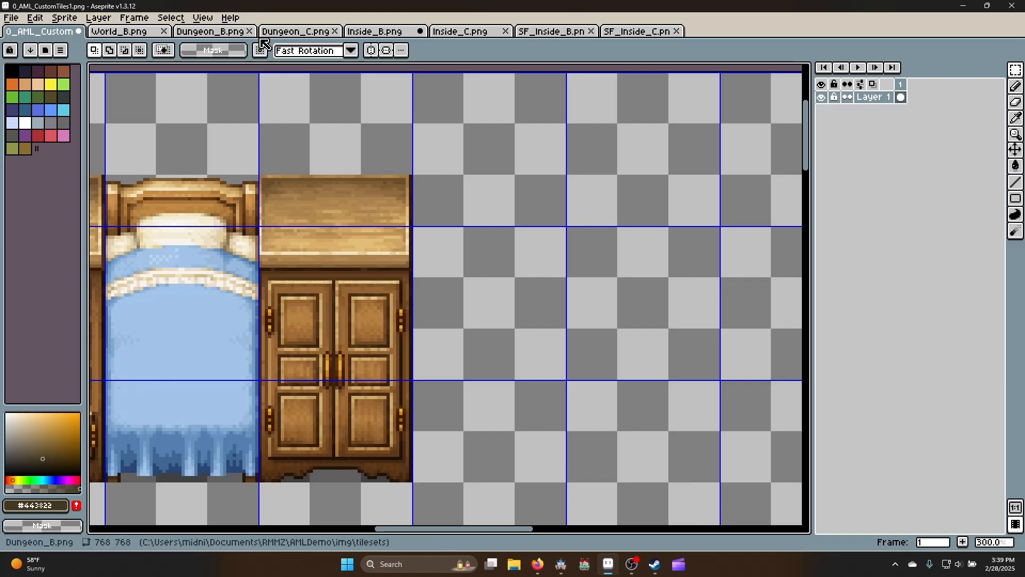
# Copy the bundle of tied parchment scrolls from Inside_C.png as a 45 by 45 pixel selection
pyautogui.click(376, 31)
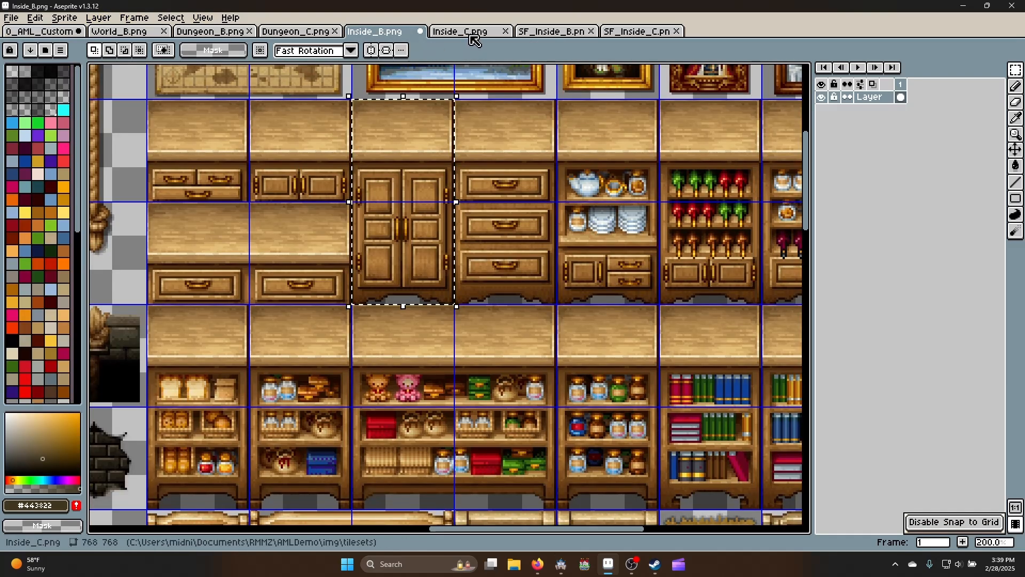
pyautogui.click(462, 33)
pyautogui.scroll(-1, 431, 142)
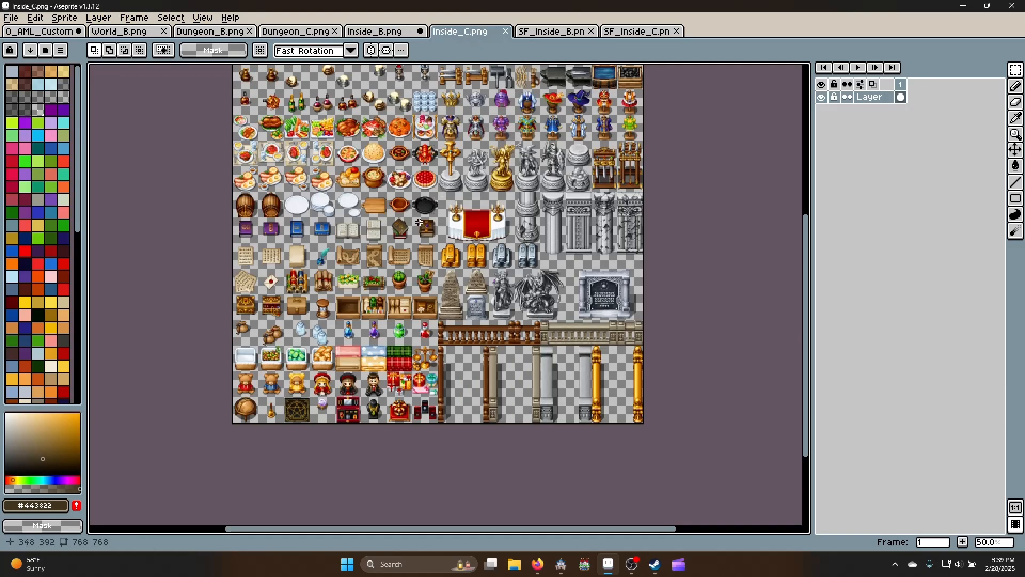
pyautogui.scroll(1, 291, 249)
pyautogui.scroll(-2, 304, 321)
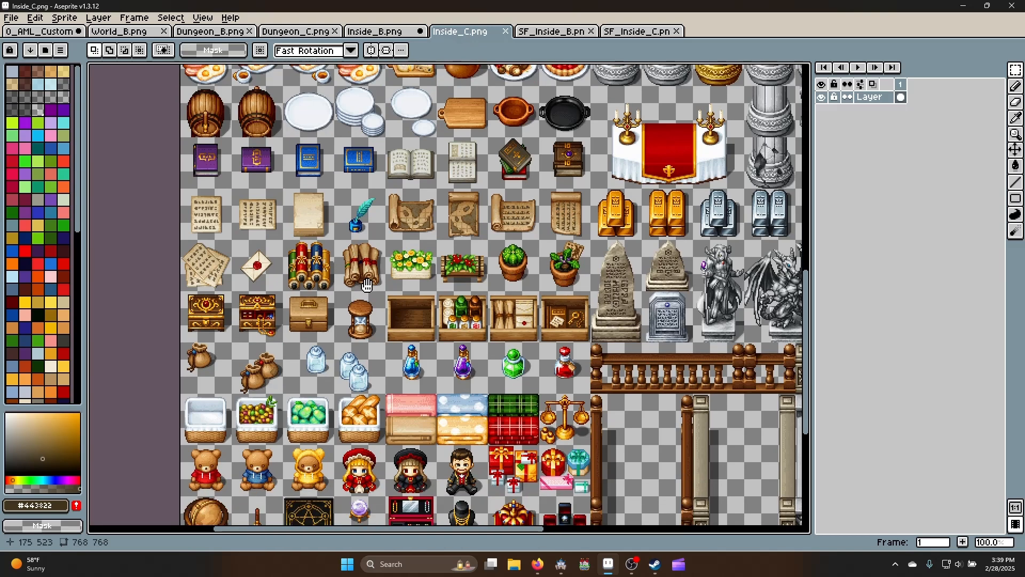
pyautogui.scroll(1, 318, 228)
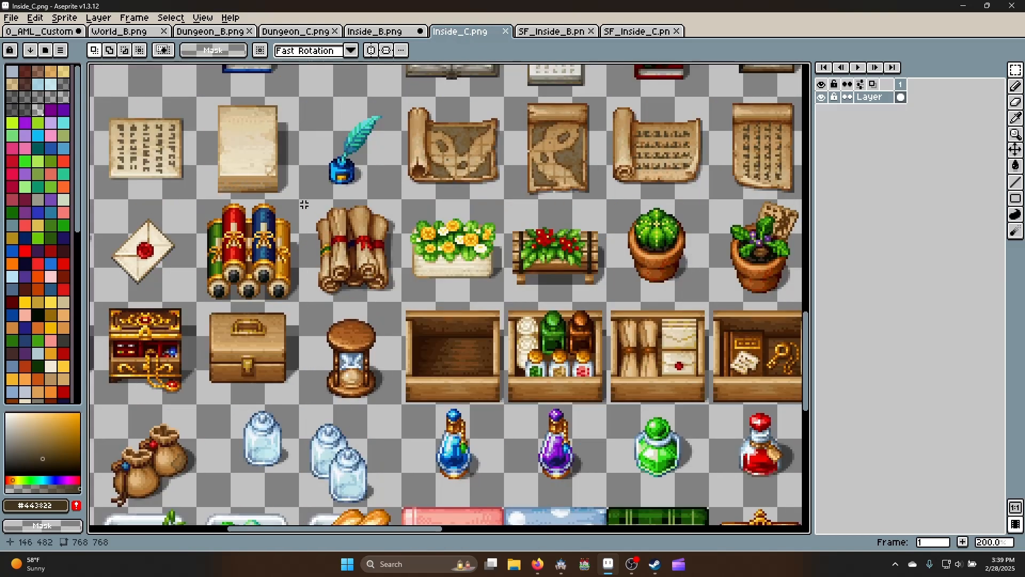
pyautogui.moveTo(304, 205); pyautogui.dragTo(400, 297)
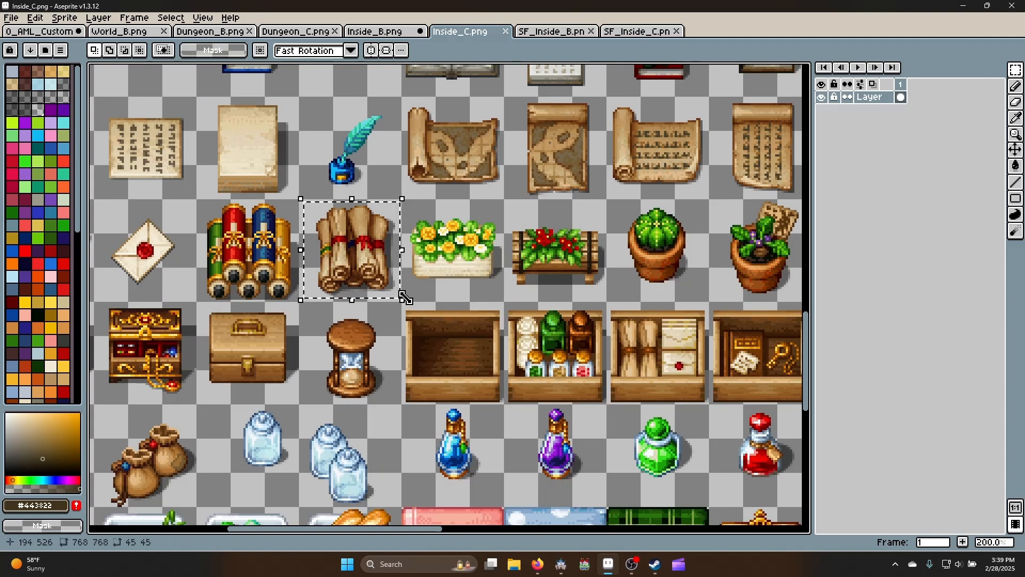
# Paste the scroll bundle into the empty tile beside the wardrobe in 0_AML_CustomTiles1.png at position 385, 50
pyautogui.click(74, 33)
pyautogui.hotkey('ctrl', 'v')
pyautogui.moveTo(459, 268); pyautogui.dragTo(497, 292)
pyautogui.click(595, 286)
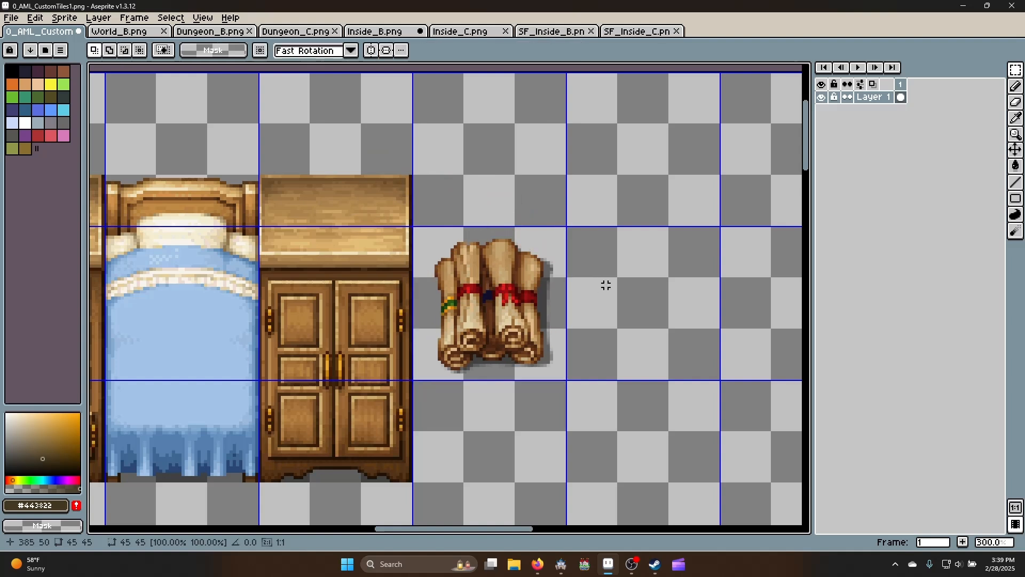
# Scale the scroll bundle's tile down to 39 by 39 pixels and set it on top of the wardrobe at position 331, 23
pyautogui.moveTo(411, 224); pyautogui.dragTo(442, 259)
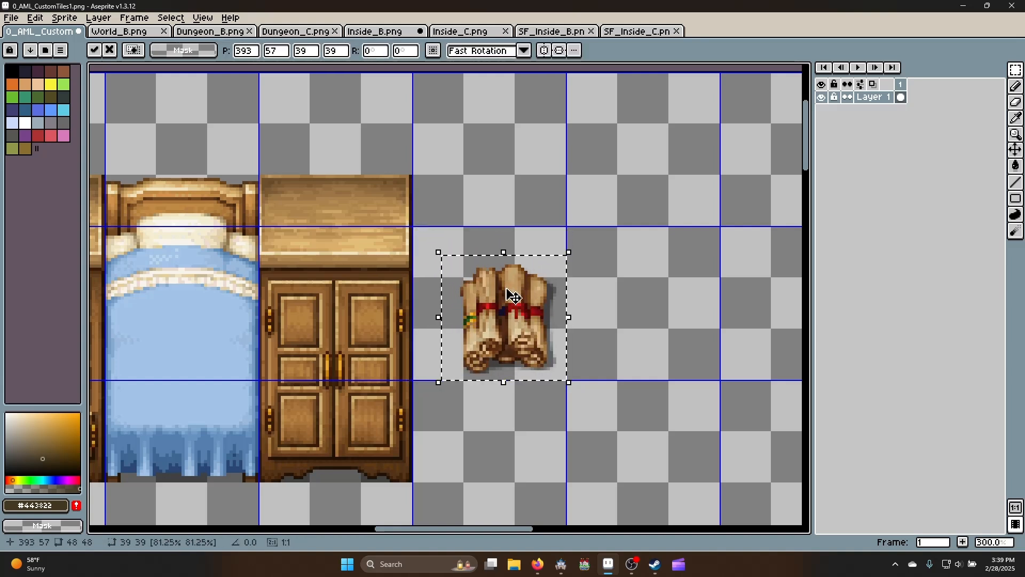
pyautogui.moveTo(514, 291); pyautogui.dragTo(339, 211)
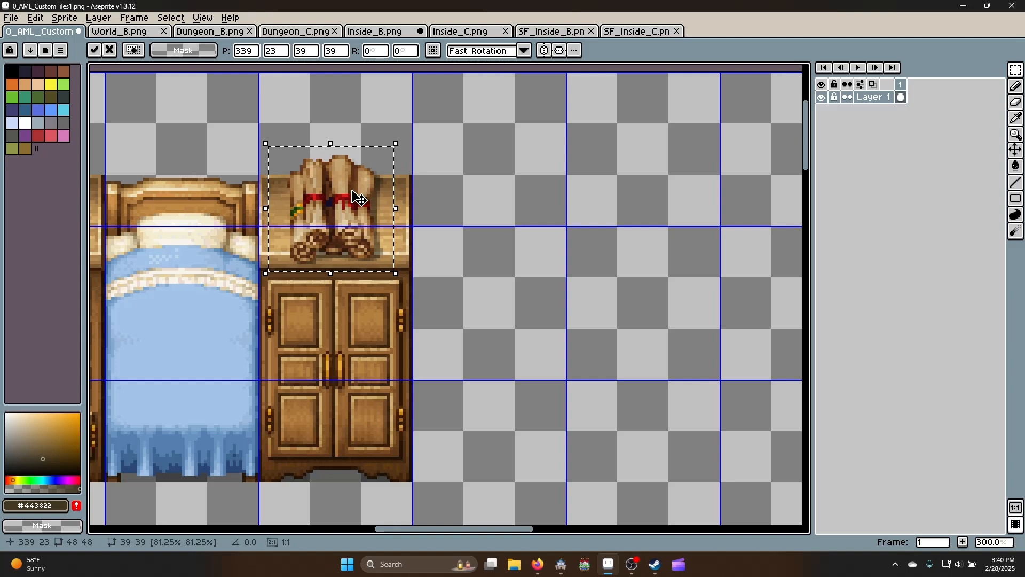
pyautogui.moveTo(350, 210); pyautogui.dragTo(322, 209)
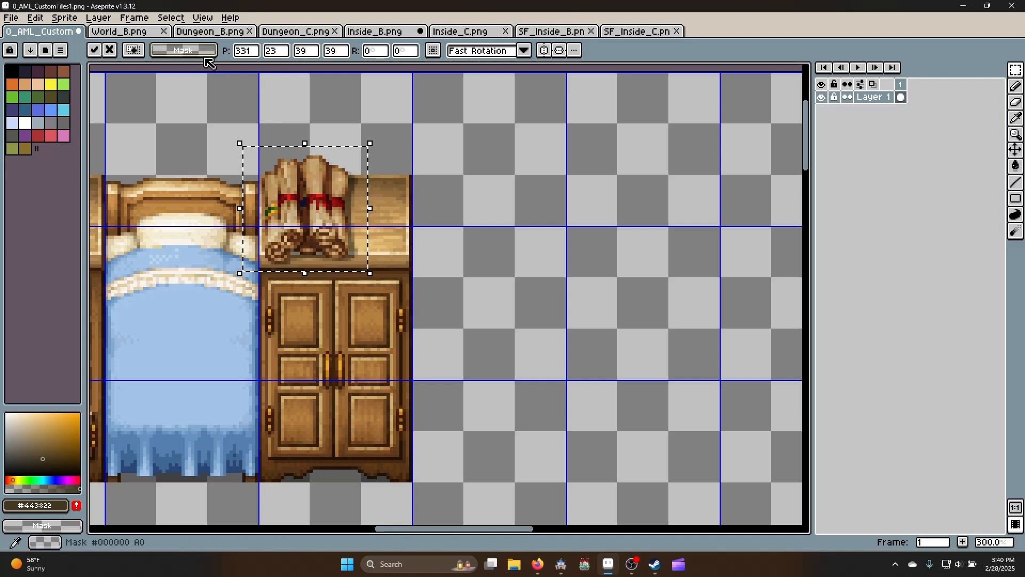
# Copy the hourglass from Inside_C.png as a 37 by 44 pixel selection
pyautogui.click(465, 33)
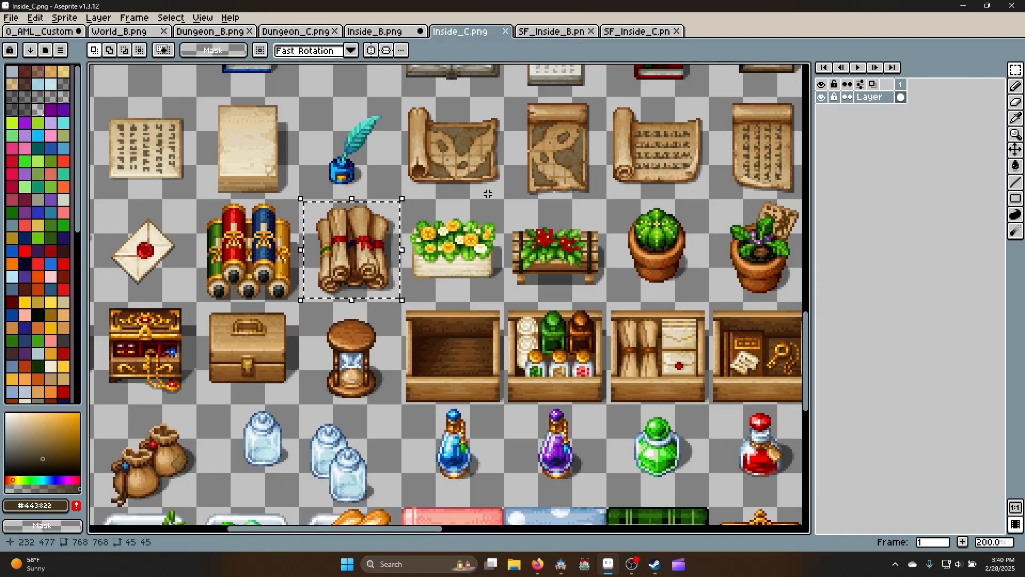
pyautogui.scroll(-2, 483, 234)
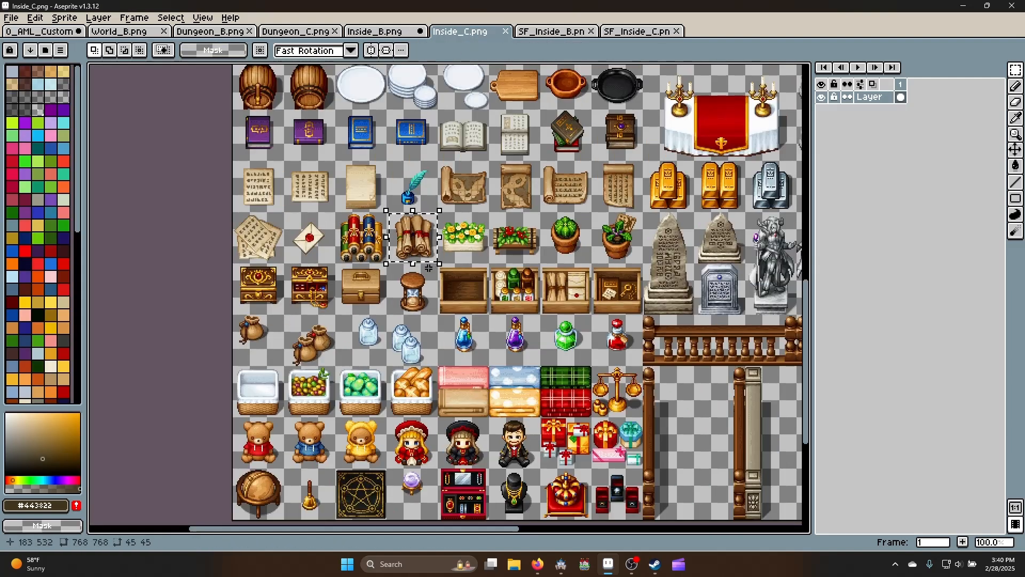
pyautogui.scroll(1, 432, 305)
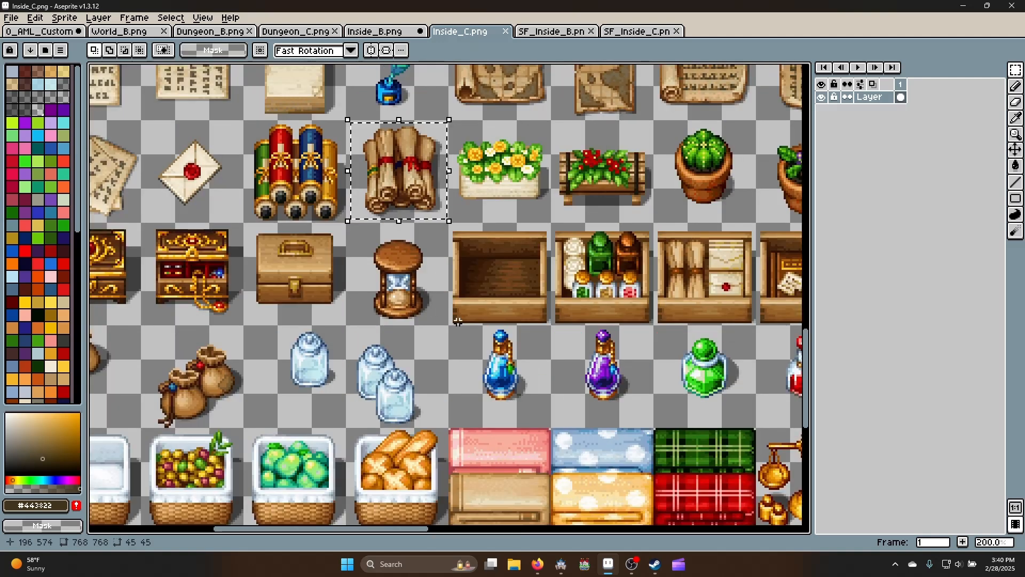
pyautogui.moveTo(357, 227); pyautogui.dragTo(440, 326)
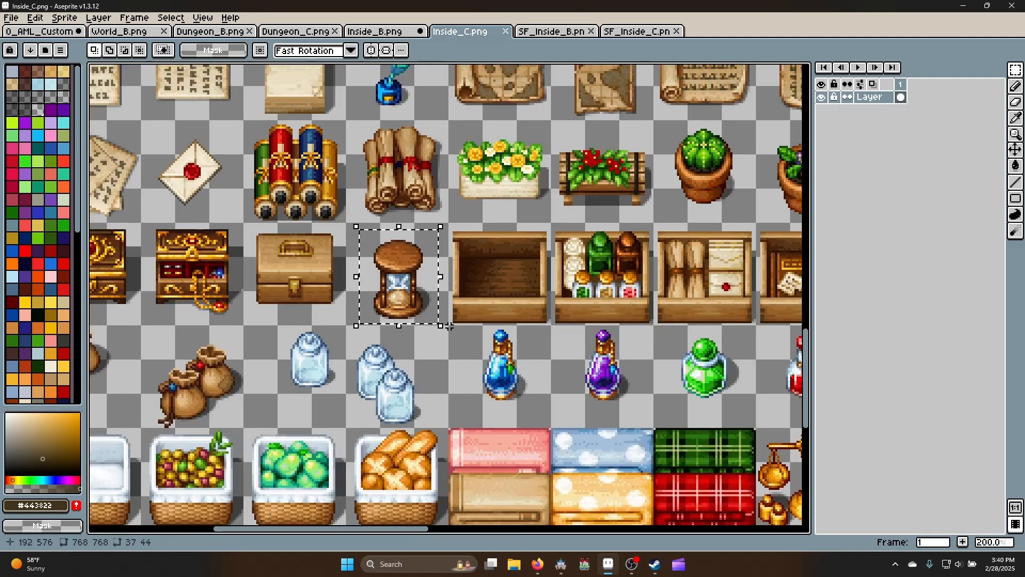
# Paste the hourglass into the empty tile beside the wardrobe in 0_AML_CustomTiles1.png at position 388, 50
pyautogui.click(40, 30)
pyautogui.hotkey('ctrl', 'v')
pyautogui.click(506, 266)
pyautogui.hotkey('ctrl', 'v')
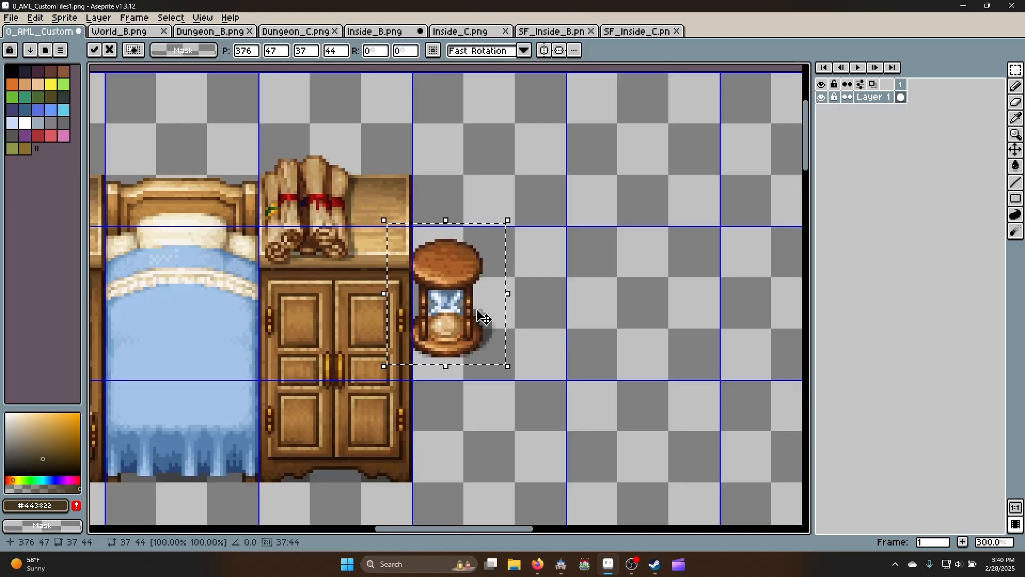
pyautogui.moveTo(463, 306); pyautogui.dragTo(502, 316)
pyautogui.click(474, 205)
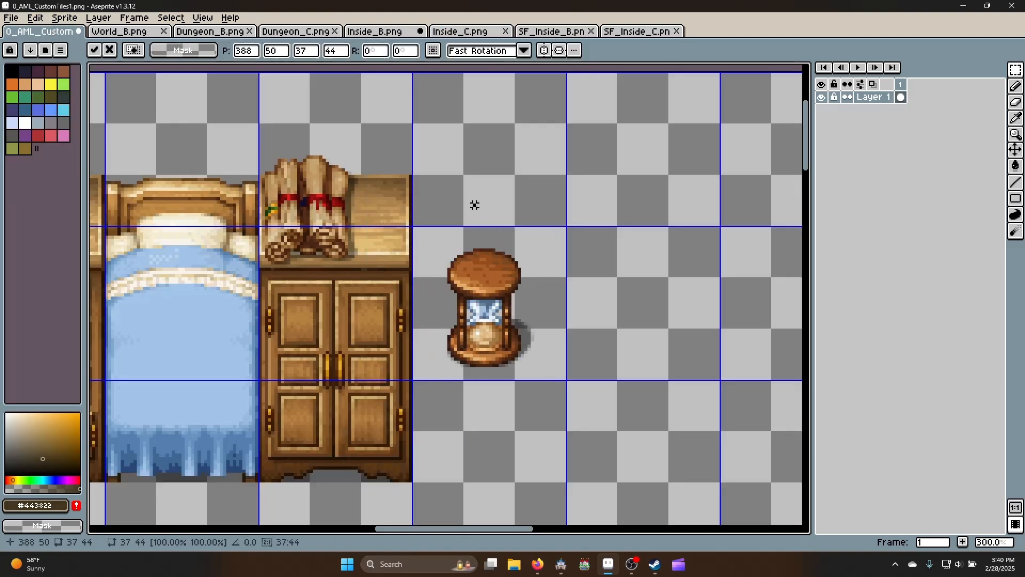
# Scale the hourglass's tile down to 32 by 32 pixels and set it on the wardrobe beside the scrolls at 357, 25
pyautogui.doubleClick(433, 238)
pyautogui.moveTo(410, 224); pyautogui.dragTo(462, 276)
pyautogui.moveTo(508, 338); pyautogui.dragTo(375, 216)
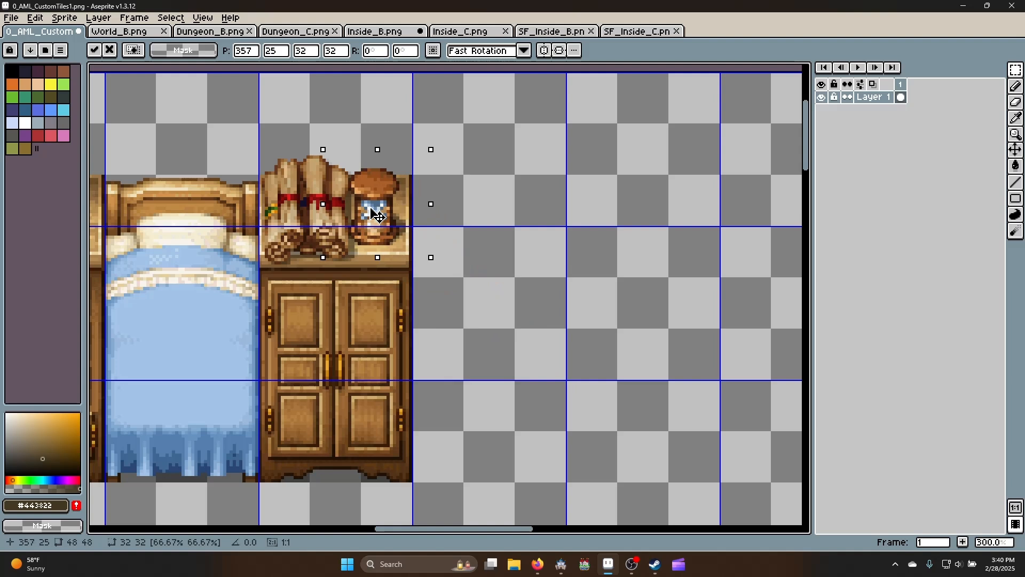
# Nudge the hourglass on the wardrobe to position 358, 22, drop the selection and save 0_AML_CustomTiles1.png
pyautogui.press('Right')
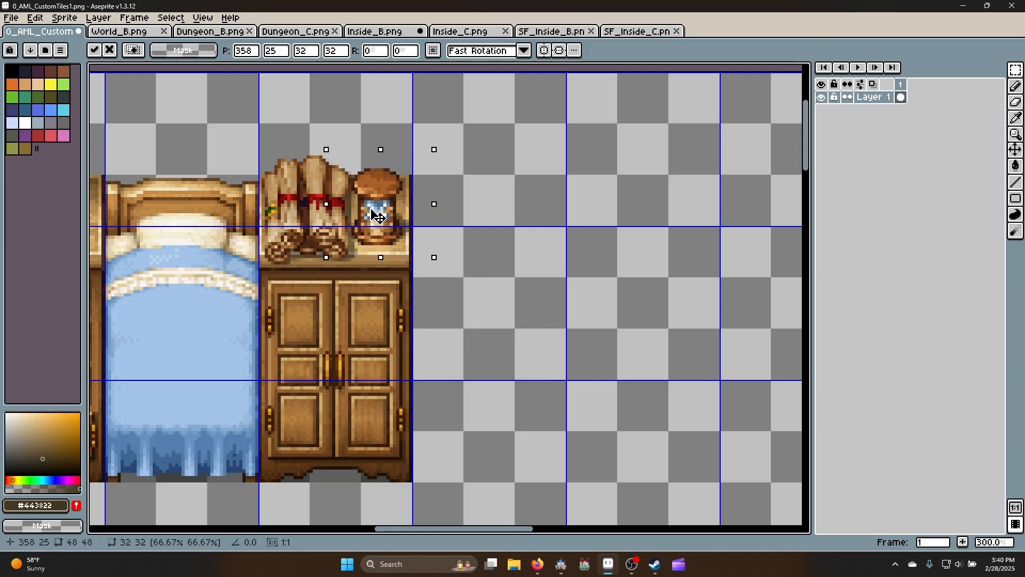
pyautogui.press('Up')
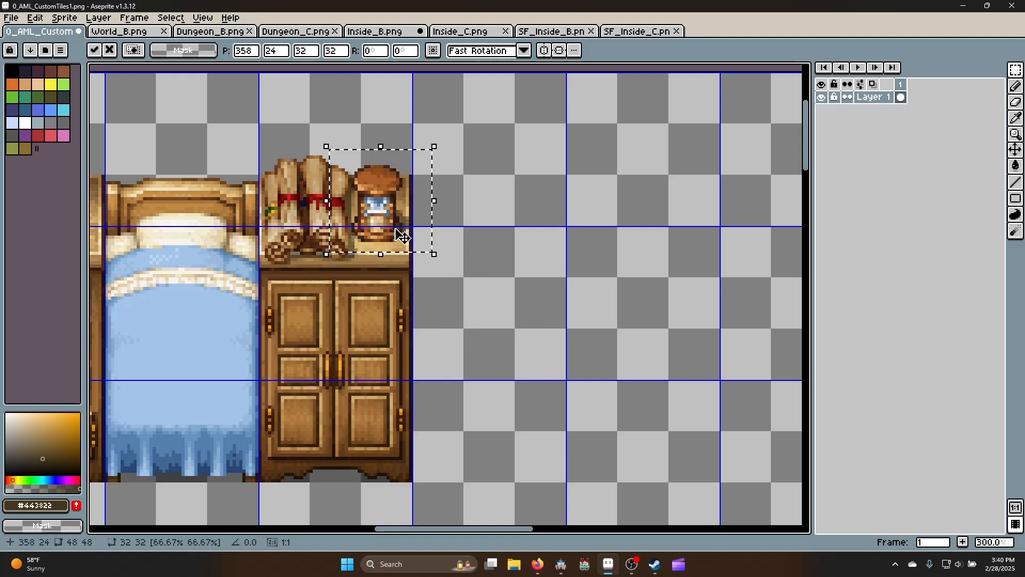
pyautogui.press('Up')
pyautogui.press('Up')
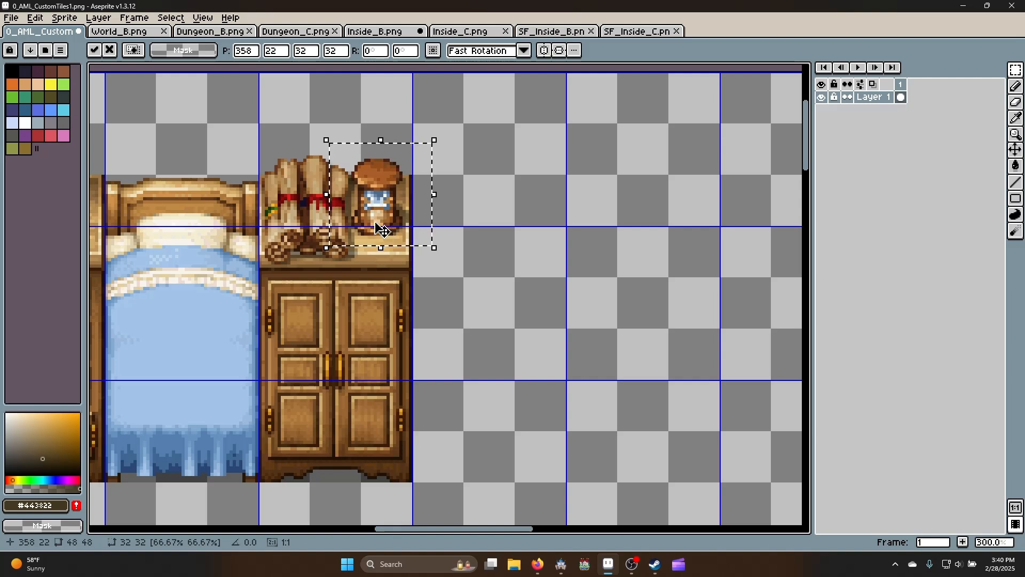
pyautogui.click(495, 238)
pyautogui.scroll(-2, 453, 257)
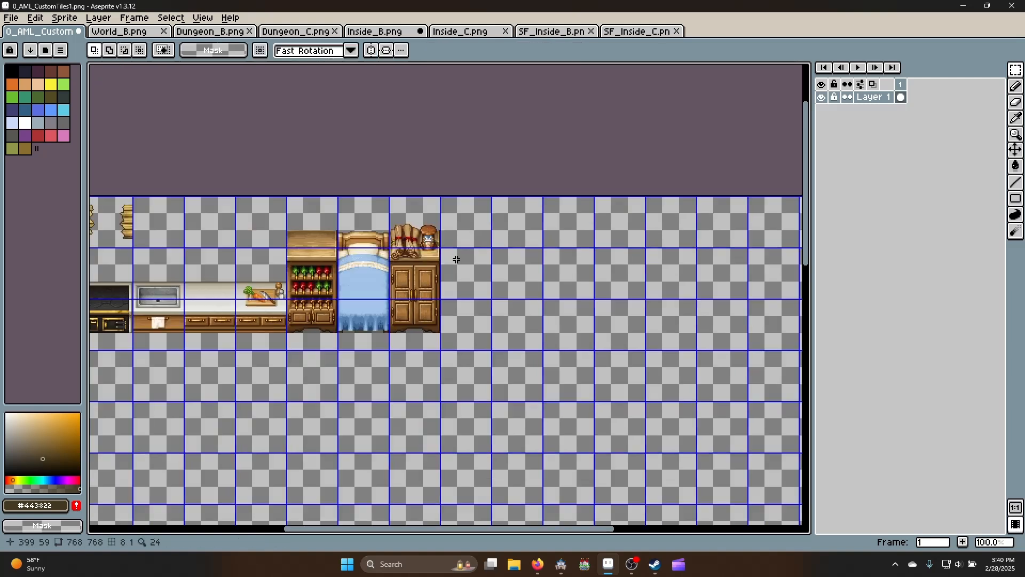
pyautogui.scroll(1, 427, 287)
pyautogui.hotkey('ctrl', 's')
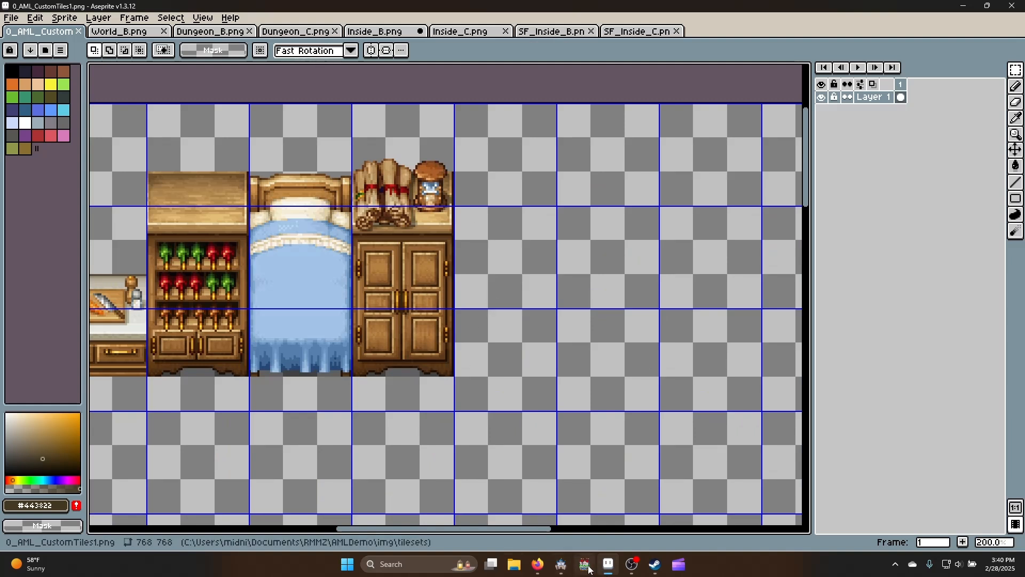
# Switch to RPG Maker MZ and change the wardrobe top tile's passage setting on page D of the Inside tileset, applying the database changes
pyautogui.click(561, 565)
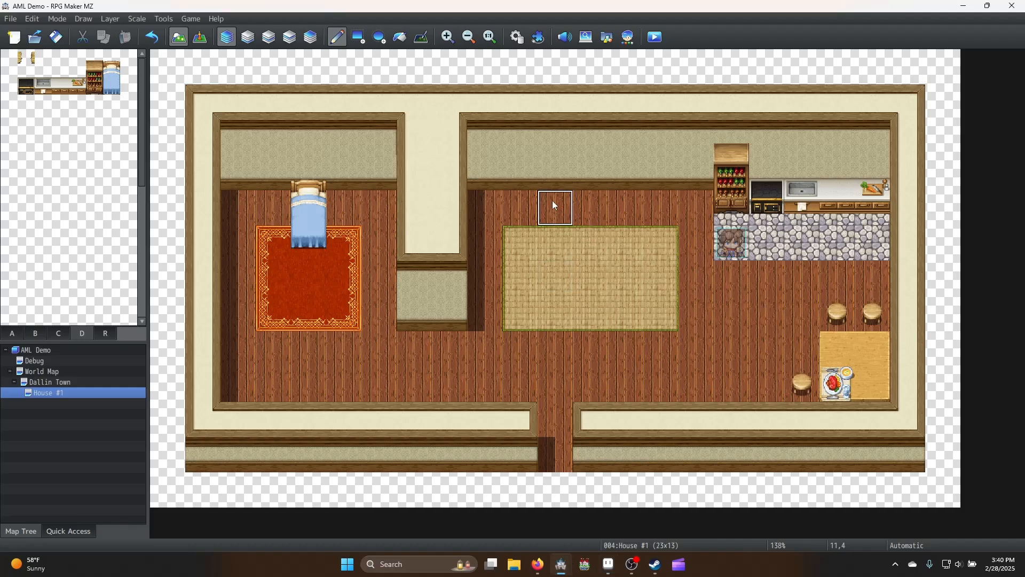
pyautogui.click(517, 37)
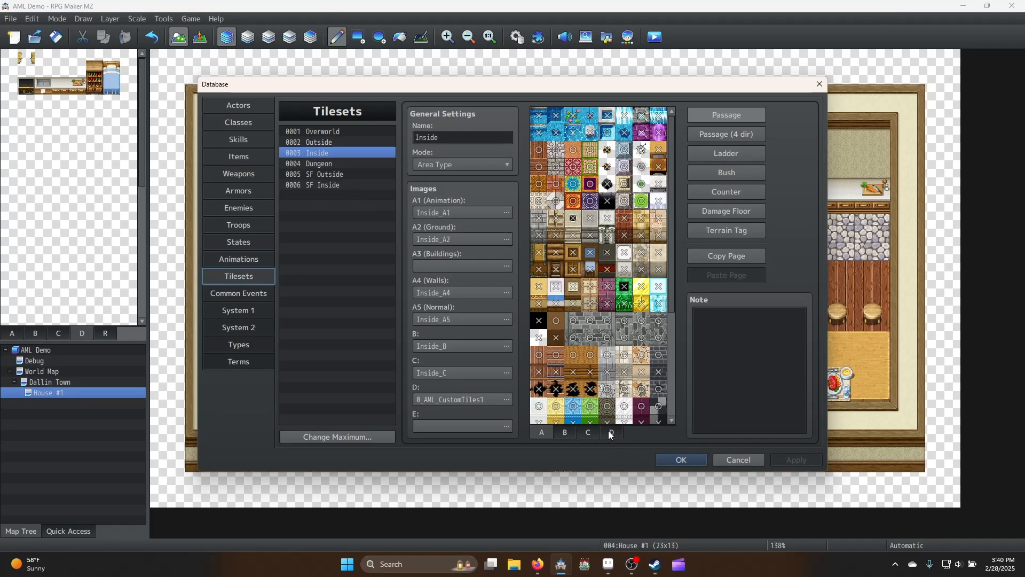
pyautogui.click(612, 433)
pyautogui.click(660, 117)
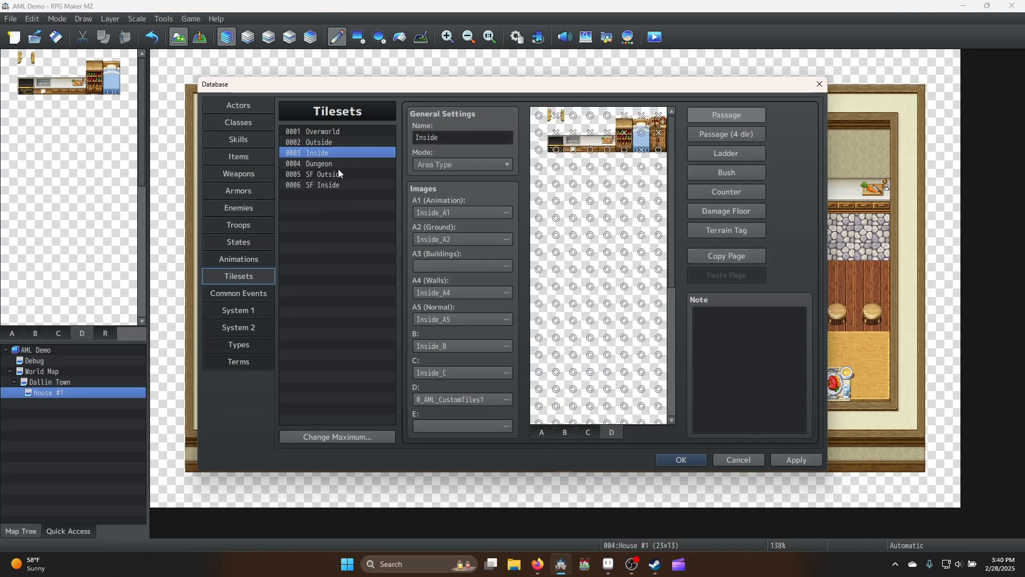
pyautogui.click(338, 133)
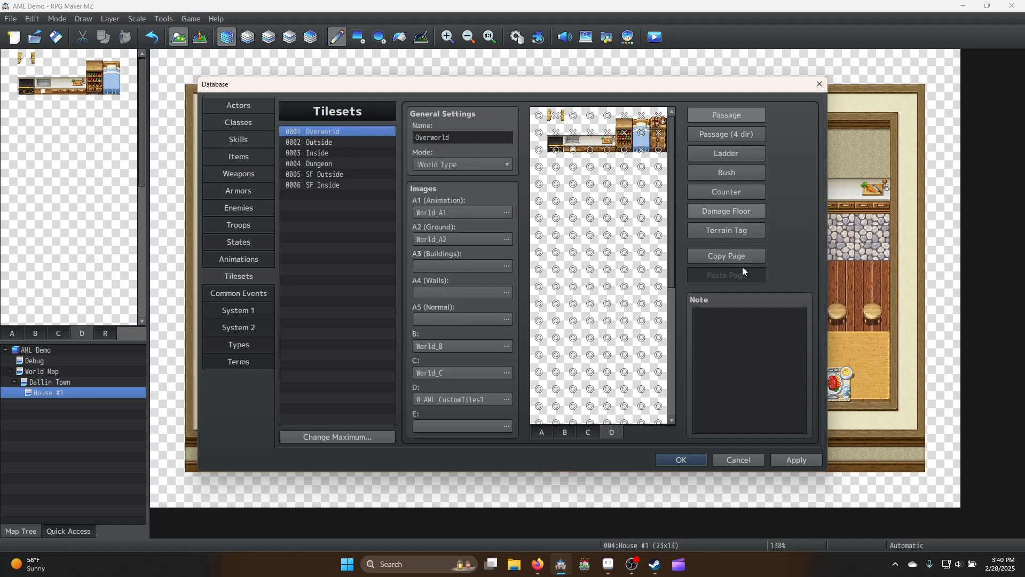
pyautogui.click(796, 458)
pyautogui.click(688, 459)
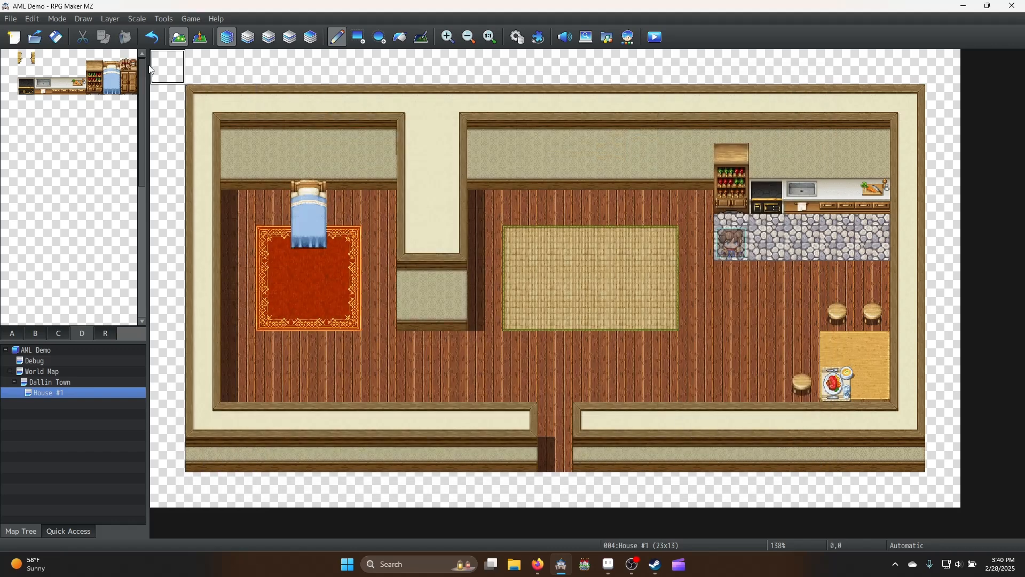
# Place the three-tile-high decorated wardrobe against the bedroom's back wall in its left corner, undoing the trial placements
pyautogui.moveTo(124, 61); pyautogui.dragTo(127, 87)
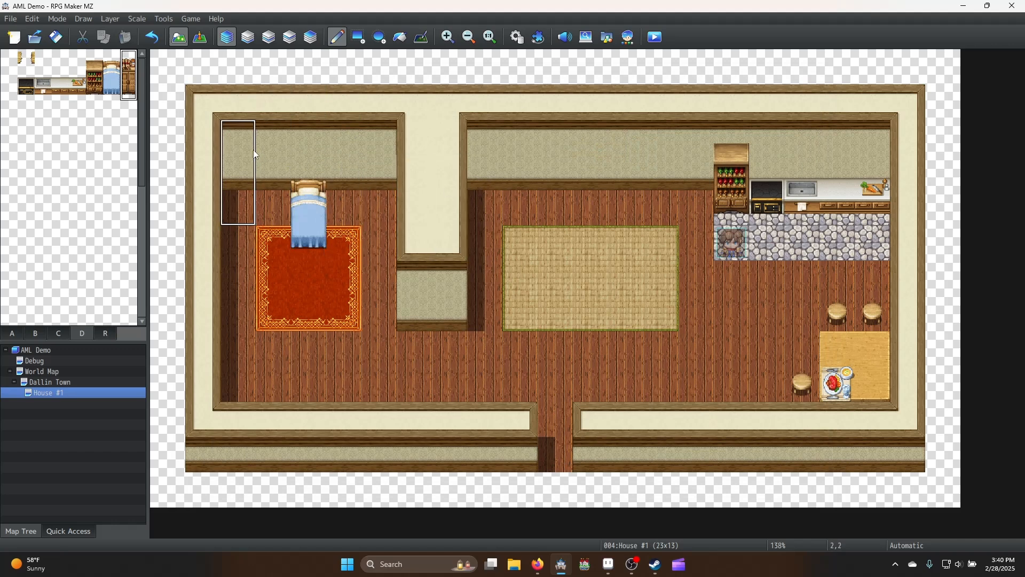
pyautogui.click(239, 138)
pyautogui.hotkey('ctrl', 'z')
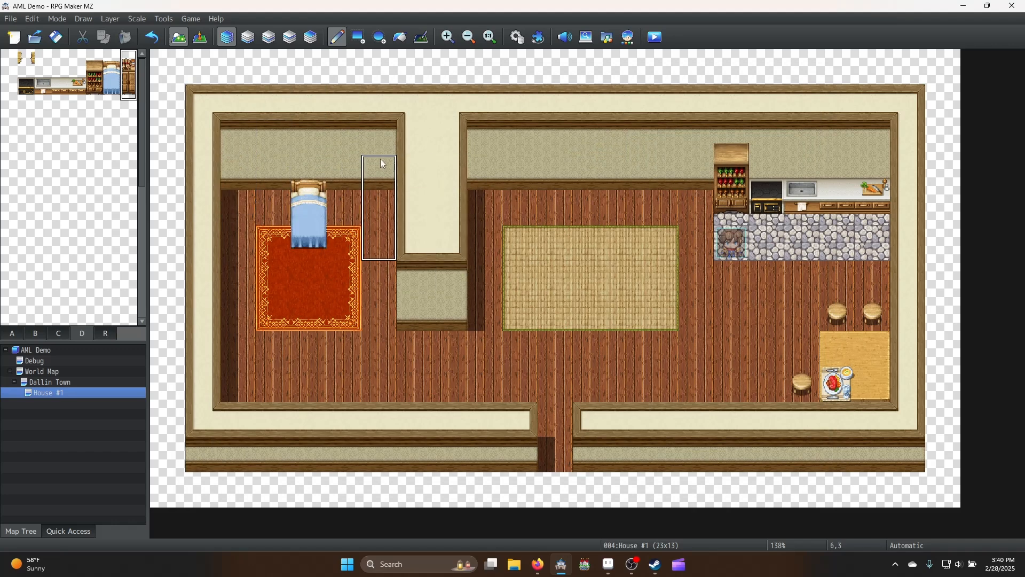
pyautogui.click(379, 138)
pyautogui.hotkey('ctrl', 'z')
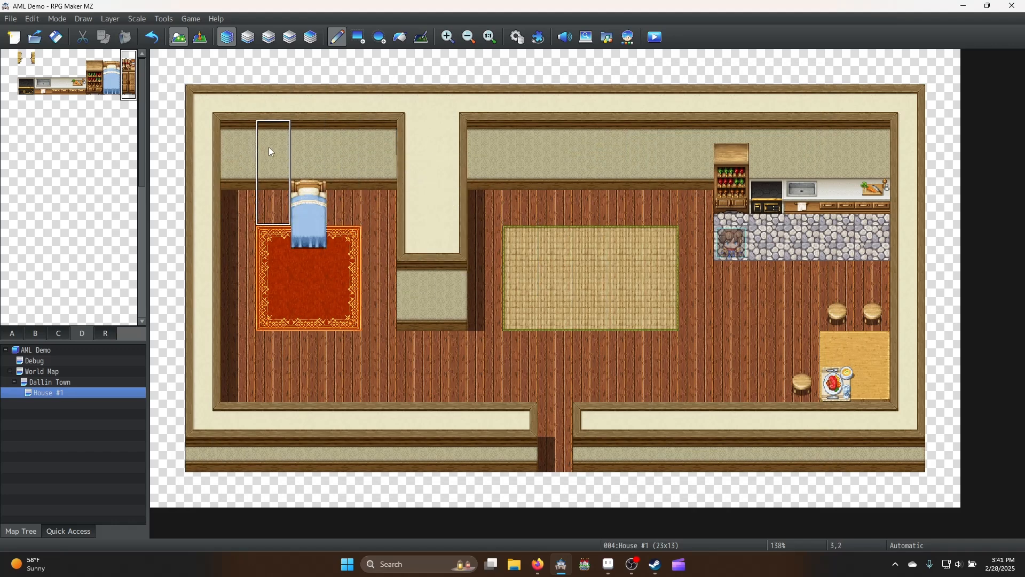
pyautogui.click(238, 140)
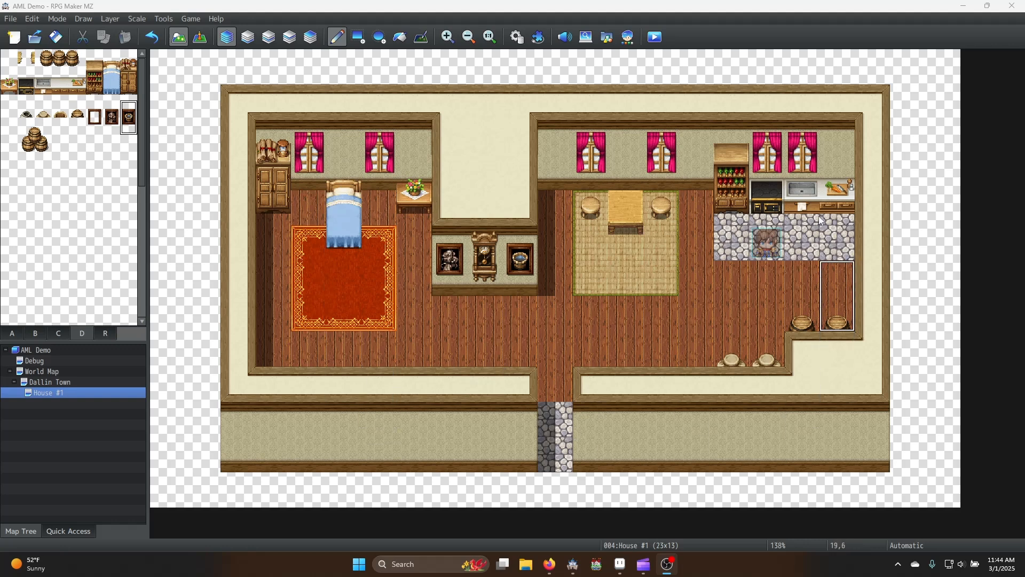
# Switch to Aseprite and examine the custom barrels, pots and framed pictures in 0_AML_CustomTiles1.png against the original objects in Inside_B.png
pyautogui.rightClick(370, 309)
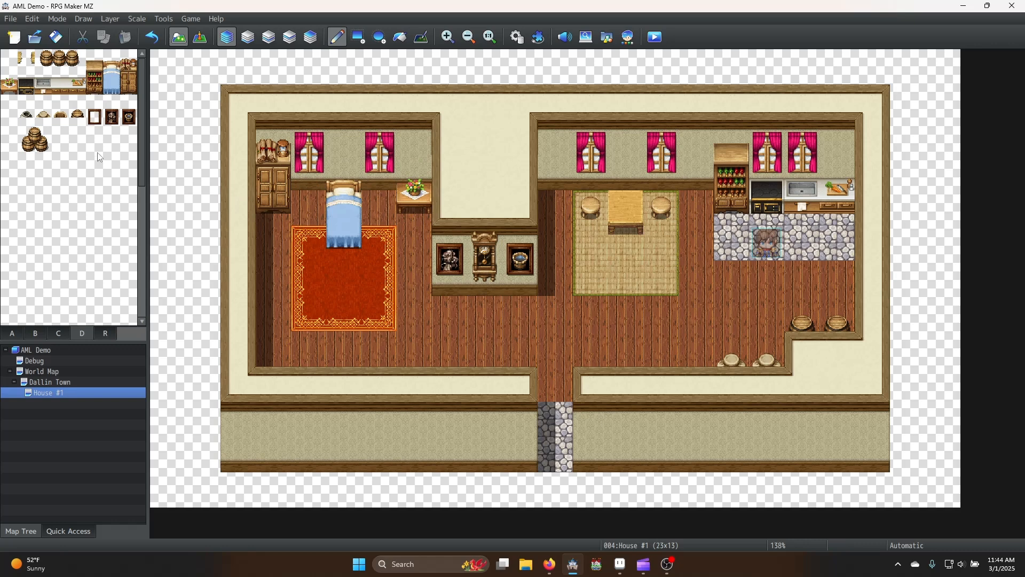
pyautogui.click(620, 564)
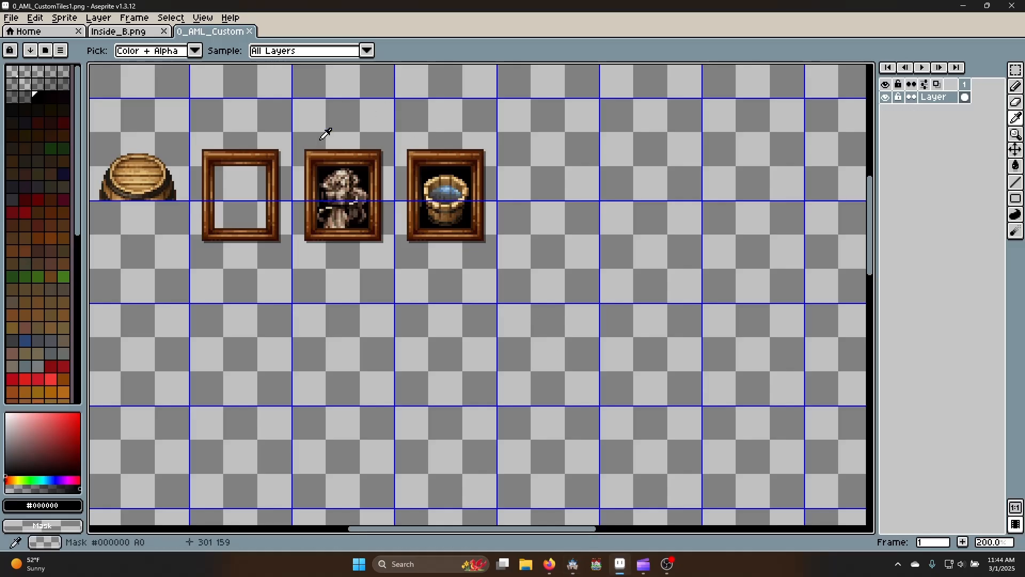
pyautogui.scroll(-5, 352, 281)
pyautogui.scroll(3, 353, 281)
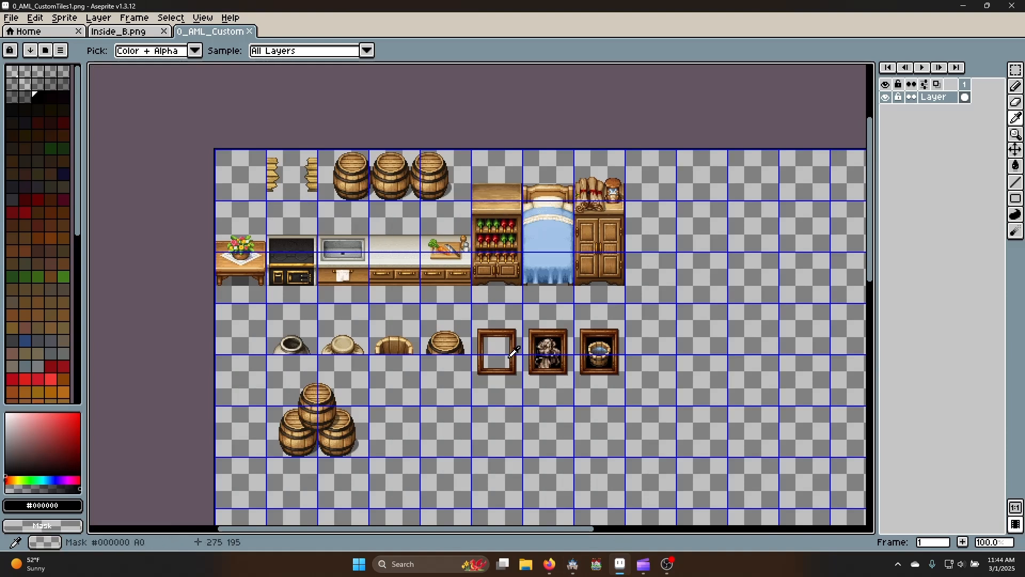
pyautogui.scroll(1, 478, 312)
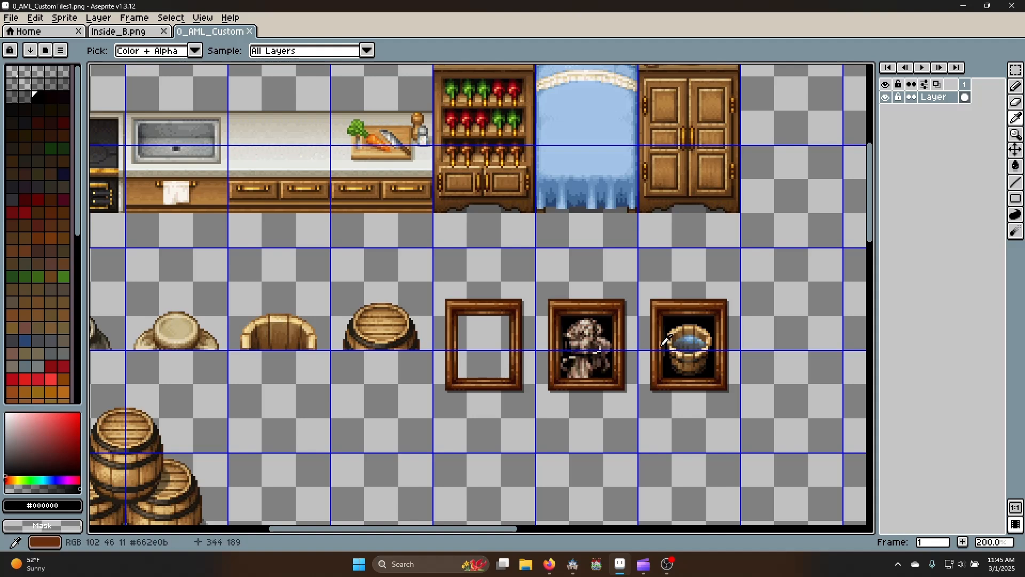
pyautogui.click(134, 32)
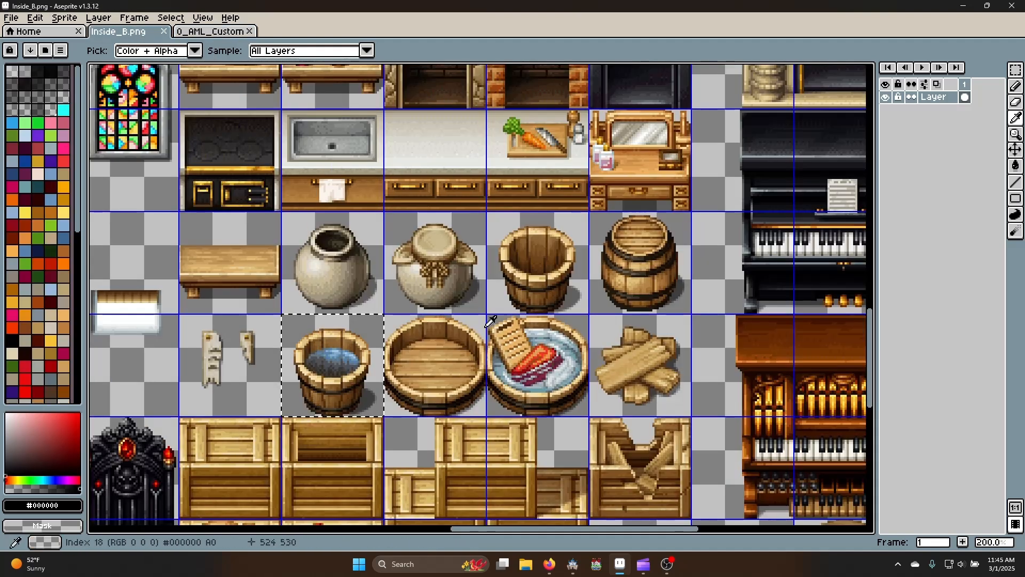
pyautogui.hotkey('ctrl', 'Tab')
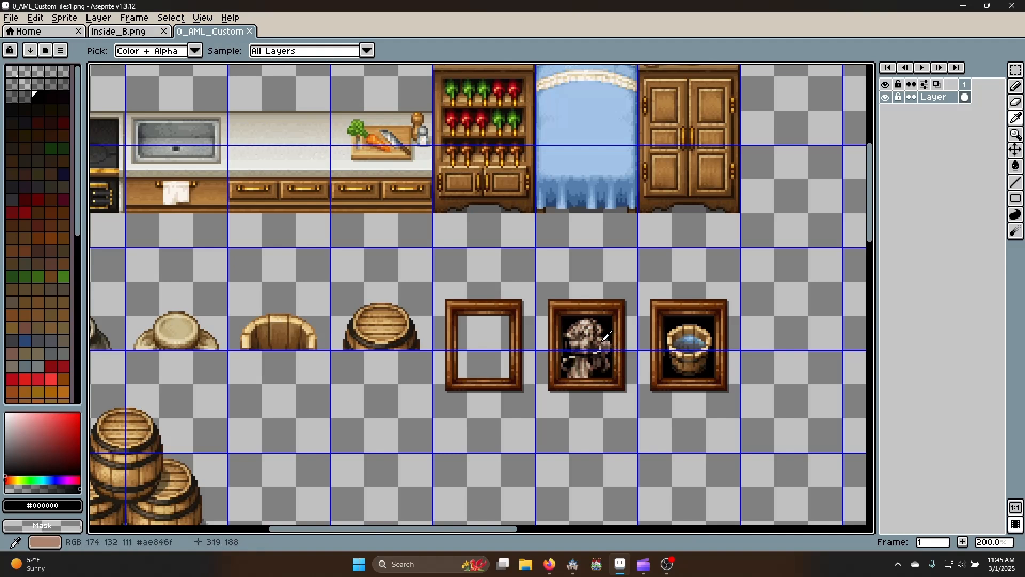
pyautogui.scroll(-1, 605, 337)
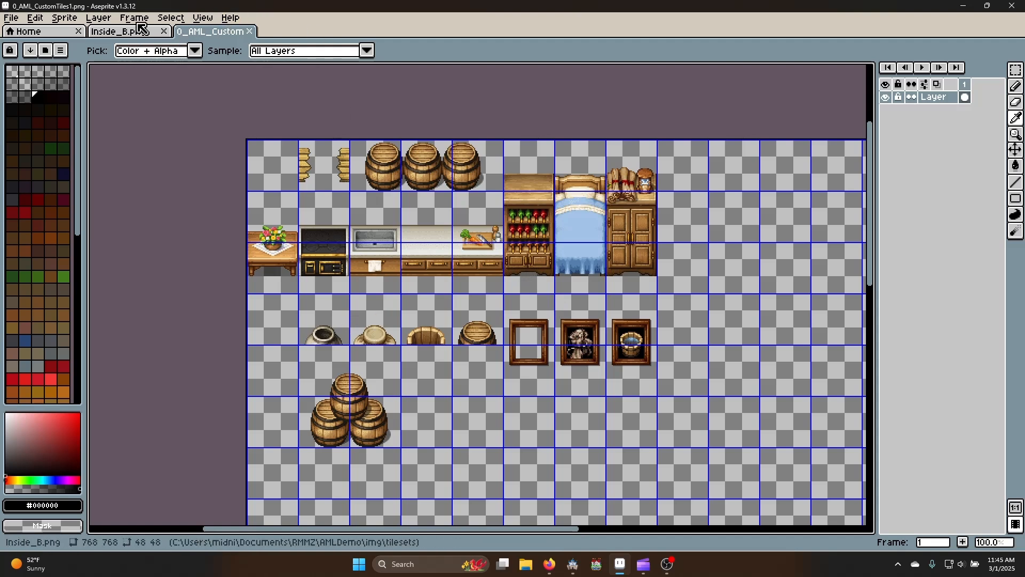
pyautogui.click(155, 33)
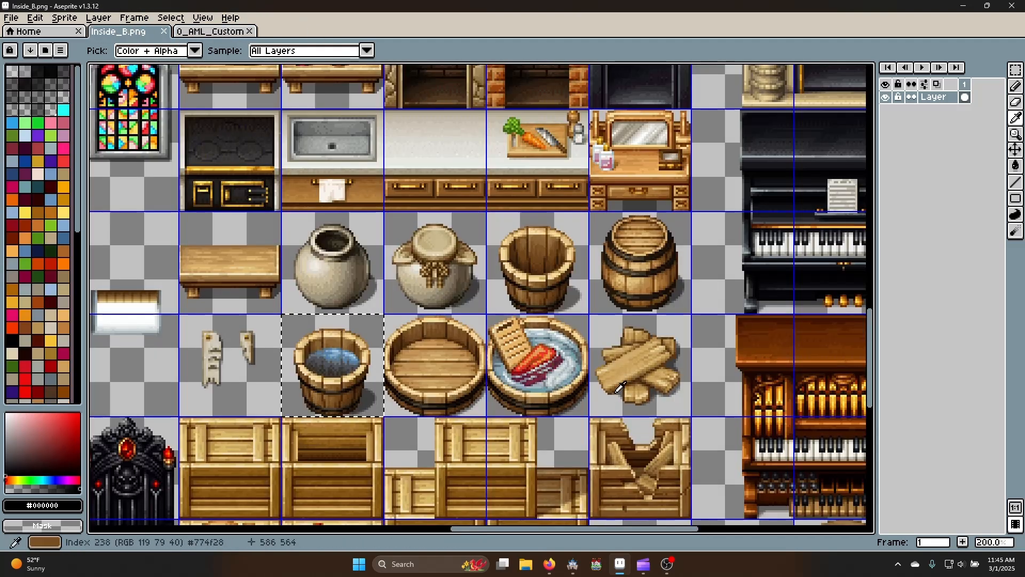
# Switch back to RPG Maker MZ and review the passage settings of the custom tiles on the Overworld tileset's page D
pyautogui.click(573, 564)
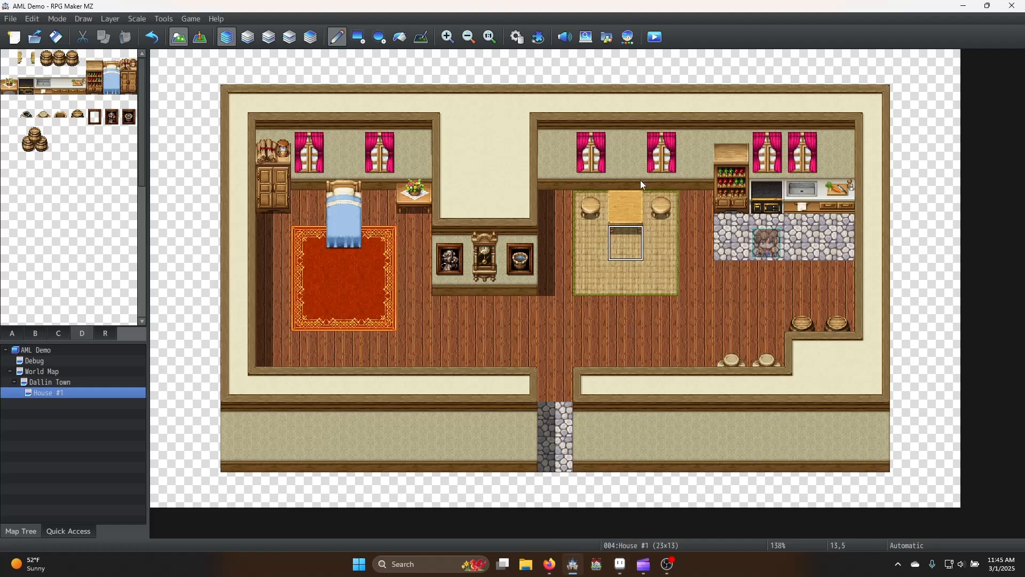
pyautogui.click(523, 37)
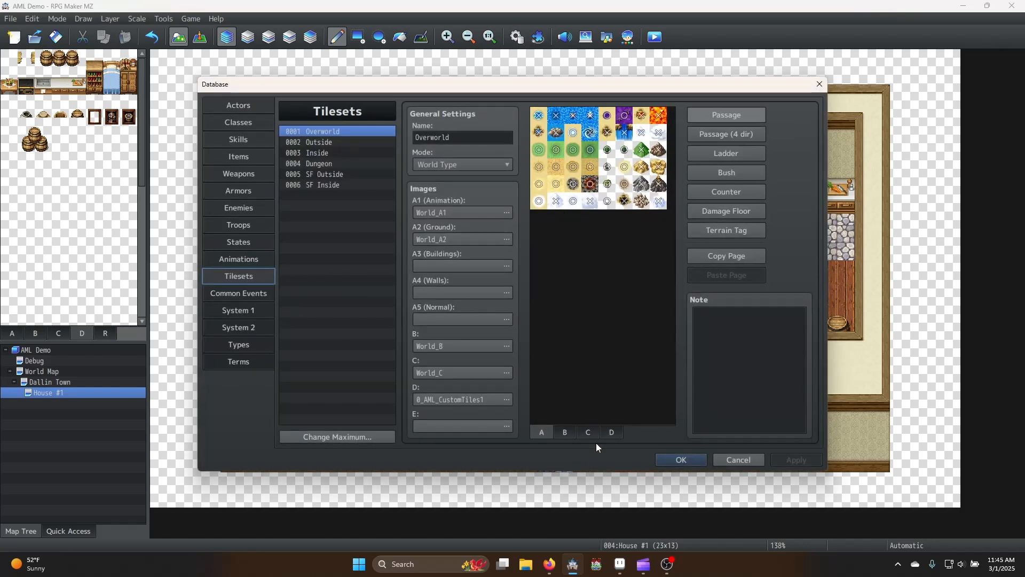
pyautogui.click(612, 432)
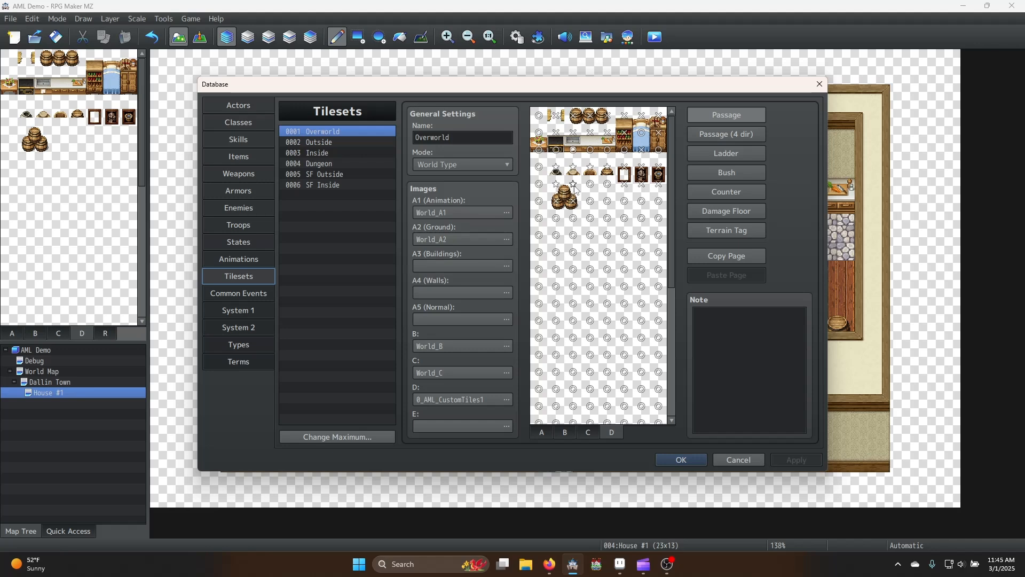
pyautogui.click(693, 459)
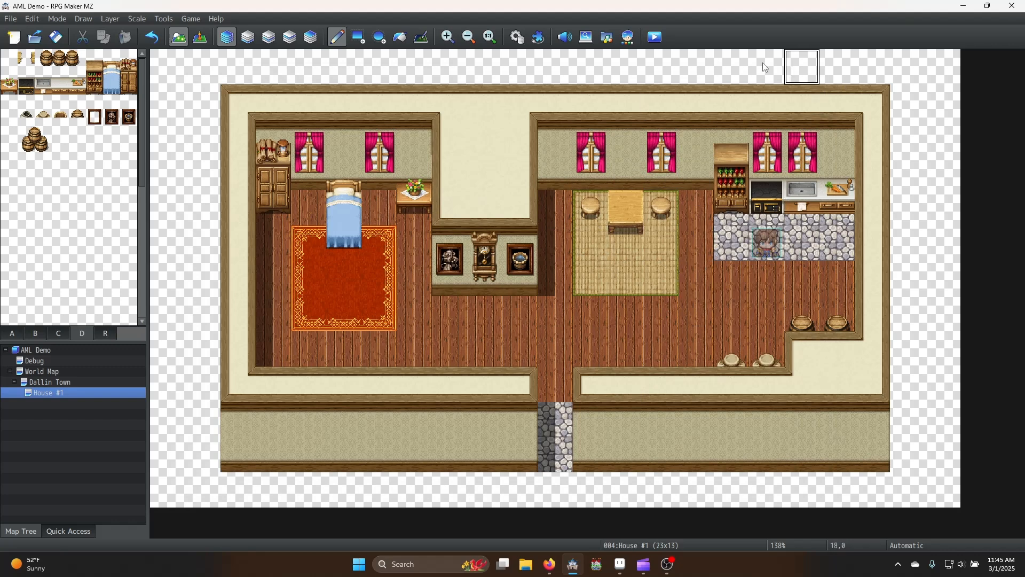
# Playtest the House #1 interior in full screen, walk the party to the wardrobe and bed, and close the game
pyautogui.click(656, 38)
pyautogui.click(493, 297)
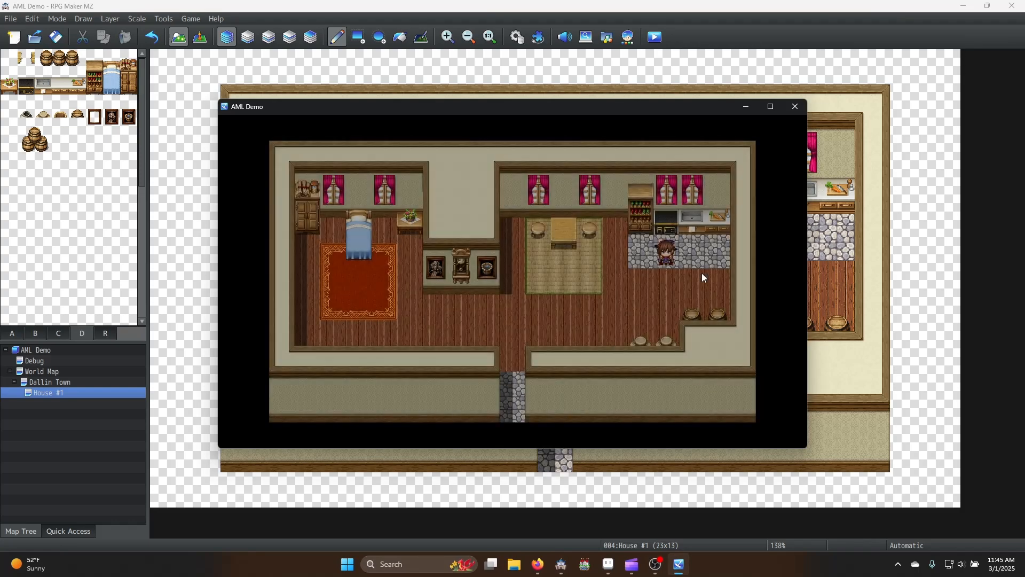
pyautogui.press('F4')
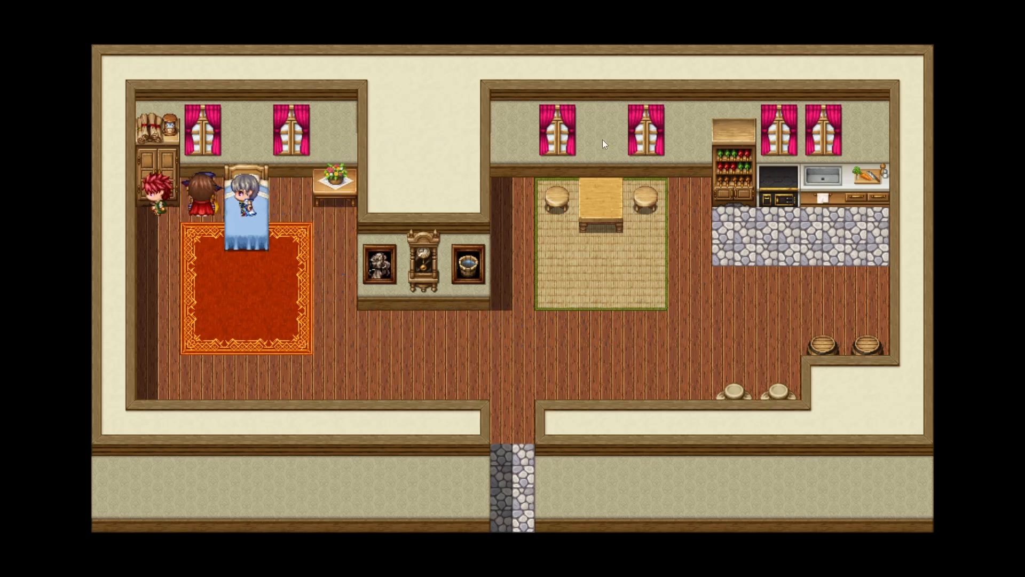
pyautogui.press('F4')
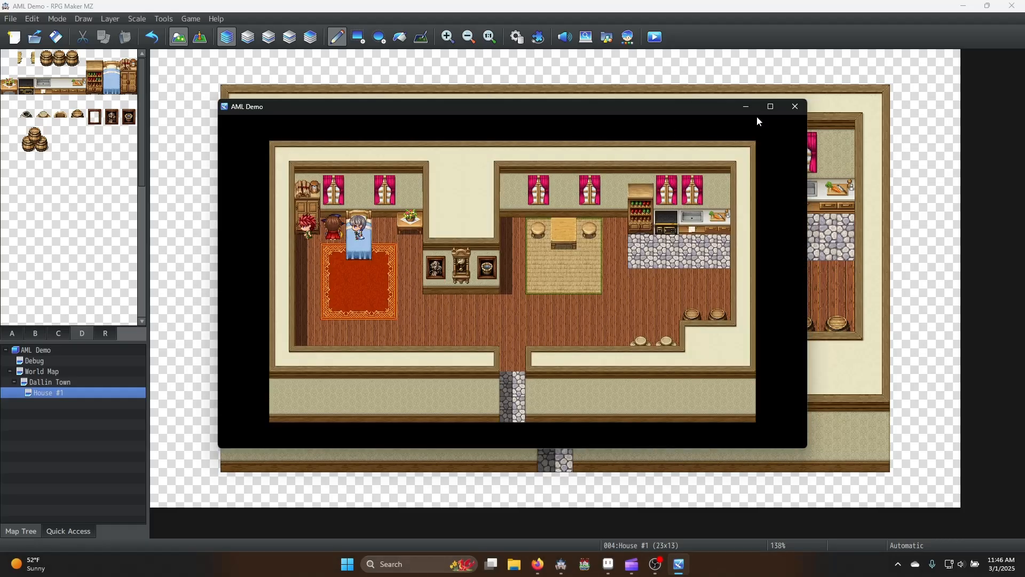
pyautogui.click(796, 108)
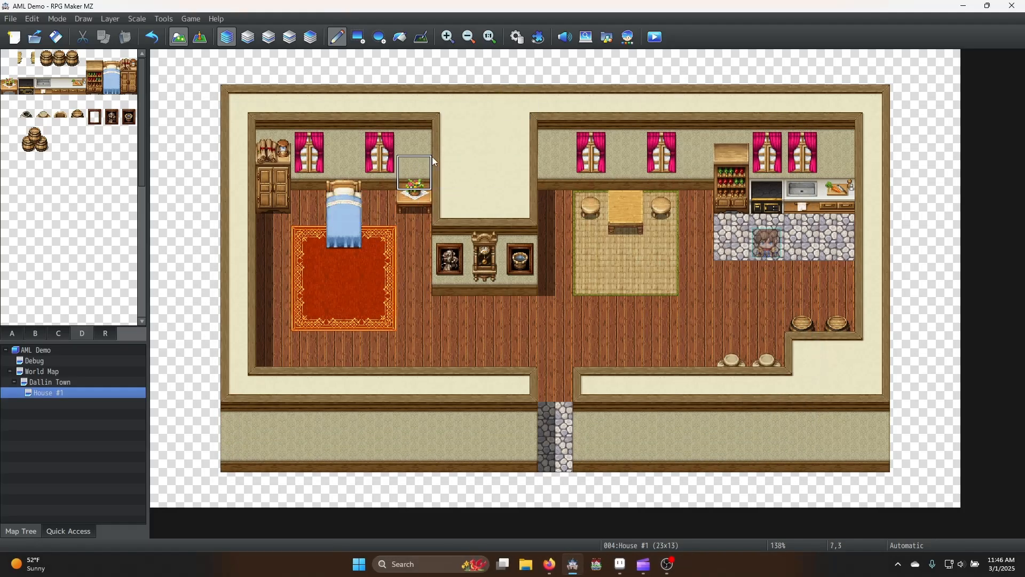
# Make the flower table's upper tile impassable on page D of the Overworld tileset and apply the database changes
pyautogui.click(517, 37)
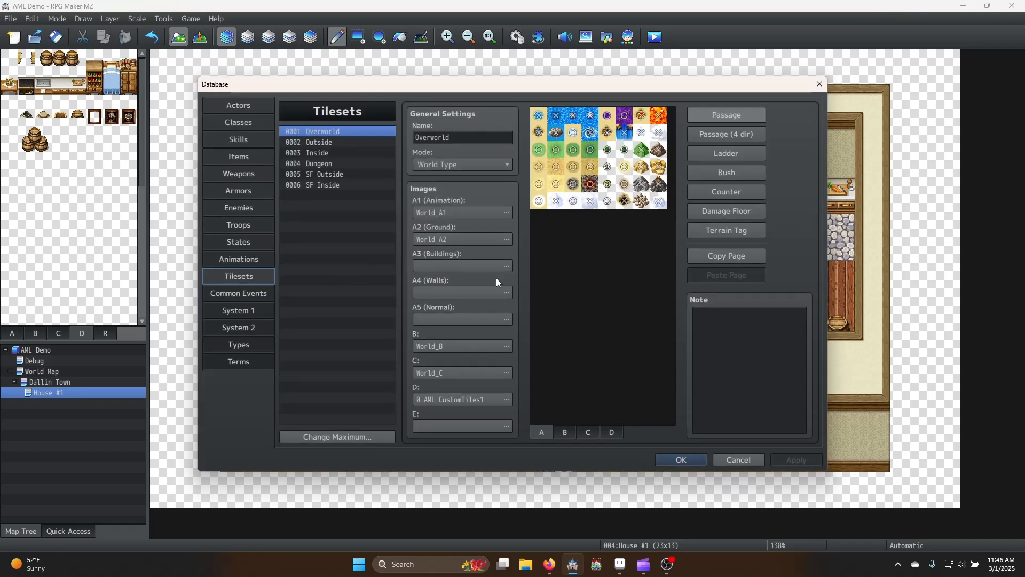
pyautogui.click(612, 432)
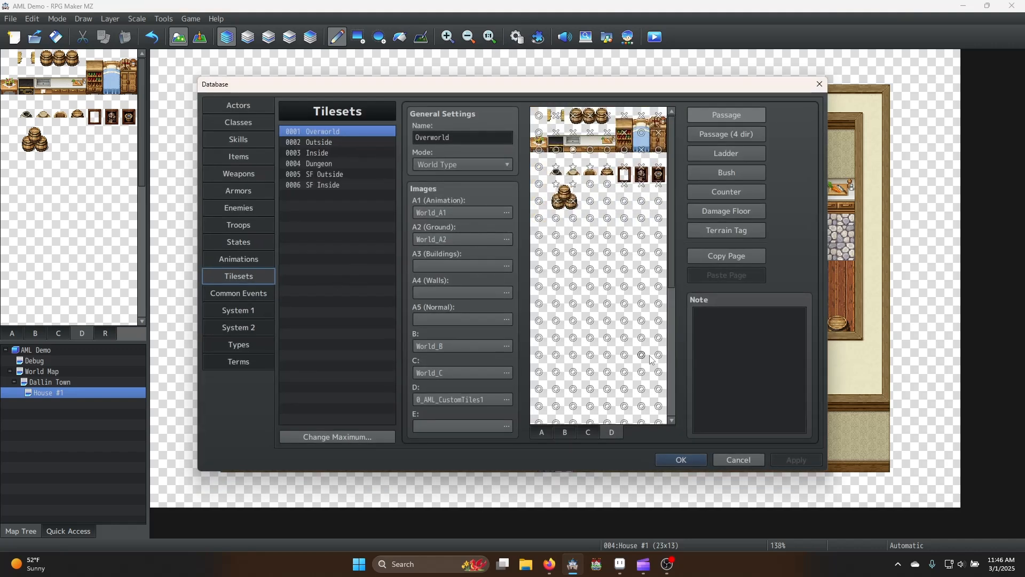
pyautogui.click(539, 136)
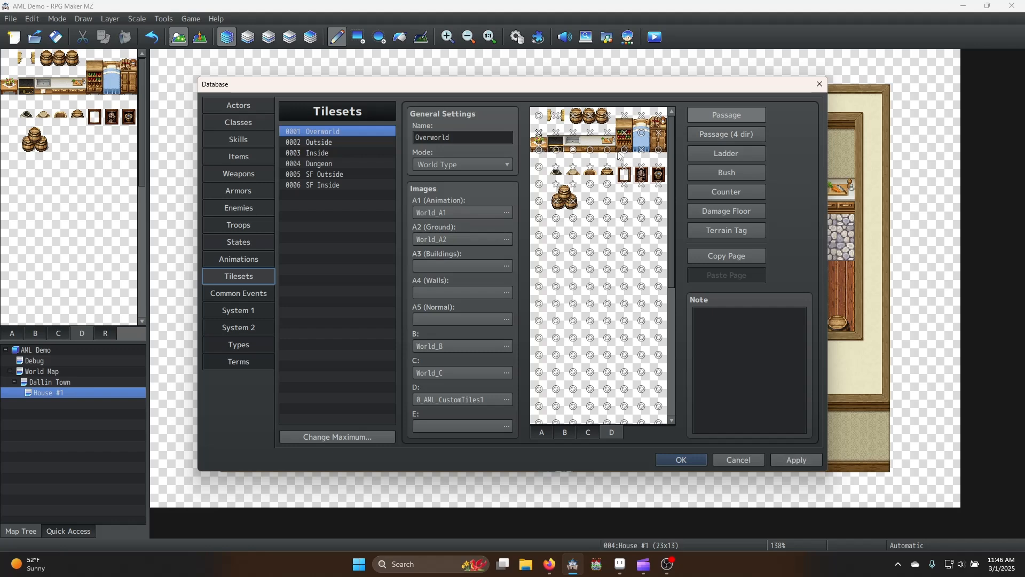
pyautogui.click(794, 459)
pyautogui.click(704, 459)
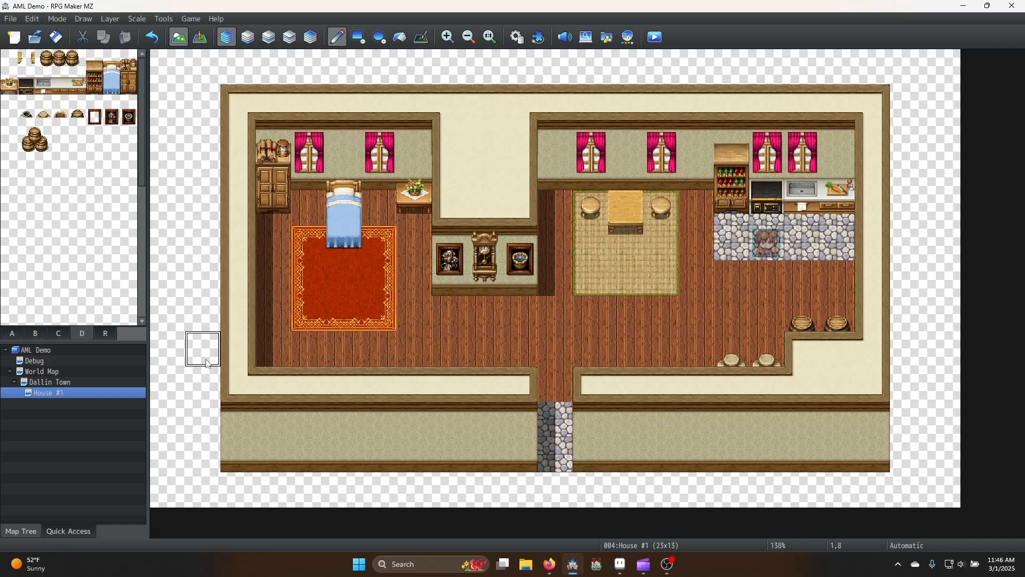
# View the World Map and Dallin Town maps and return to the House #1 map
pyautogui.click(62, 371)
pyautogui.rightClick(62, 371)
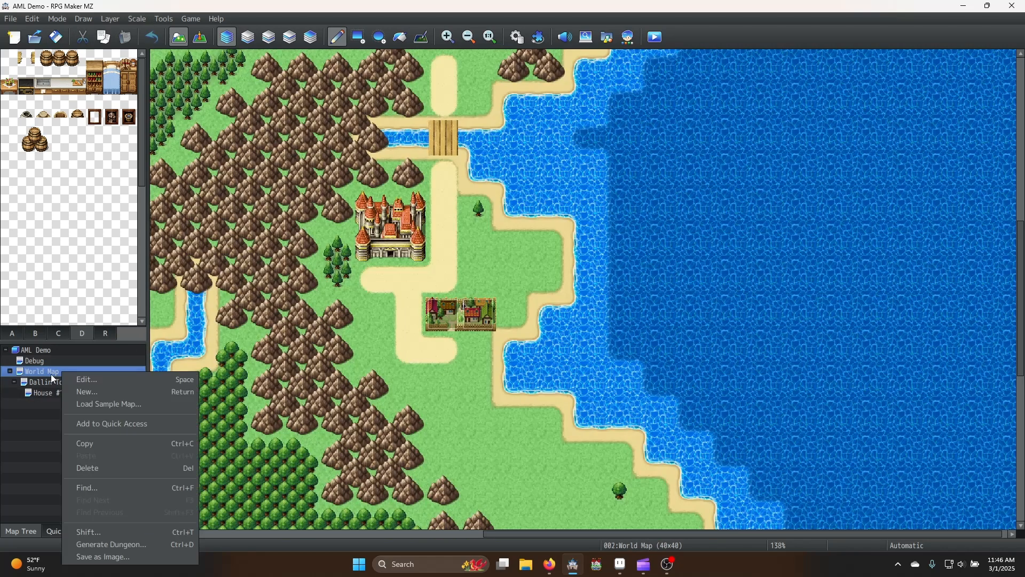
pyautogui.click(47, 384)
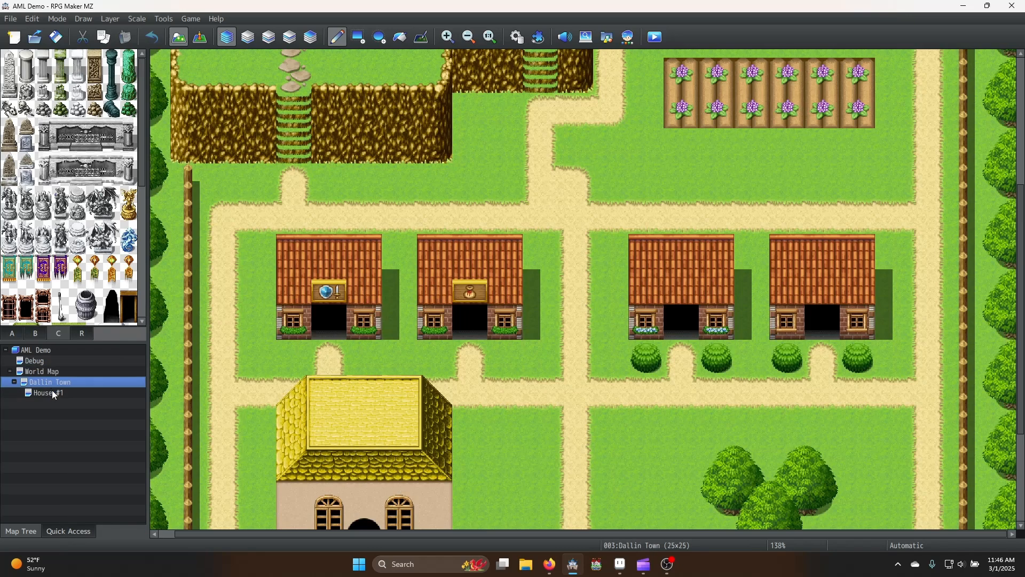
pyautogui.click(50, 393)
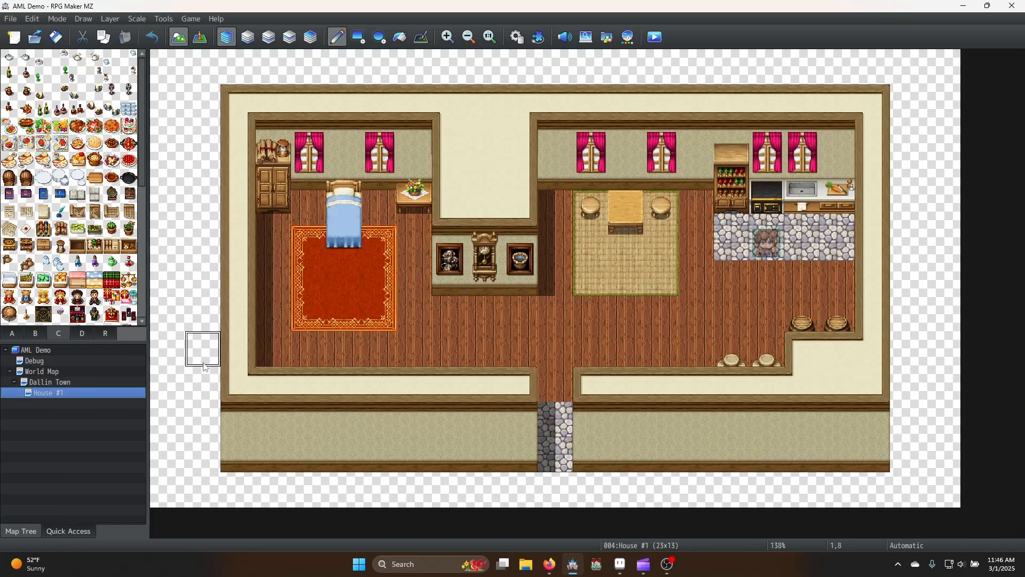